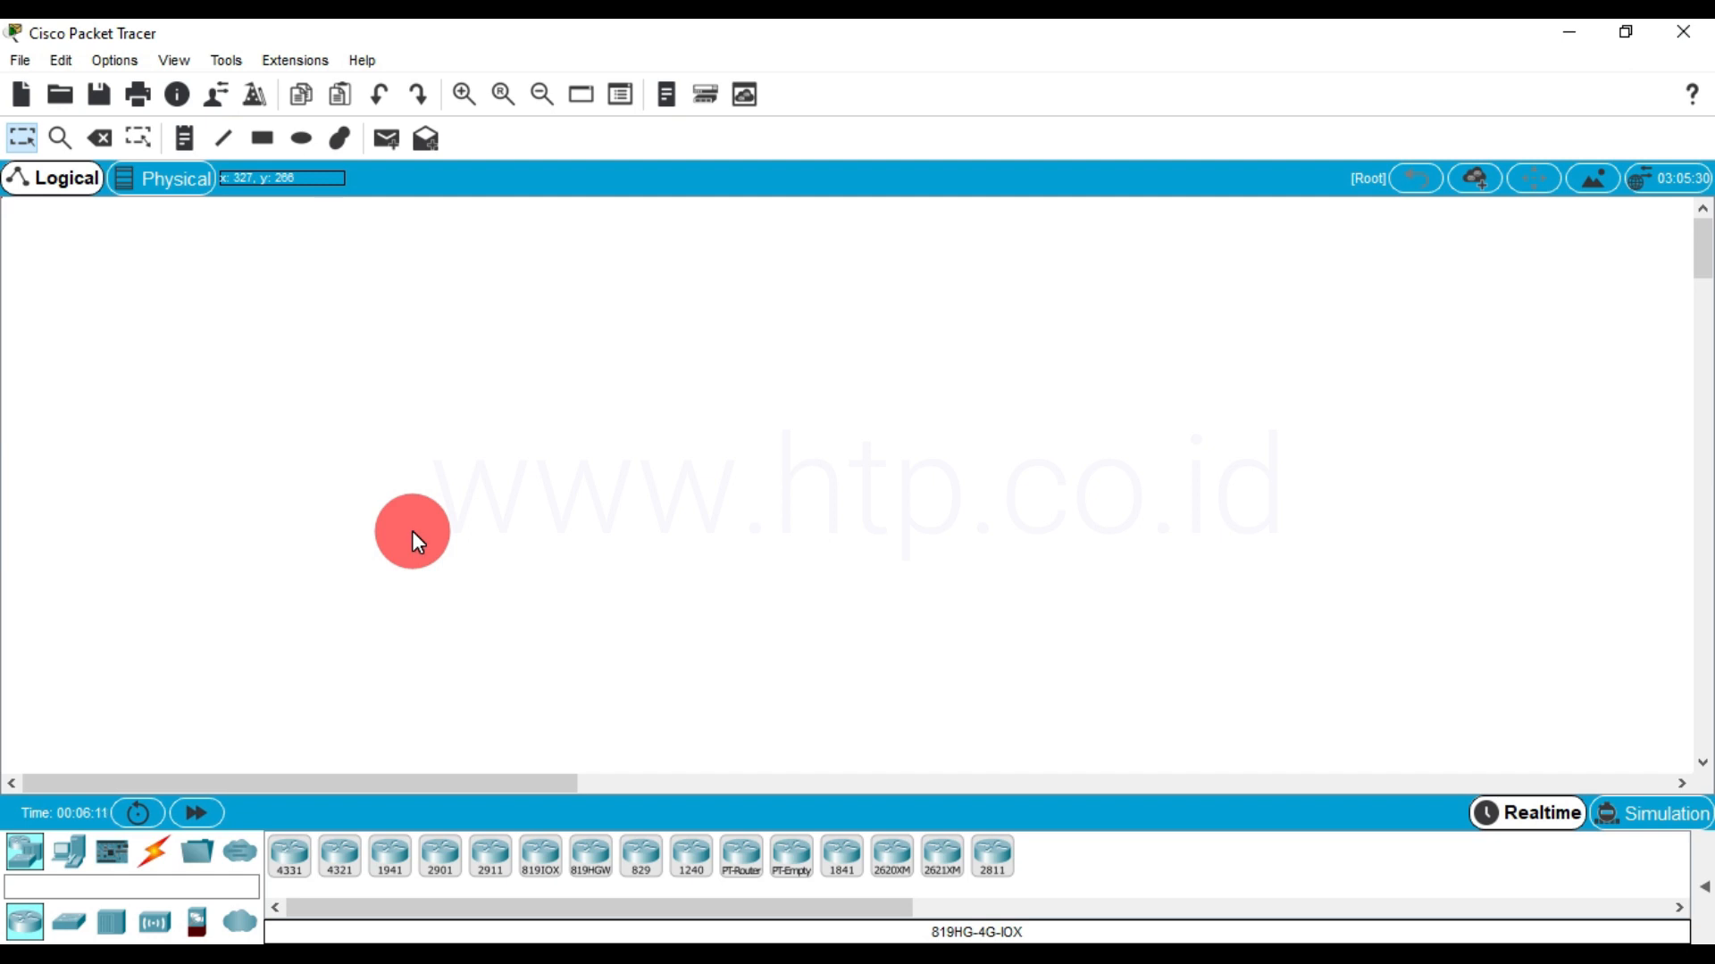
Examine the available device models in each network, end device, component, connection, miscellaneous and multiuser category
left_click(440, 858)
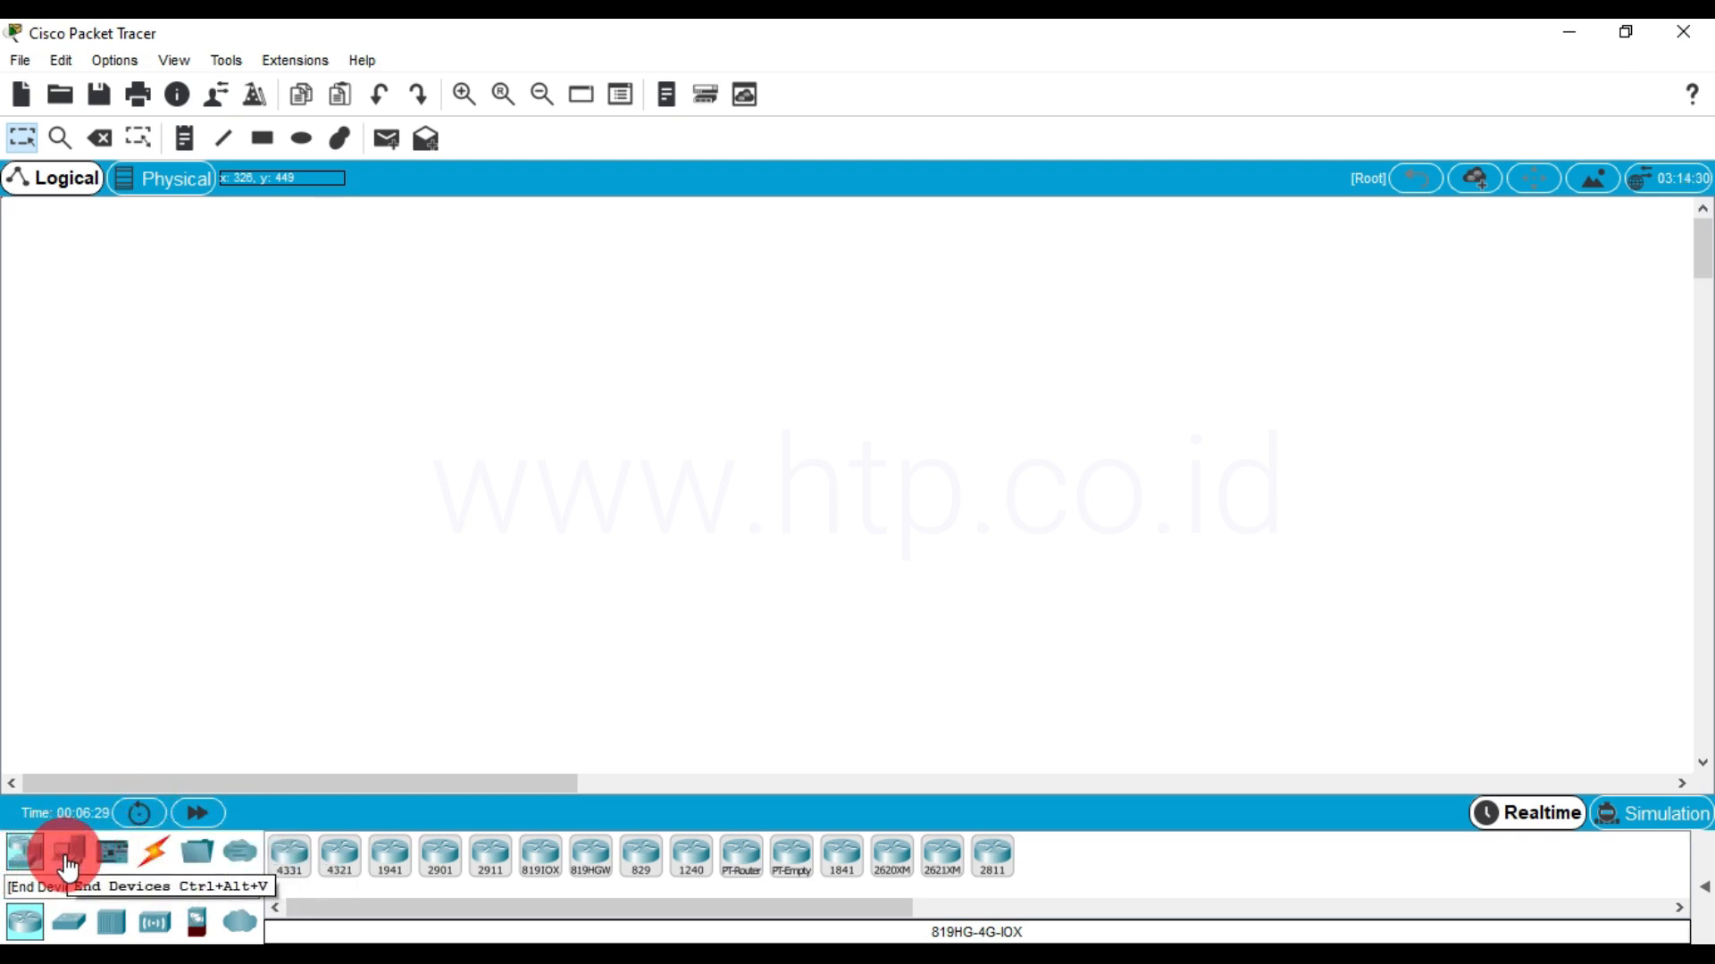
left_click(65, 926)
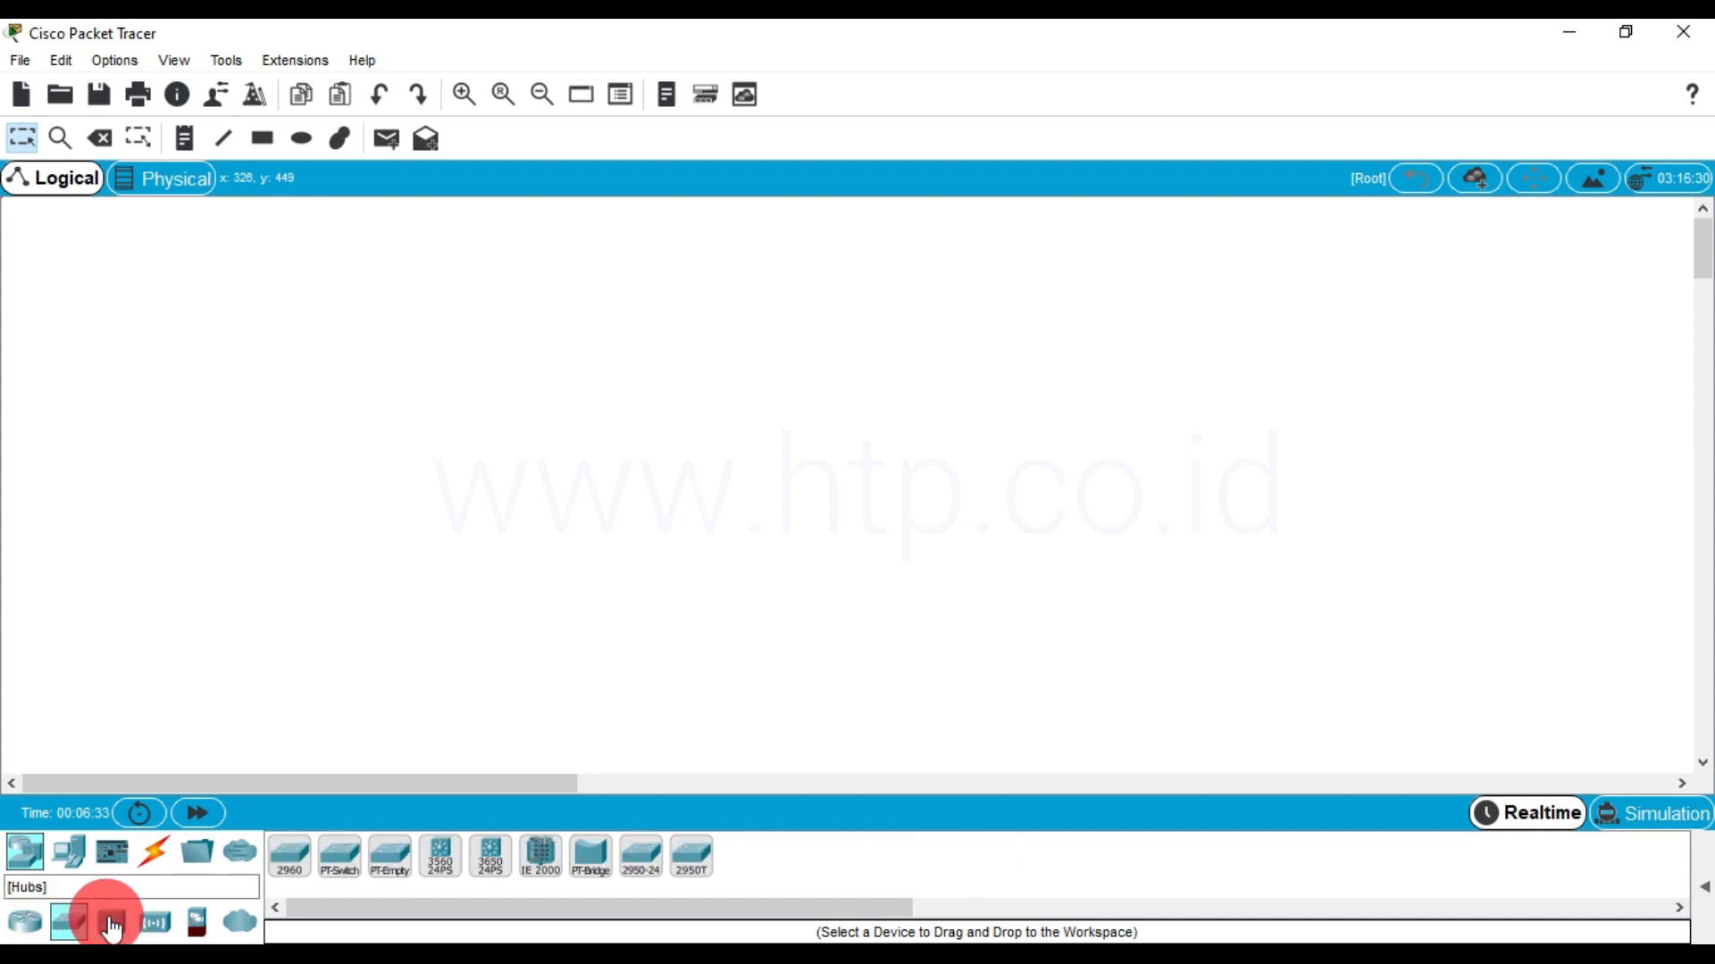
left_click(110, 925)
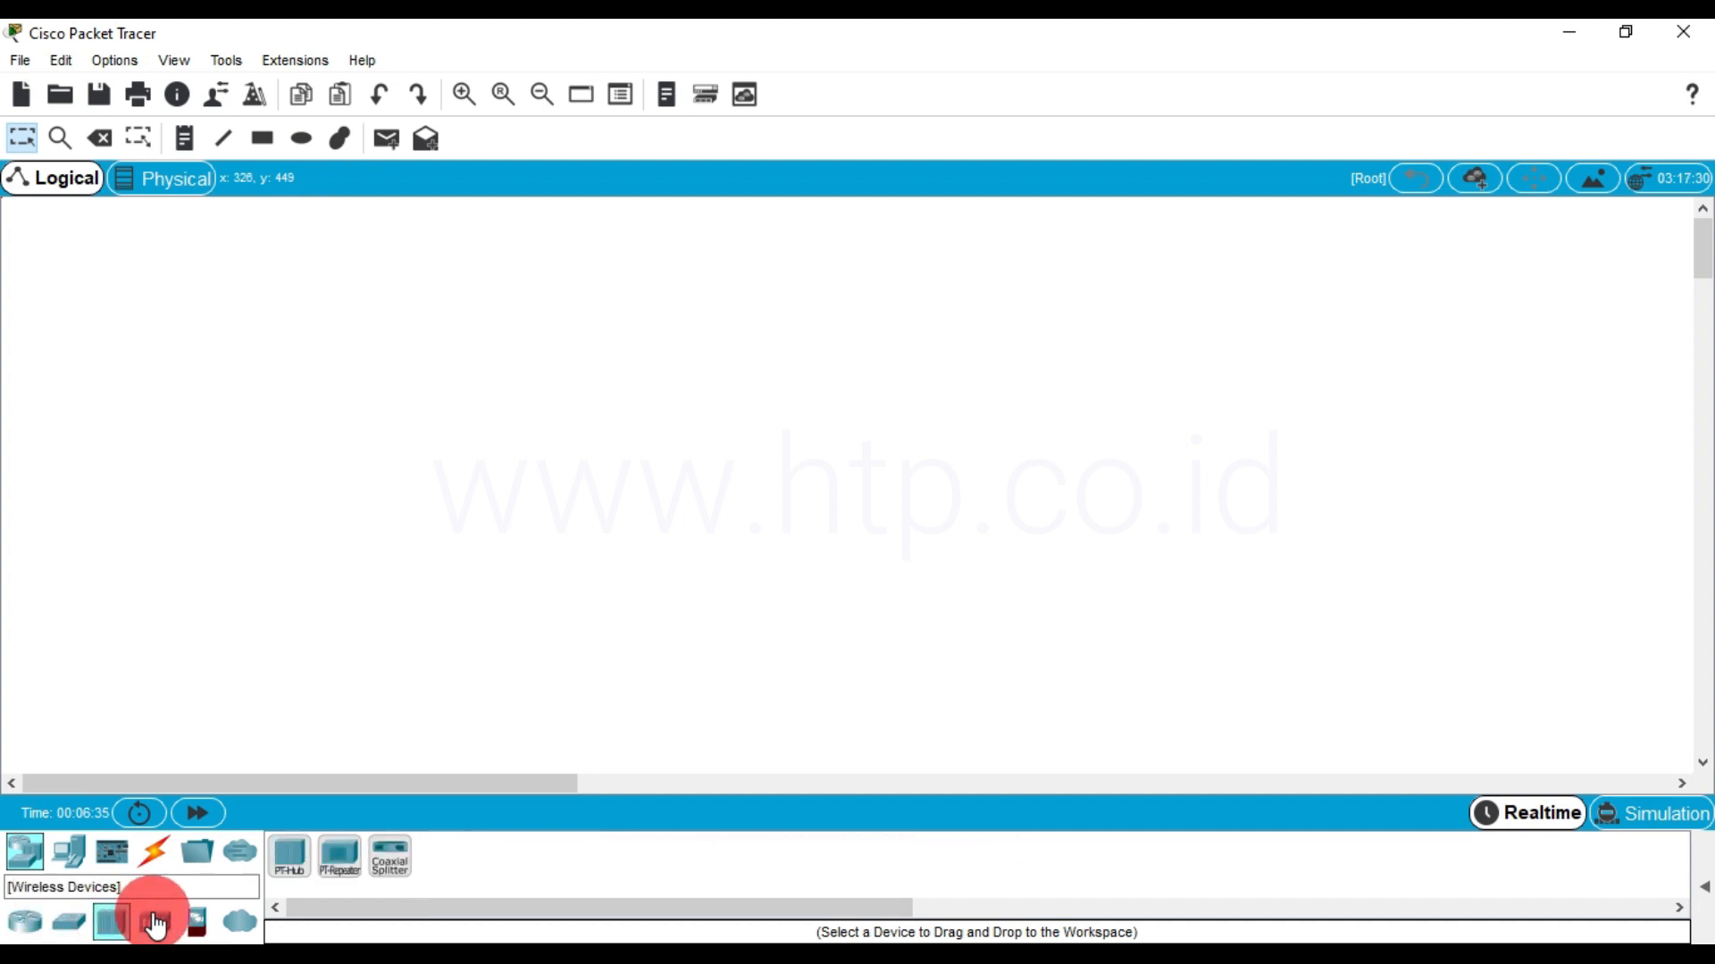
left_click(156, 925)
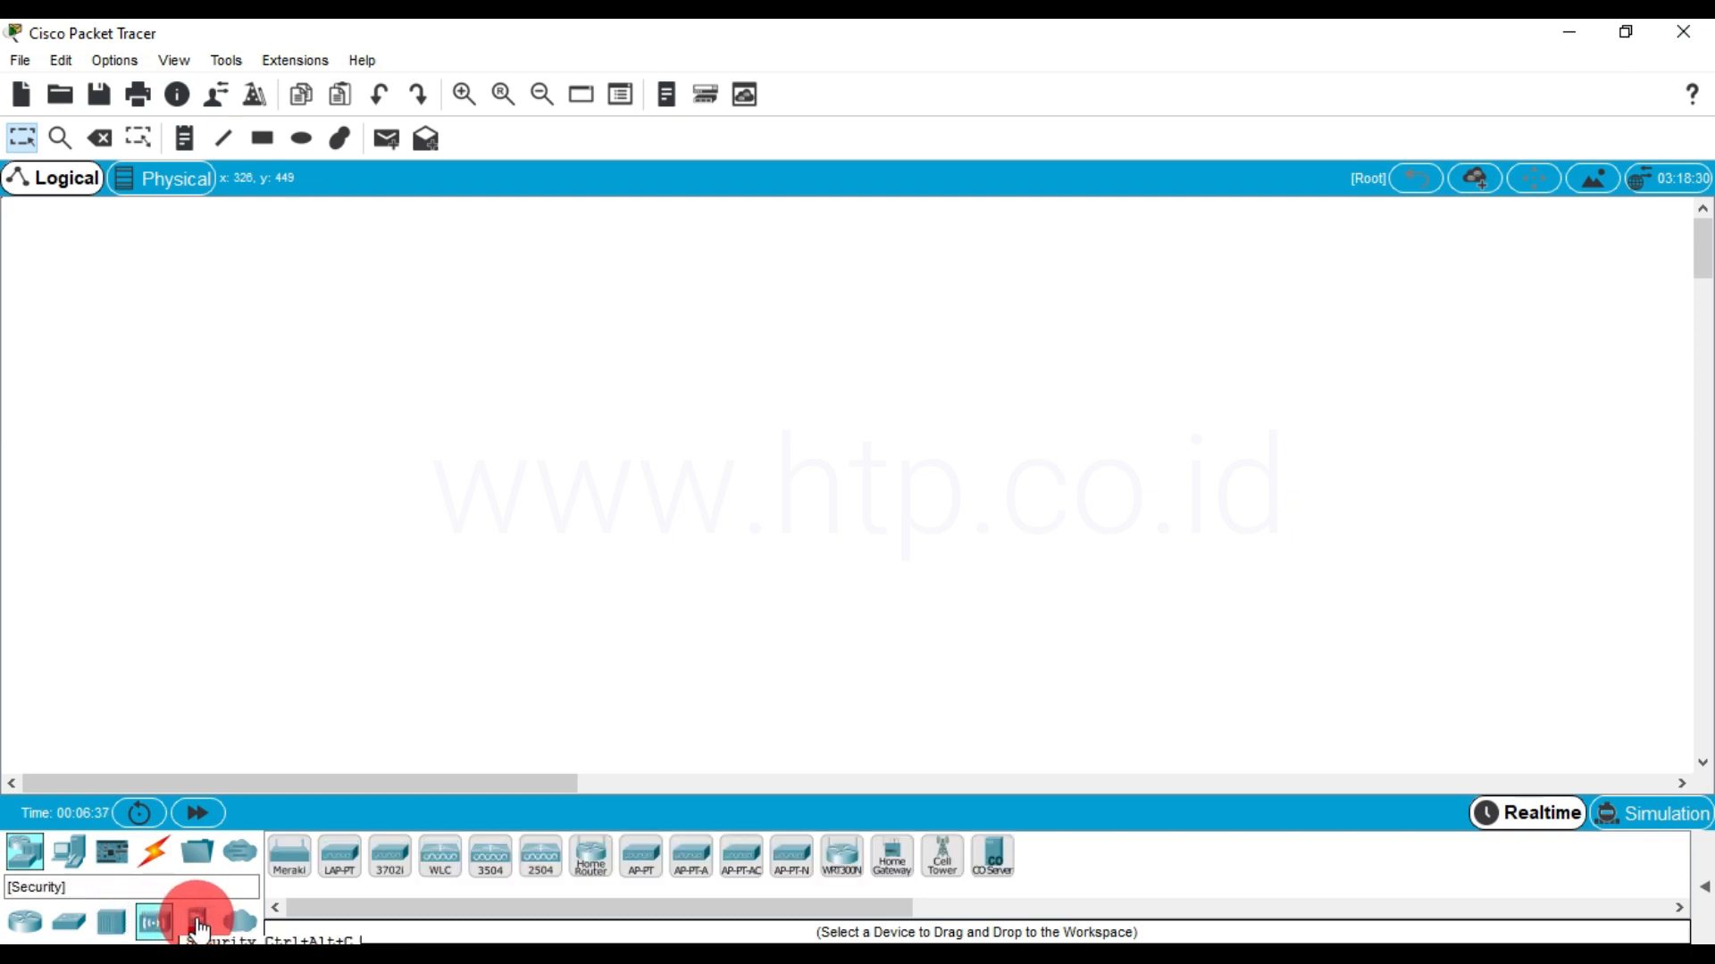
left_click(198, 926)
left_click(238, 925)
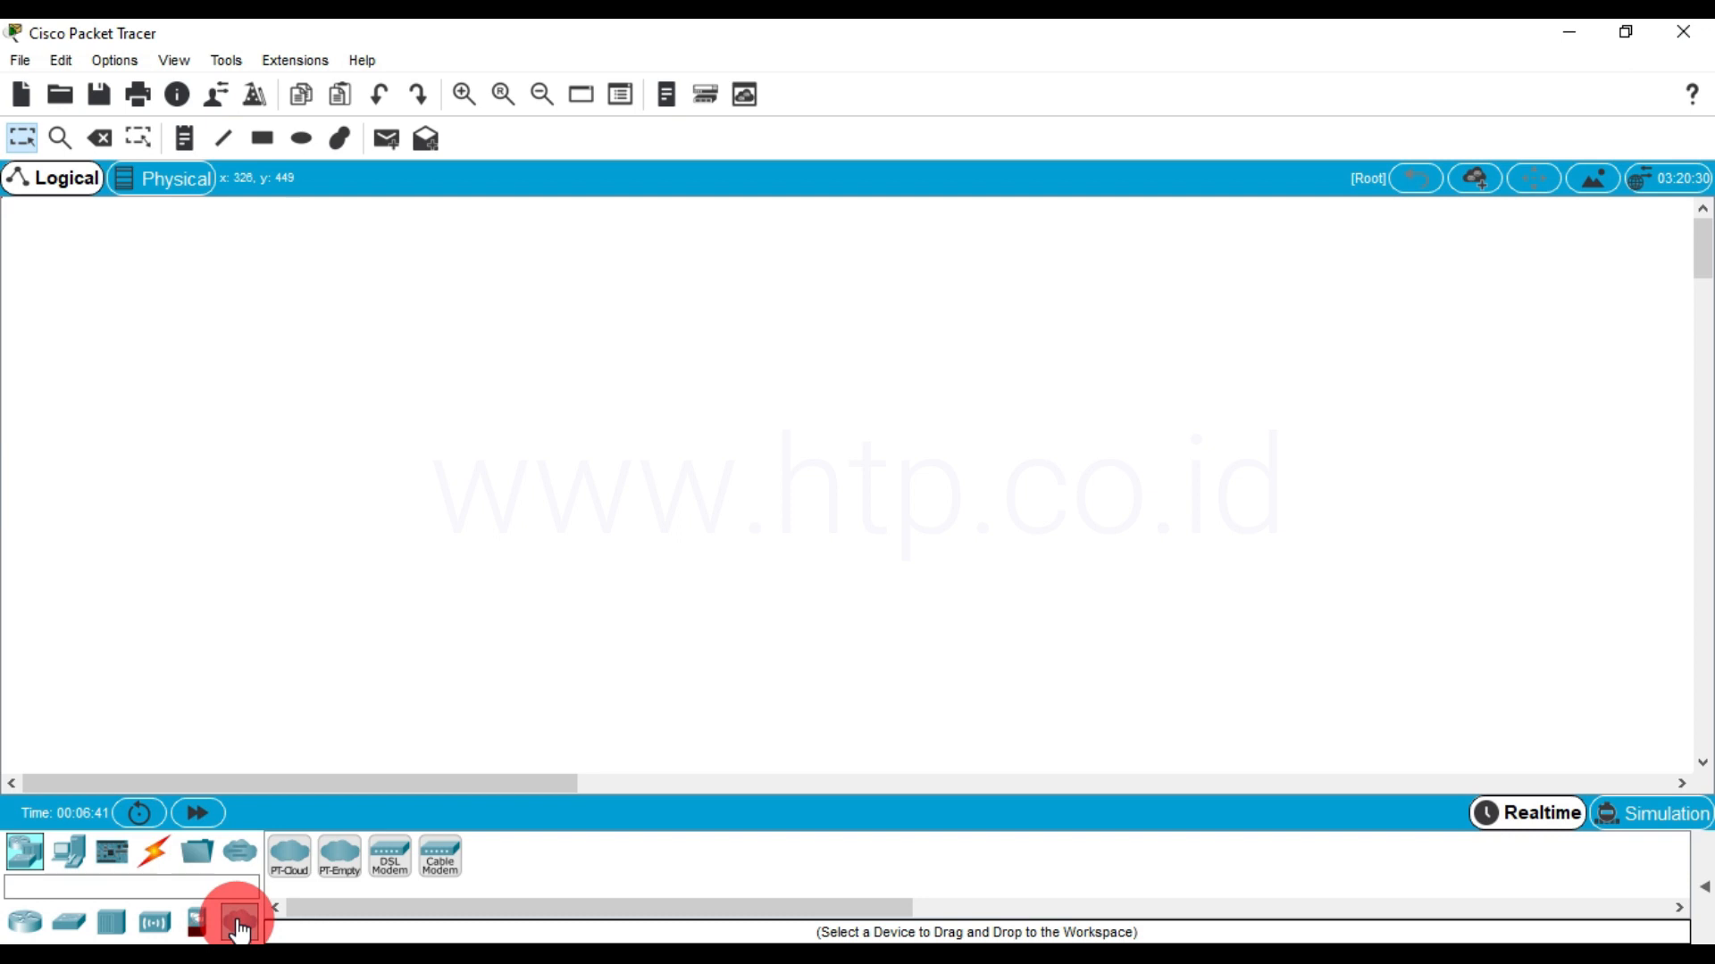
left_click(35, 861)
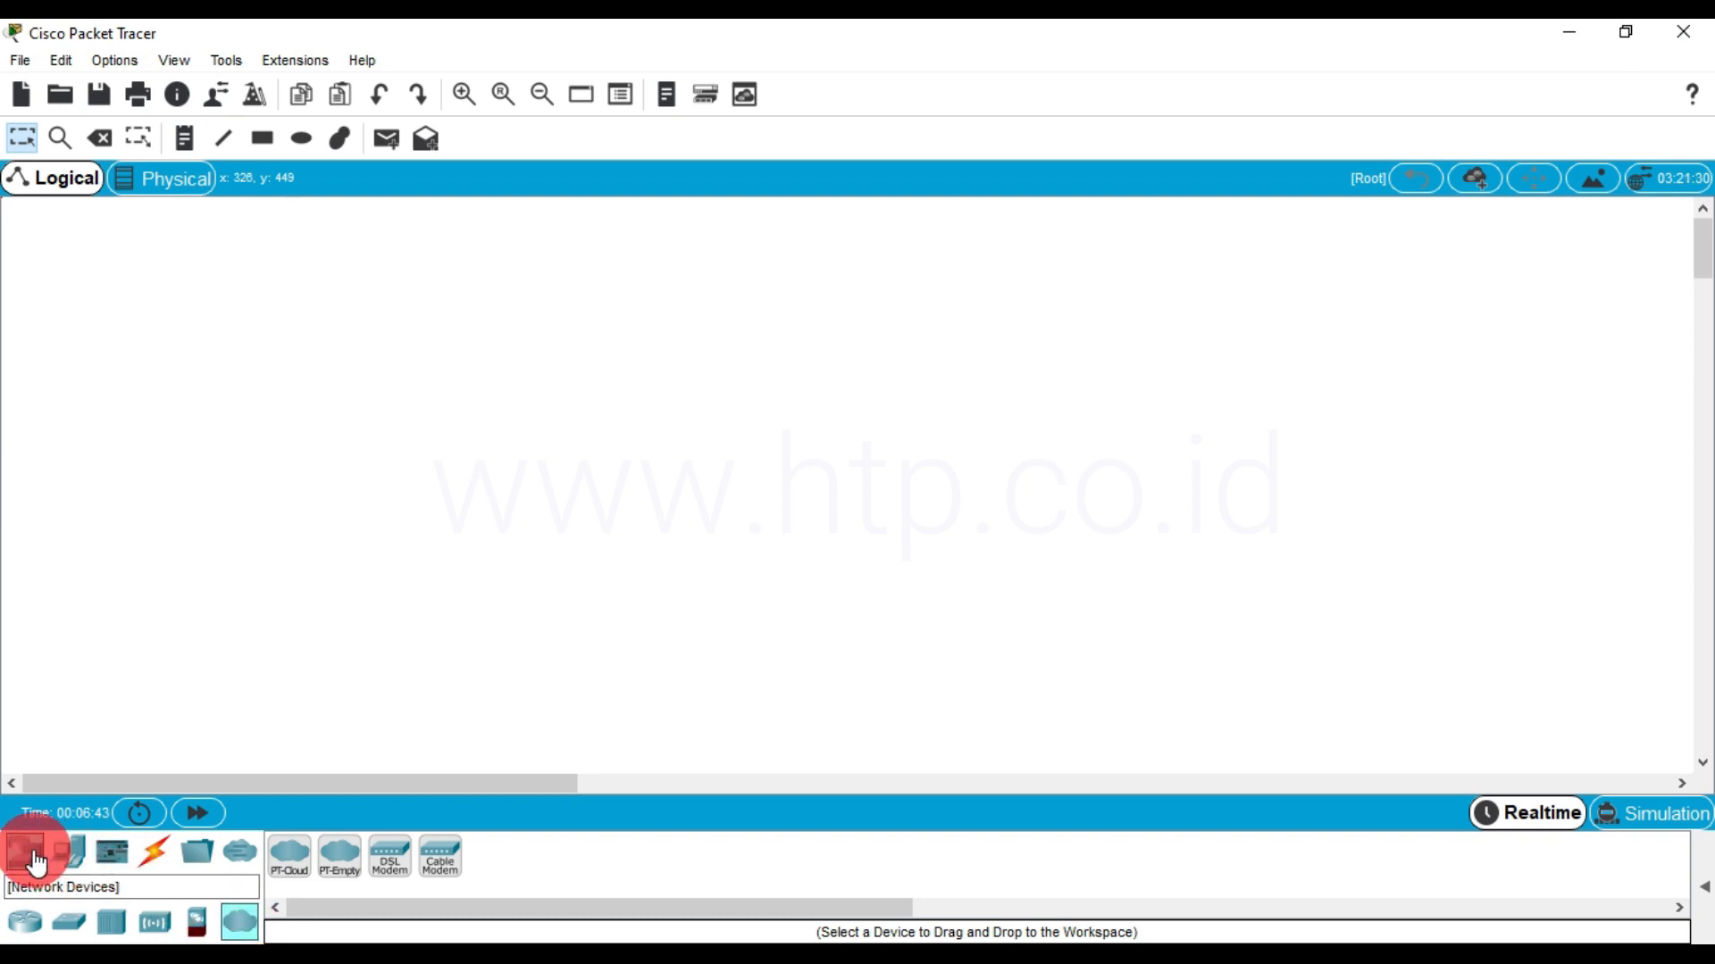
left_click(70, 855)
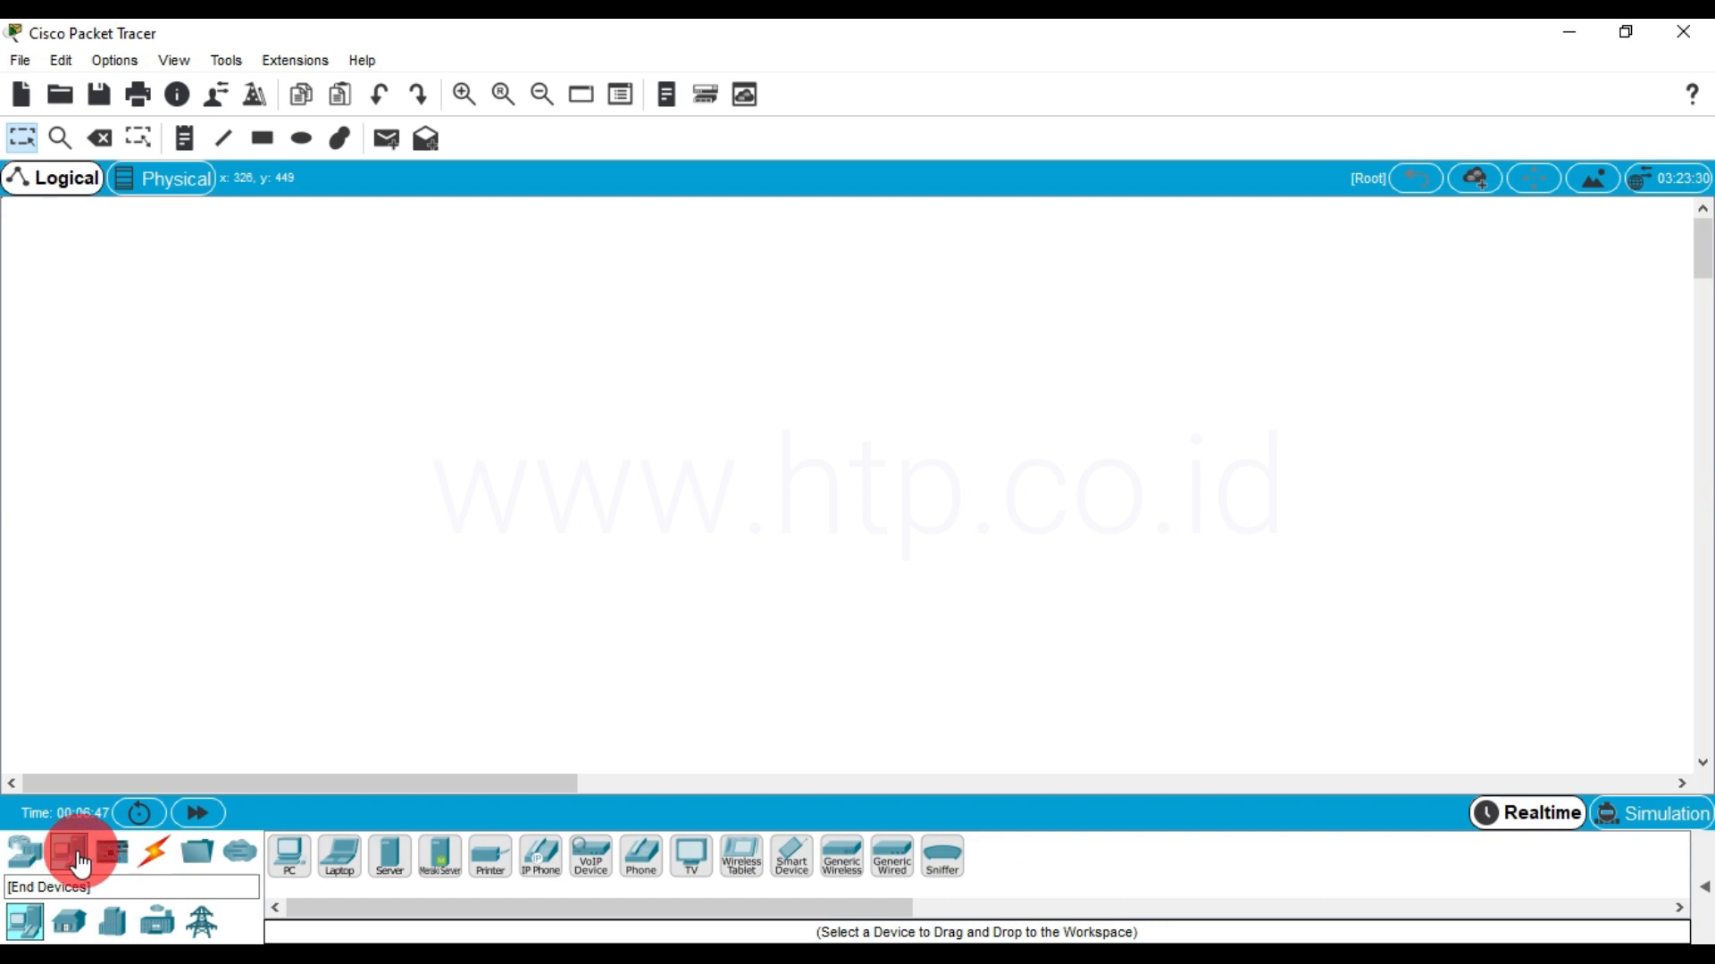
left_click(111, 859)
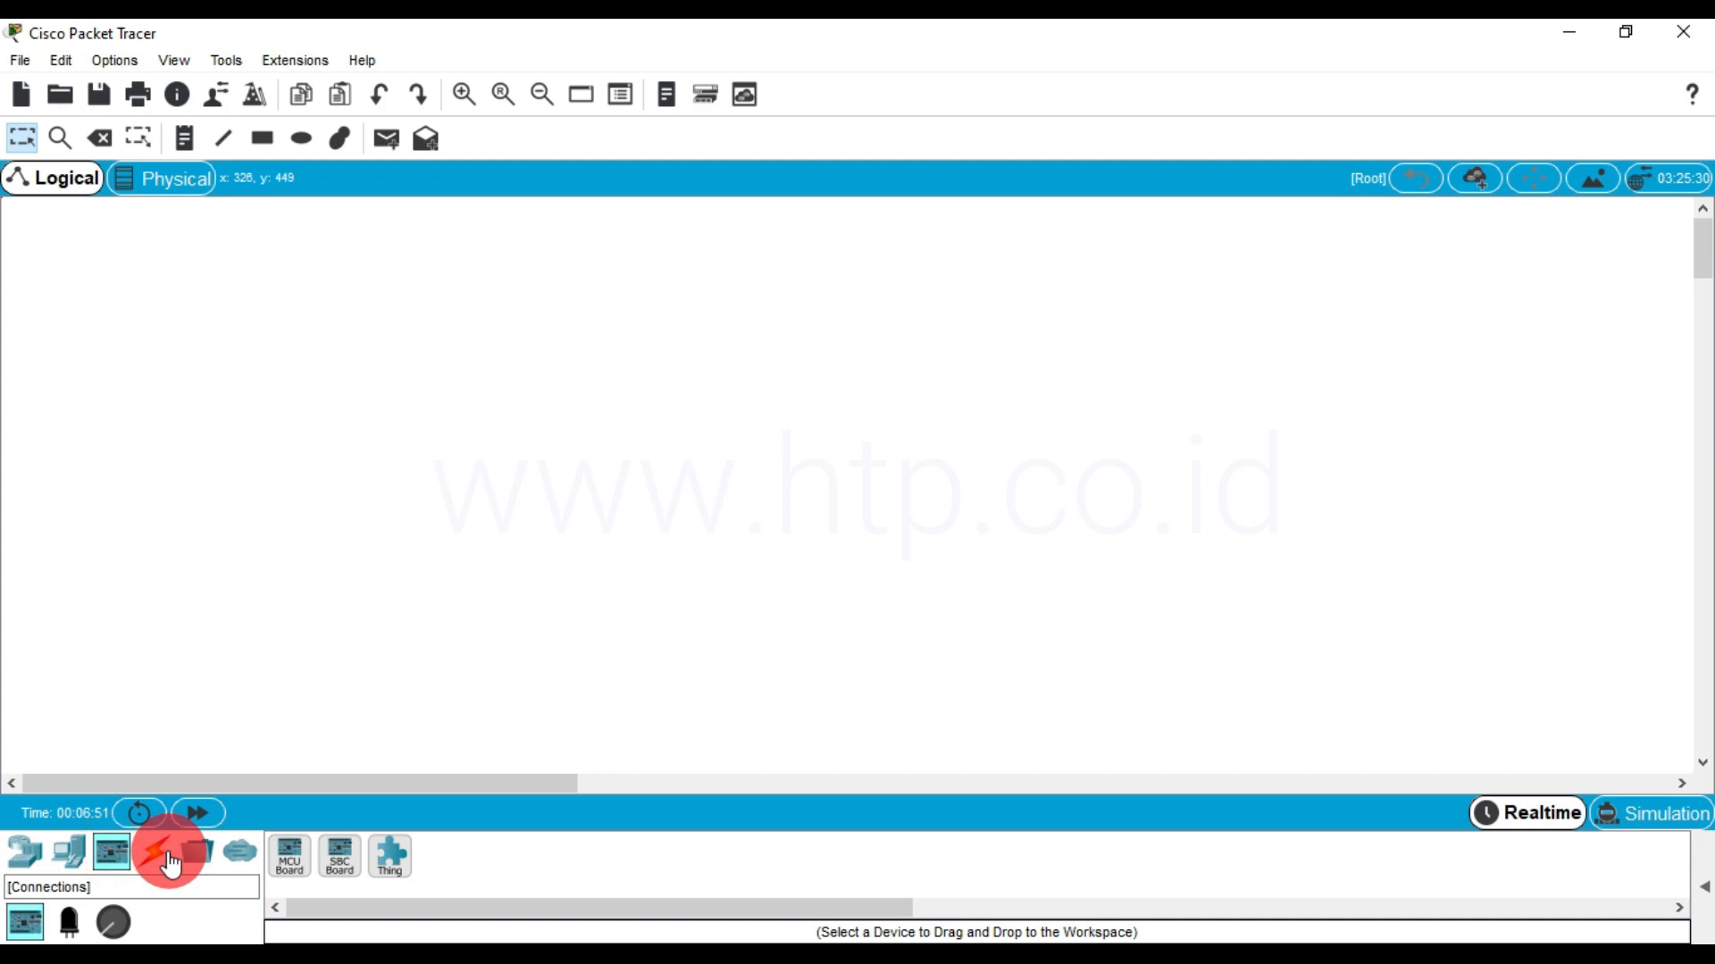
left_click(156, 859)
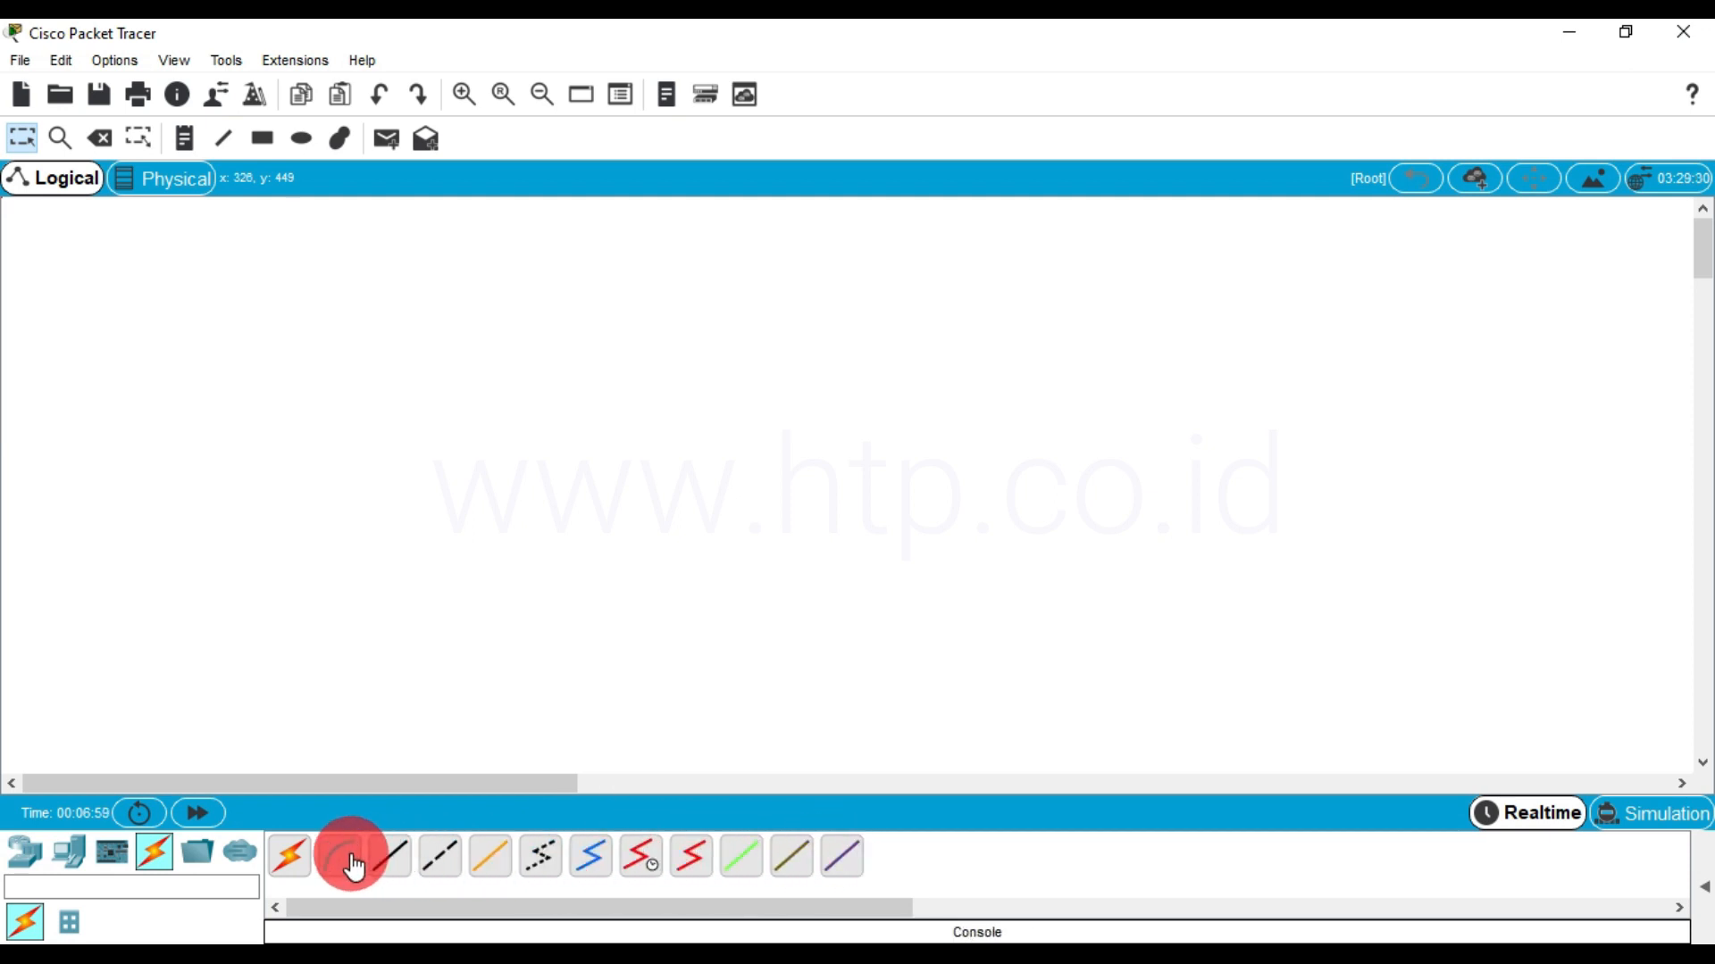
left_click(201, 856)
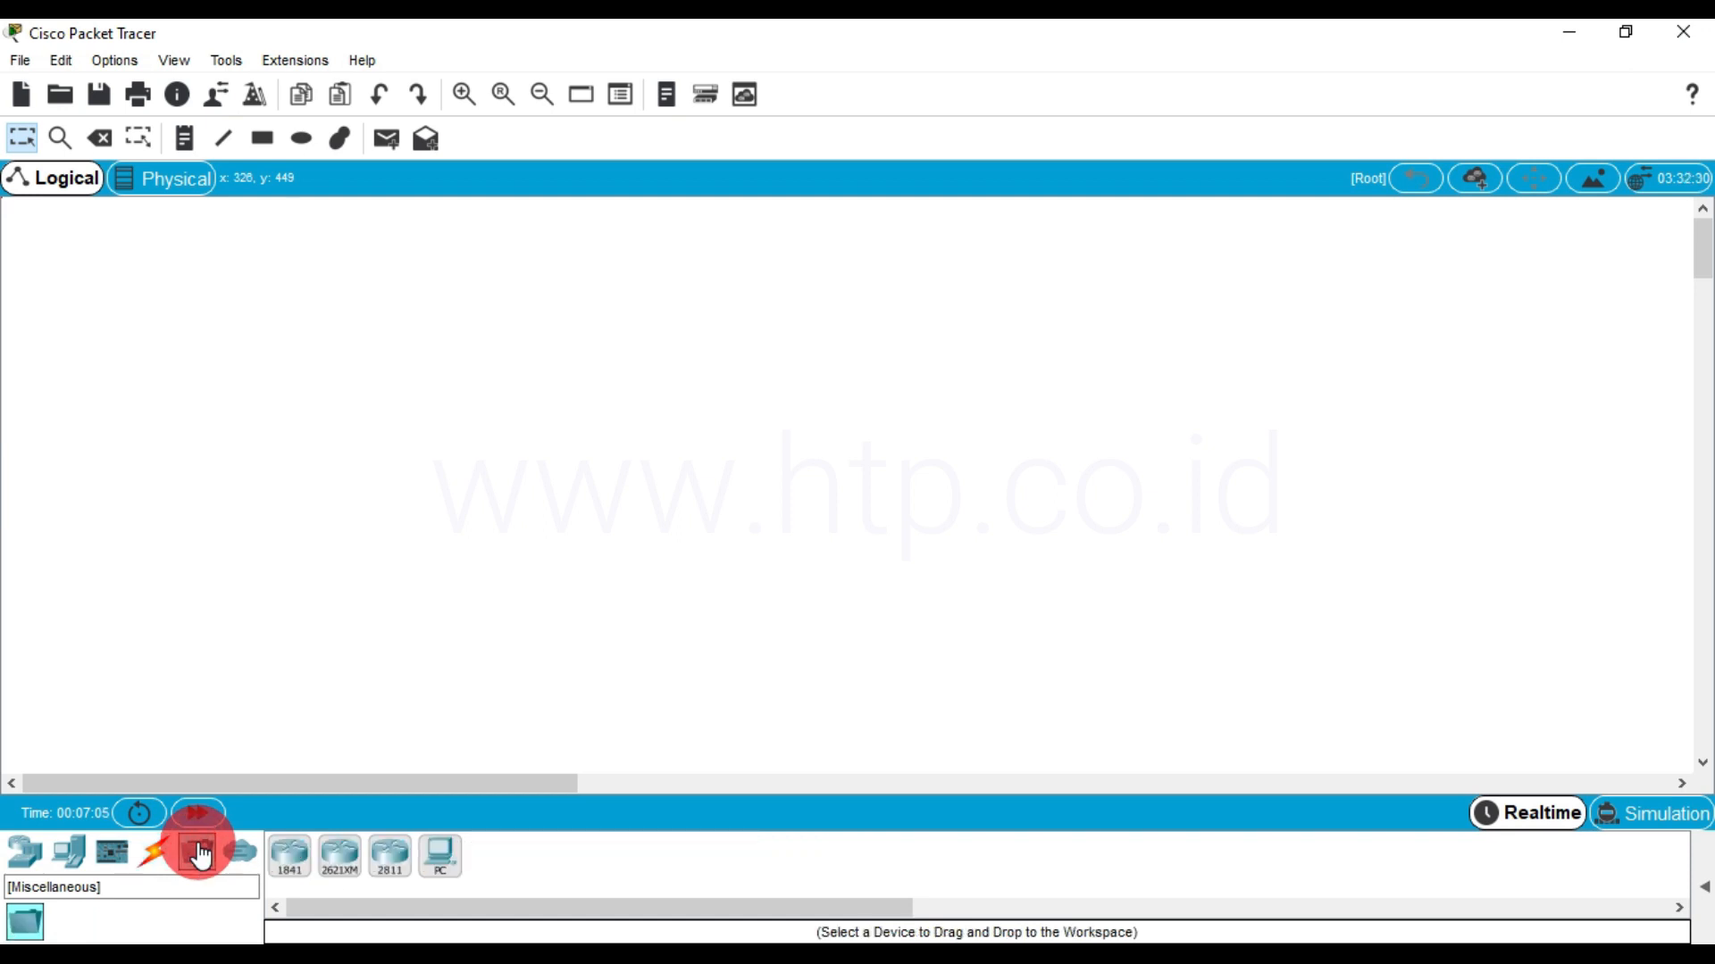
left_click(237, 855)
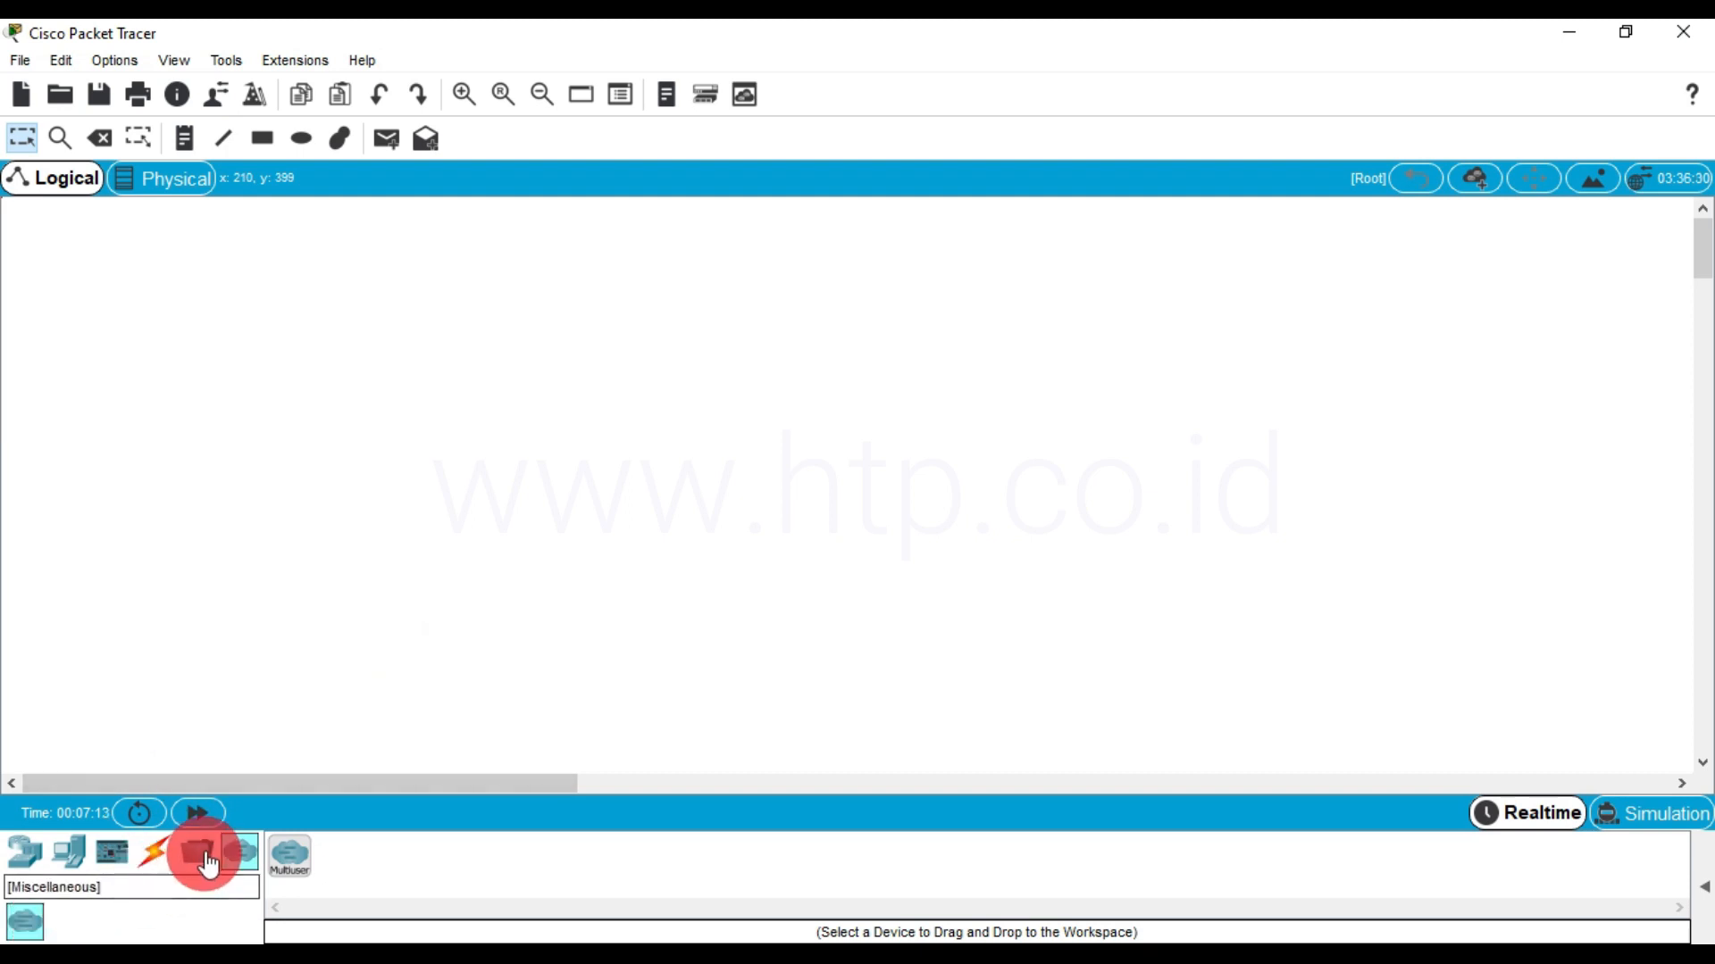
Place two 1841 routers side by side in the upper part of the logical workspace
left_click(22, 851)
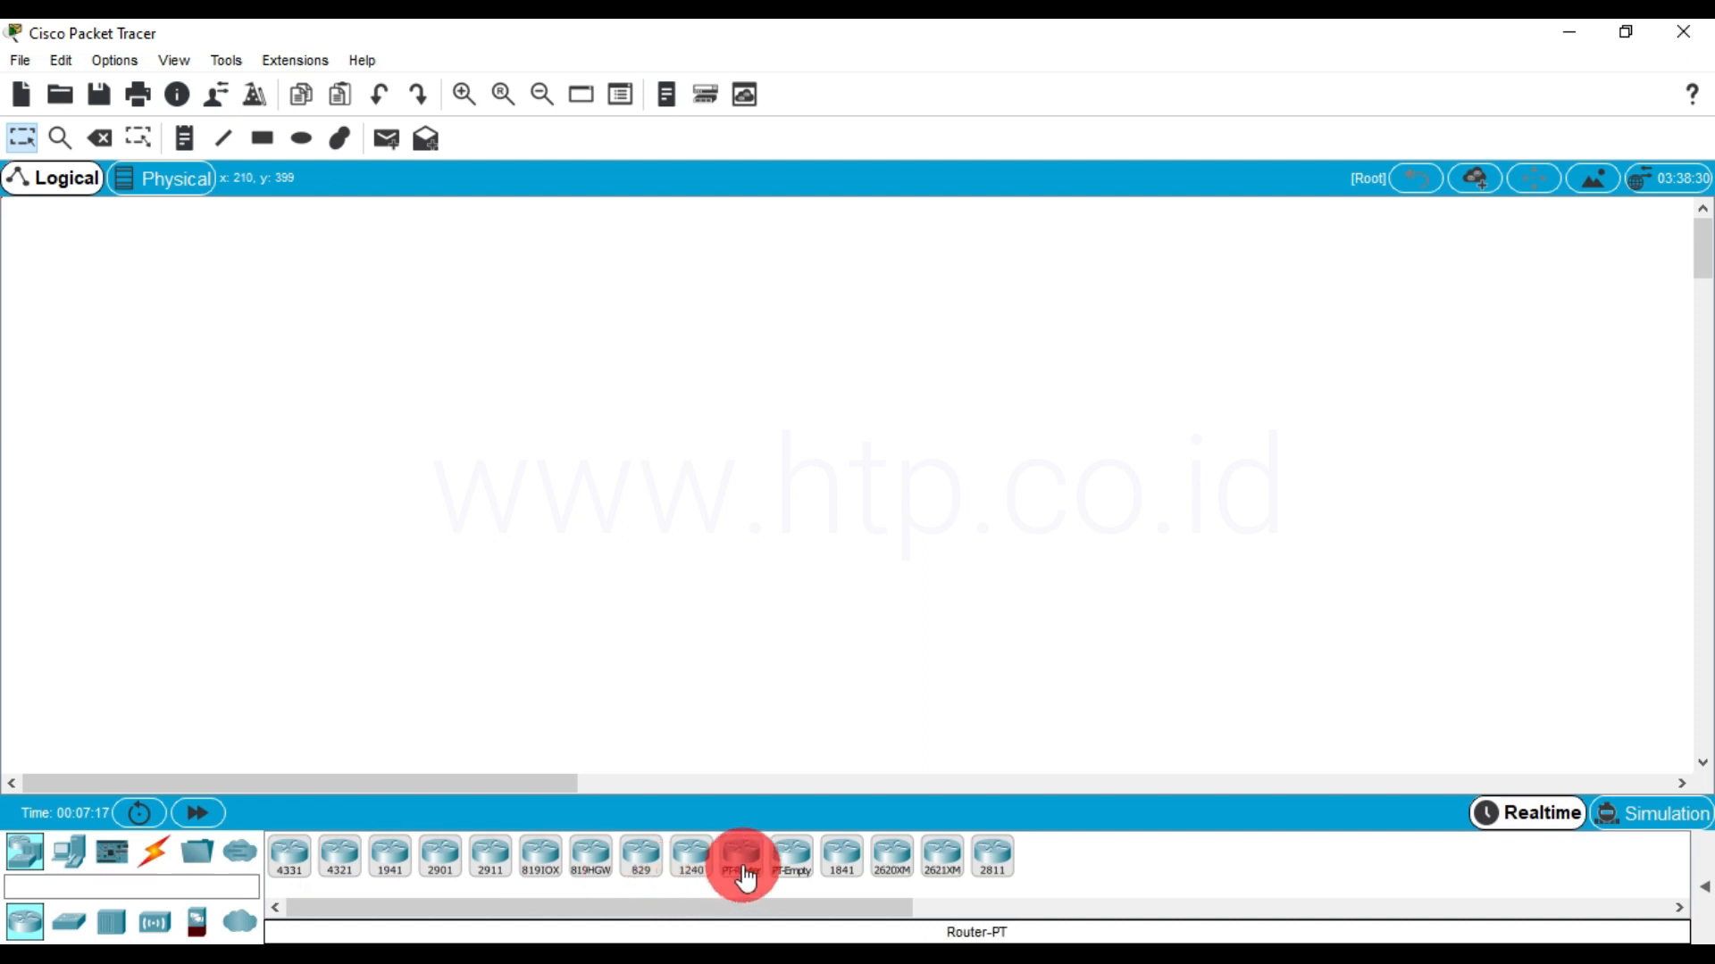
left_click_drag(843, 871, 543, 339)
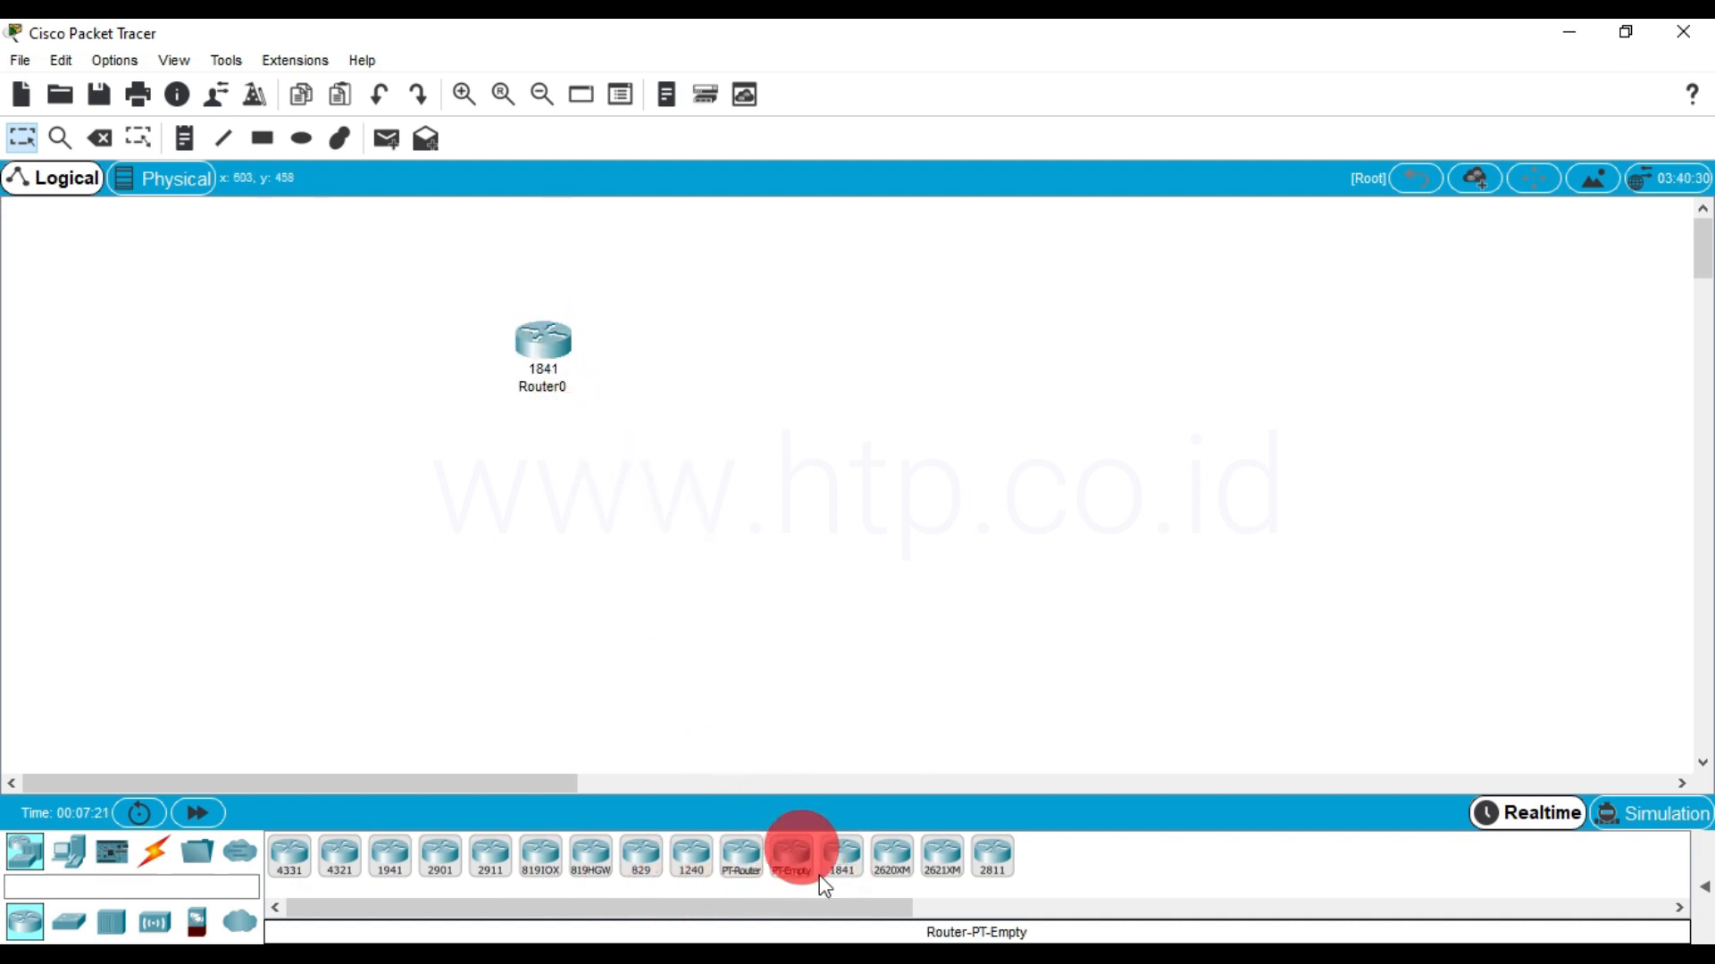
left_click_drag(840, 862, 891, 335)
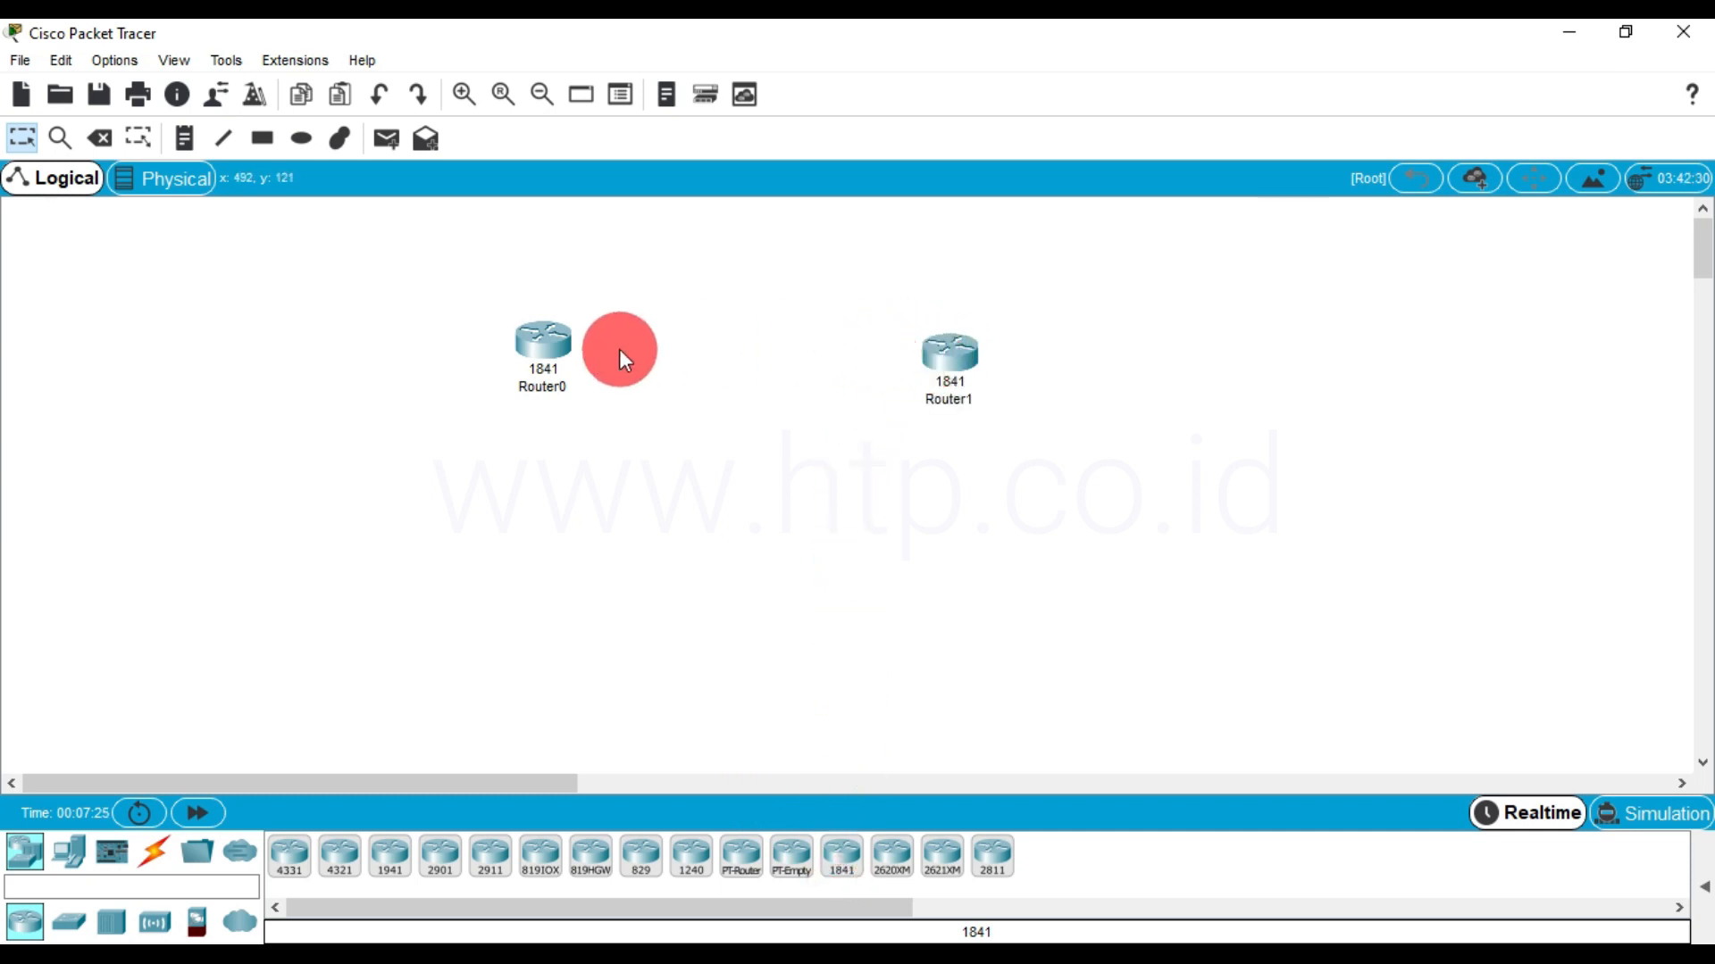
Move the two routers slightly up and align them level with each other
left_click_drag(527, 350, 519, 321)
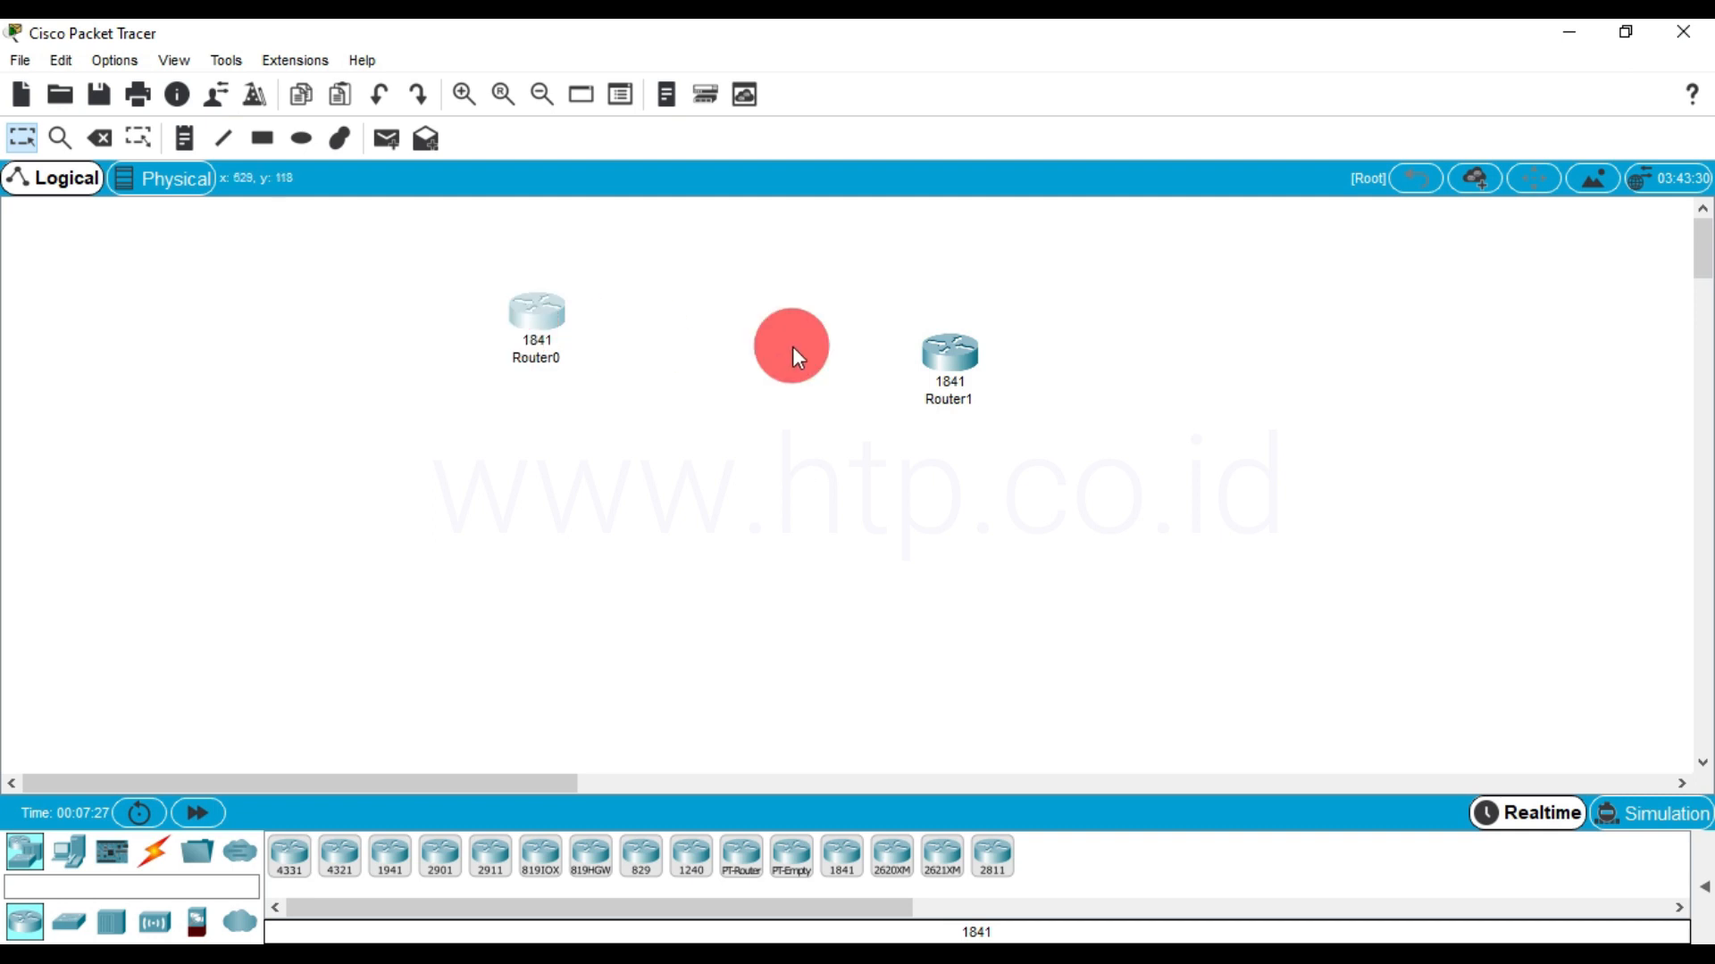
left_click_drag(940, 354, 944, 315)
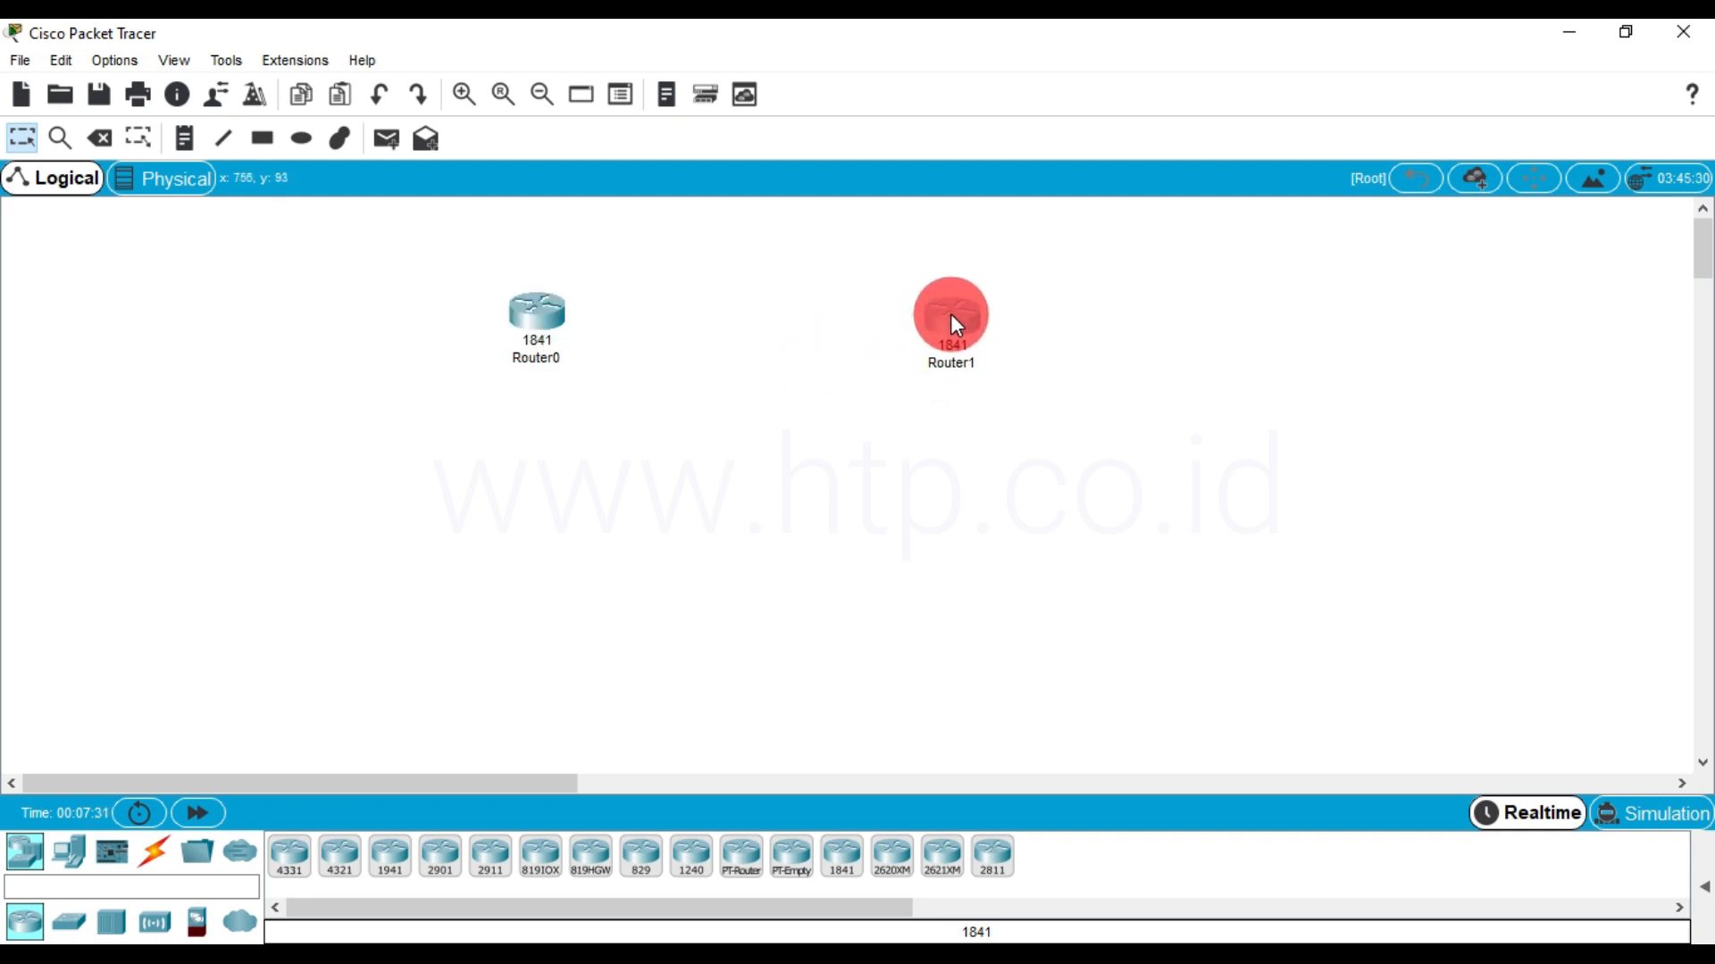
left_click(600, 326)
left_click_drag(555, 320, 543, 335)
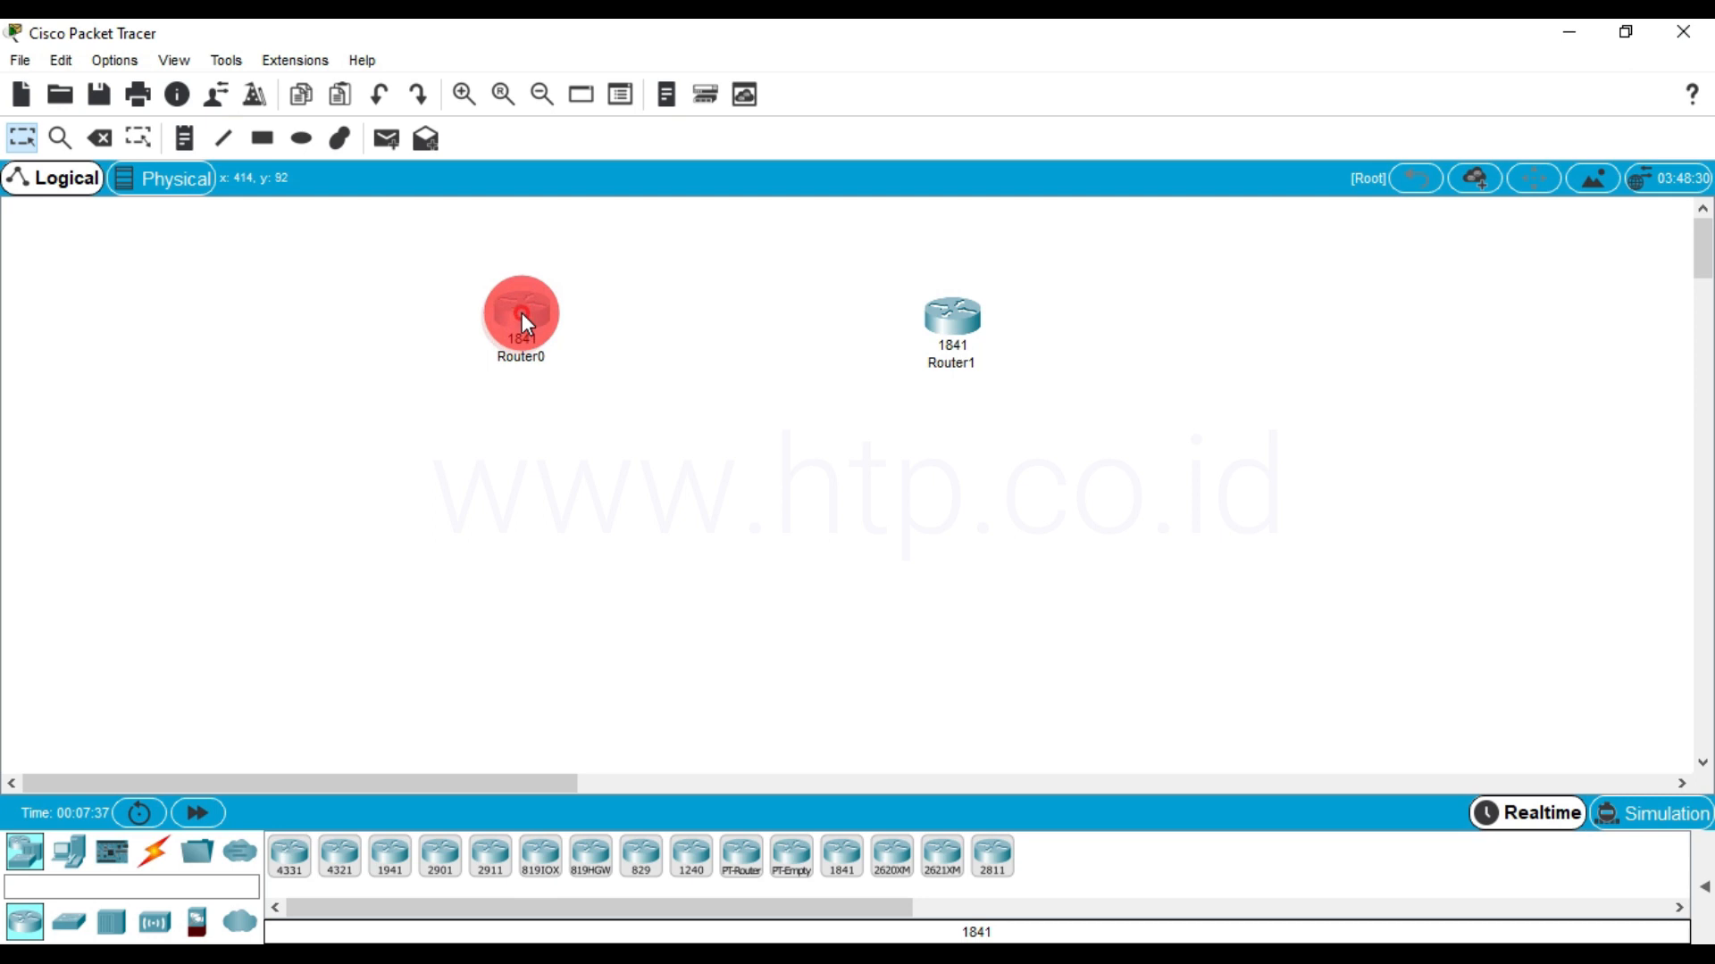
left_click_drag(515, 327, 518, 319)
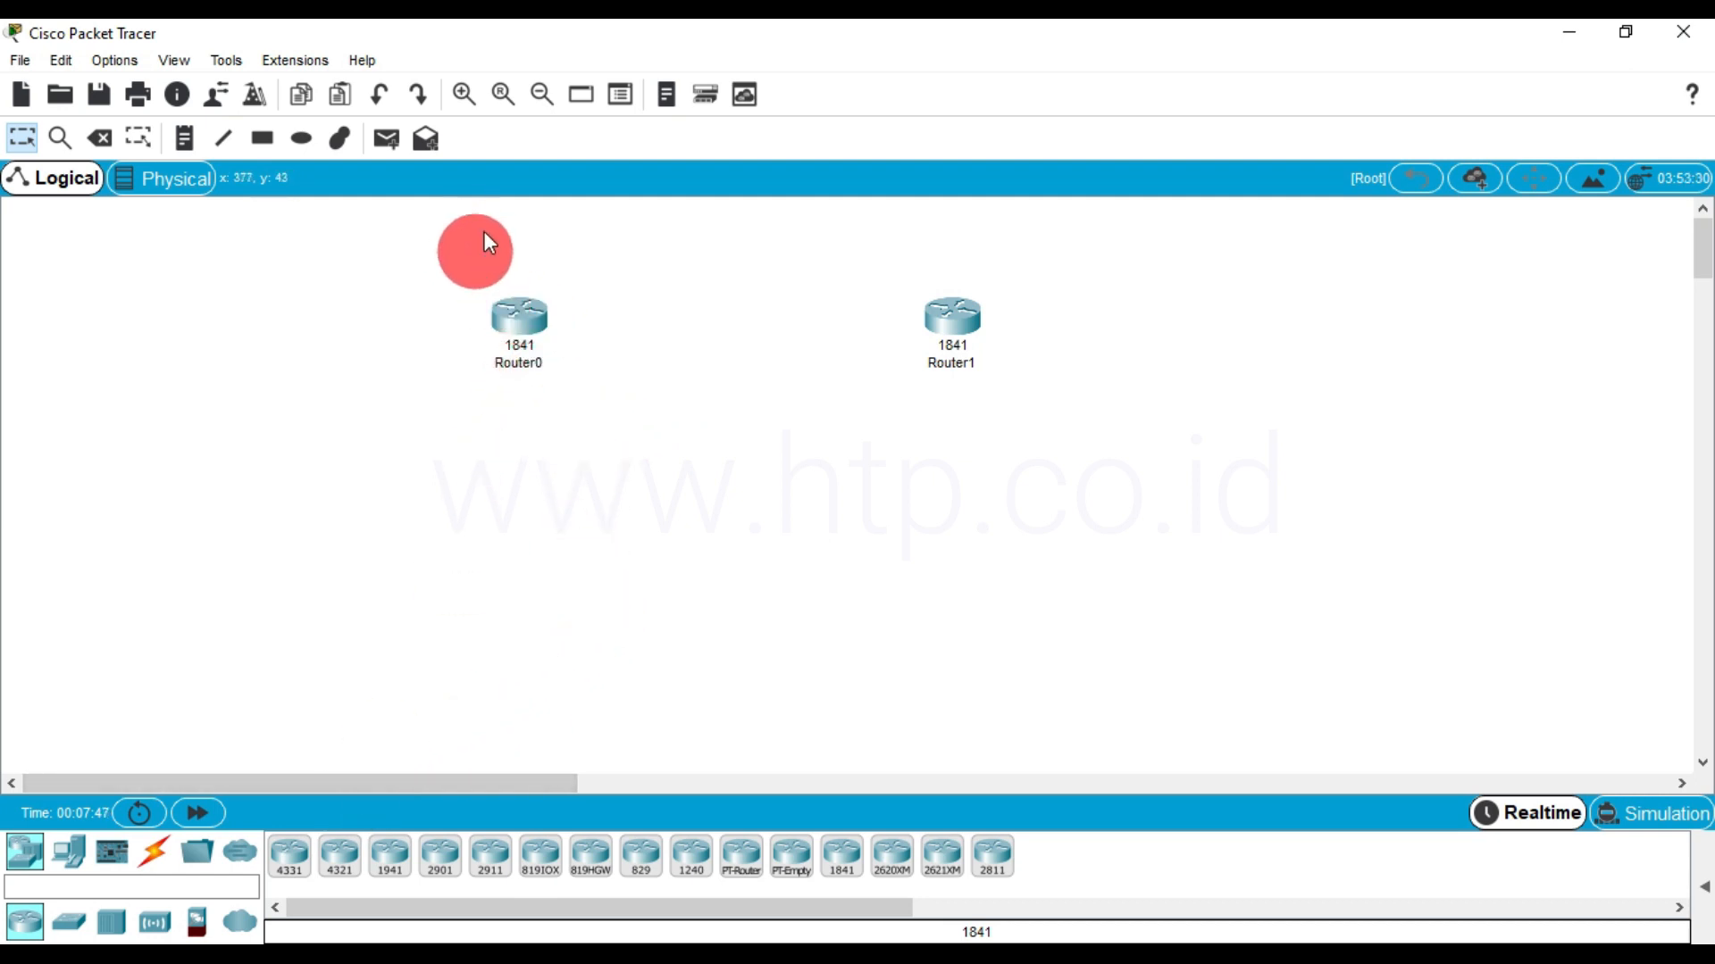
Reposition both routers slightly lower and closer together, keeping them roughly level
left_click(465, 94)
left_click(465, 94)
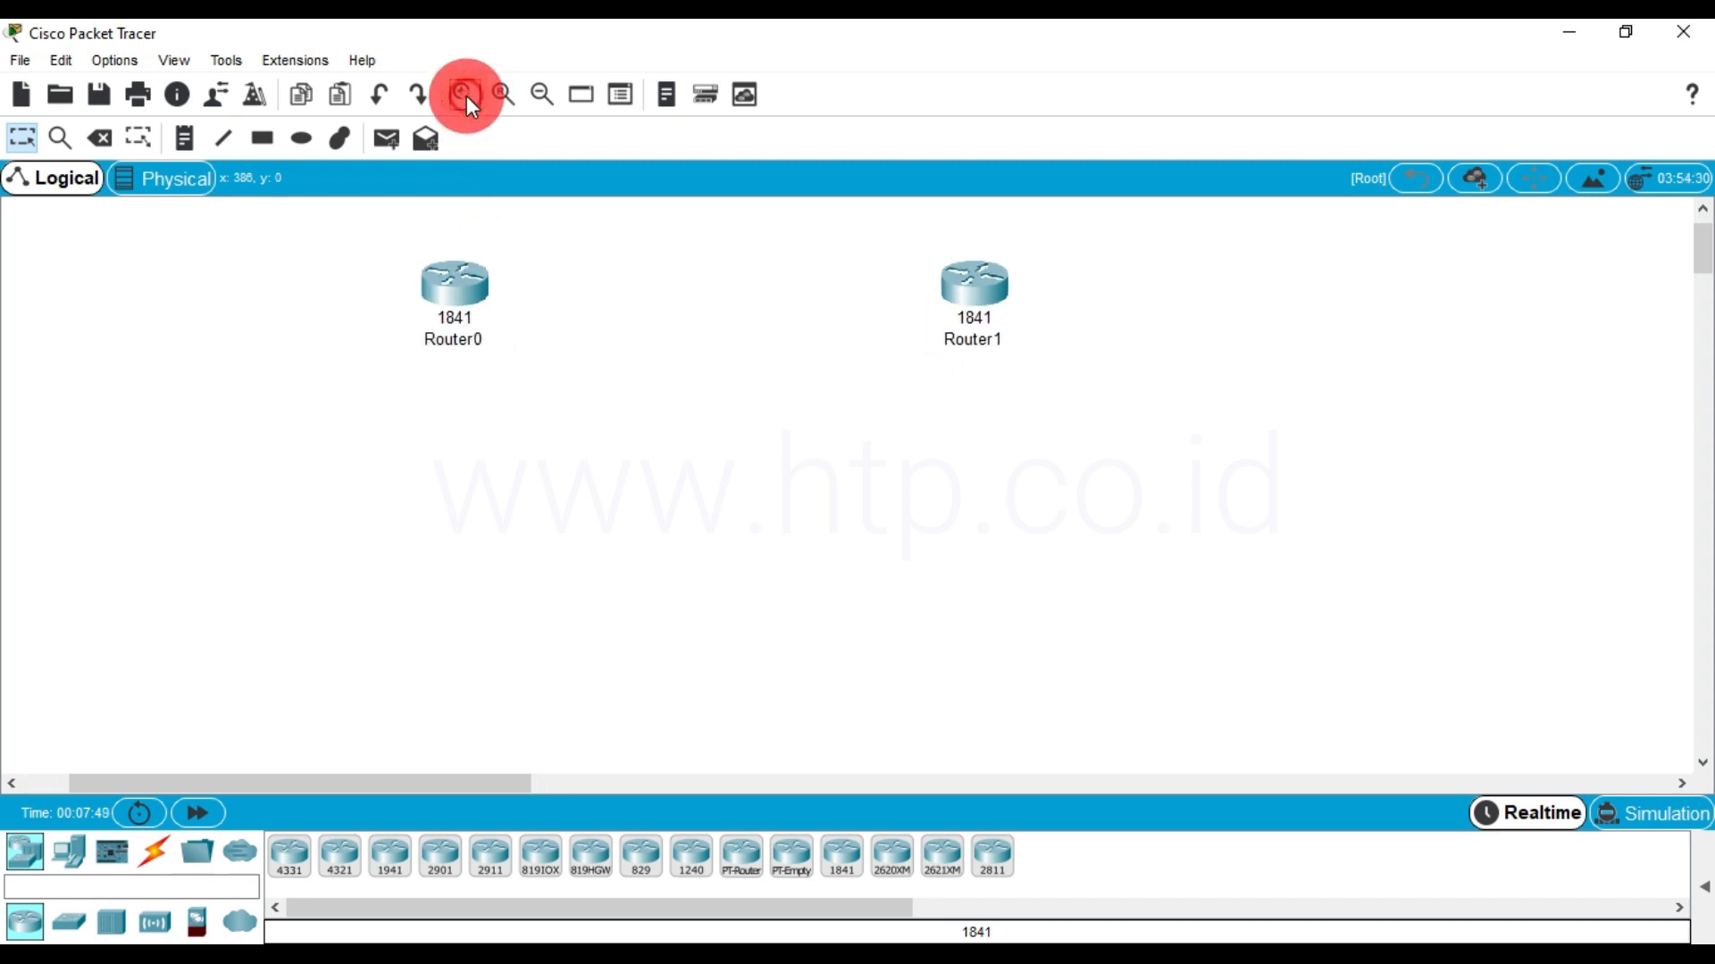
left_click(464, 93)
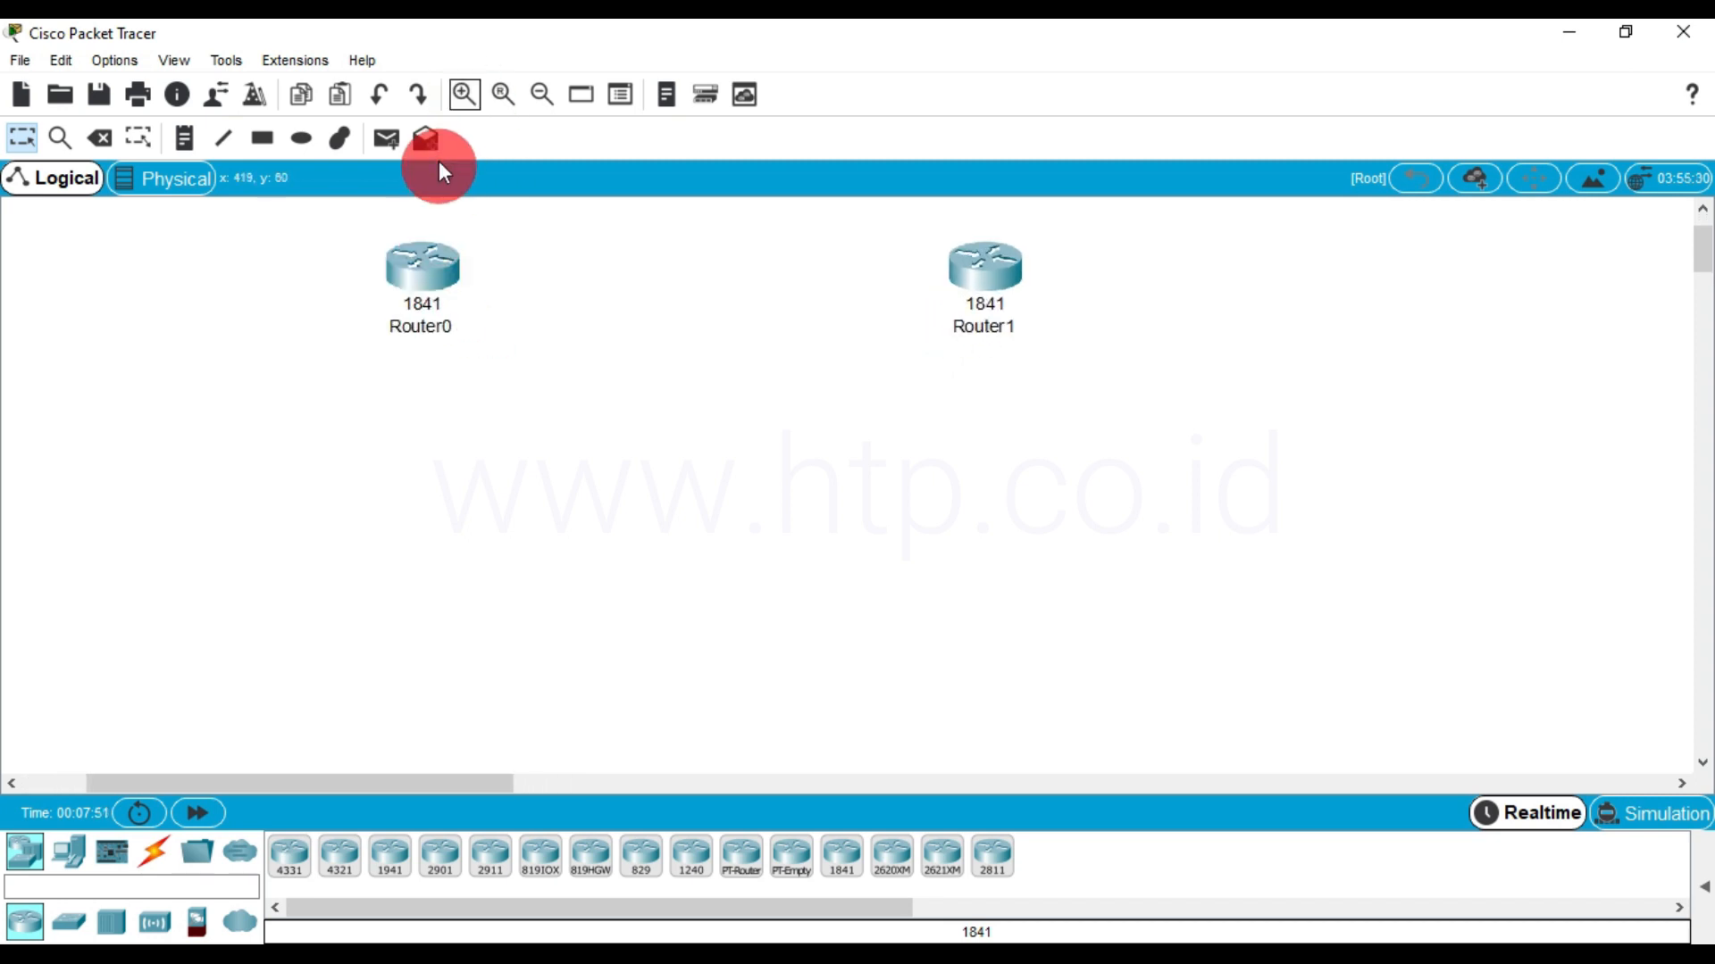
left_click_drag(984, 277, 949, 306)
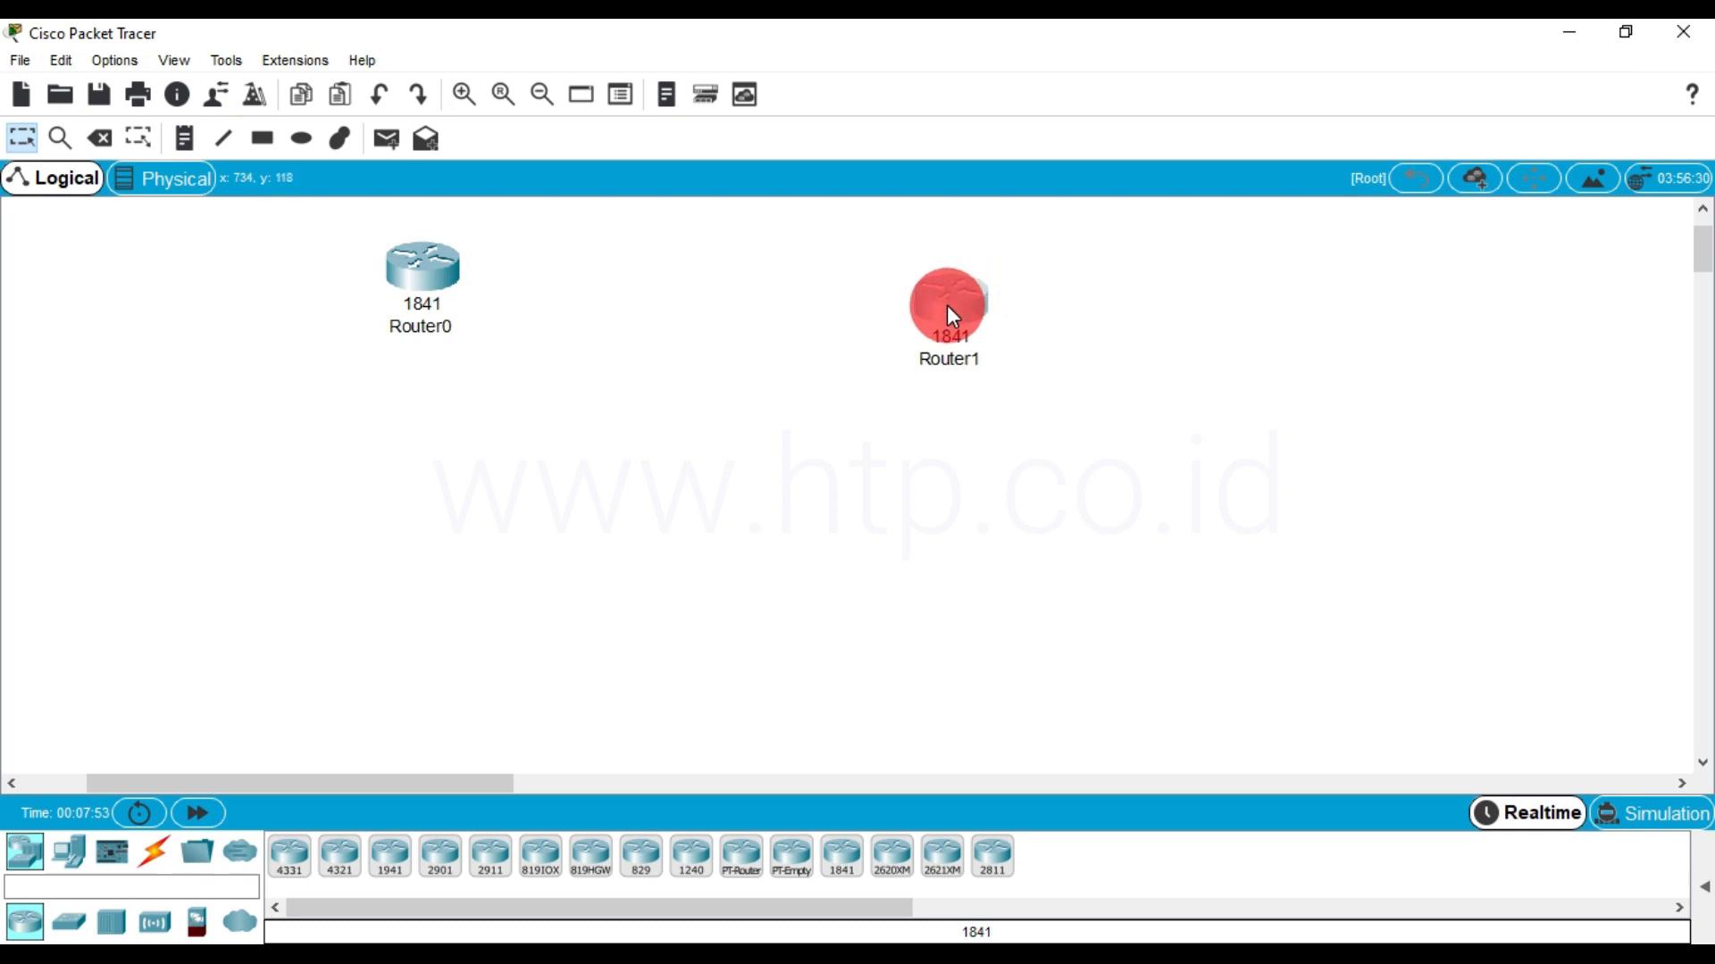
left_click_drag(452, 266, 453, 296)
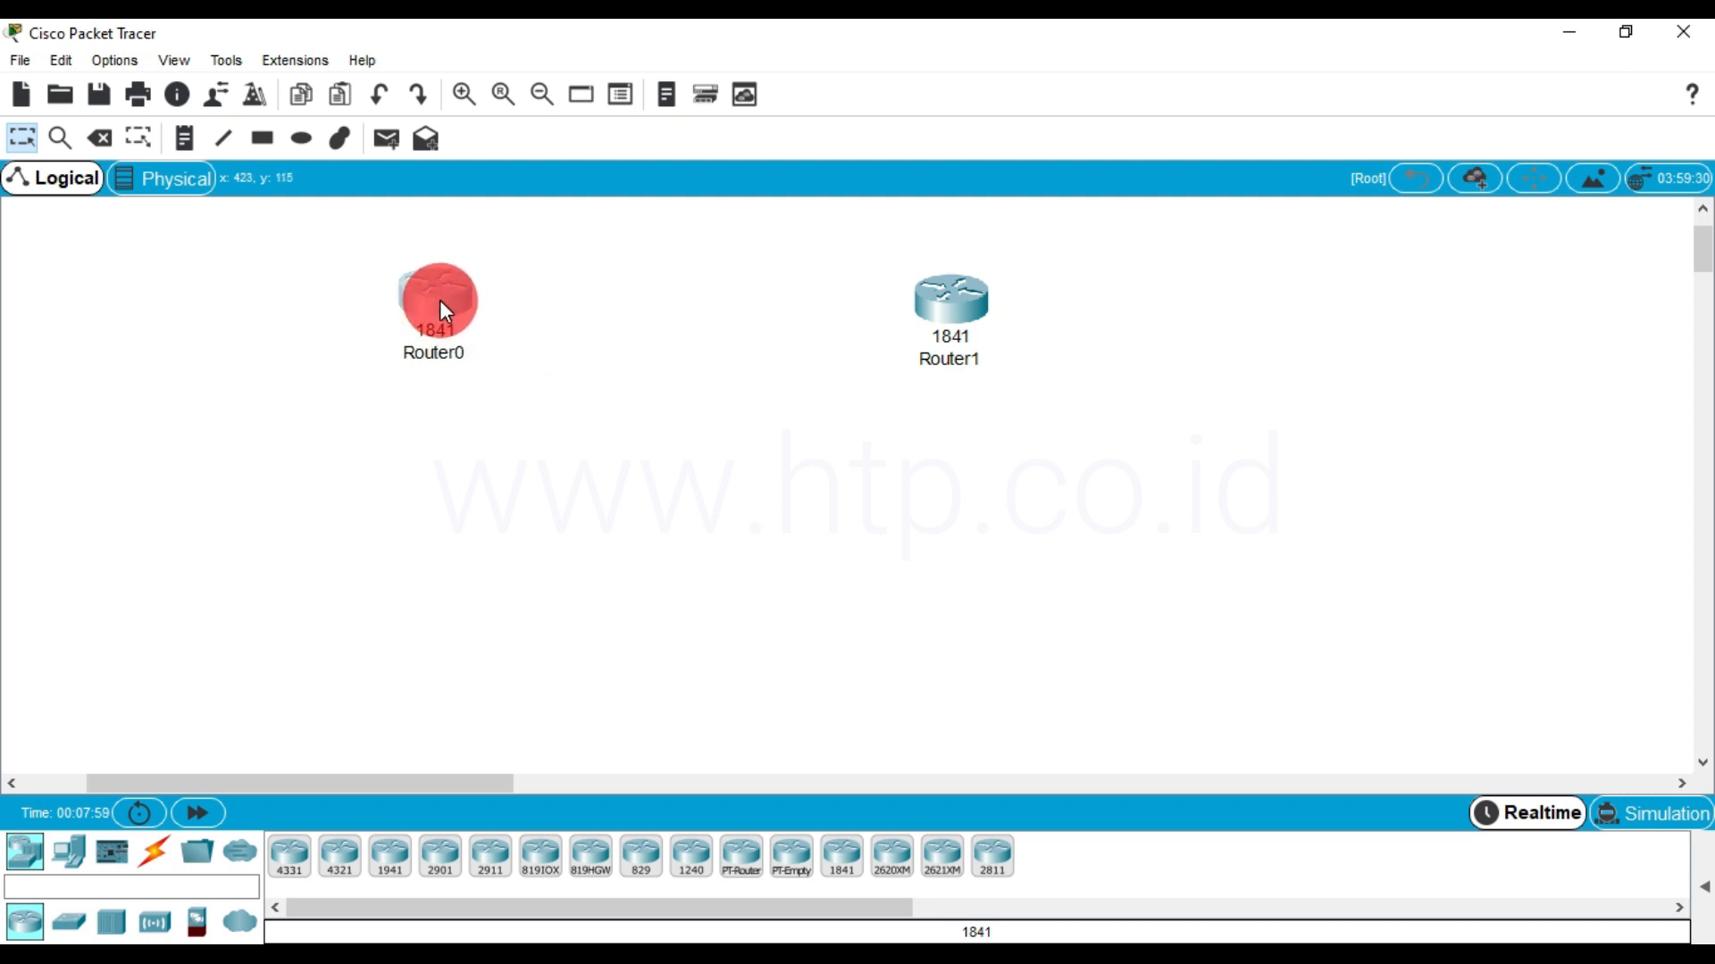
Rename Router0 as R1 and Router1 as R2
left_click(439, 363)
left_click_drag(473, 350, 395, 350)
type("R1")
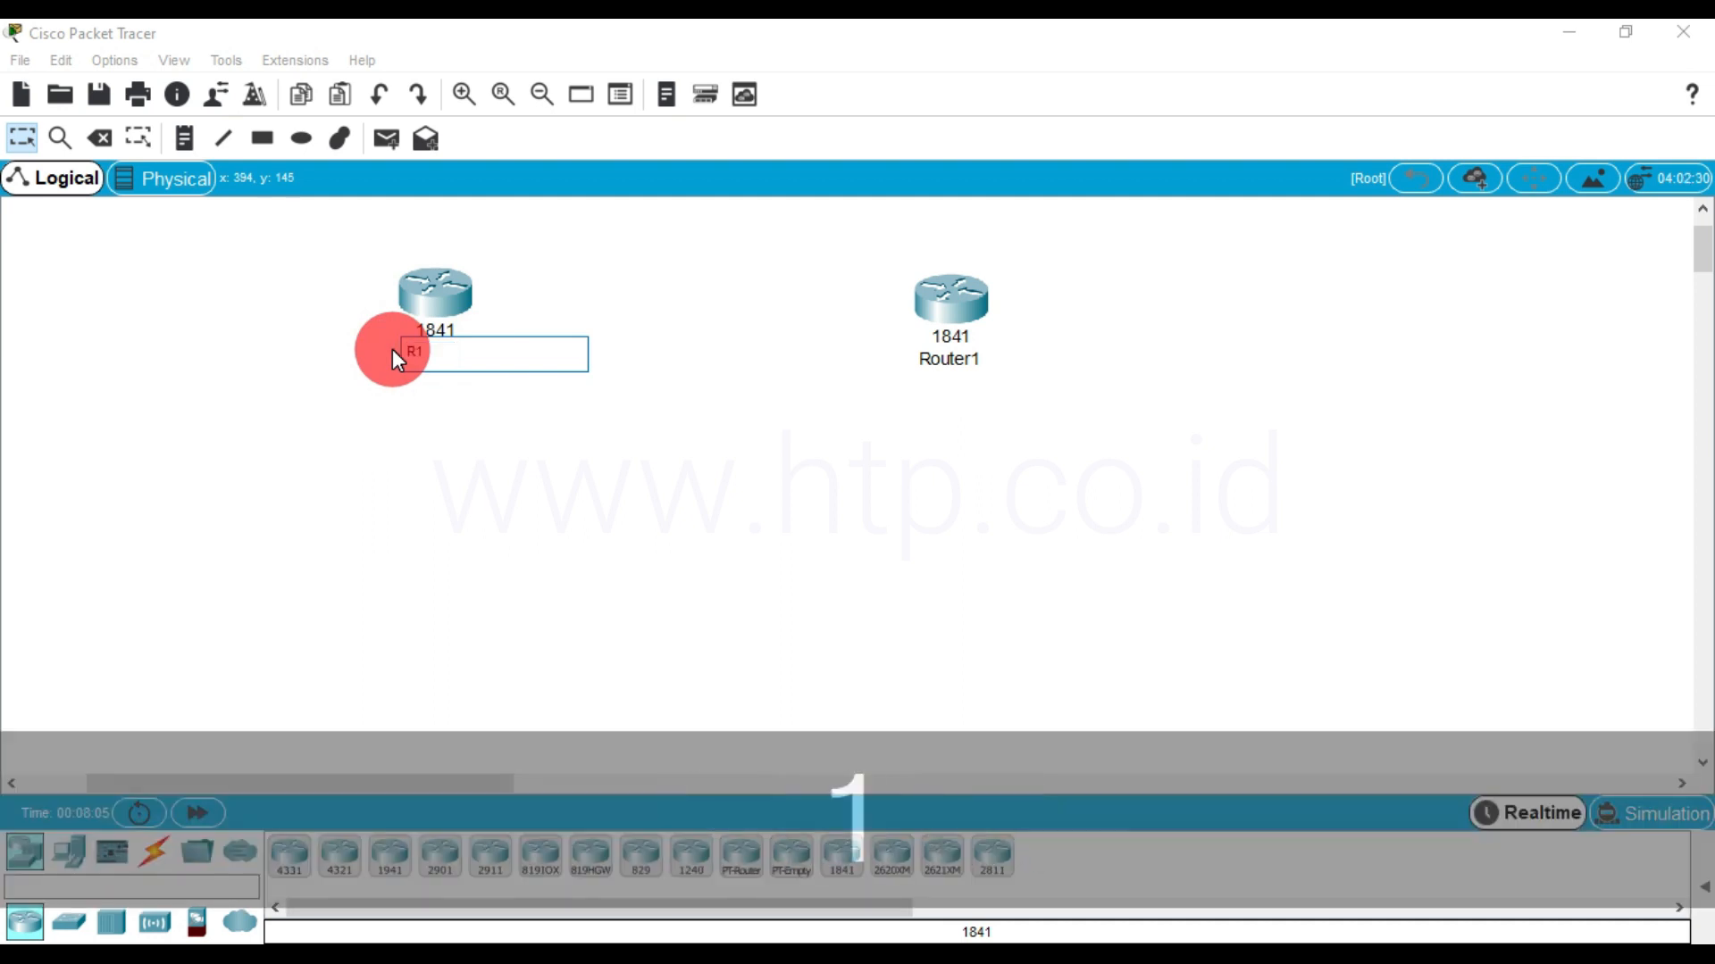
left_click(789, 416)
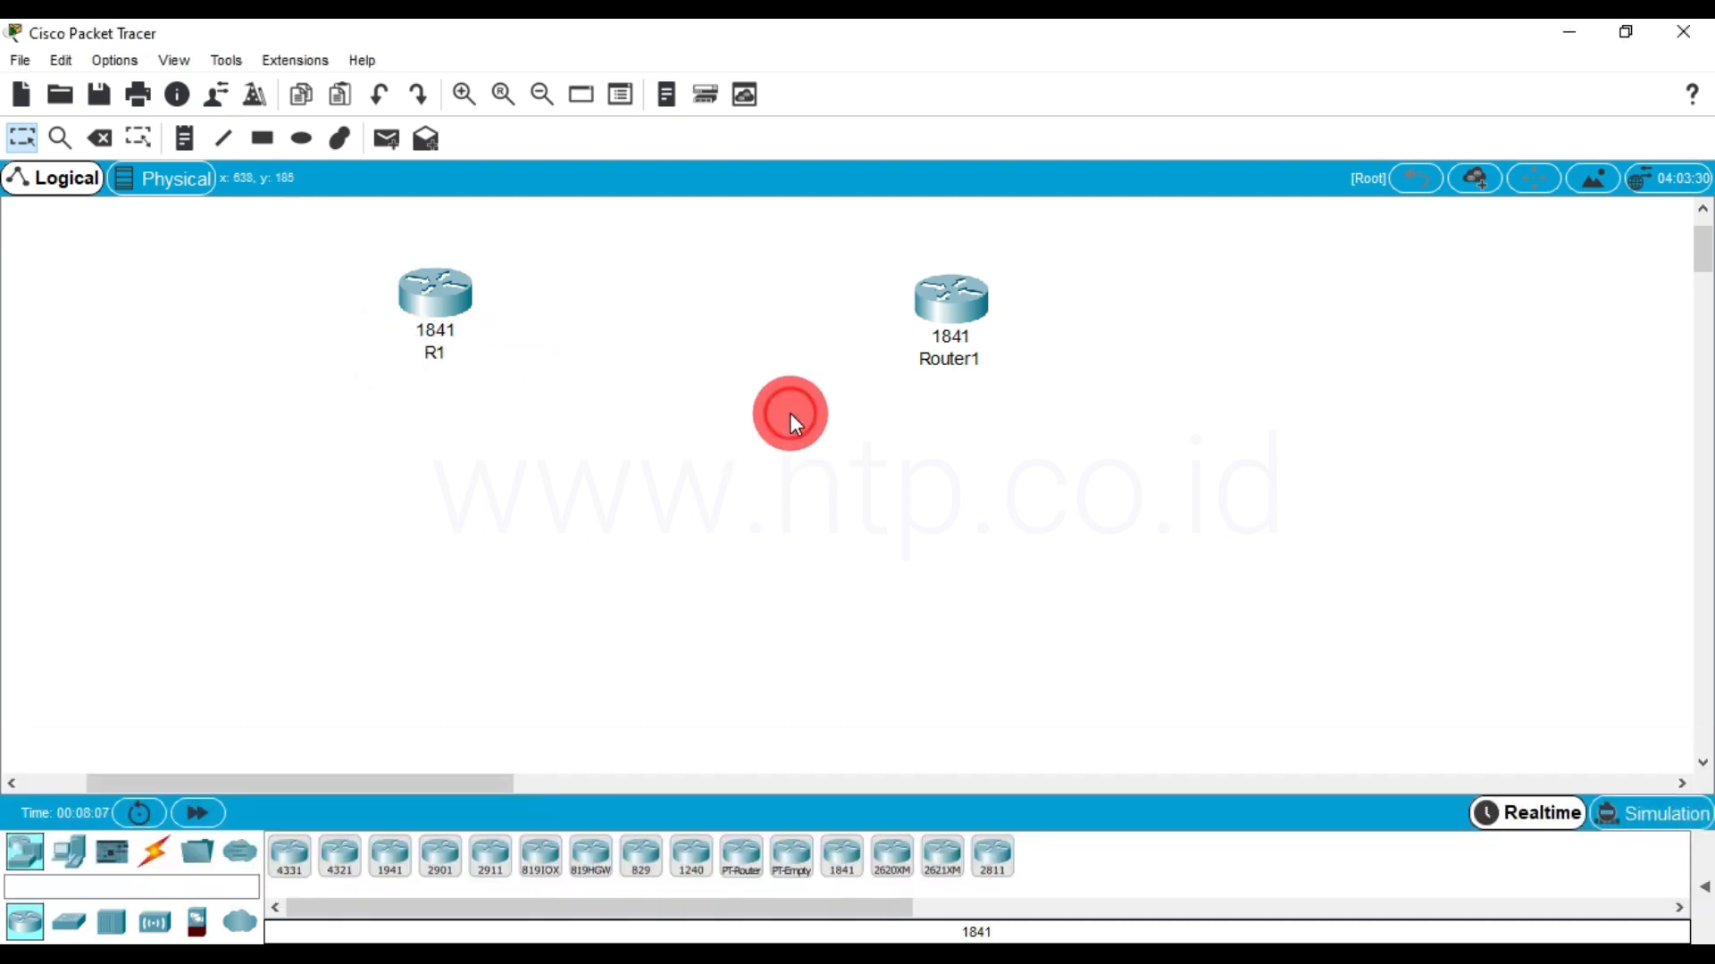
left_click(952, 359)
left_click_drag(983, 350, 915, 355)
type("R2")
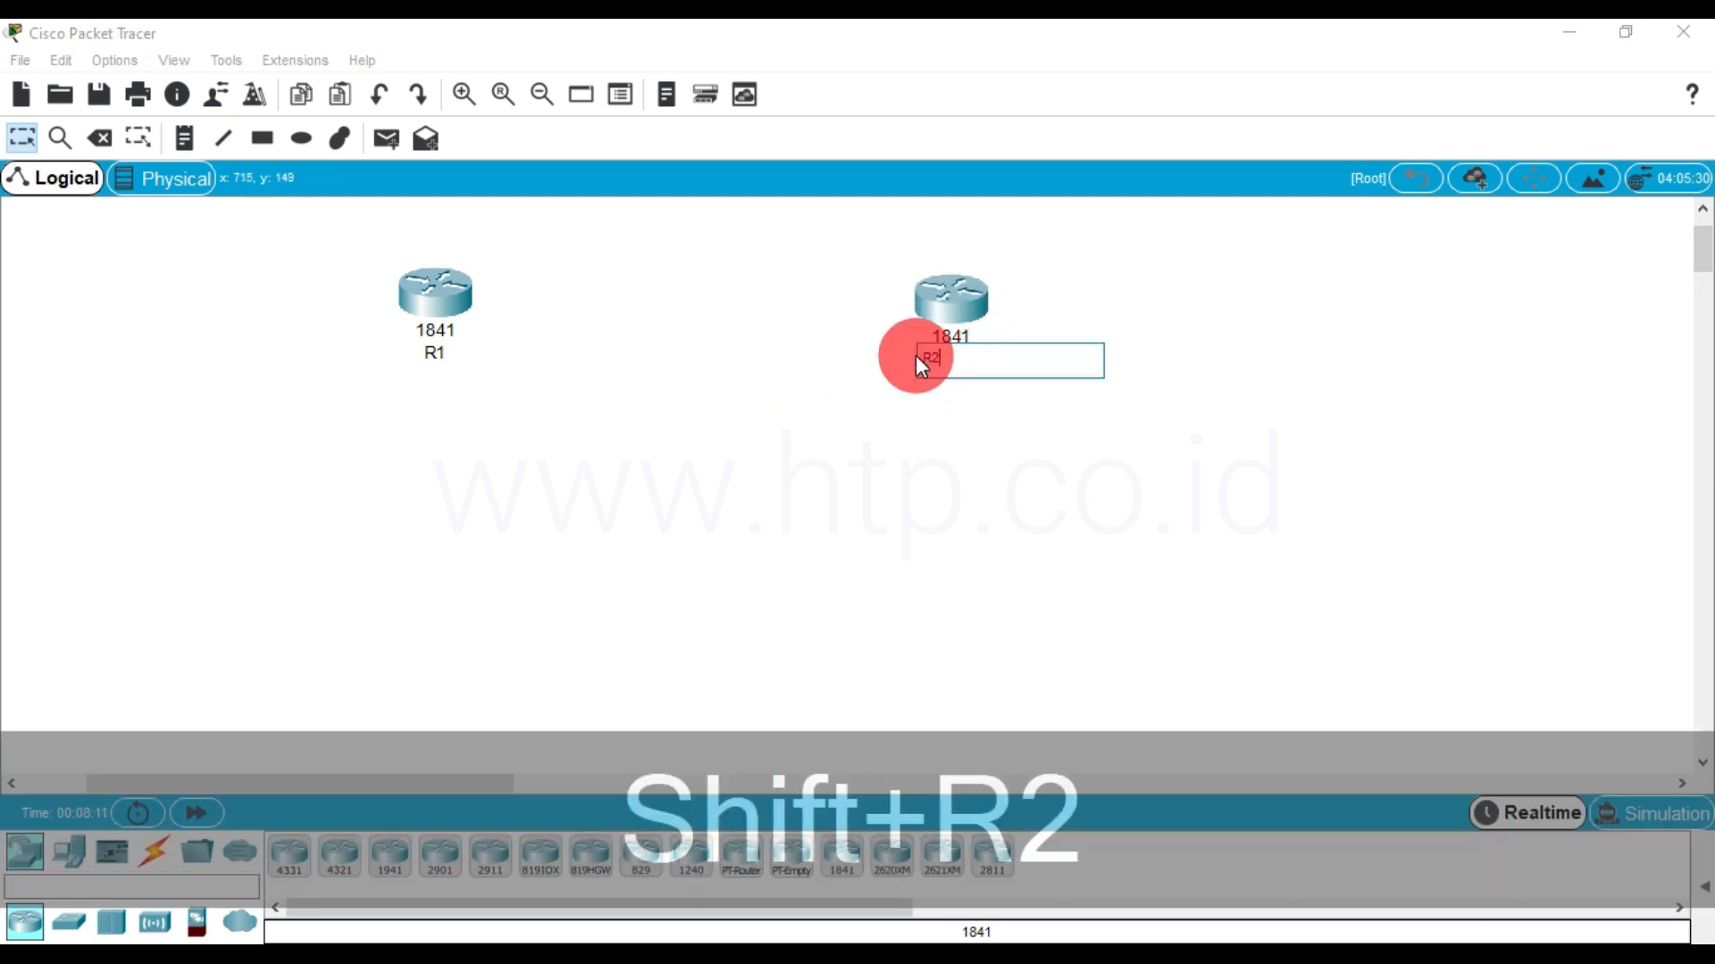
left_click(858, 362)
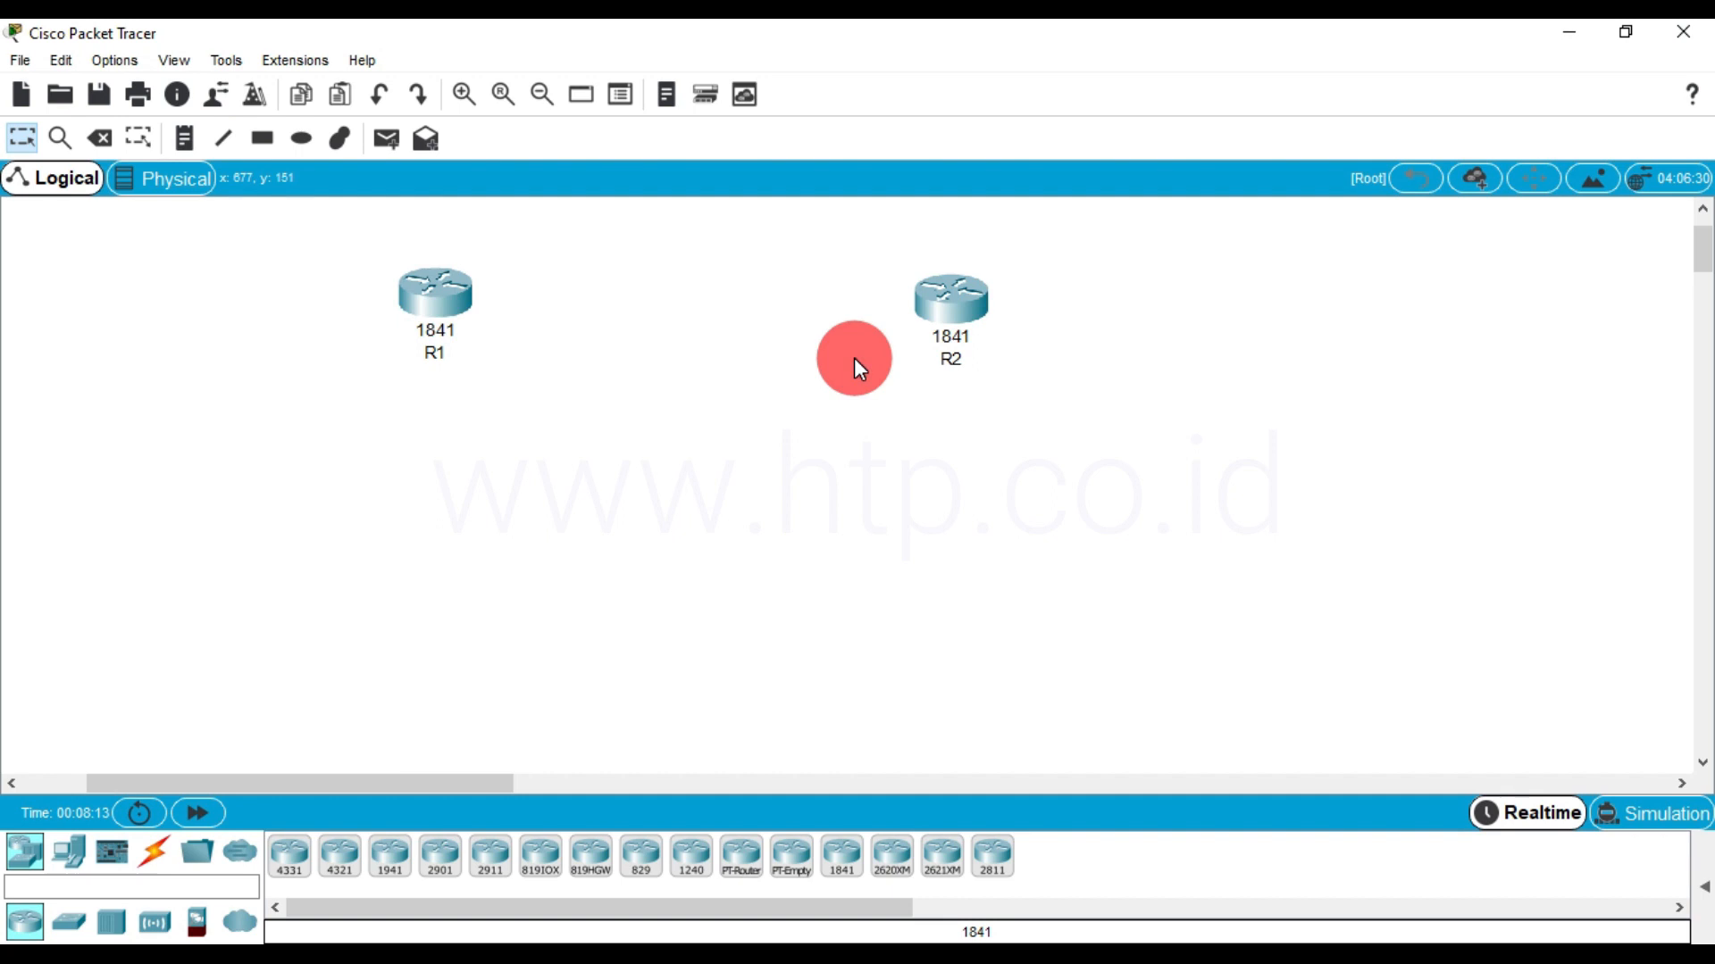
Place two 2950-24 switches in the workspace, one below each router
left_click(68, 922)
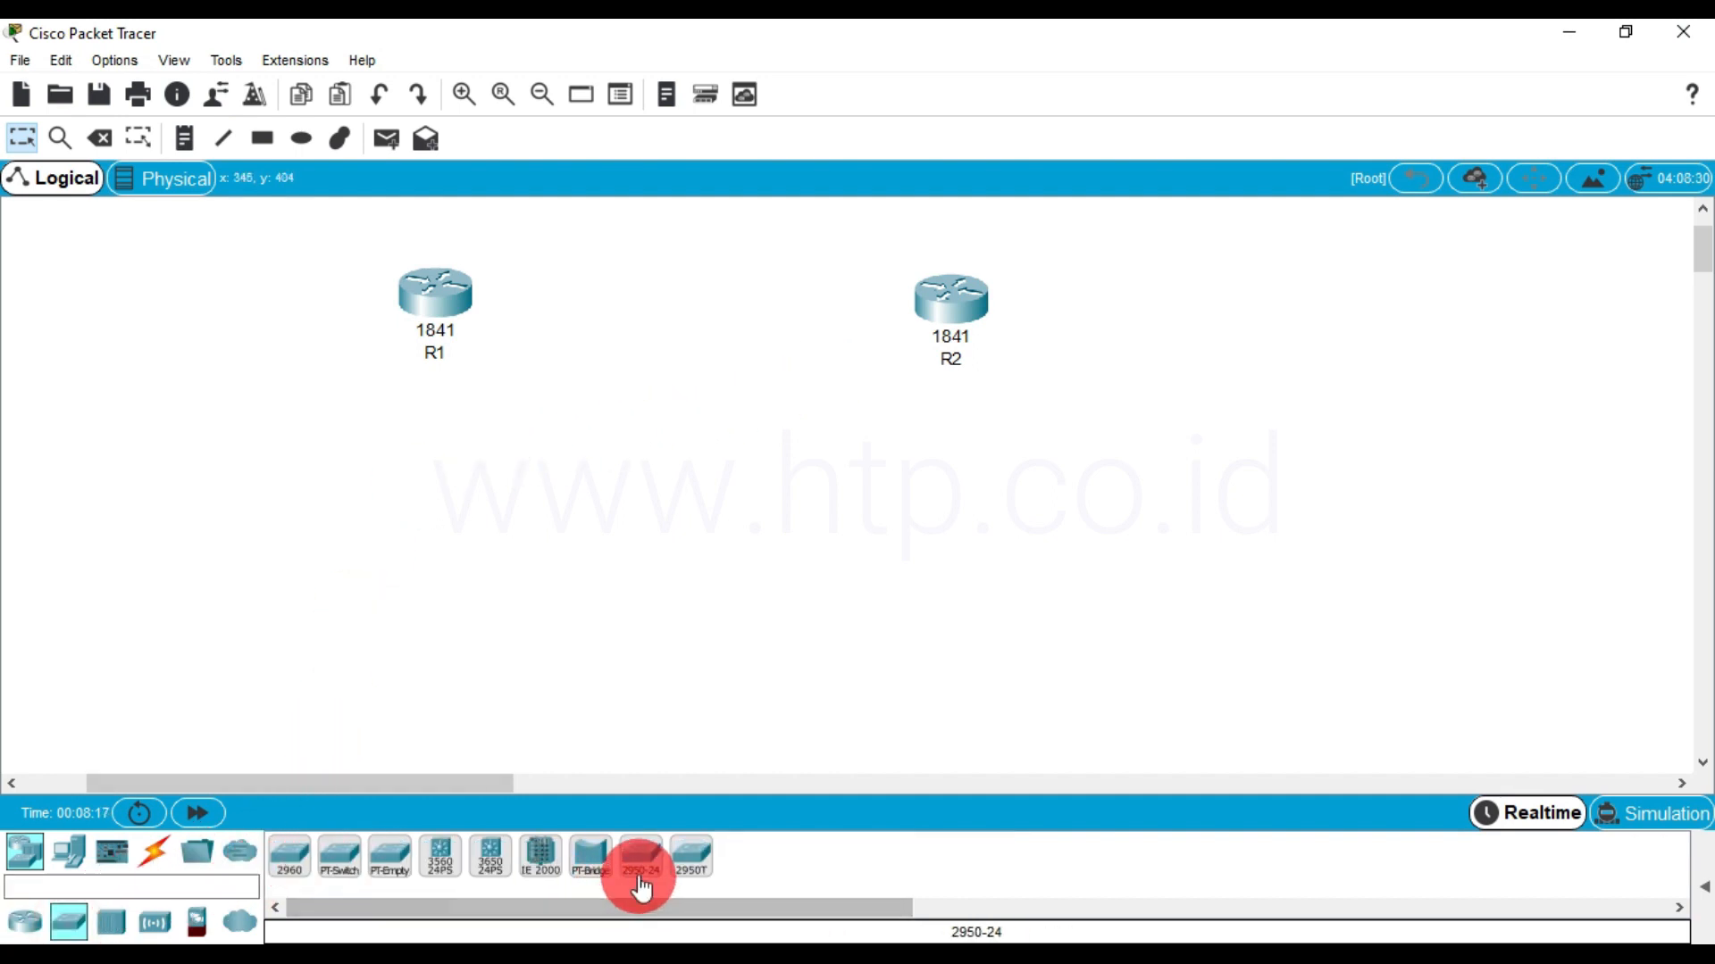
left_click_drag(642, 880, 421, 511)
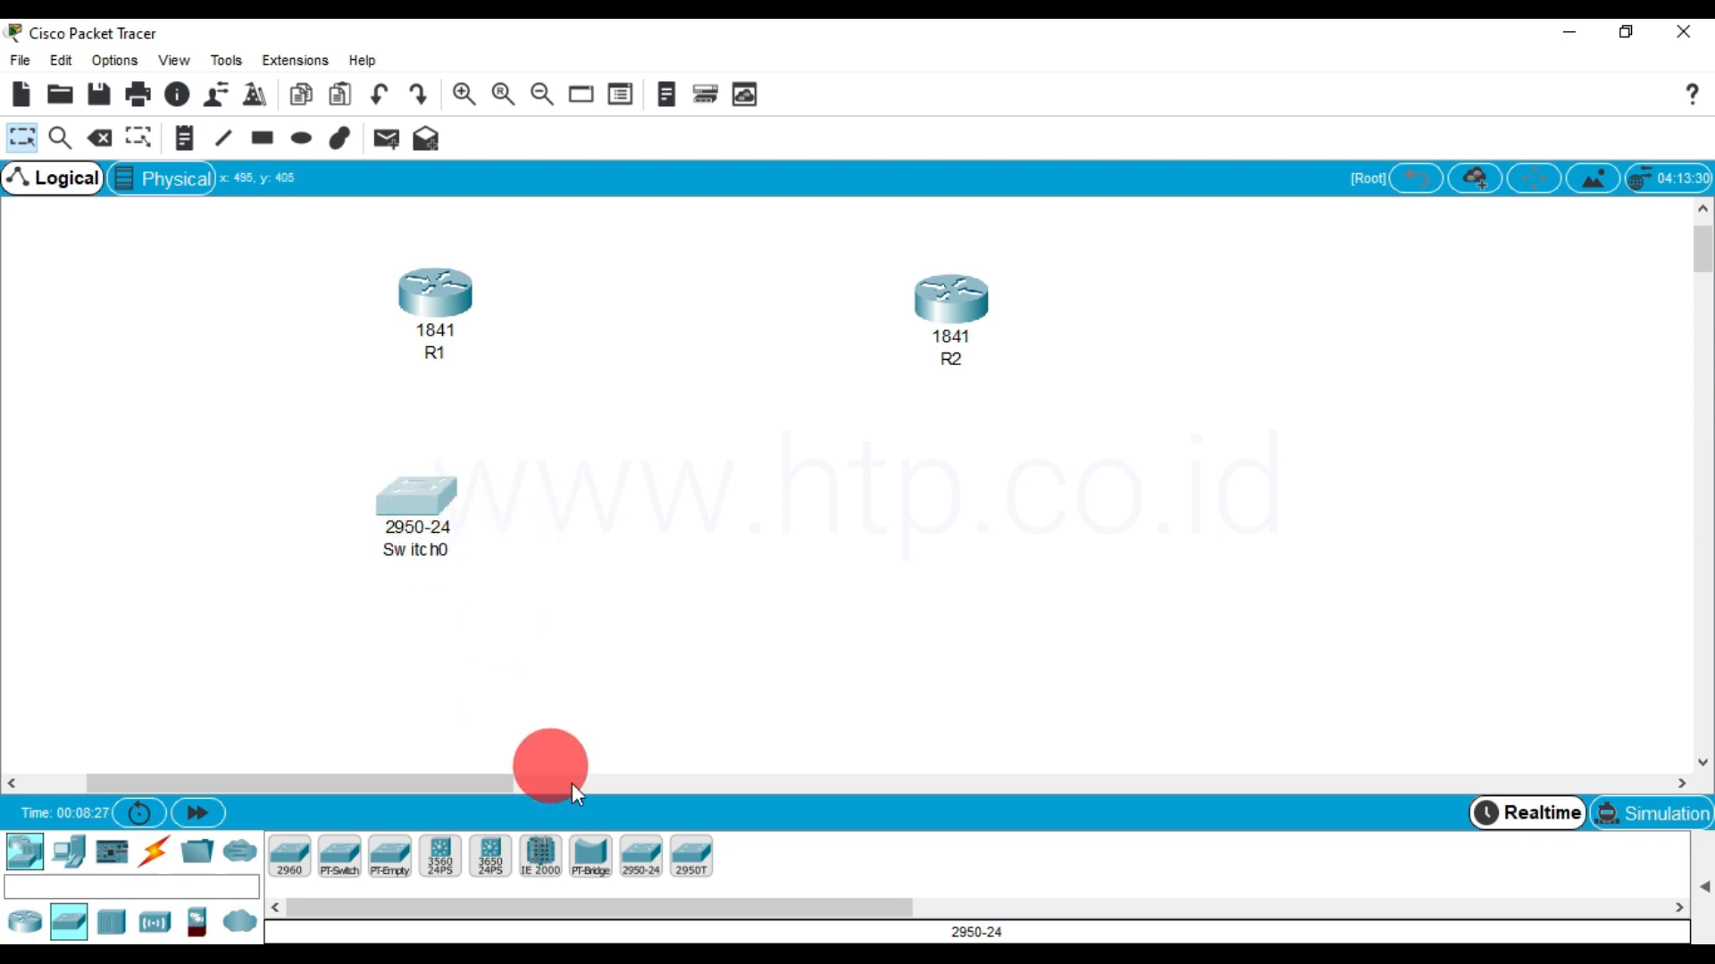
left_click_drag(642, 859, 935, 520)
Rename the switch below R1 as SW-1 and the switch below R2 as SW-2
left_click(409, 558)
left_click_drag(398, 555, 383, 555)
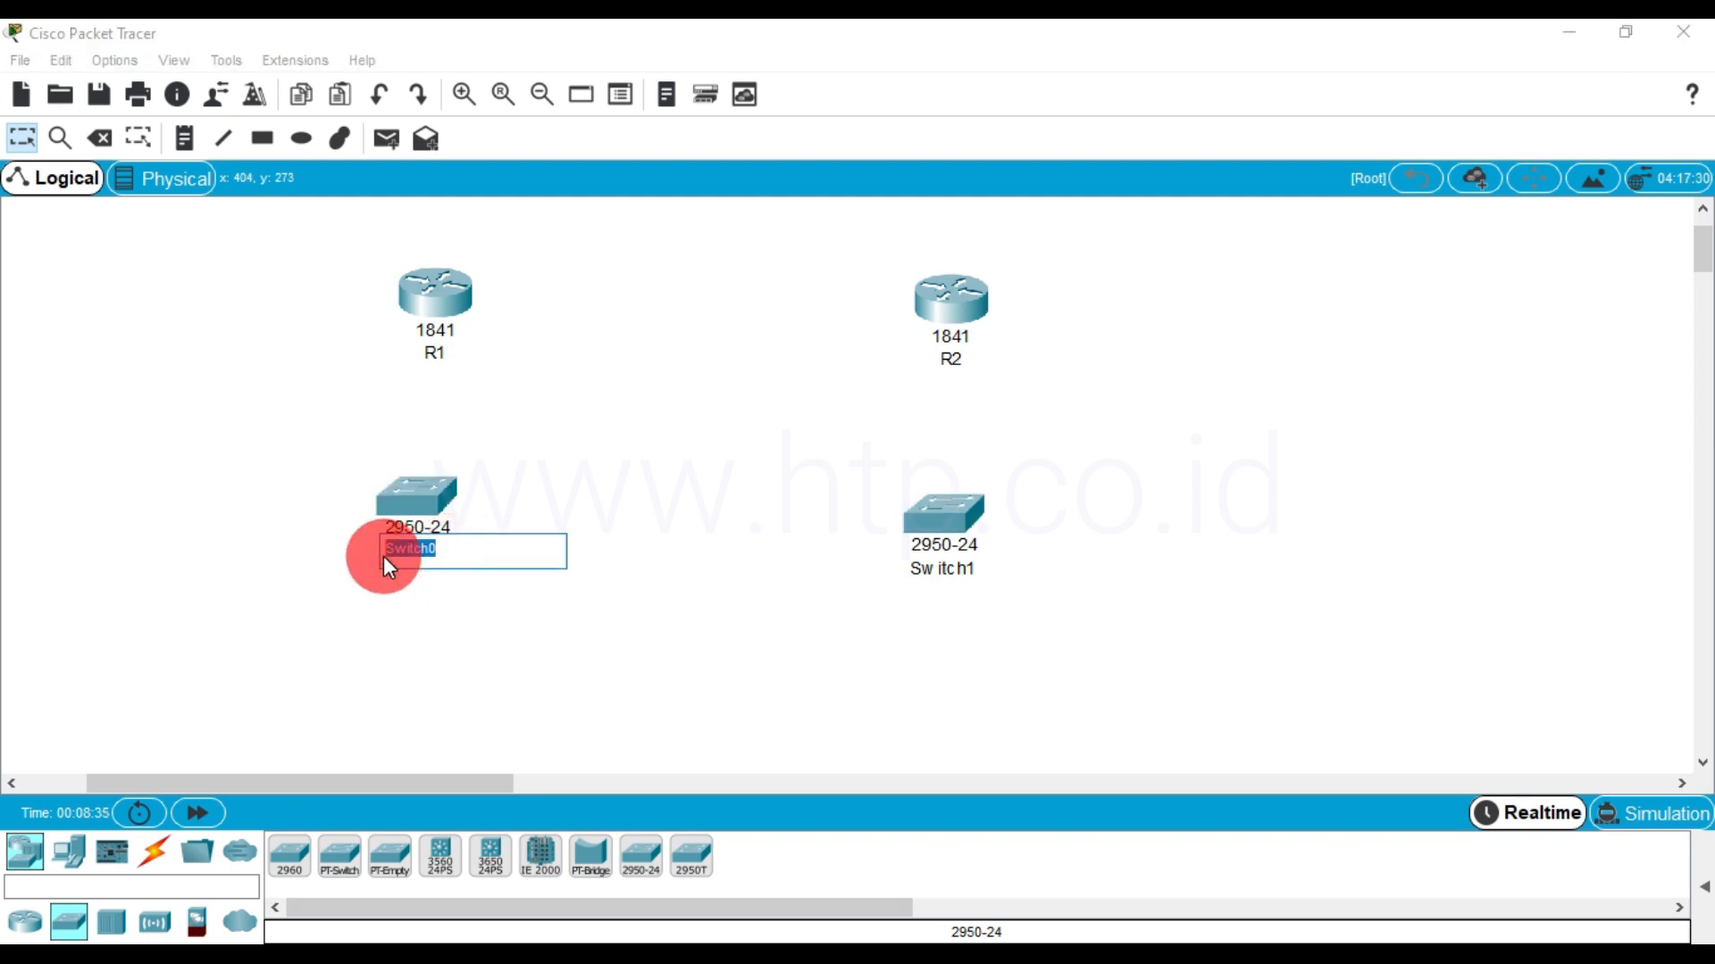
type("SW-1")
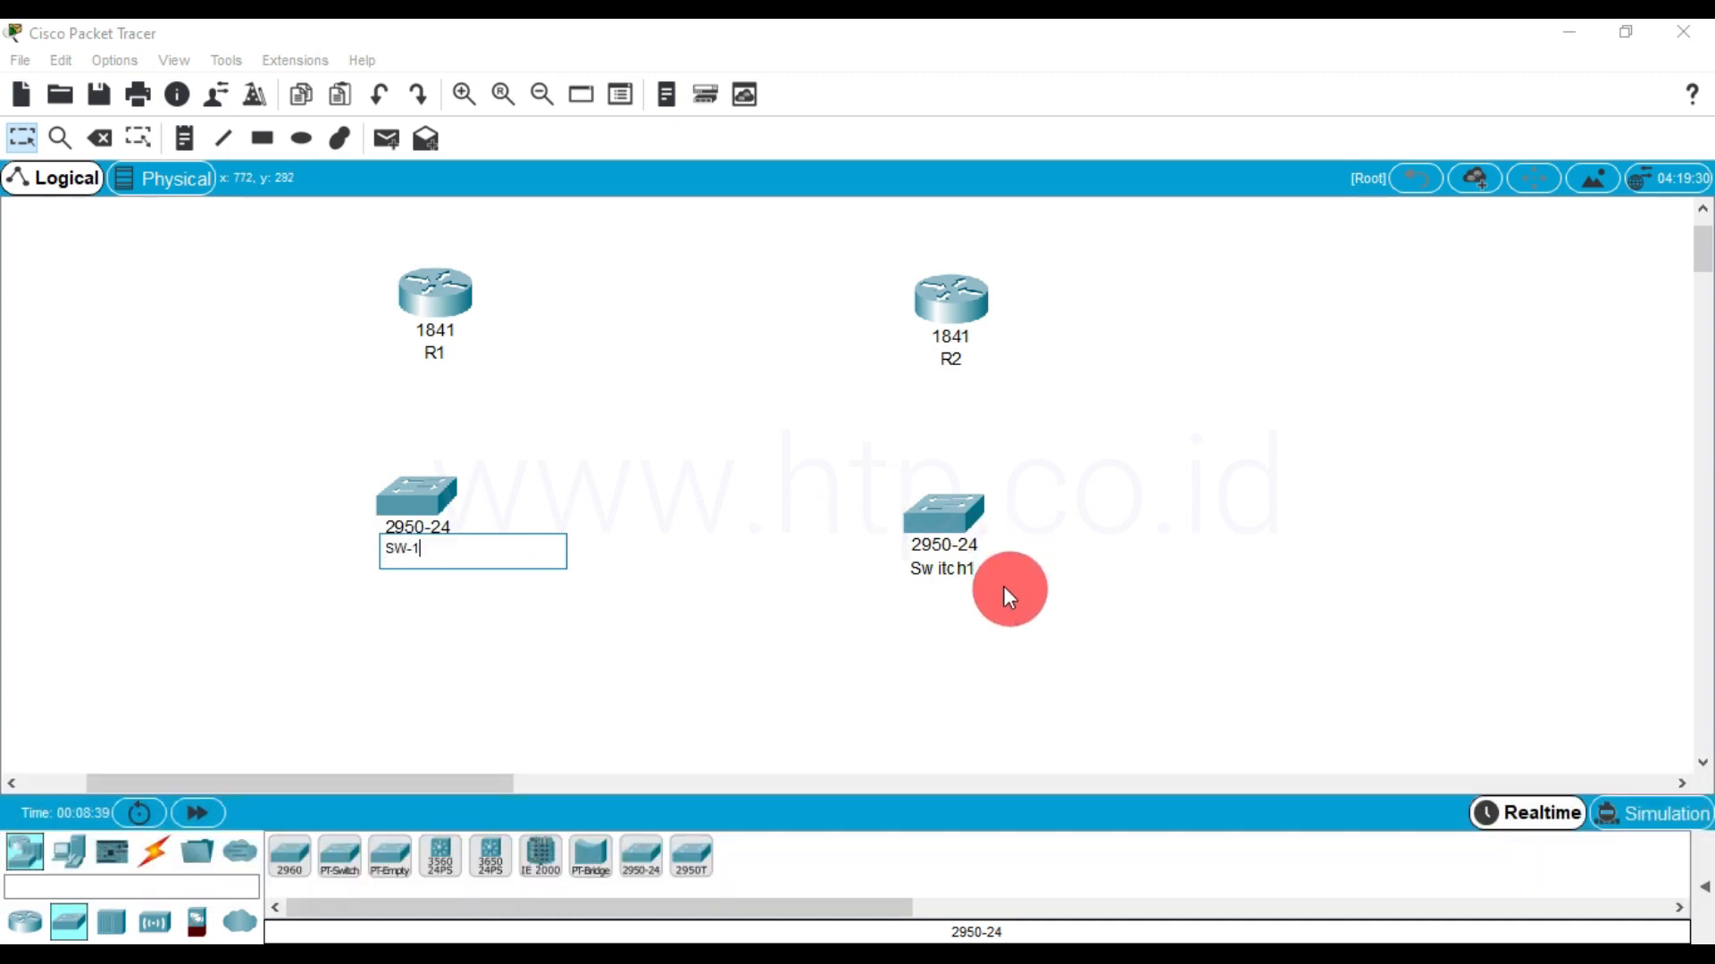
left_click(962, 568)
left_click_drag(972, 568, 893, 575)
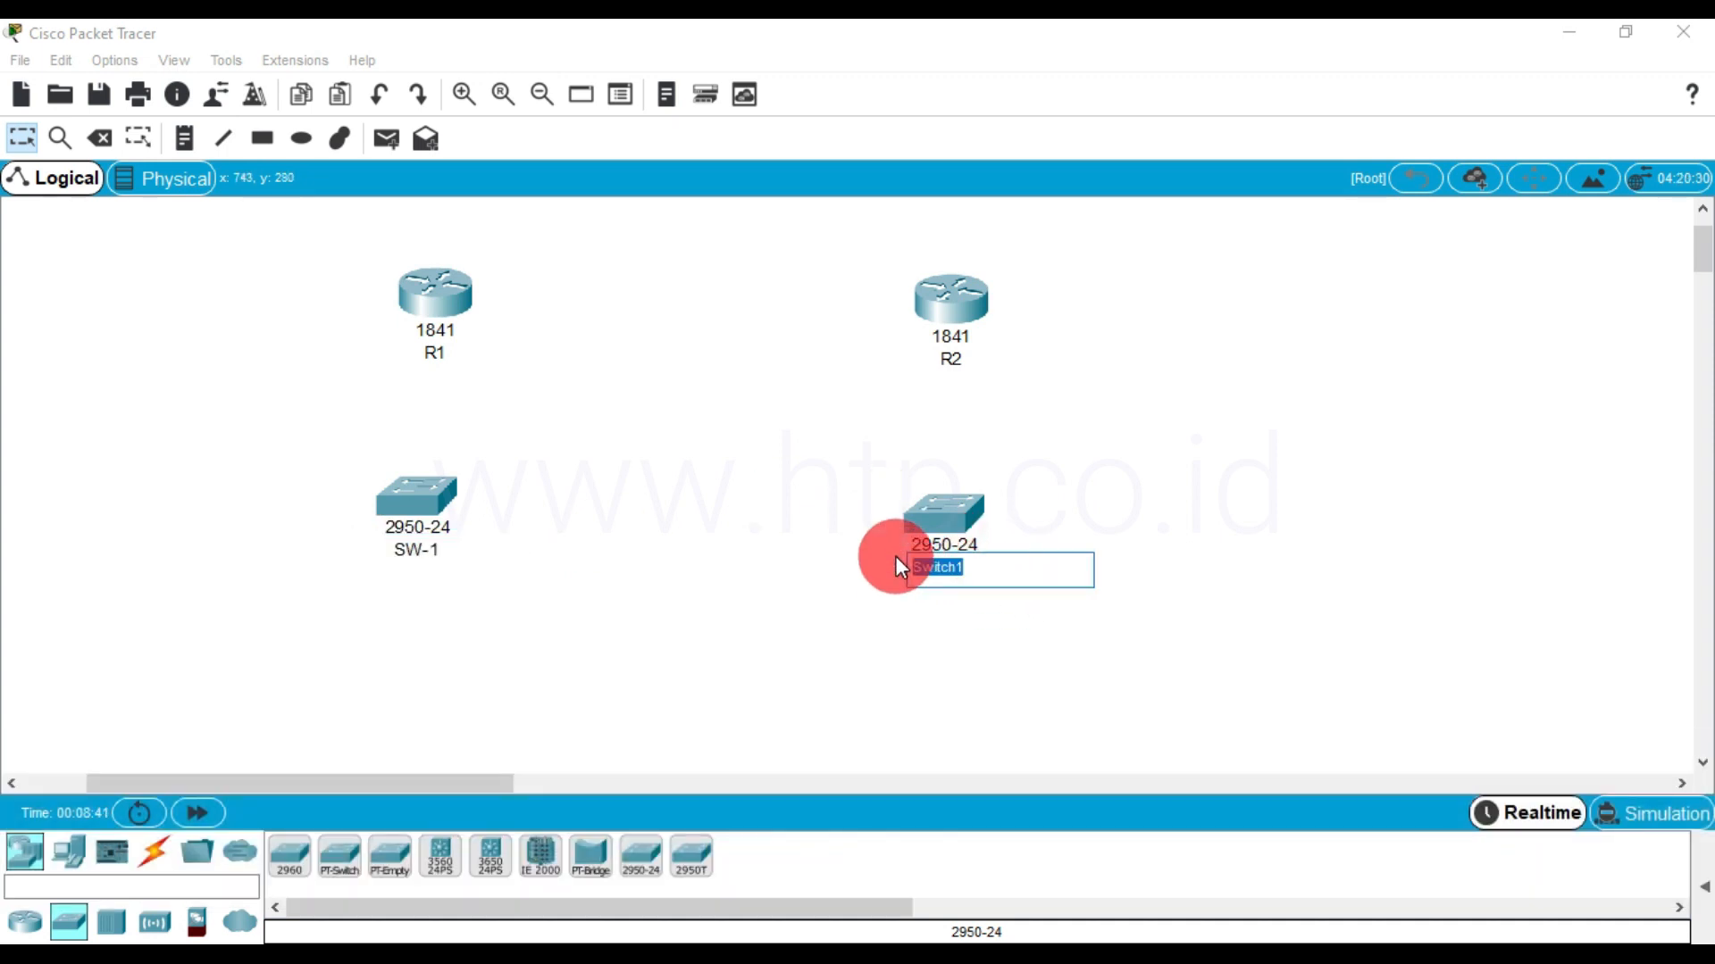
type("SW-2")
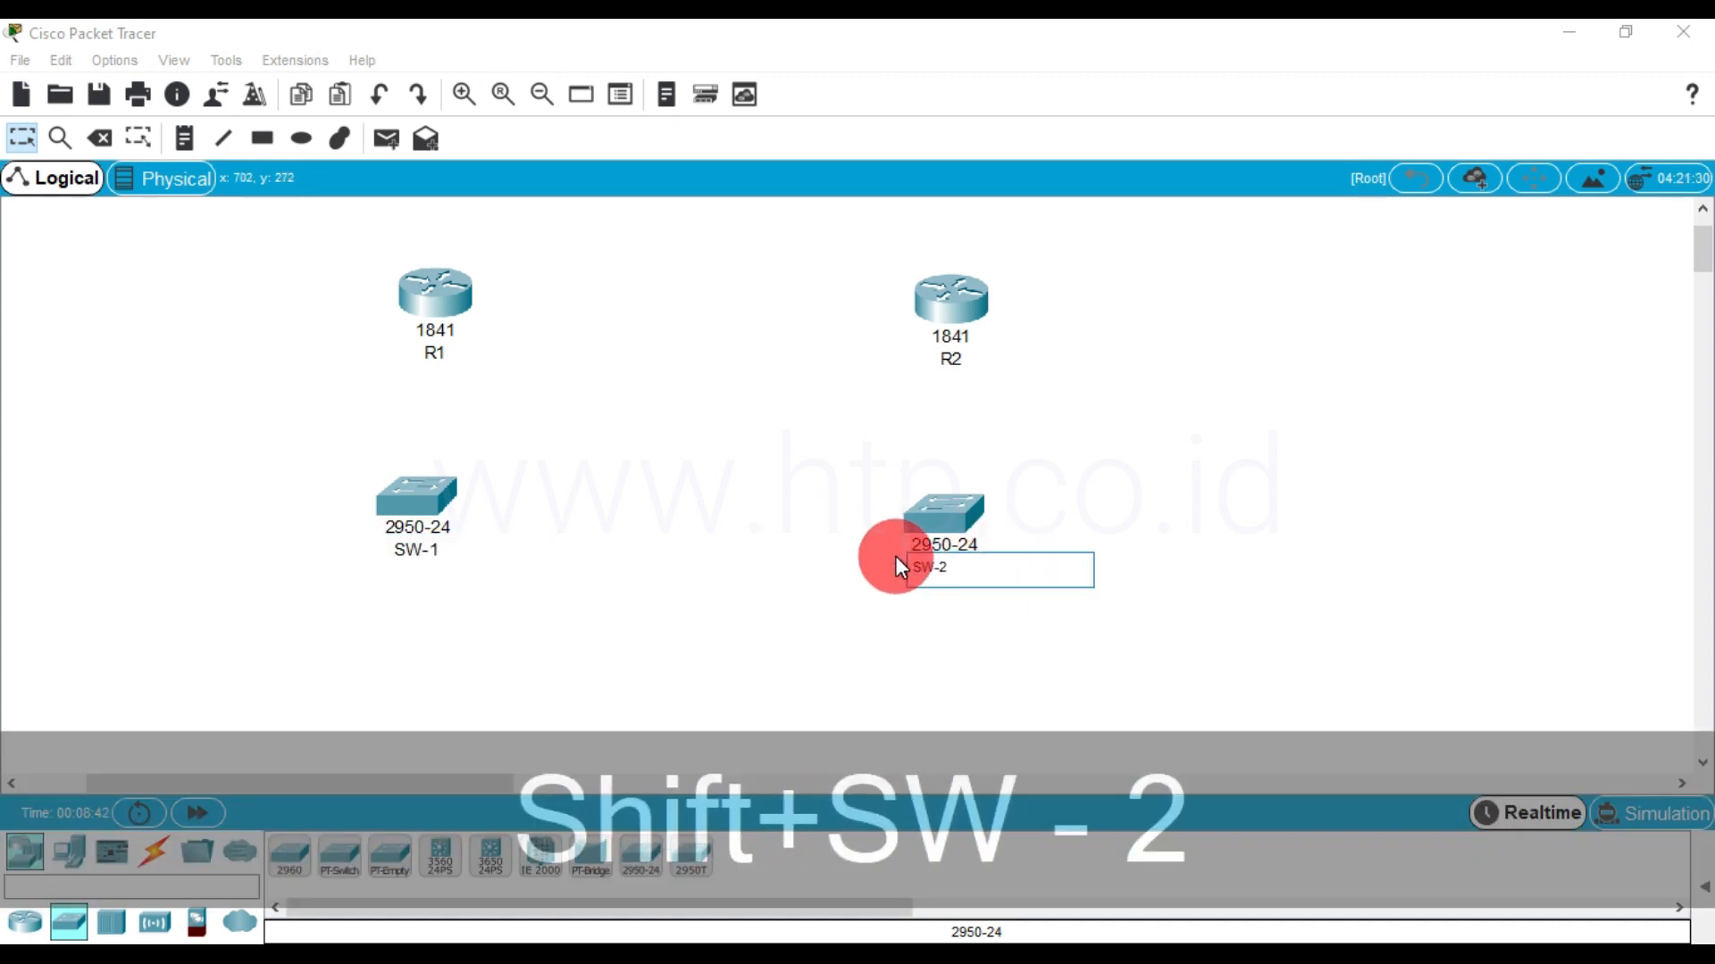
left_click(802, 527)
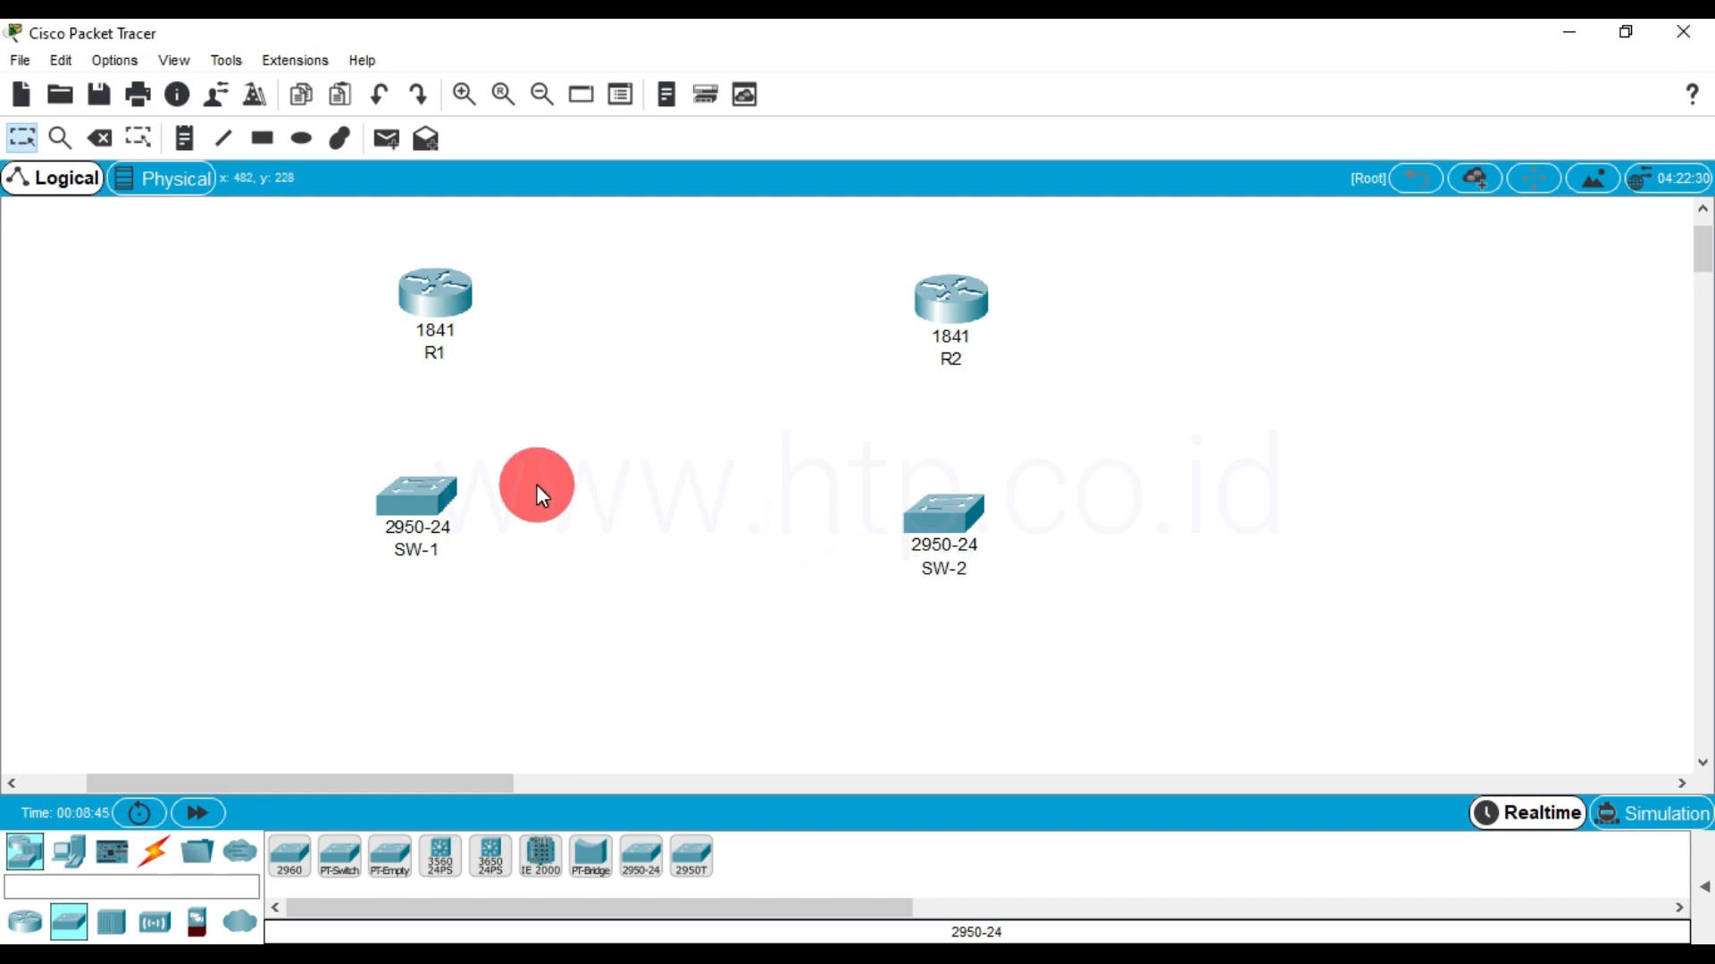
Place two PCs in the workspace, one below SW-1 and one below SW-2
left_click(69, 853)
left_click(288, 858)
left_click(403, 677)
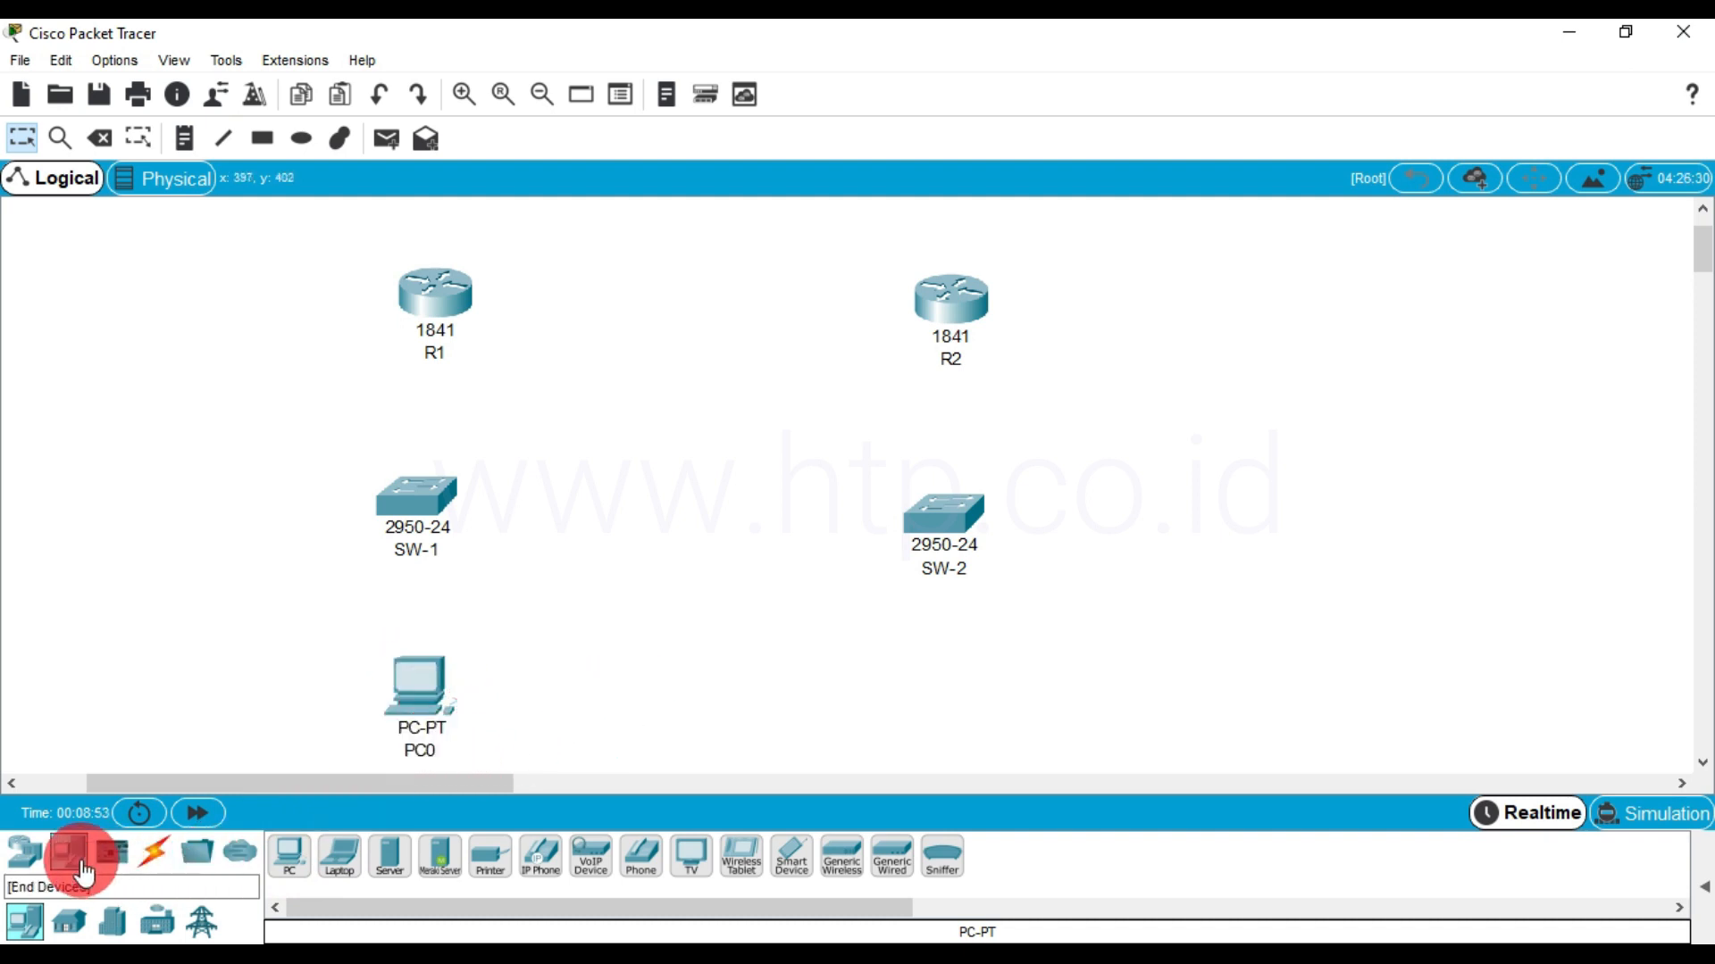
left_click_drag(838, 672, 950, 690)
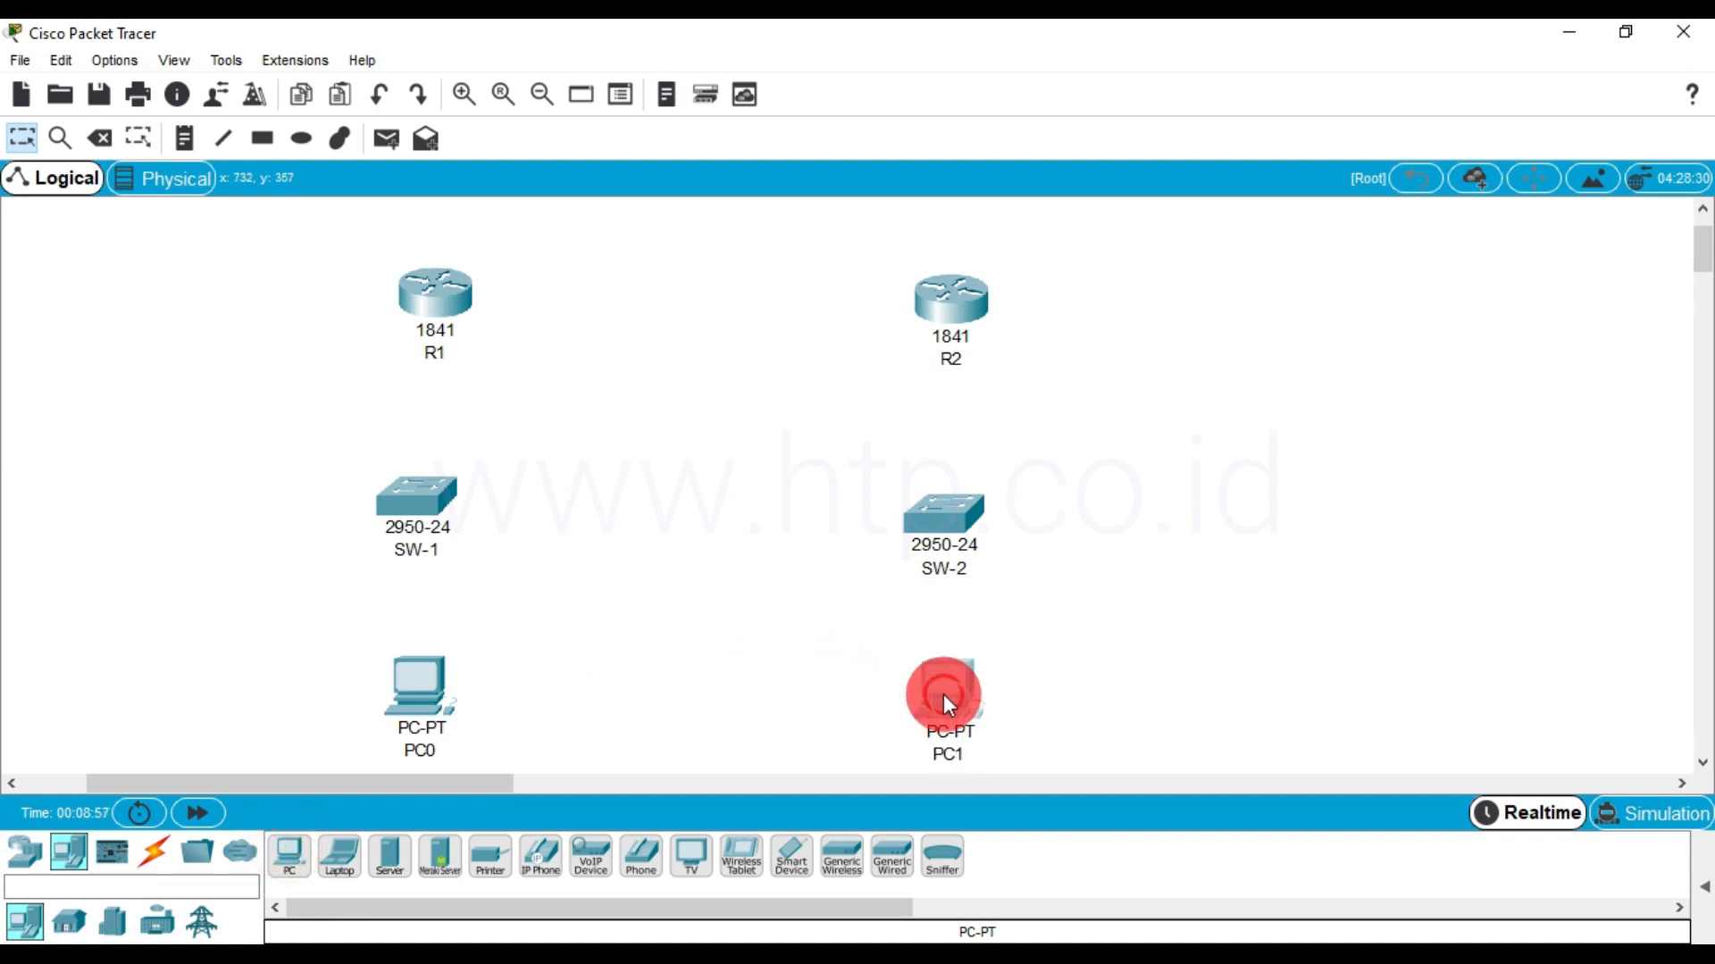
Rename the PC below SW-1 as PC-1 and the PC below SW-2 as PC-2
left_click(416, 750)
type("P")
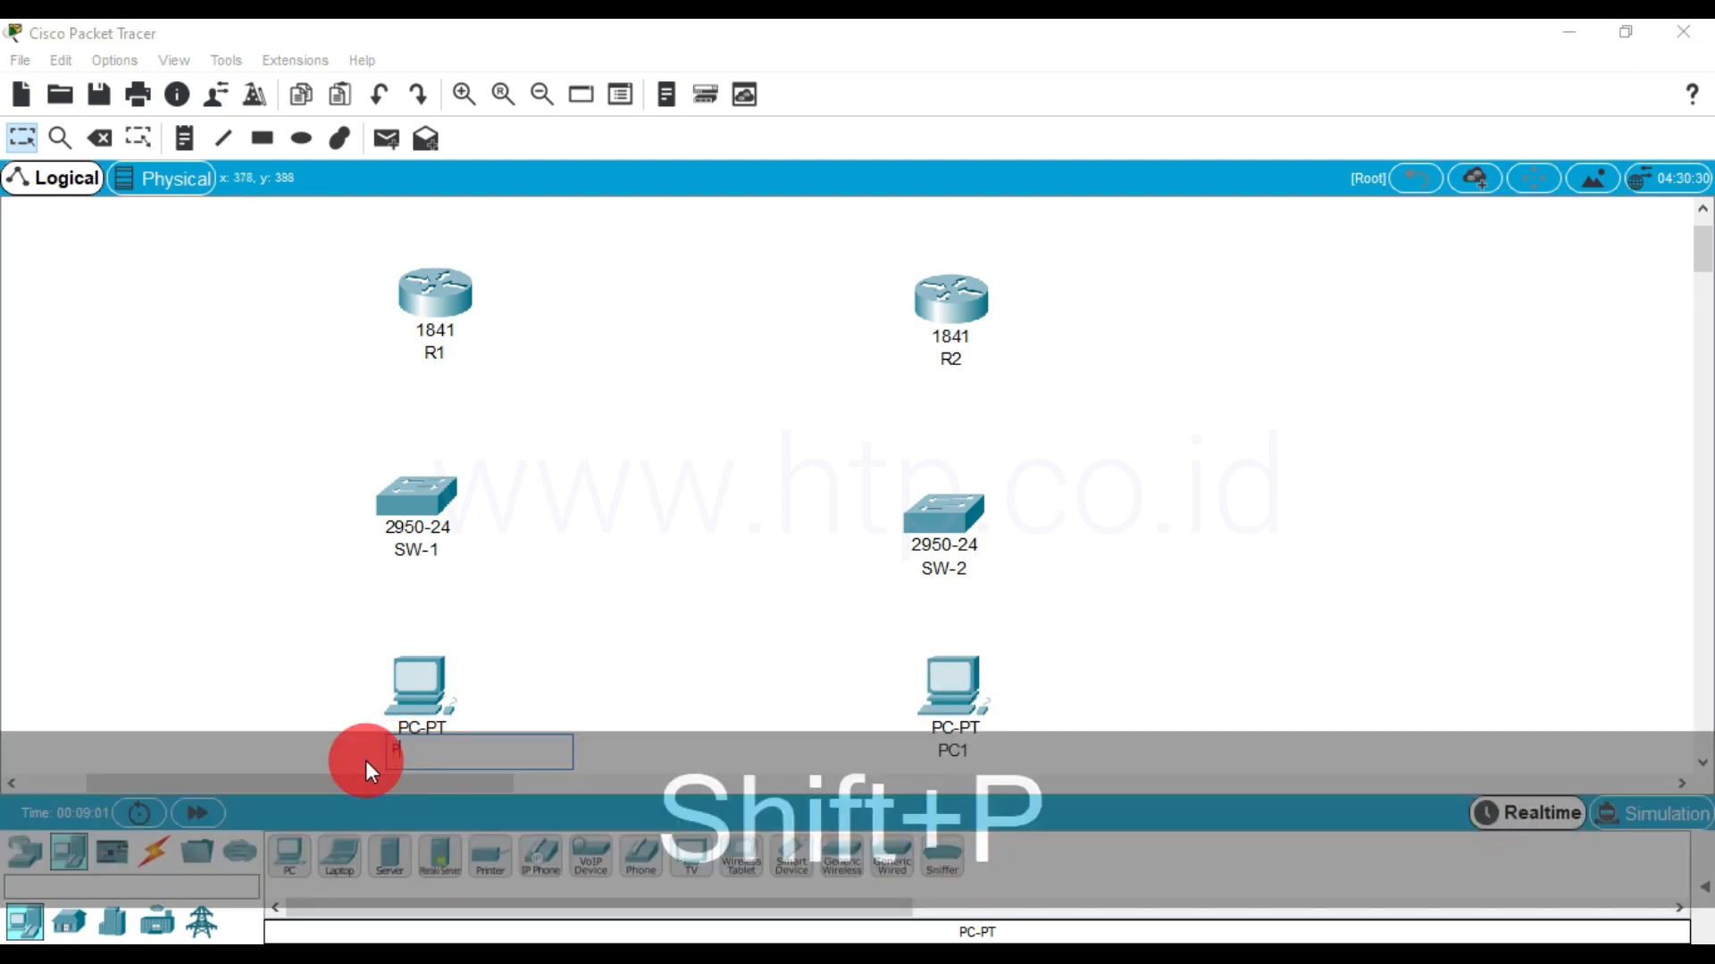
type("C-1")
left_click(953, 749)
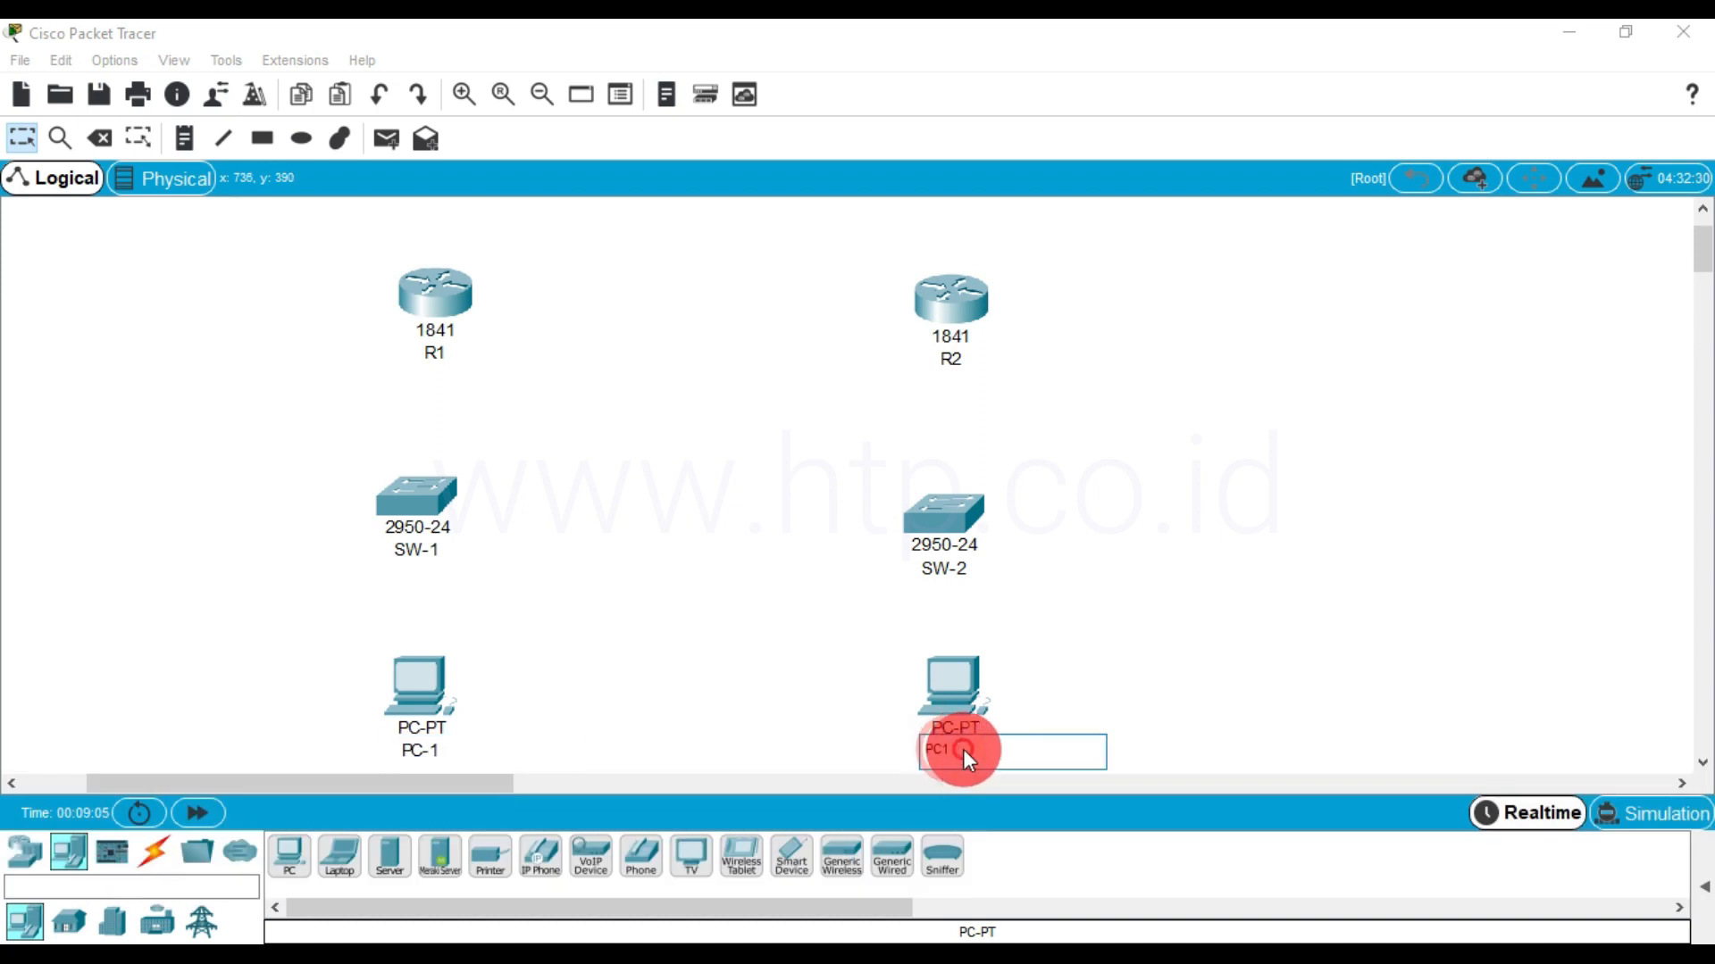
type("PC-2")
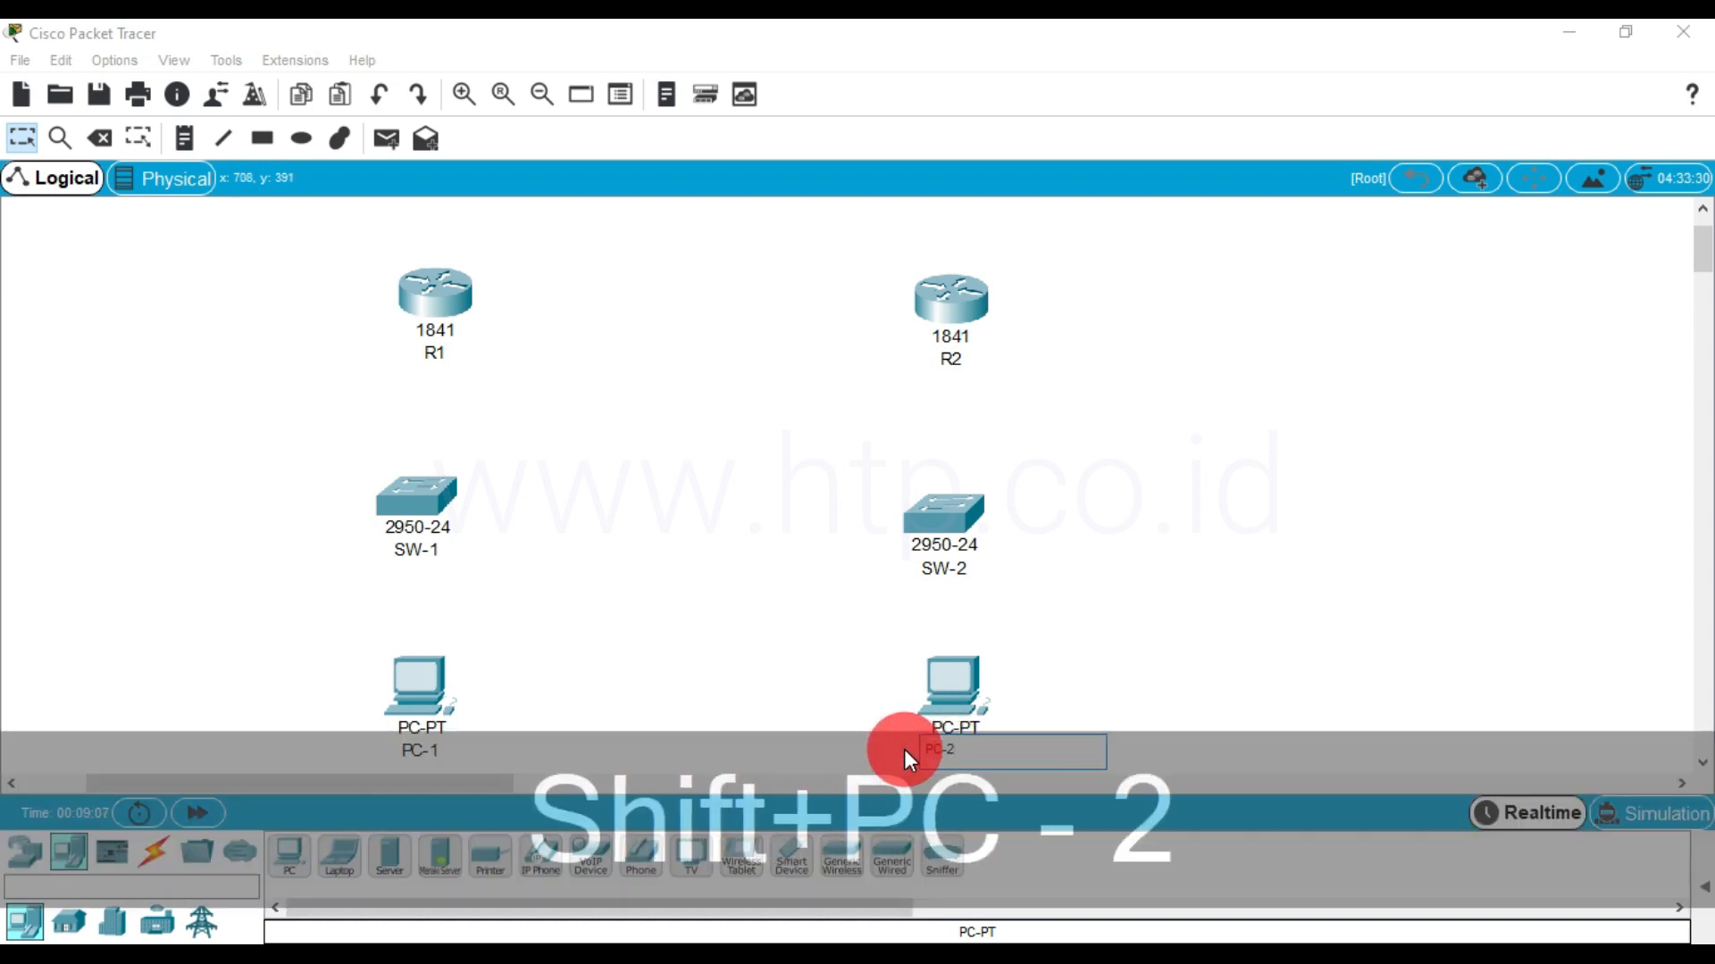
left_click(823, 676)
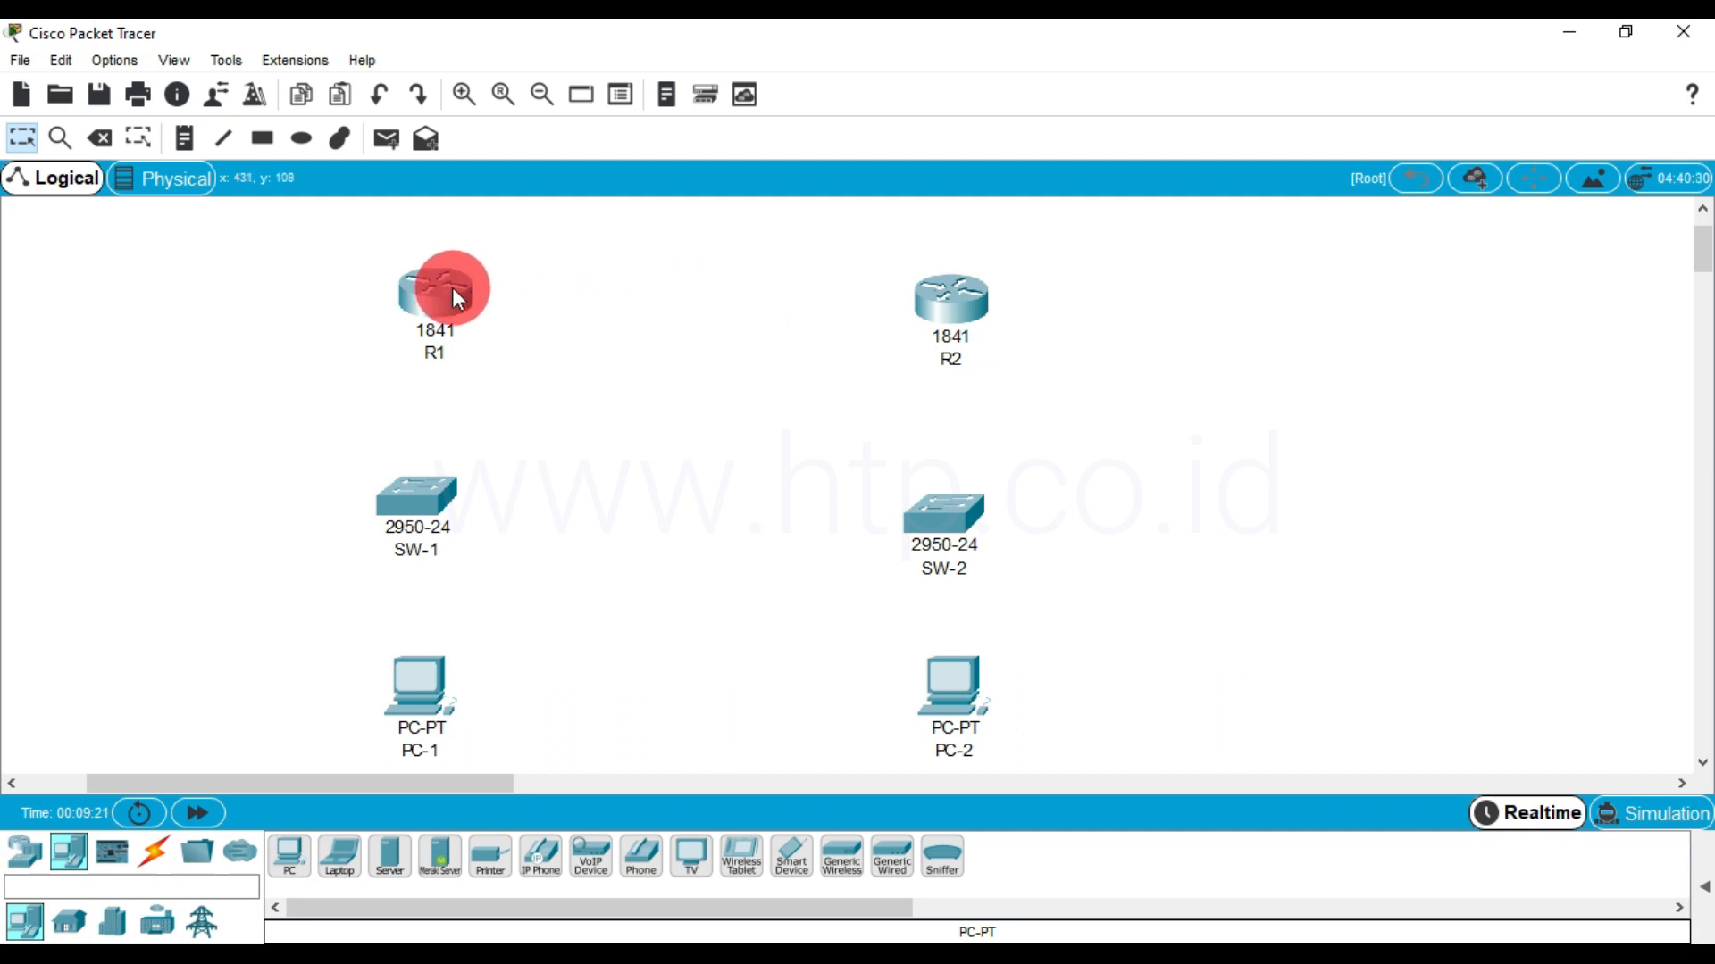
Power off R1, install a WIC-1T module in its slot 0, and power the router back on
mouse_move(446, 291)
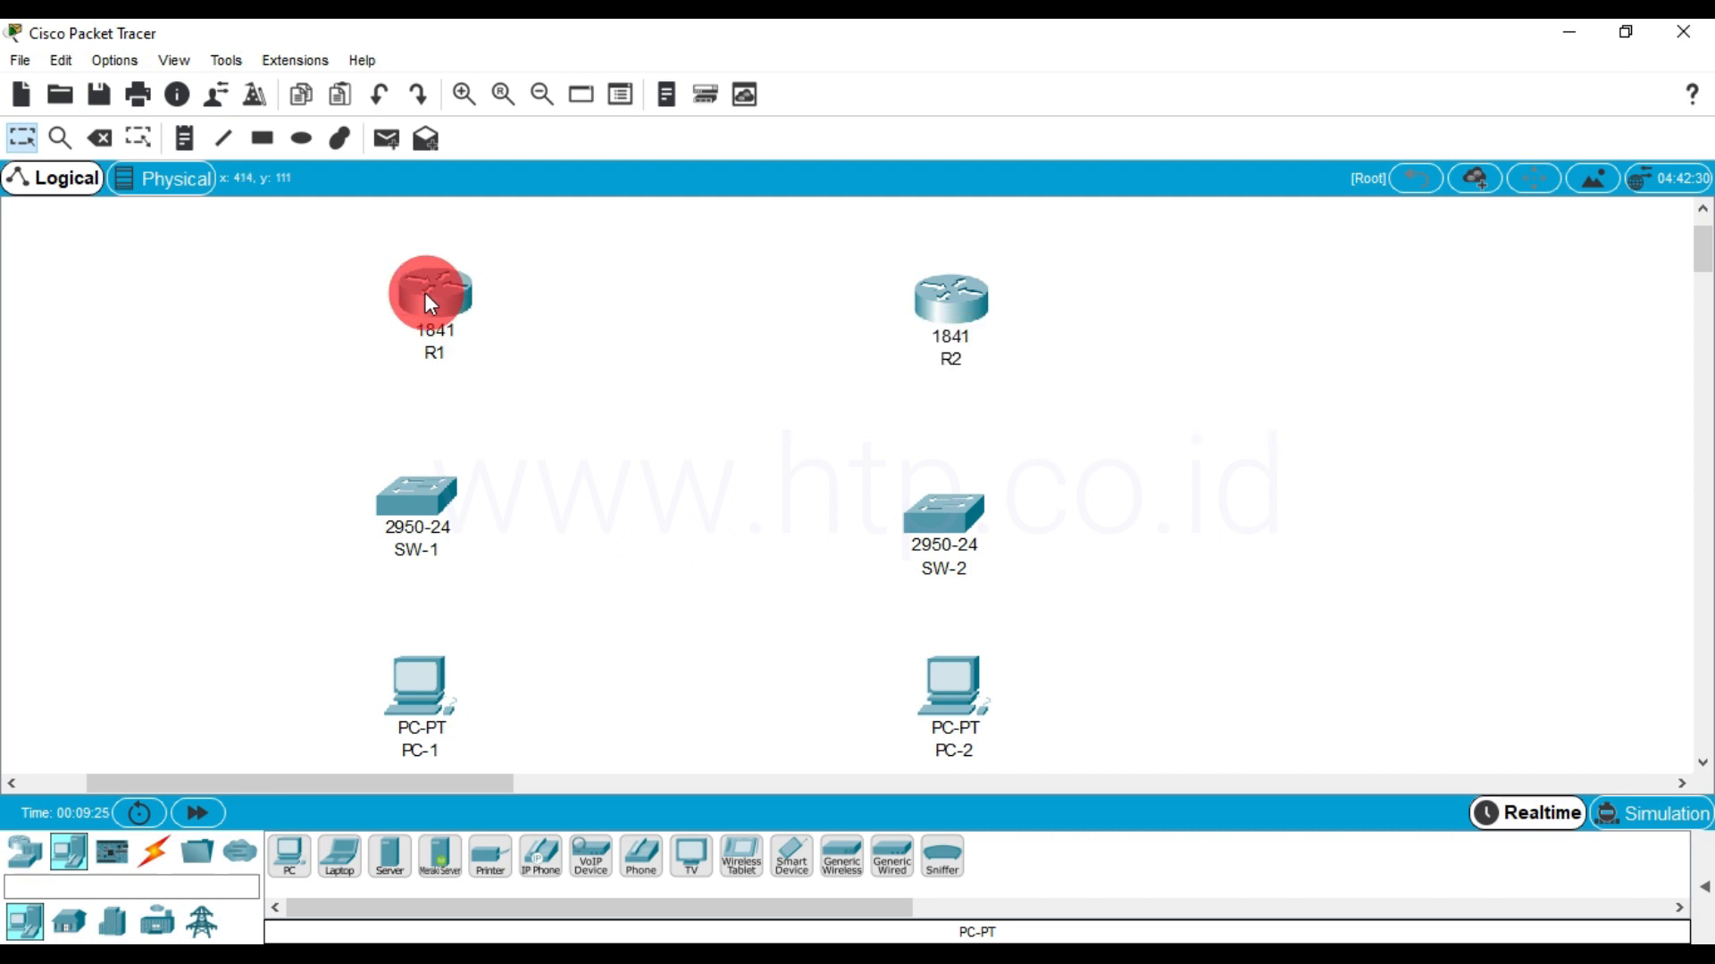
left_click(428, 297)
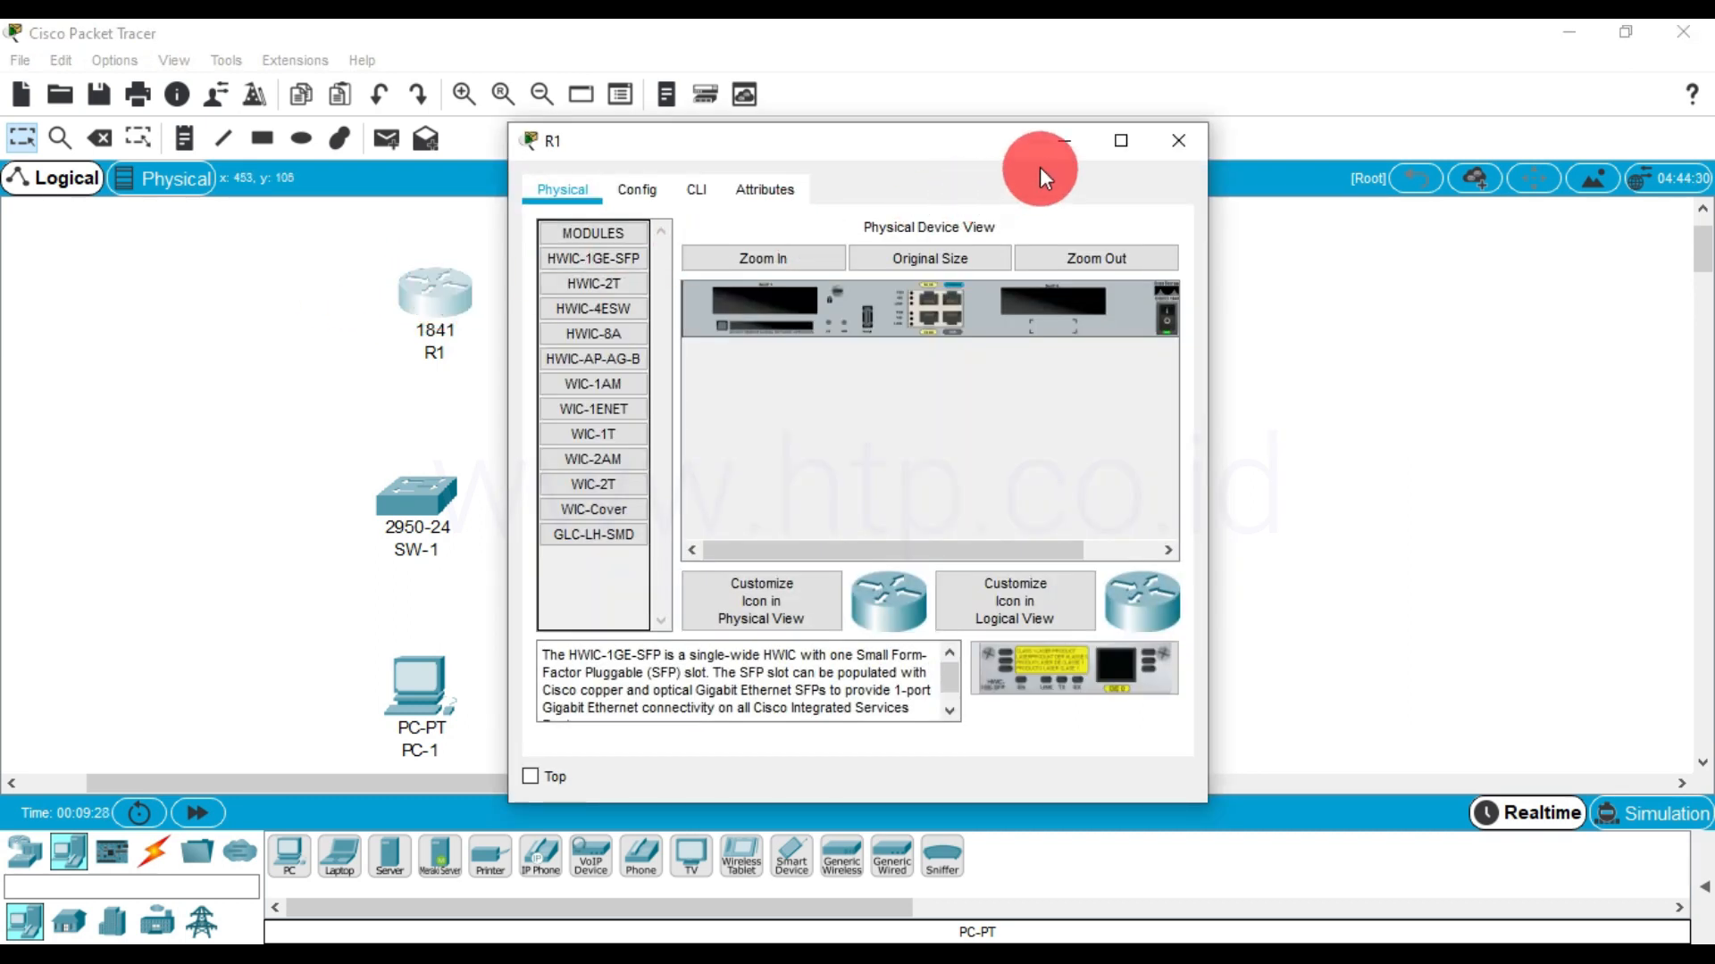
left_click(1122, 141)
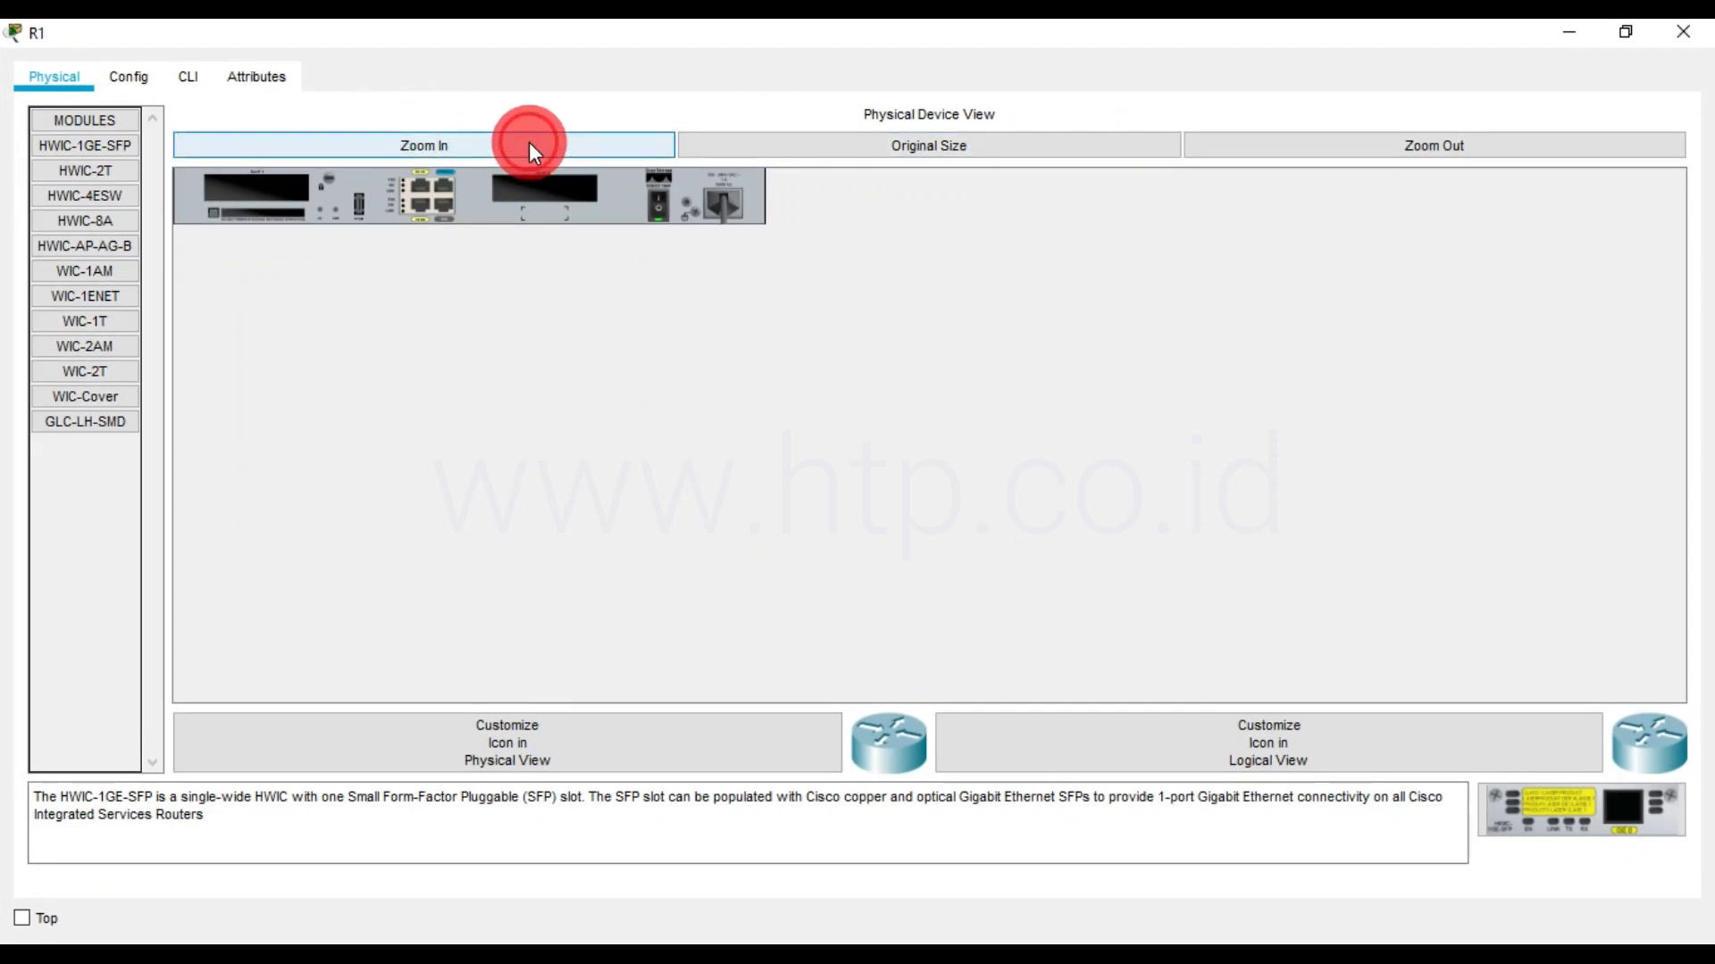
left_click(530, 142)
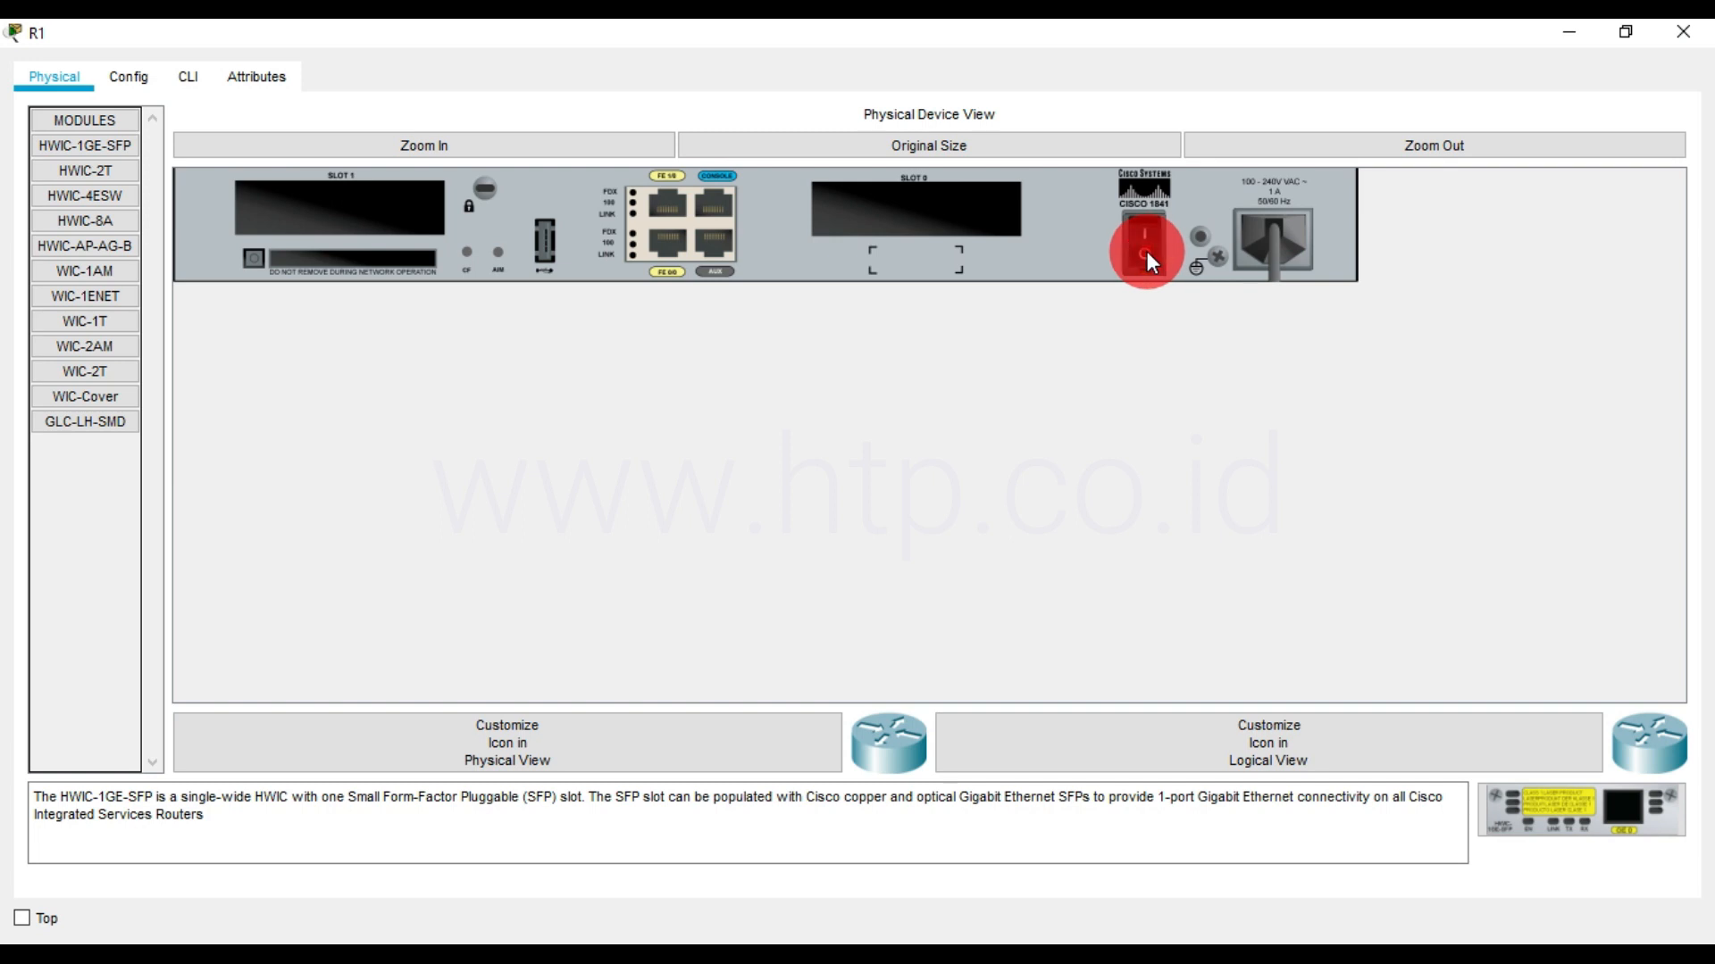
left_click_drag(103, 319, 925, 211)
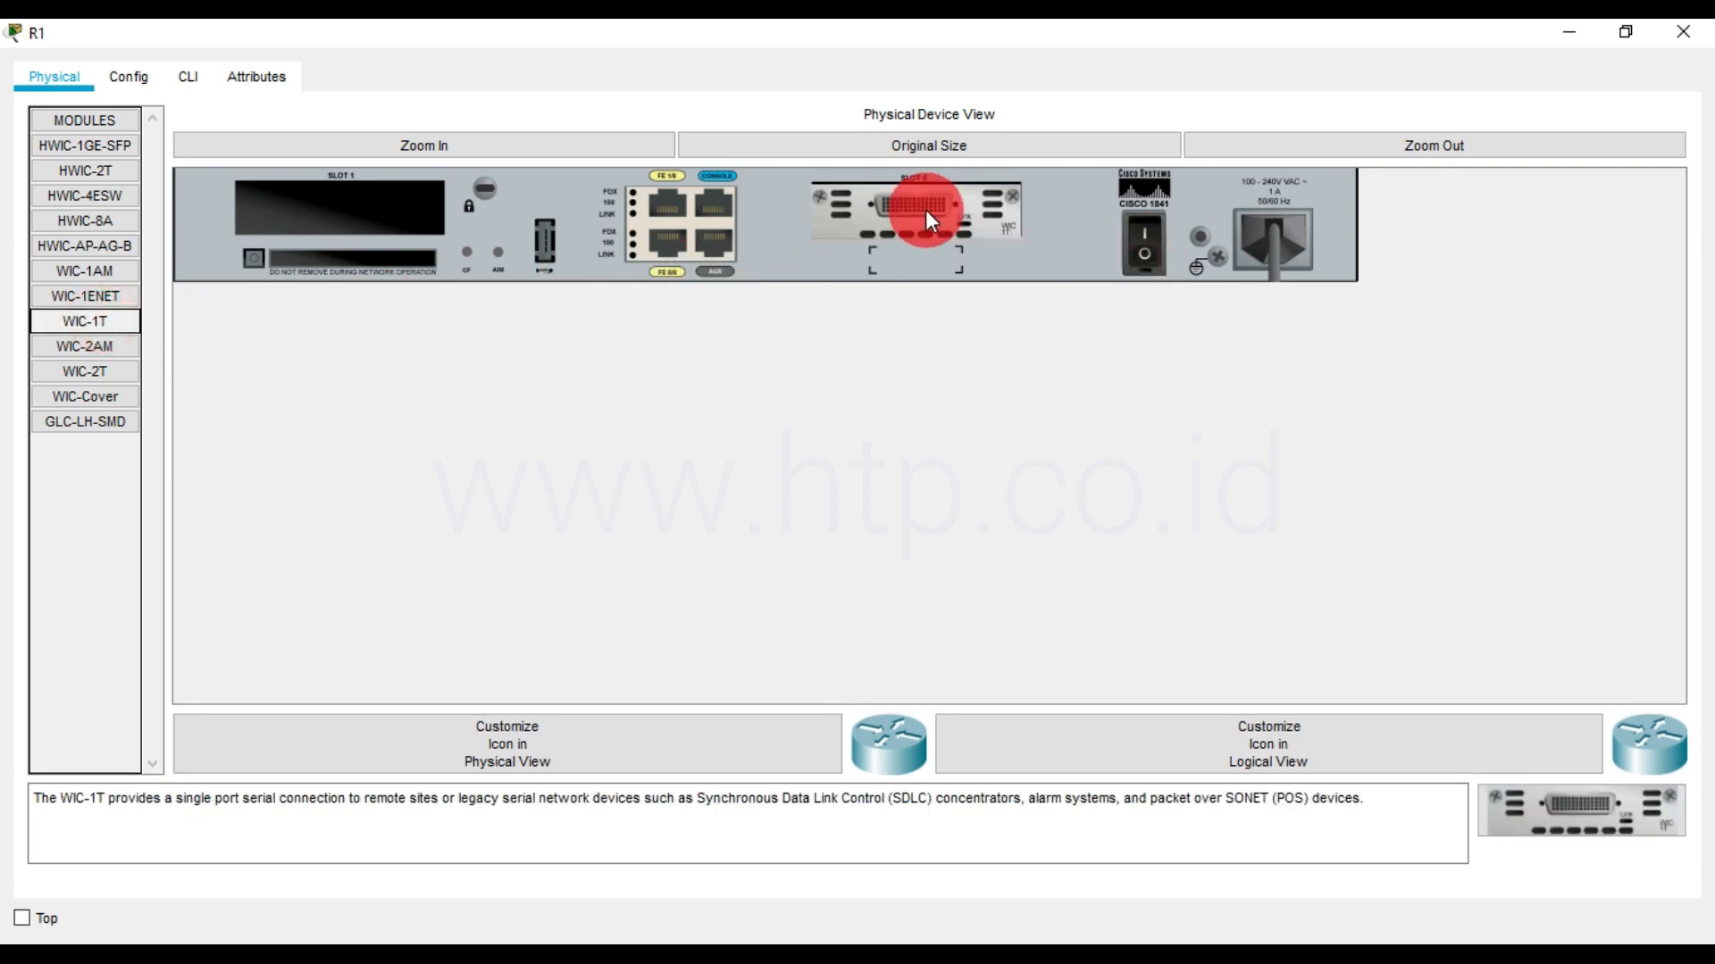
left_click(1145, 239)
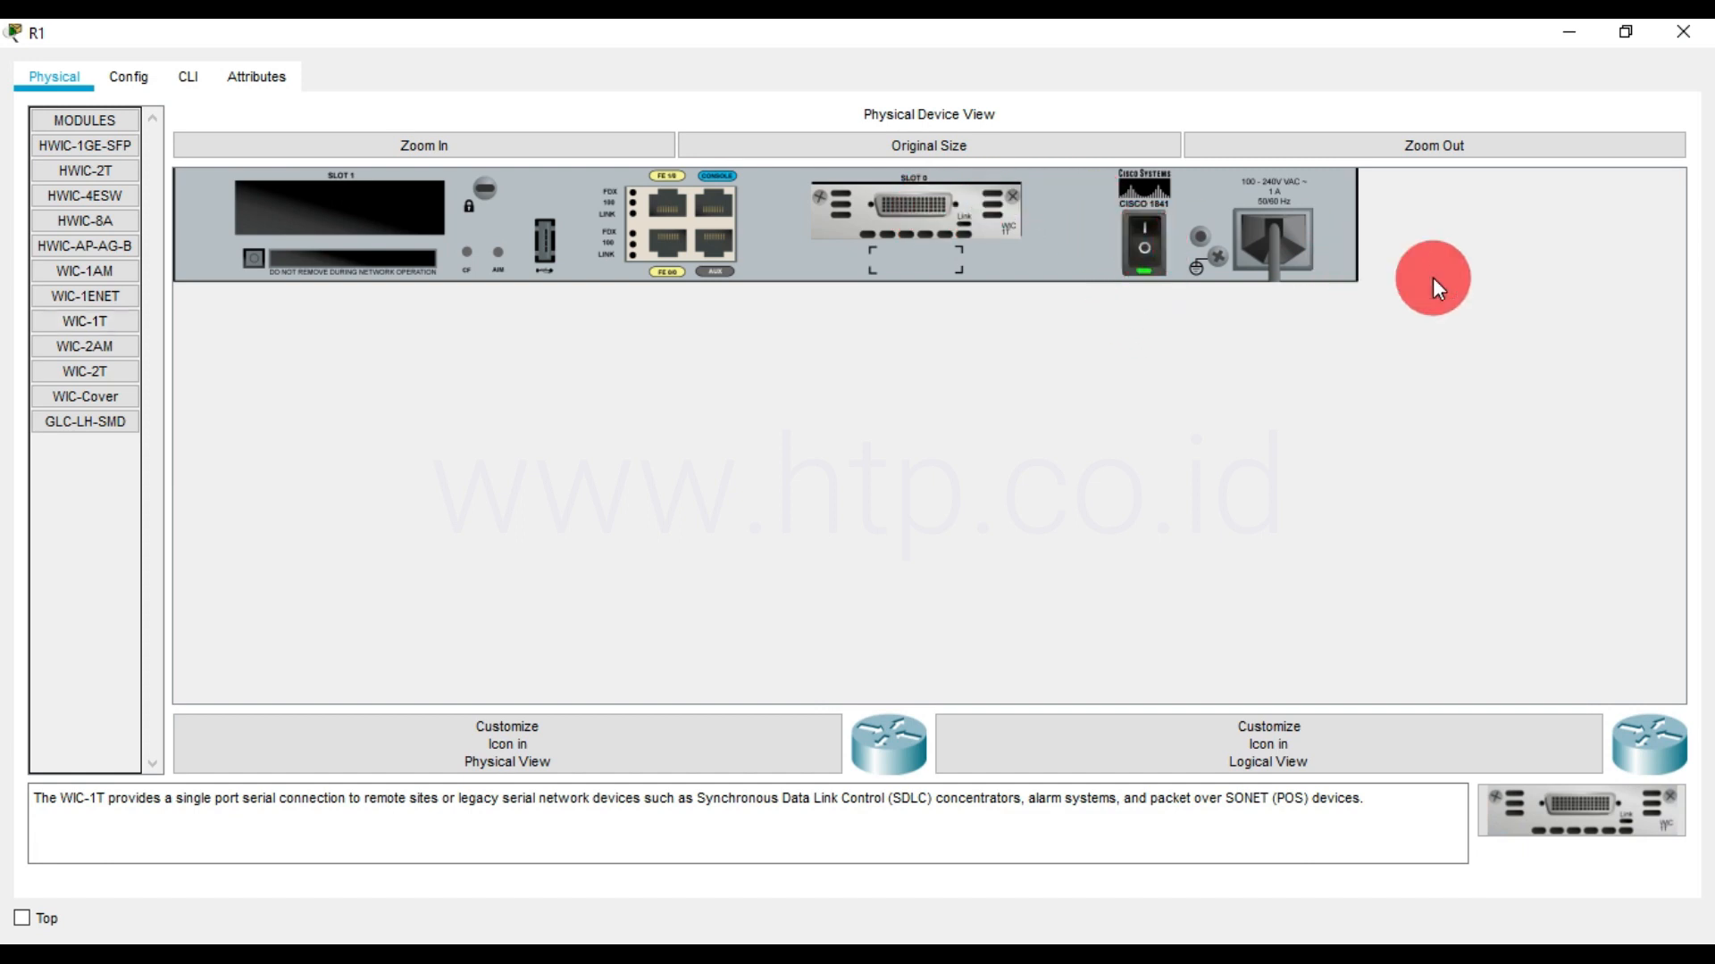
left_click(1683, 32)
Power off R2, install a WIC-1T module in its slot 0, and power the router back on
left_click(952, 303)
left_click(1118, 139)
left_click(452, 142)
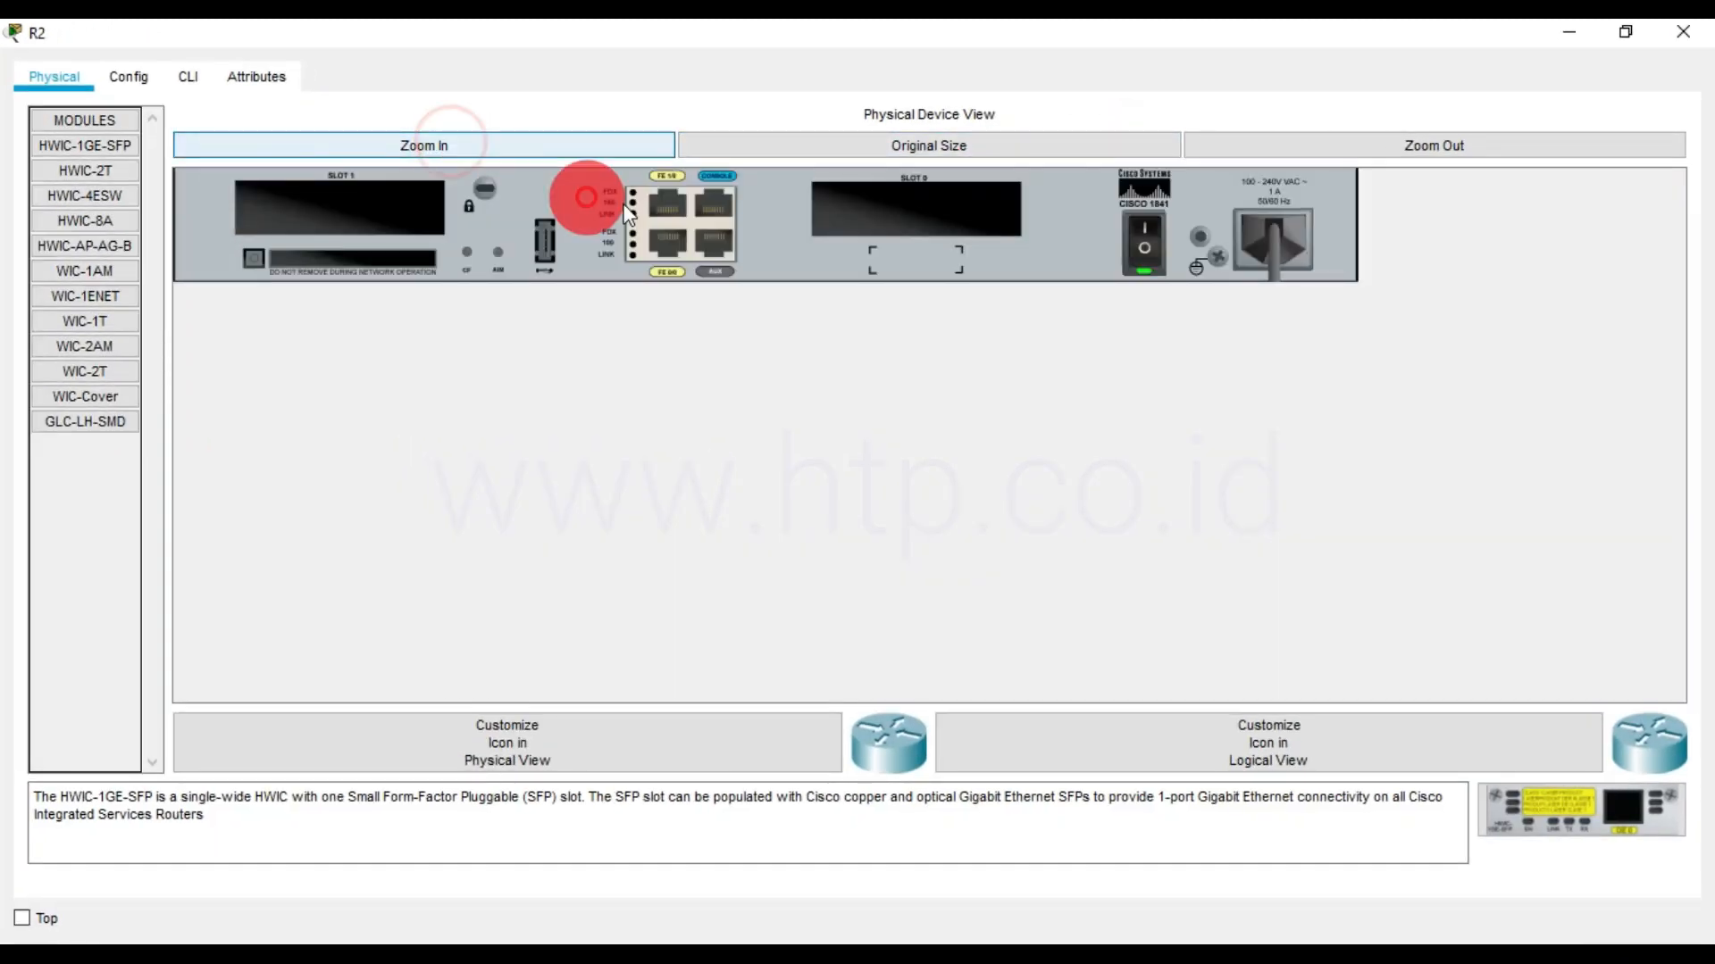
left_click(1147, 247)
left_click_drag(85, 321, 878, 207)
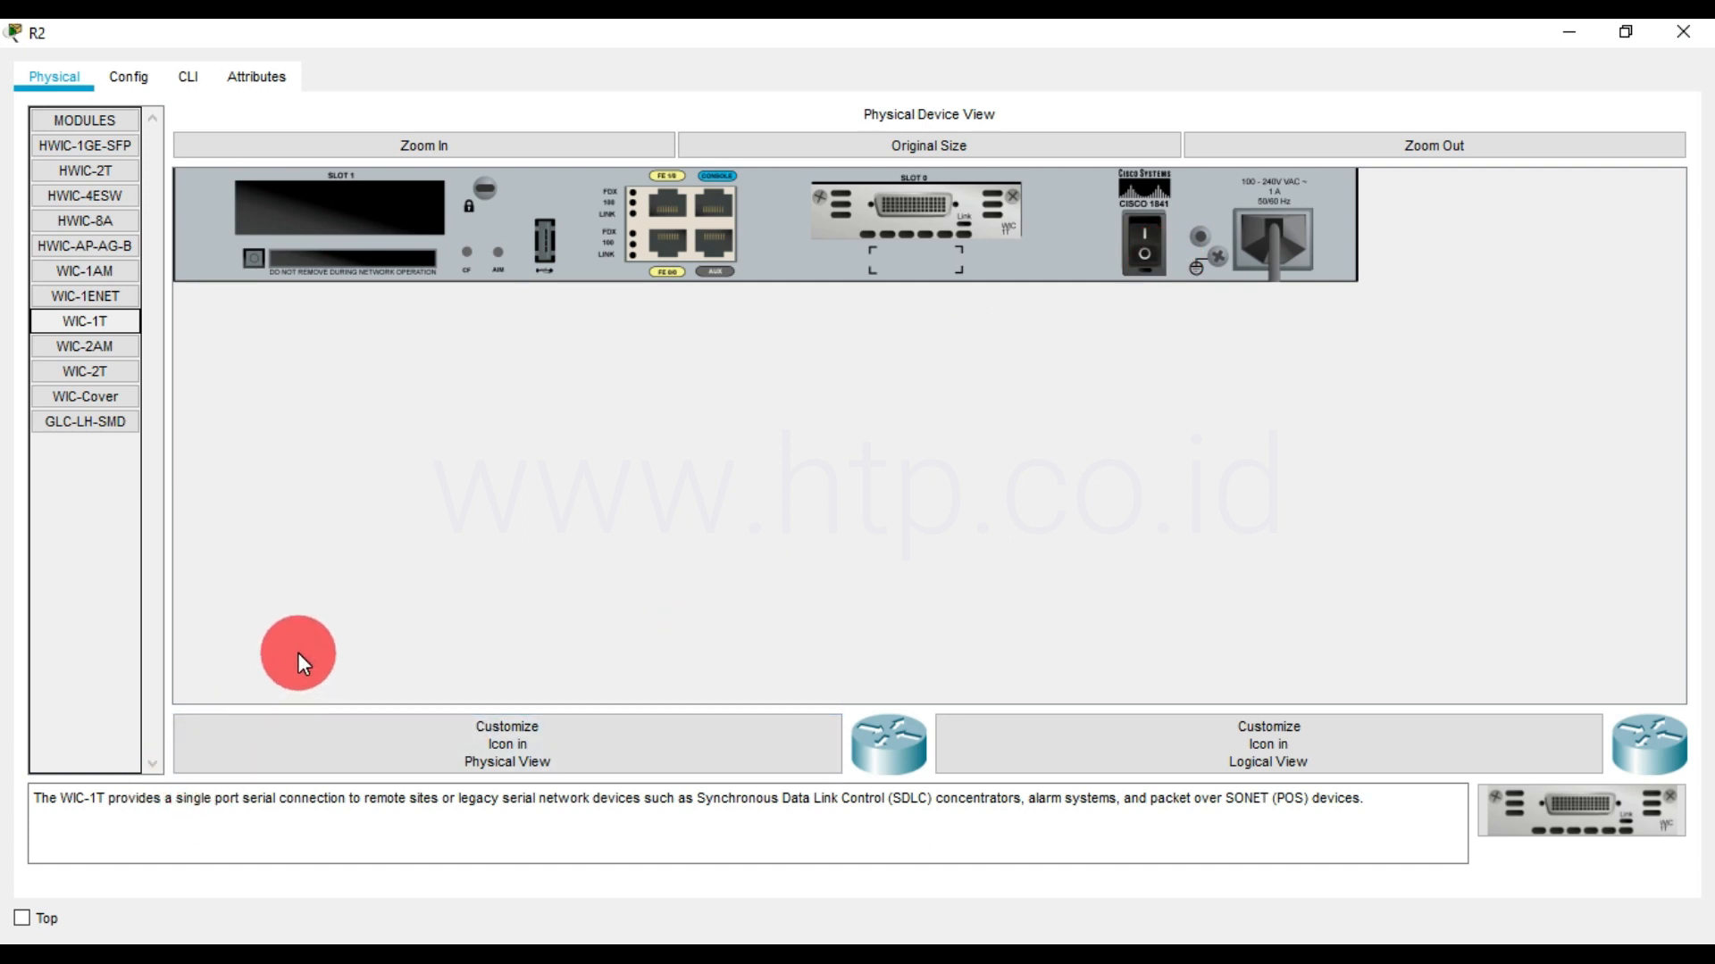
left_click(1145, 252)
left_click(1684, 33)
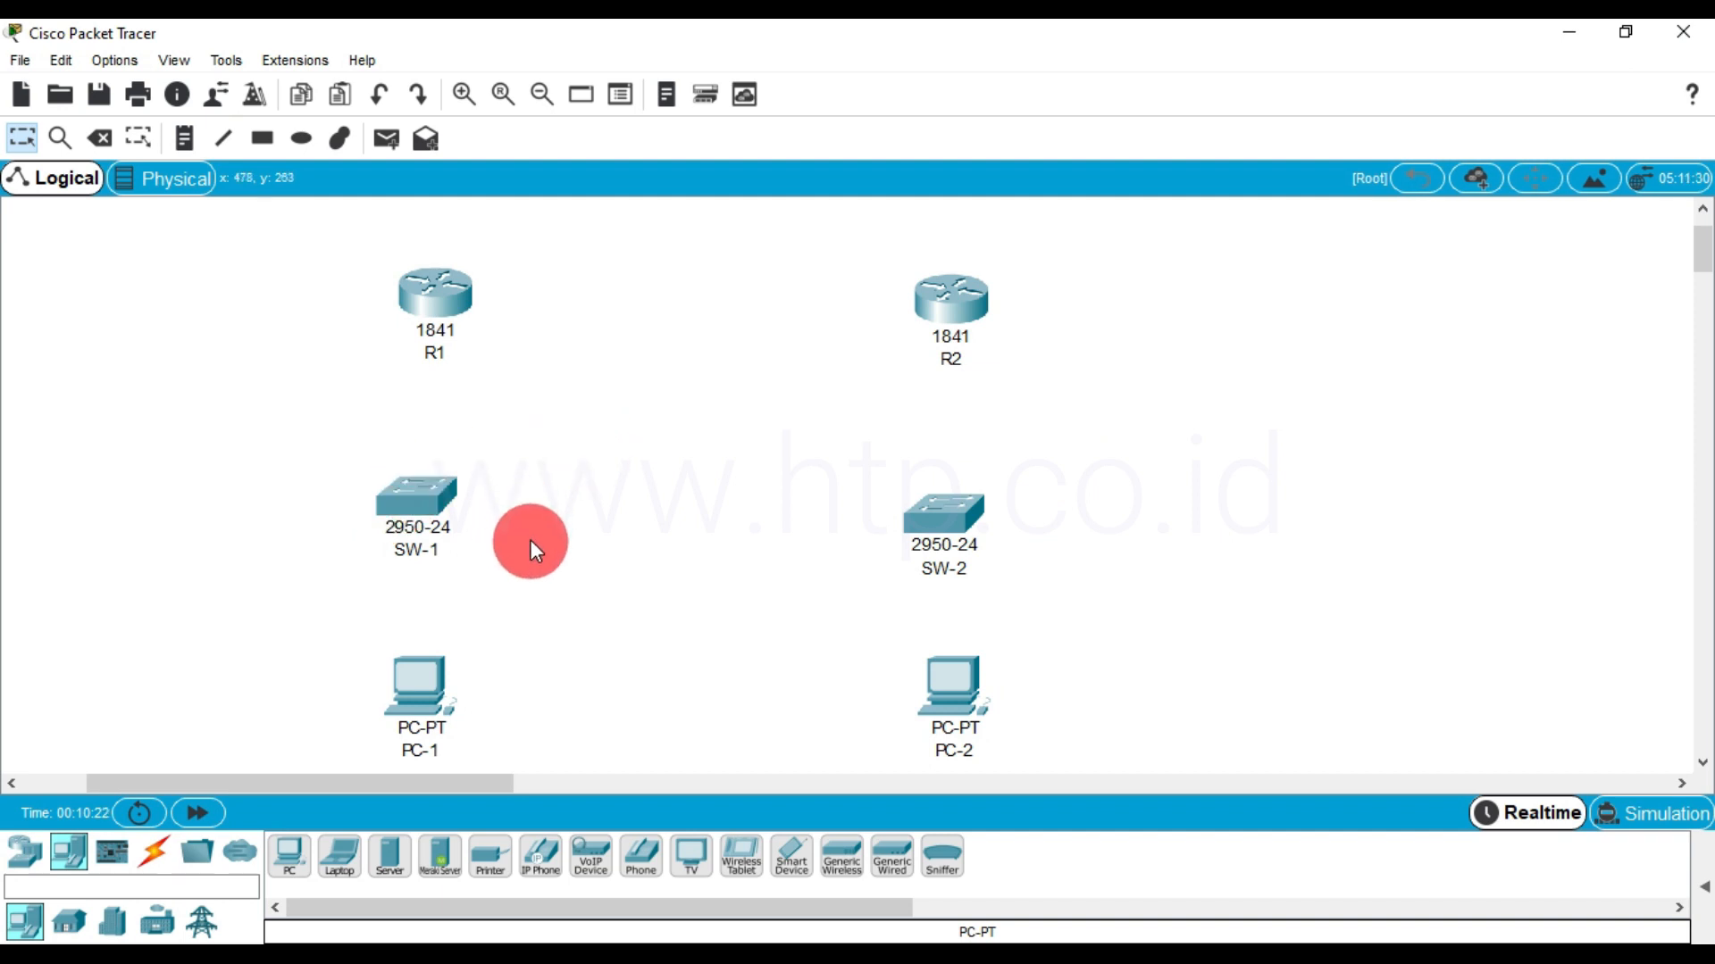
Connect R1 Serial0/0/0 to R2 Serial0/0/0 with a Serial DCE cable, starting from R1
left_click(154, 856)
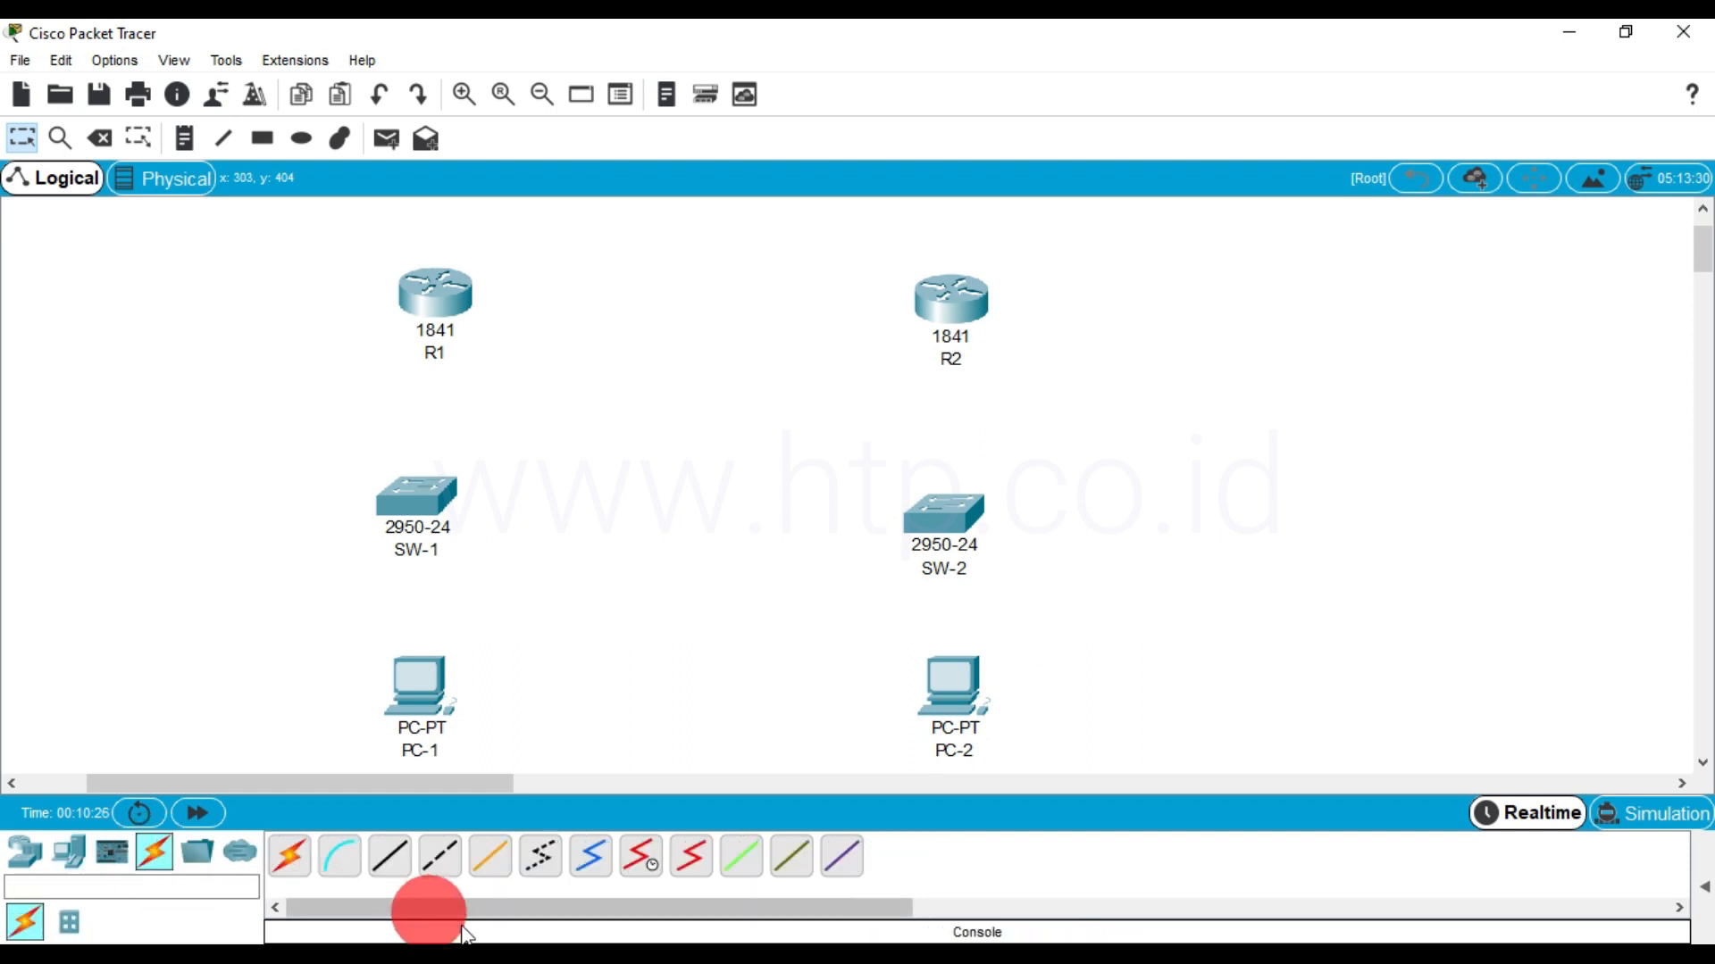
left_click(645, 872)
left_click(438, 295)
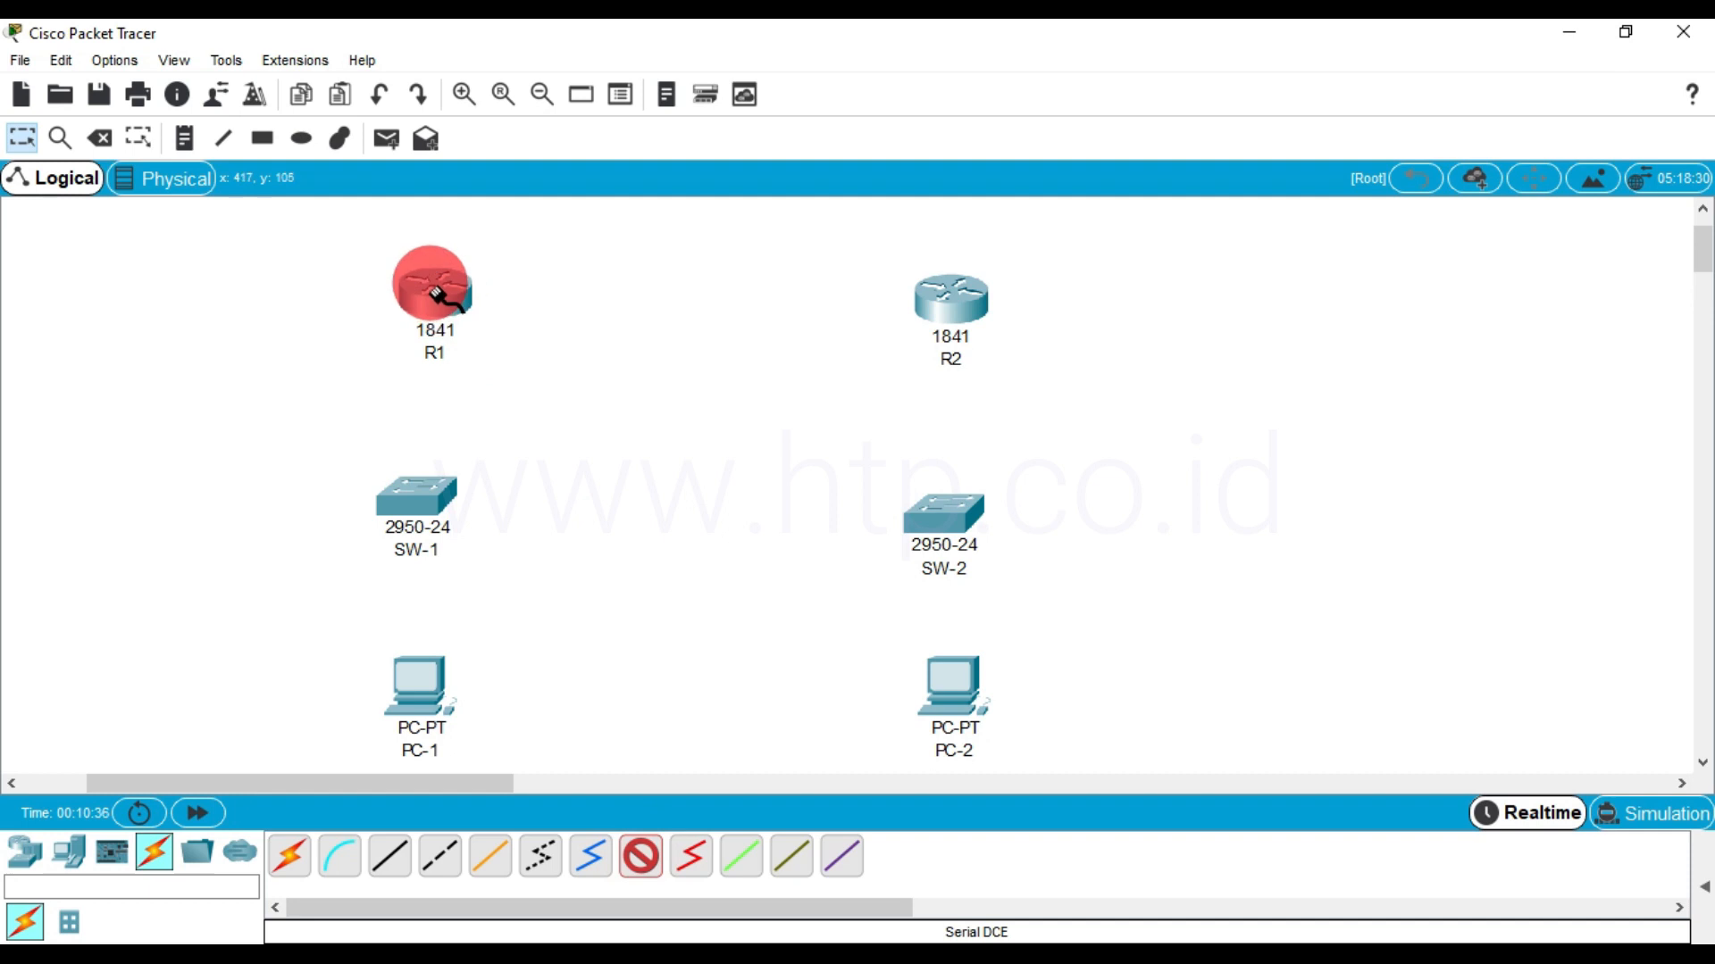
left_click(430, 283)
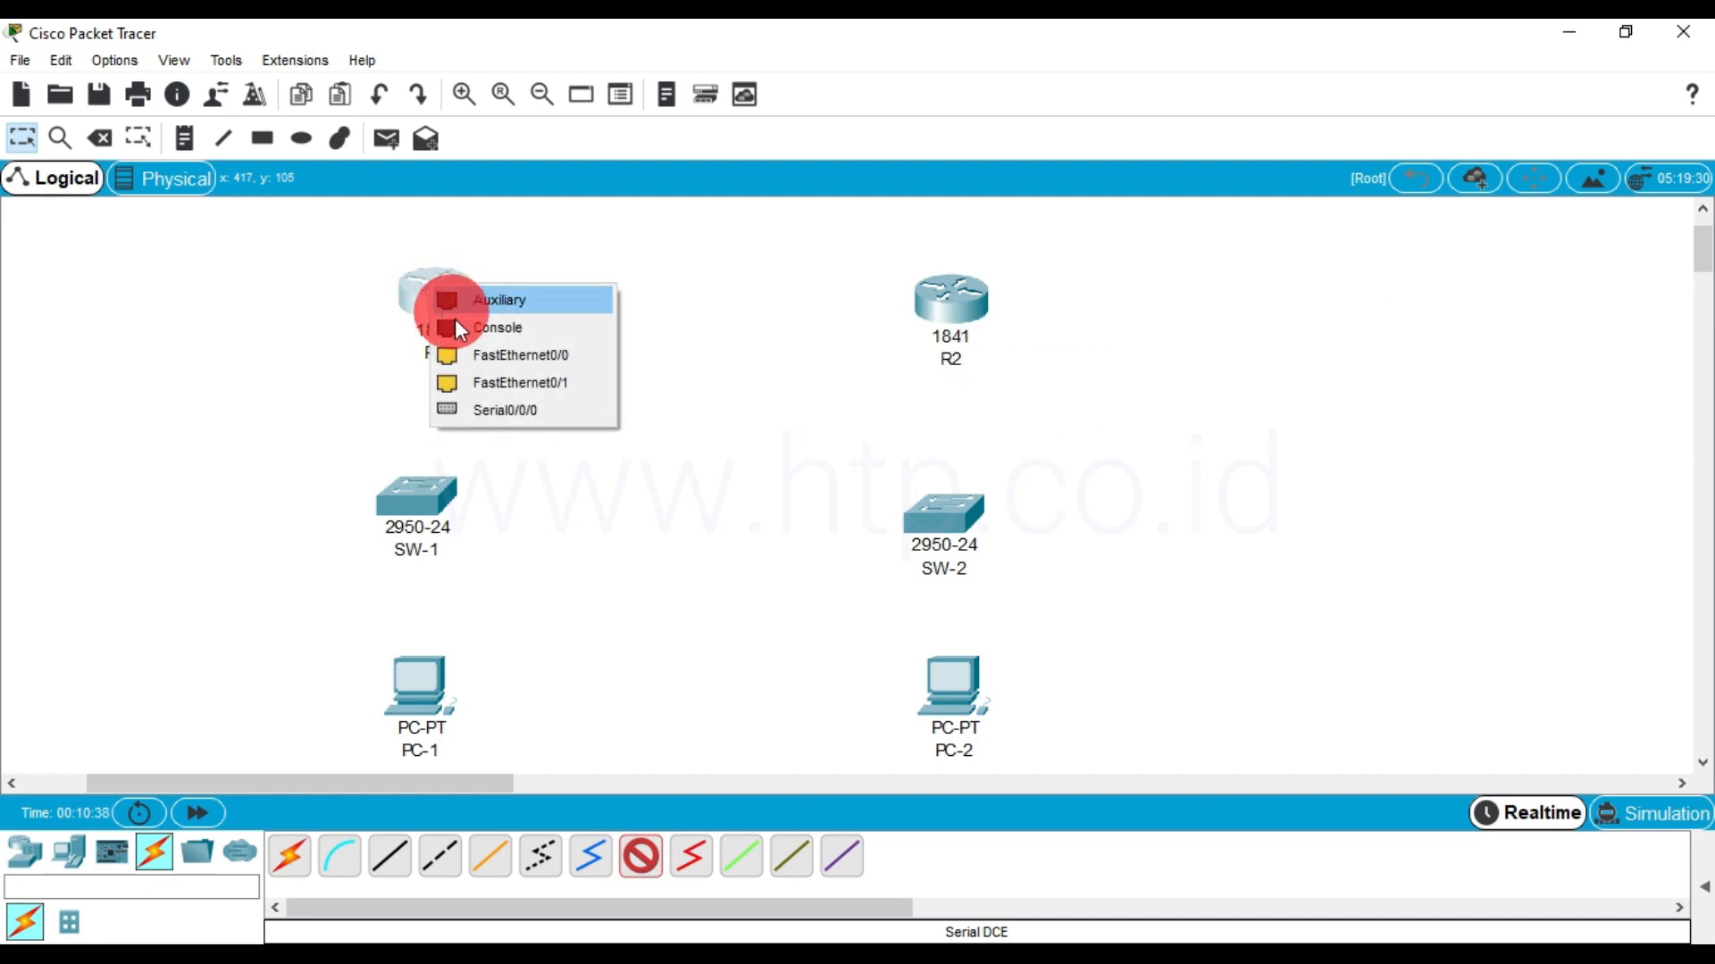
left_click(495, 406)
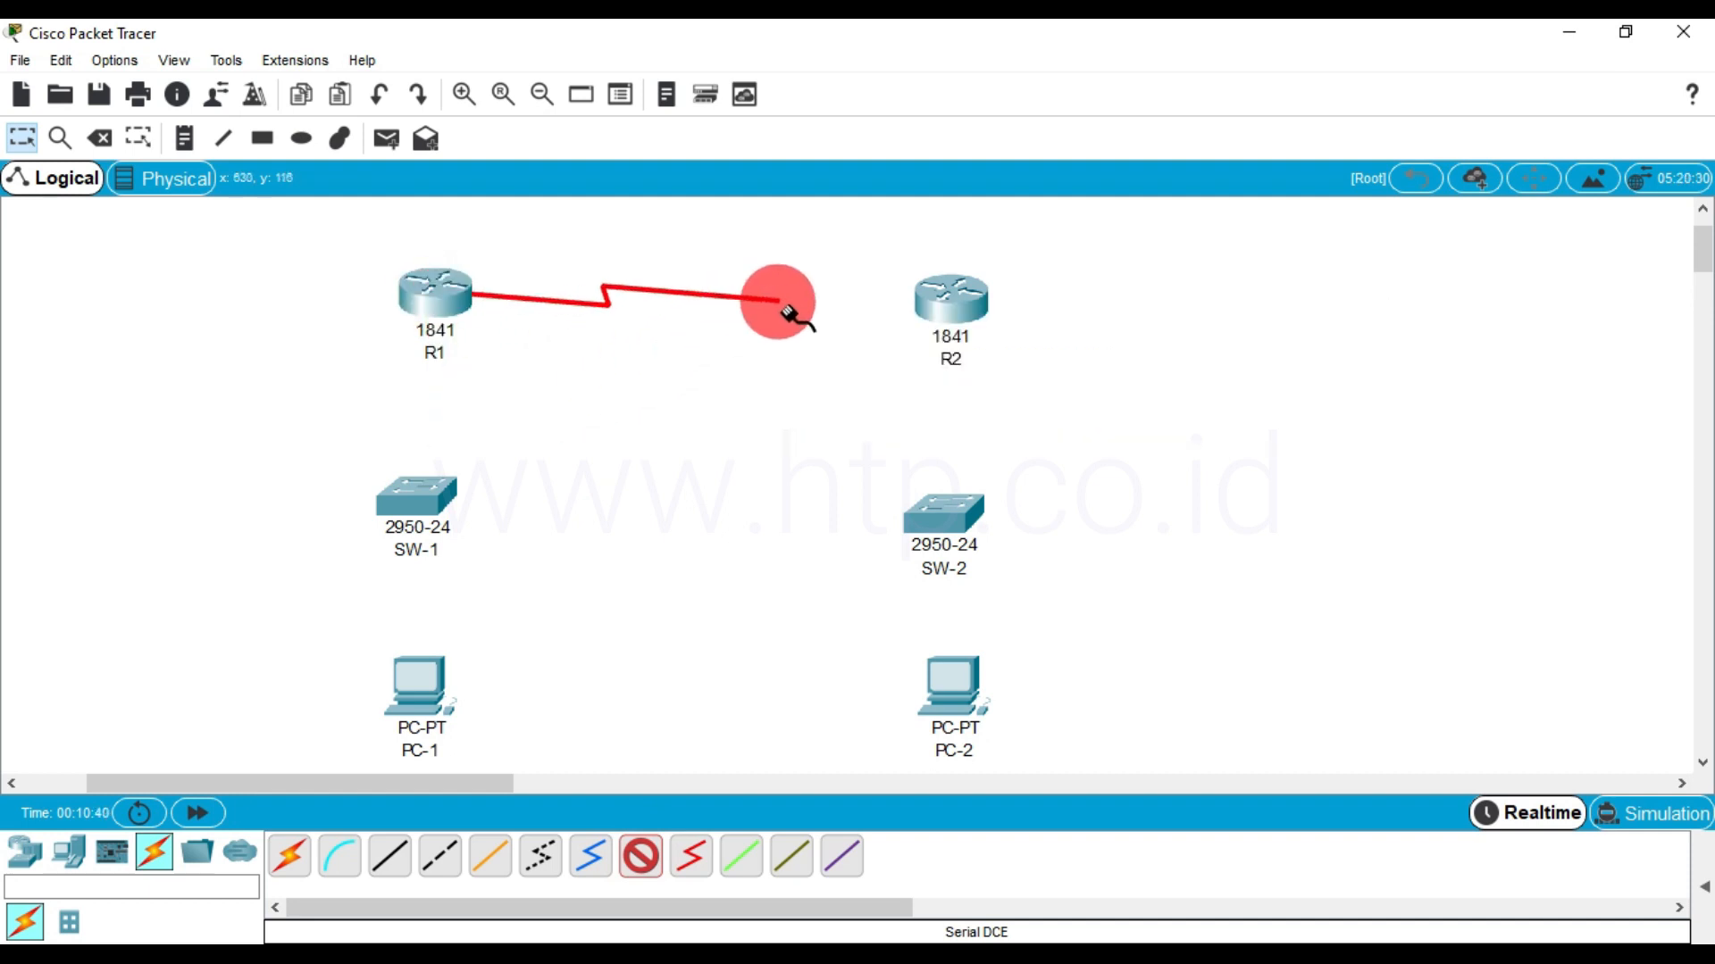
left_click(947, 306)
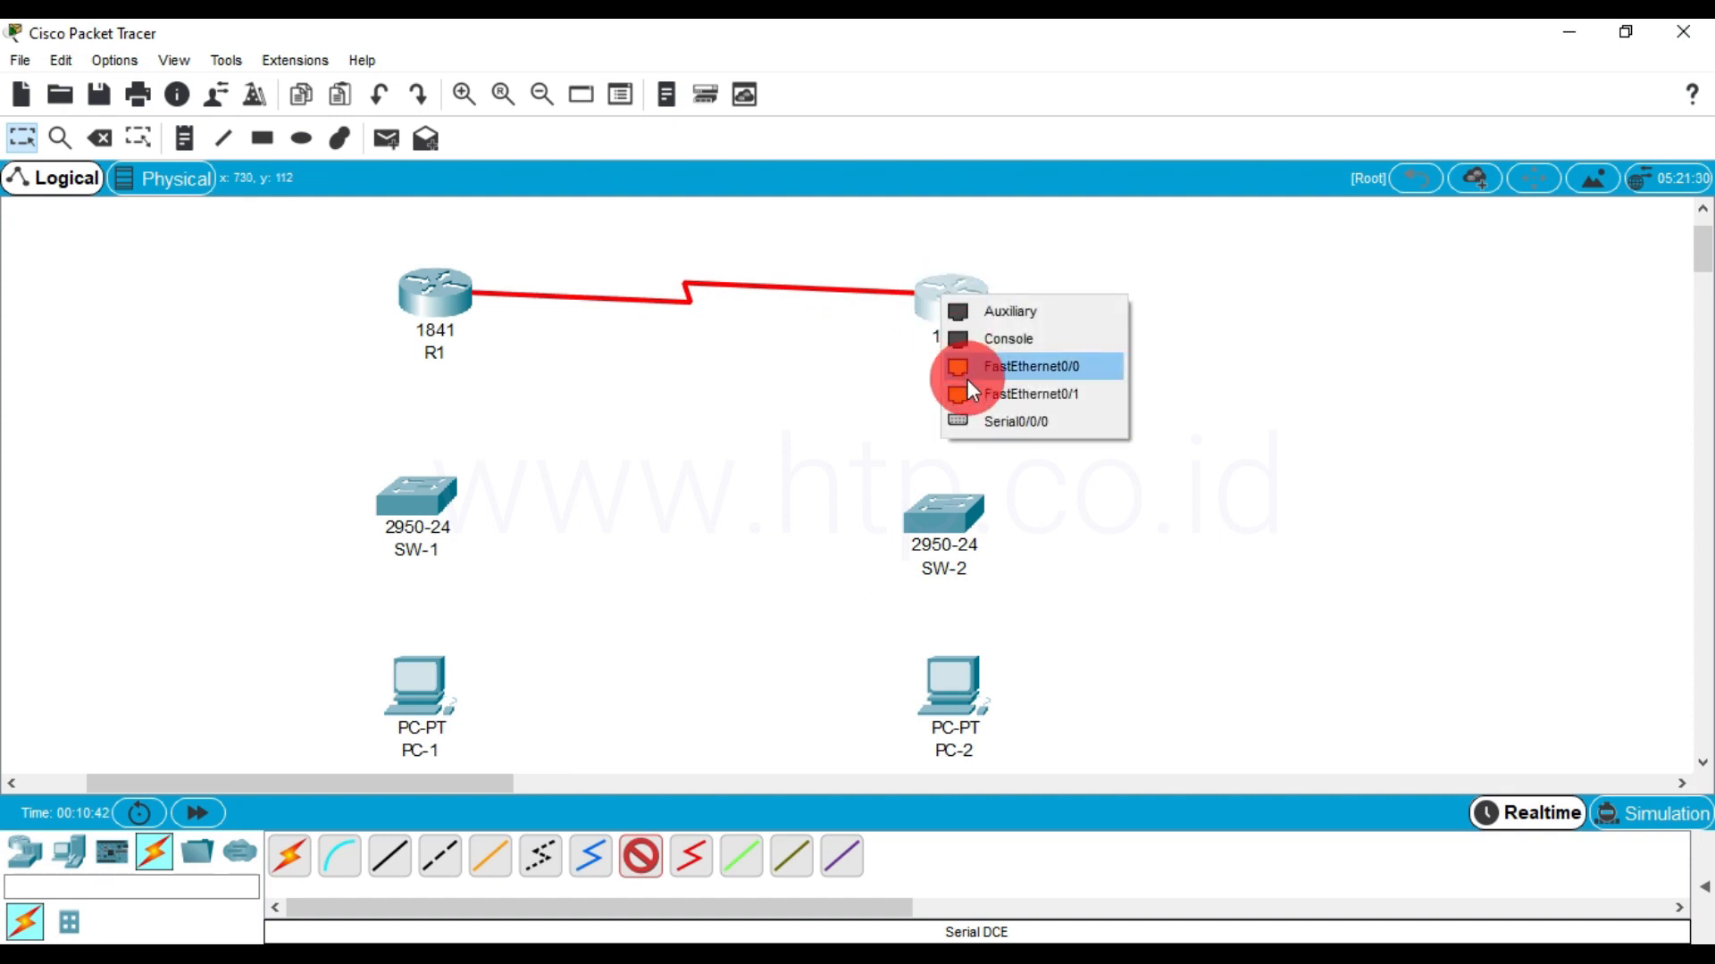
left_click(979, 419)
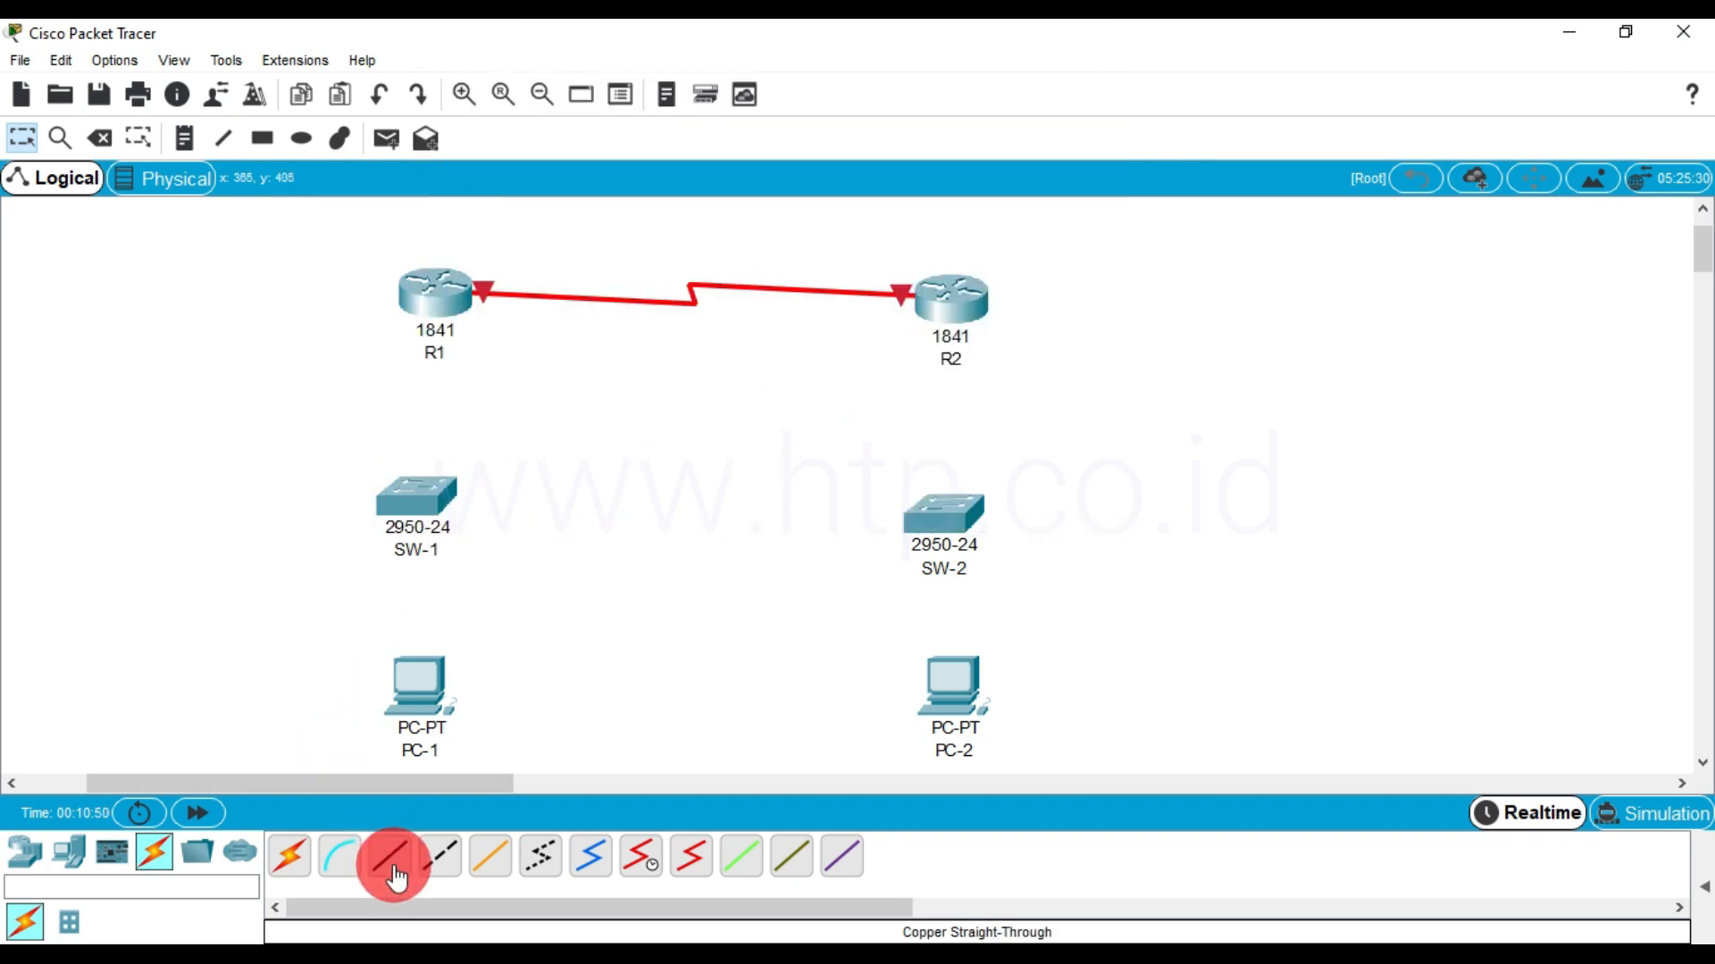
Connect R1 FastEthernet0/0 to SW-1 FastEthernet0/1 with a copper straight-through cable and align SW-1 under R1
left_click(430, 296)
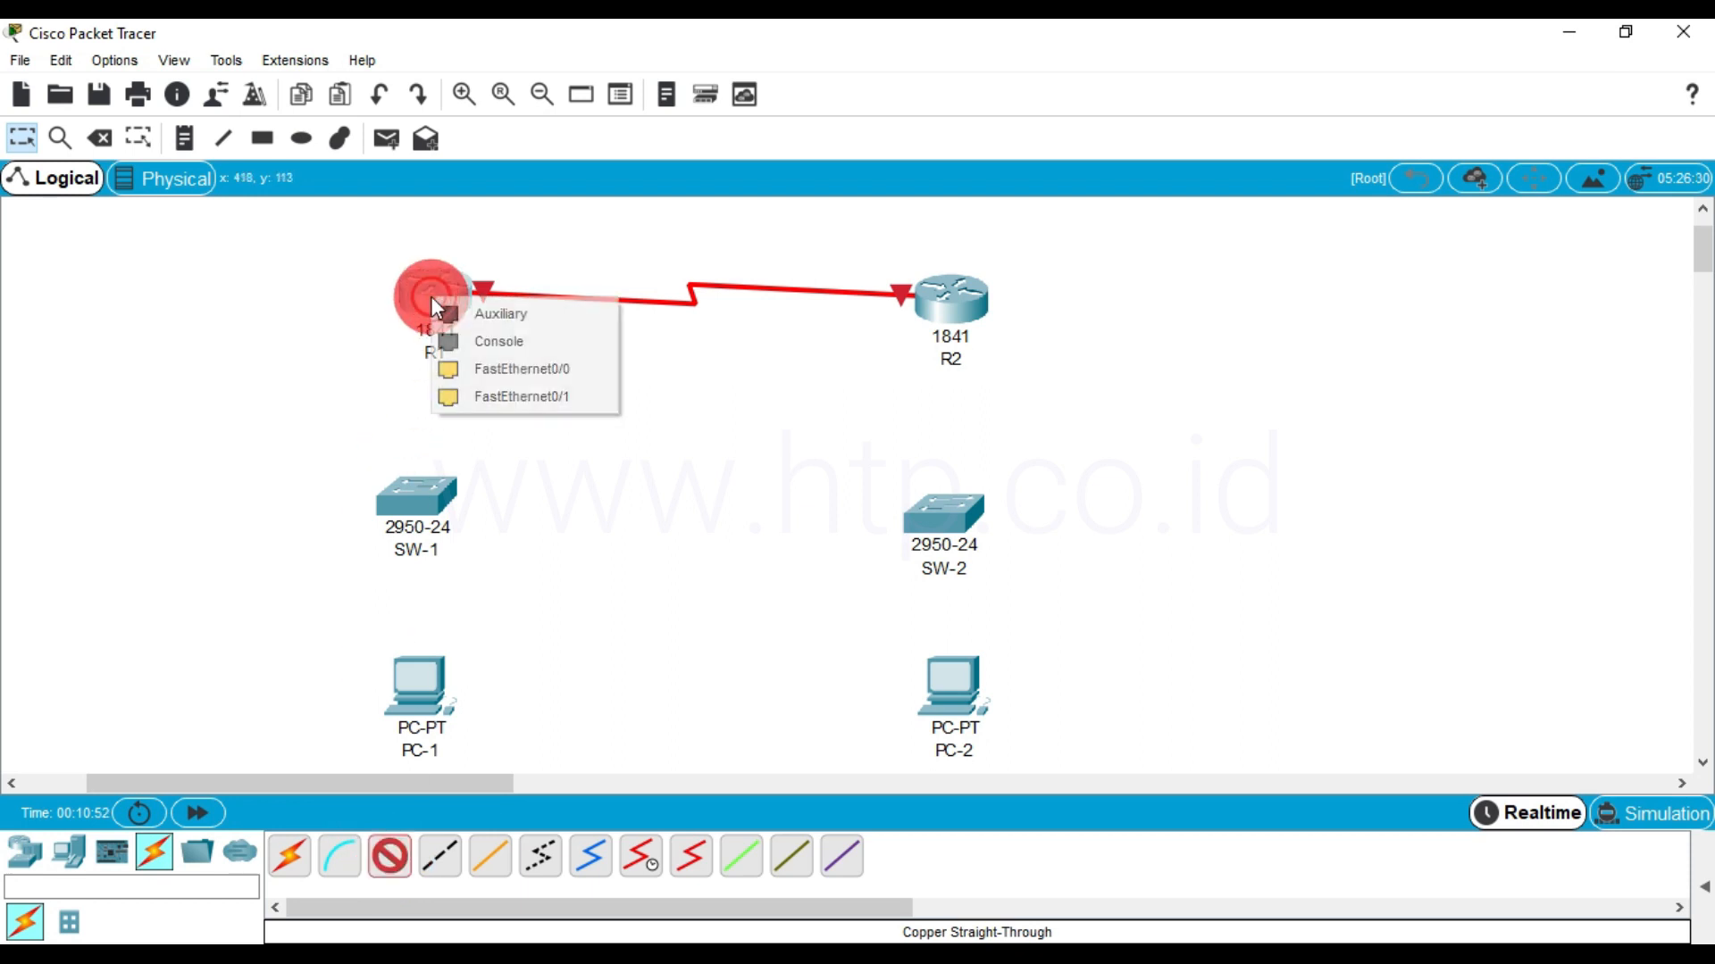
left_click(466, 368)
left_click(432, 490)
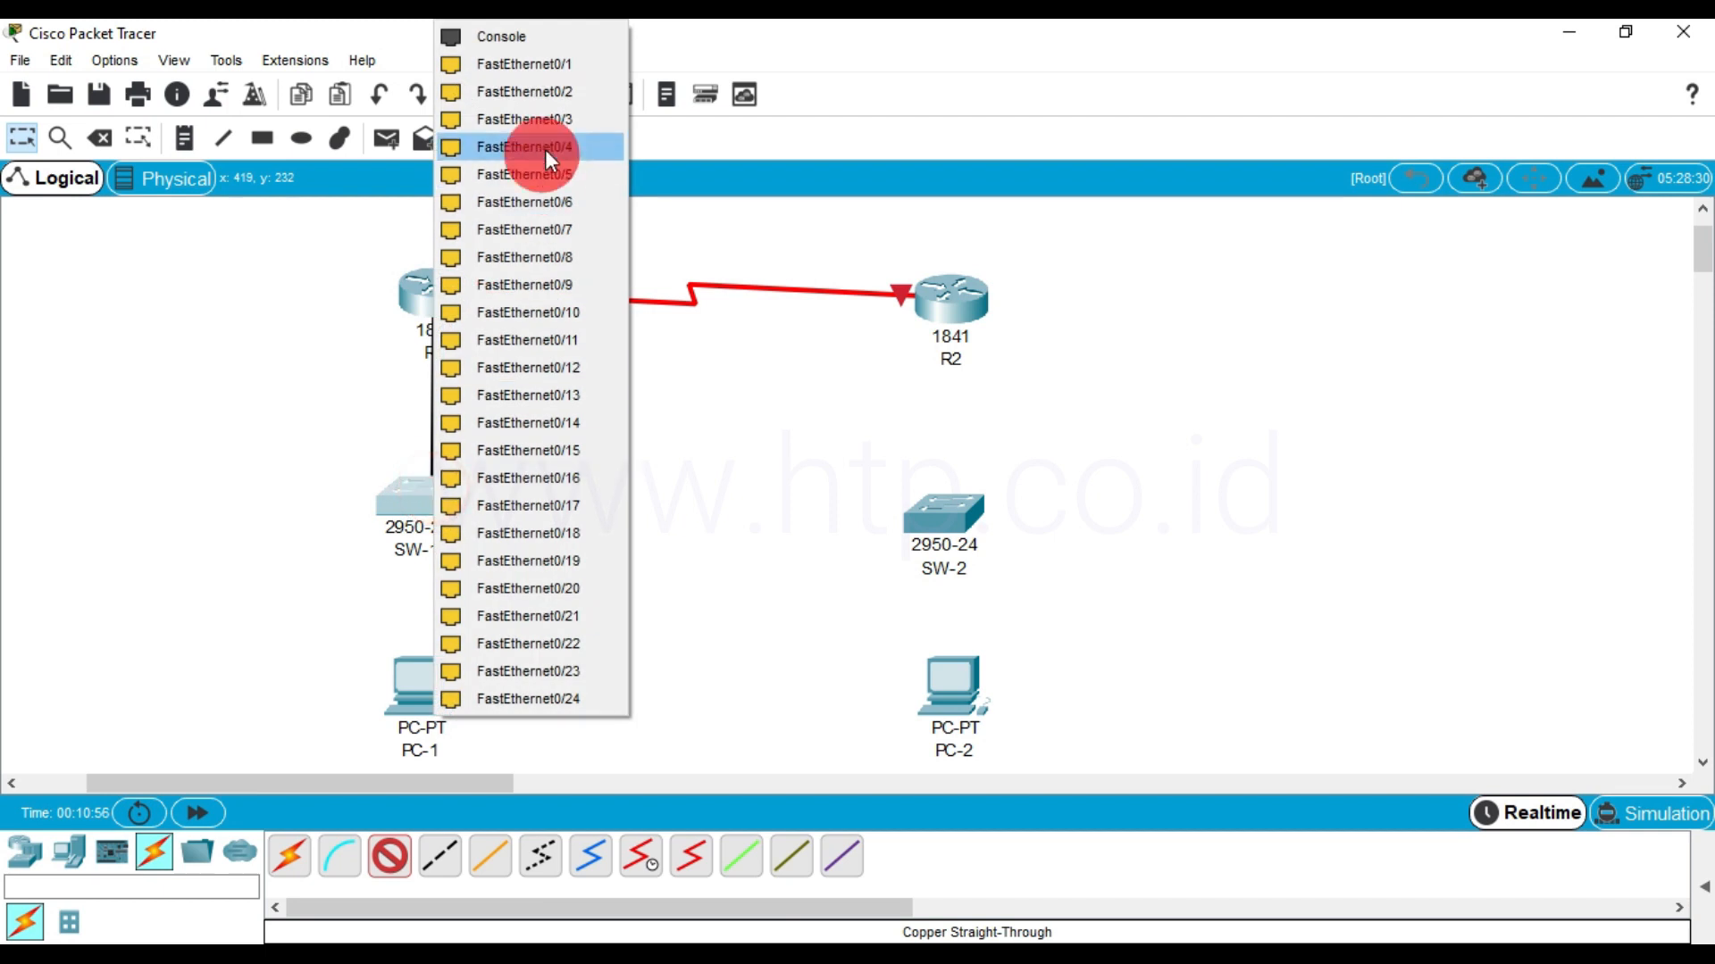
left_click(570, 66)
left_click_drag(428, 504, 443, 502)
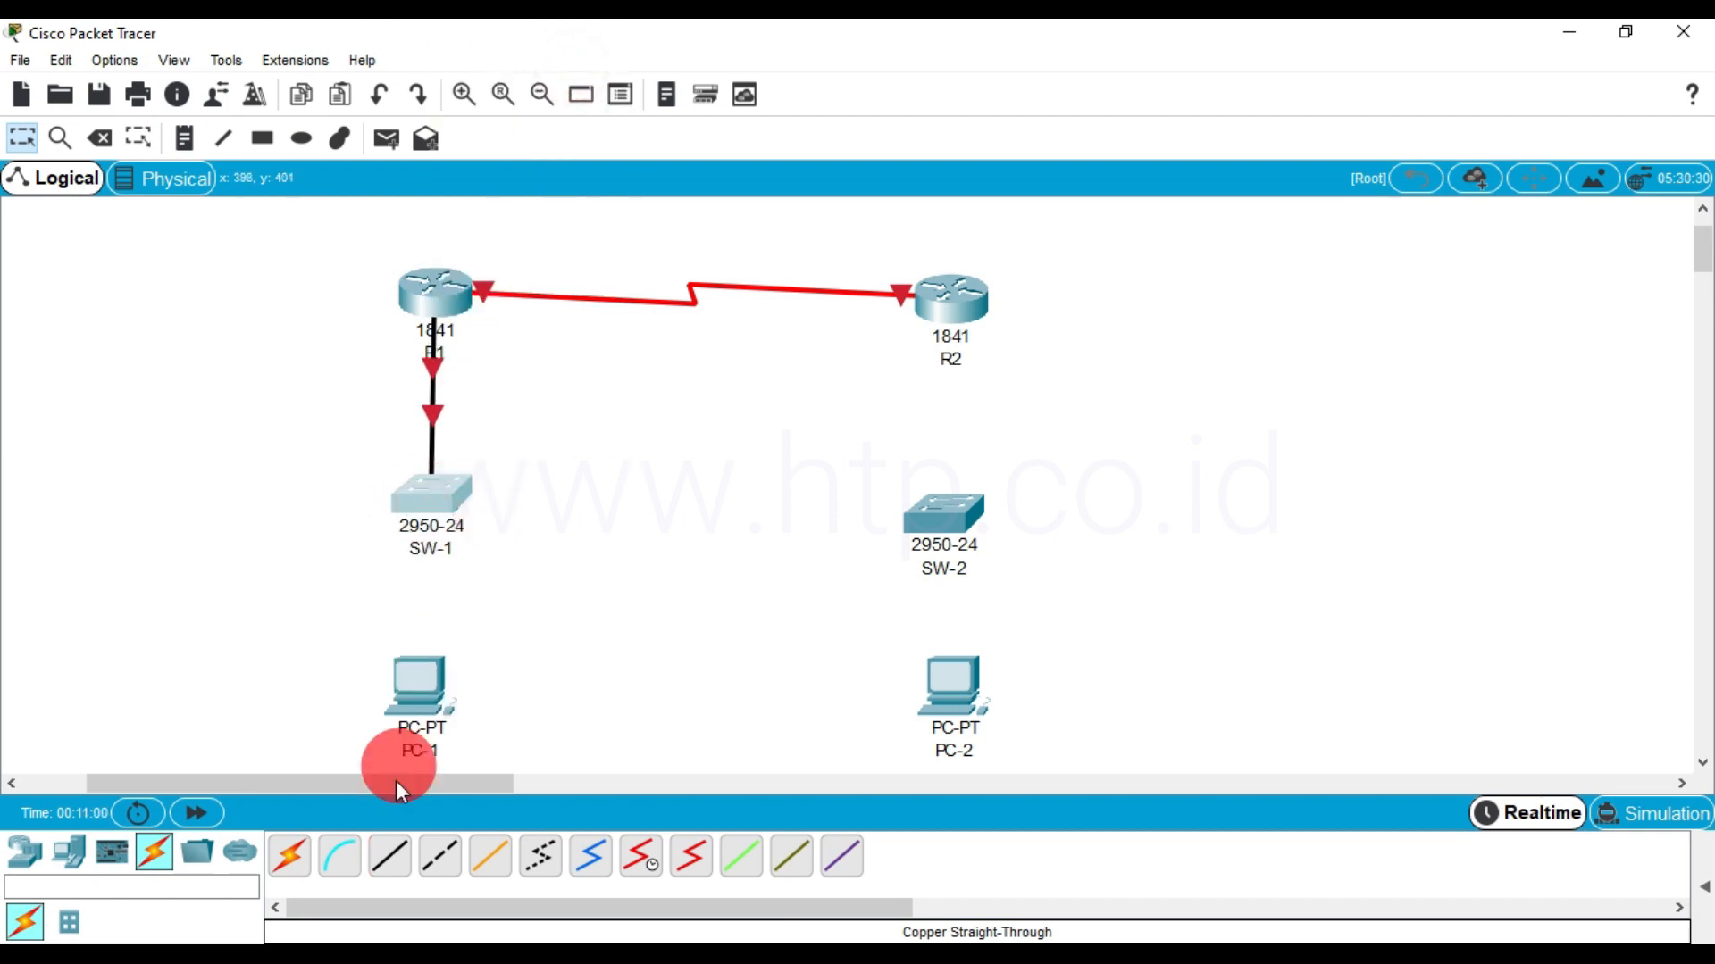
Connect PC-1 FastEthernet0 to SW-1 FastEthernet0/2 with a copper straight-through cable and align PC-1 under the switch
left_click(389, 856)
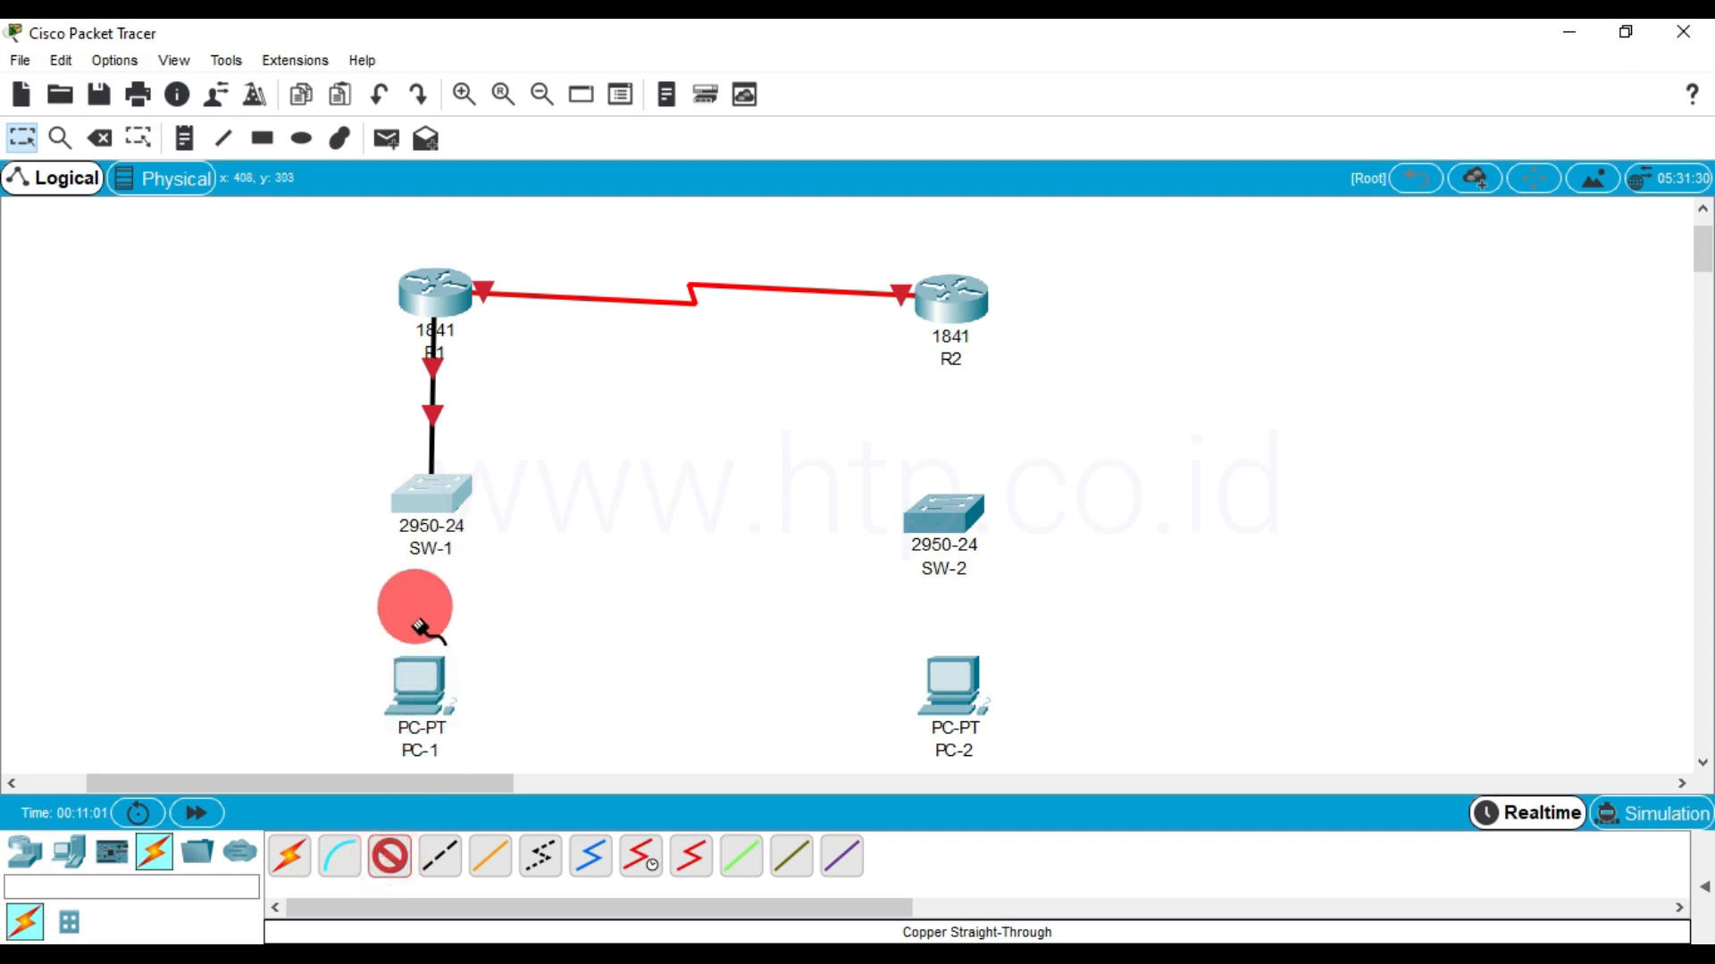
left_click(414, 686)
left_click(477, 784)
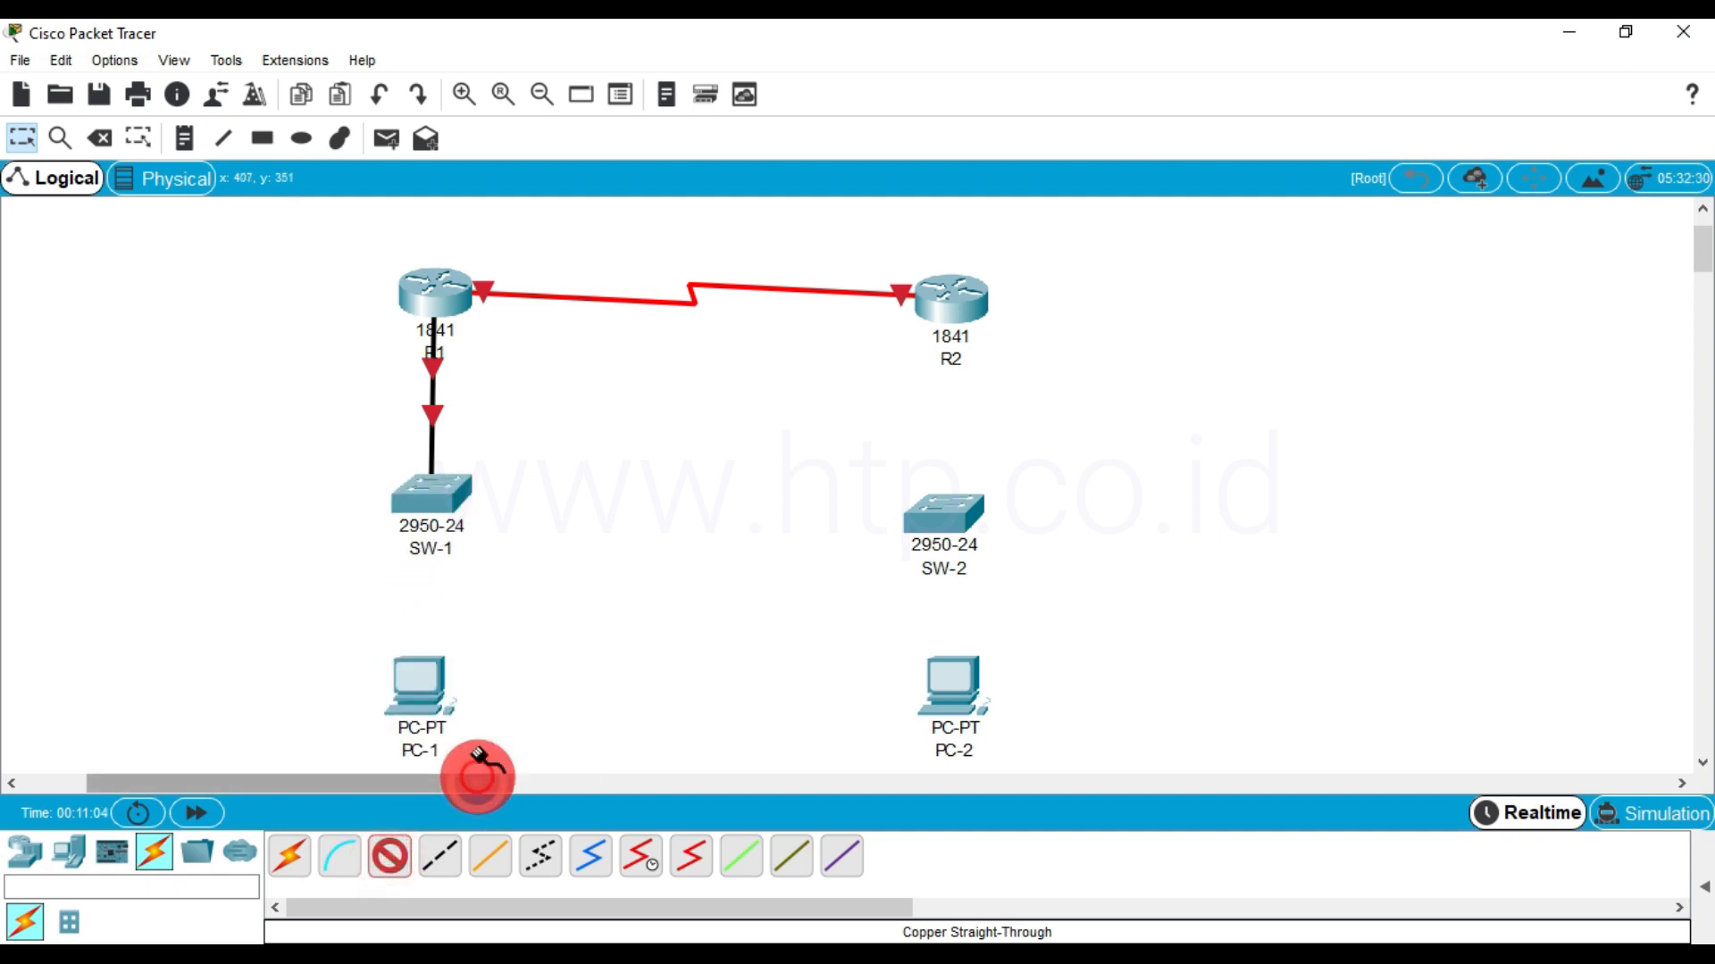
left_click(425, 493)
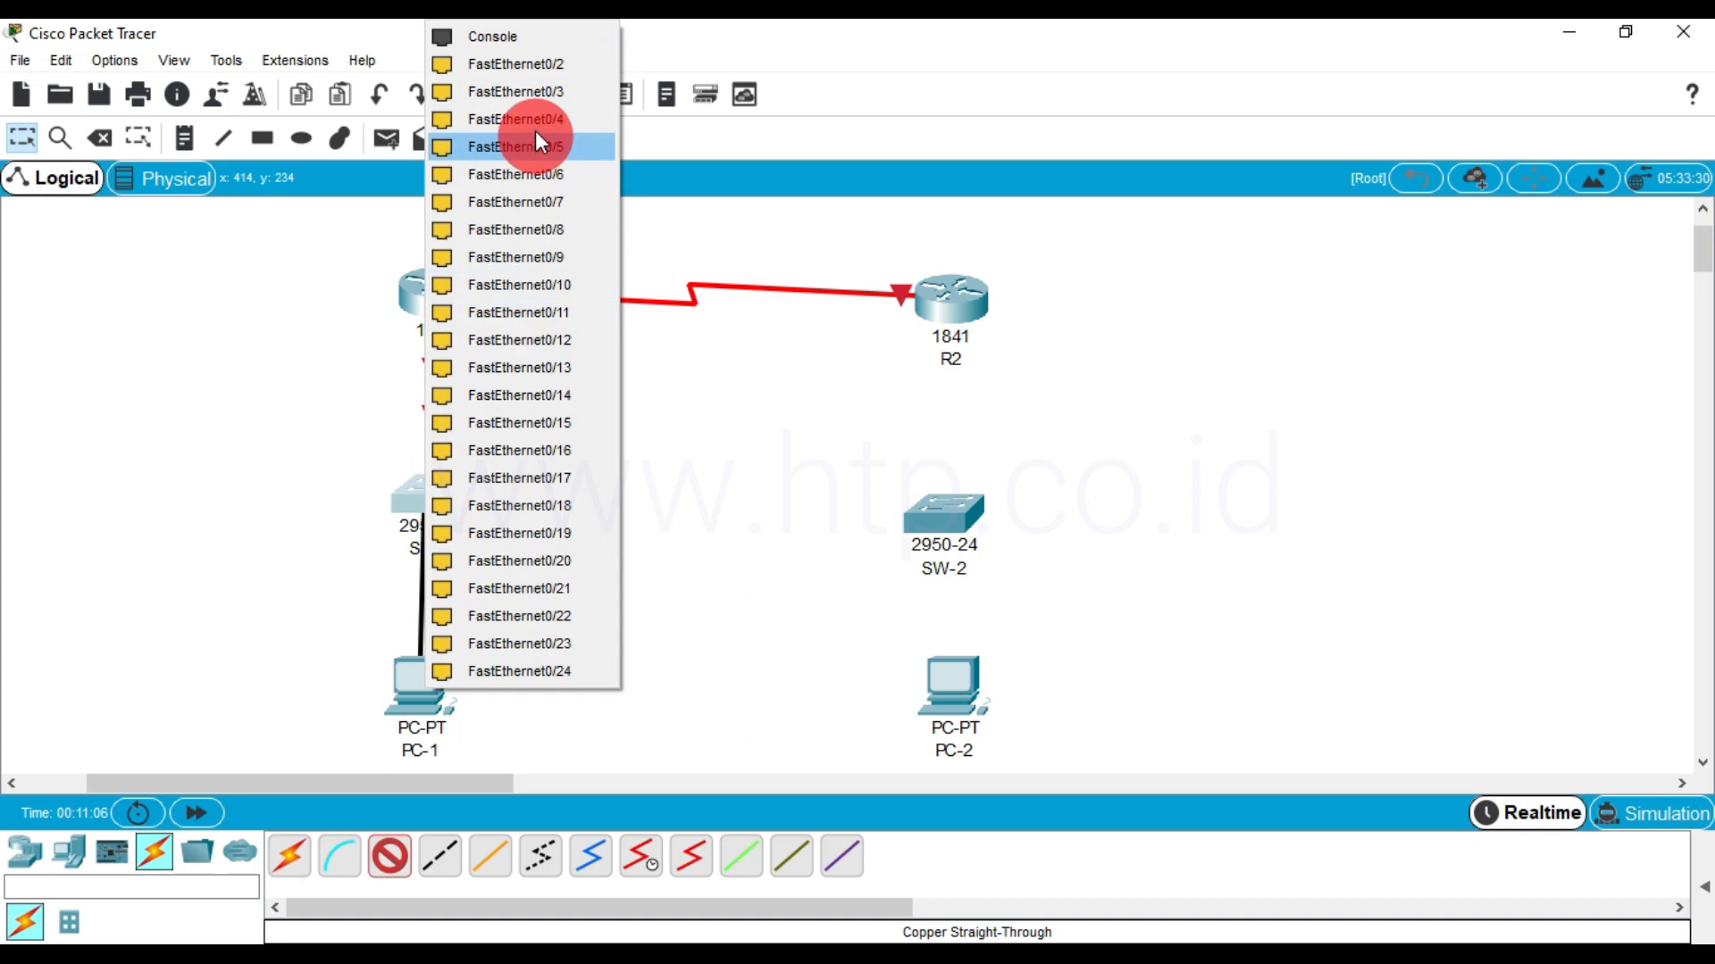
left_click(547, 65)
left_click_drag(400, 698, 424, 696)
Connect R2 FastEthernet0/0 to SW-2 FastEthernet0/1 with a copper straight-through cable and align SW-2 under R2
left_click(387, 867)
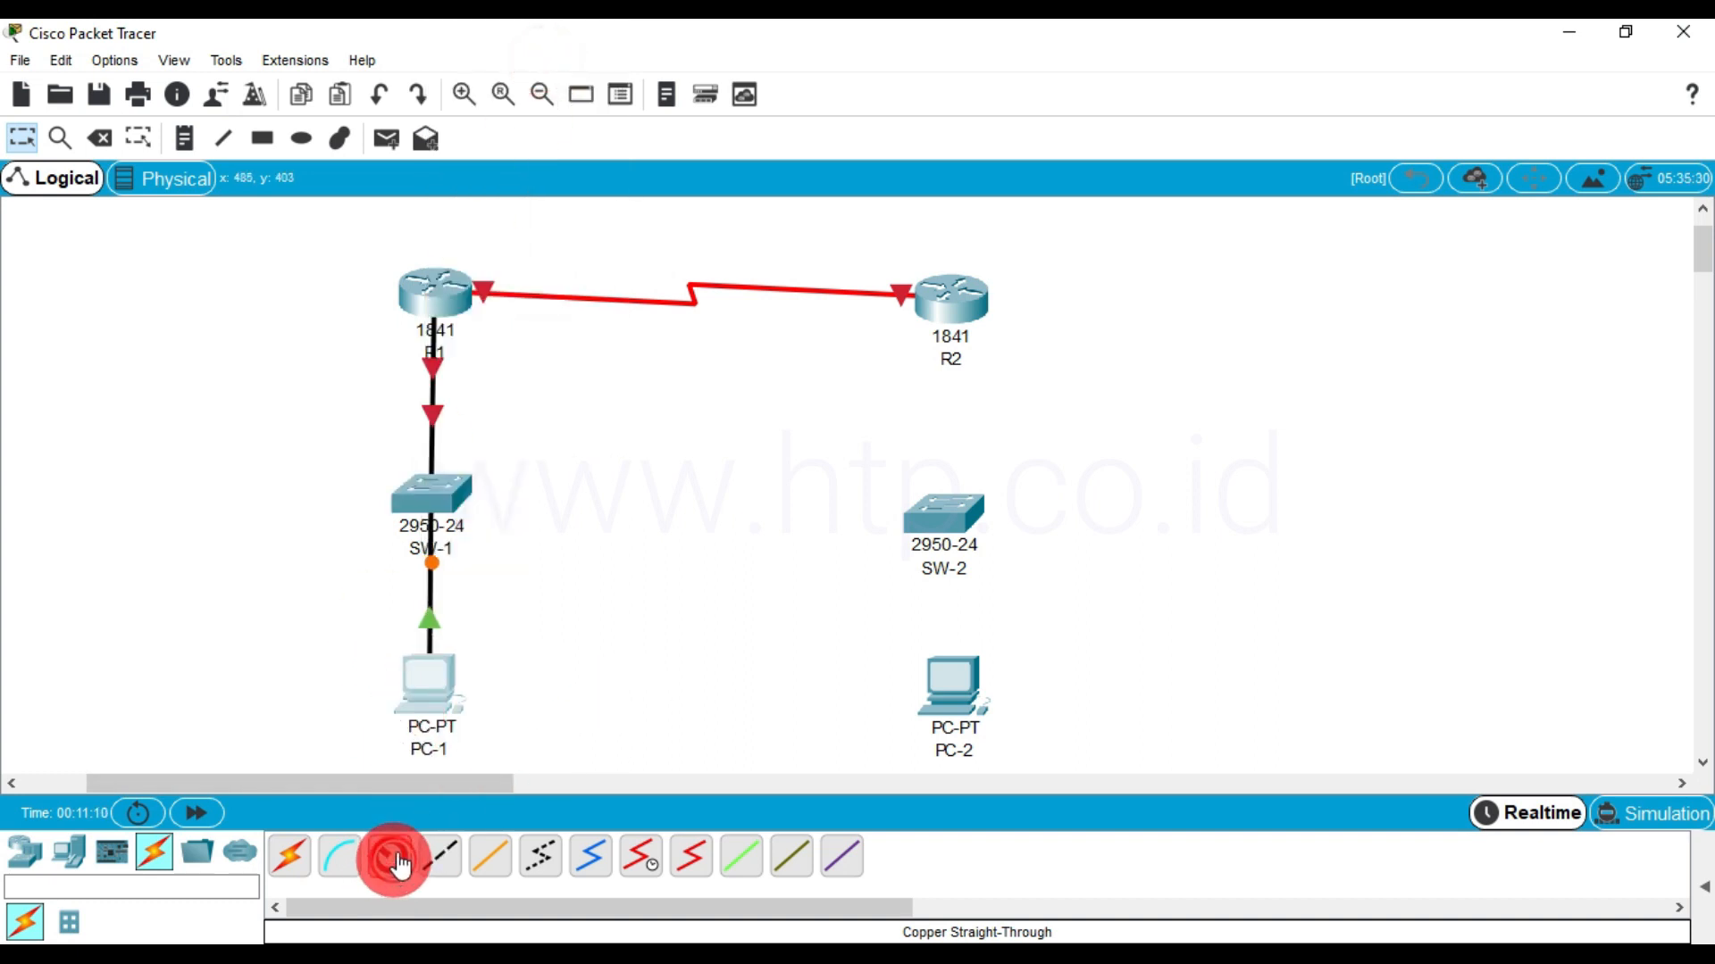
left_click(960, 310)
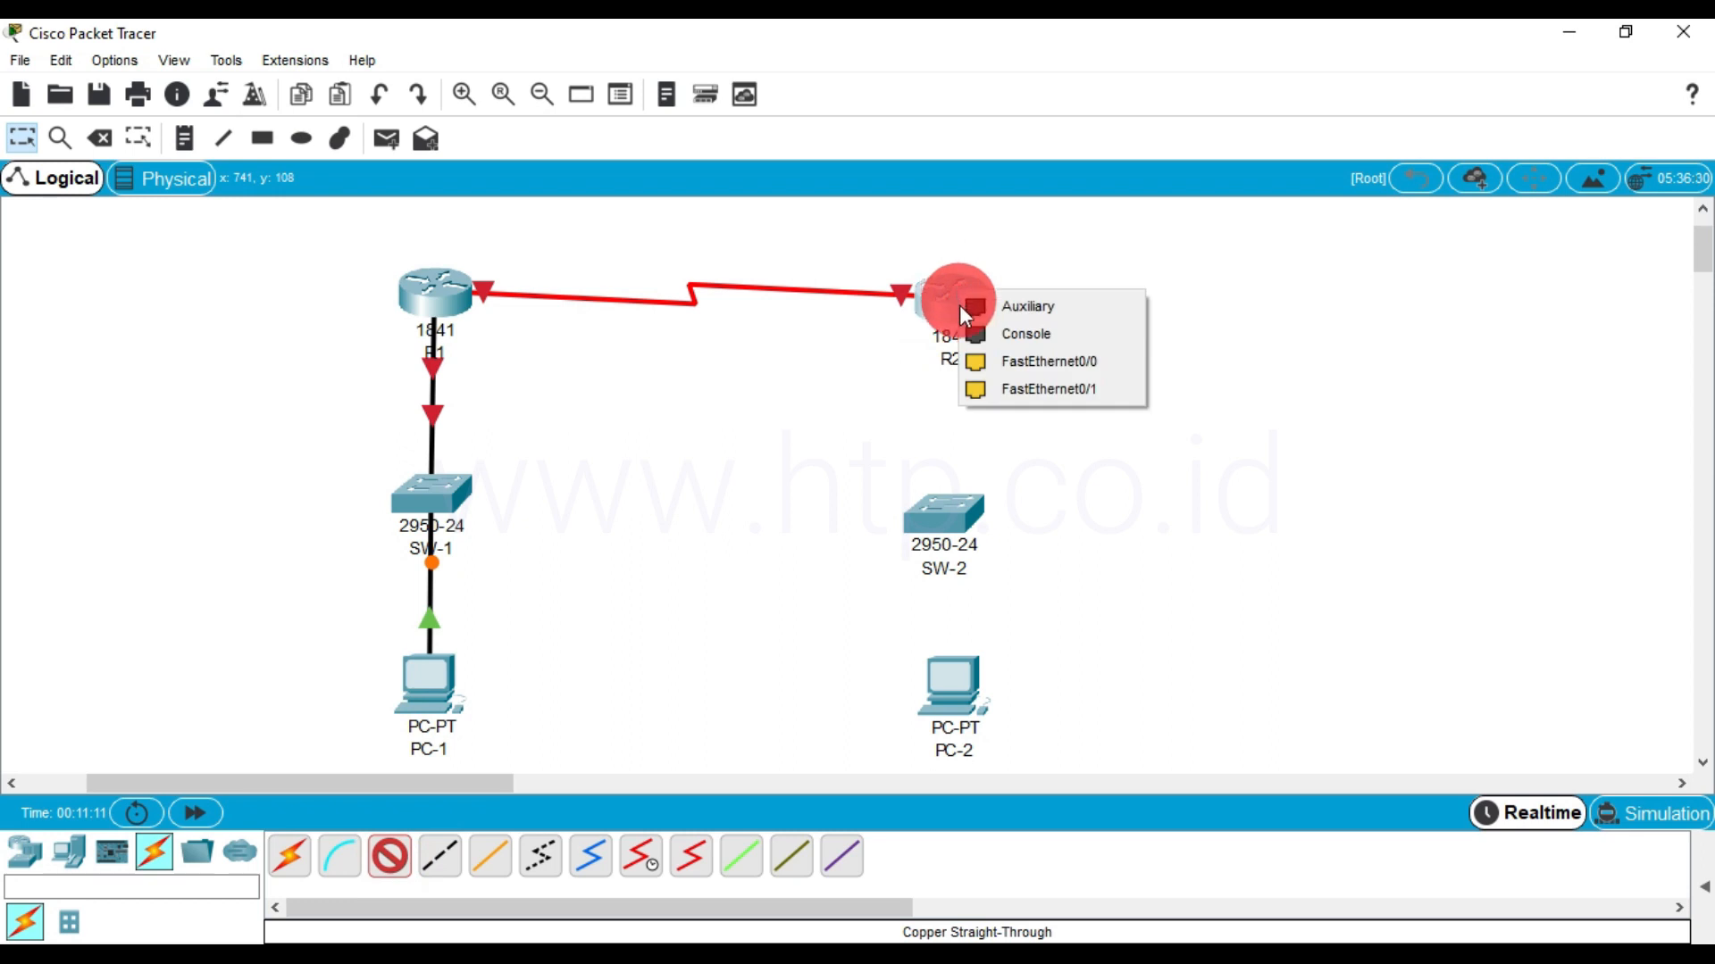
left_click(1003, 362)
left_click(954, 502)
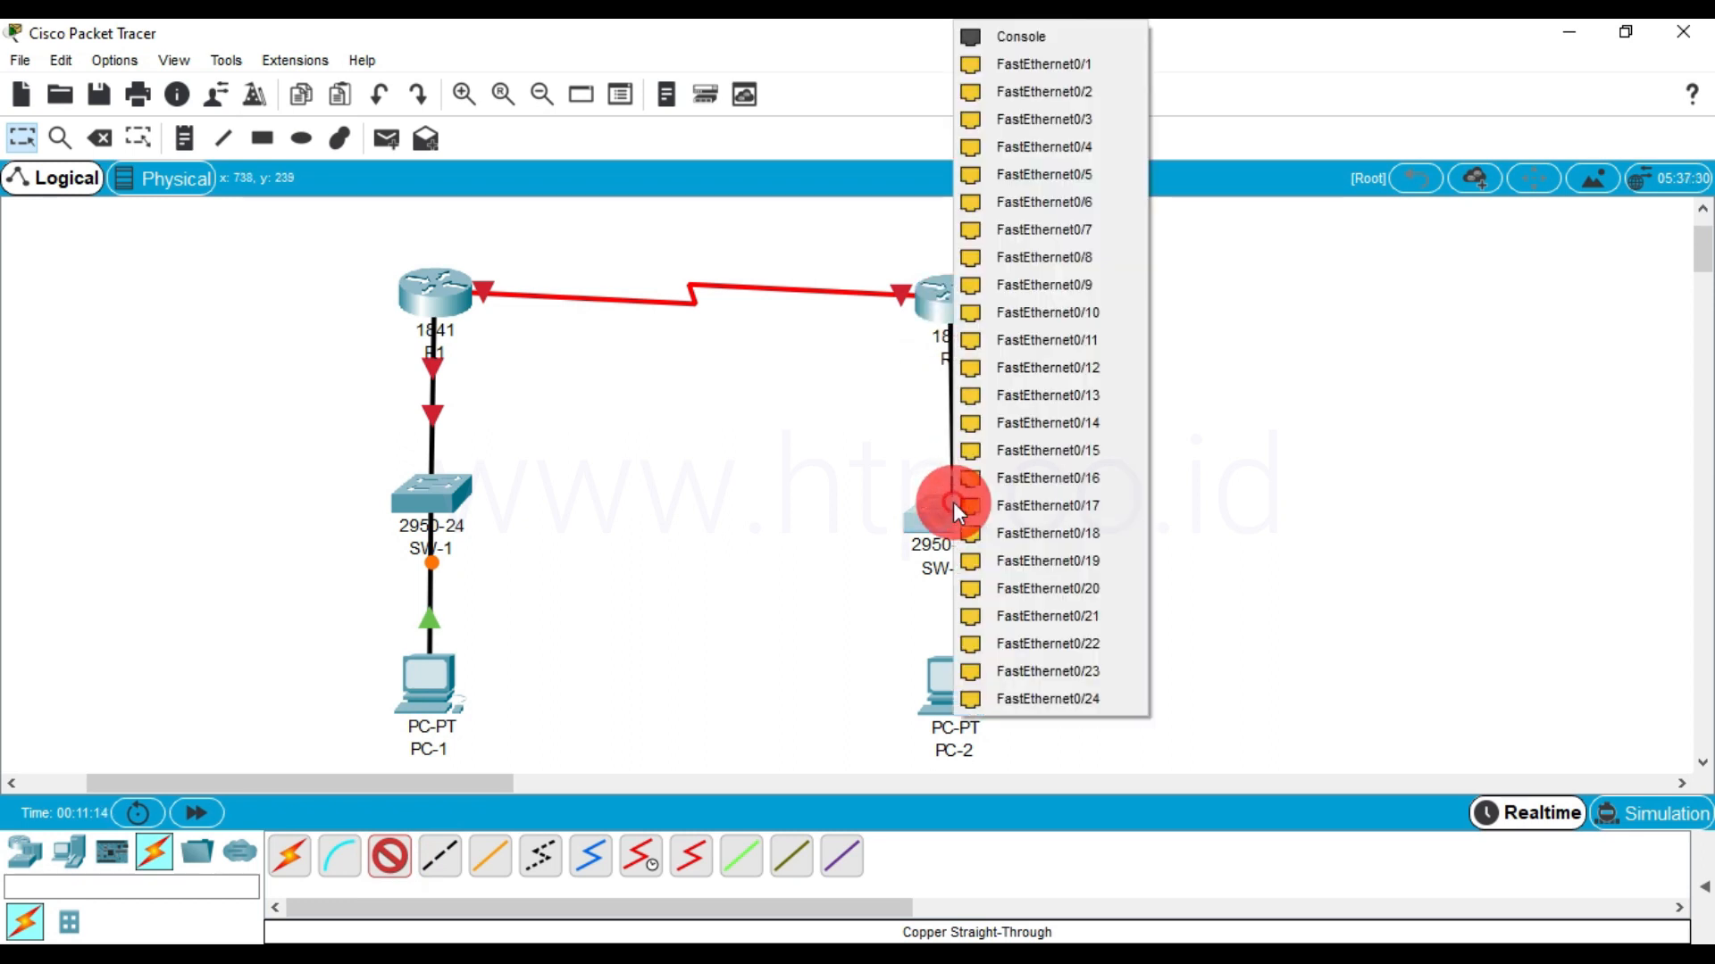
left_click(1105, 62)
left_click(951, 562)
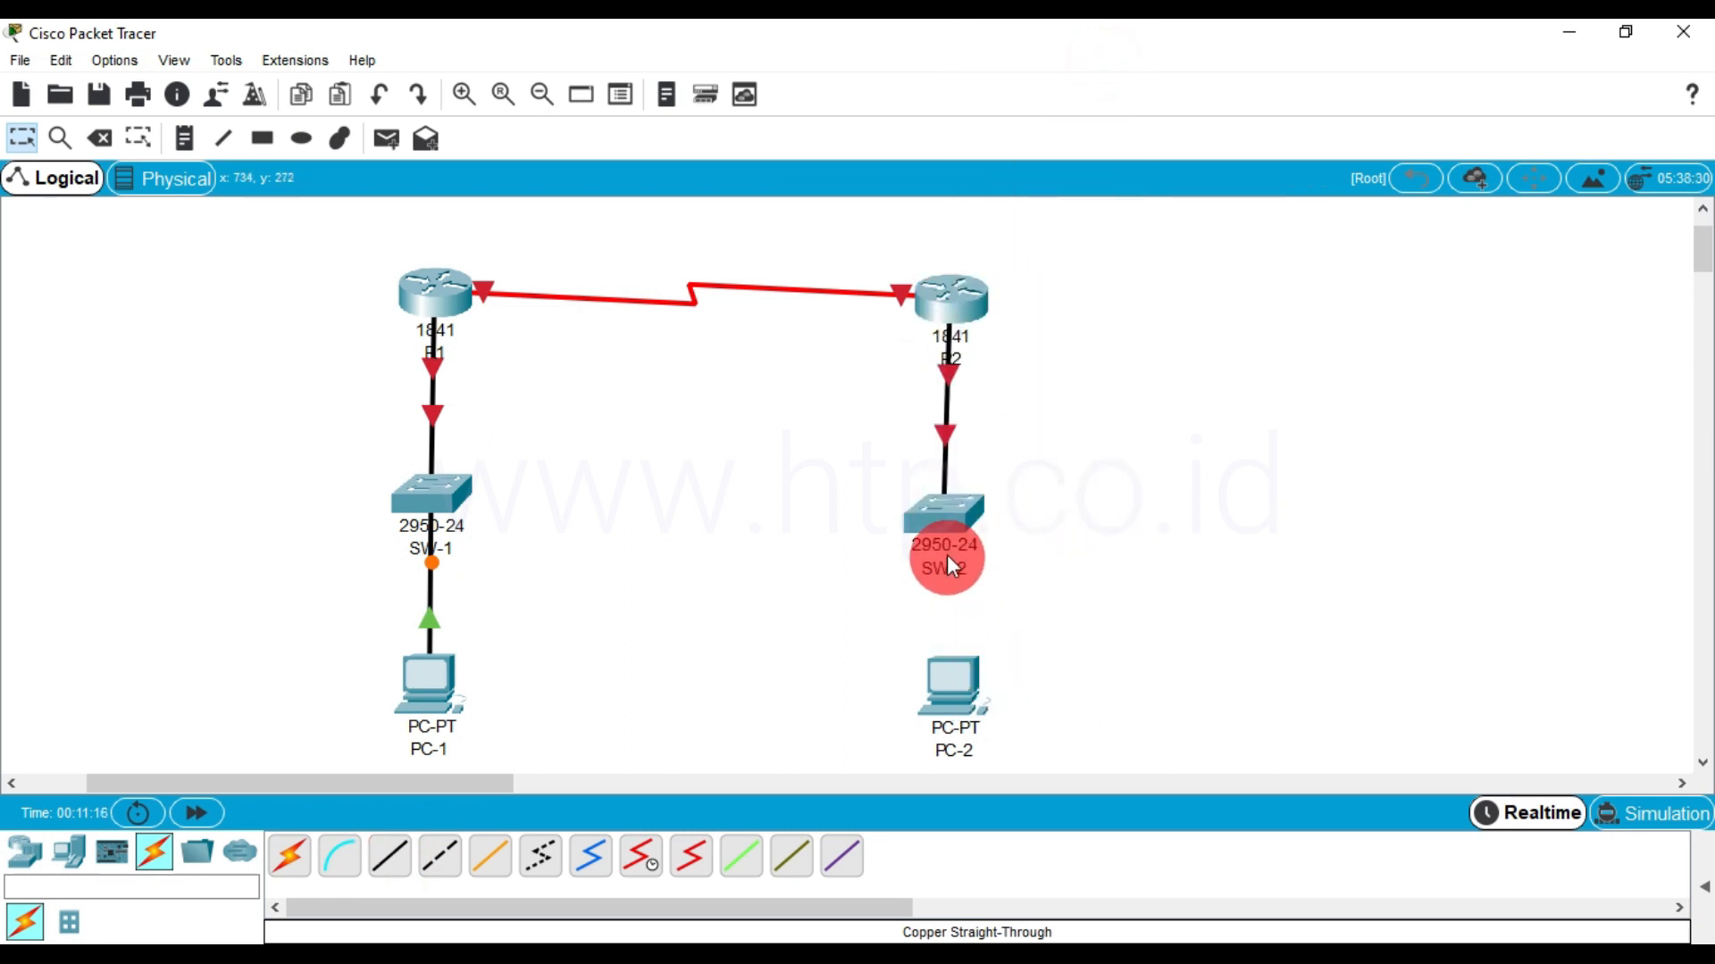
left_click_drag(946, 527, 955, 523)
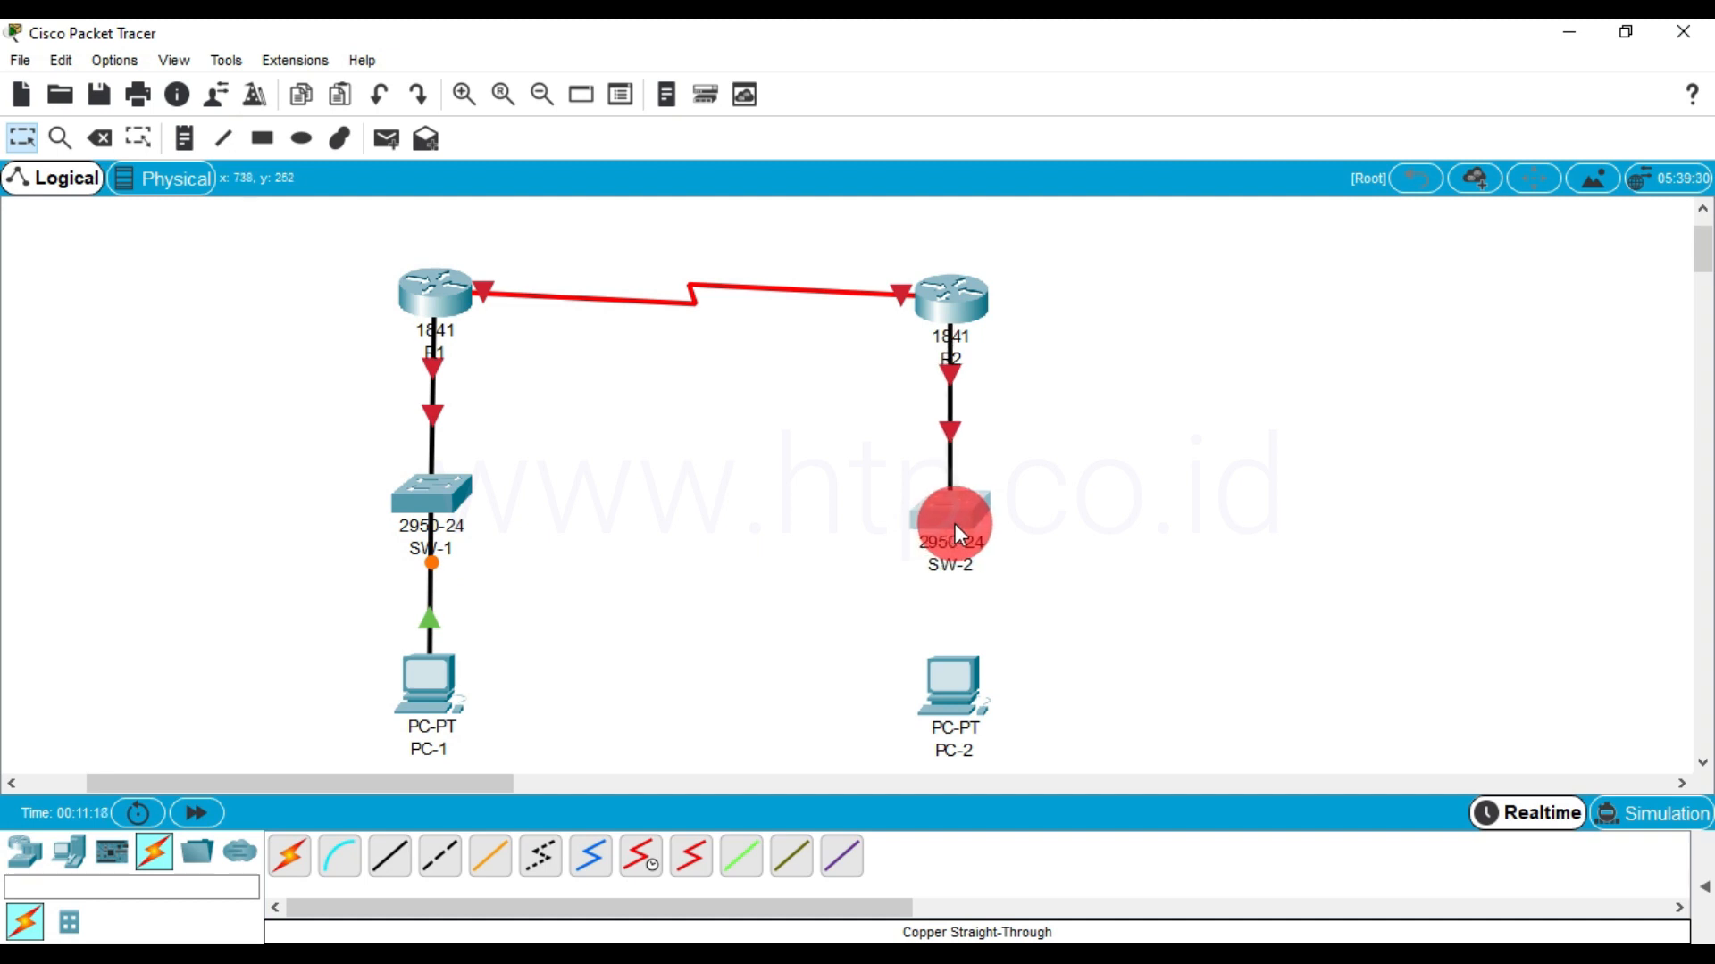
Connect PC-2 FastEthernet0 to SW-2 FastEthernet0/2 with a copper straight-through cable
left_click(955, 676)
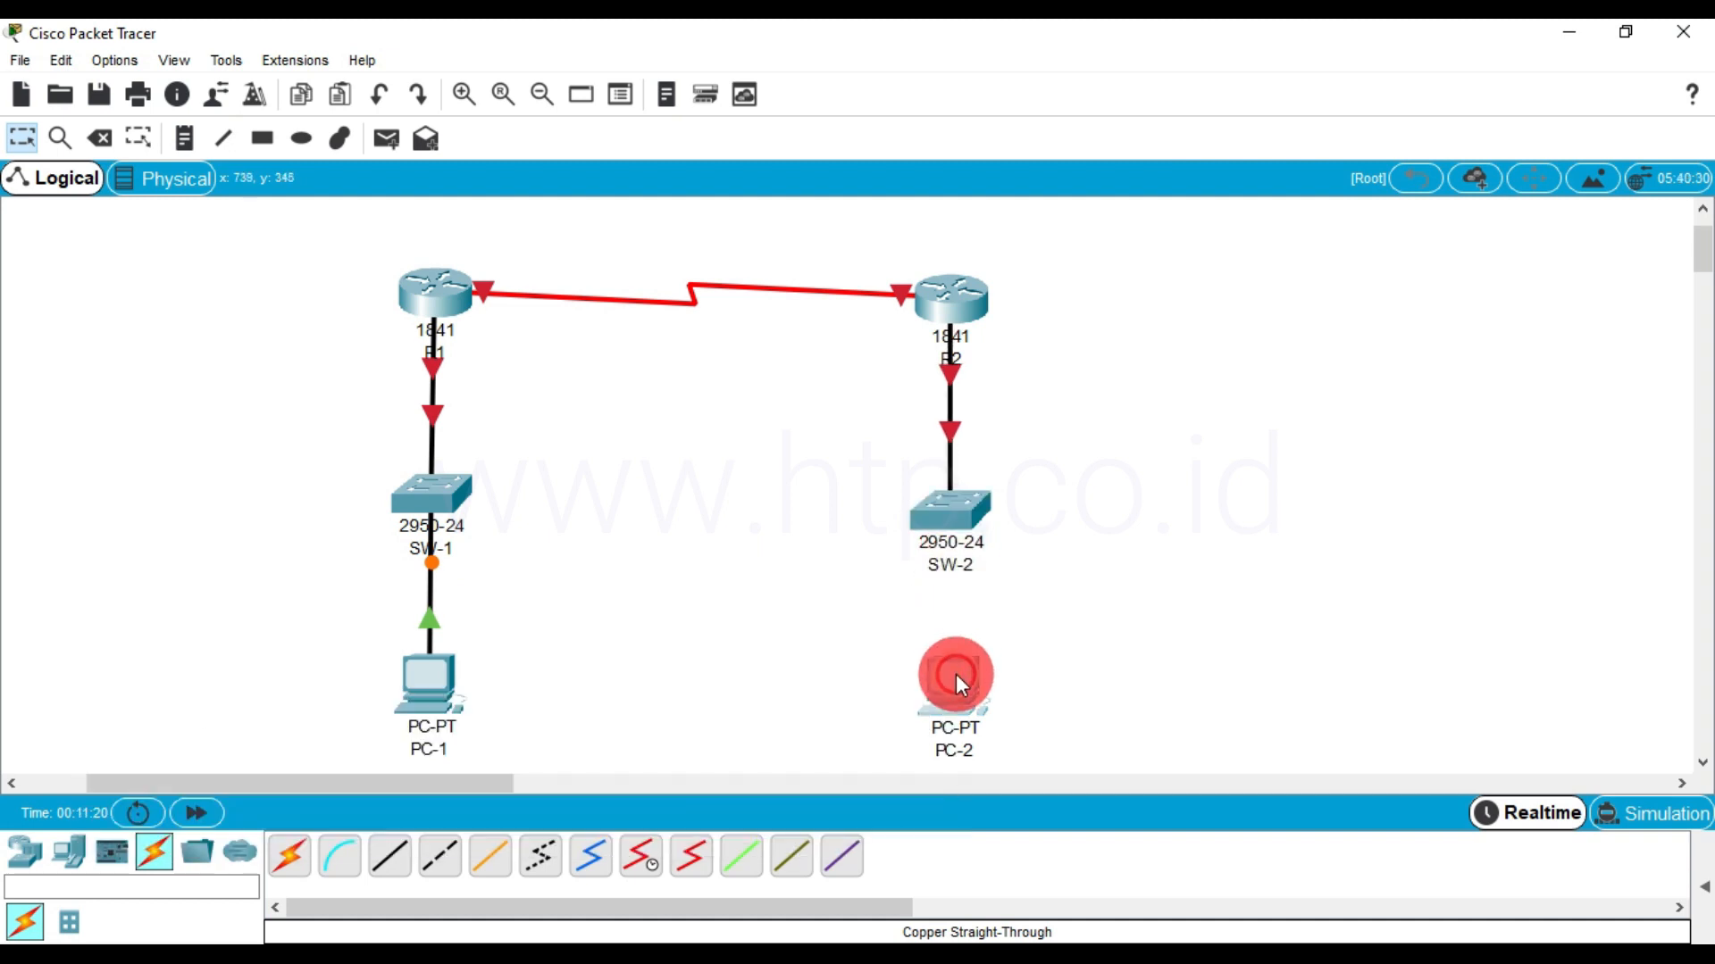
left_click(1179, 140)
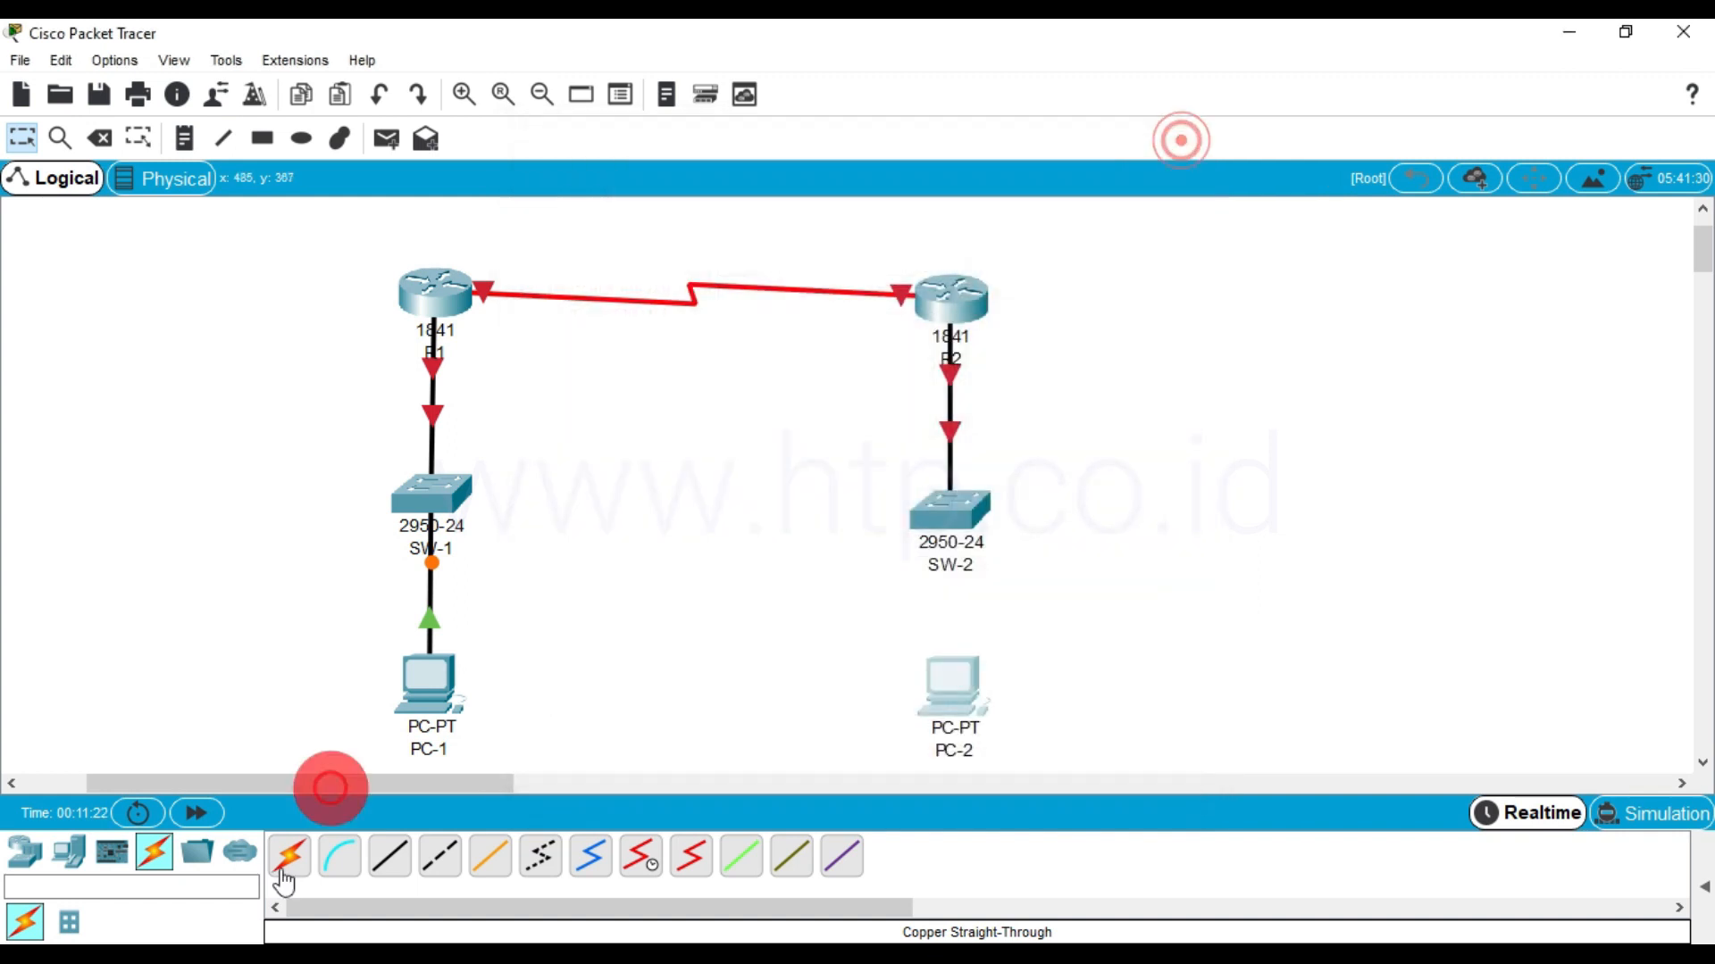
left_click(382, 868)
left_click(956, 690)
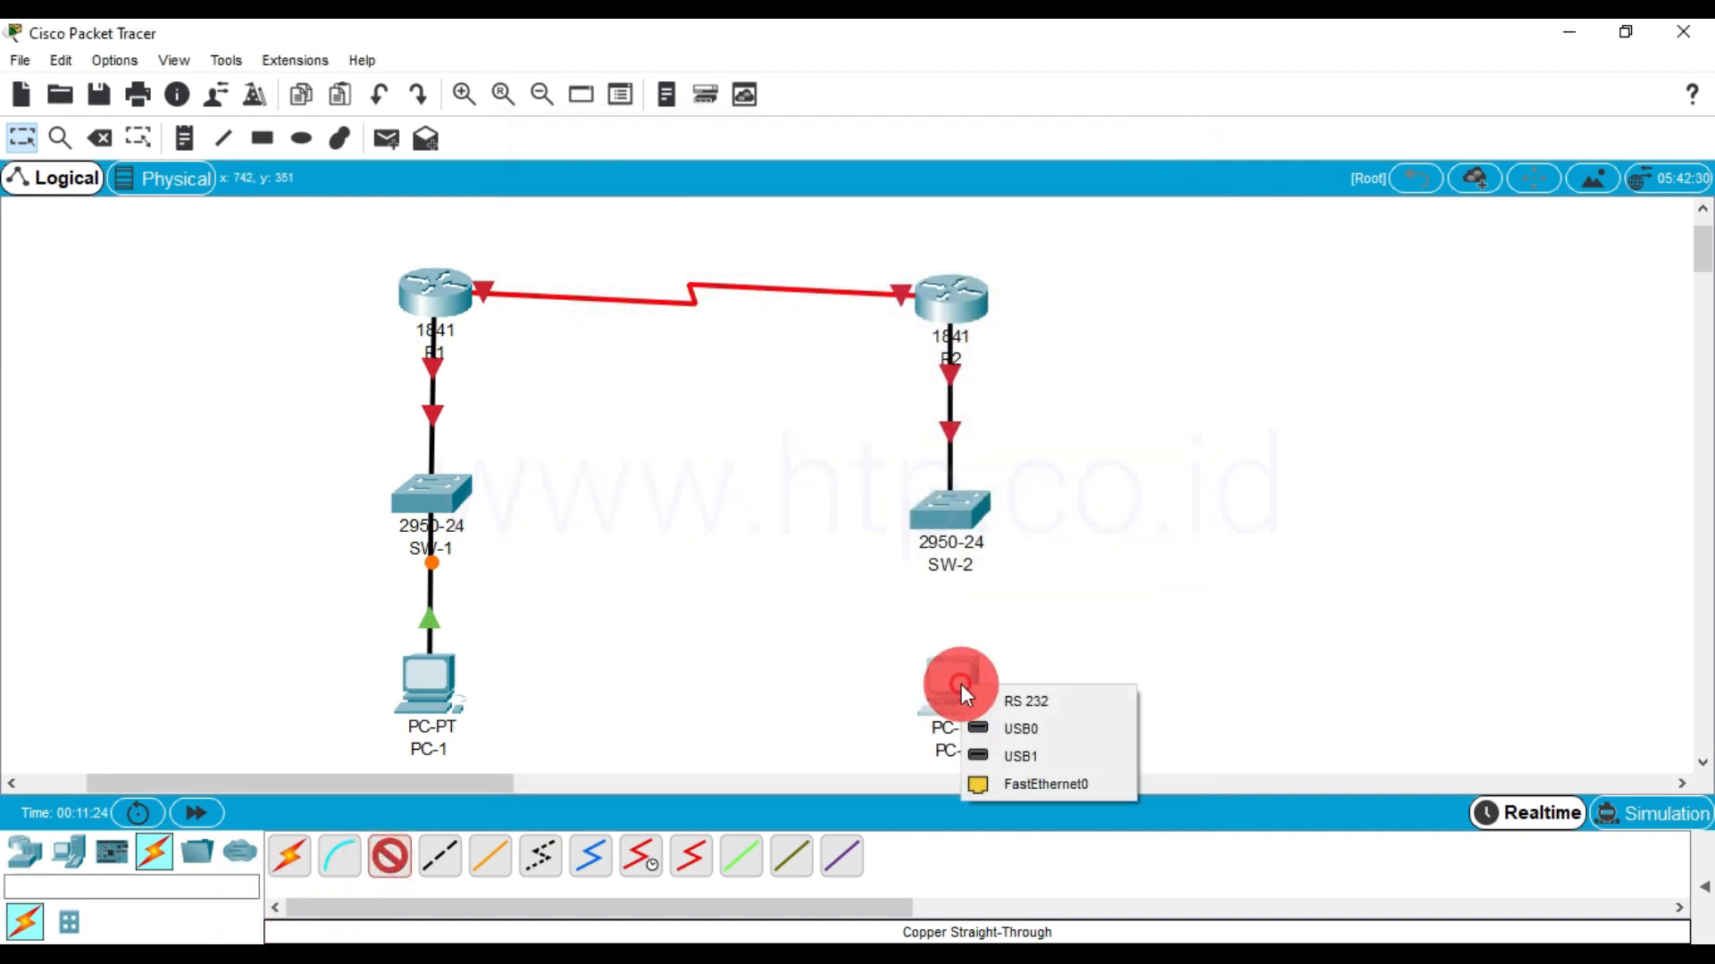
left_click(987, 776)
left_click(950, 509)
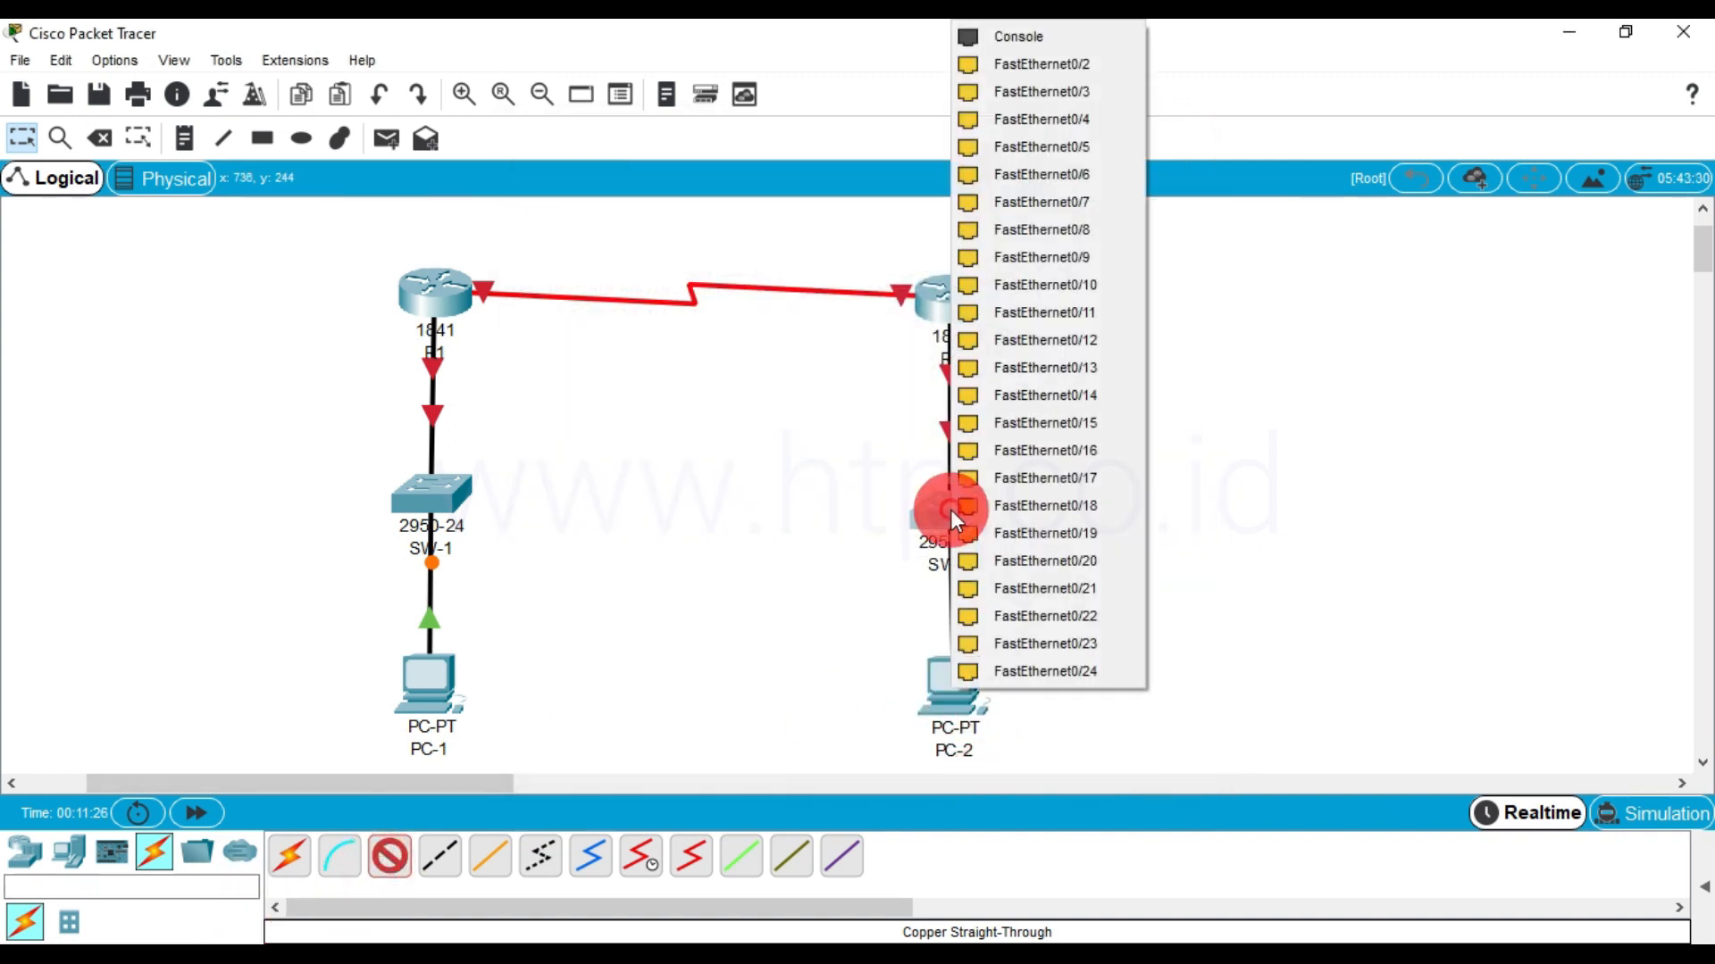
left_click(1091, 72)
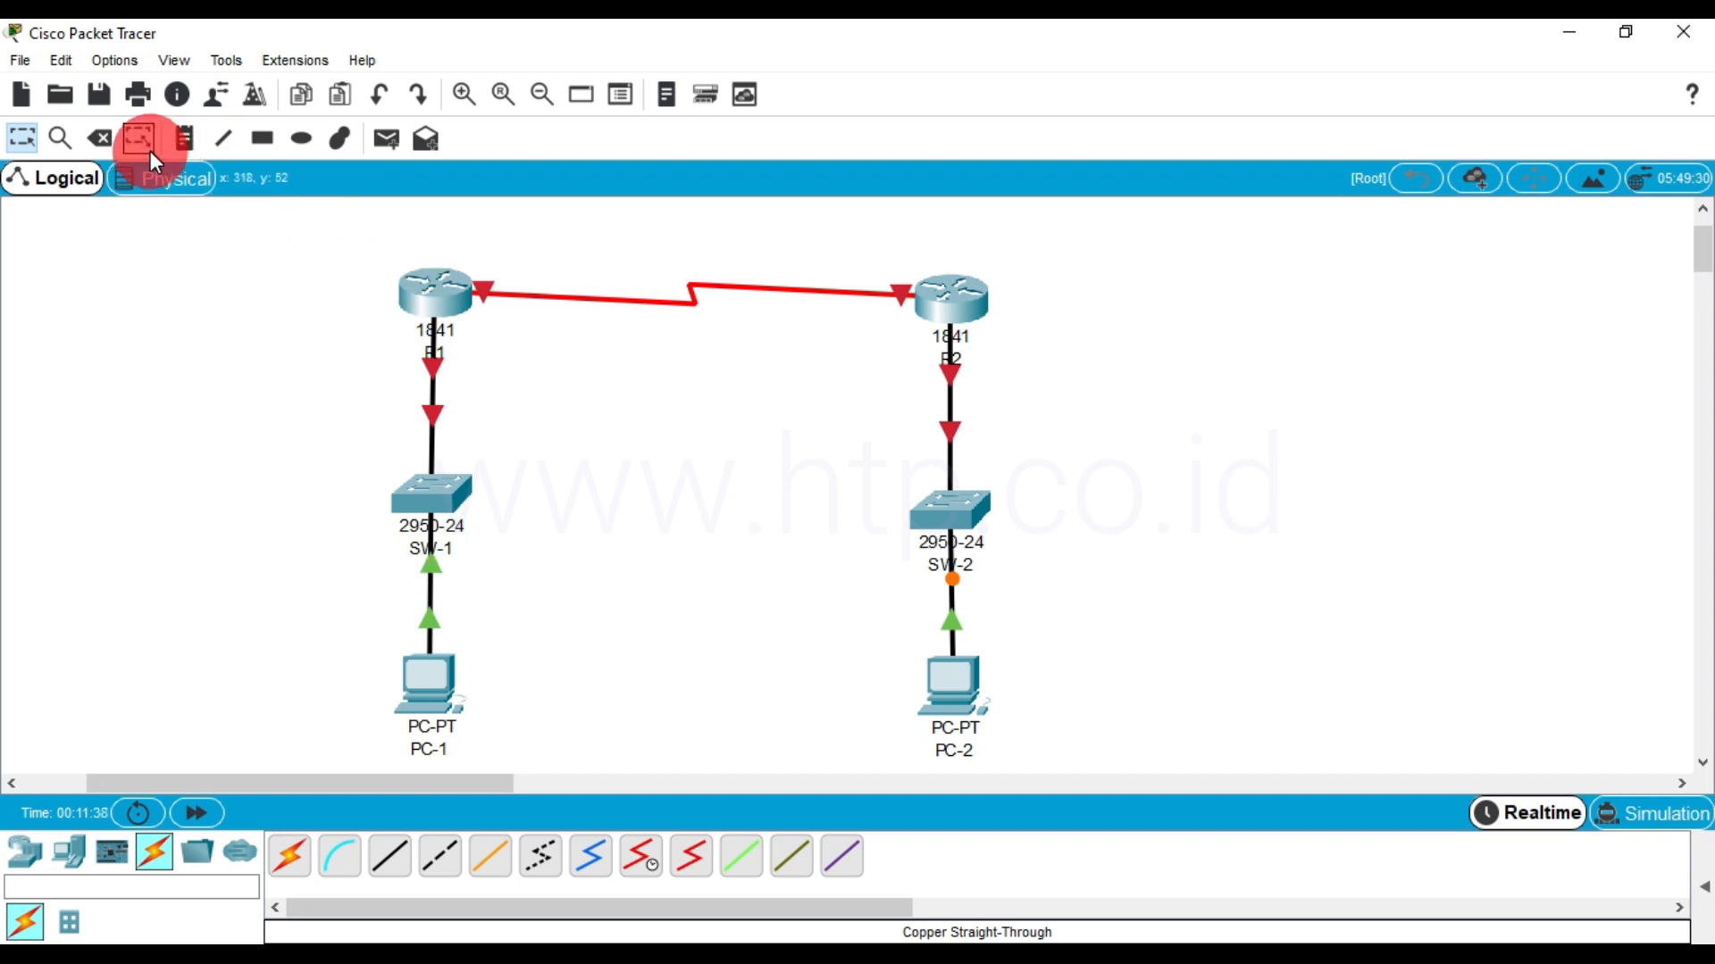
Add a note reading 12::/64 above the serial link between R1 and R2
left_click(179, 141)
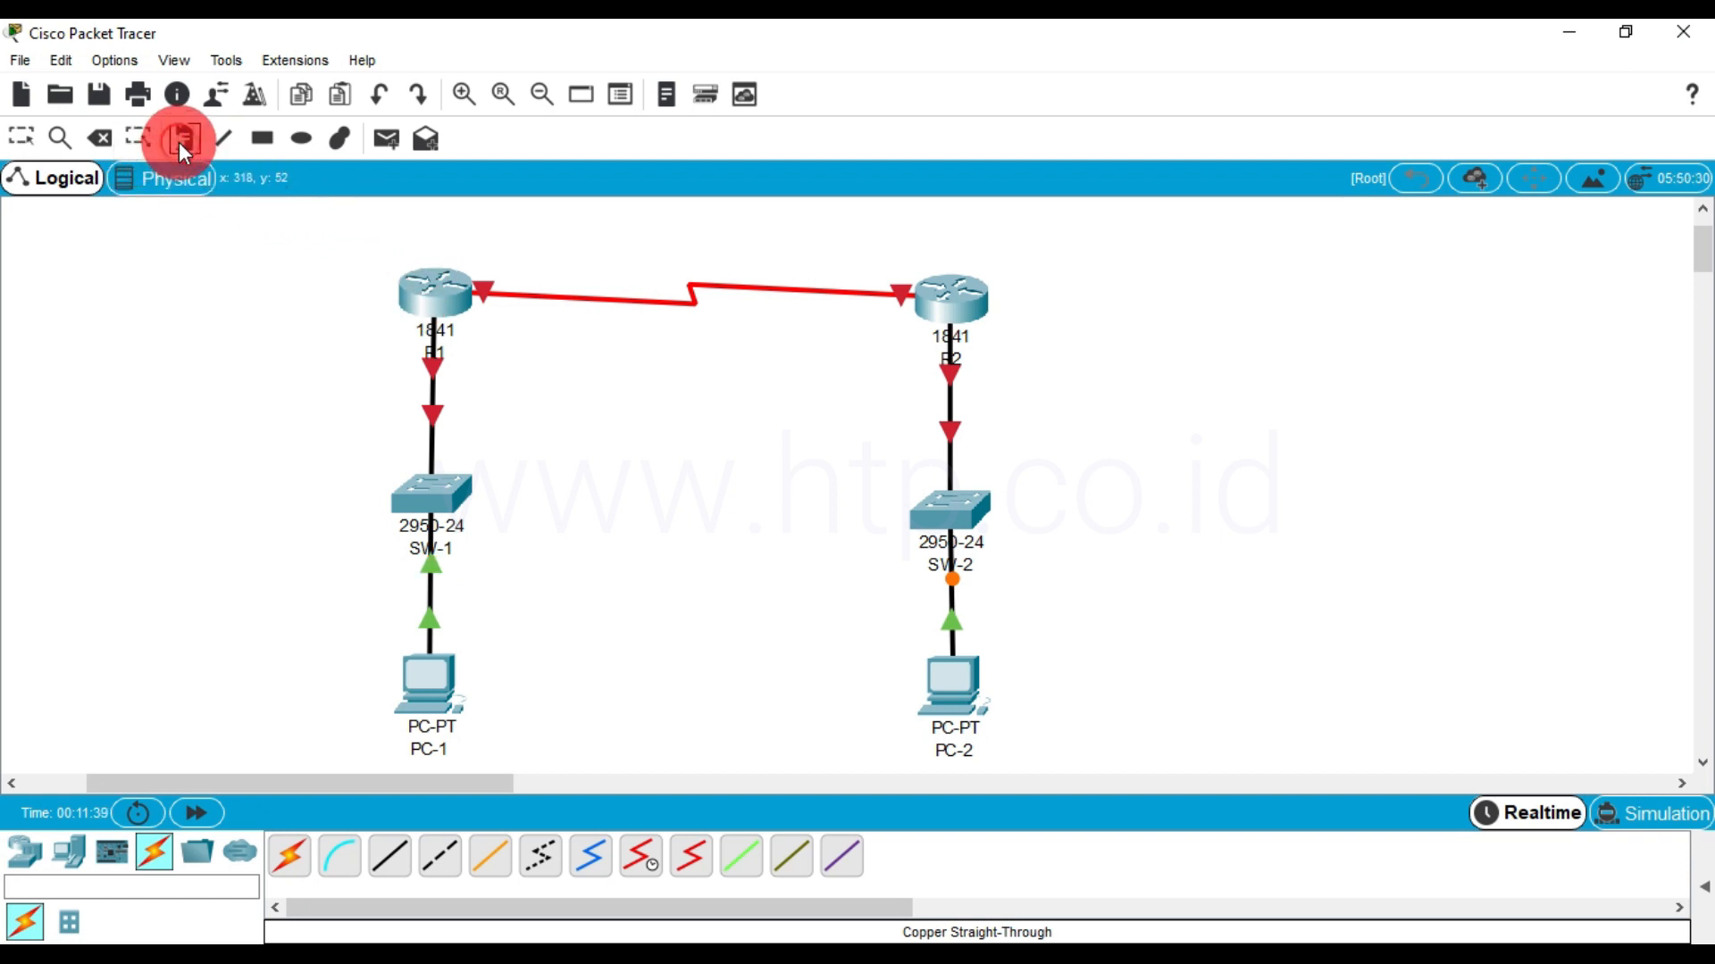
left_click(639, 257)
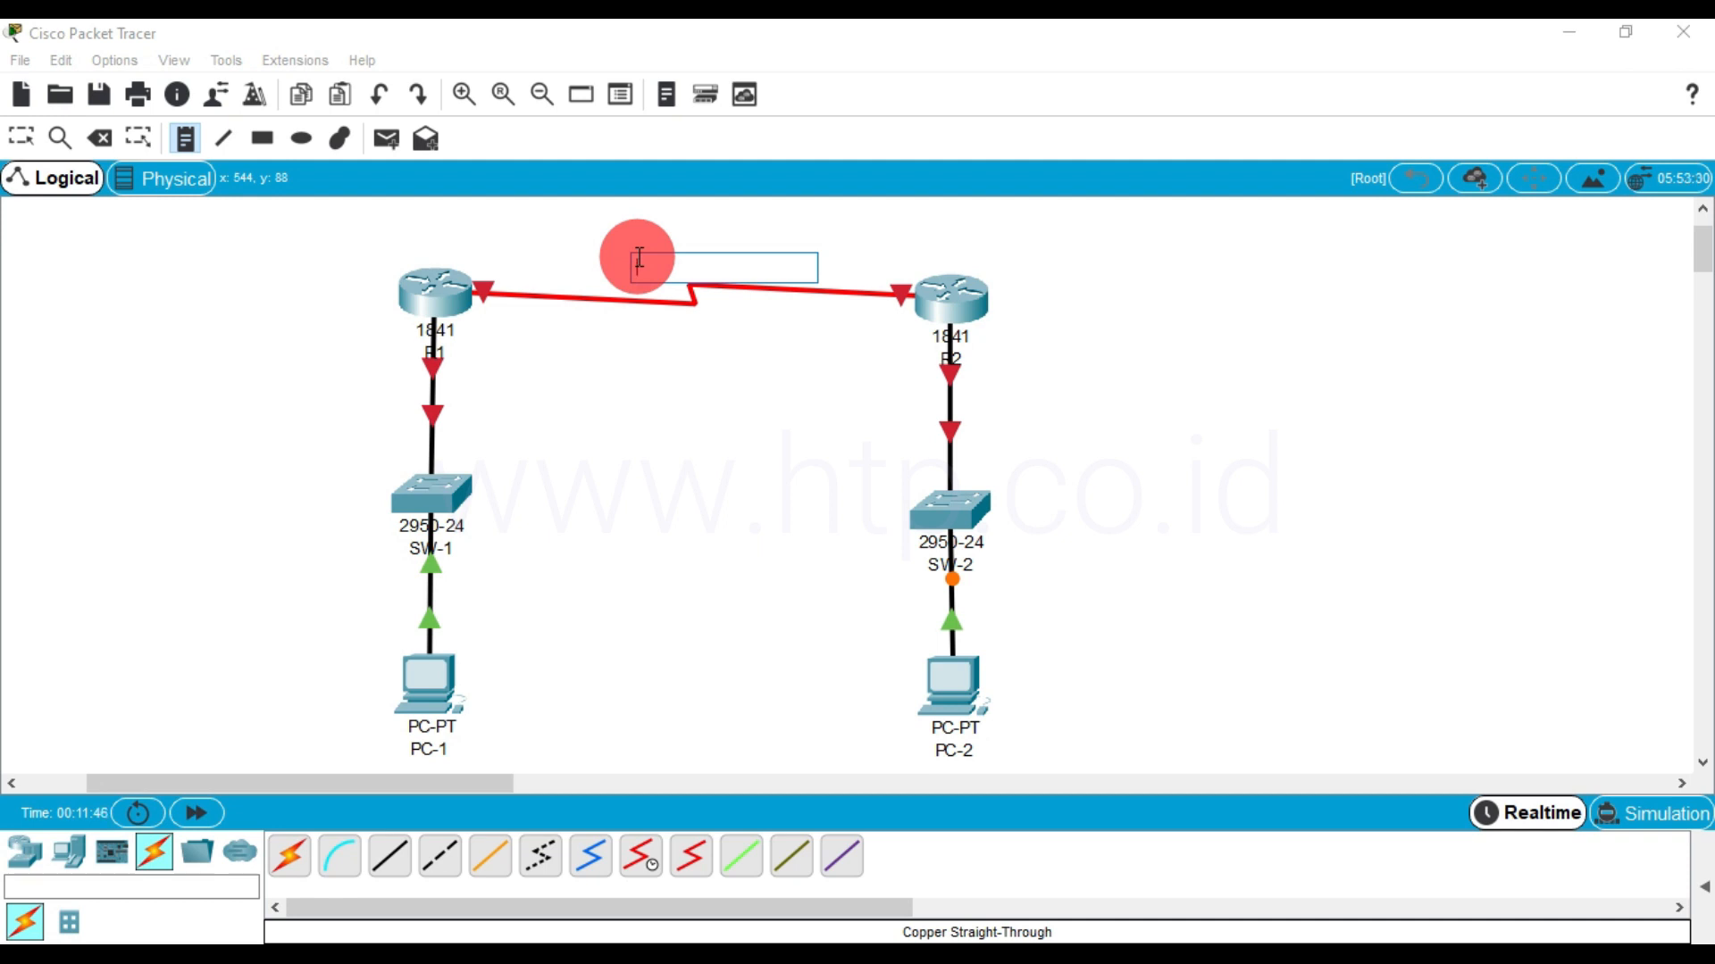
type("12::")
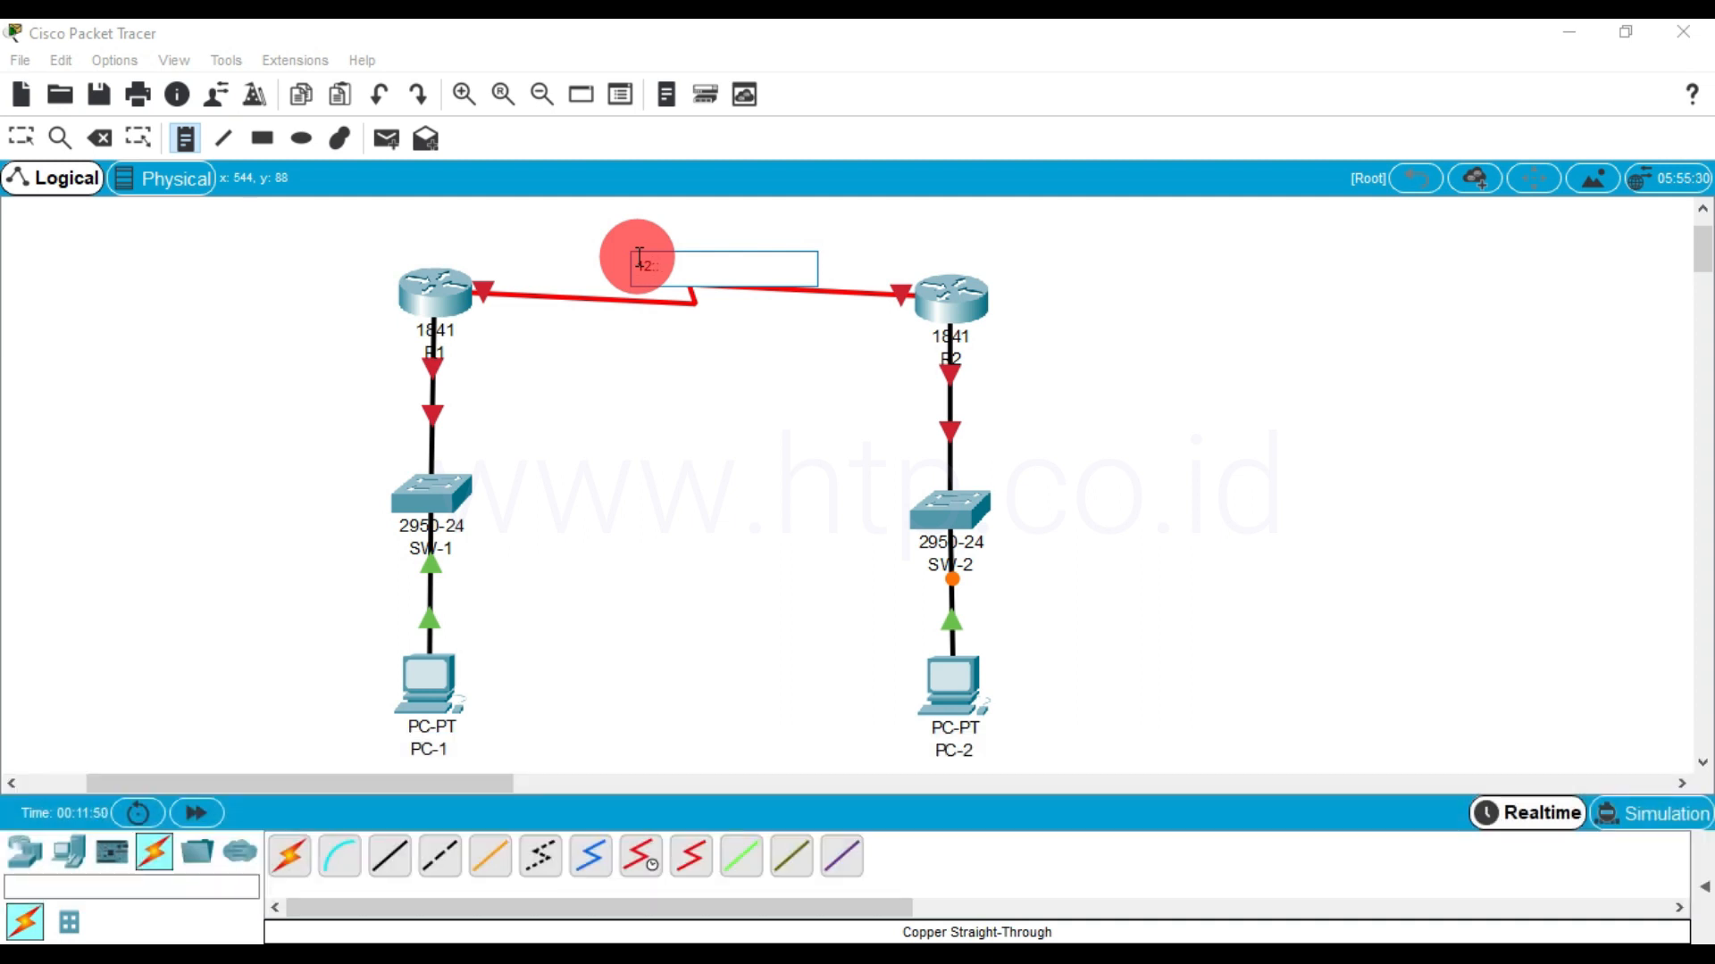
type("/6")
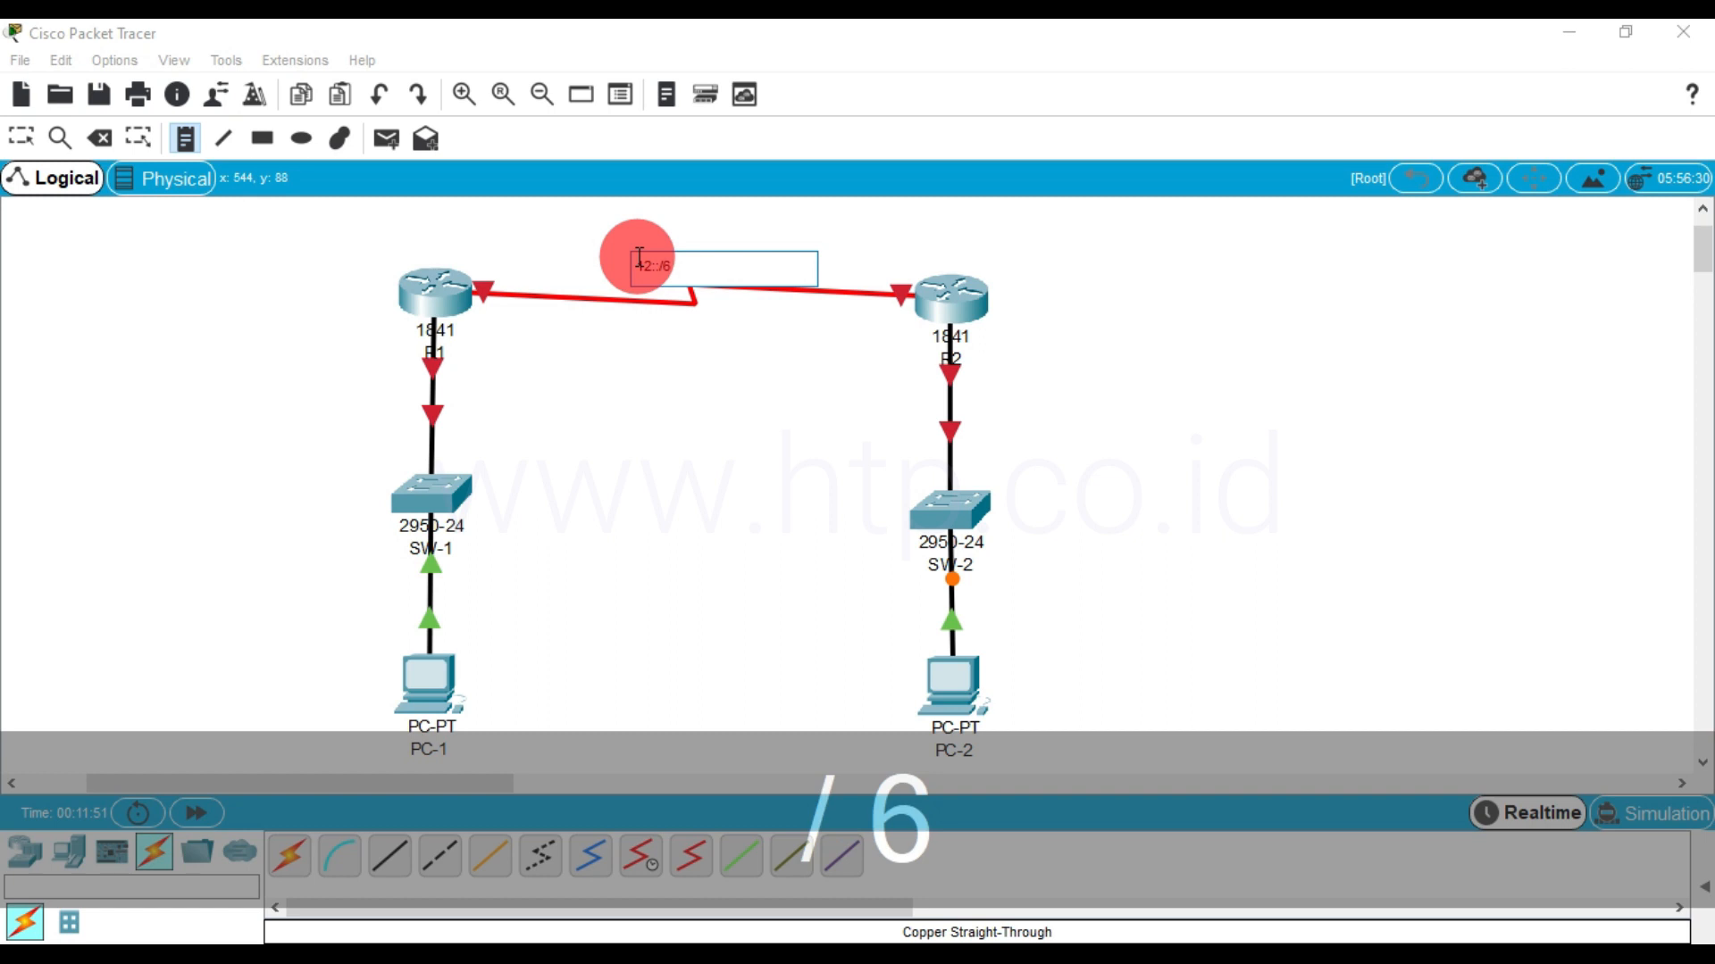
type("4")
left_click(697, 373)
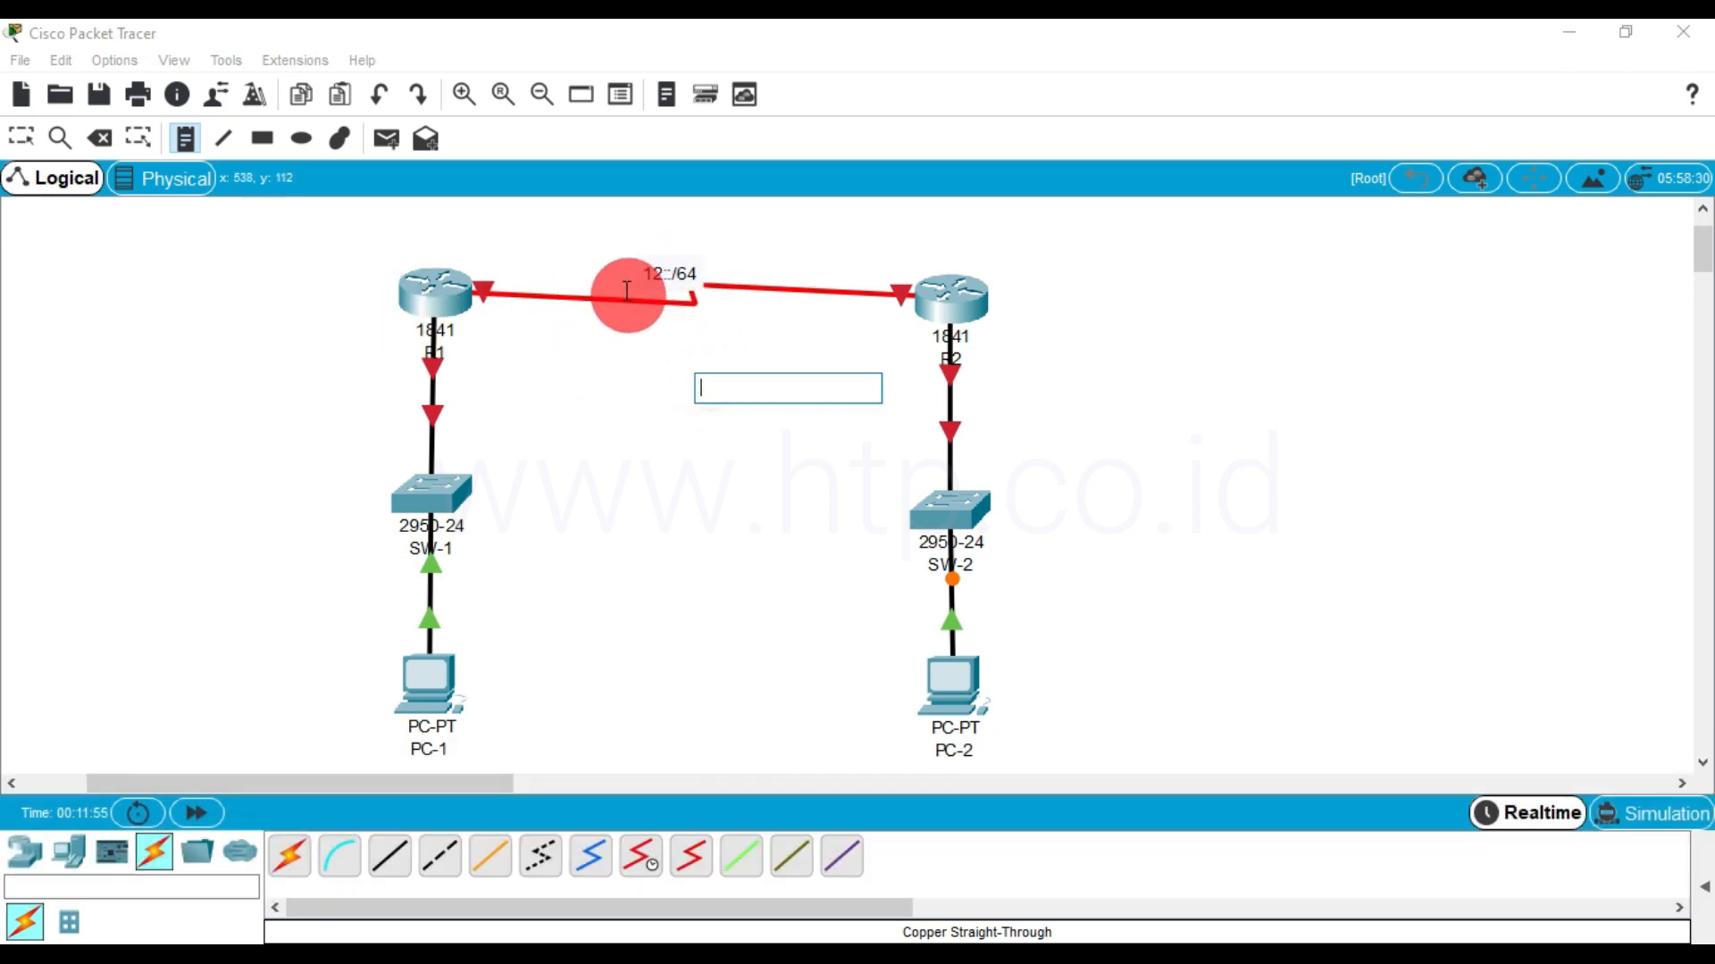
Label the serial link's ends with the notes :1 beside R1 and :2 beside R2
left_click(485, 267)
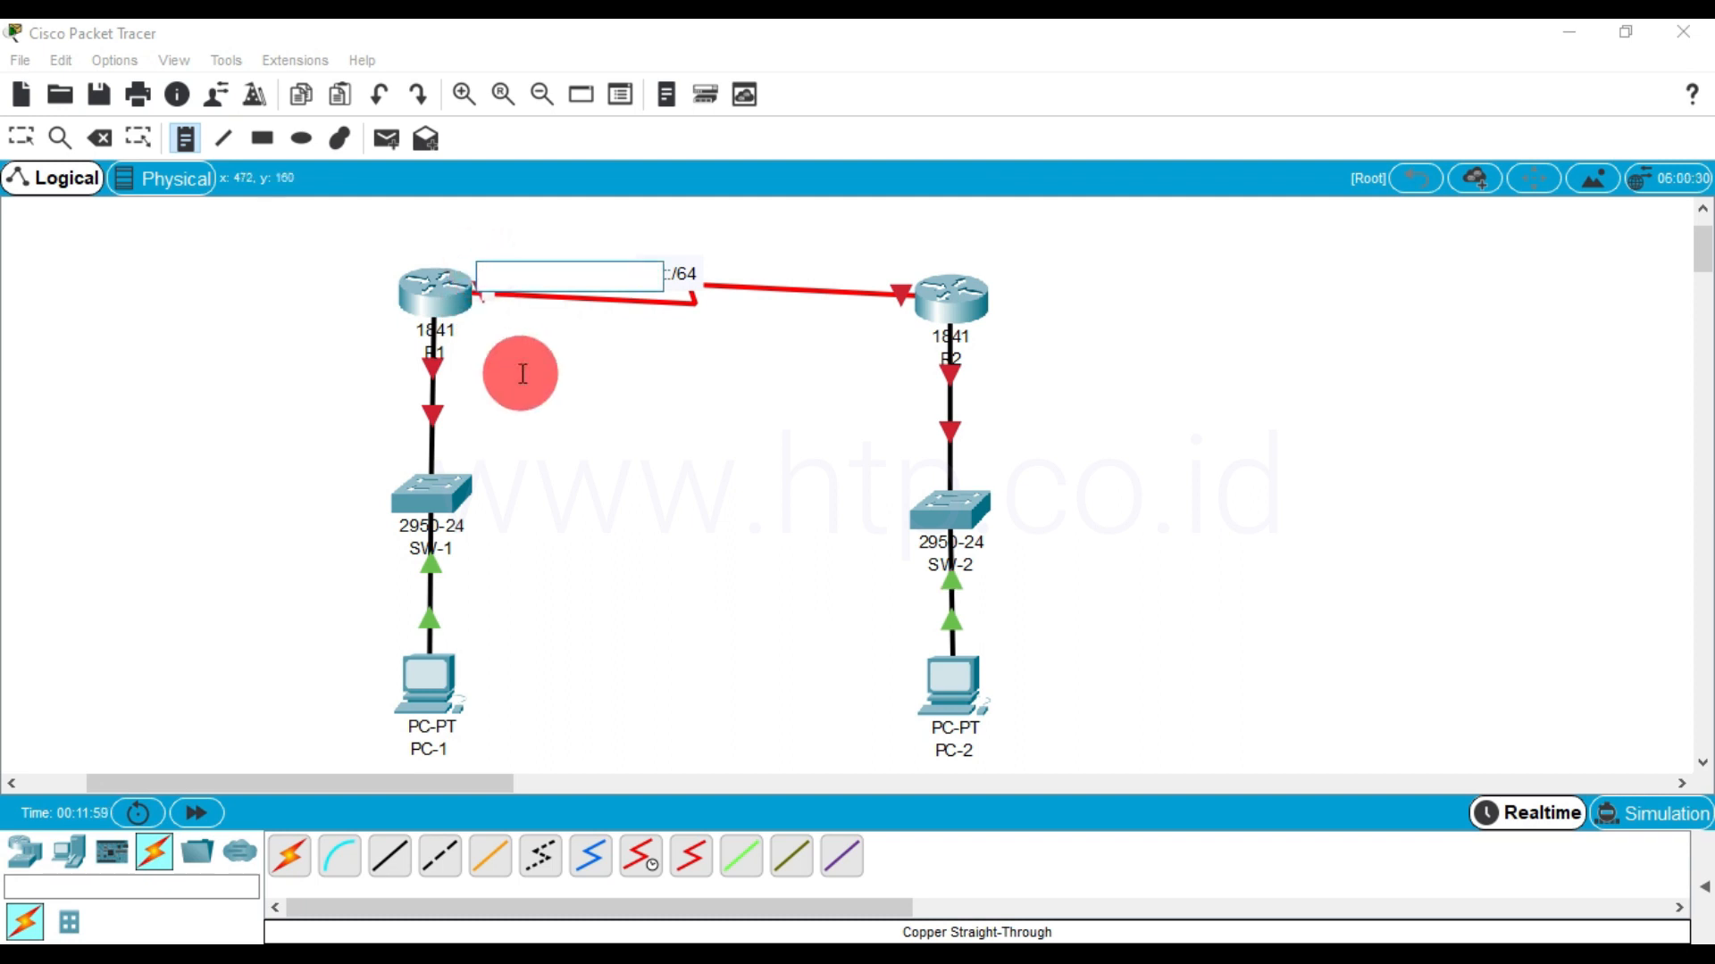
type(":")
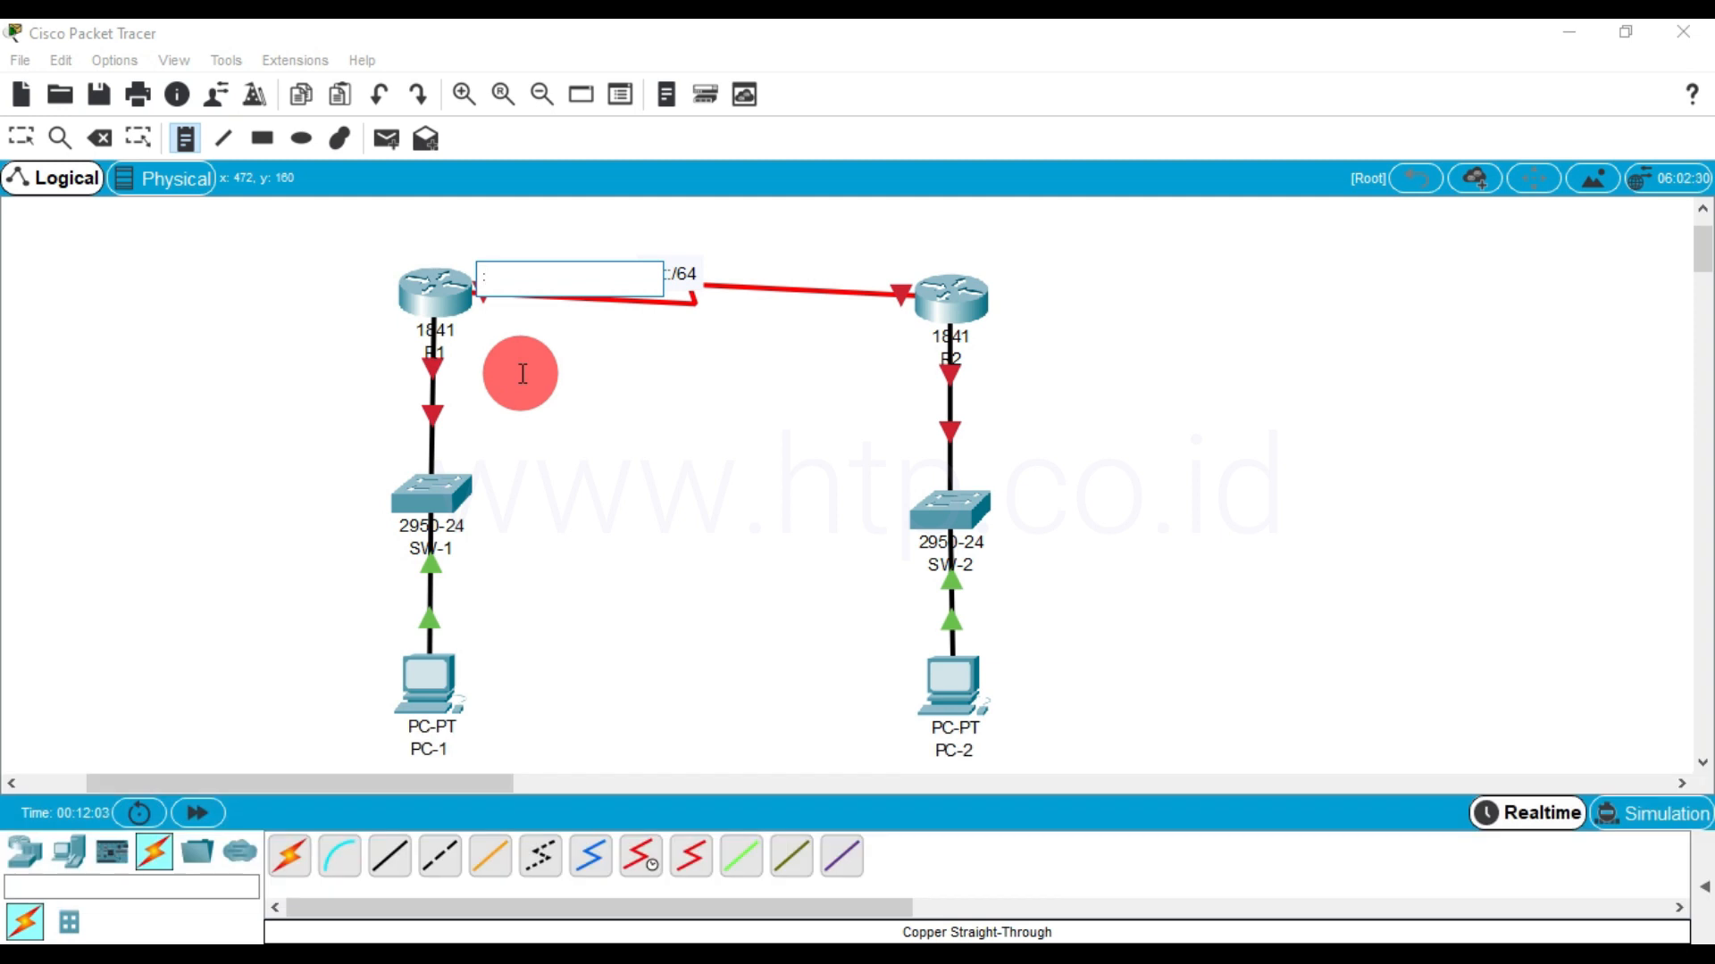
type("1")
left_click(863, 273)
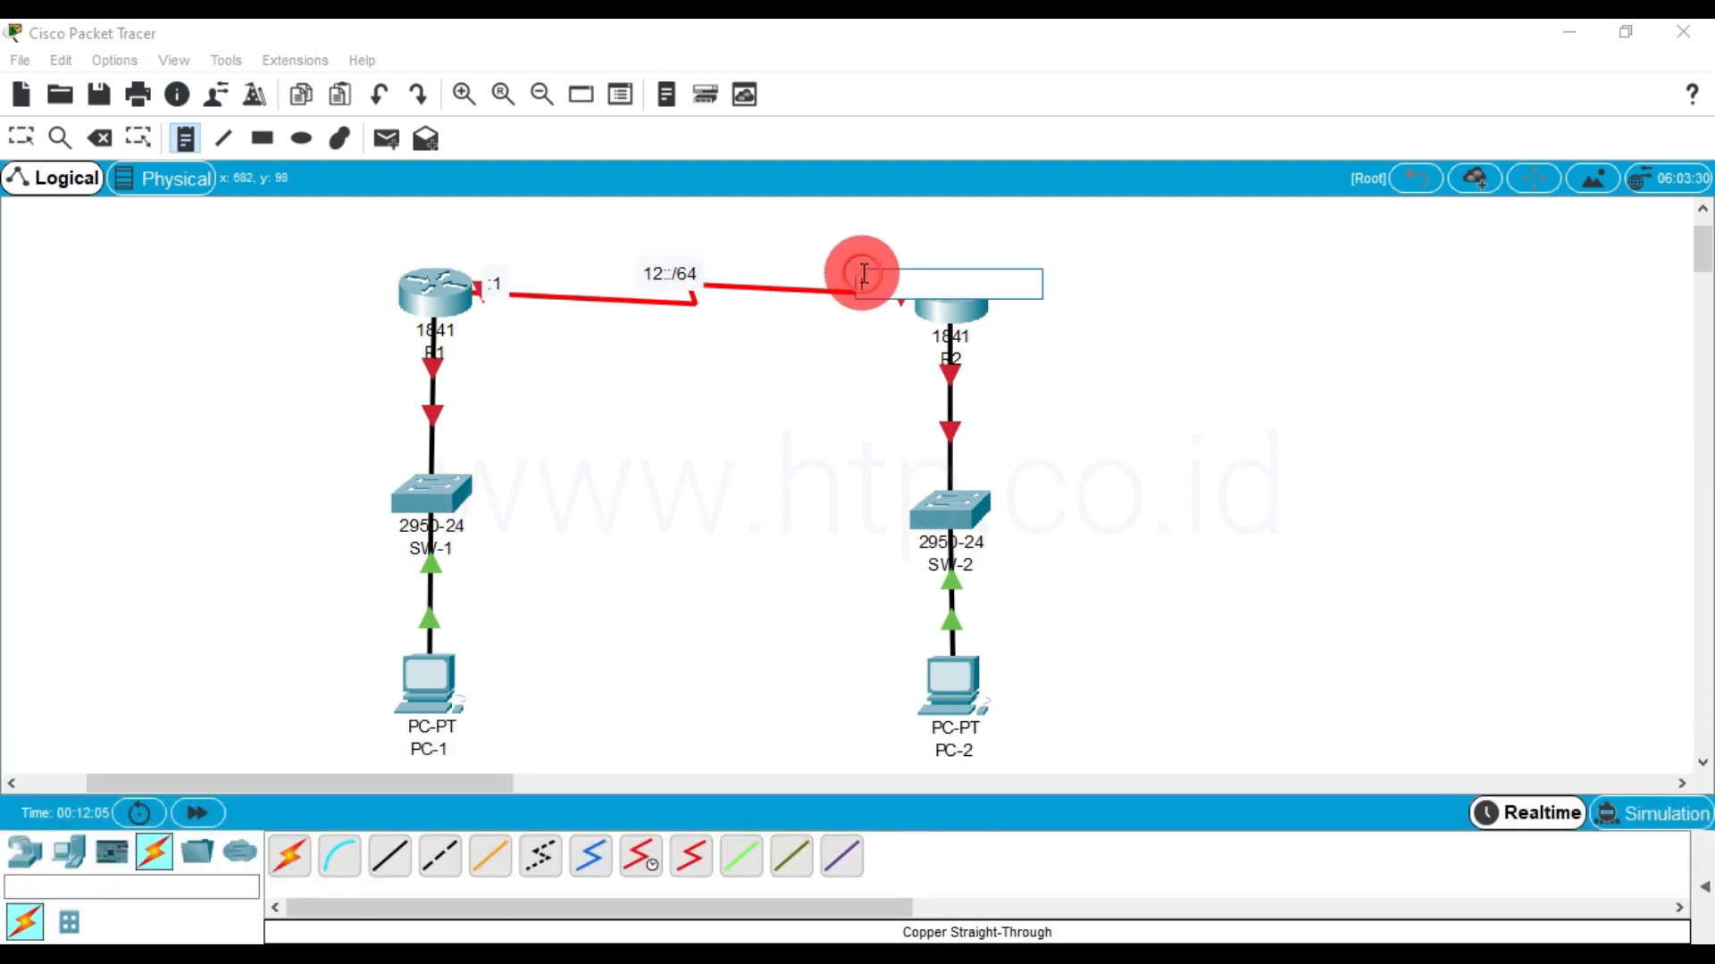
type(":2")
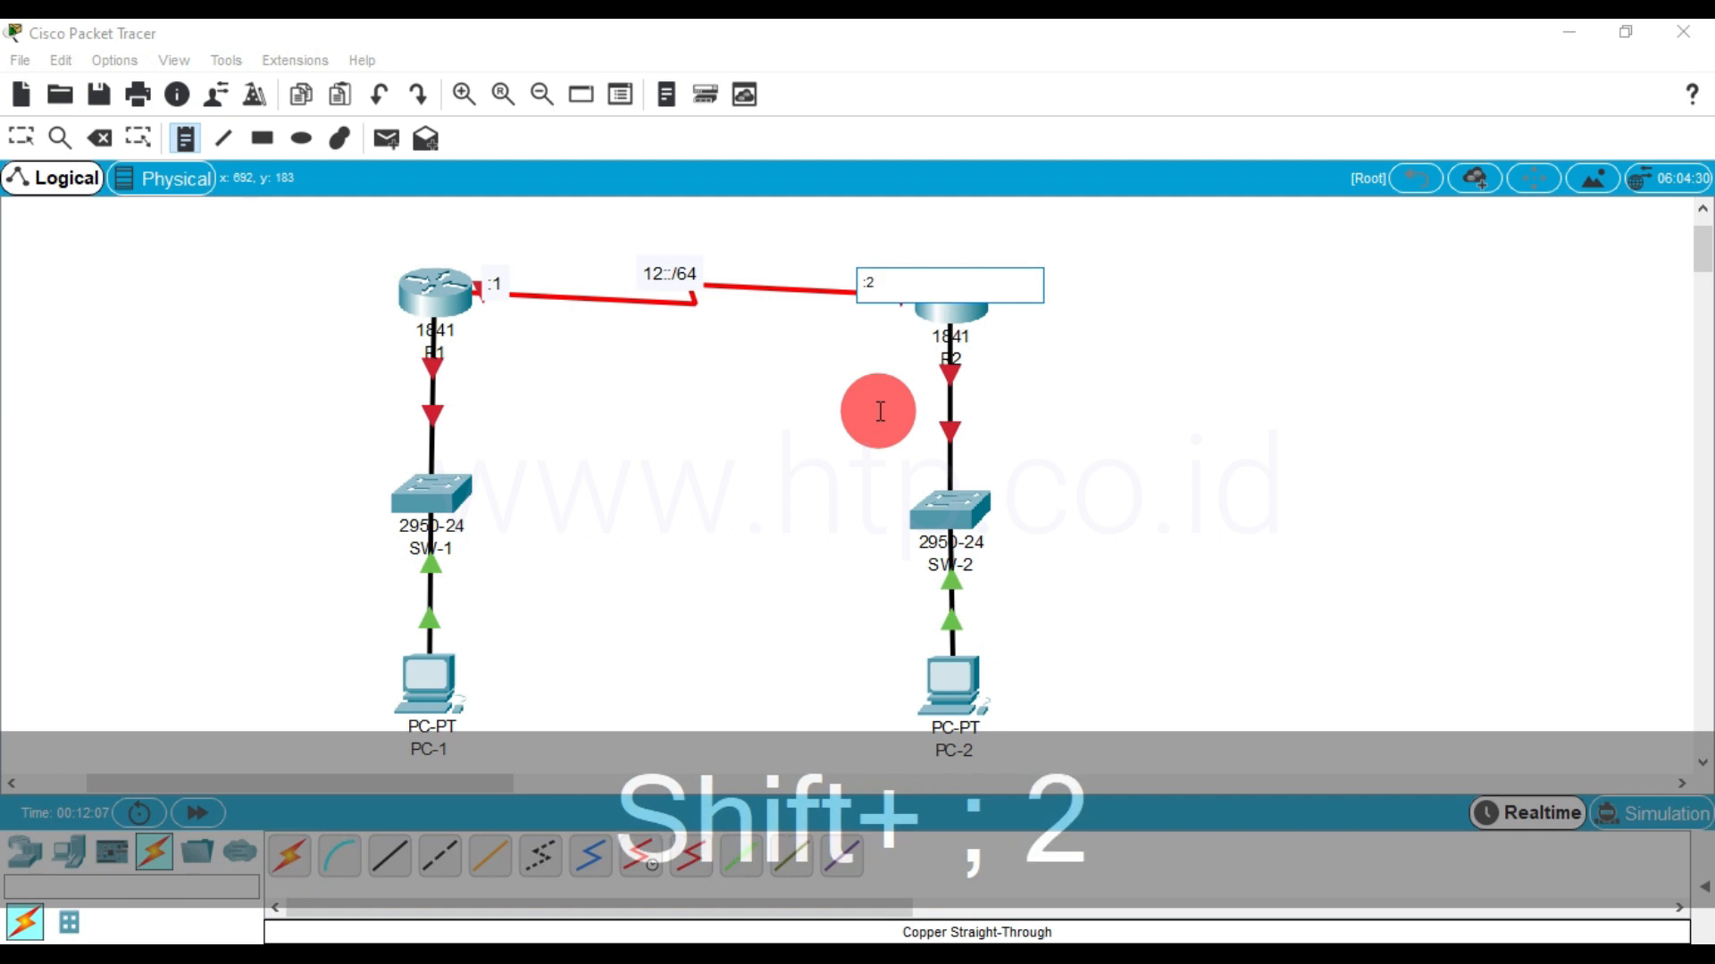
Add a note reading 10::/64 beside SW-1
left_click(482, 496)
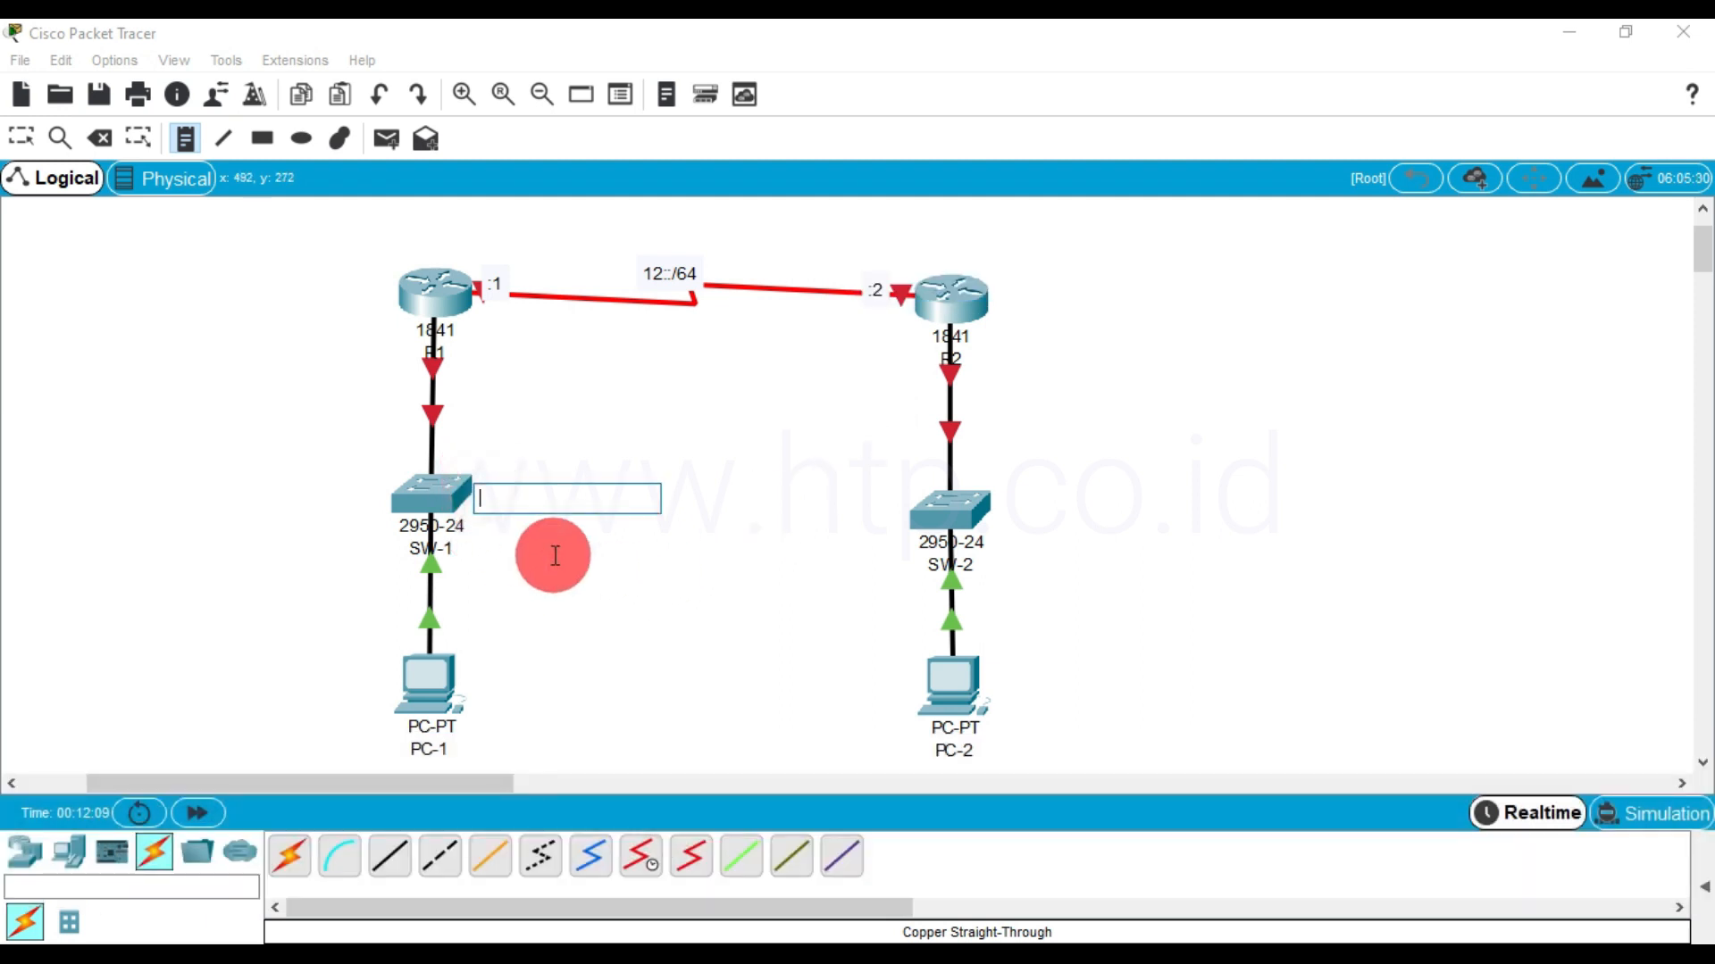
type("10::")
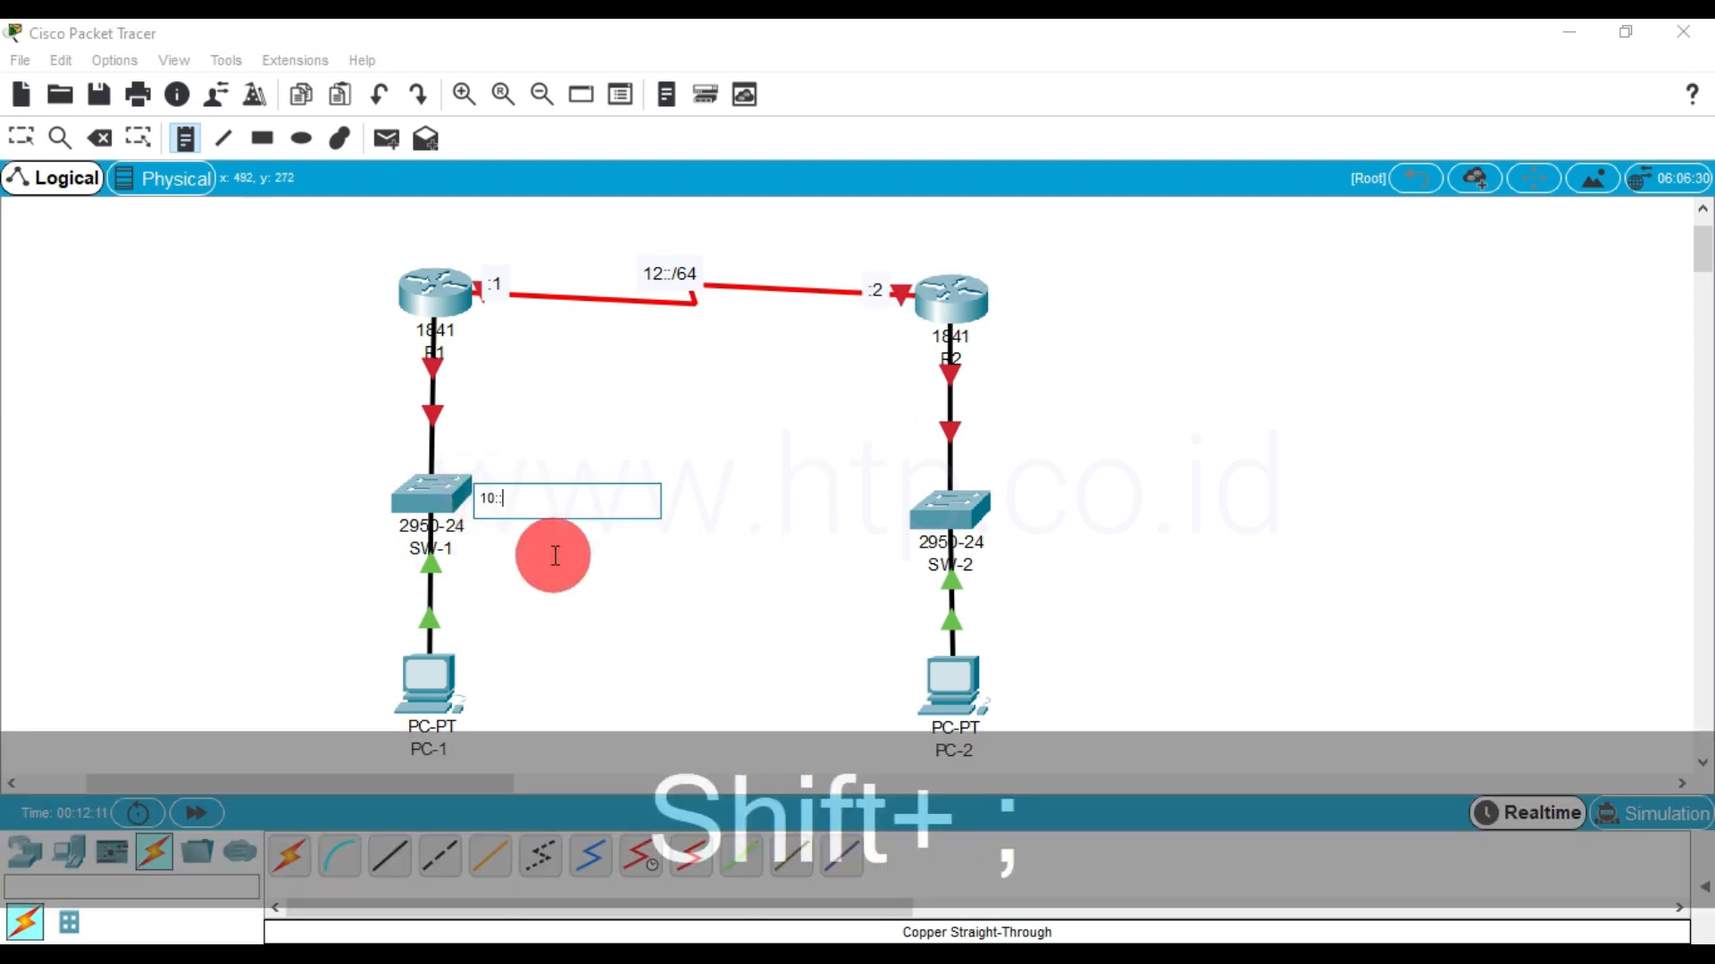
type("64")
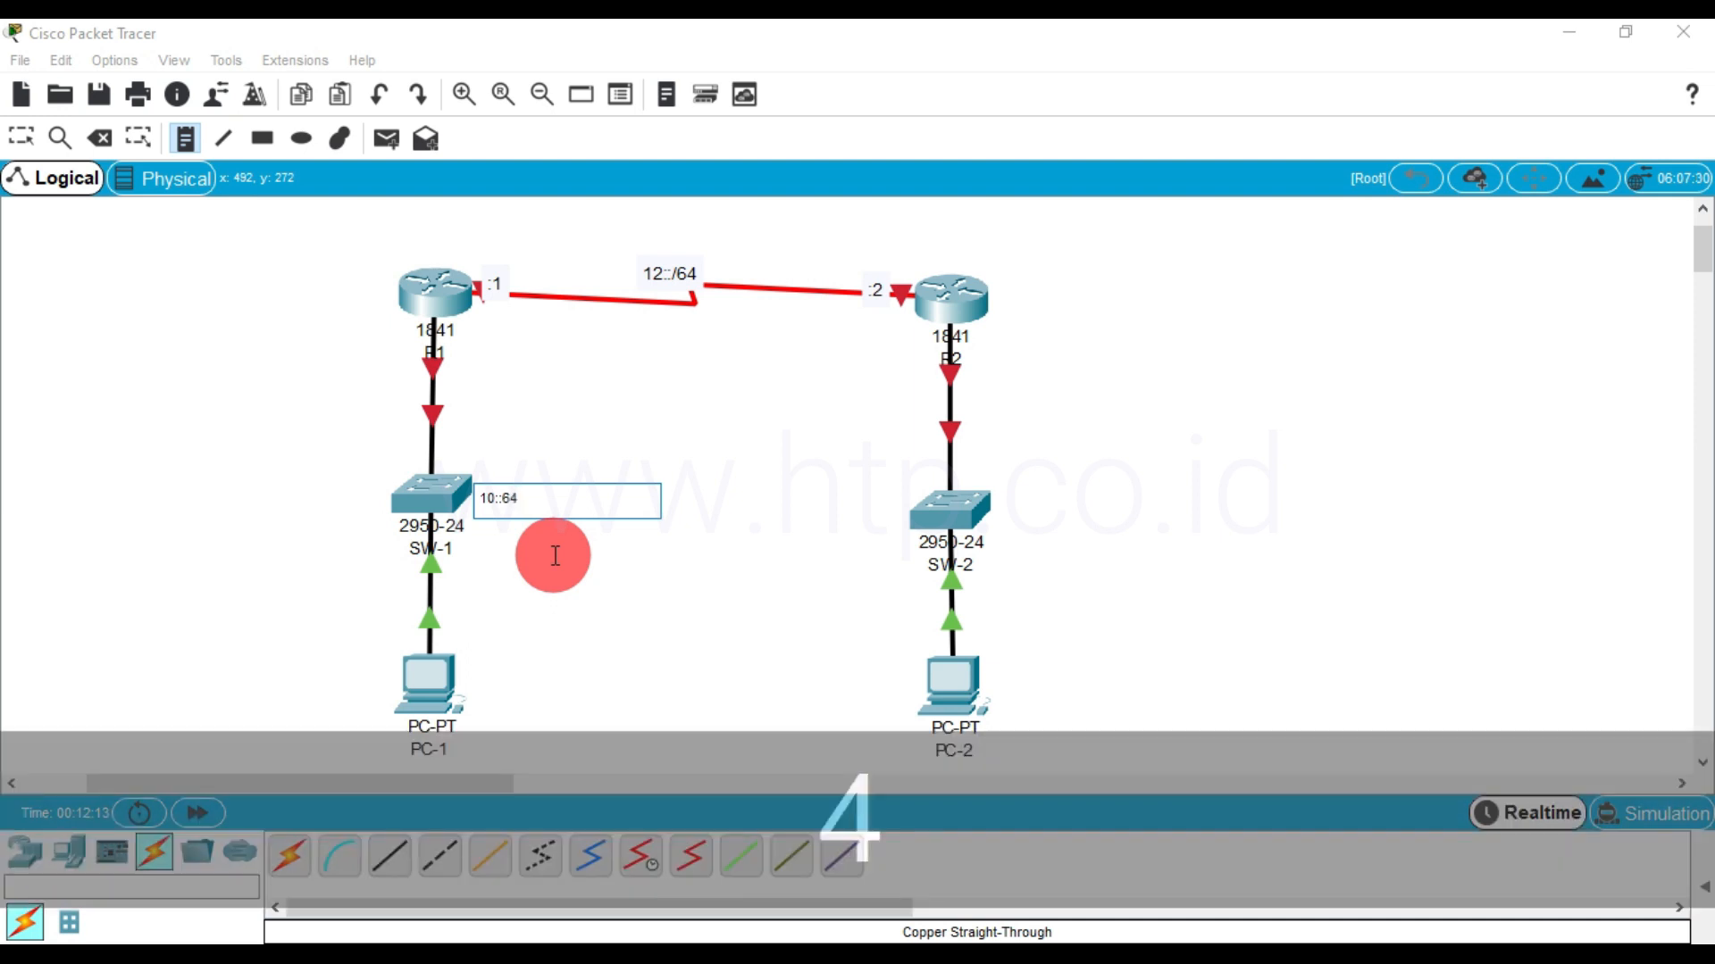
key("BackSpace")
key("BackSpace")
type("/")
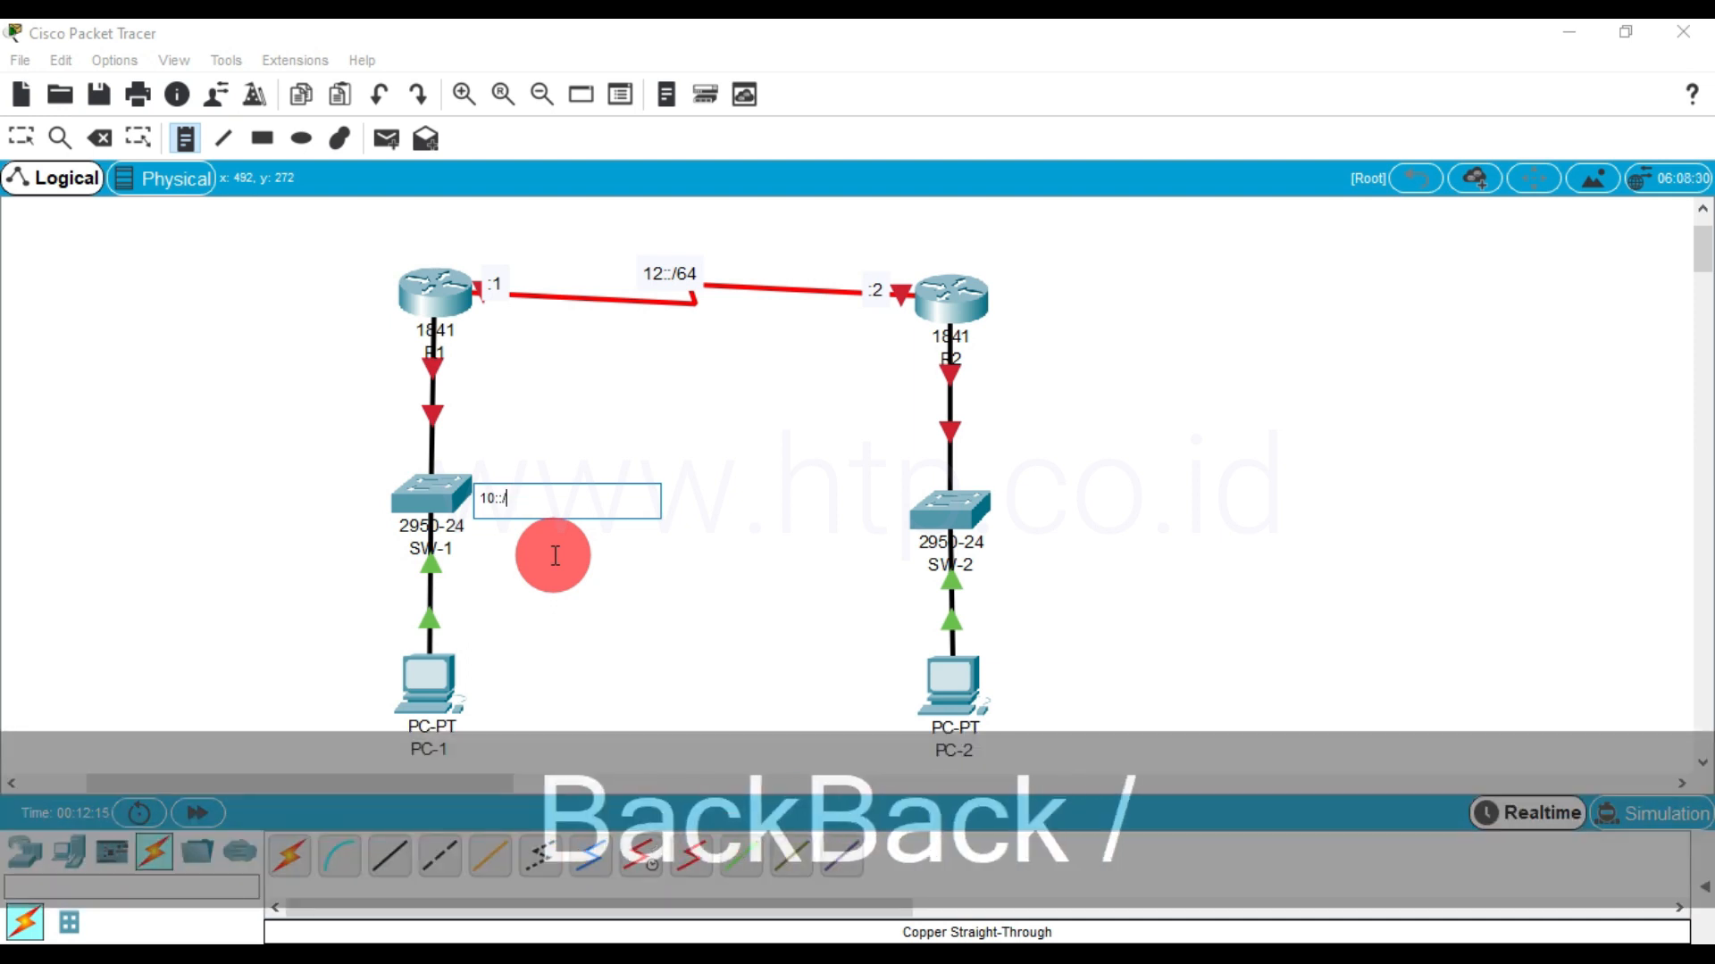
type("64")
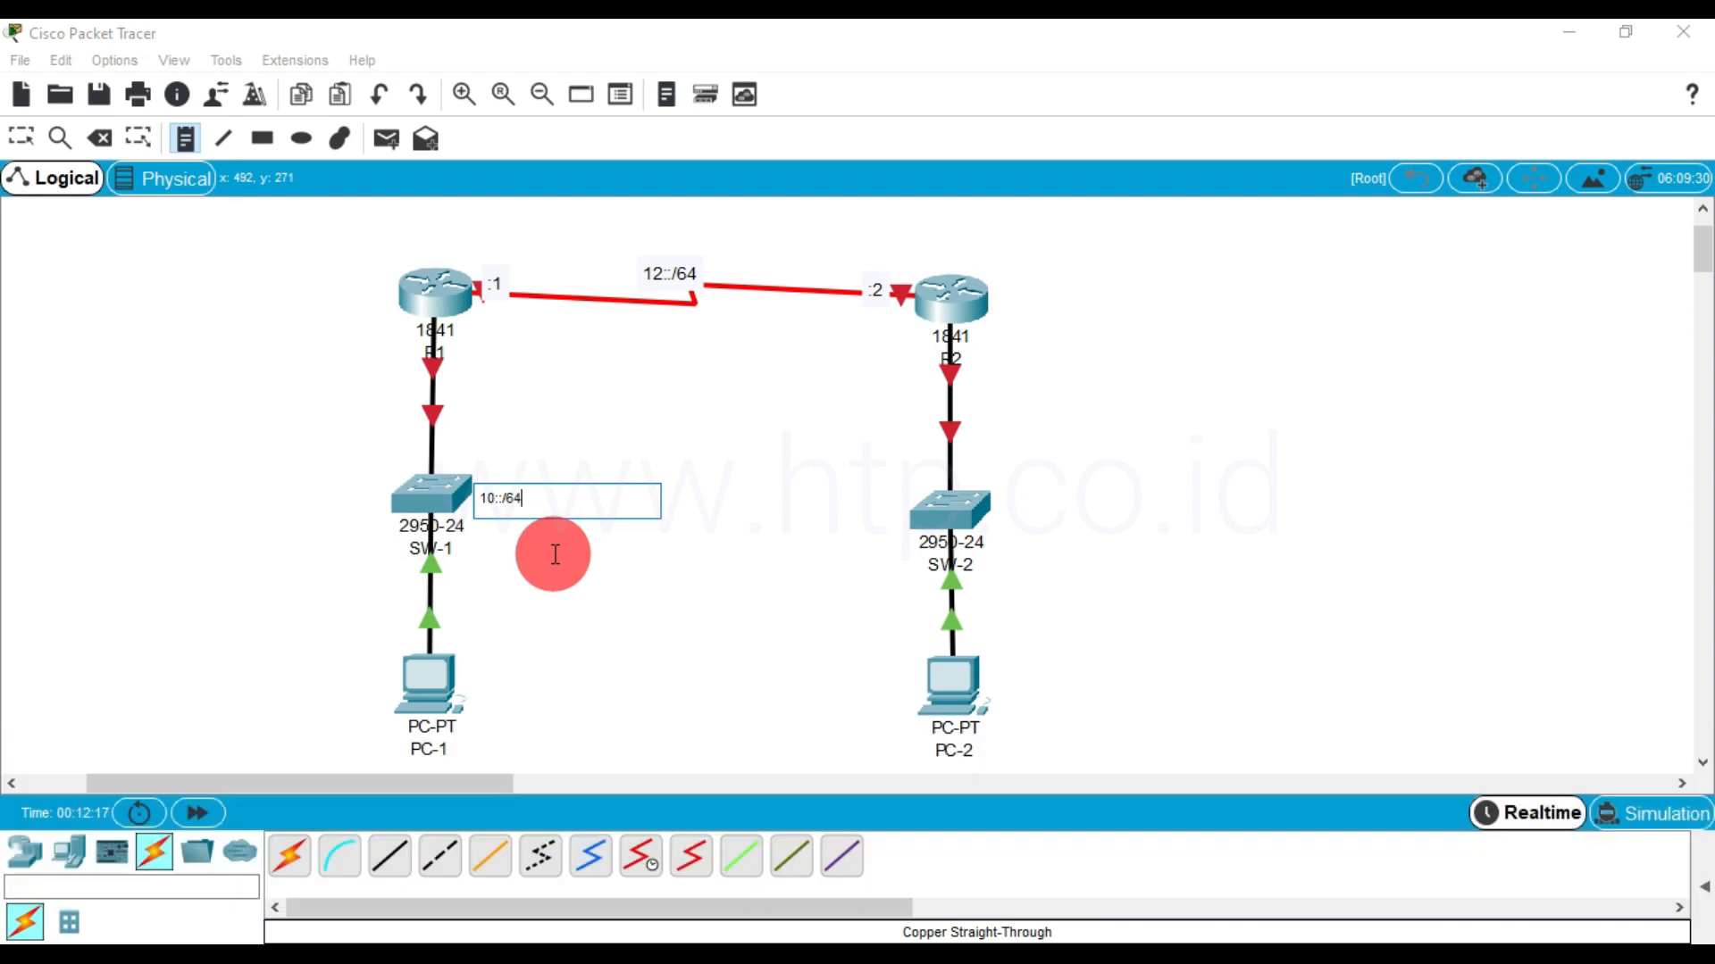
Add a note reading 20::/64 beside SW-2
left_click(1010, 505)
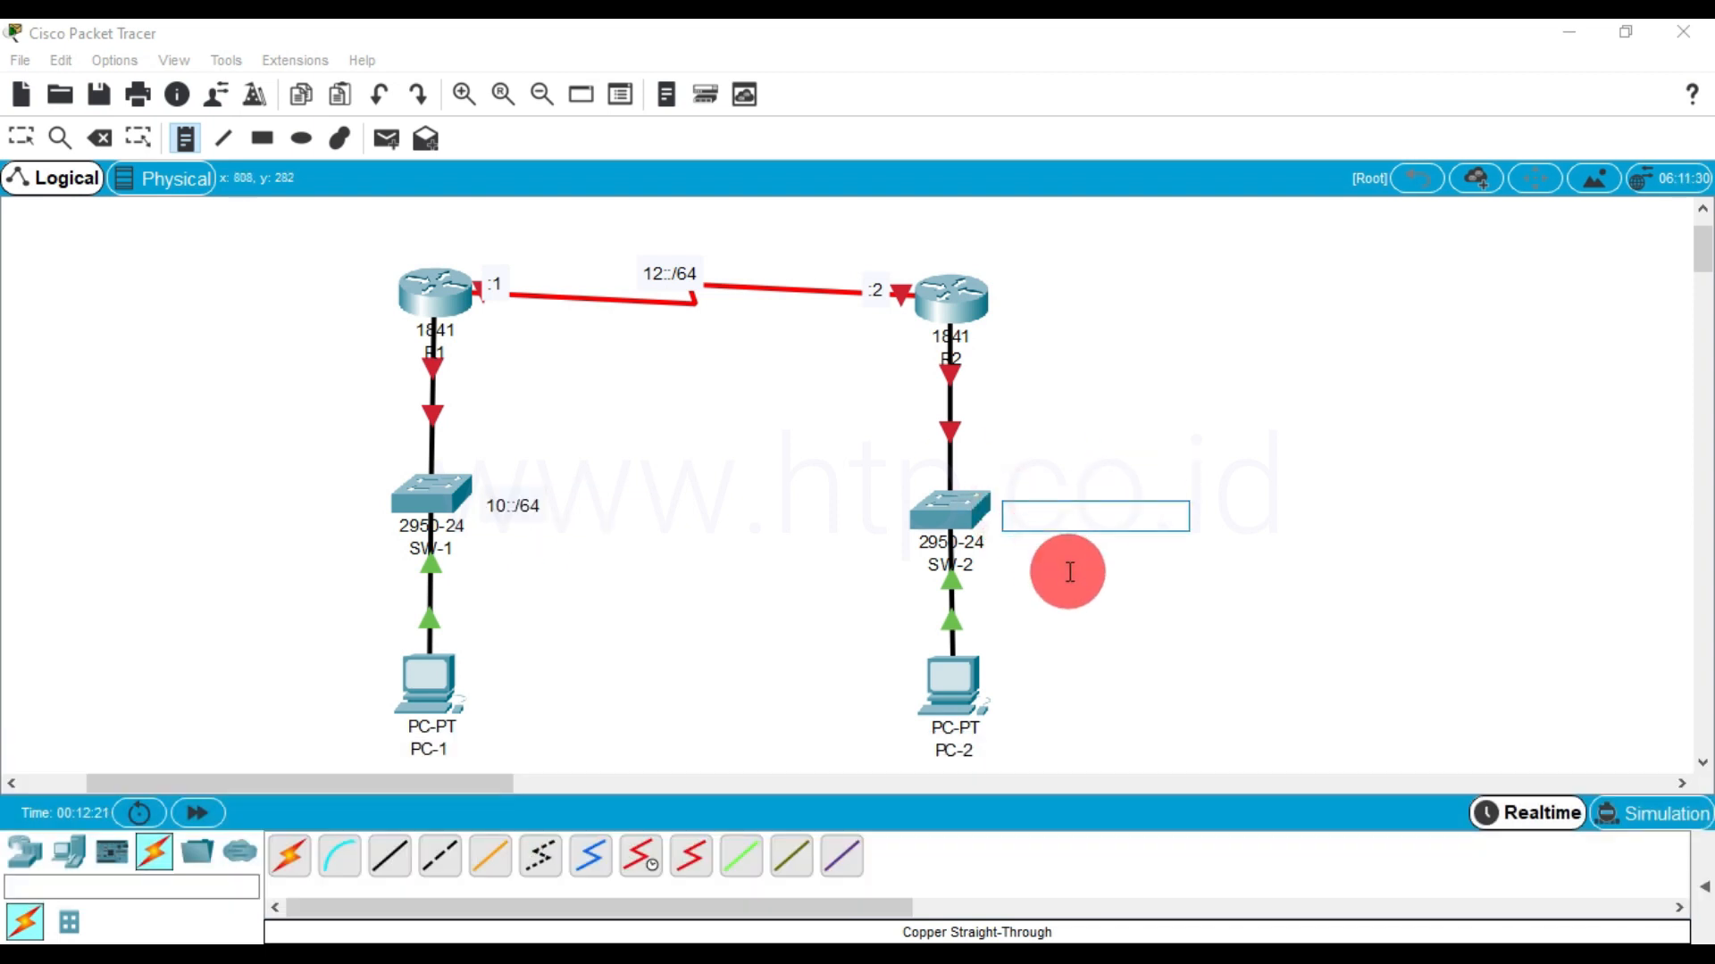
type("20::/")
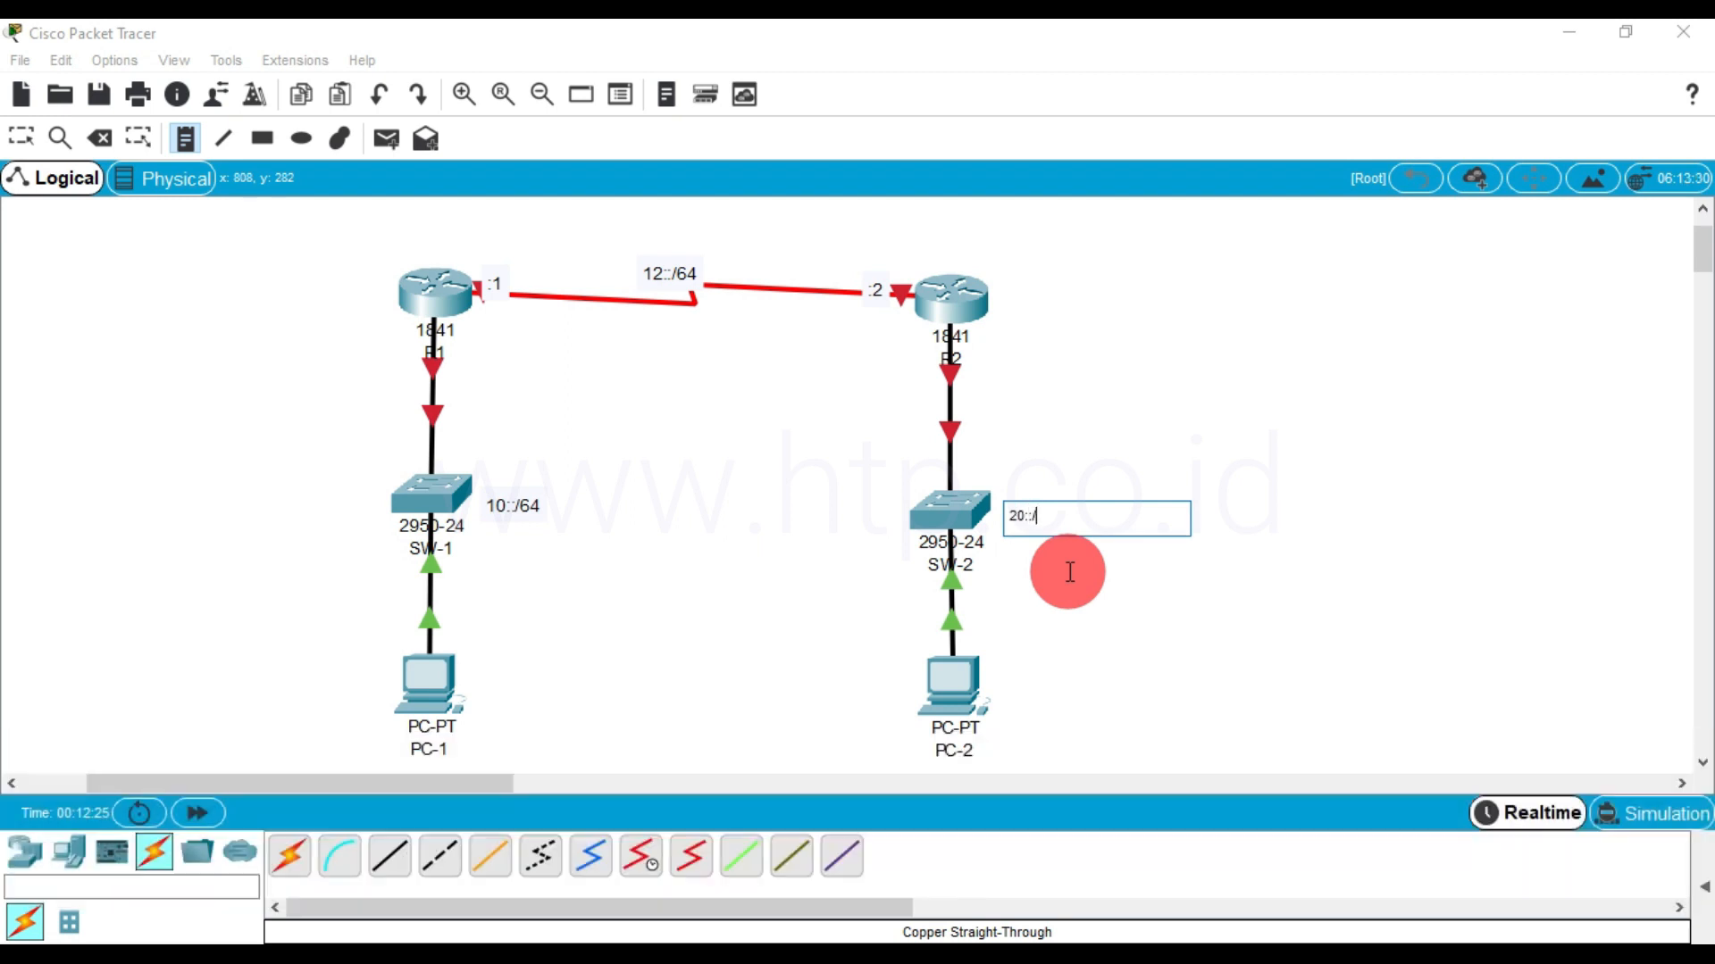
type("64")
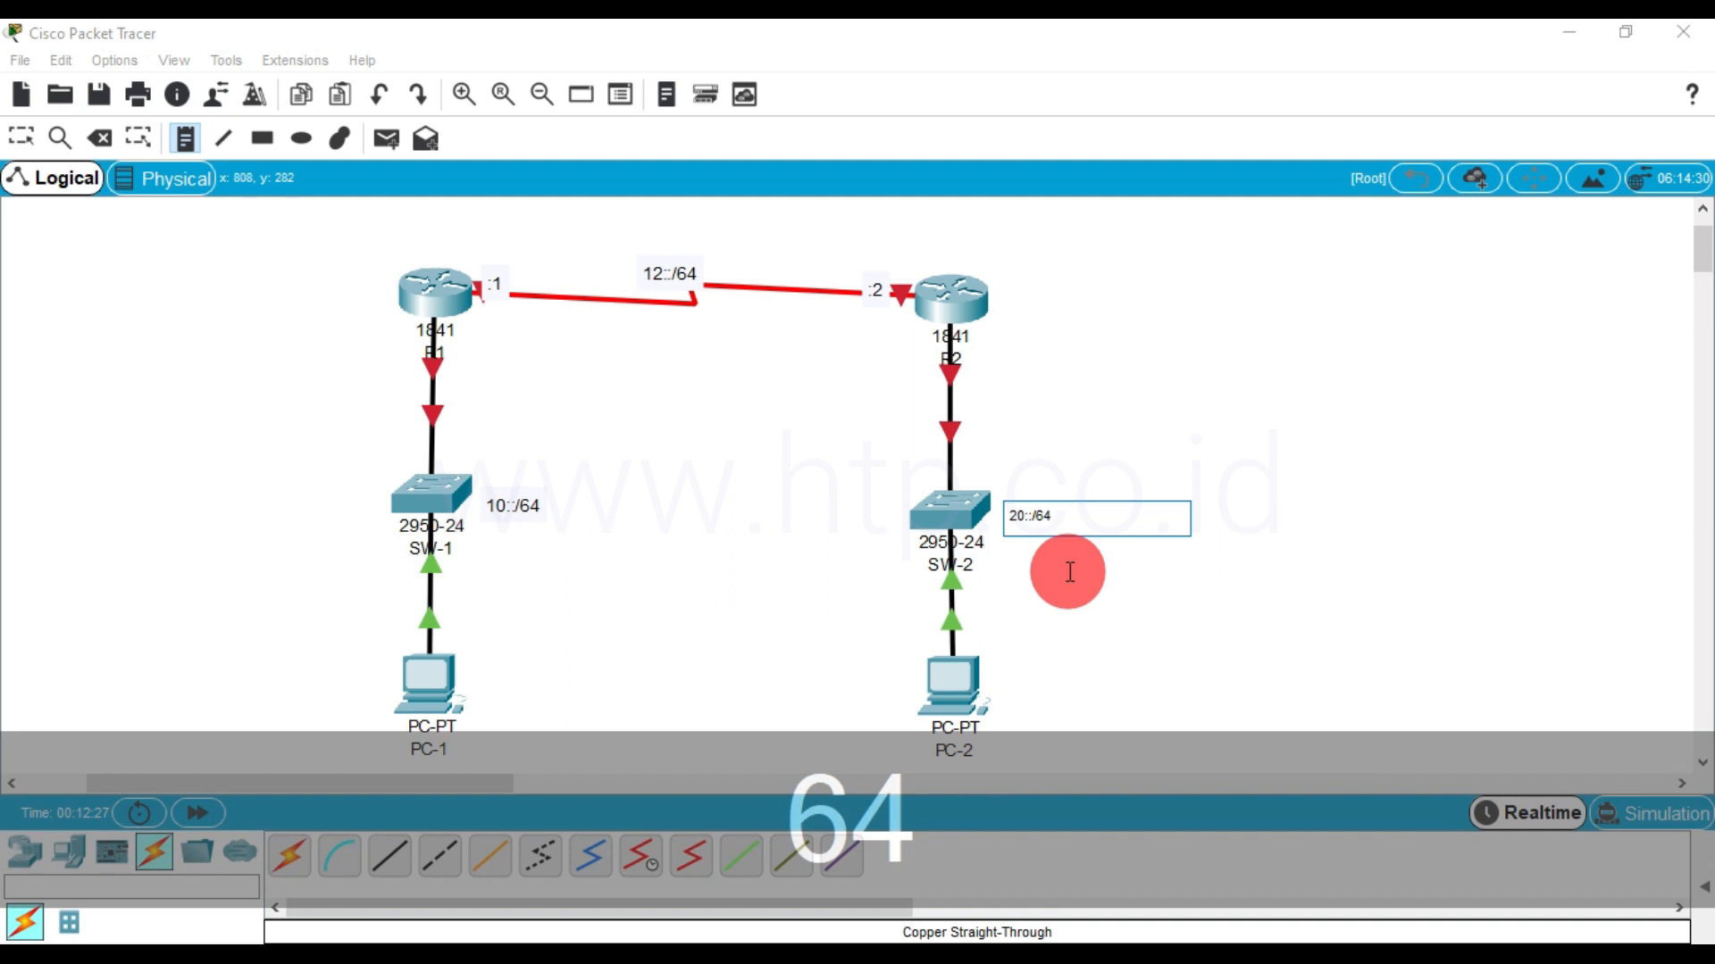
left_click(1065, 597)
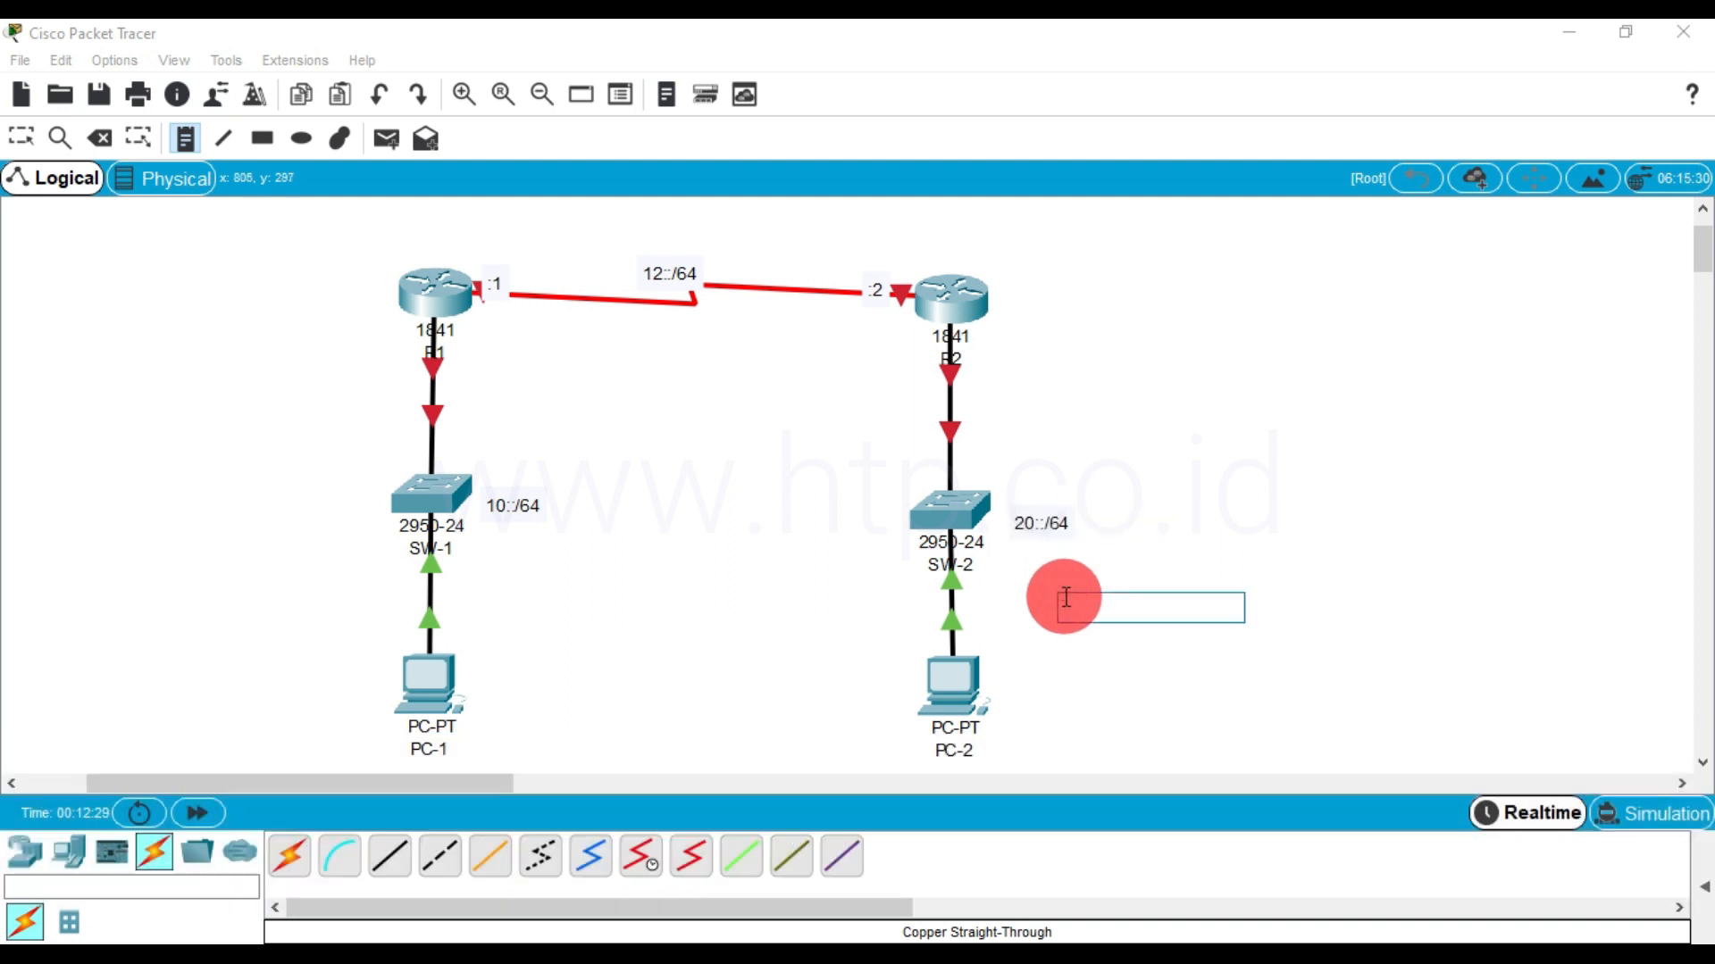
Label the routers' switch-facing links with the notes :2 below R2 and :1 below R1
left_click(974, 354)
type(":")
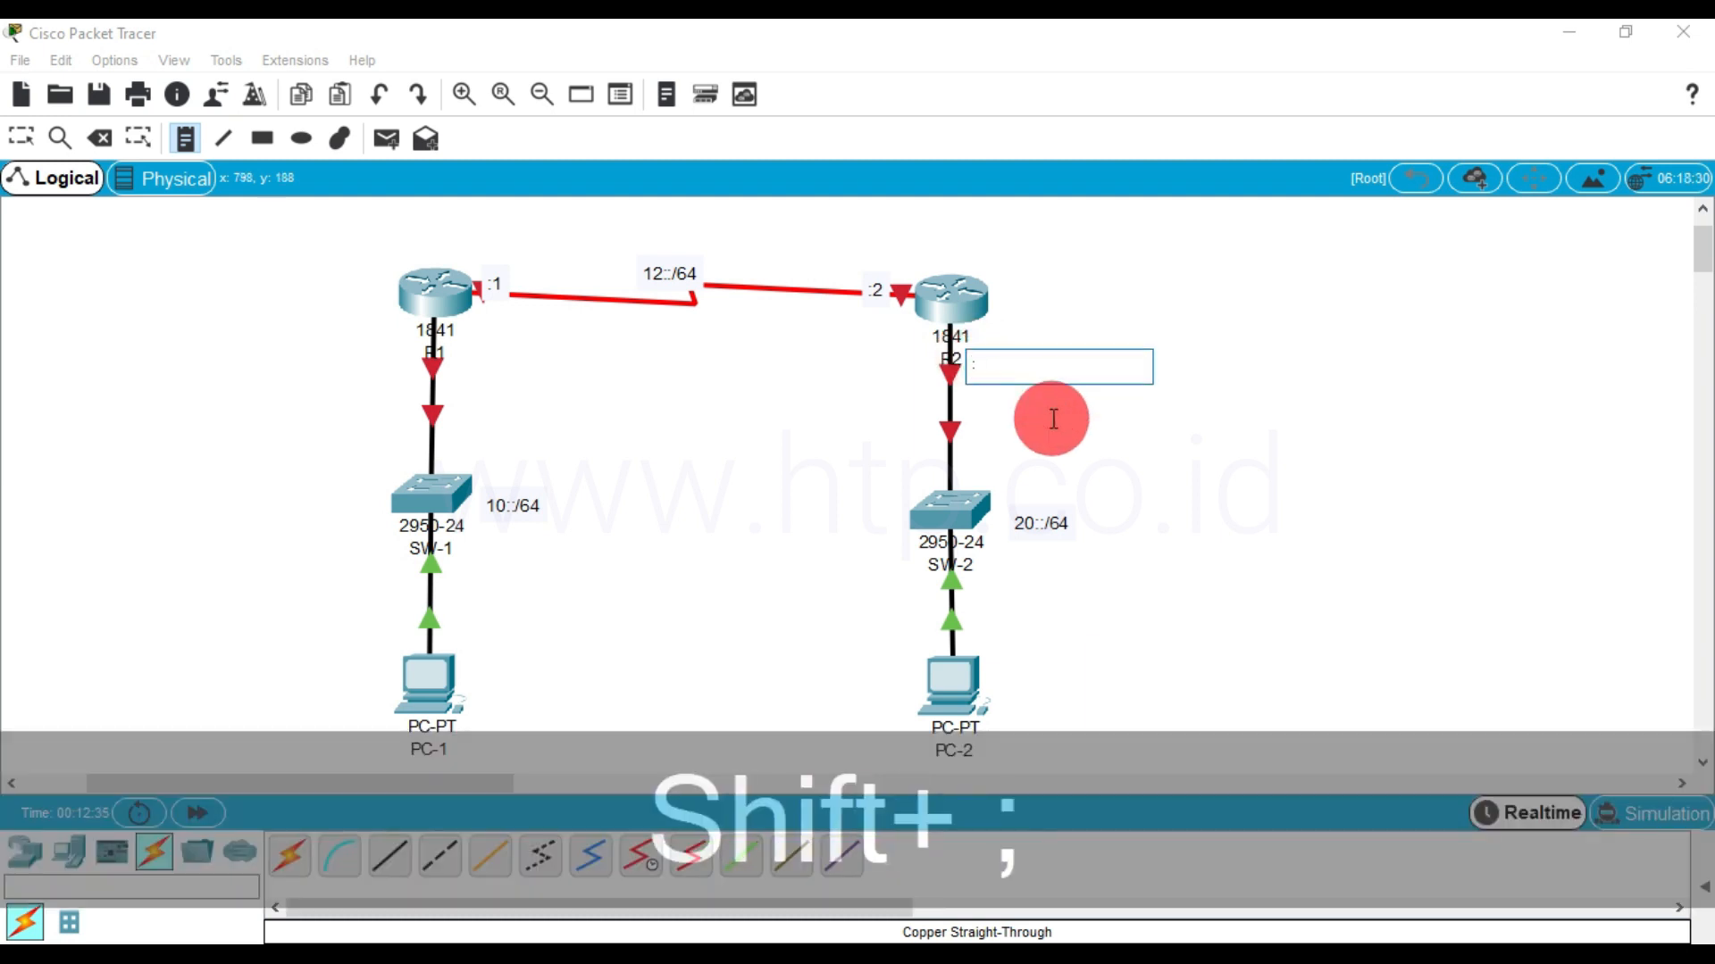
type("2")
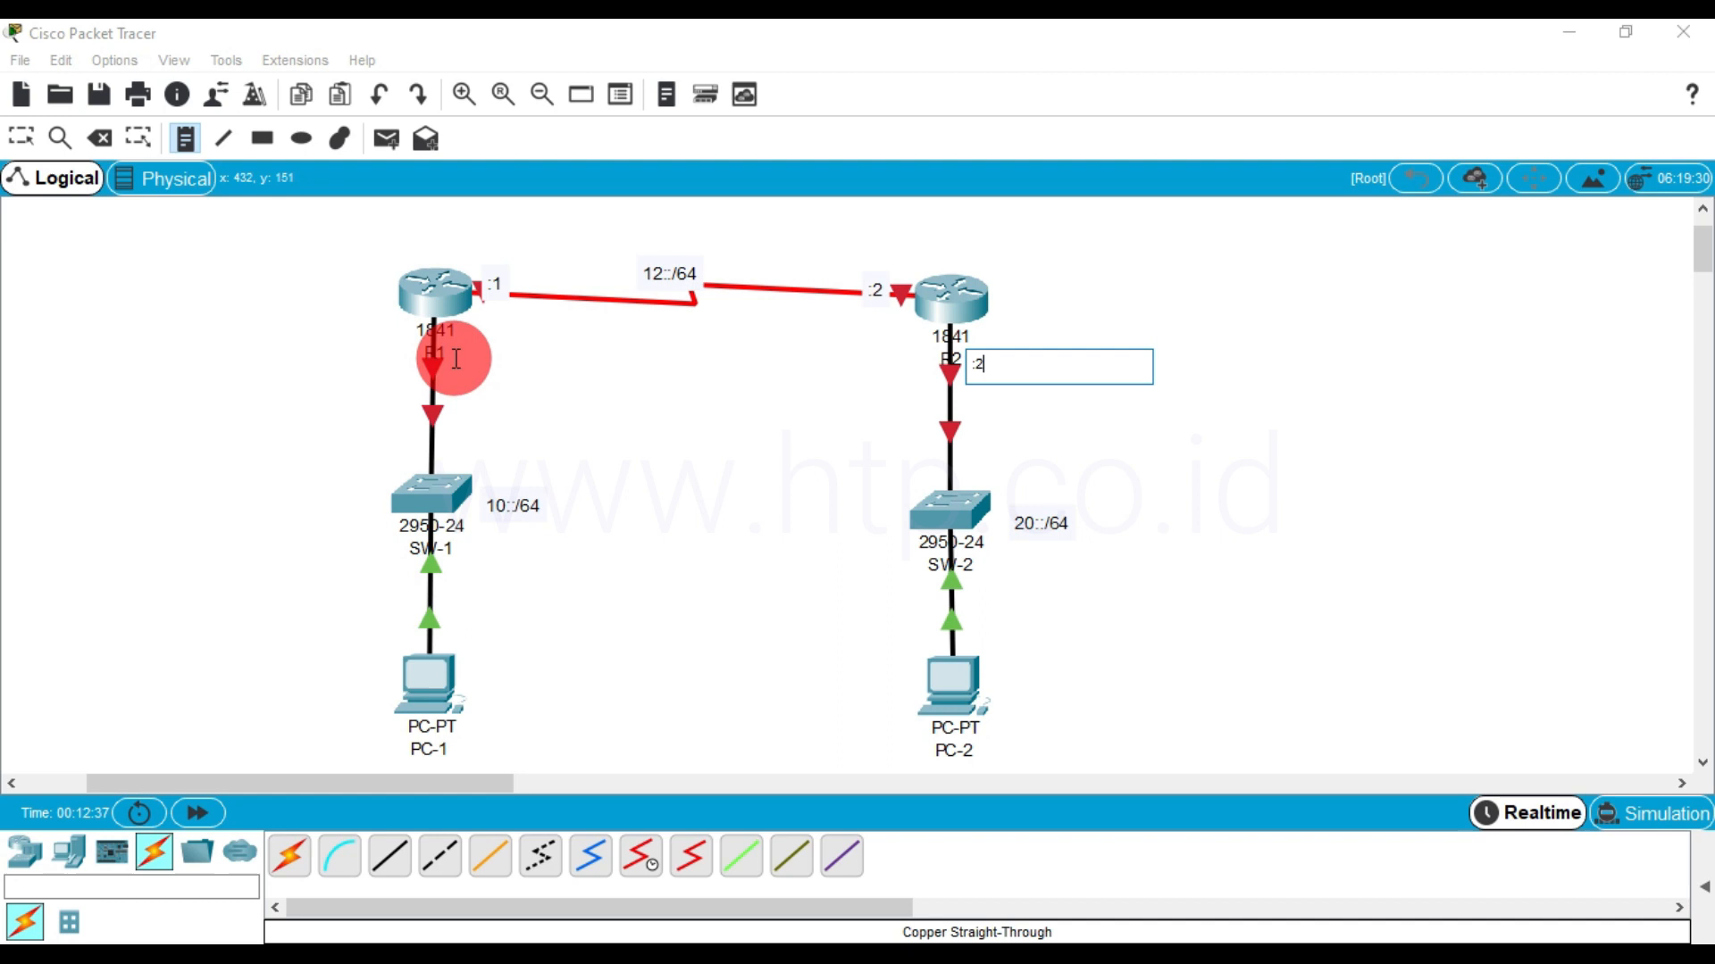
left_click(455, 358)
type(":2")
key("BackSpace")
type("1")
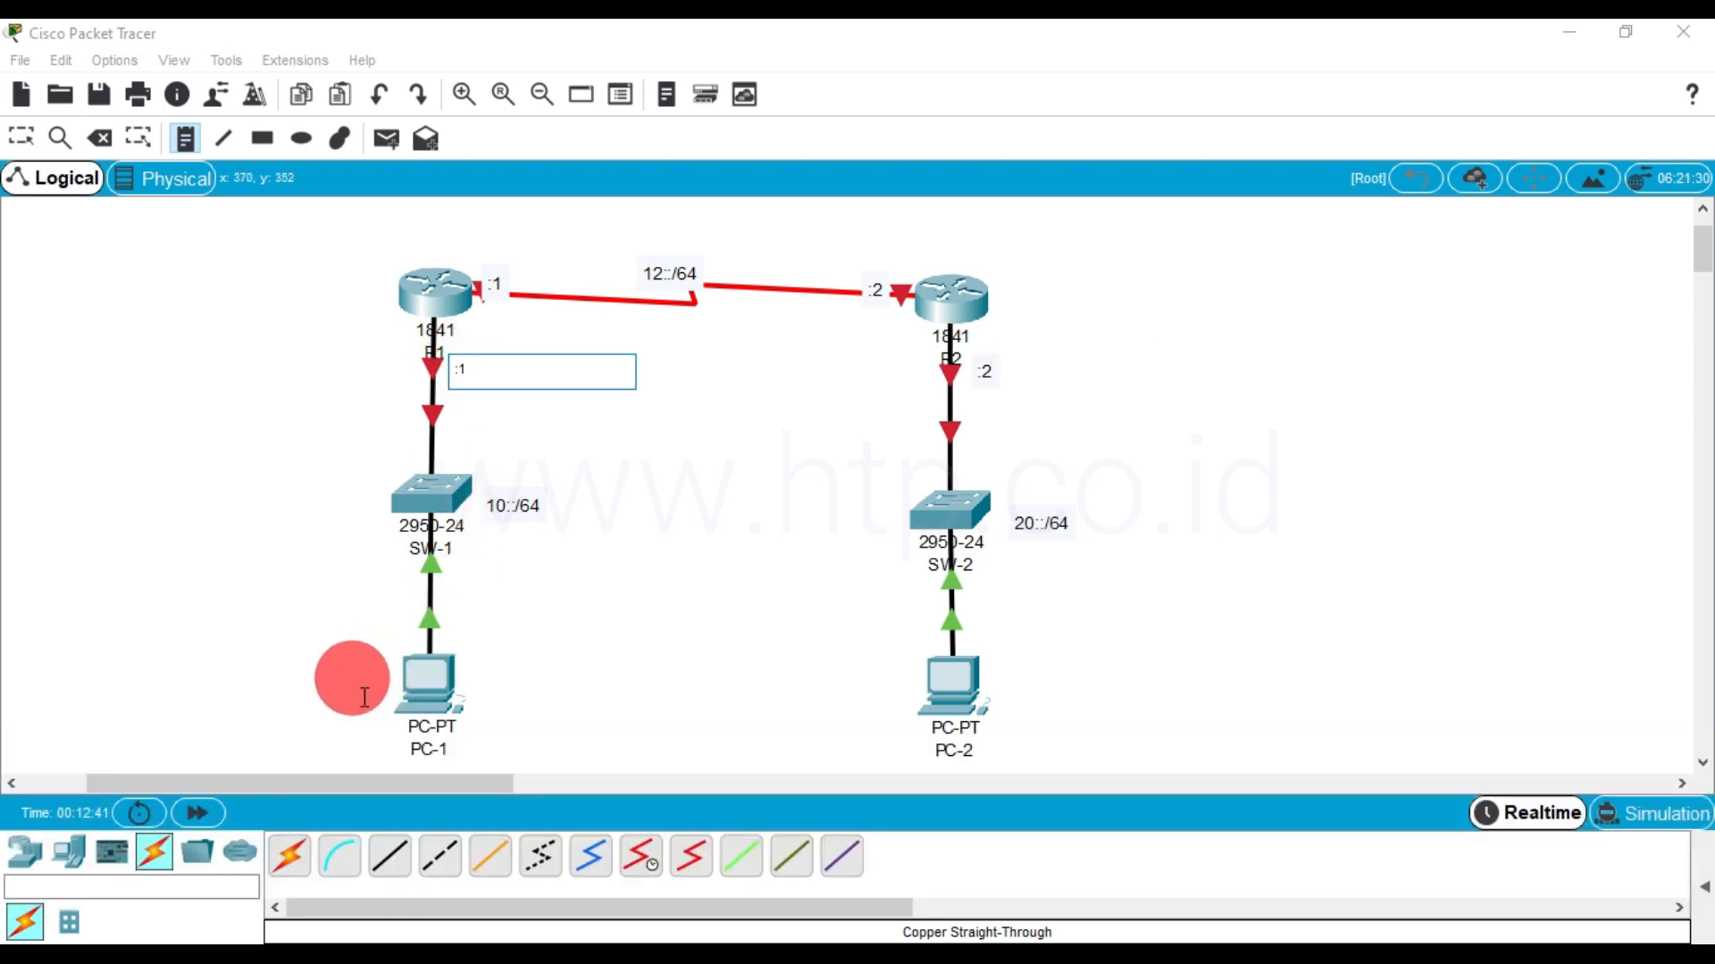
Add a note reading Autocofig below PC-1
left_click(412, 761)
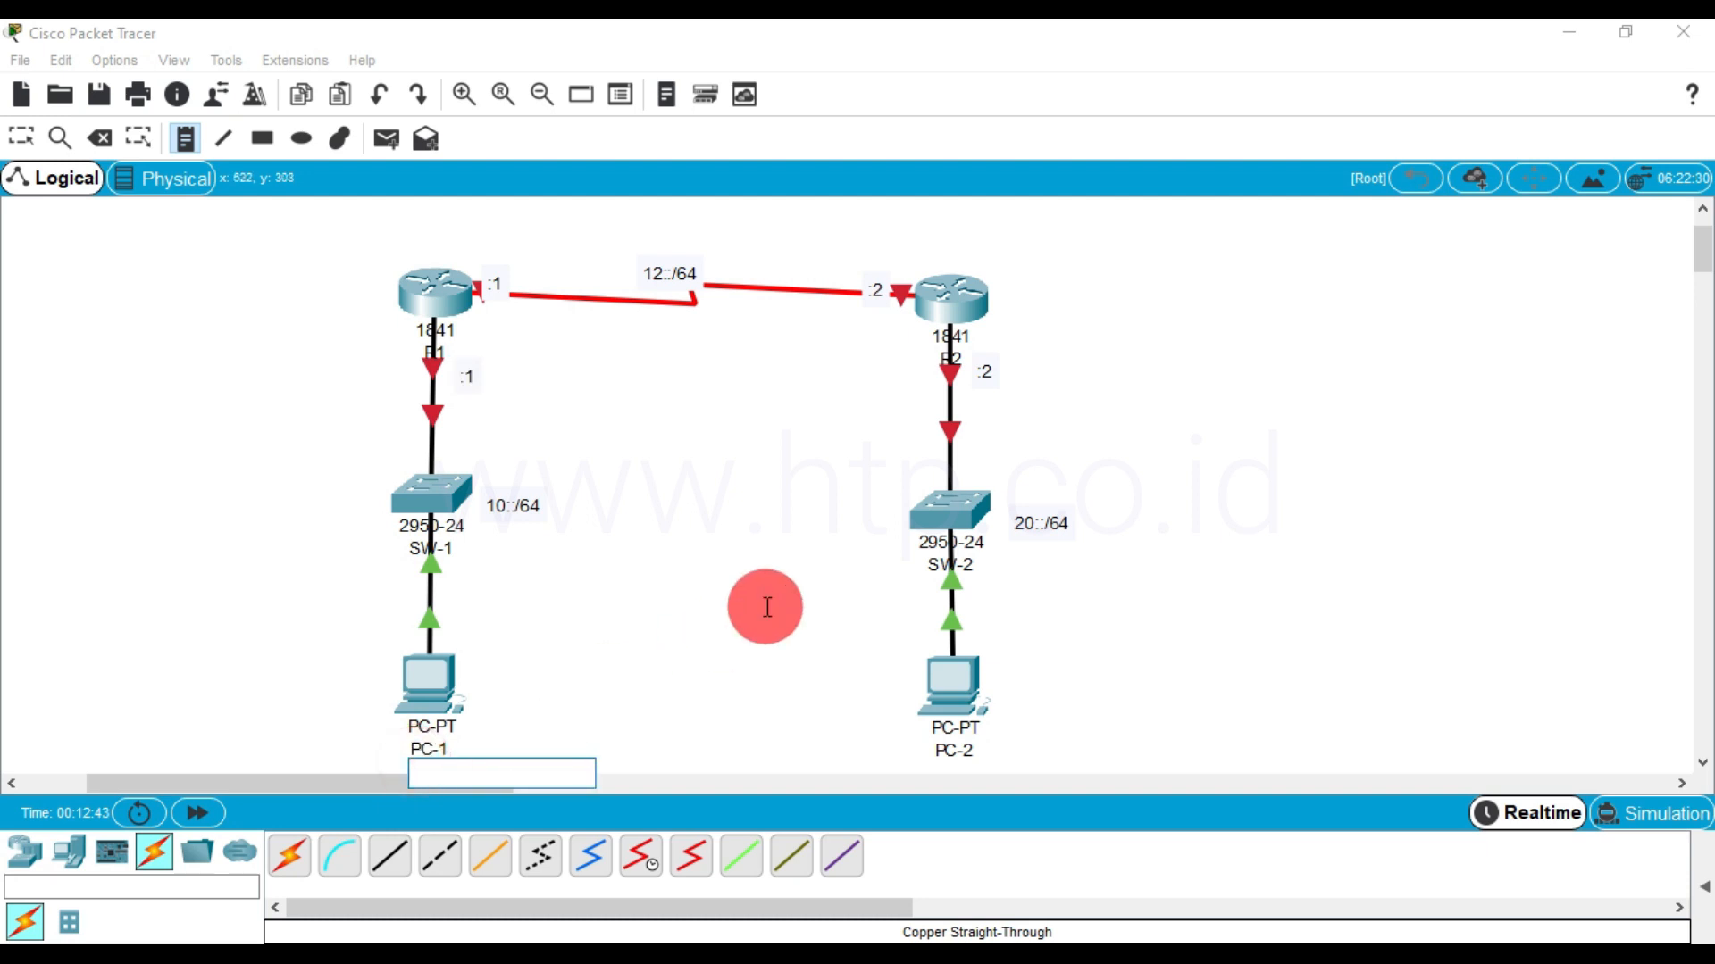
type("A")
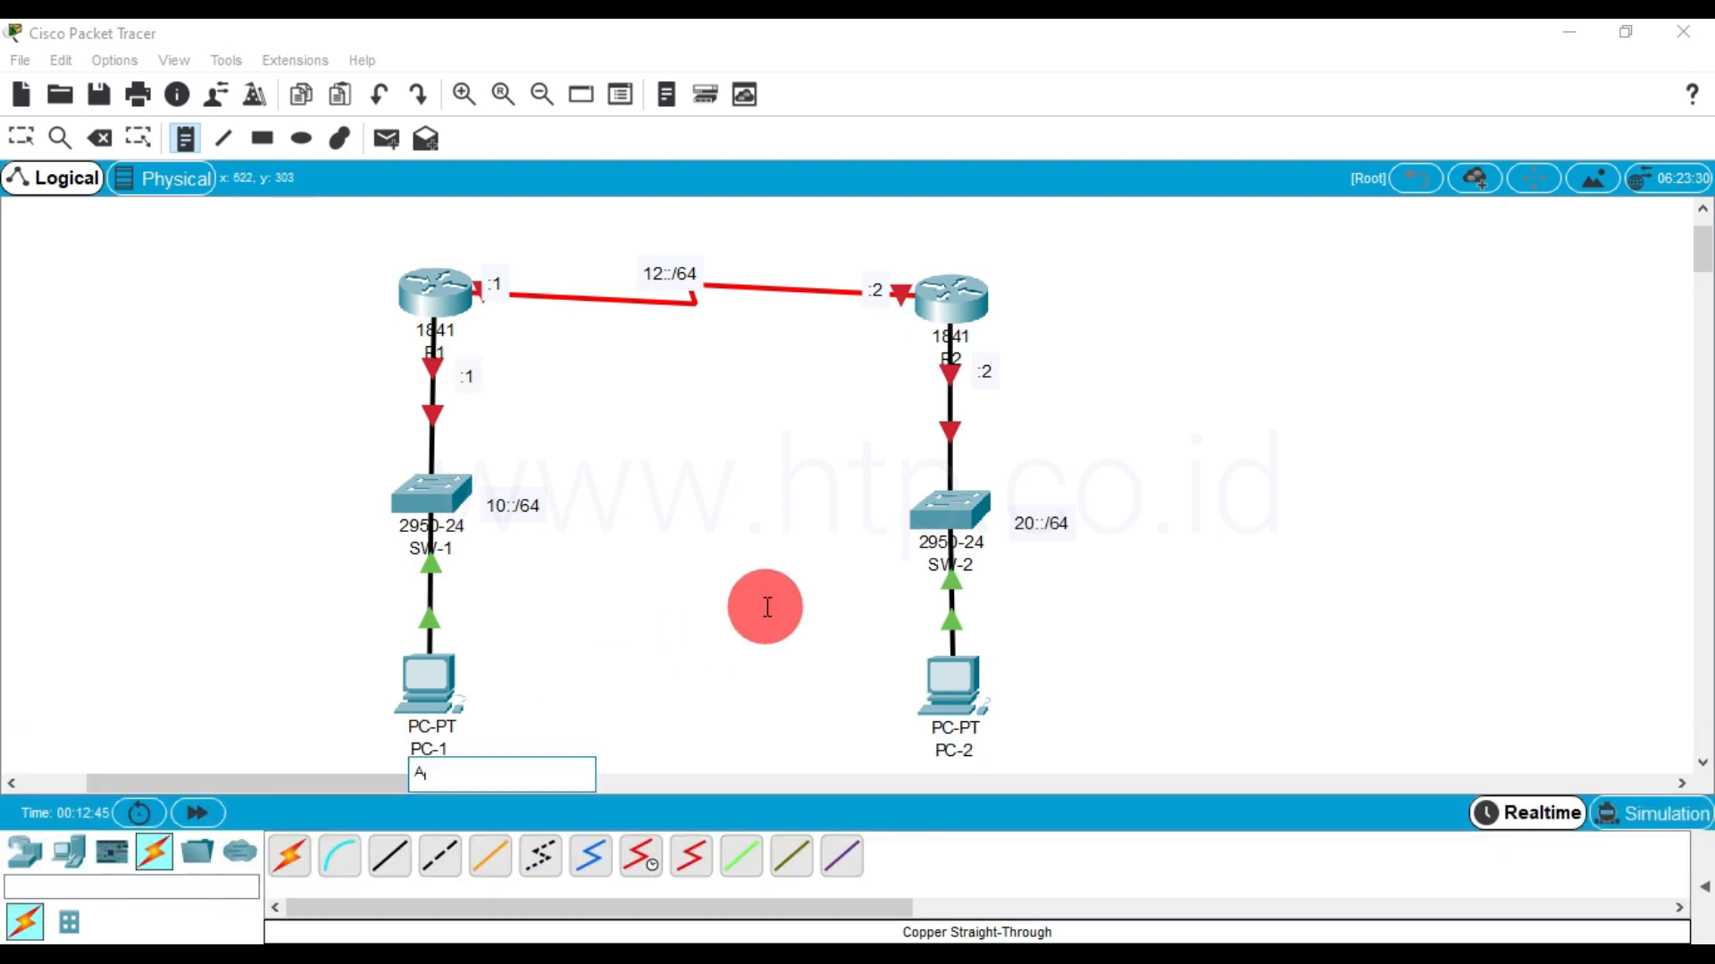
type("utocofnig")
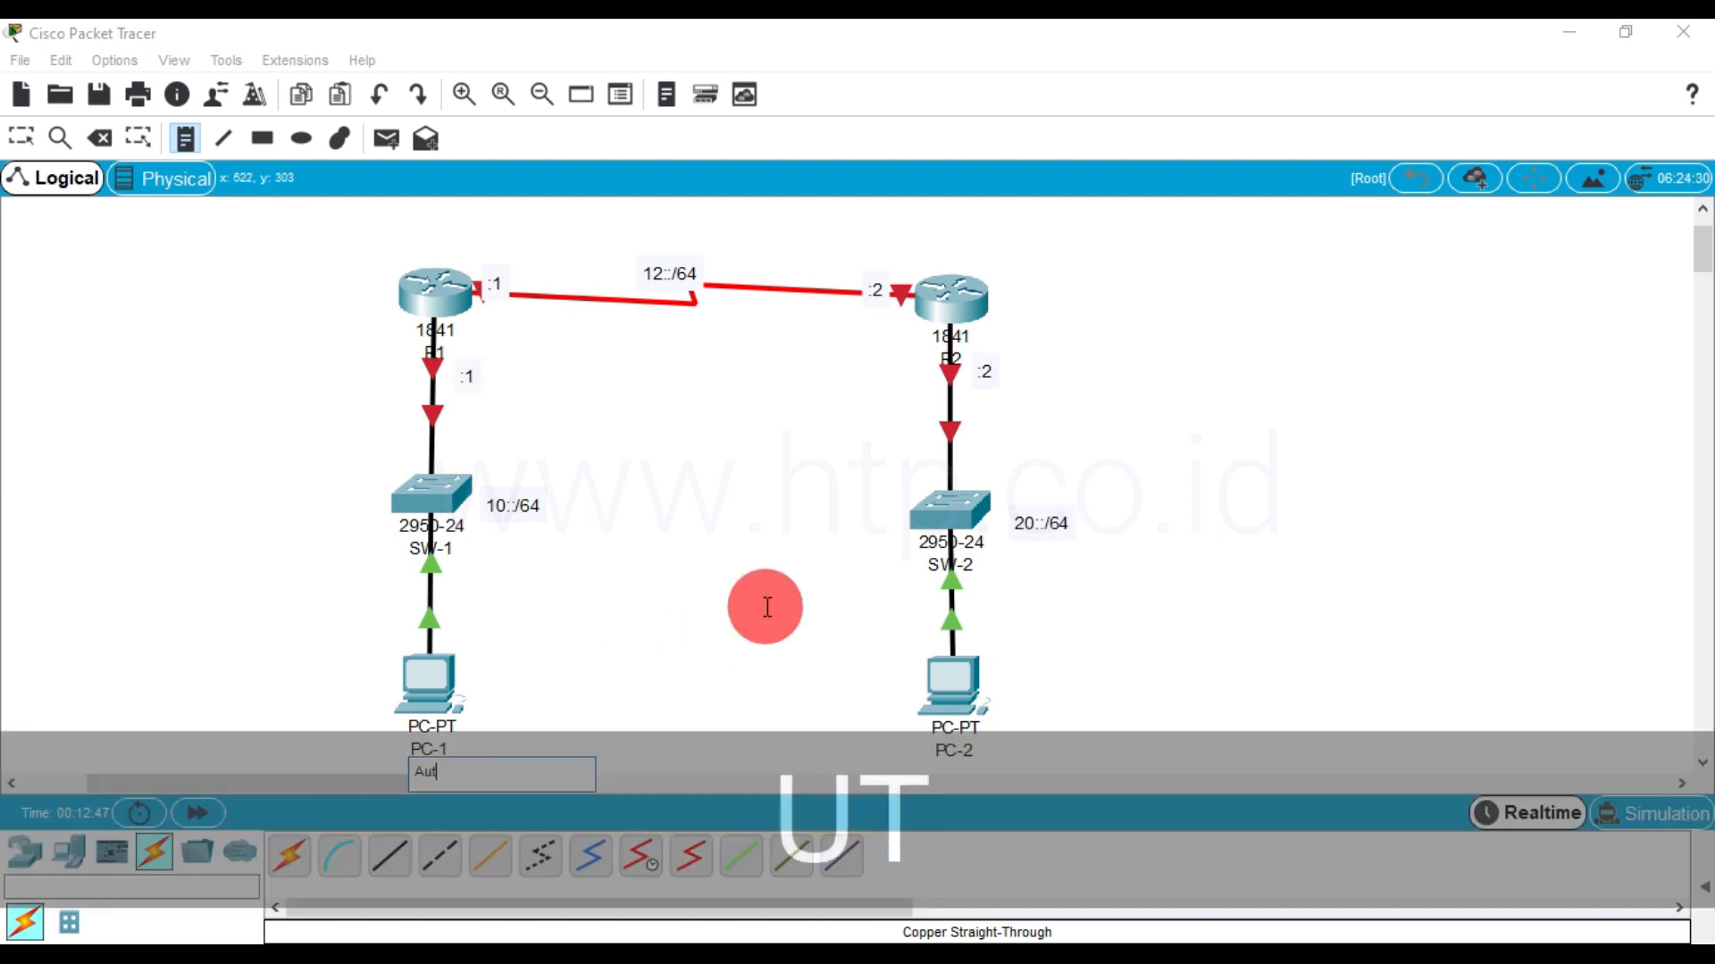
key("BackSpace")
key("BackSpace")
key("BackSpace")
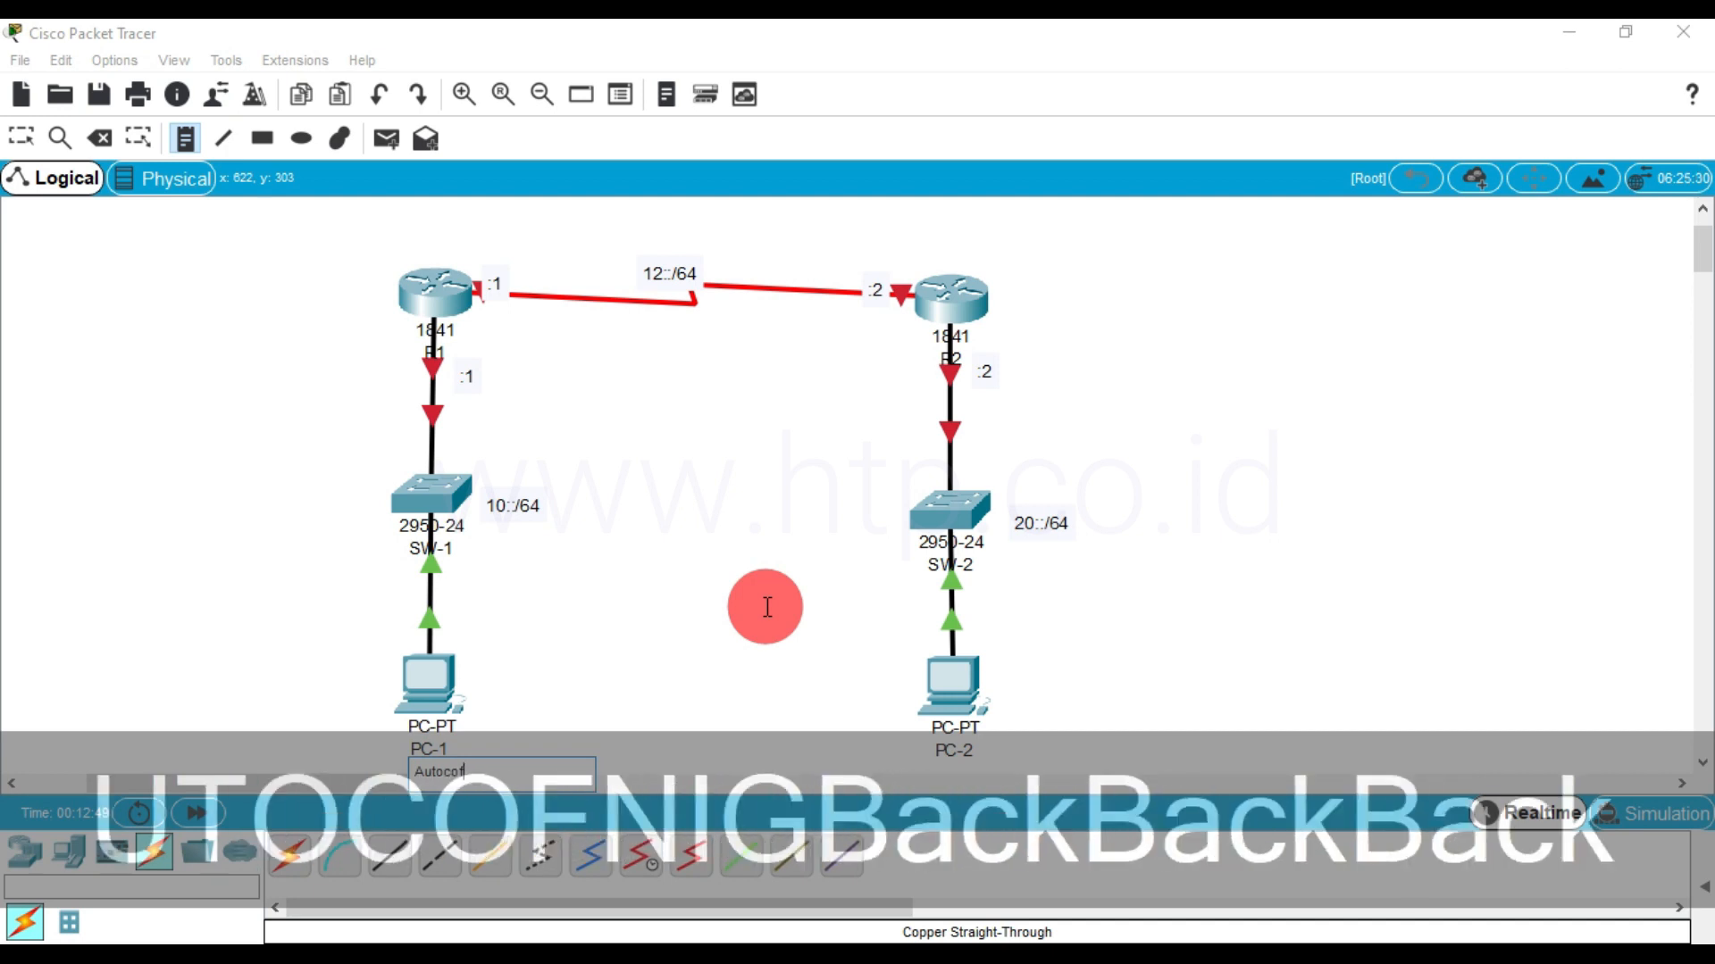
type("i")
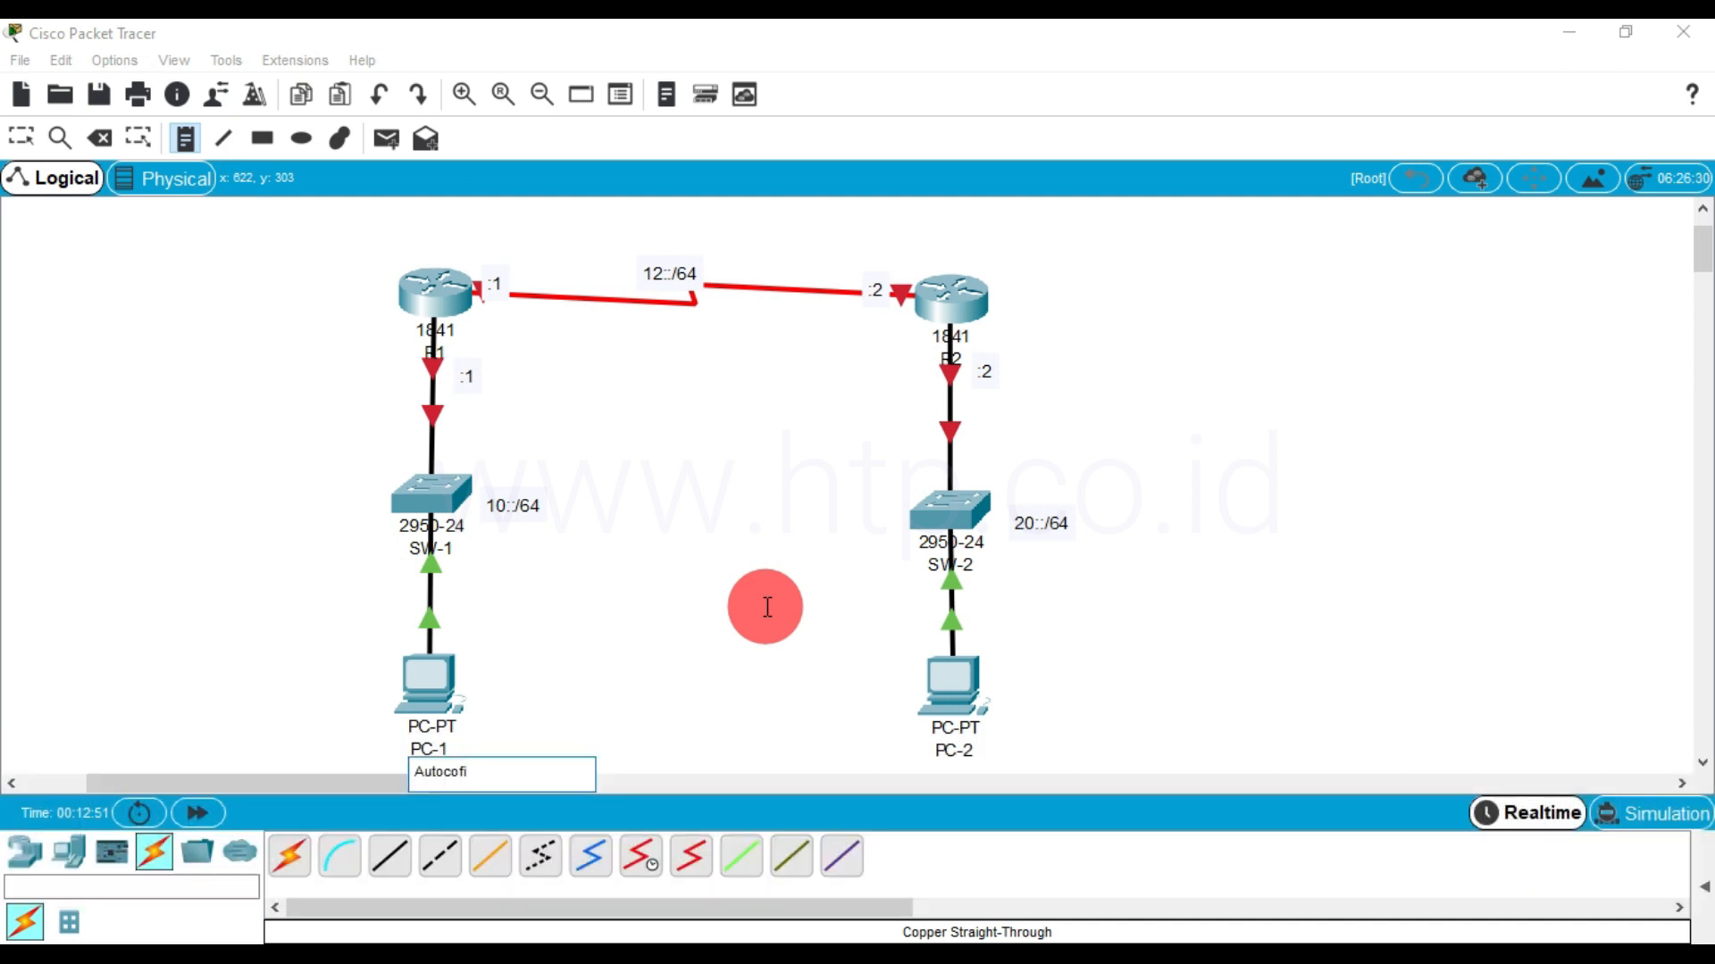
type("g")
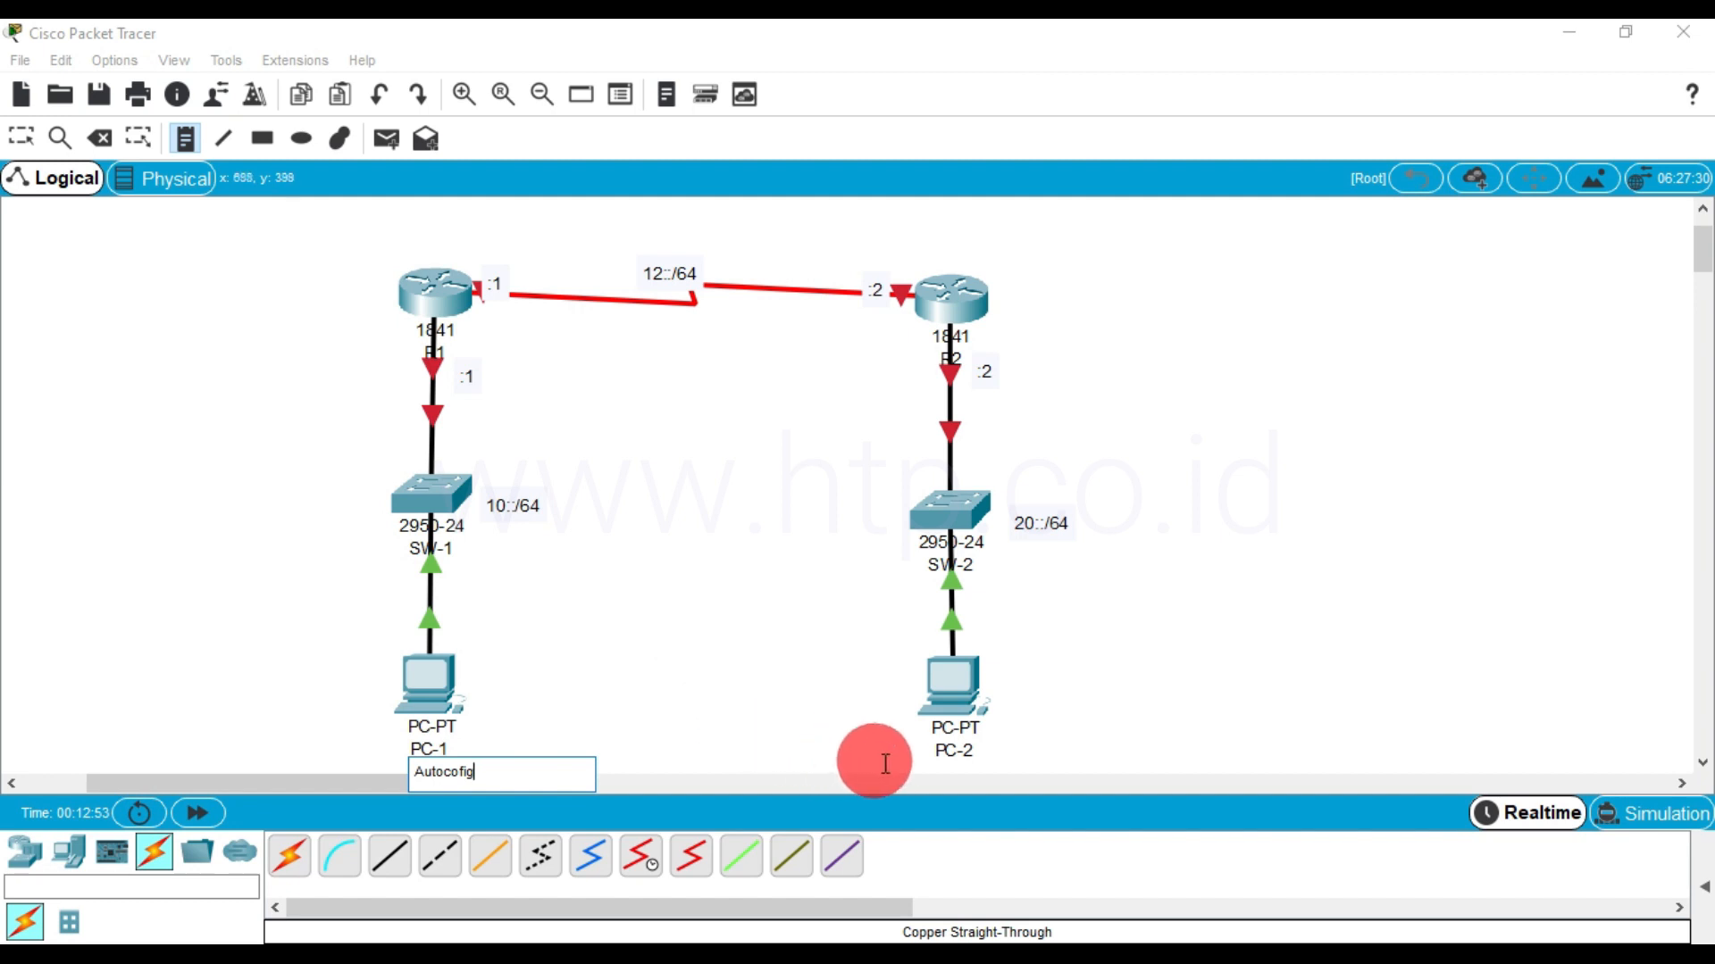
Add a note reading Autoconfig below PC-2 and leave note placement
left_click(933, 779)
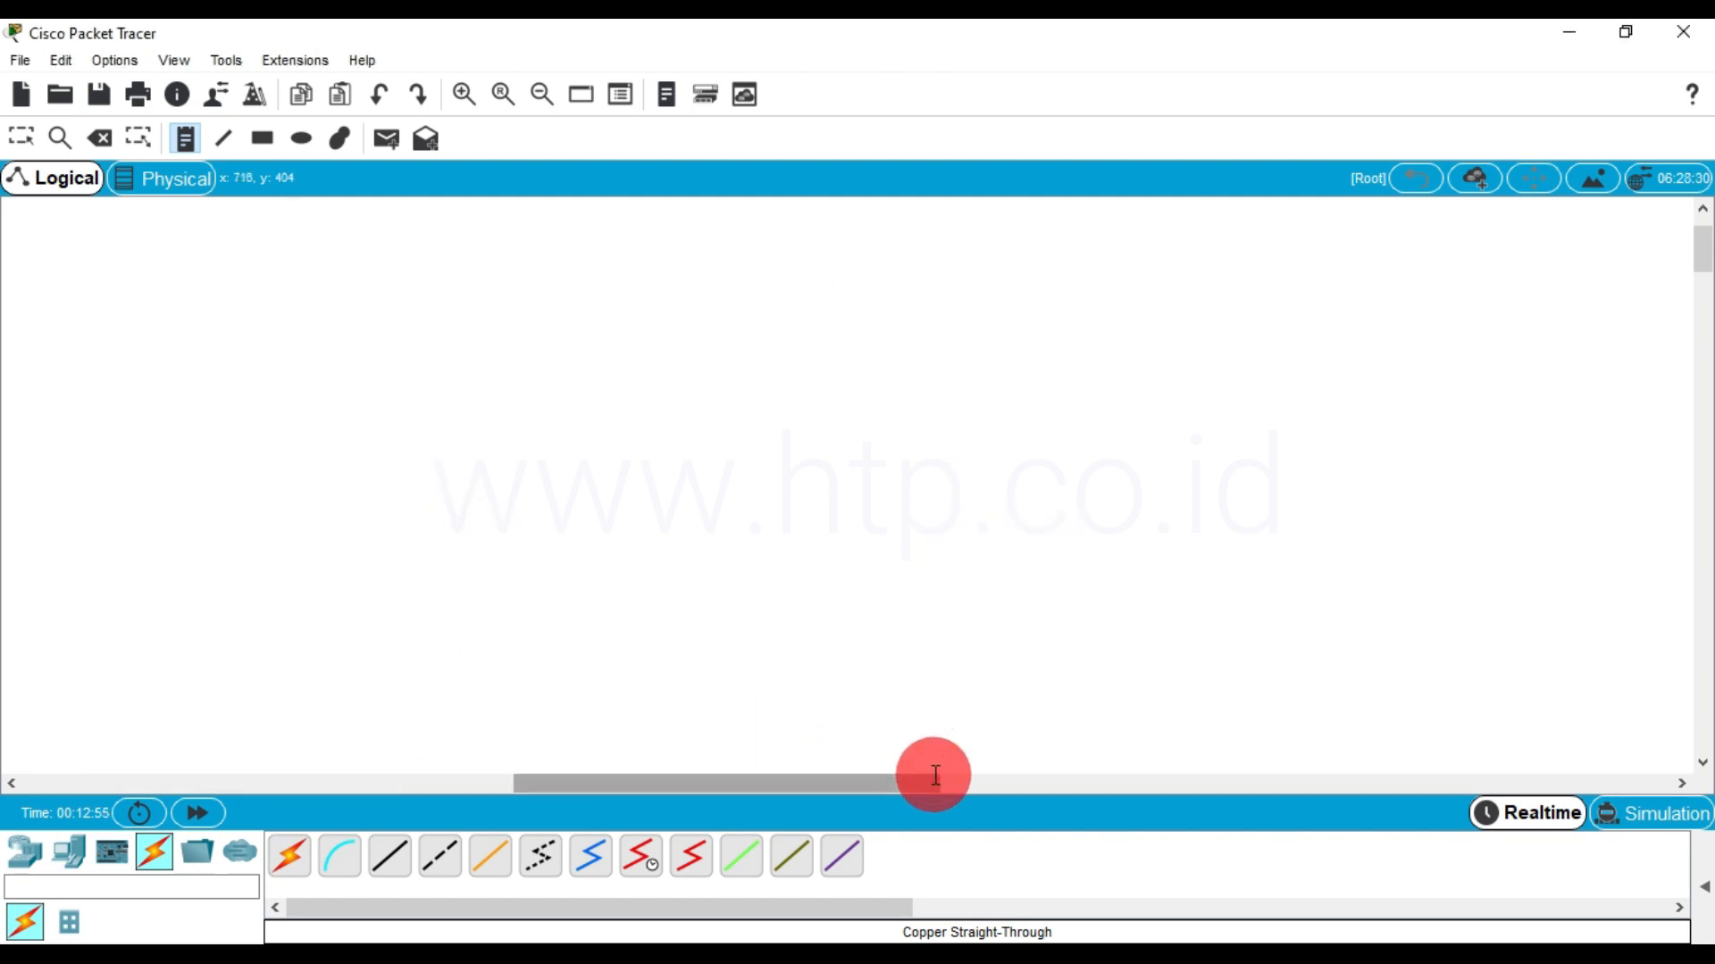
left_click_drag(930, 777, 248, 838)
scroll(1218, 458, "down", 1)
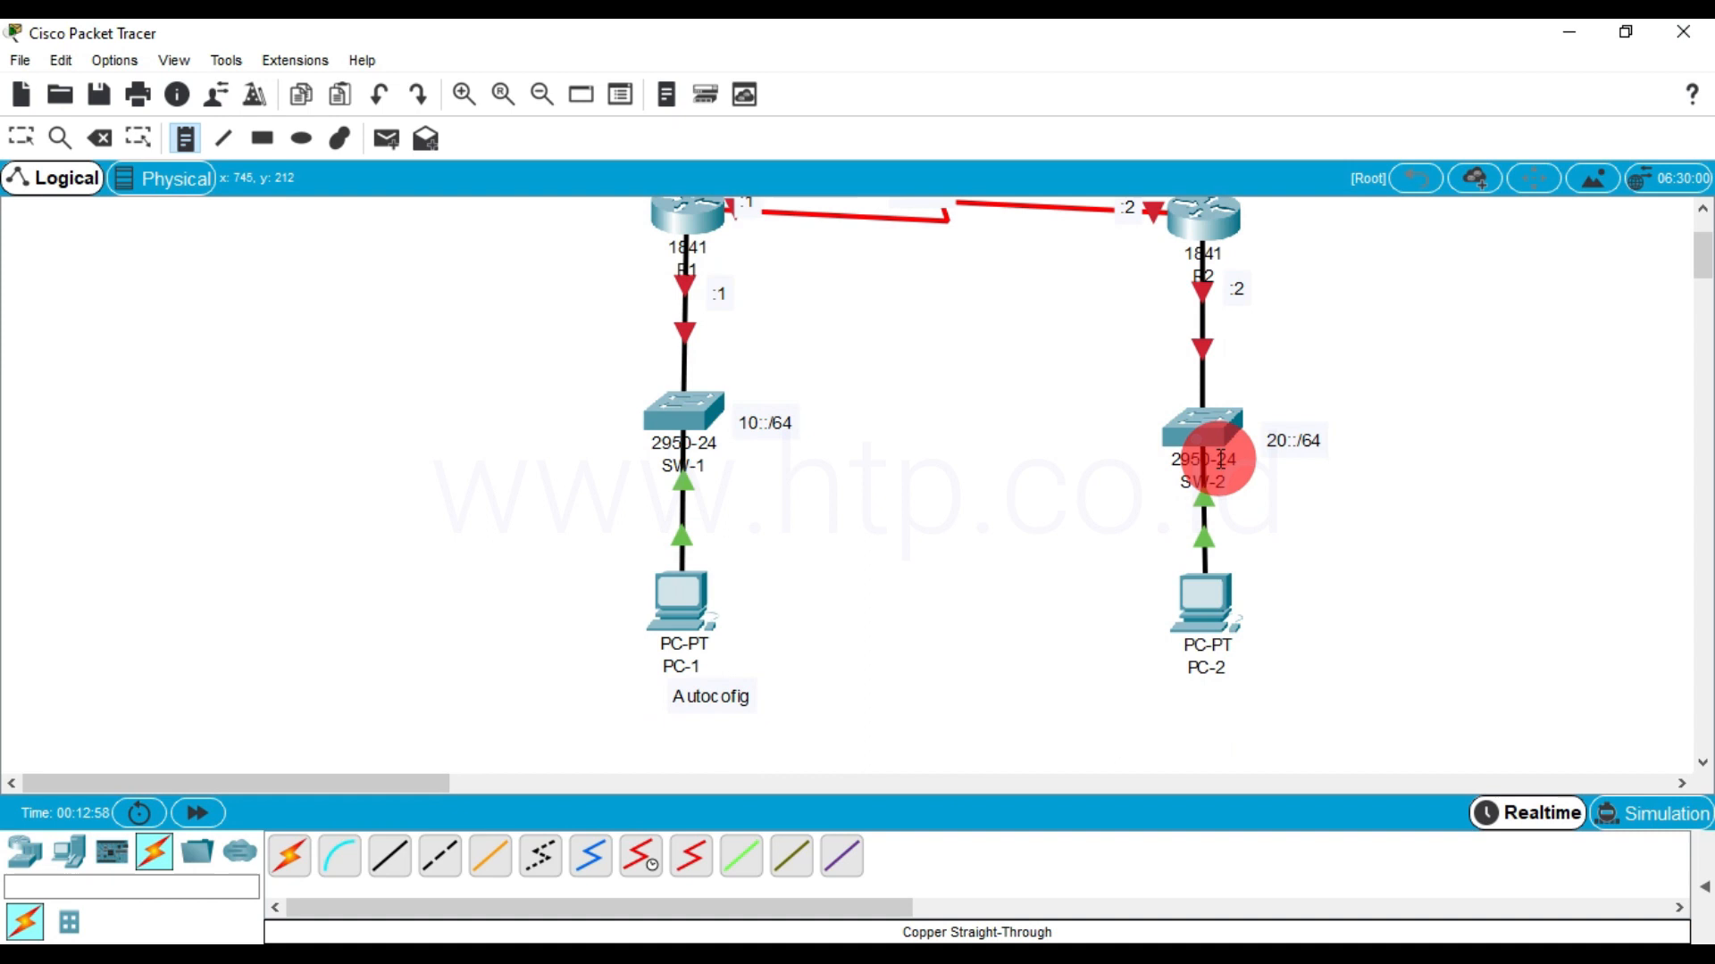
left_click(1191, 699)
type("Ayu")
key("BackSpace")
key("BackSpace")
type("u")
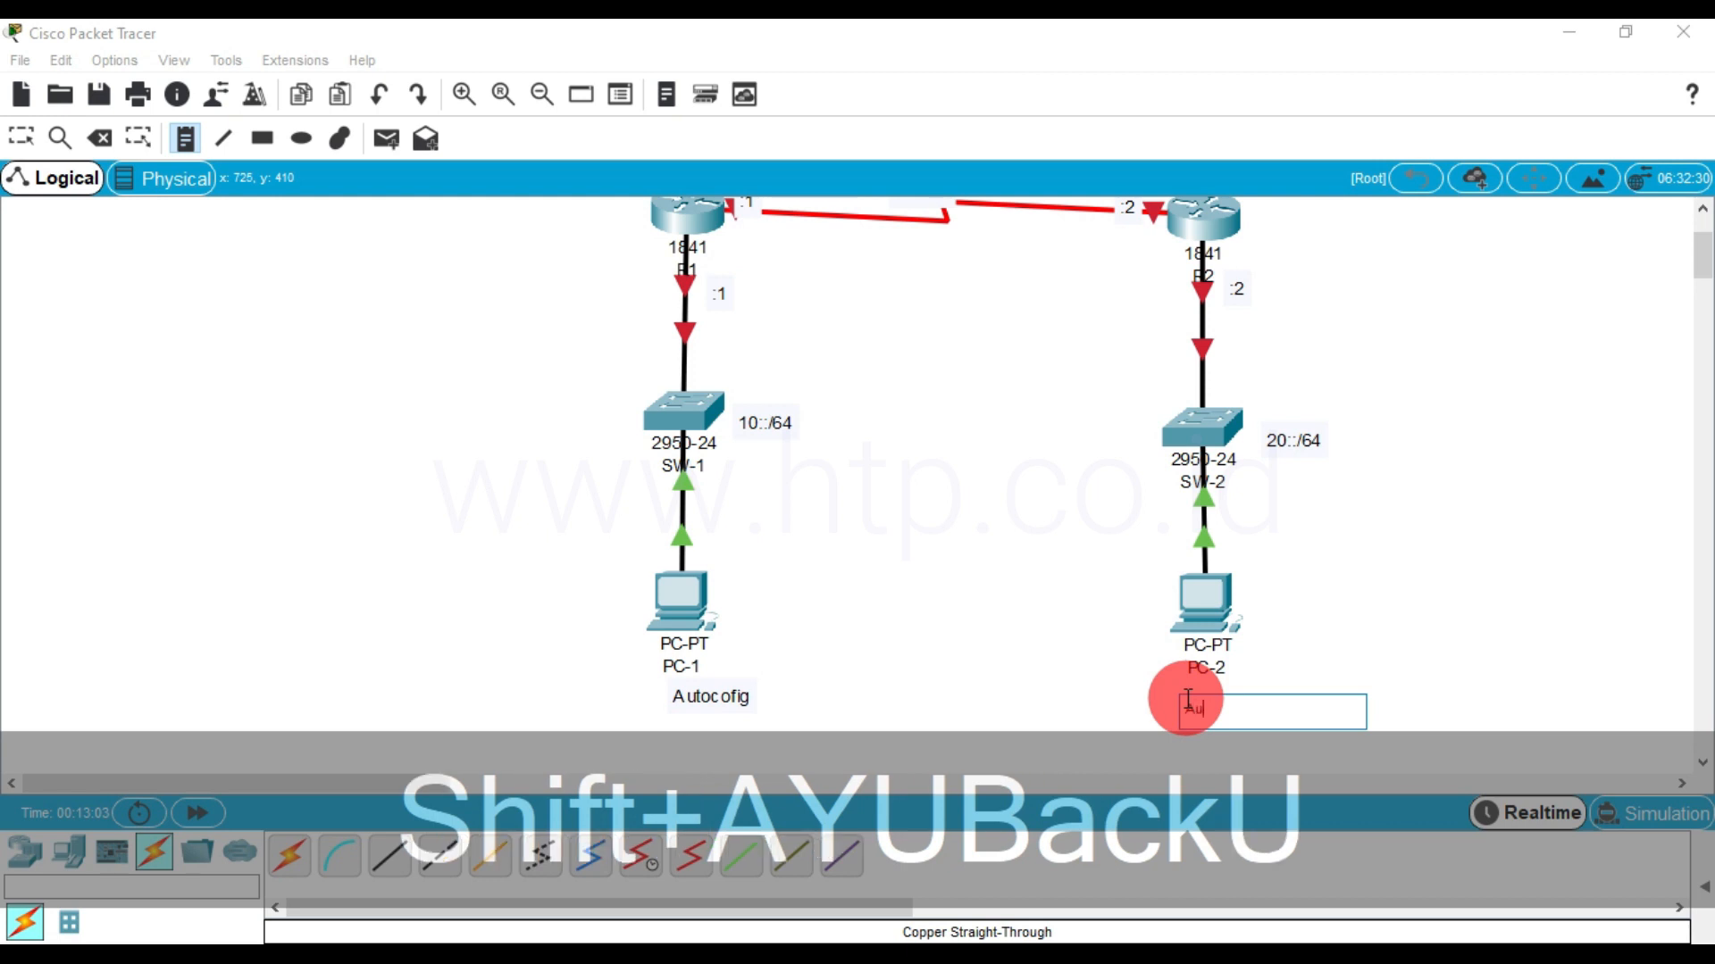
type("toconfig")
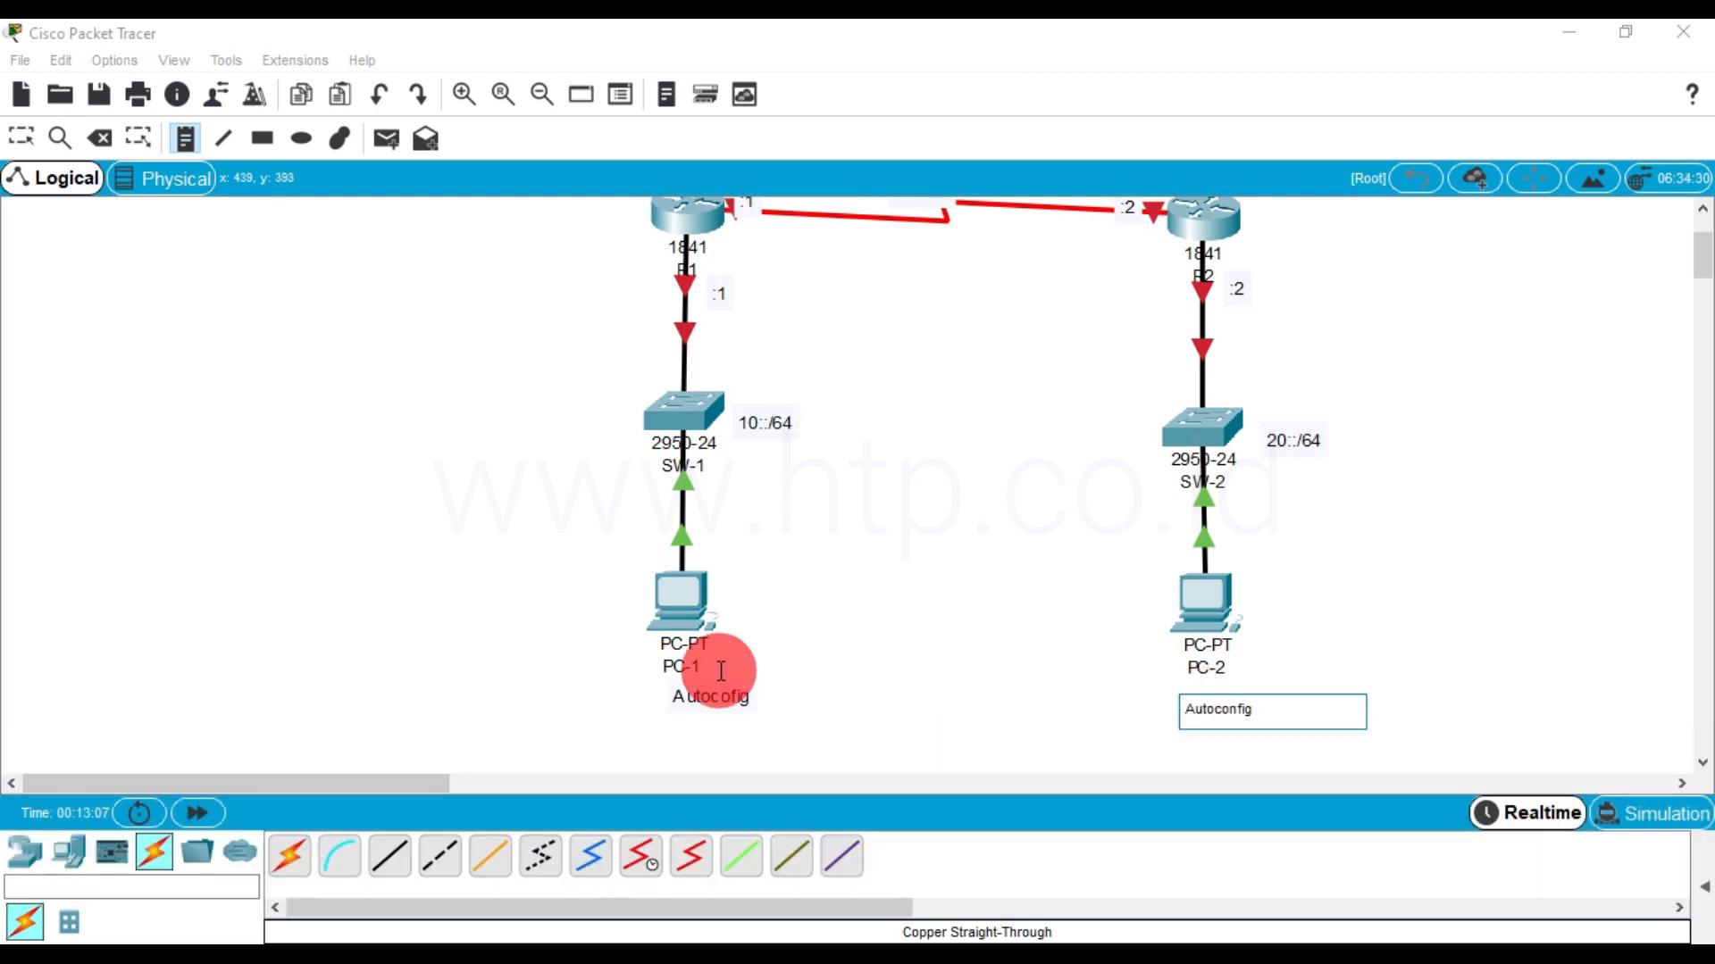
key("Escape")
key("Escape")
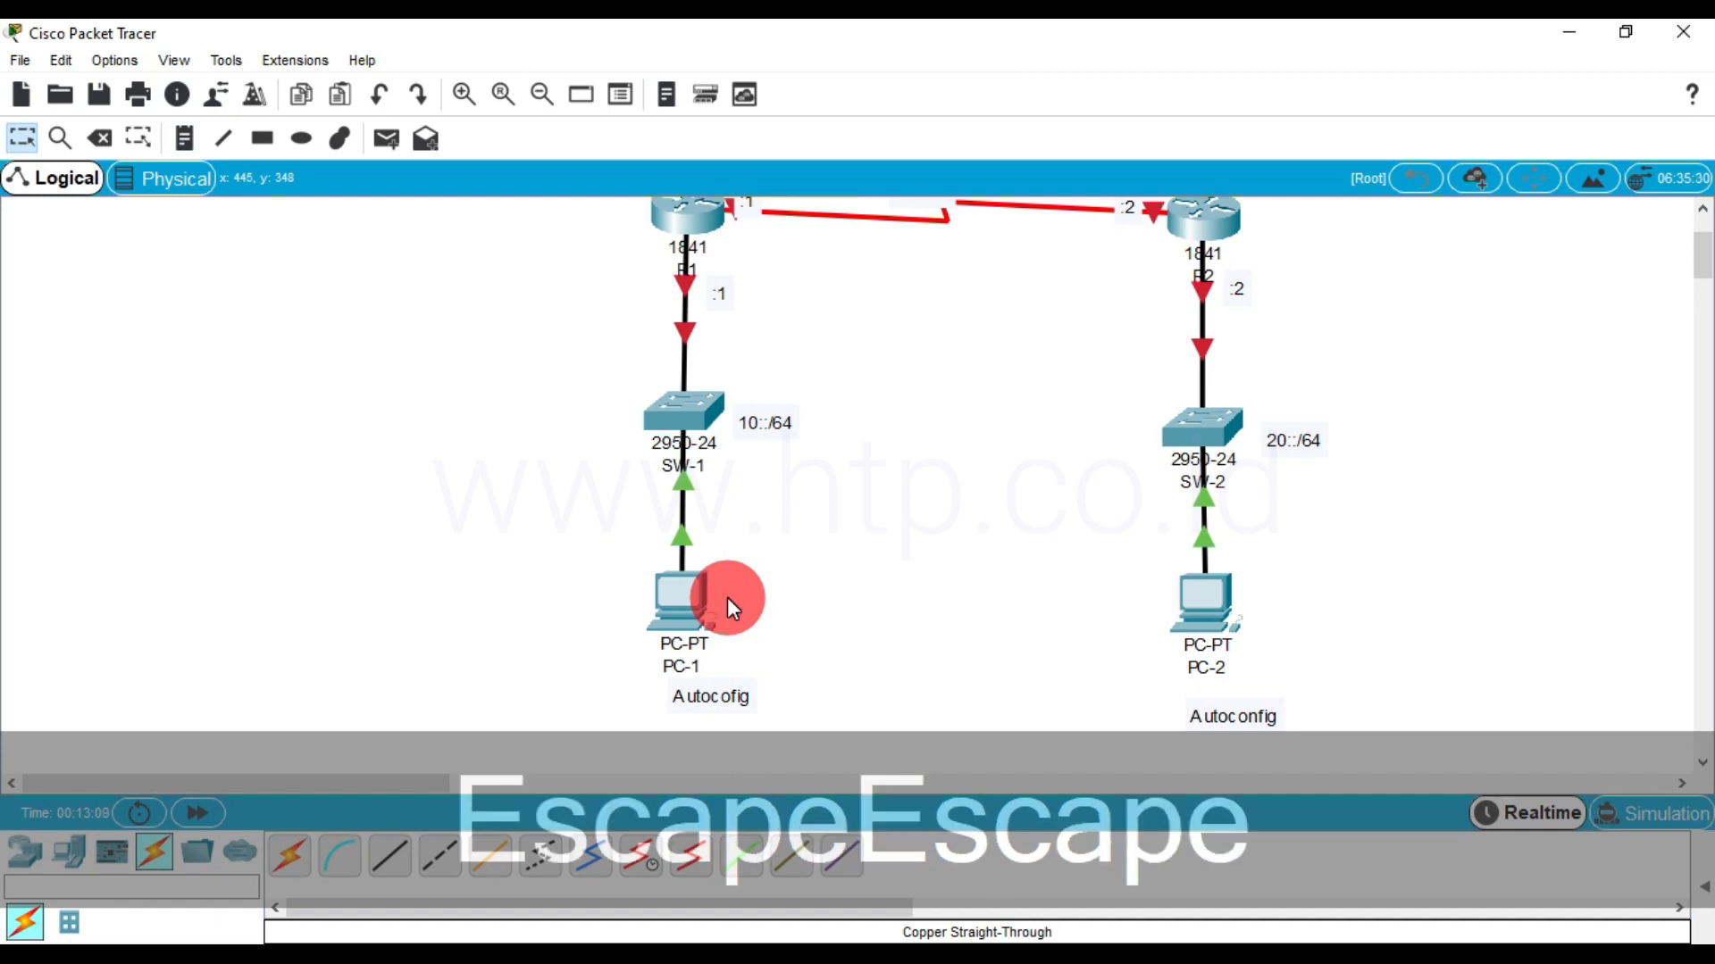
key("Escape")
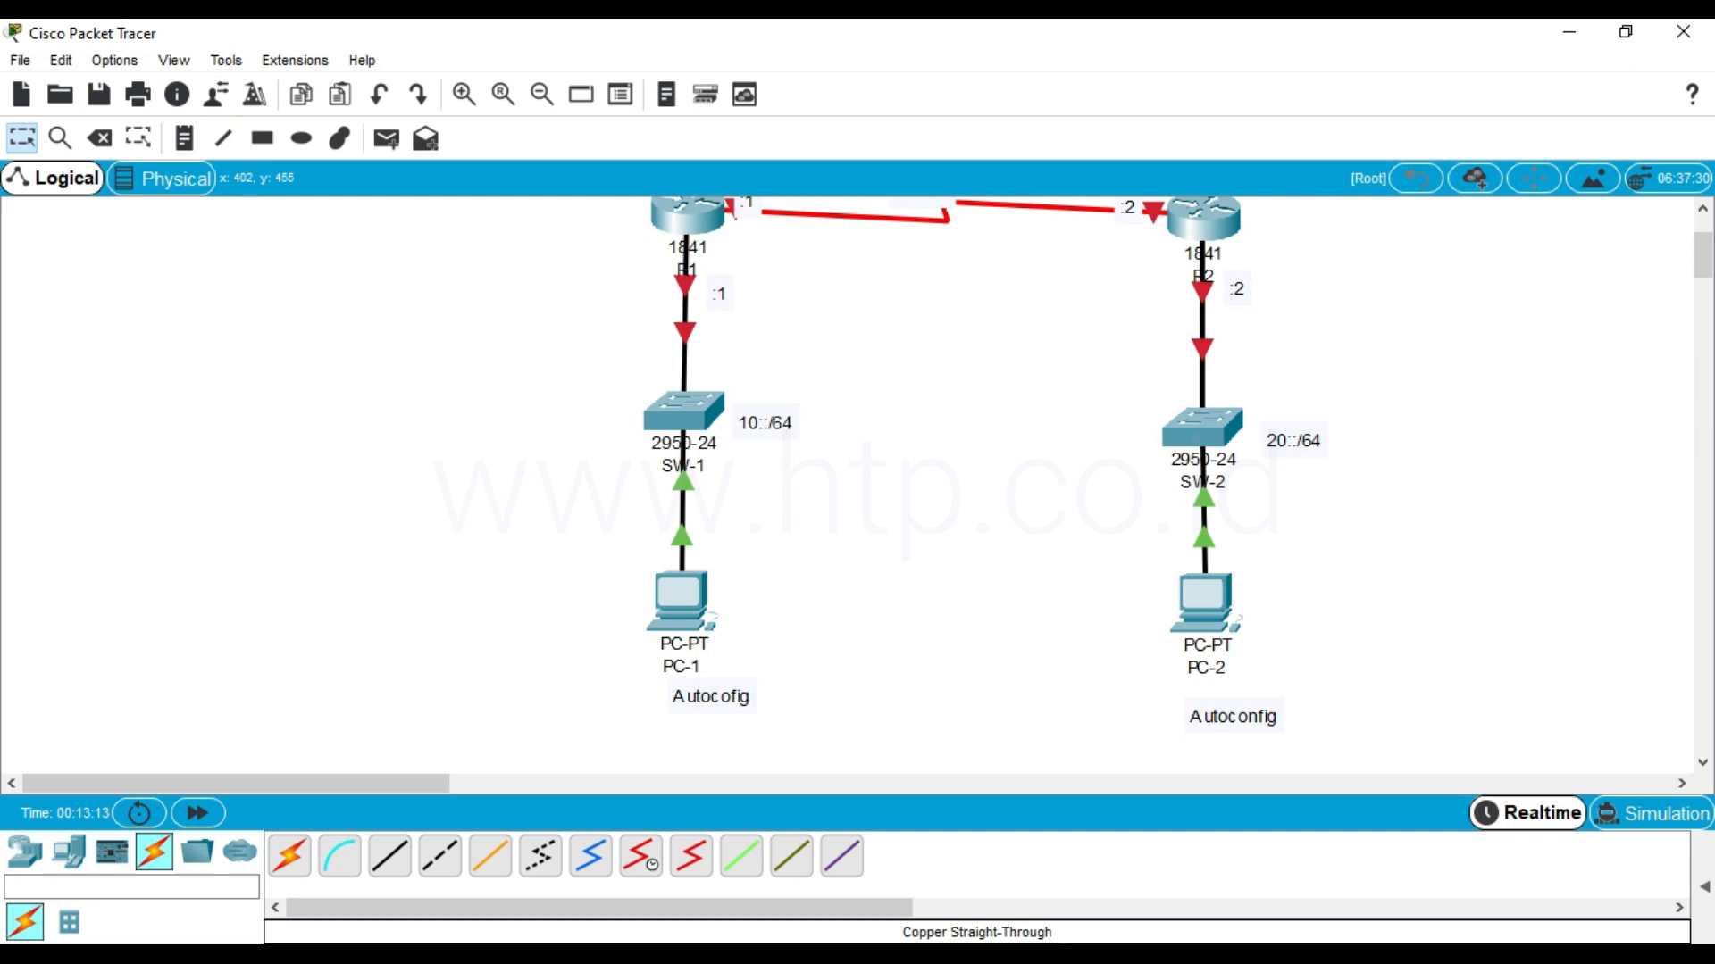
key("Escape")
left_click(897, 629)
scroll(895, 621, "up", 1)
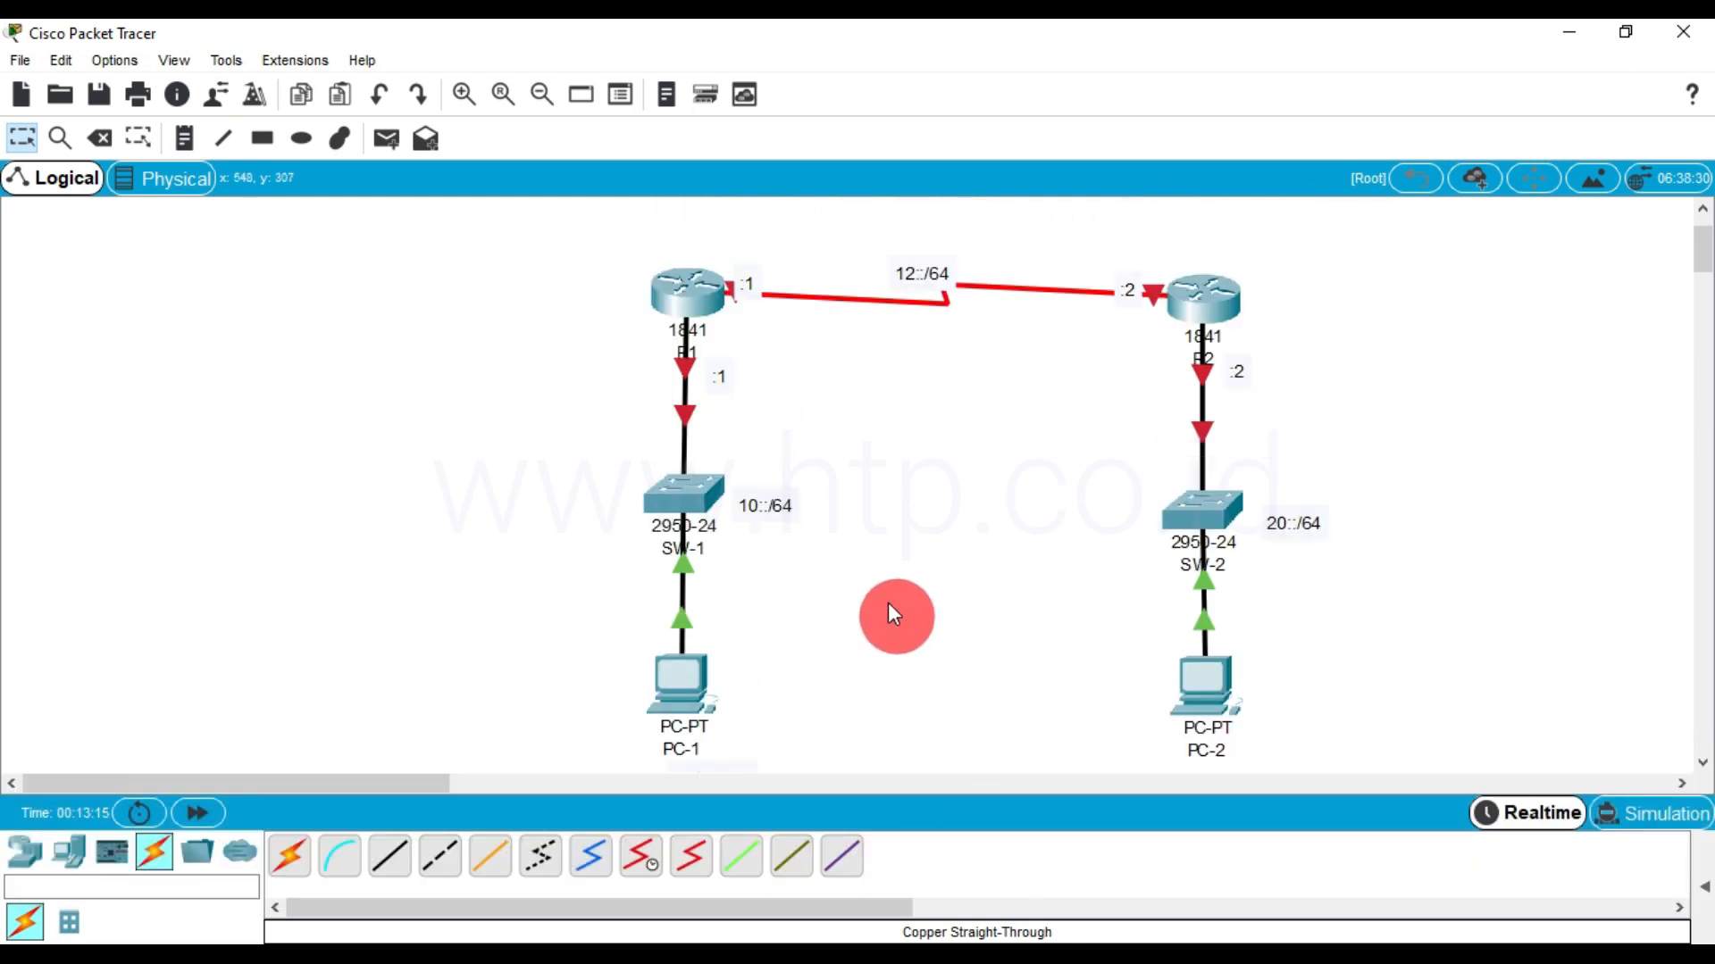
left_click(188, 154)
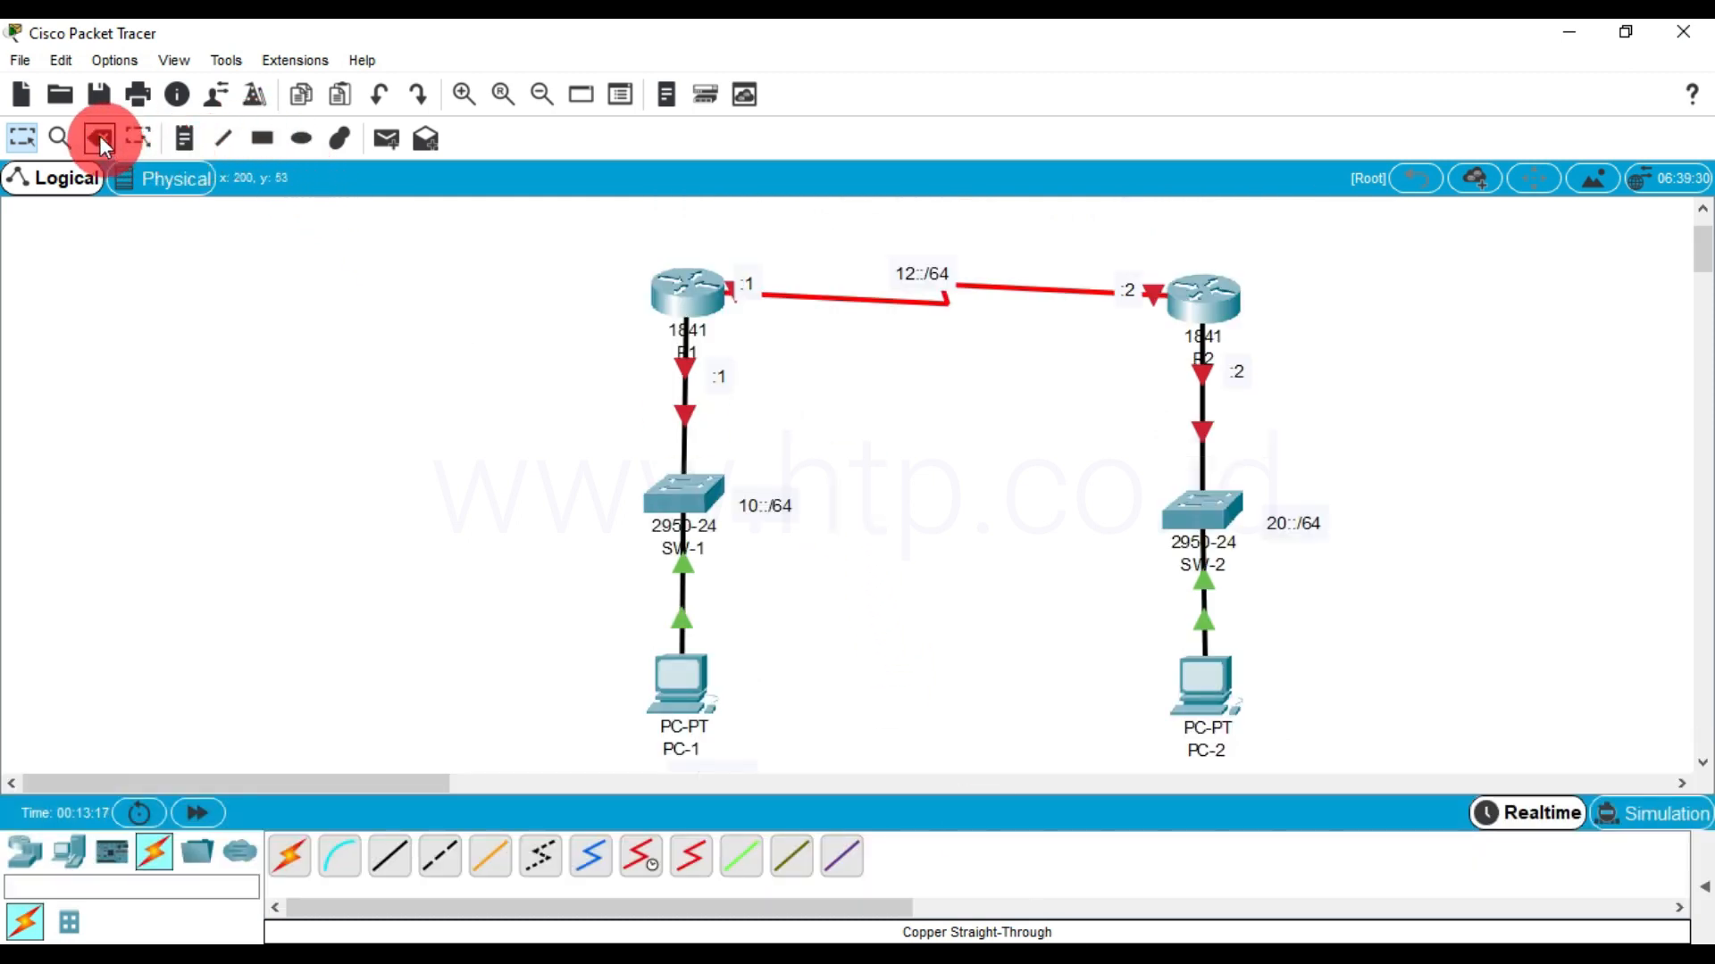
Select the whole topology with its notes and move it up and to the left in the workspace
left_click(21, 137)
left_click_drag(501, 226, 1406, 834)
left_click_drag(1213, 694, 1150, 649)
left_click(908, 489)
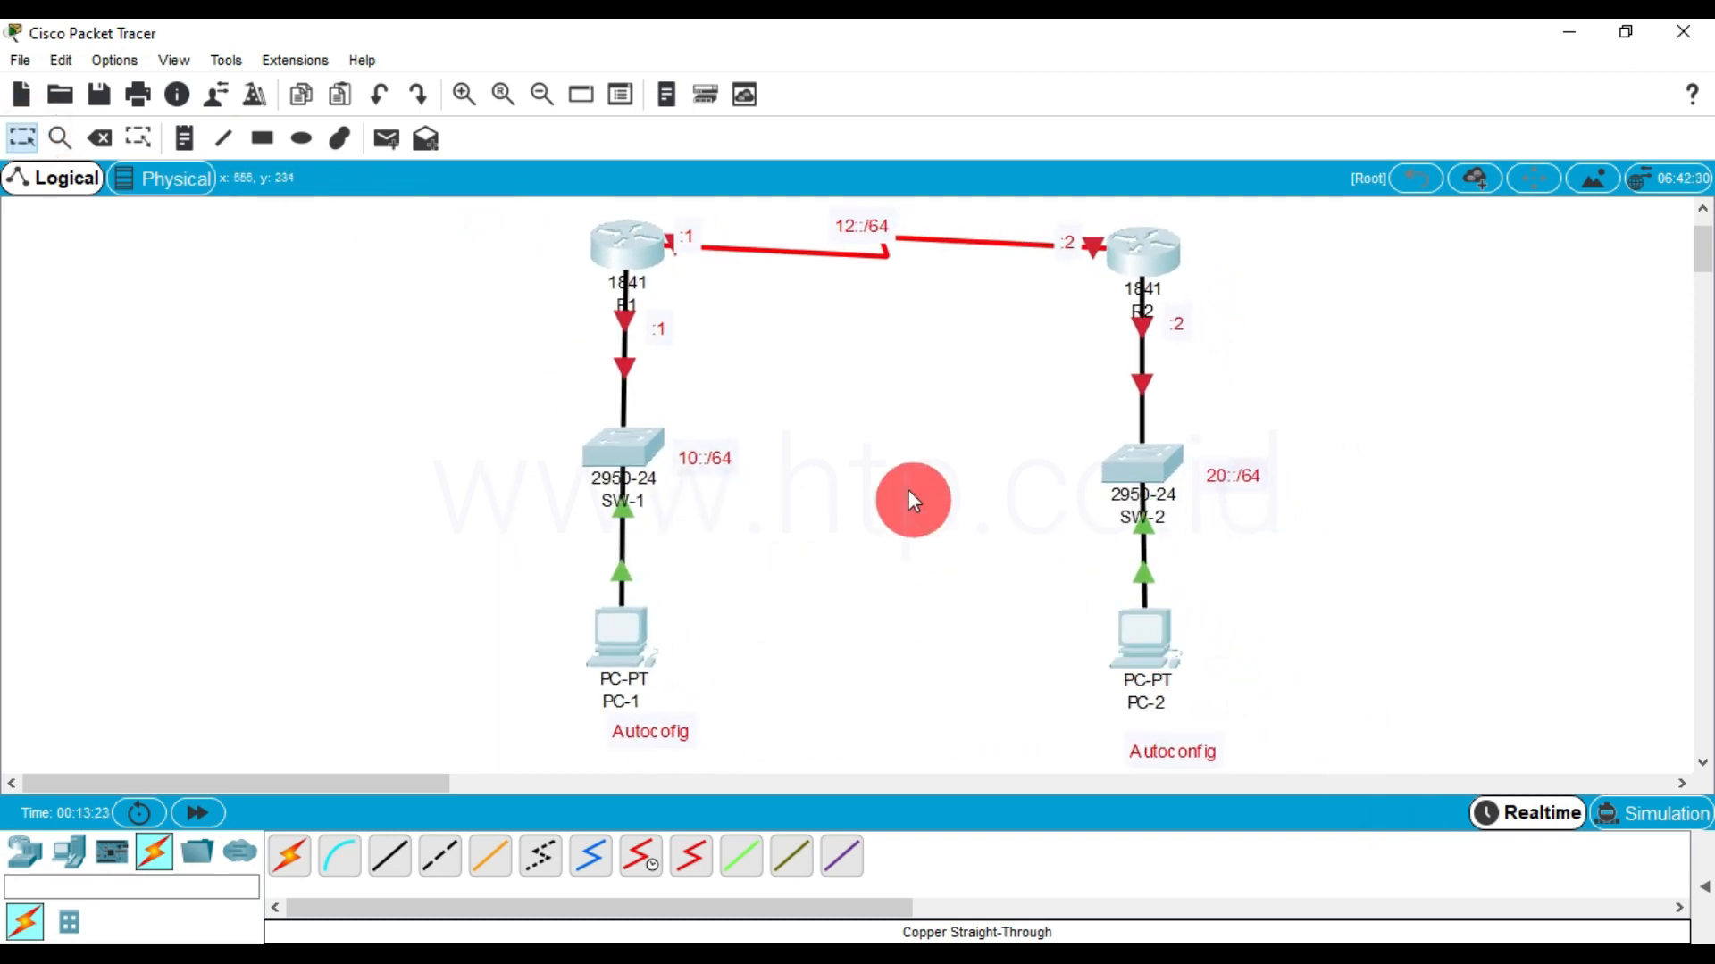
Align the autoconfiguration notes under PC-1 and PC-2 and move the 20::/64 note to the left side of SW-2
left_click_drag(636, 743, 611, 747)
left_click_drag(1158, 749, 1141, 728)
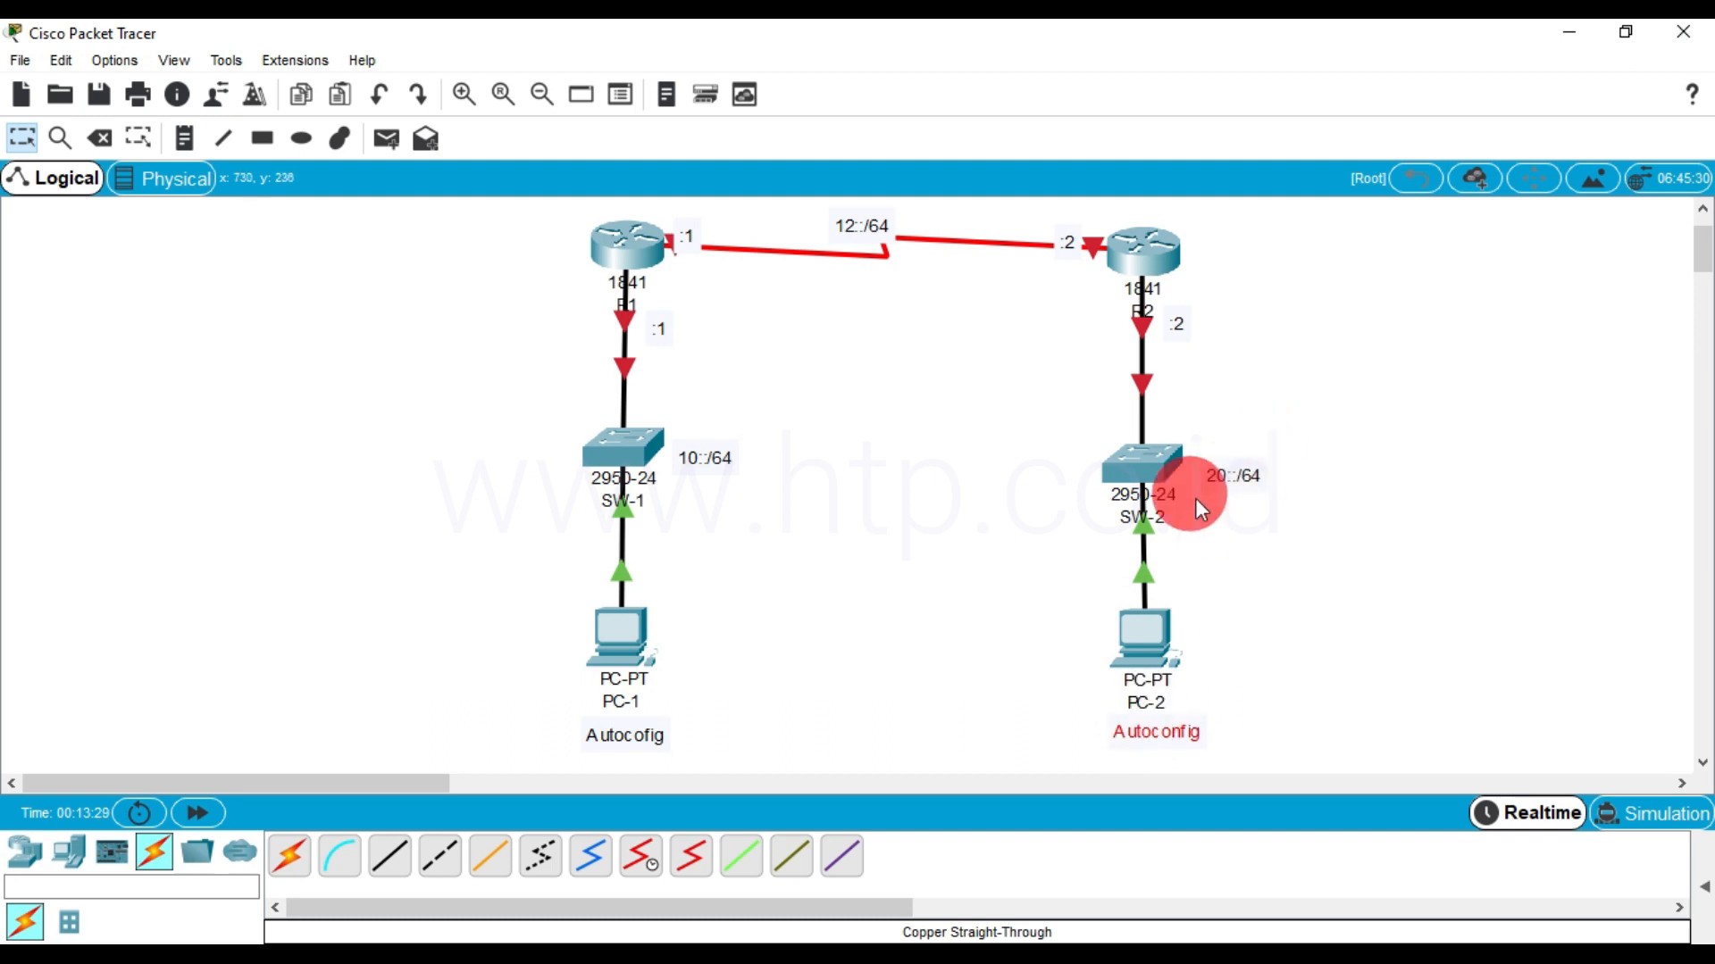
left_click_drag(1209, 467, 1065, 475)
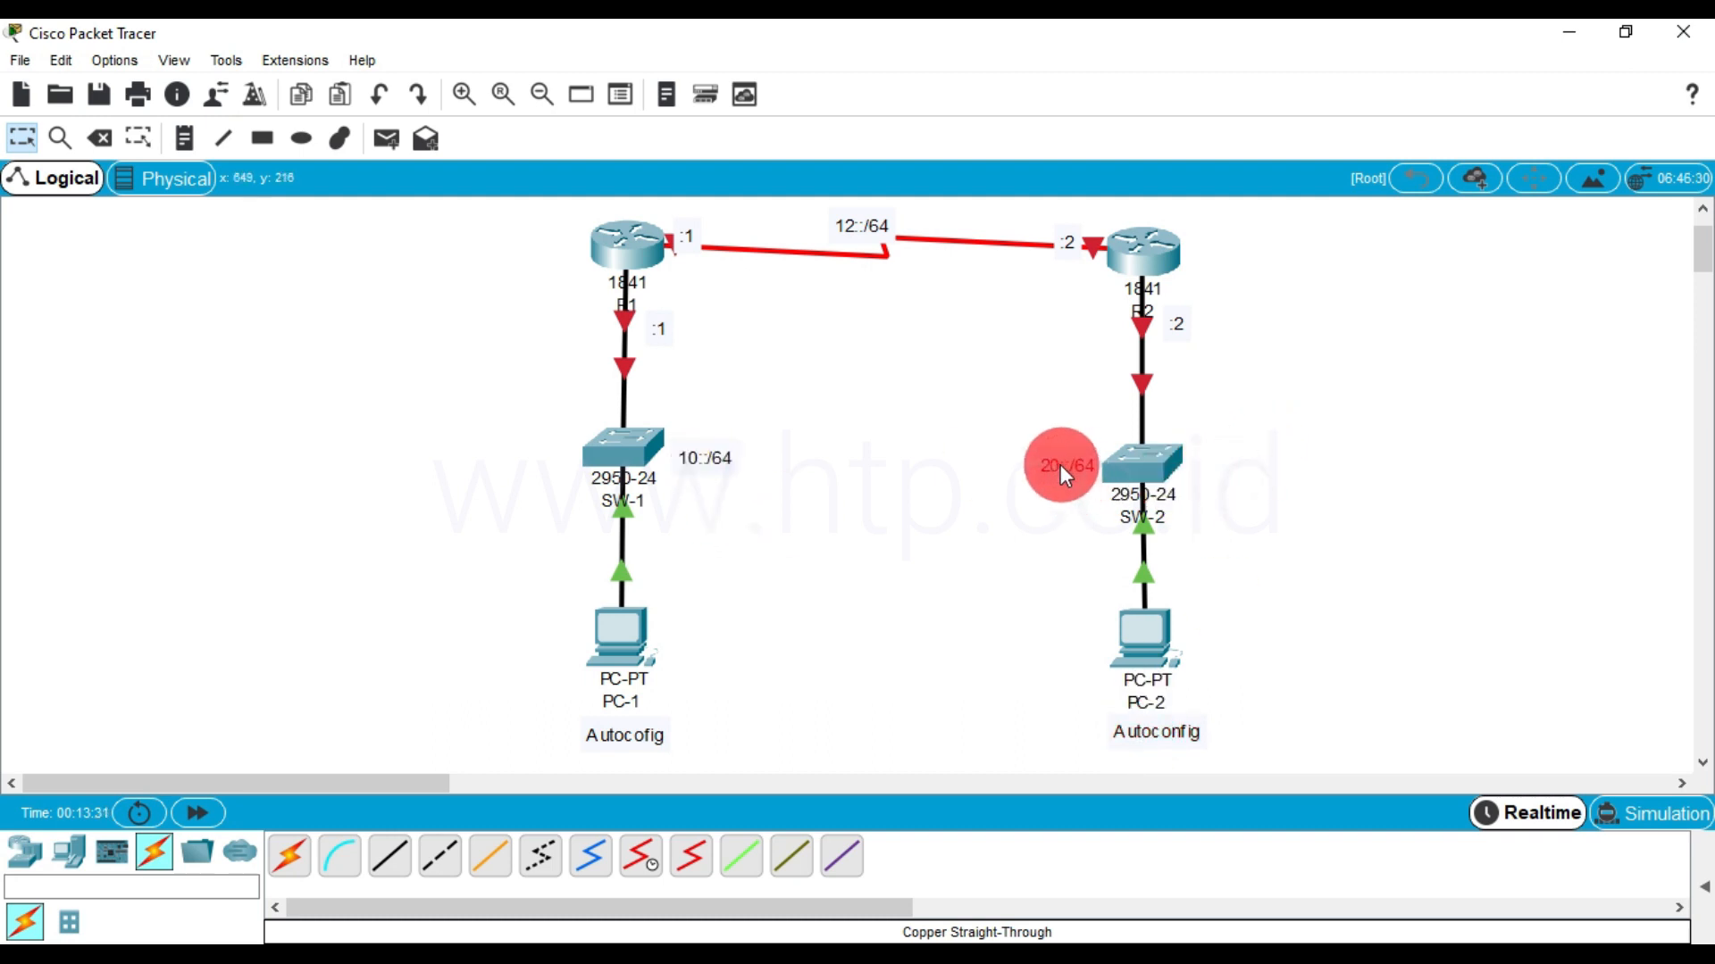
Reposition the 12::/64 note and the :1 and :2 notes closer to their links at R1 and R2
mouse_move(865, 223)
left_mouse_down()
mouse_move(865, 291)
mouse_move(869, 222)
left_mouse_up()
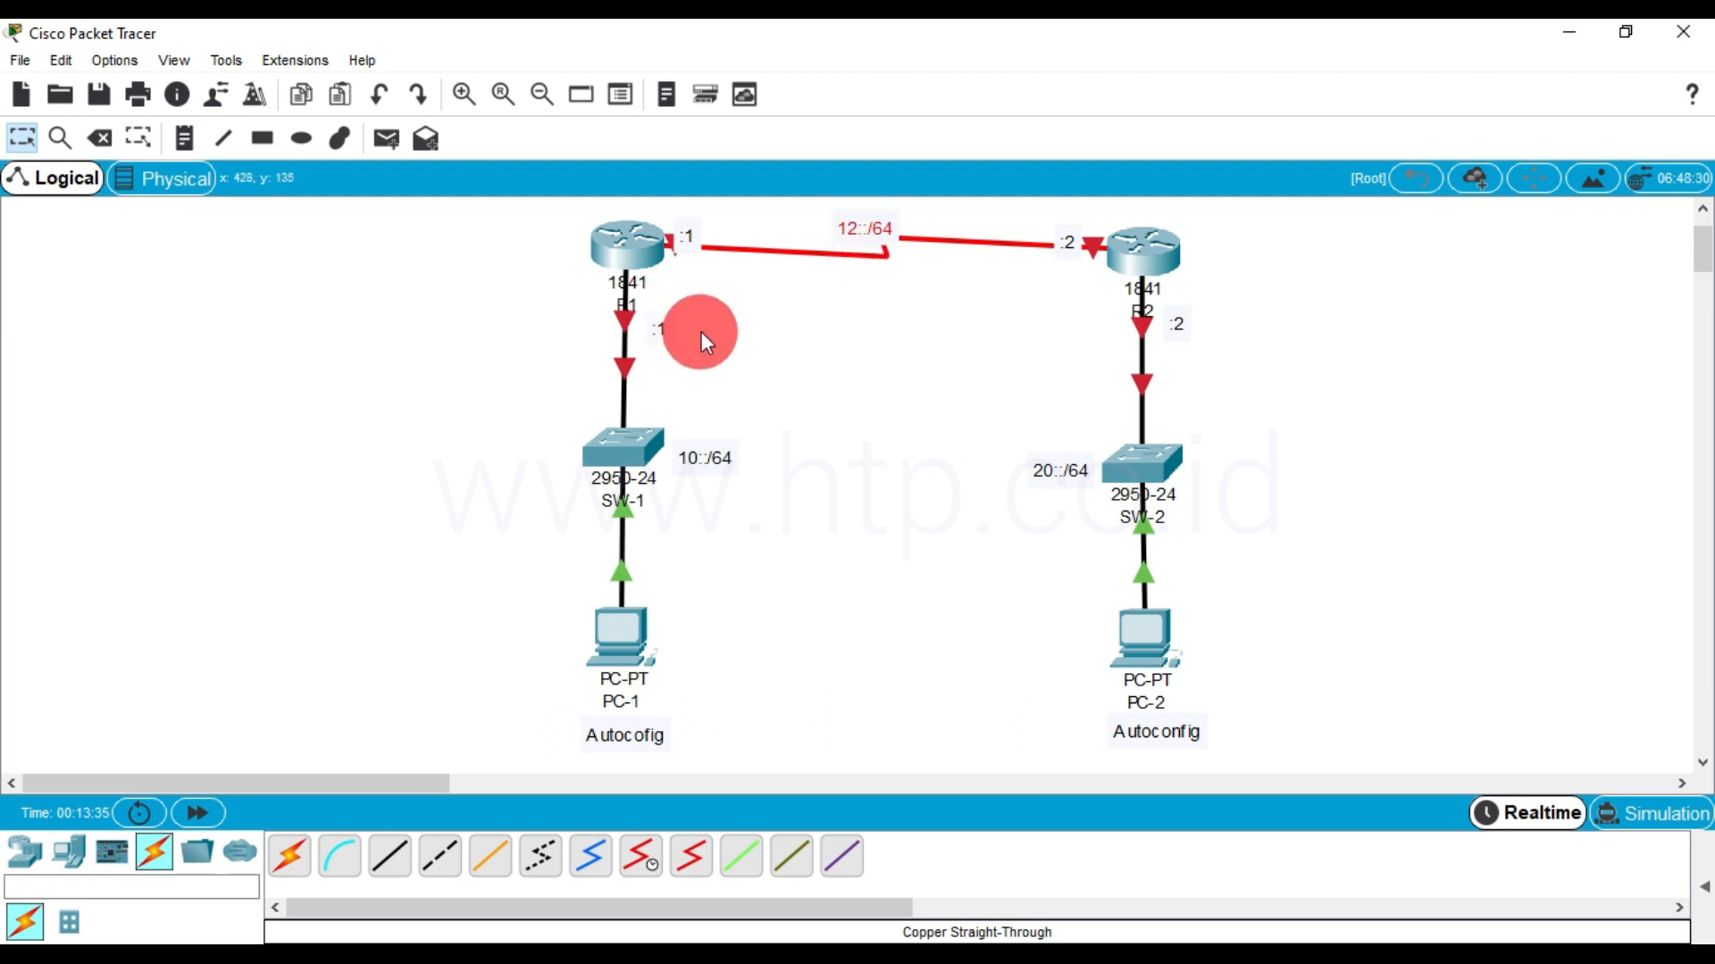
left_click_drag(688, 220, 678, 218)
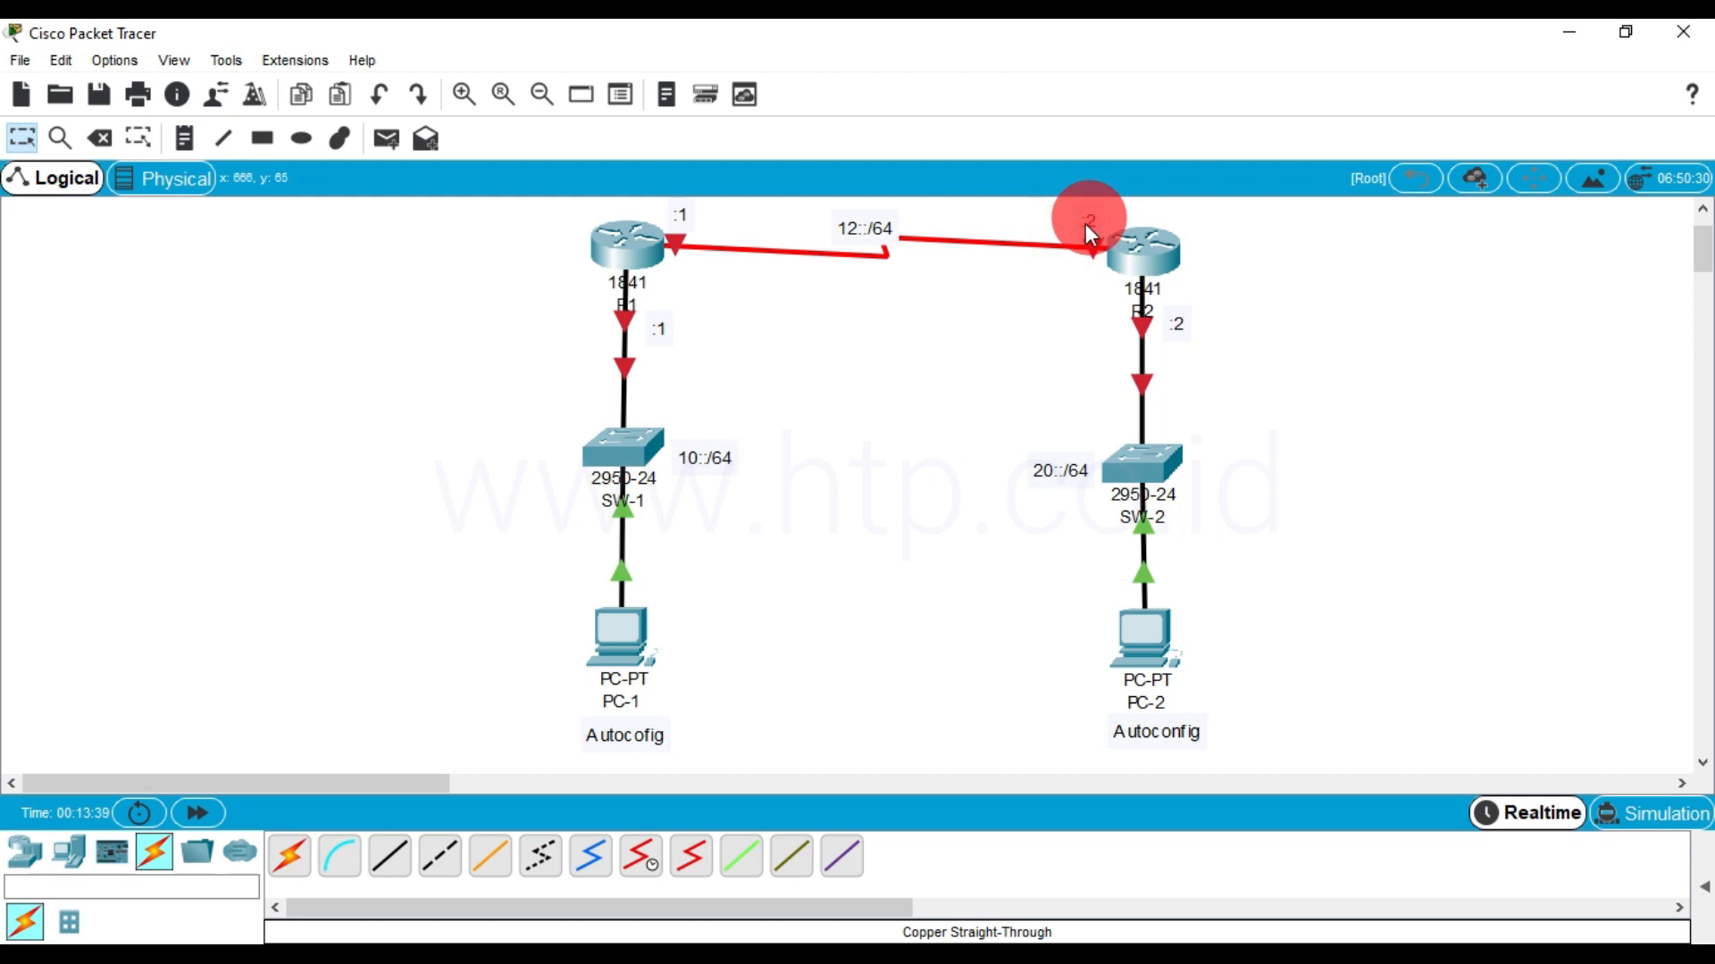
left_click(998, 350)
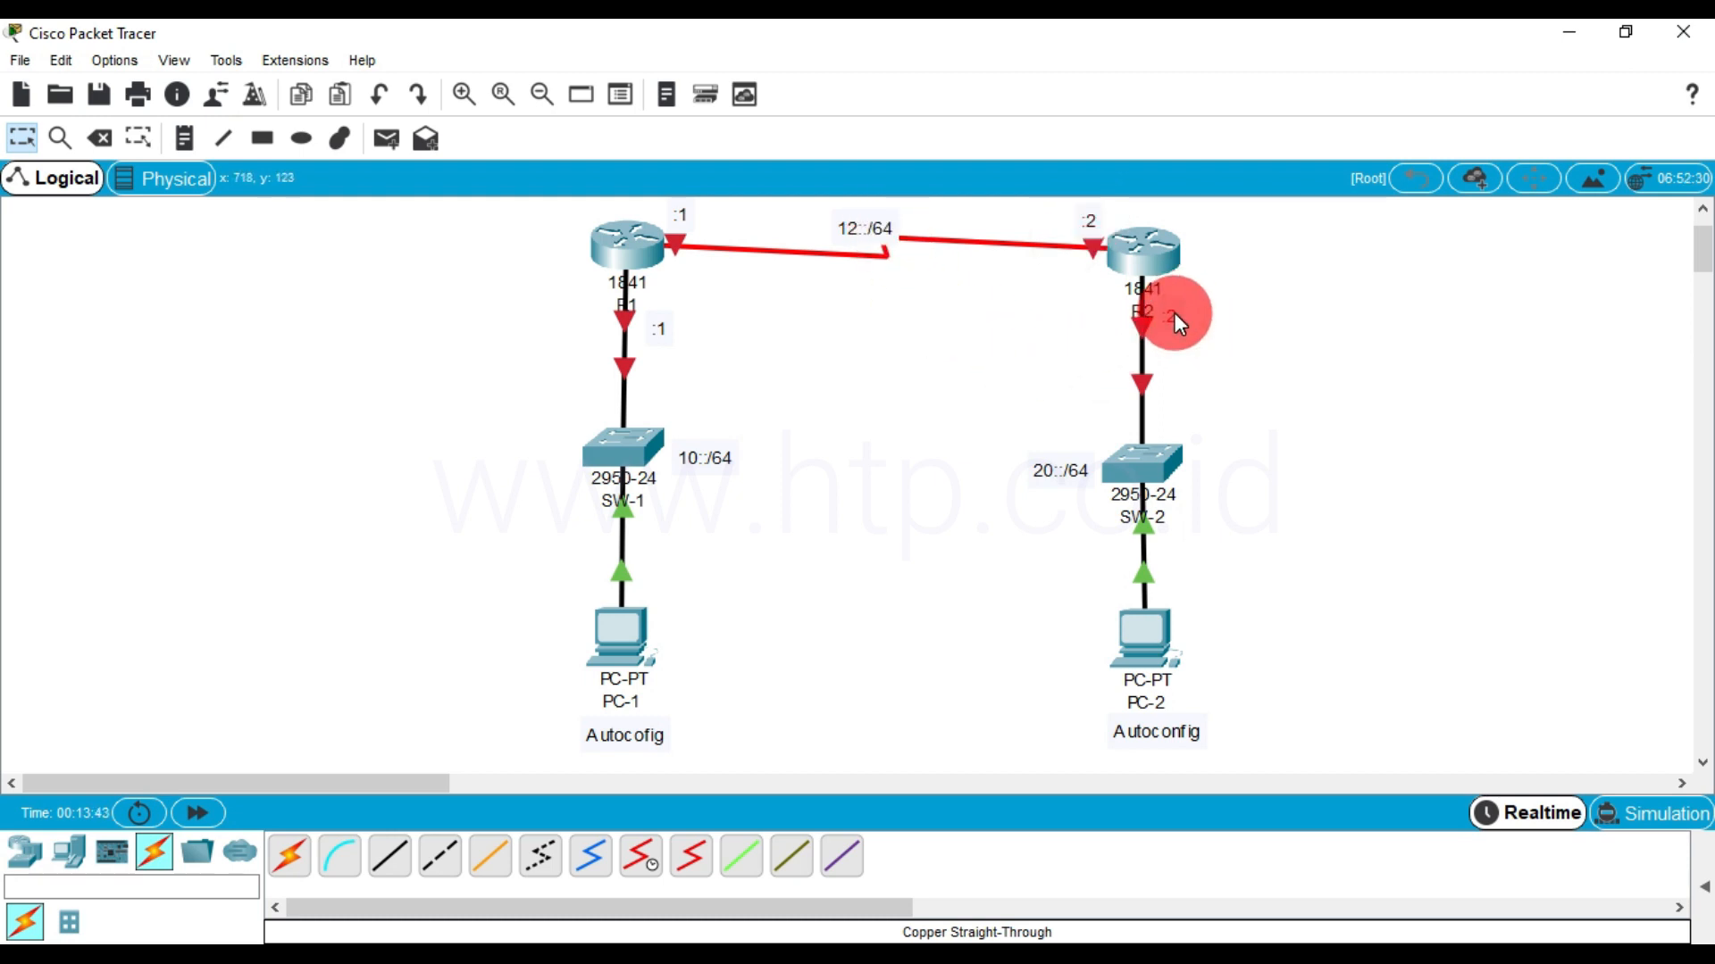
left_click_drag(684, 354, 662, 320)
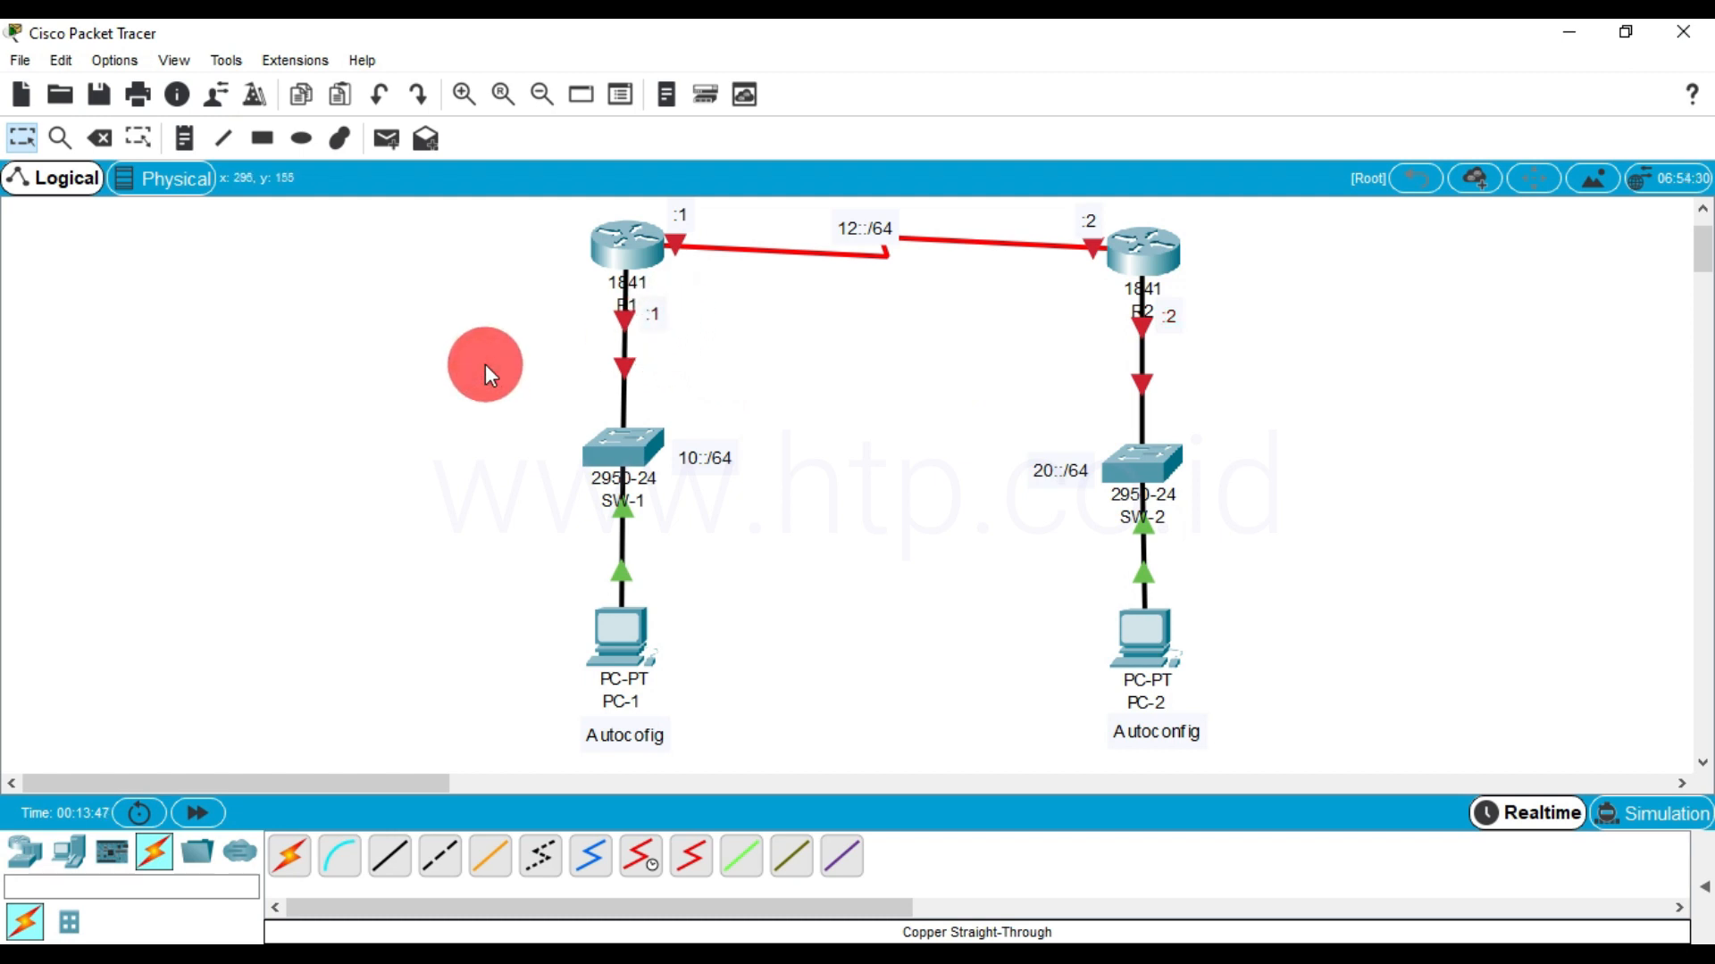
left_click(778, 551)
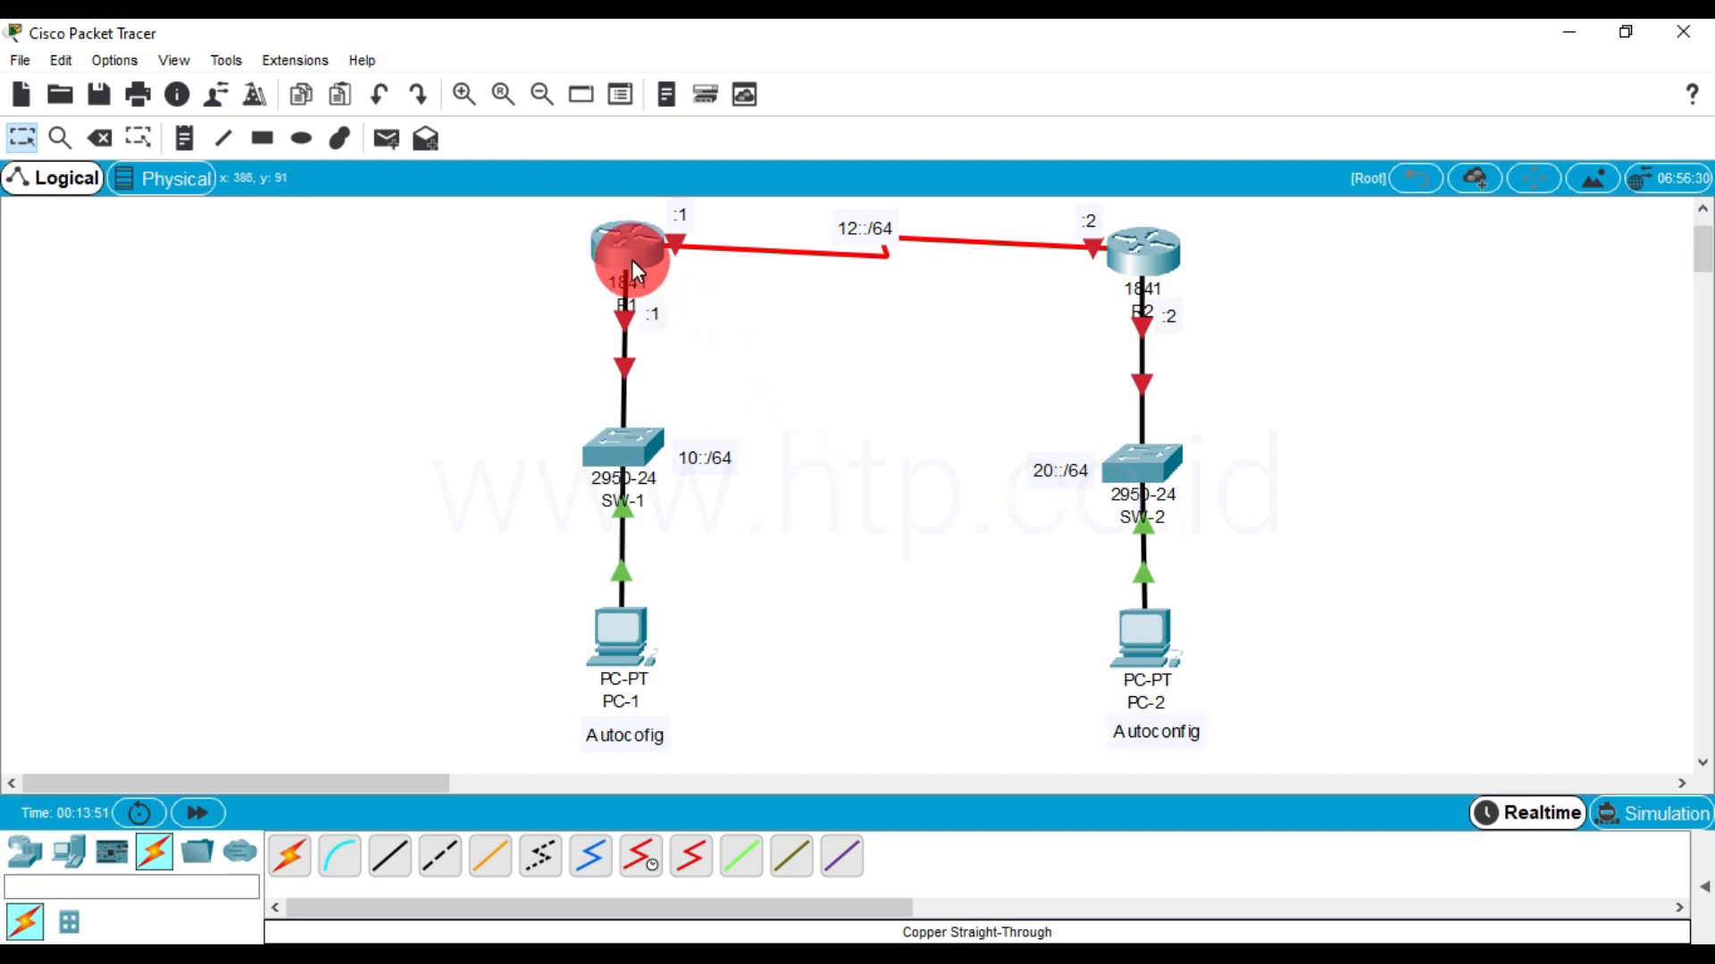
Open R1's command line in a maximized window and answer no to the initial configuration dialog
mouse_move(632, 262)
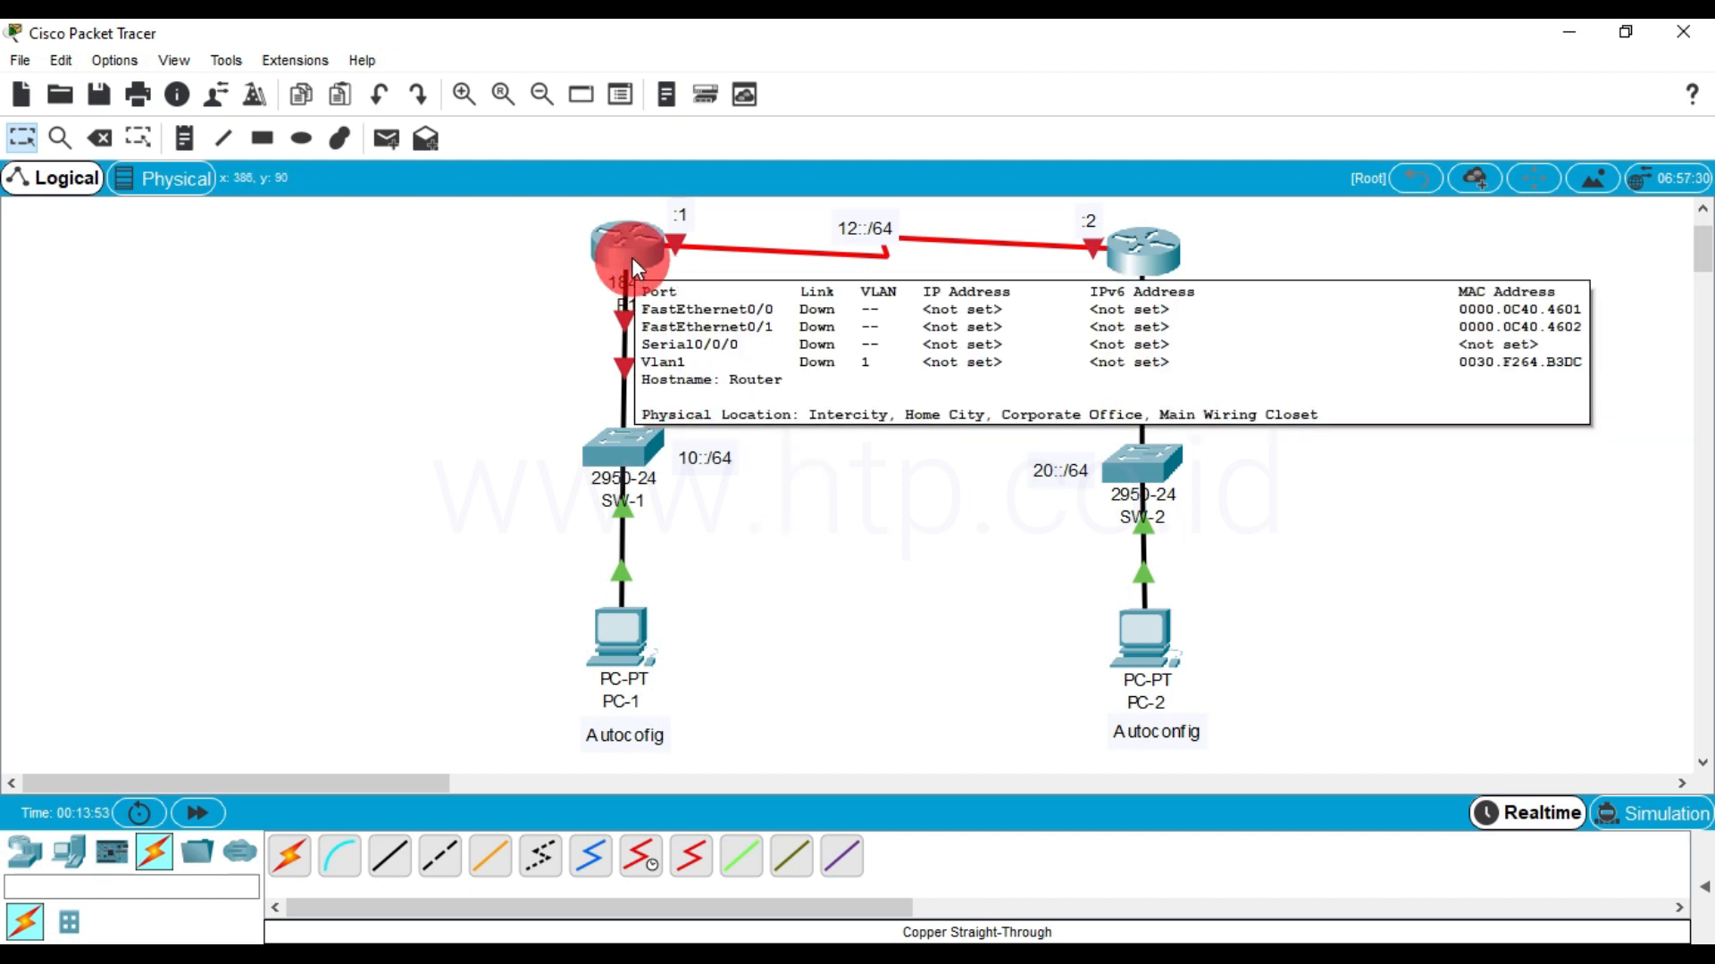
left_click(629, 248)
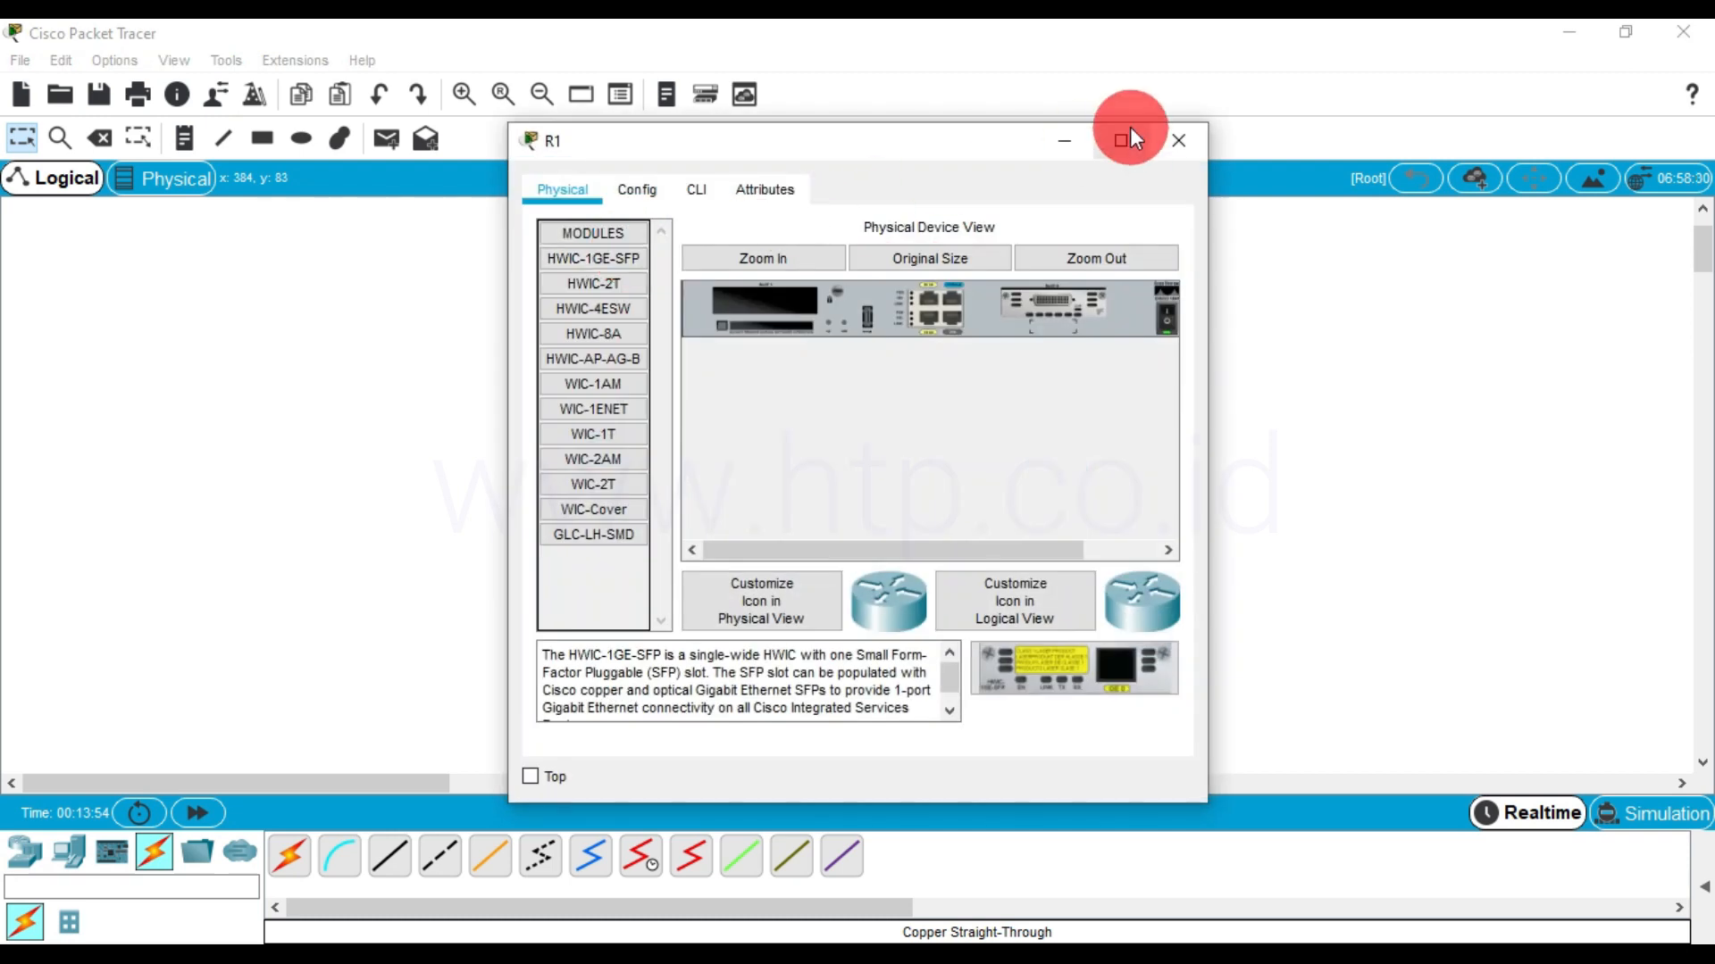
left_click(1127, 135)
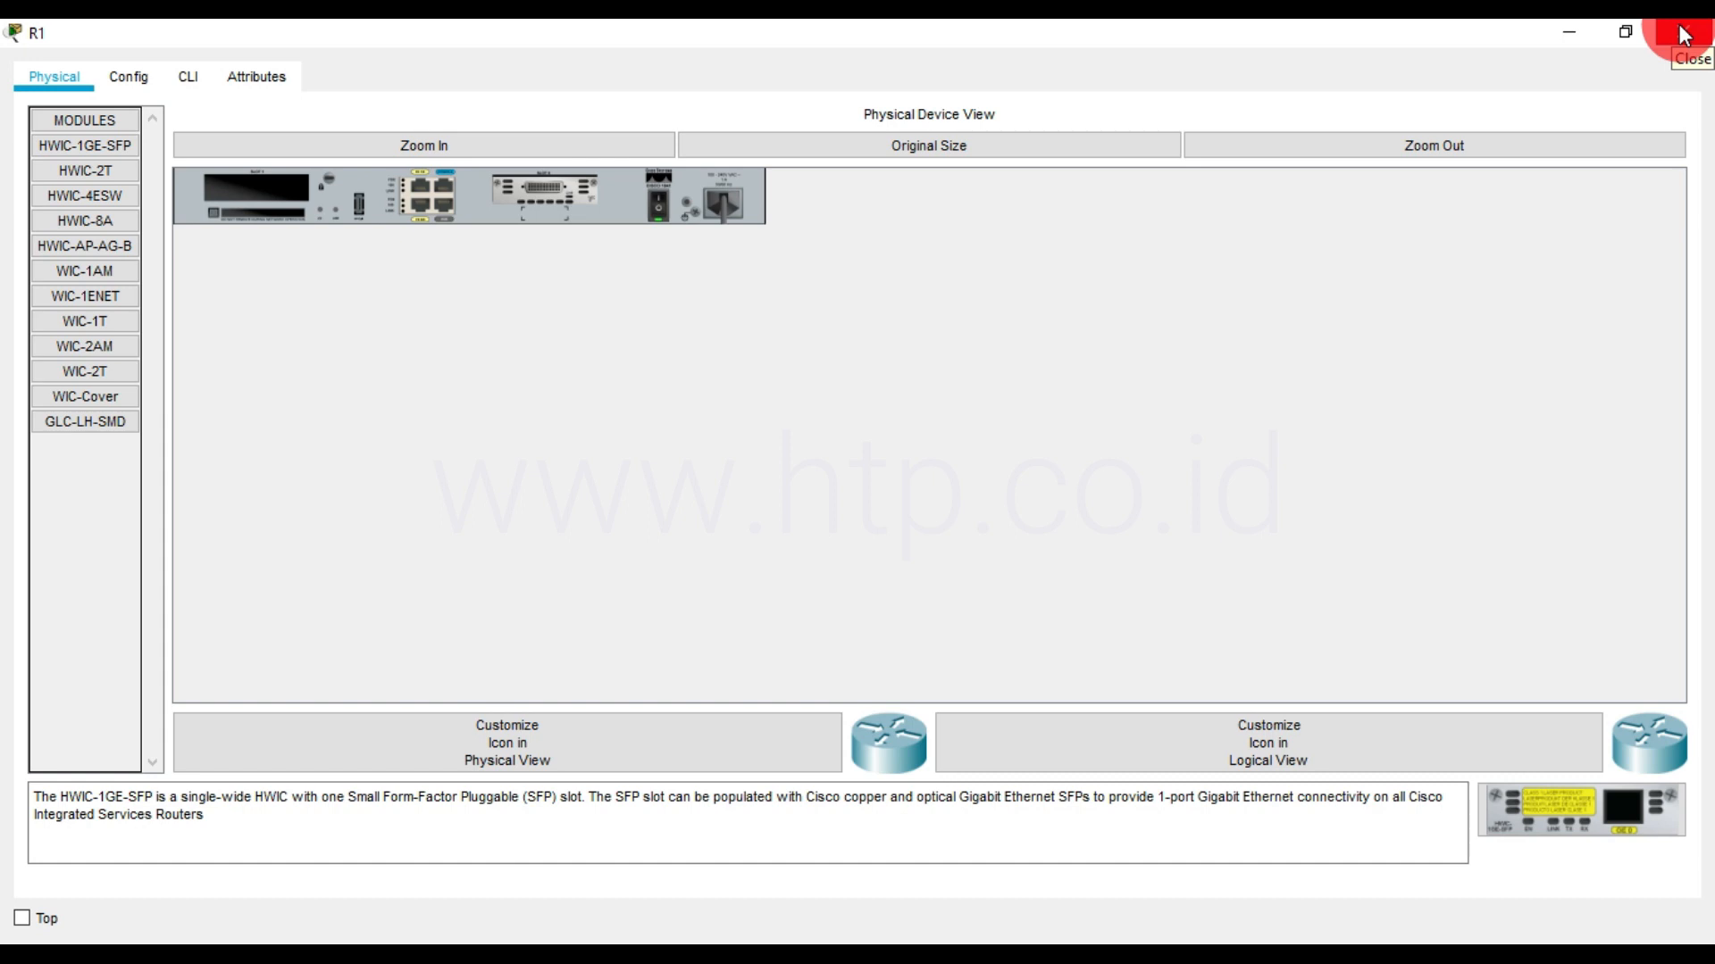
left_click(188, 79)
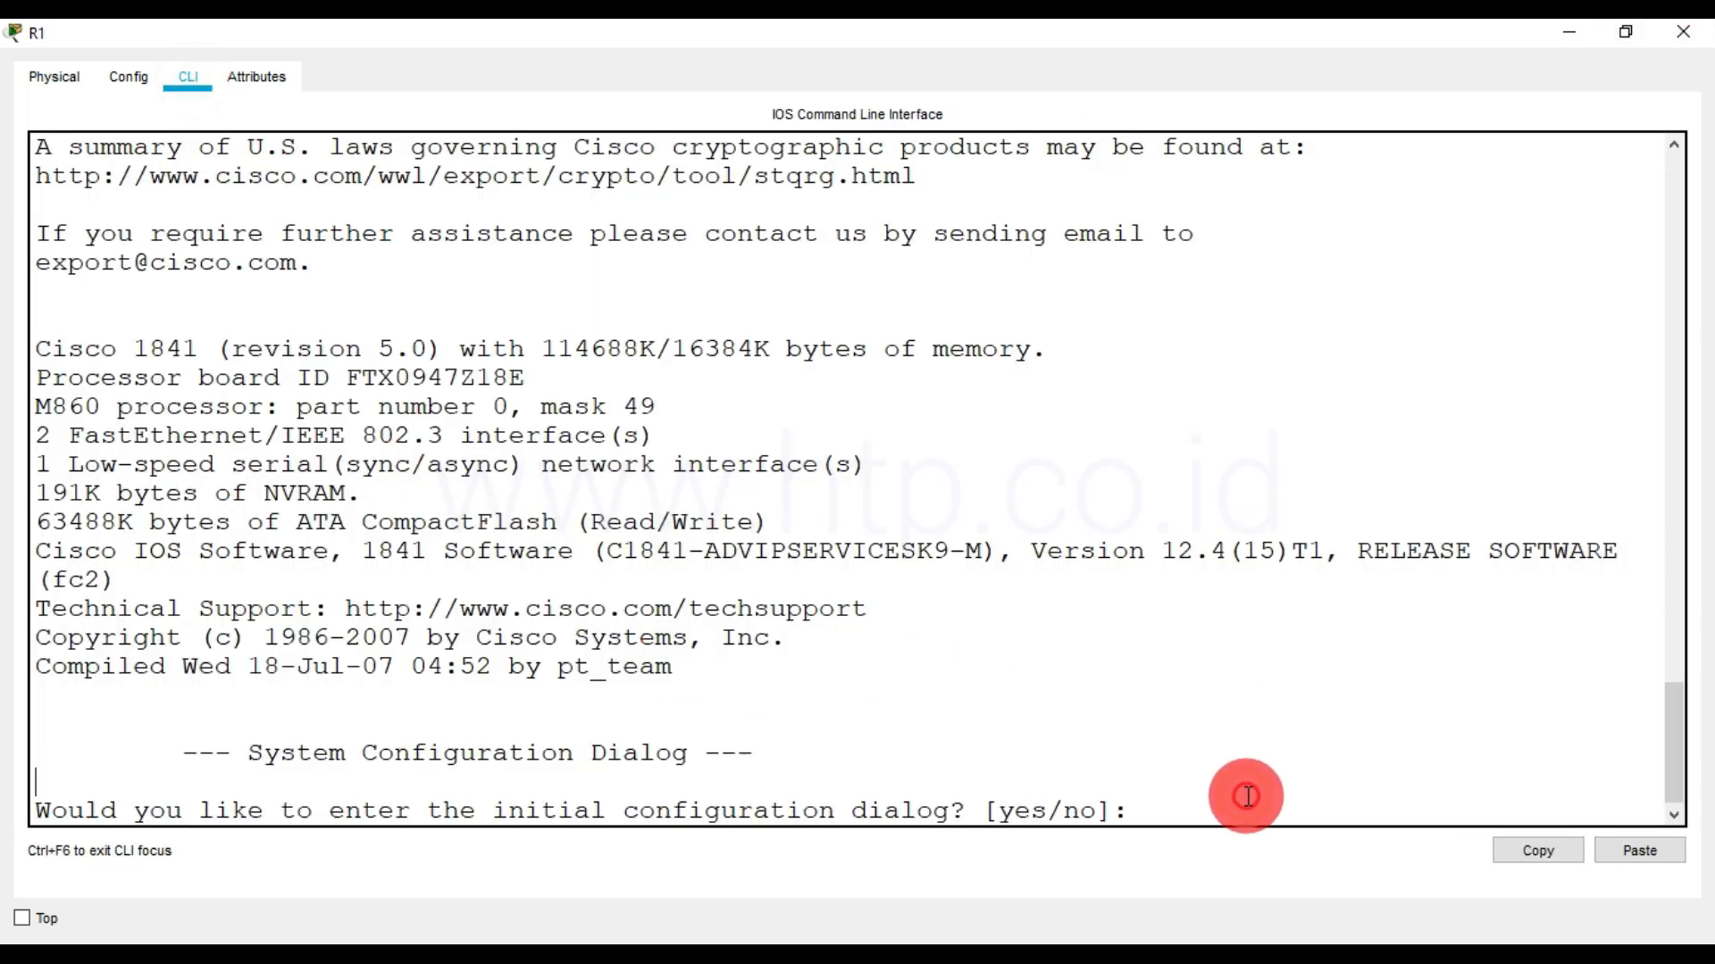
scroll(1313, 806, "up", 2)
scroll(1221, 742, "down", 2)
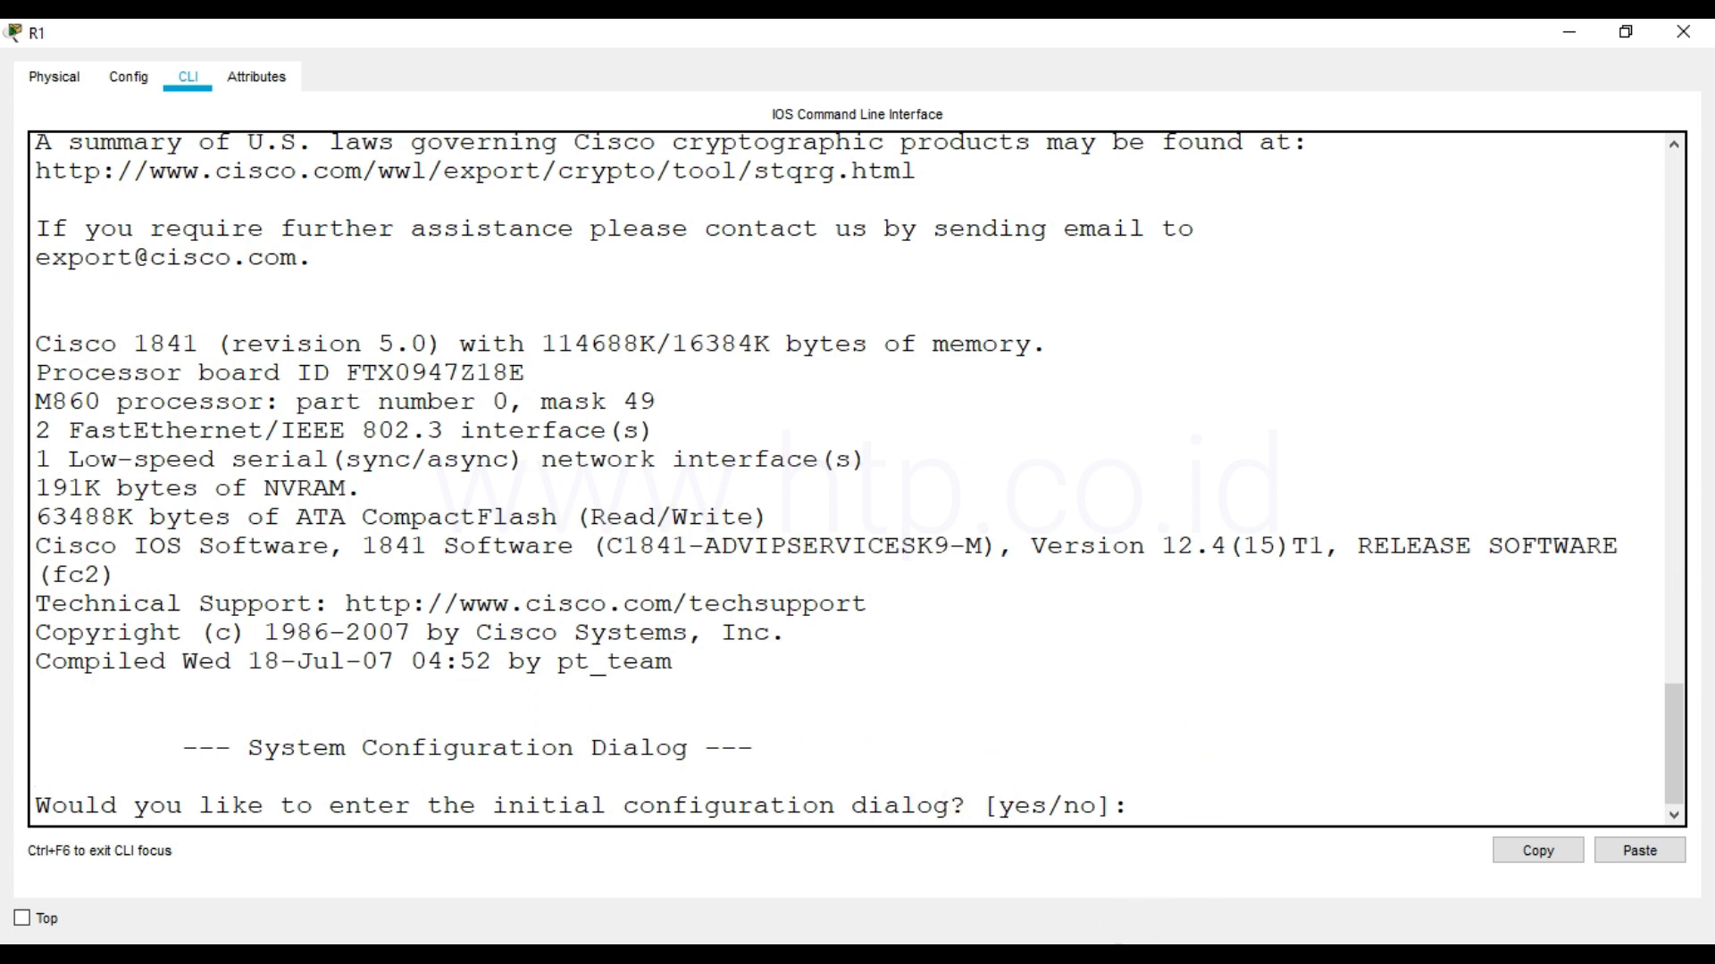
type("no")
key("Return")
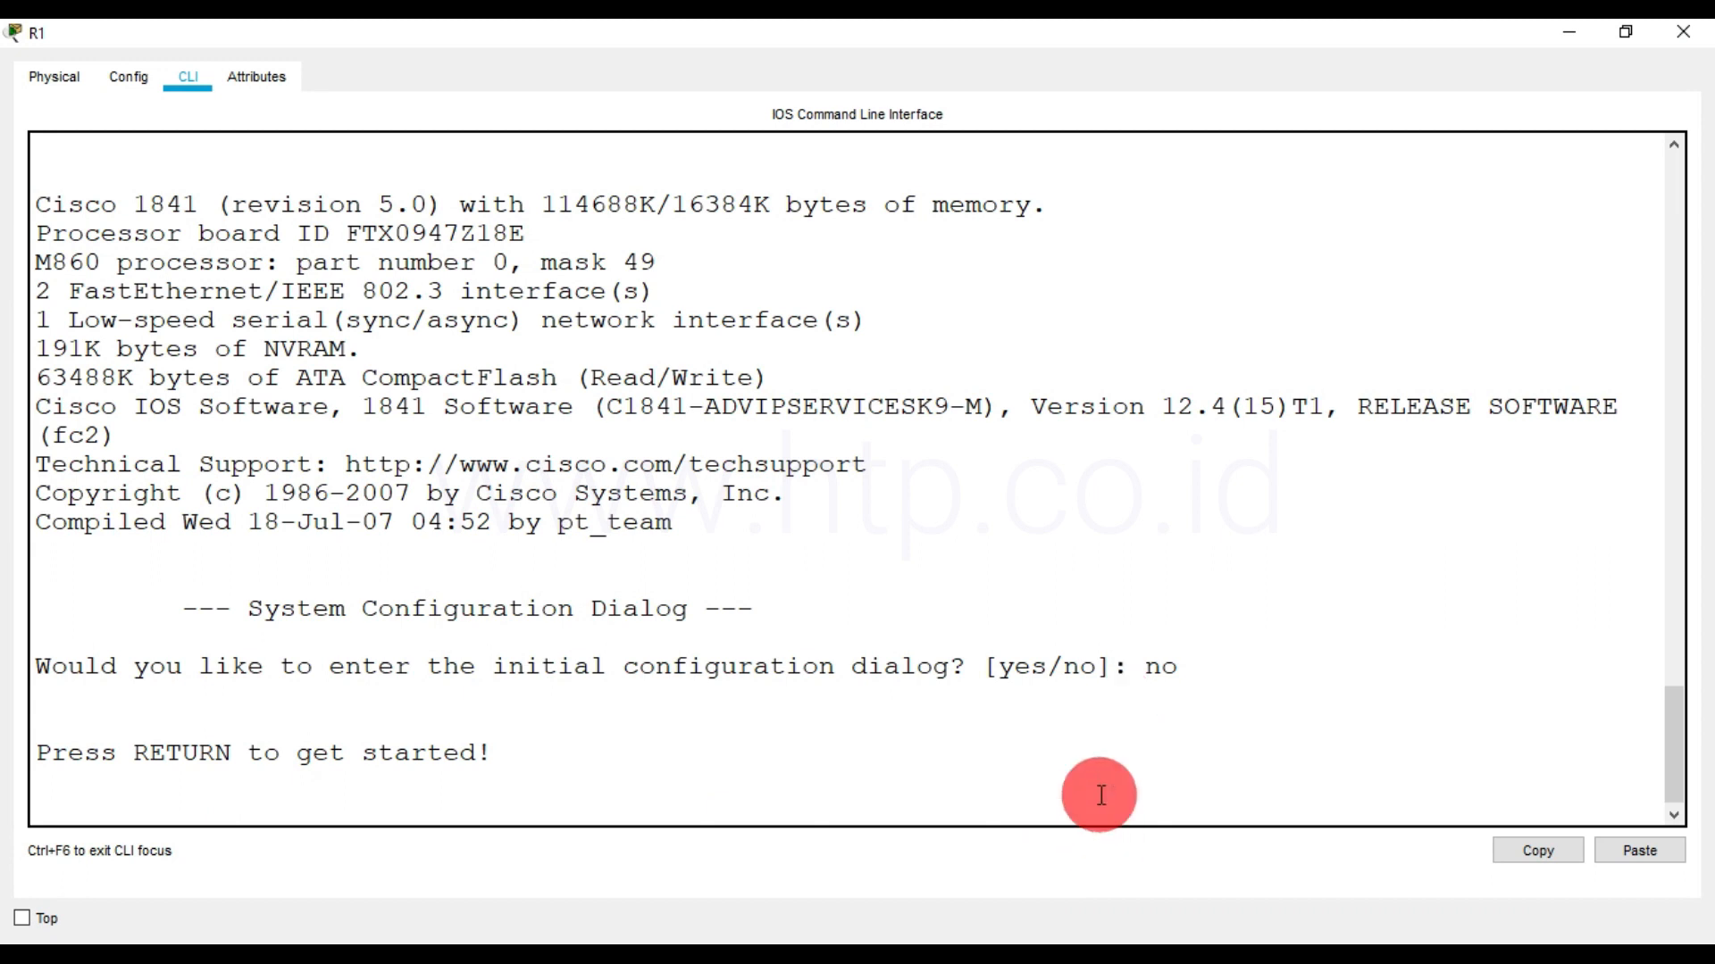
key("Return")
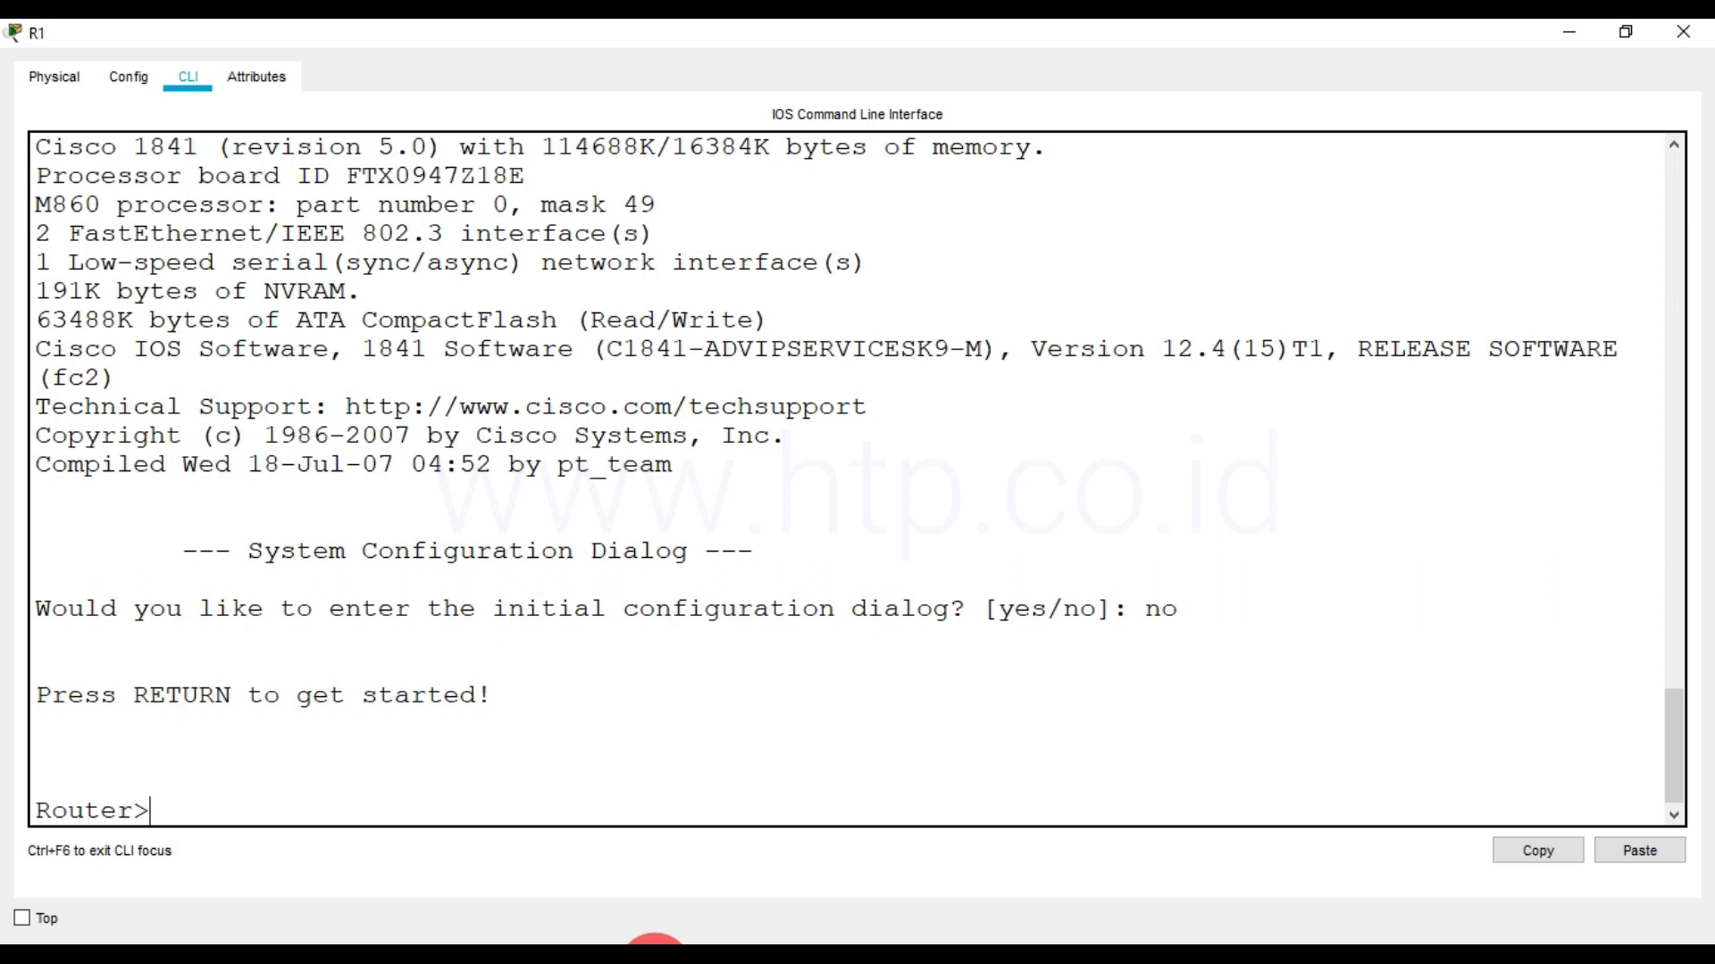
Enter privileged EXEC mode on R1 with the enable command
key("Return")
key("Return")
key("Return")
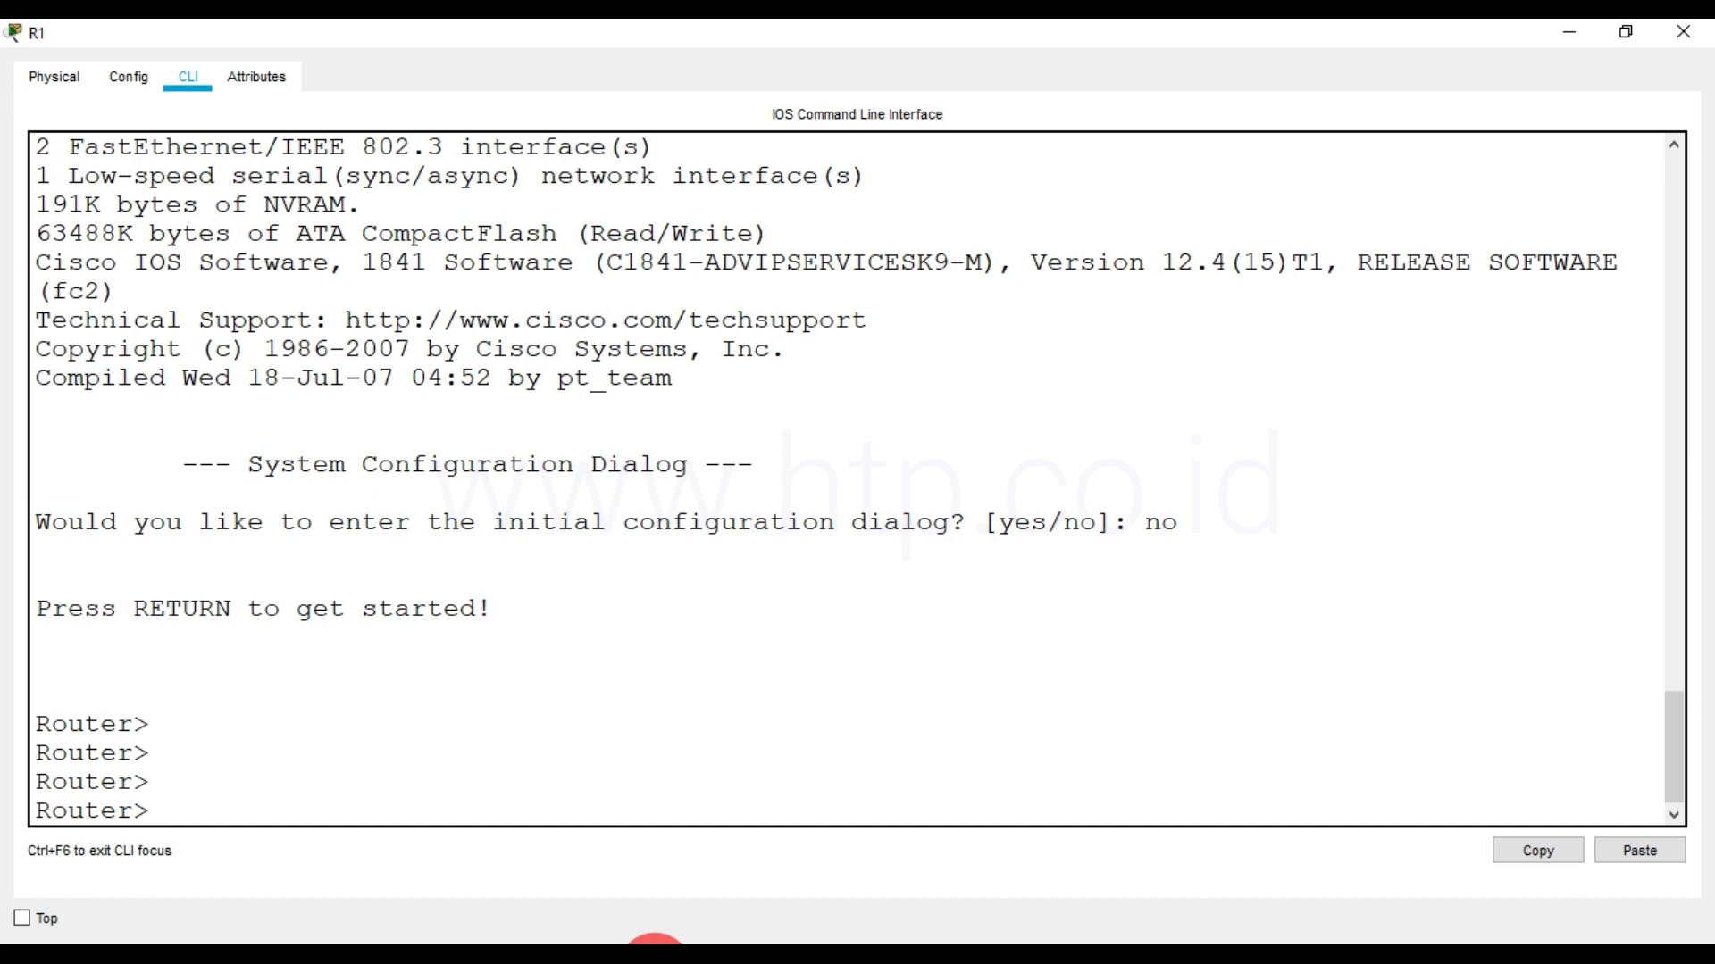
type("enable")
key("Return")
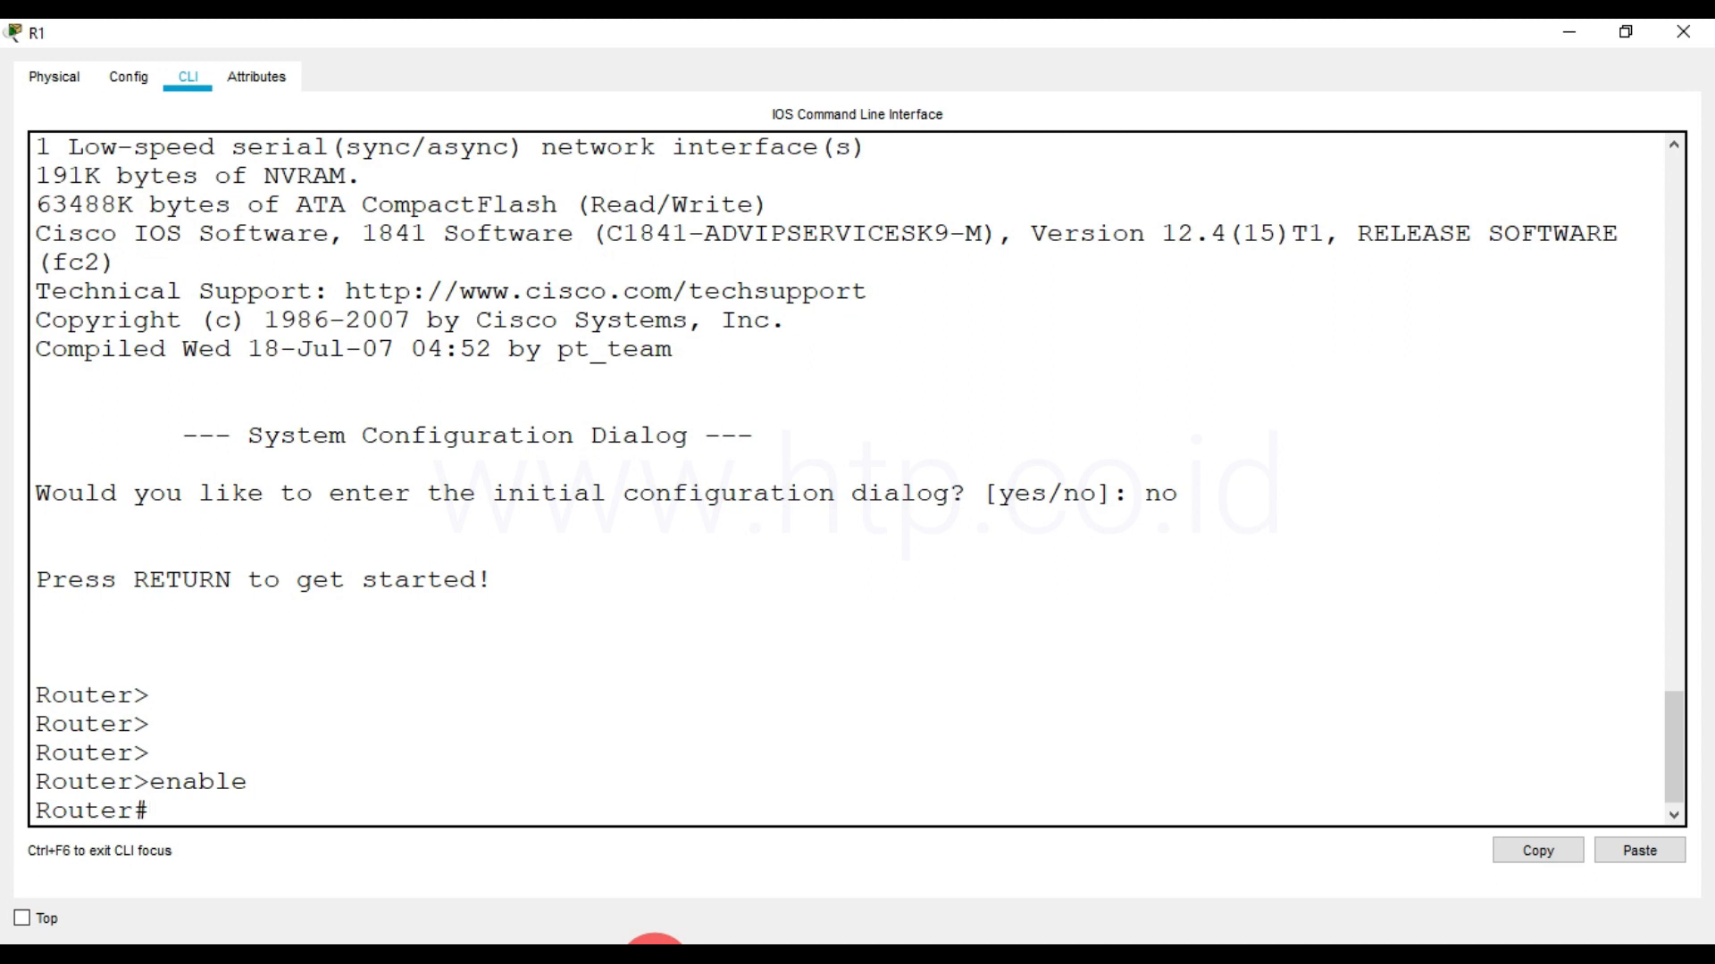
key("Return")
key("Return")
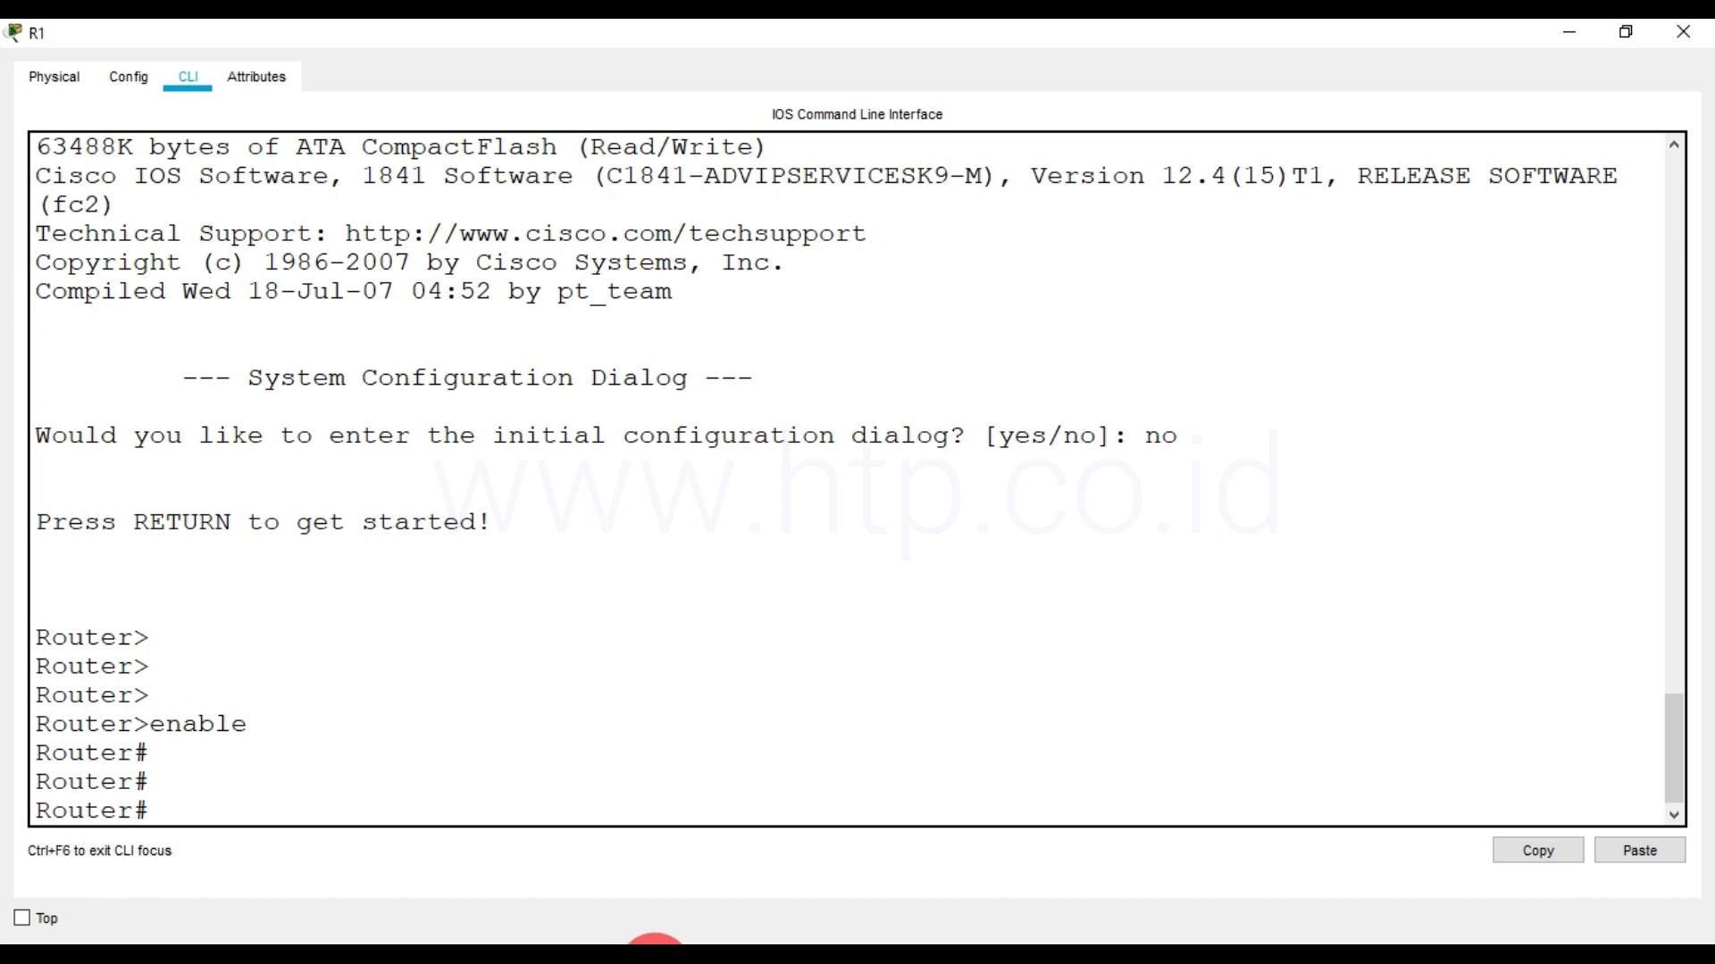
Set the router's clock to 15:40:00 06 Jun 2020
type("clock set 15:")
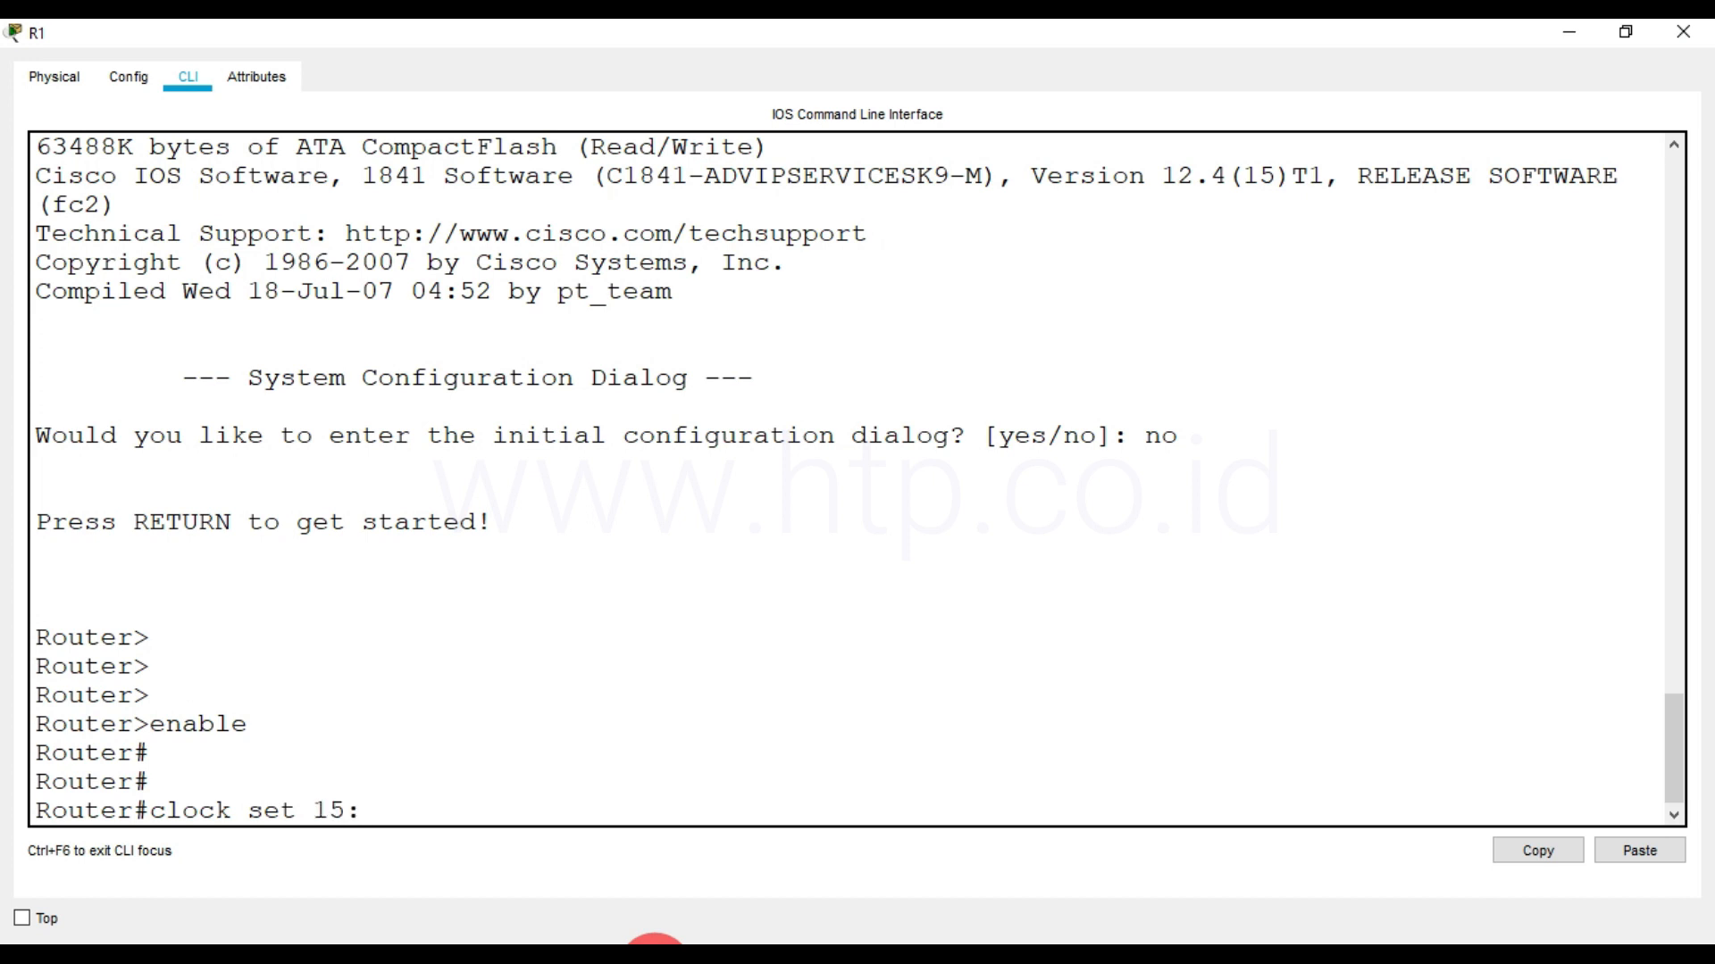
type("40:00 06 Jun 2020")
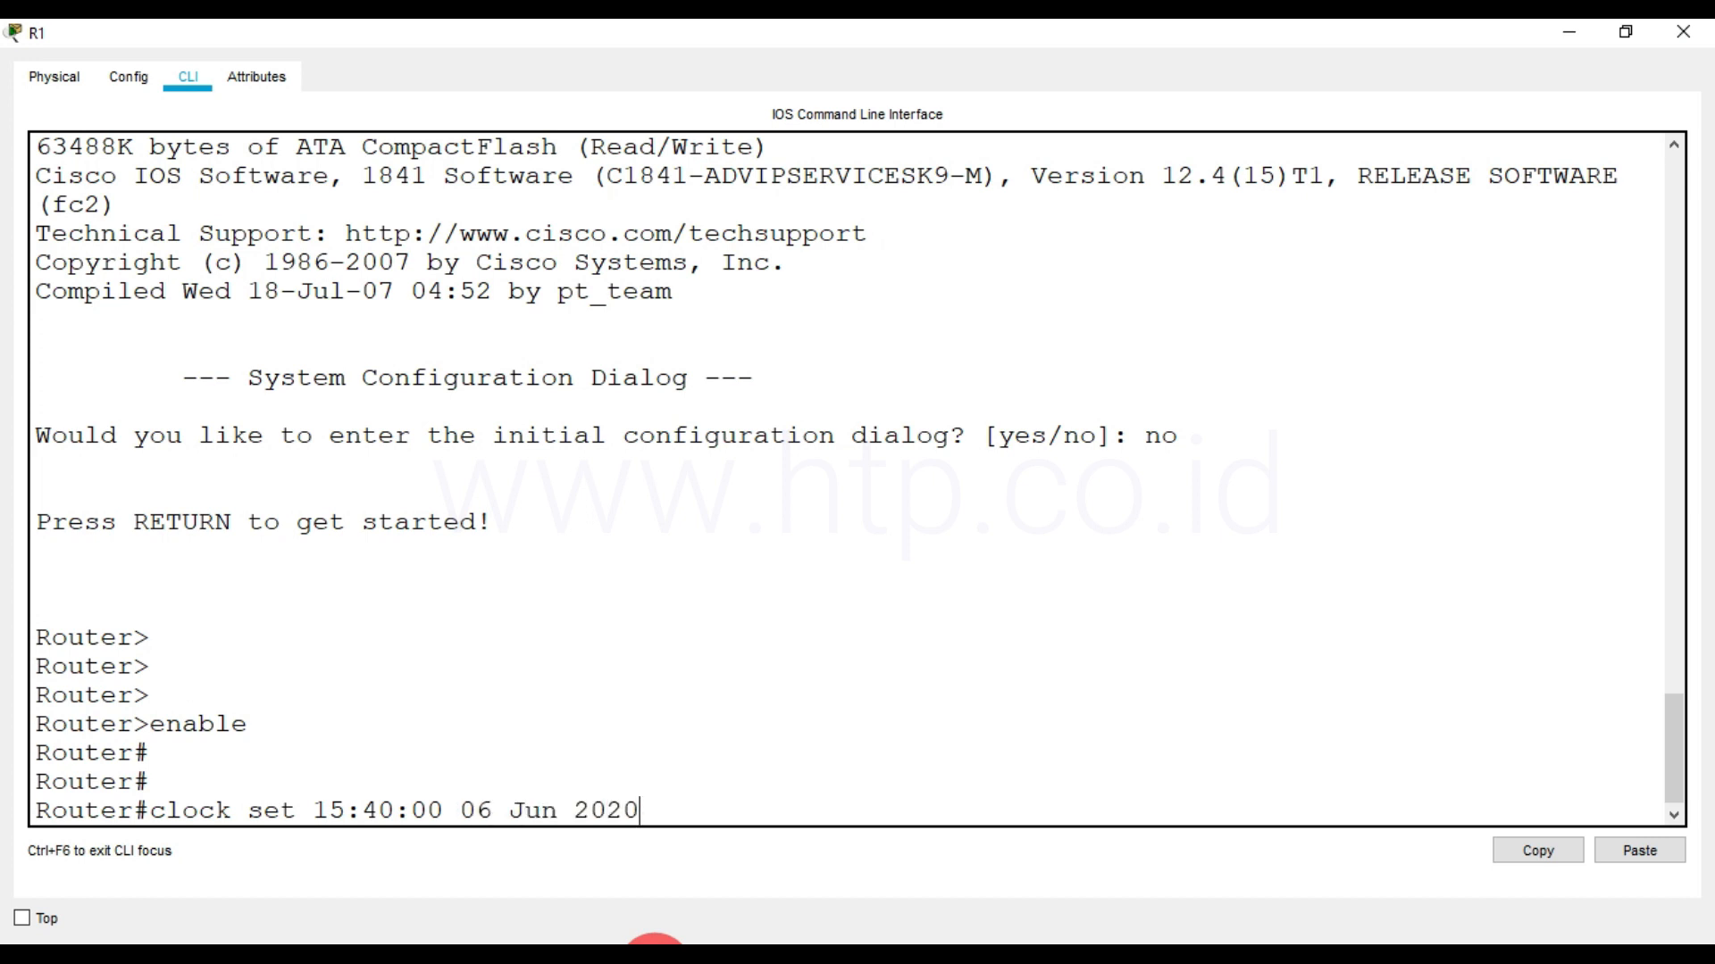
key("Return")
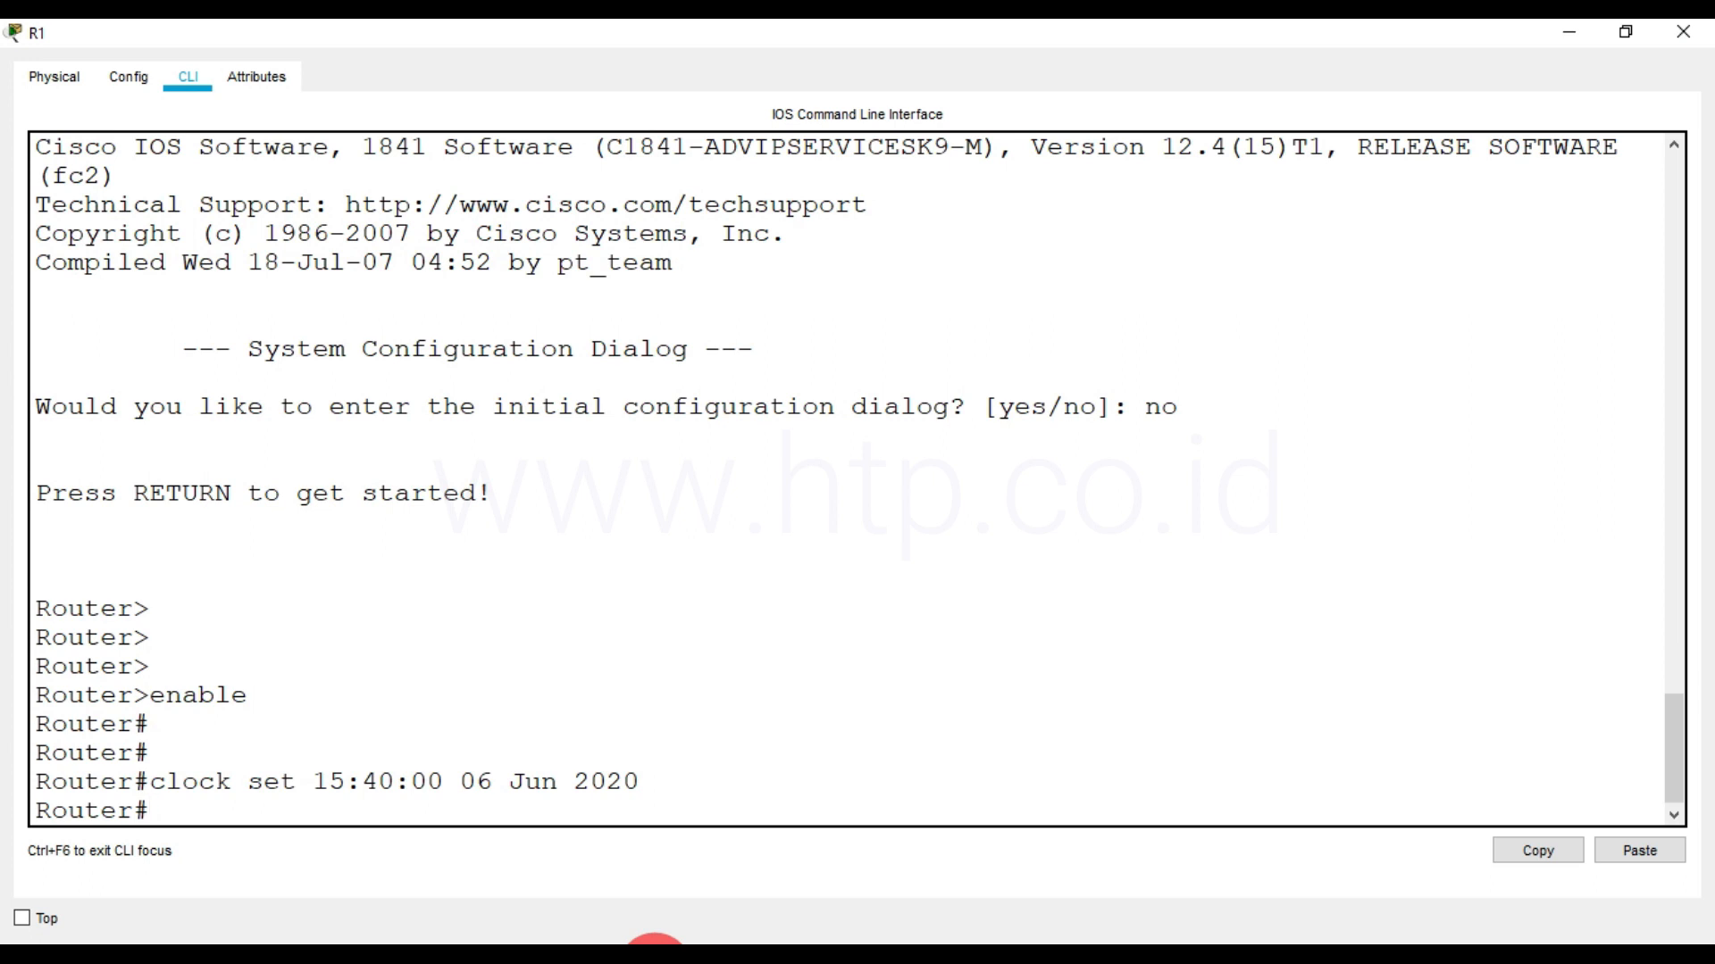
Display the router's clock with show clock and compare it with the clock set command
type("show clock")
key("Return")
left_click_drag(152, 699, 642, 725)
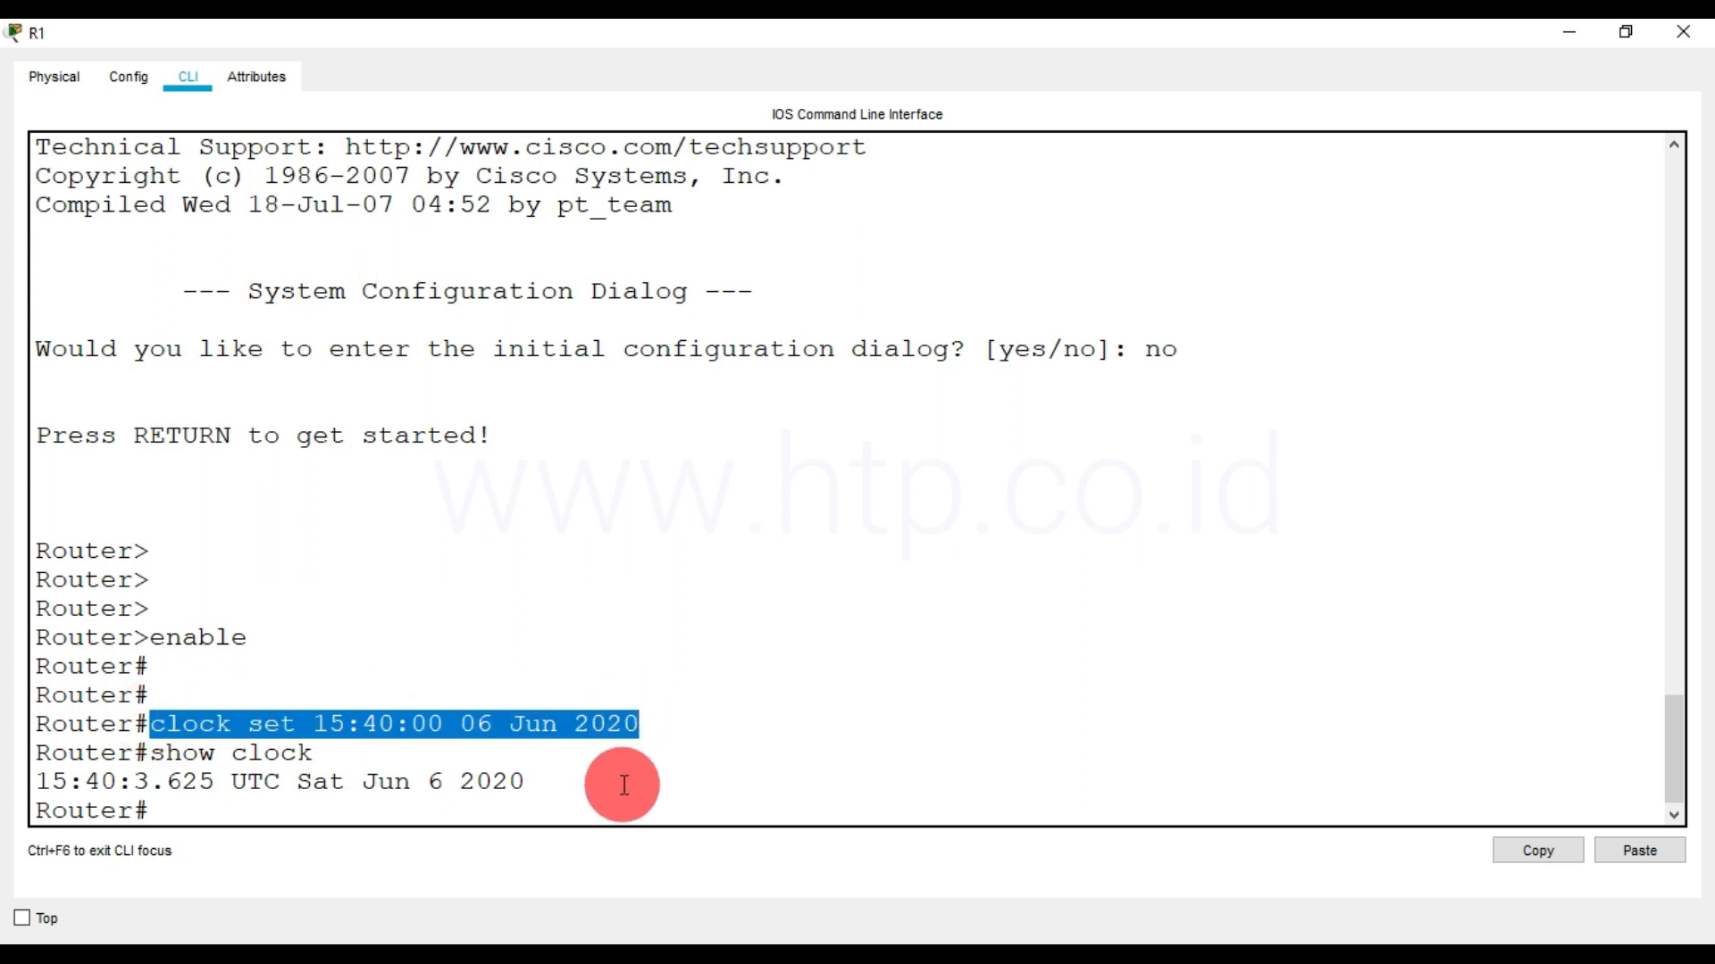
left_click_drag(555, 783, 36, 787)
left_click(777, 709)
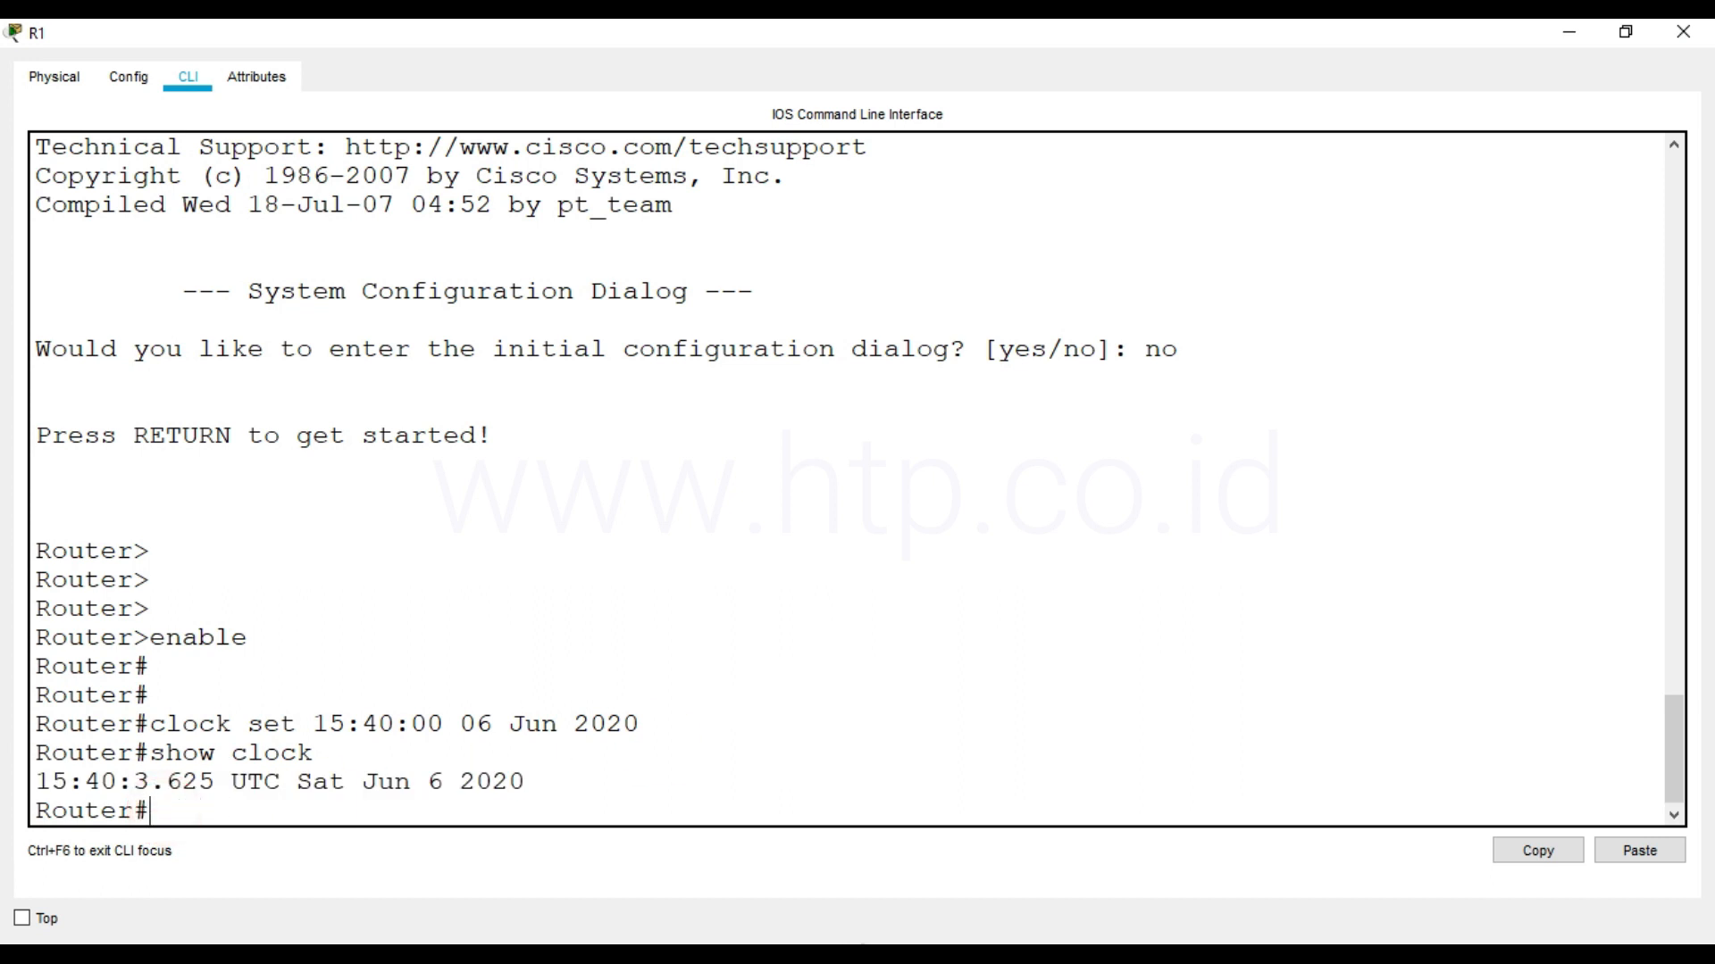
Enter global configuration mode with conf t and set the hostname to R1
type("conf t")
key("Return")
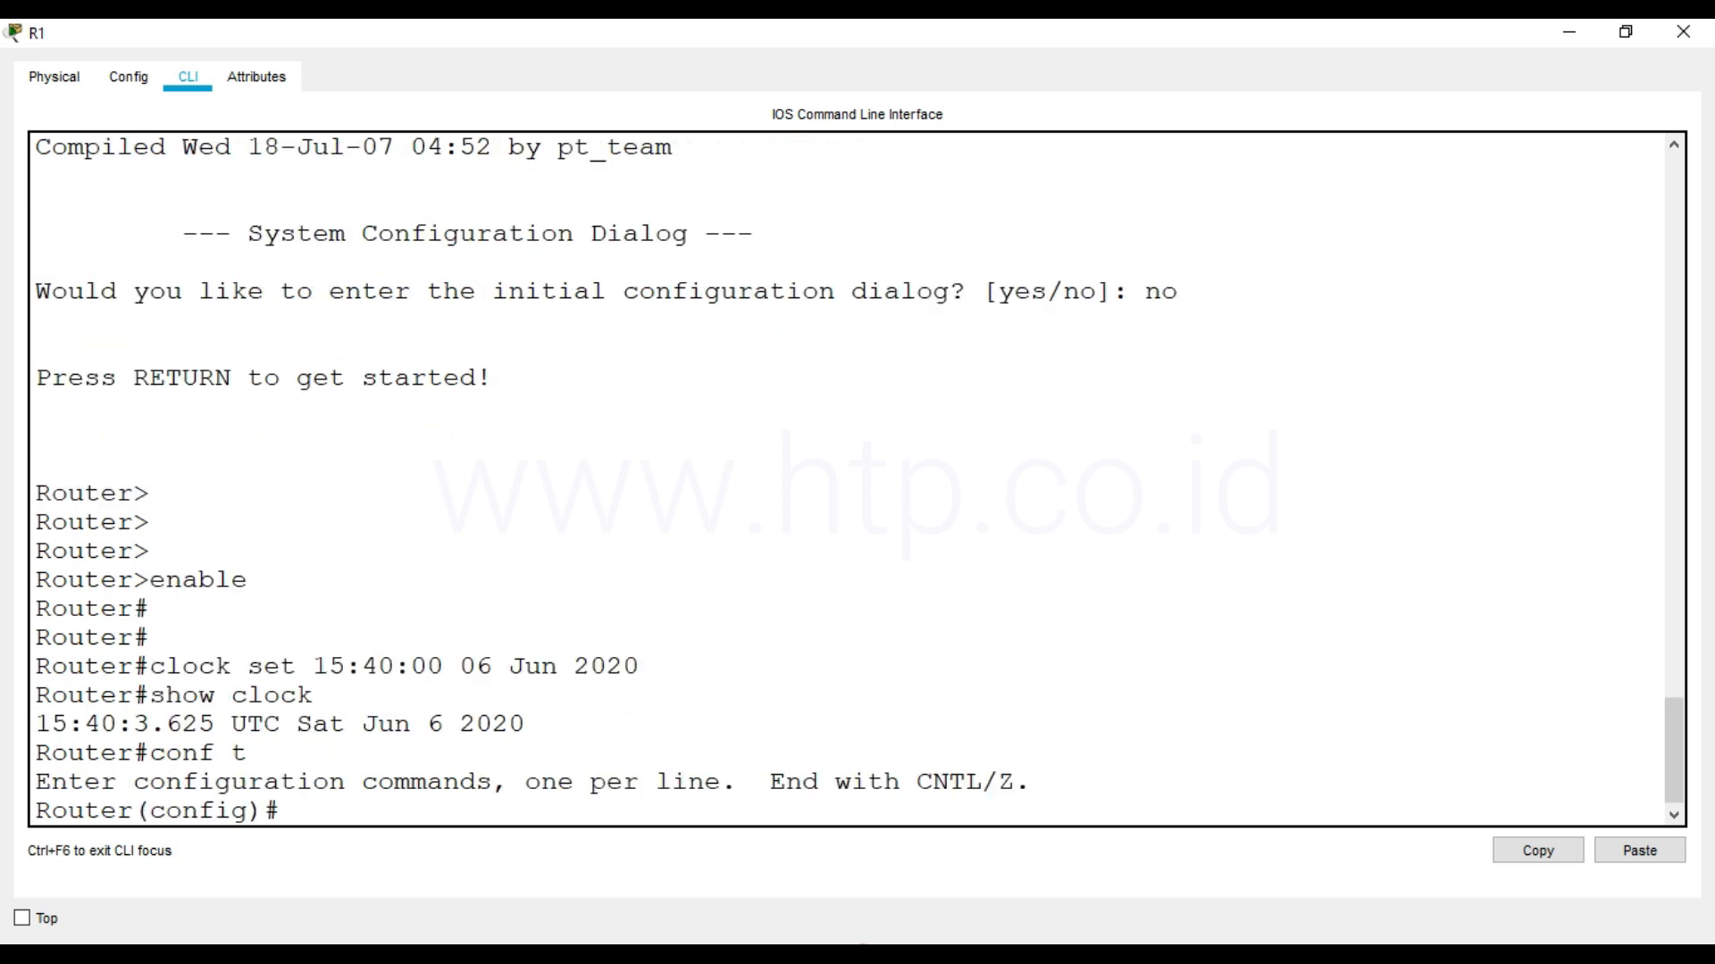
type("hostname R1")
key("Return")
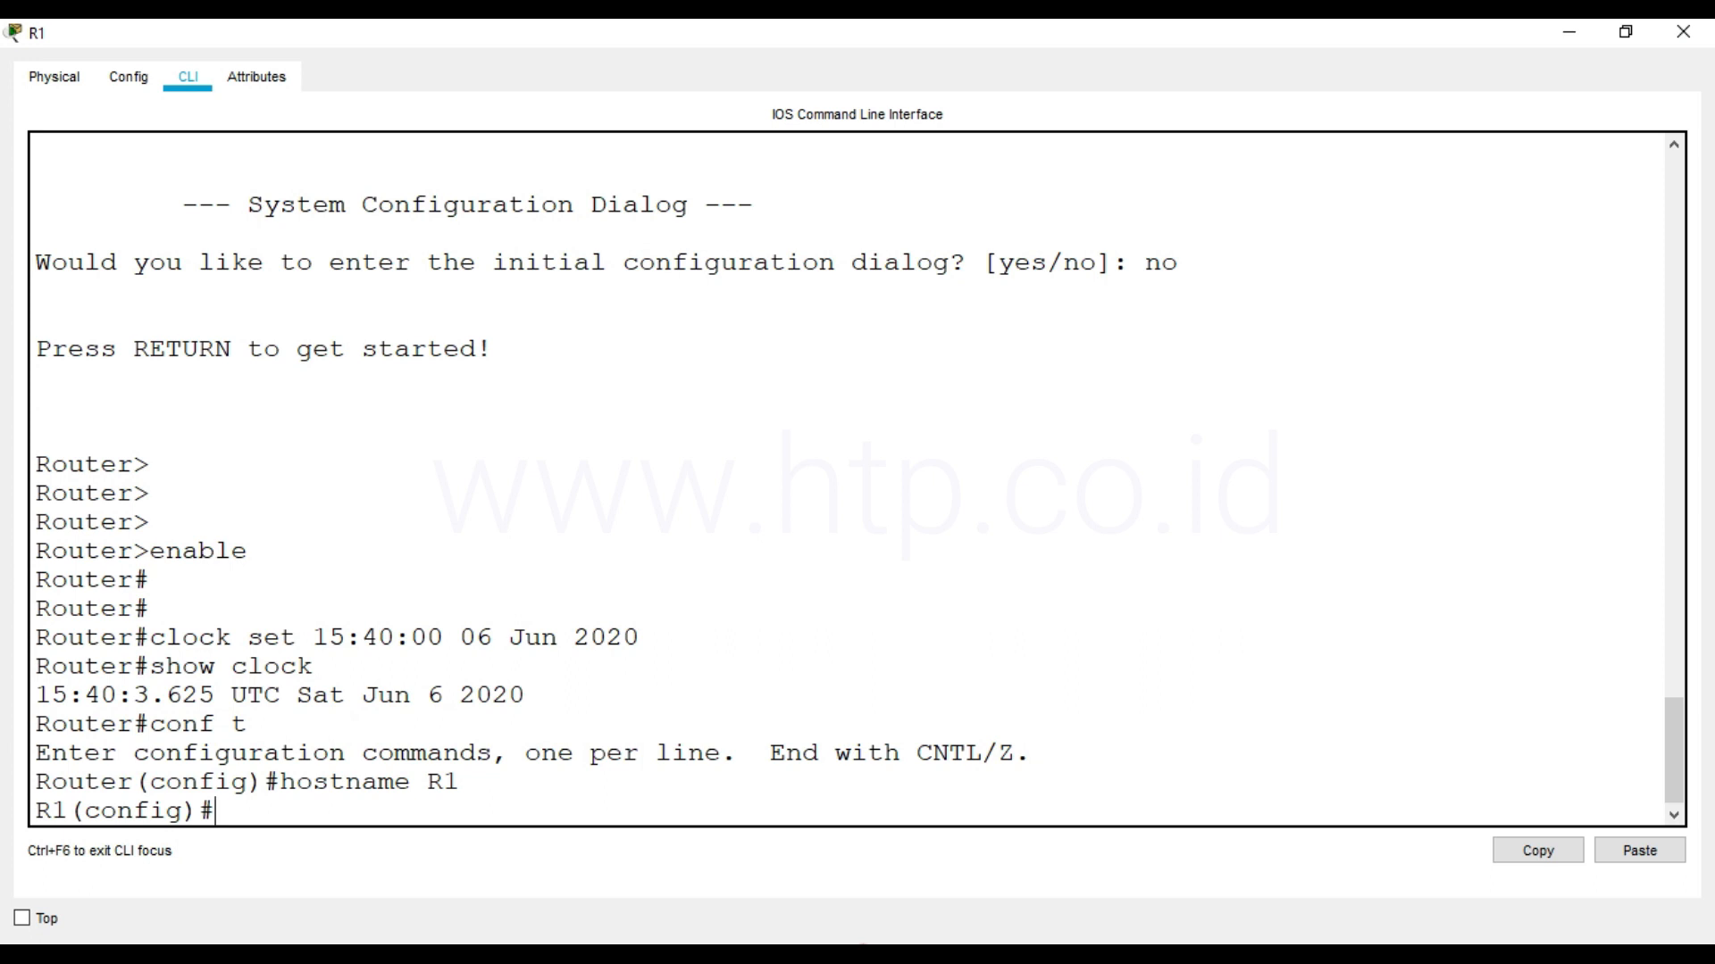
Protect R1's privileged mode with enable secret, entering the secret password
type("enable se")
type("et")
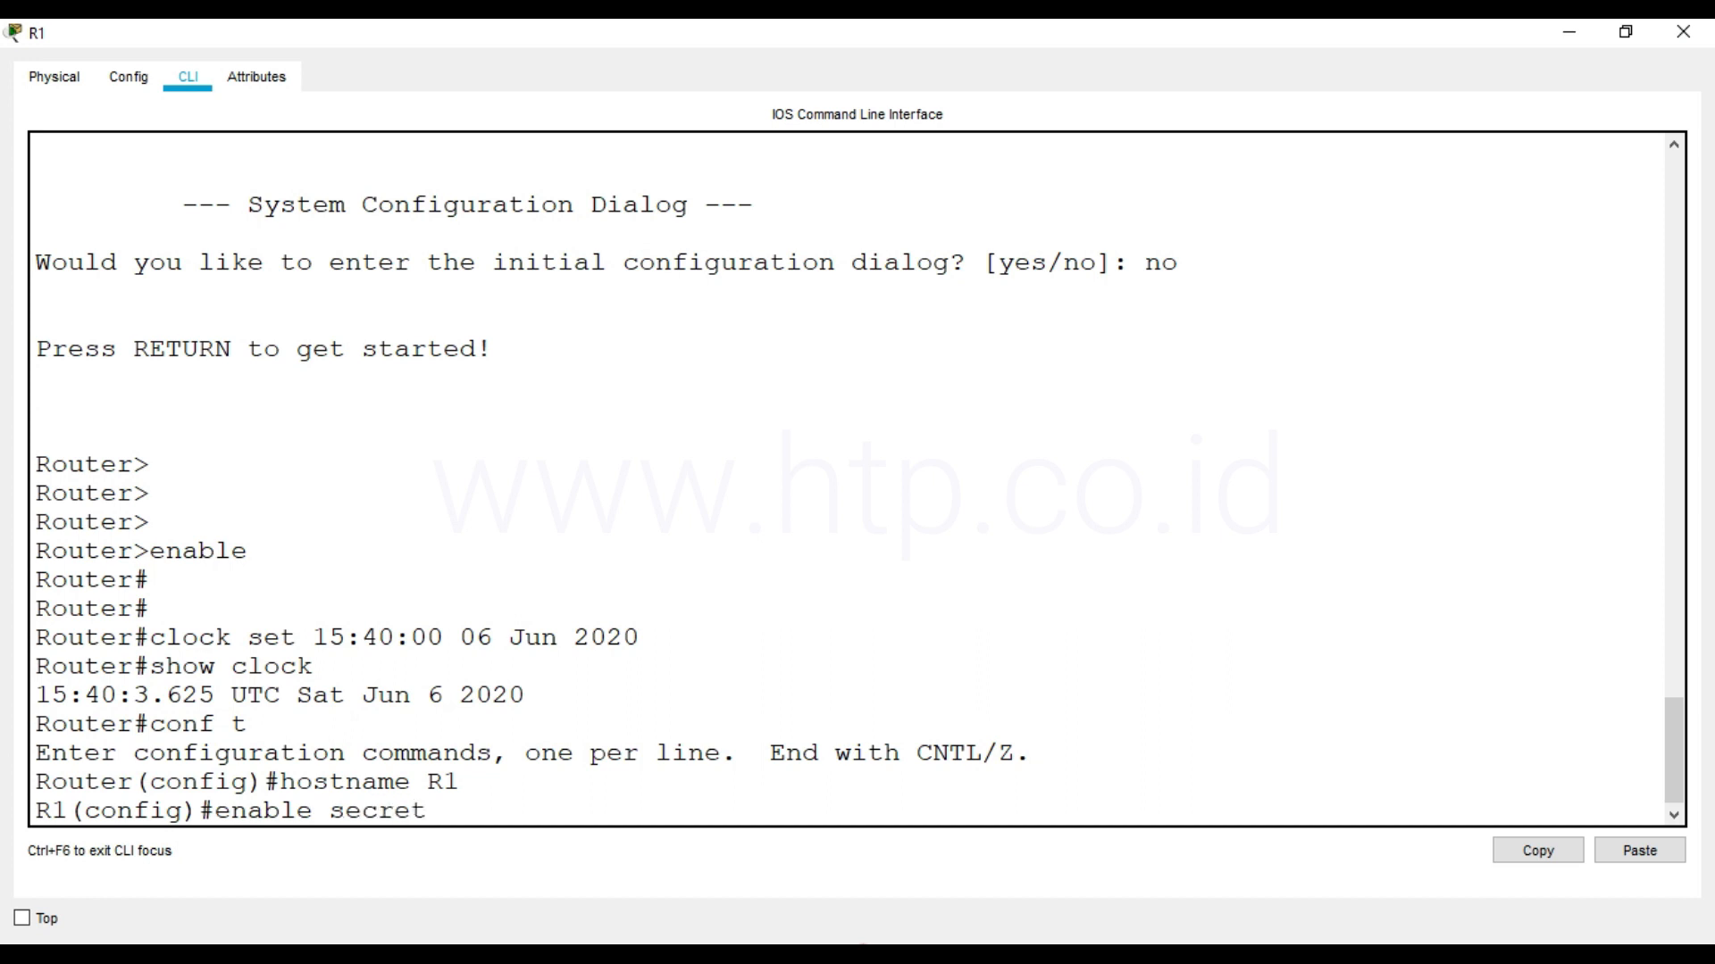
type(" cisco")
key("Return")
Set R1's message-of-the-day banner to "Selamat Datang di Router R1", including the quotation marks and using # as the delimiter
type("banner motdh")
key("BackSpace")
key("BackSpace")
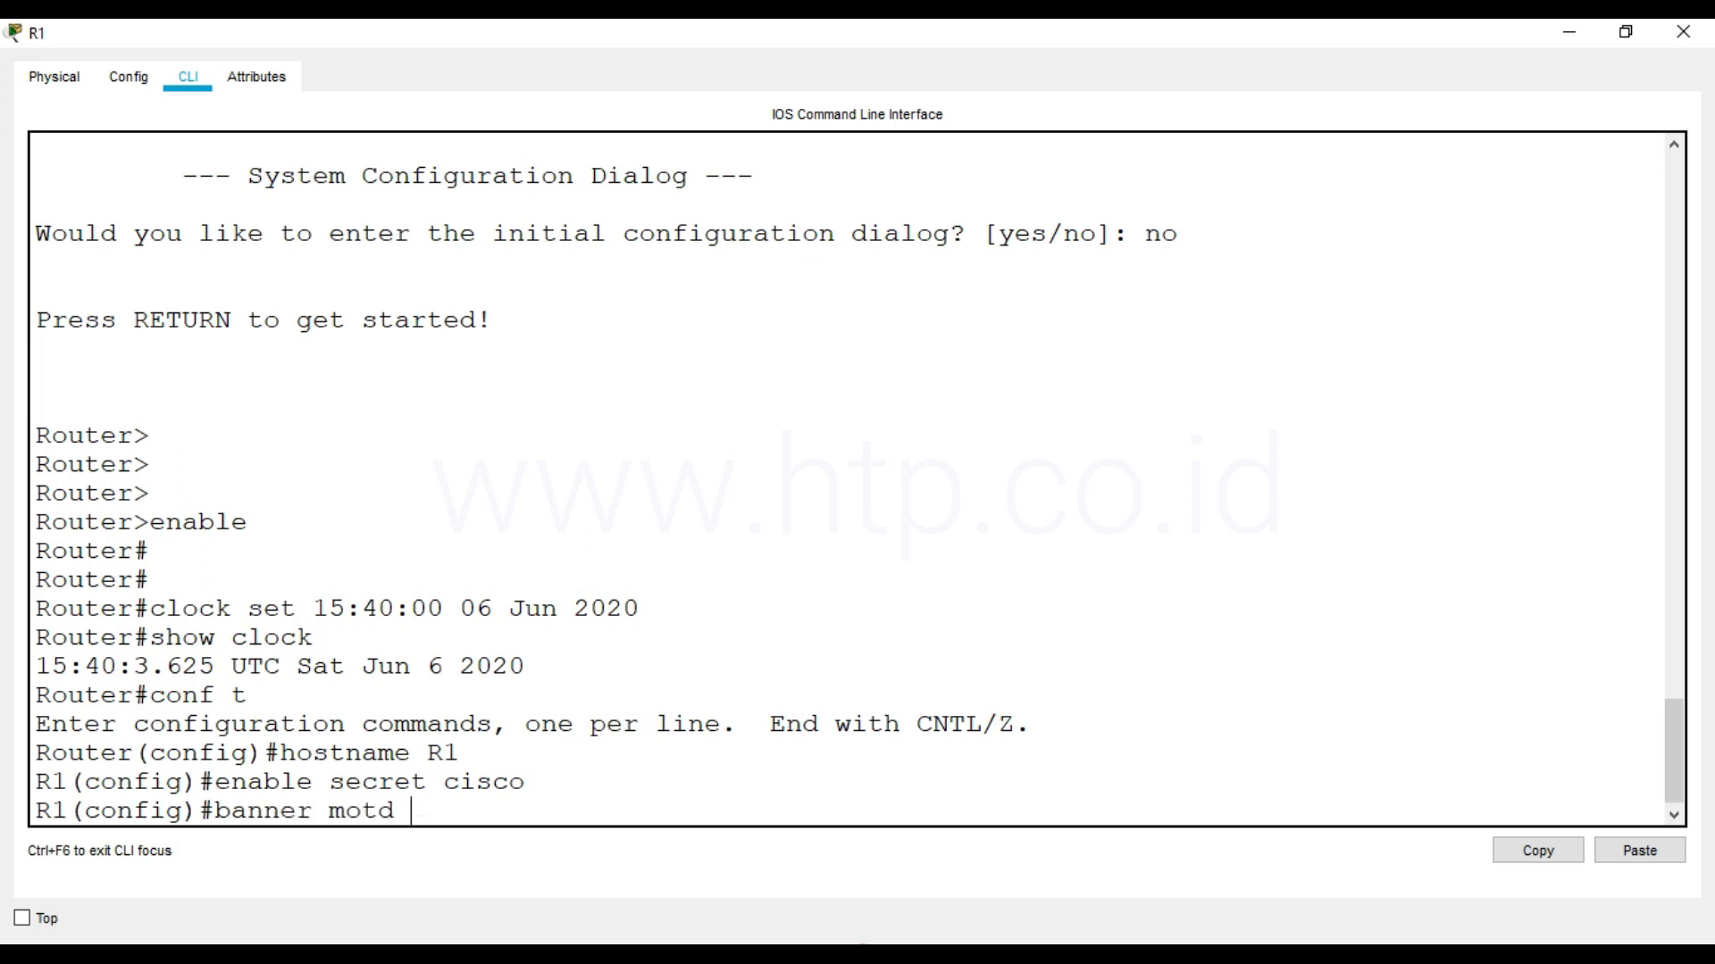
type("#")
type("\"Selamat Datang di Router R1\"#")
key("Return")
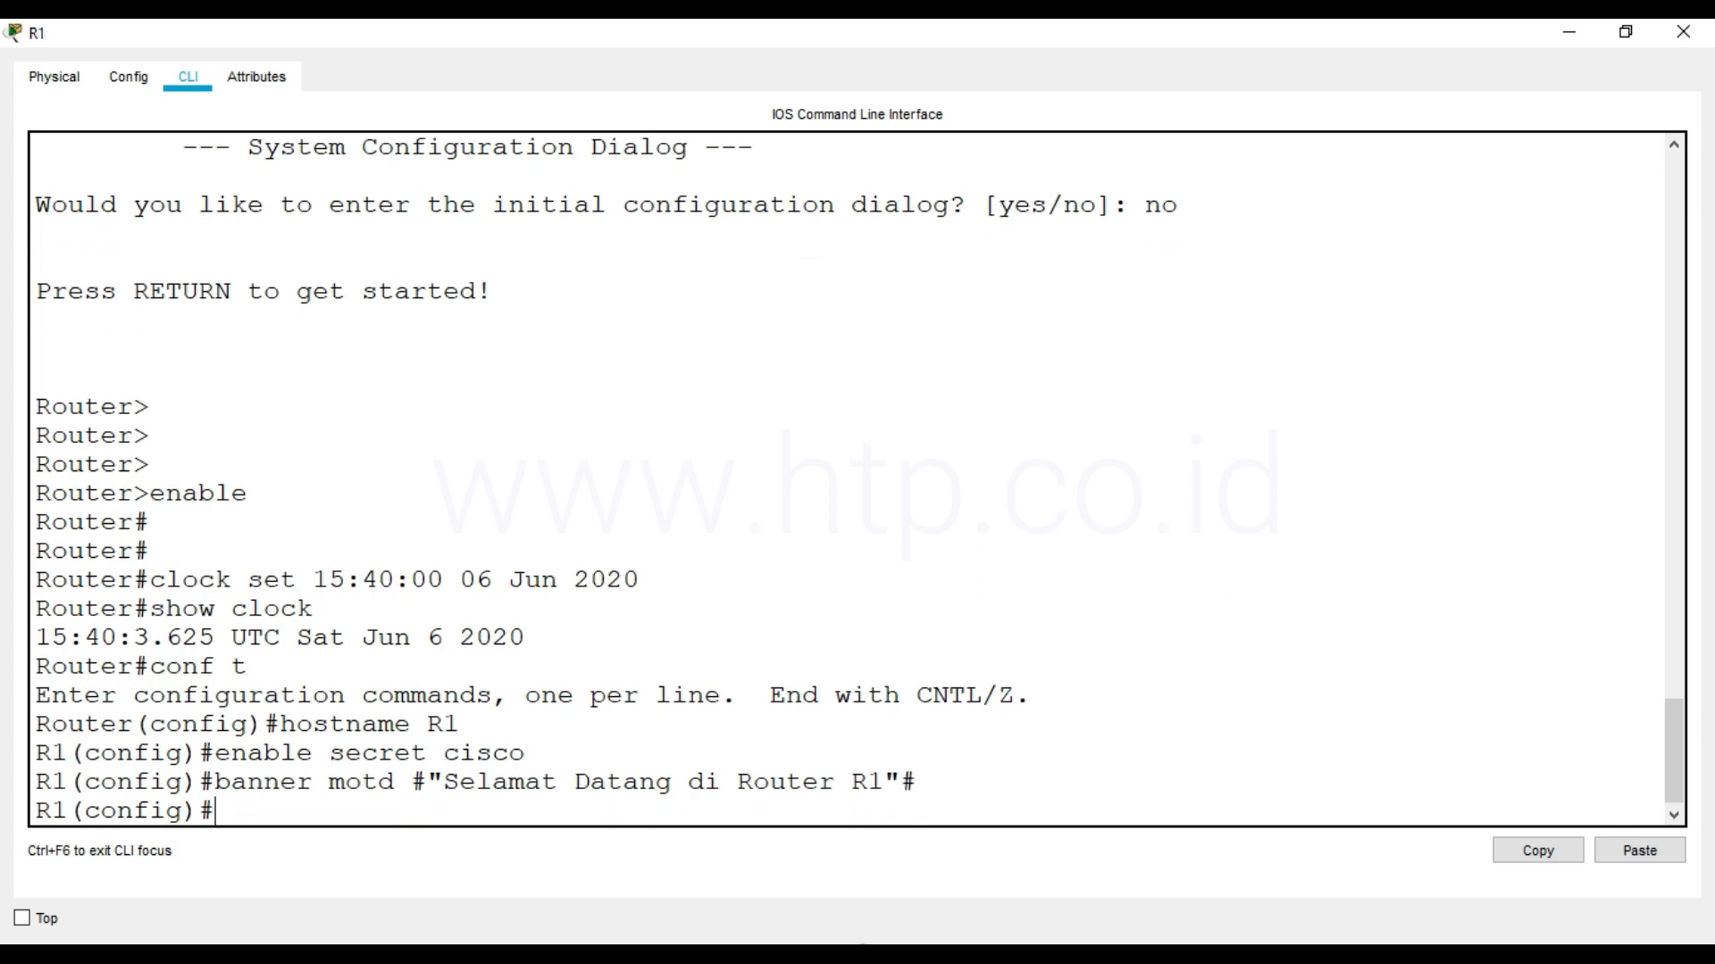
Configure line console 0 with the console password, enable login, and exit line configuration
type("line console 0")
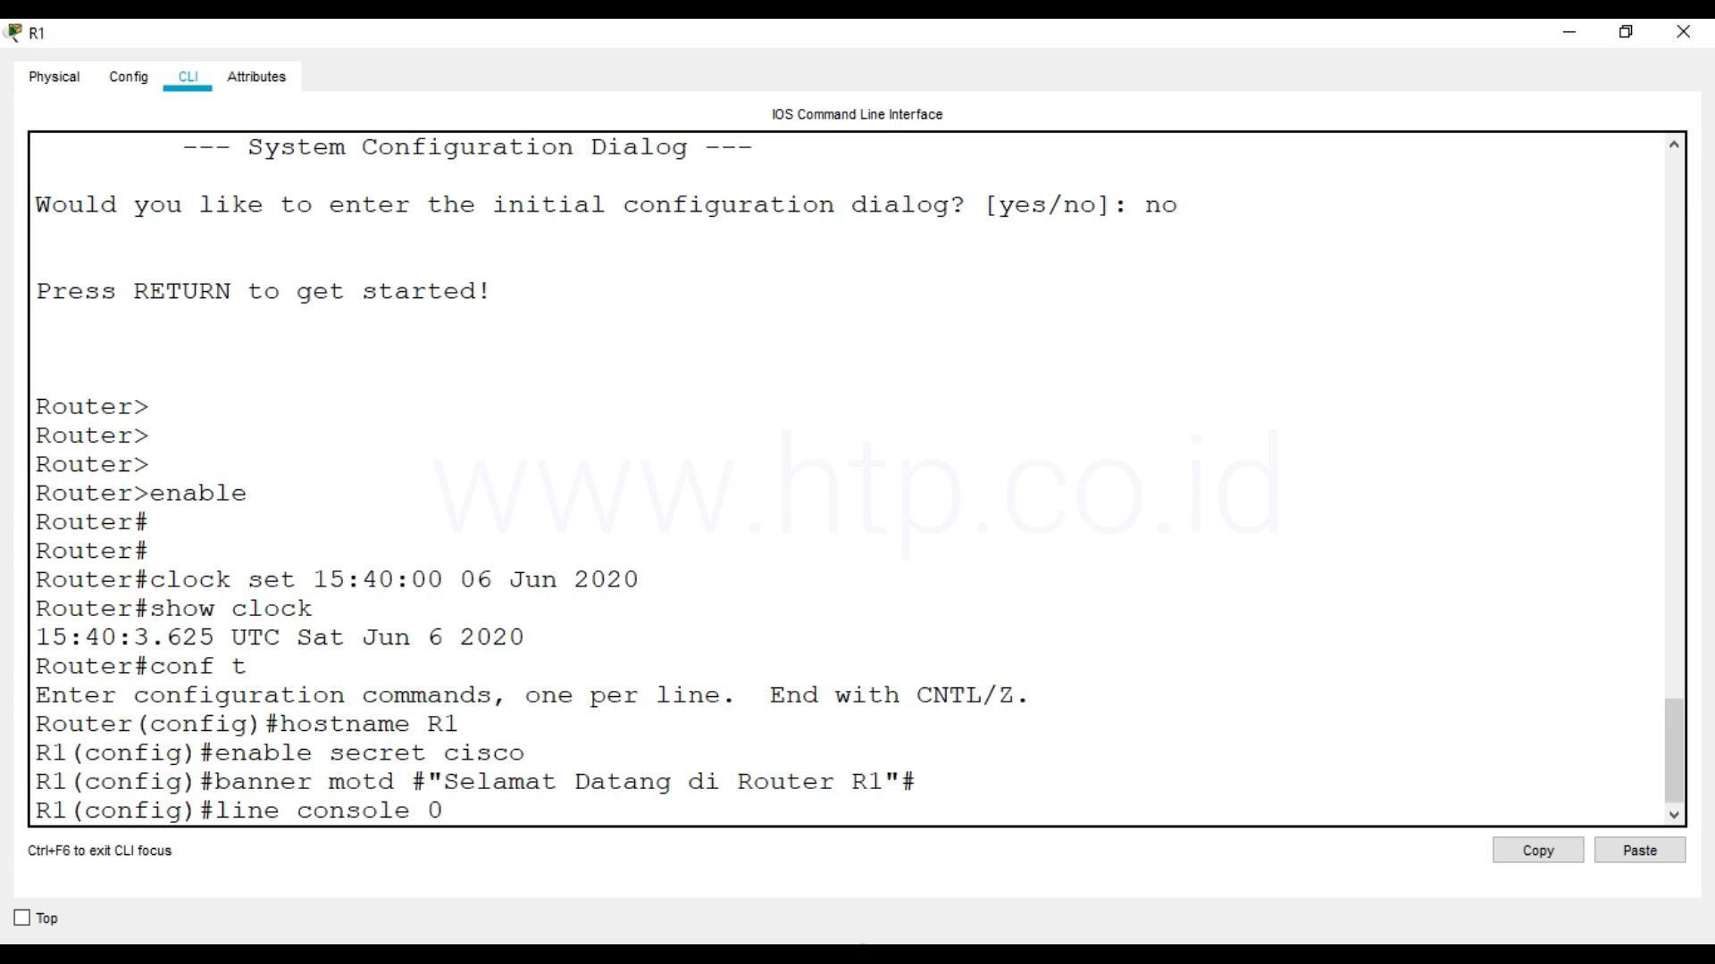
key("Return")
type("pa")
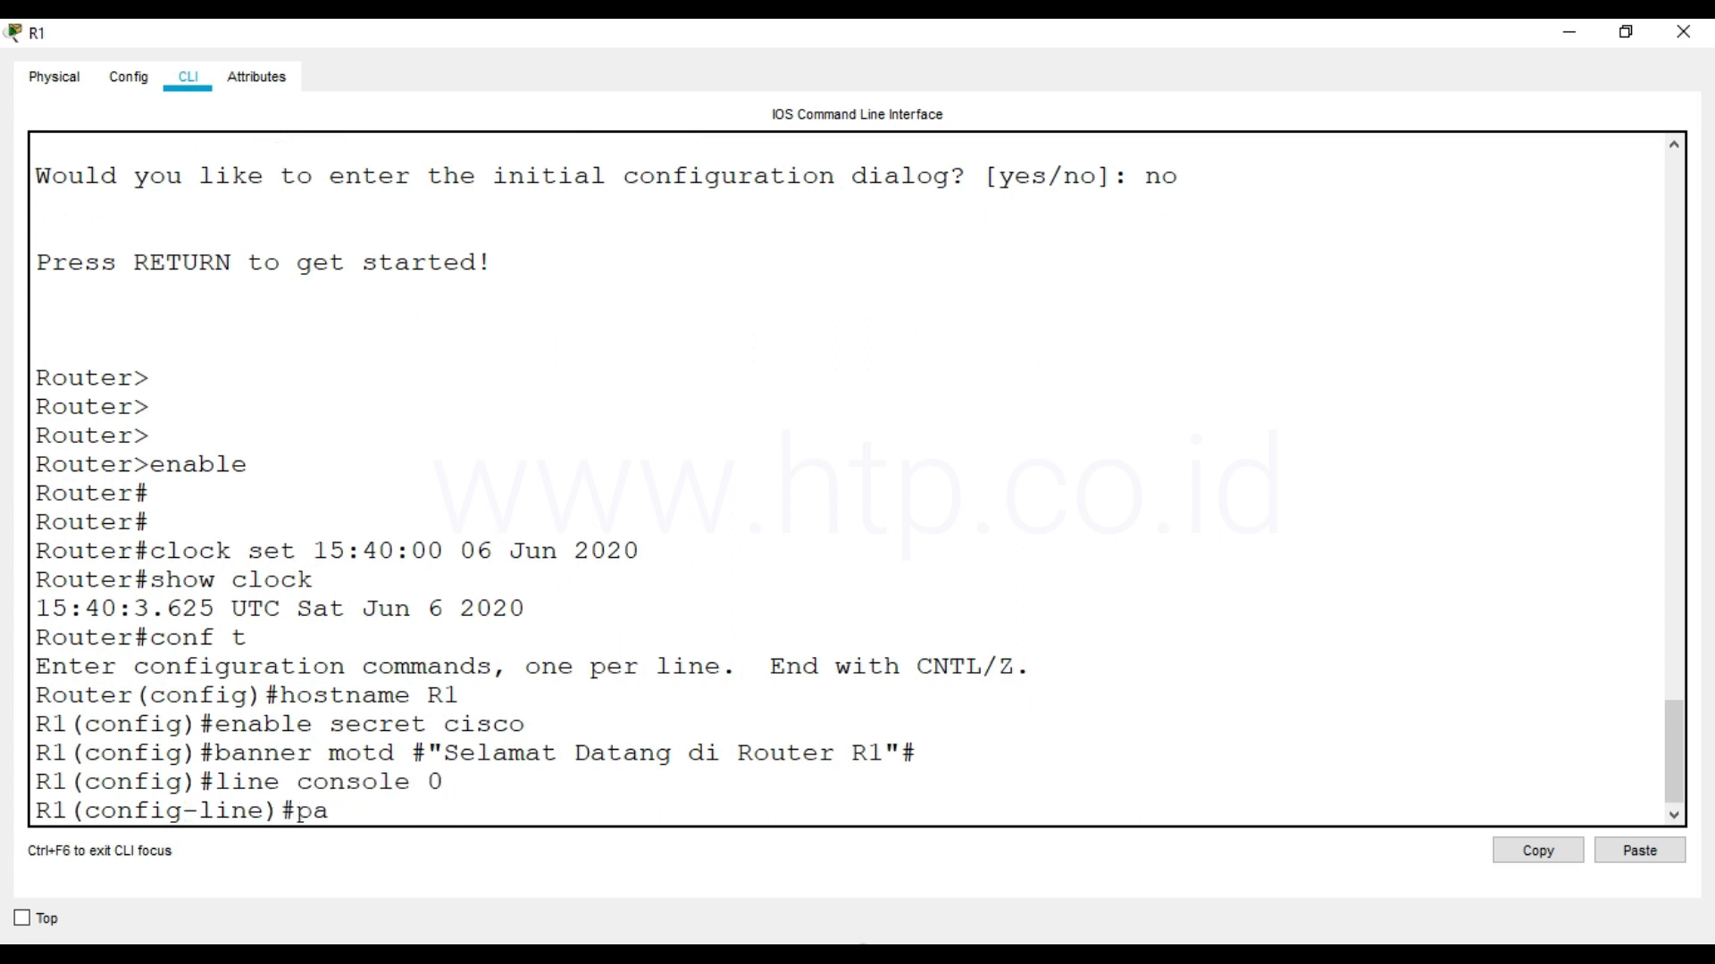
type("ssword cisco")
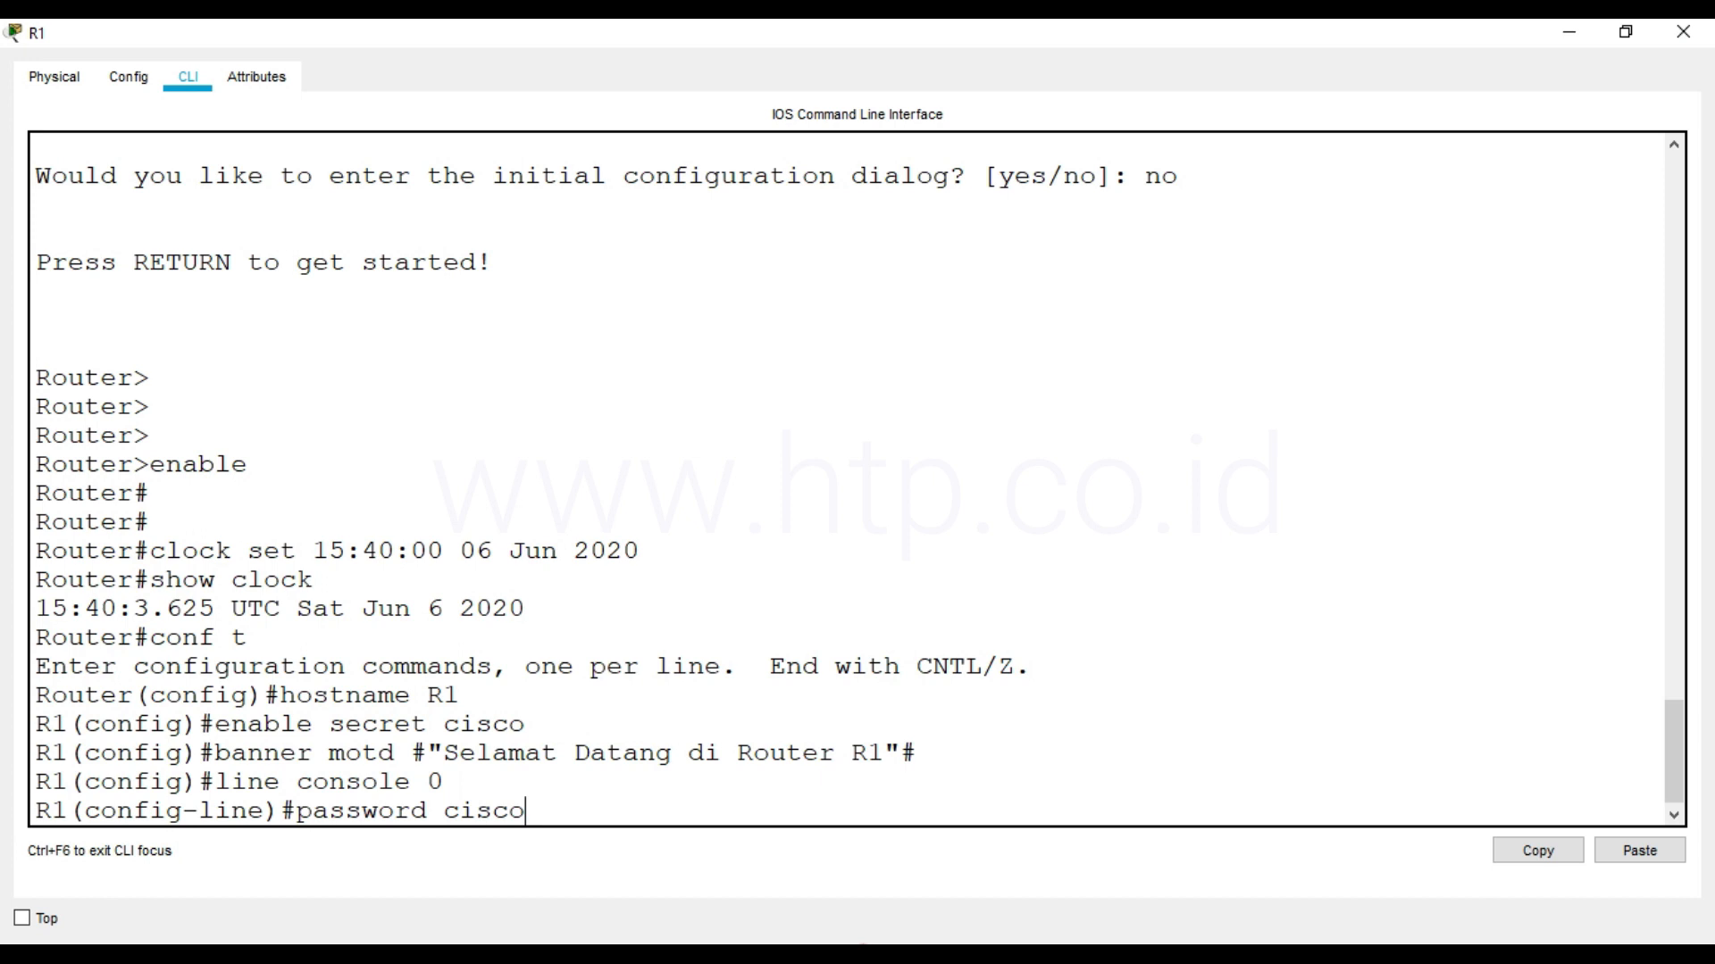
key("Return")
type("login")
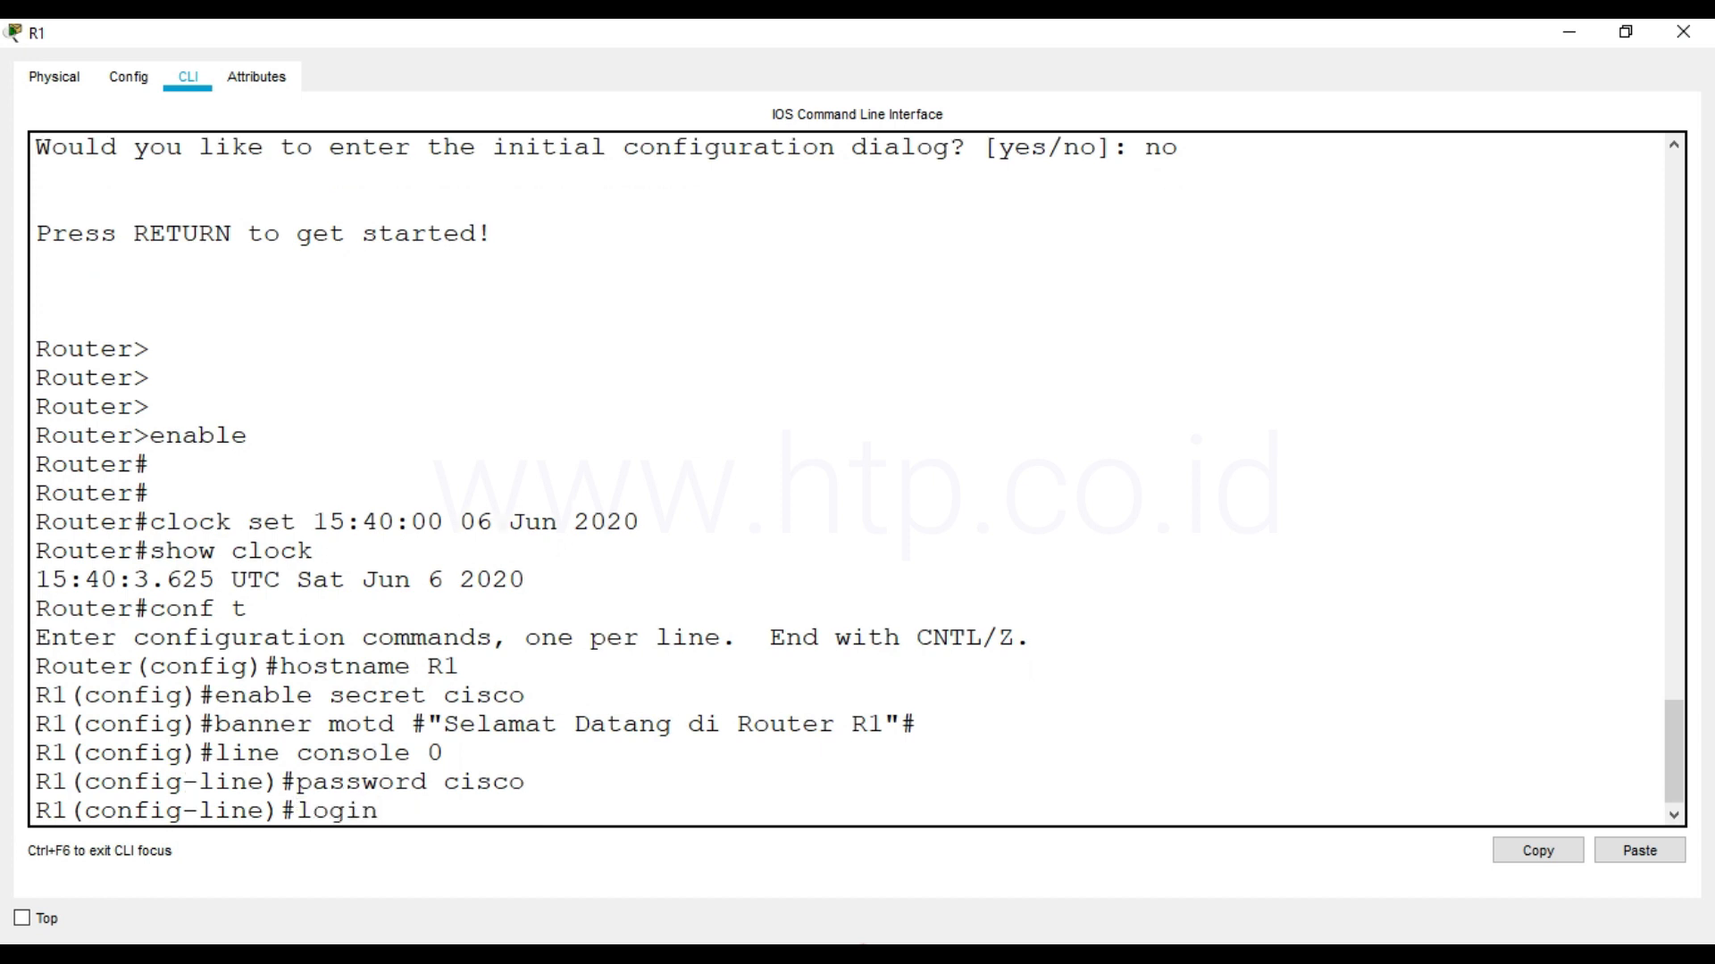
key("Return")
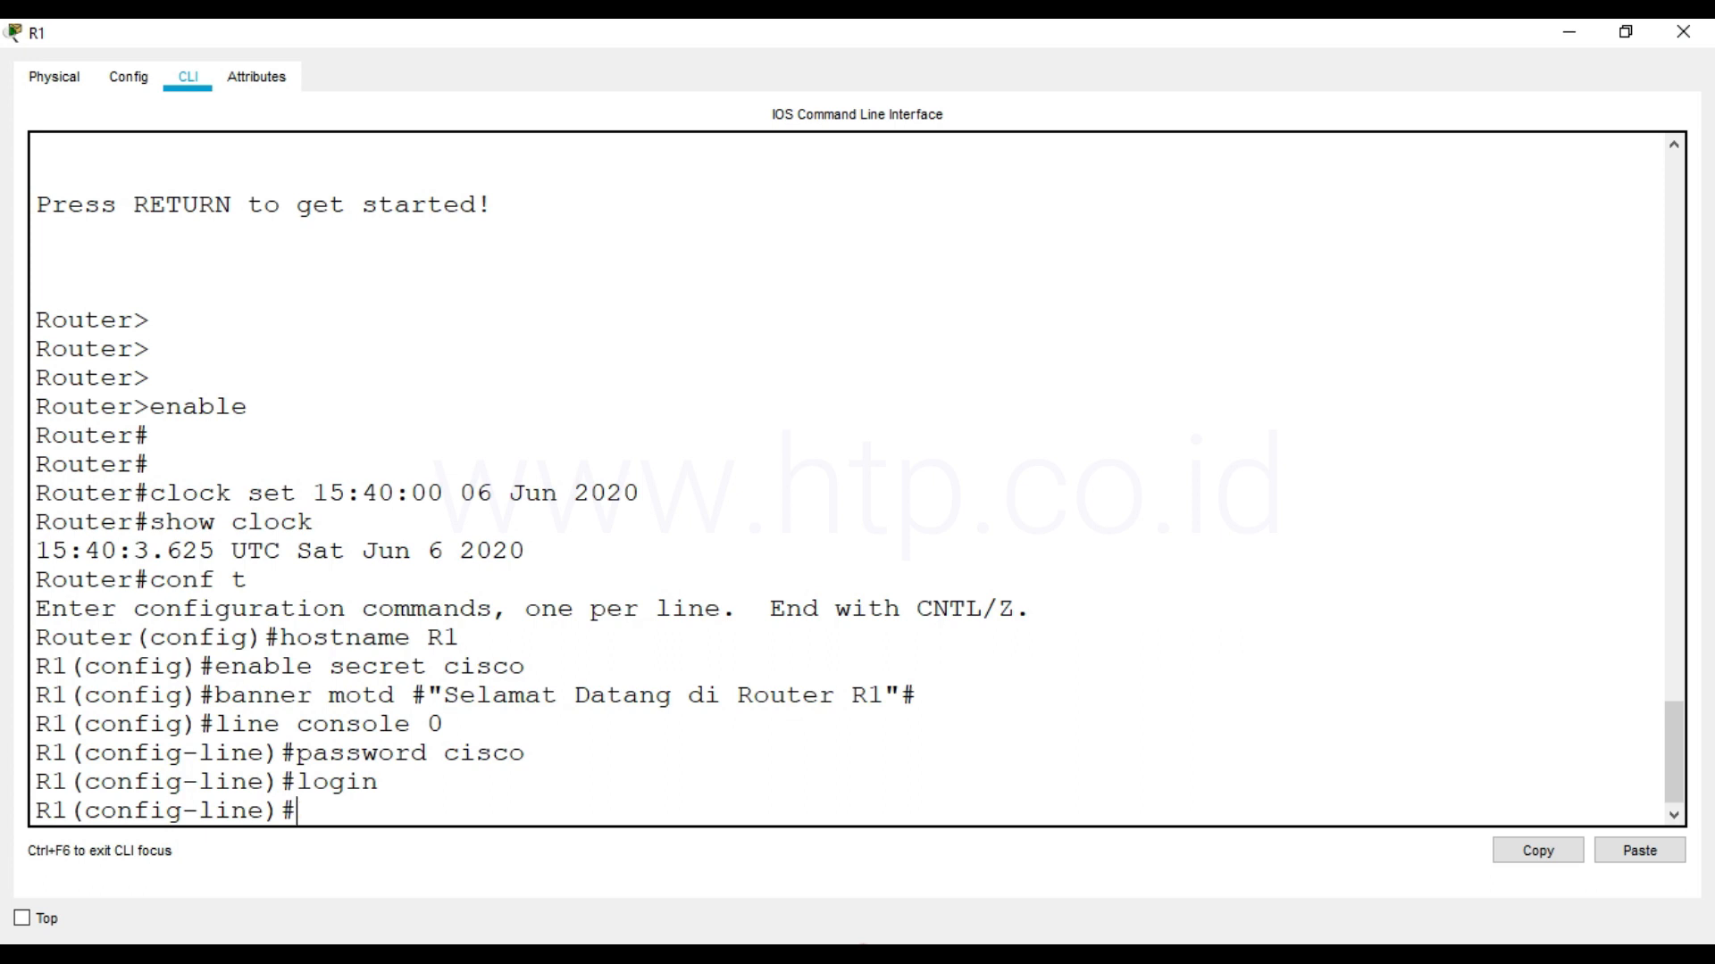
type("exit")
key("Return")
Enter configuration of R1's virtual terminal lines with line vty 0 4 and set the vty line password
type("line ")
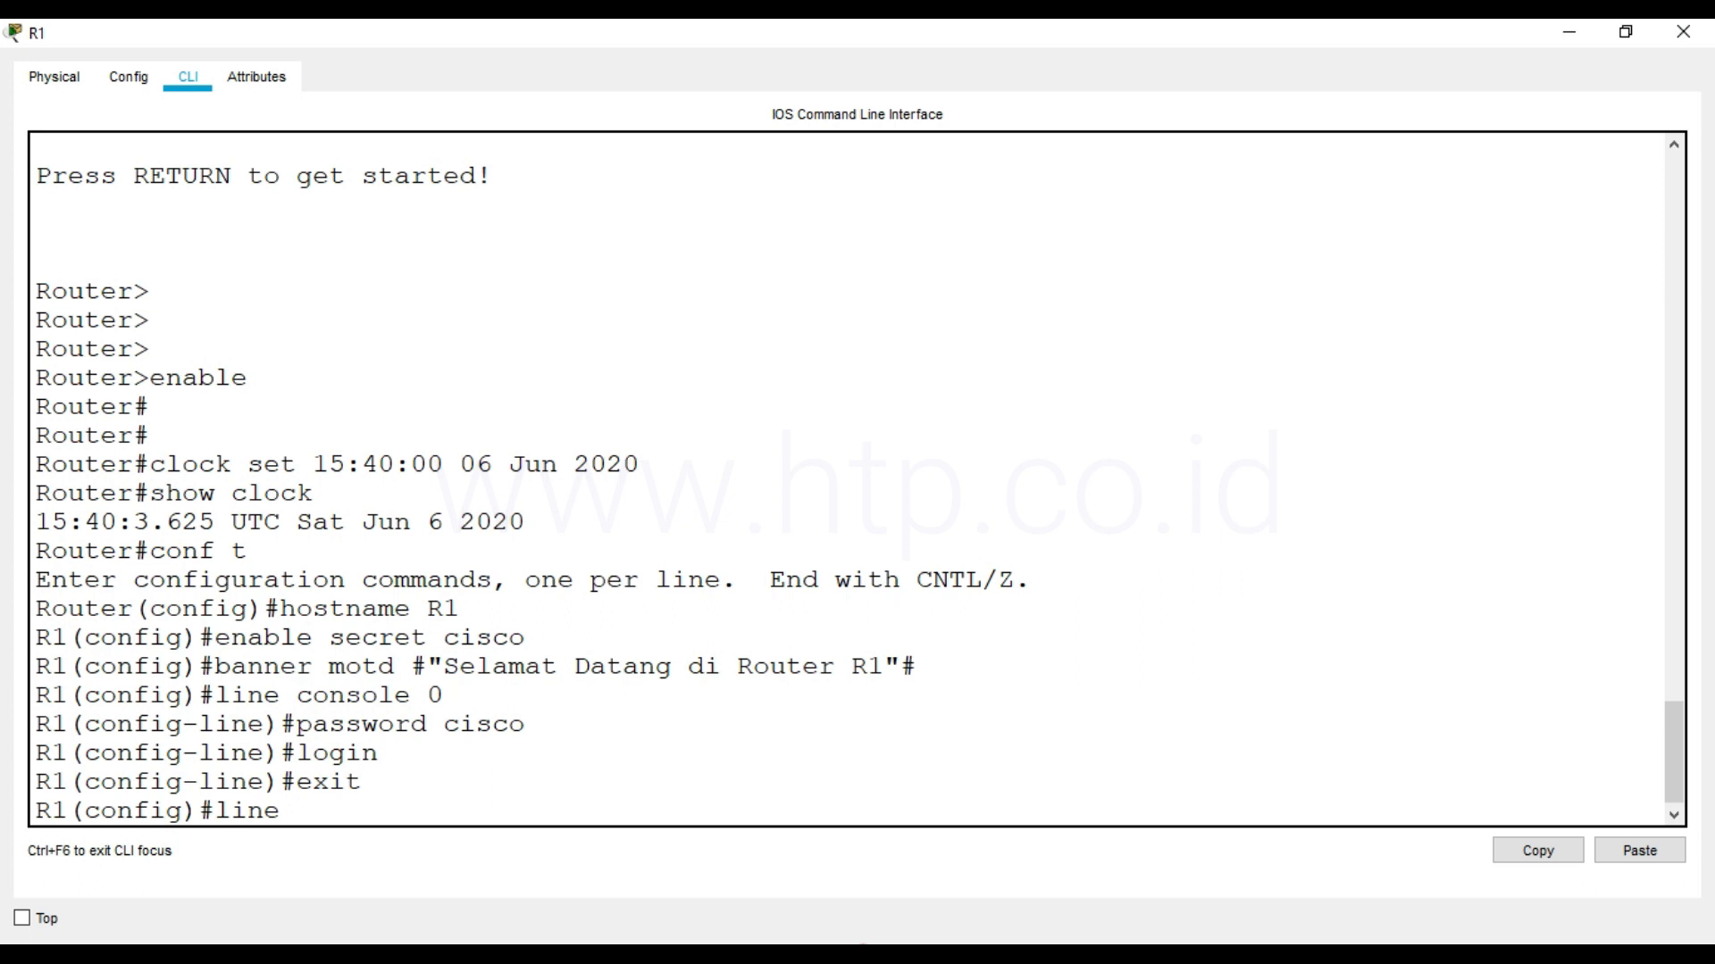
type("vty 0 4")
key("Return")
type("pass")
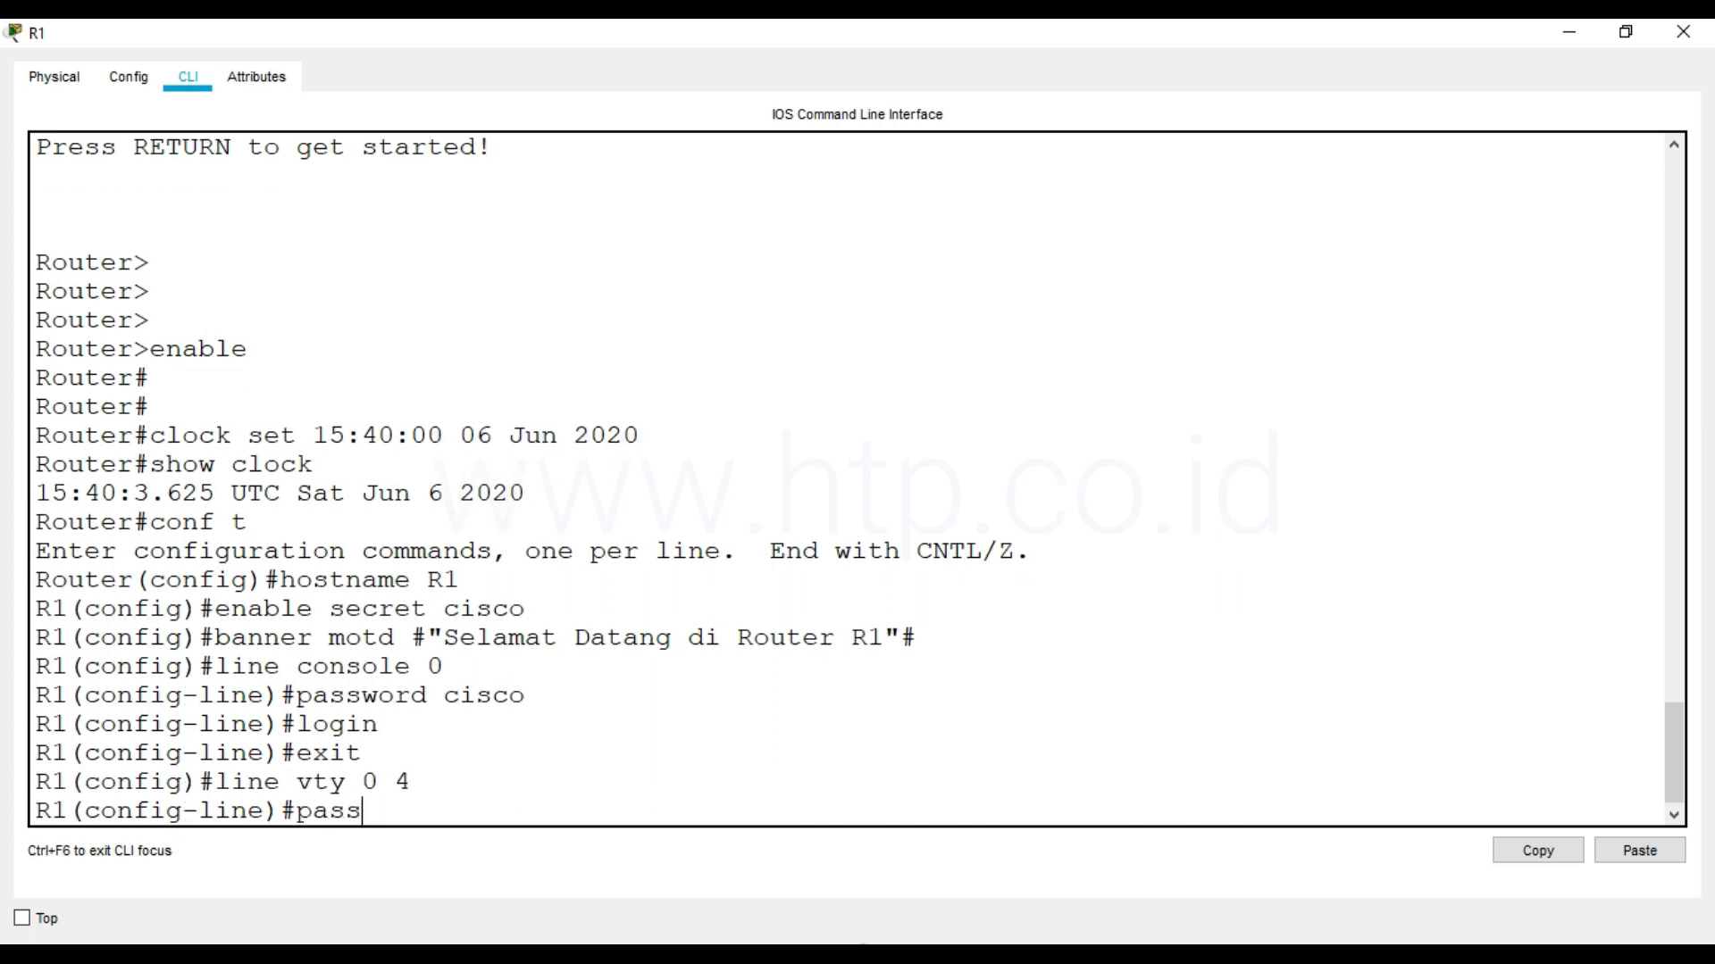
type("word cisco")
key("Return")
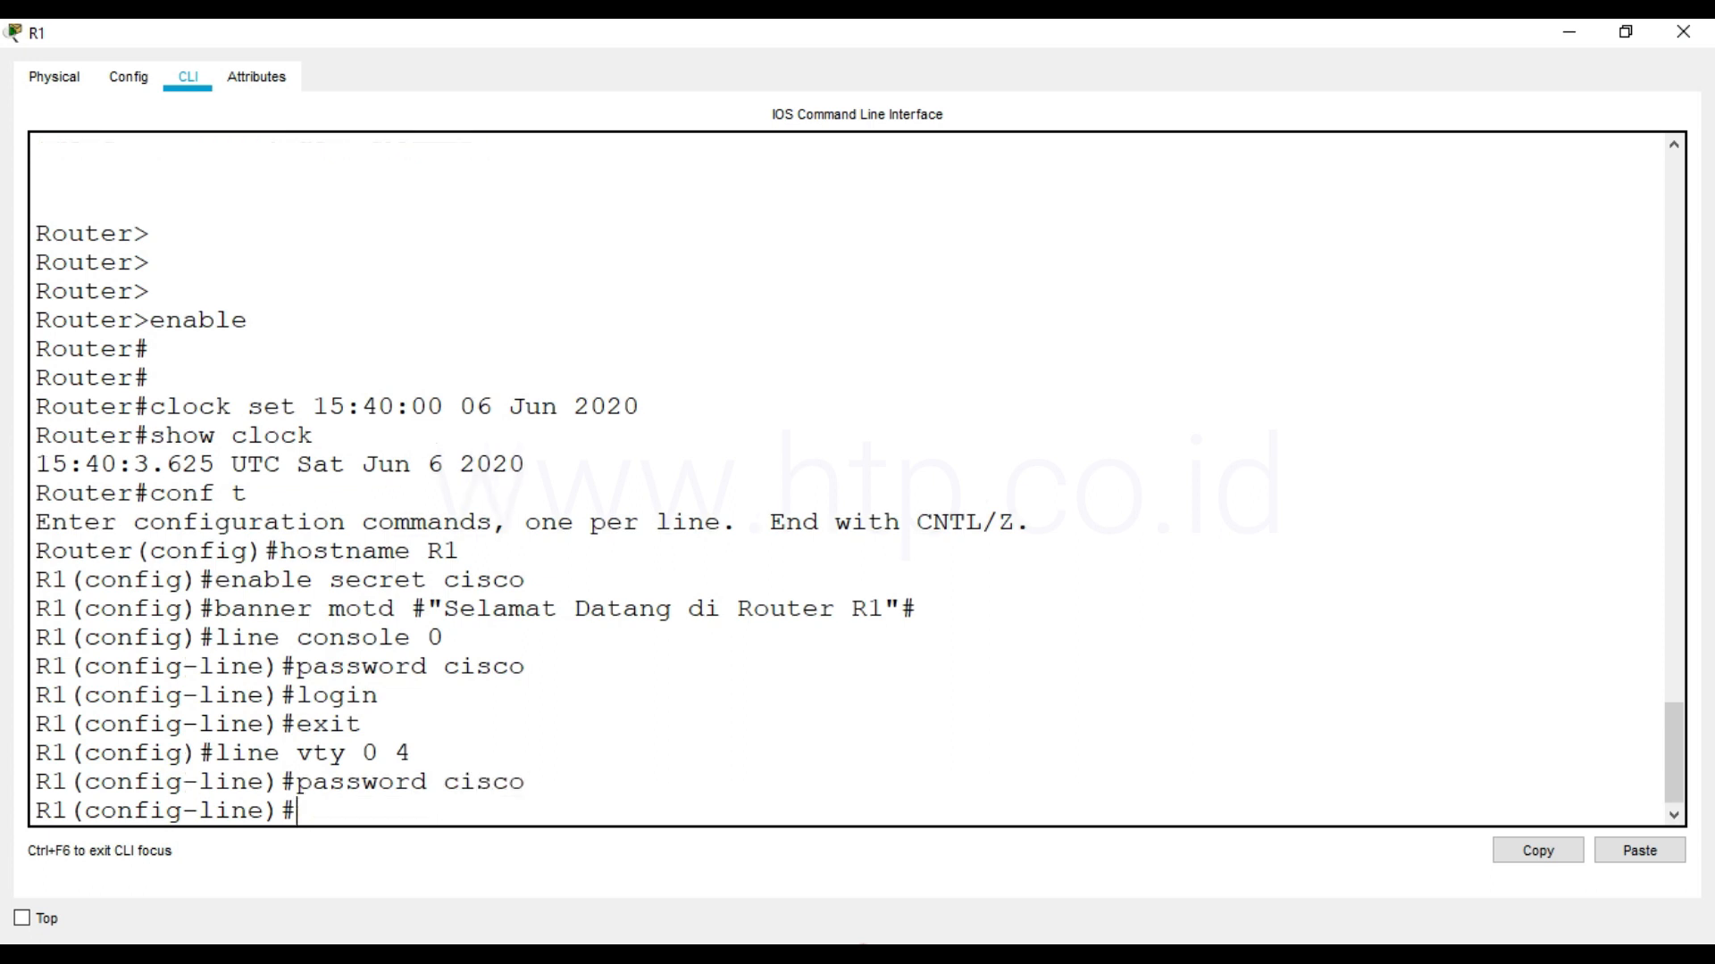
Enable login on the vty lines and exit line configuration
type("login")
key("Return")
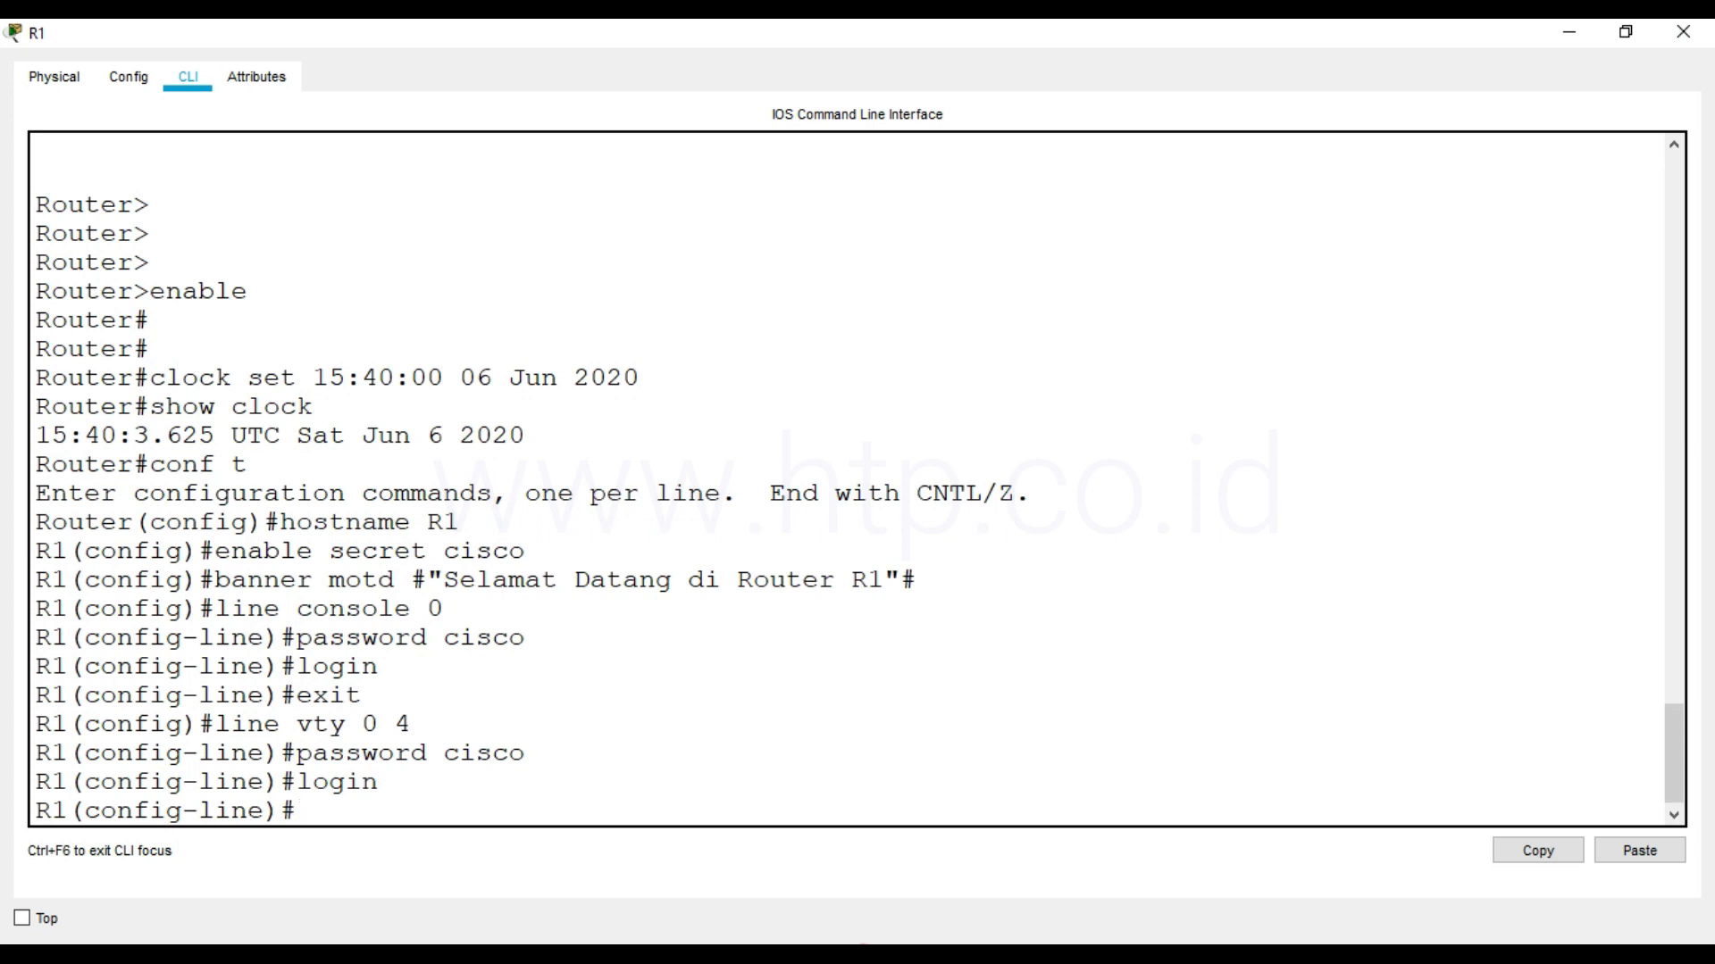
type("exit")
key("Return")
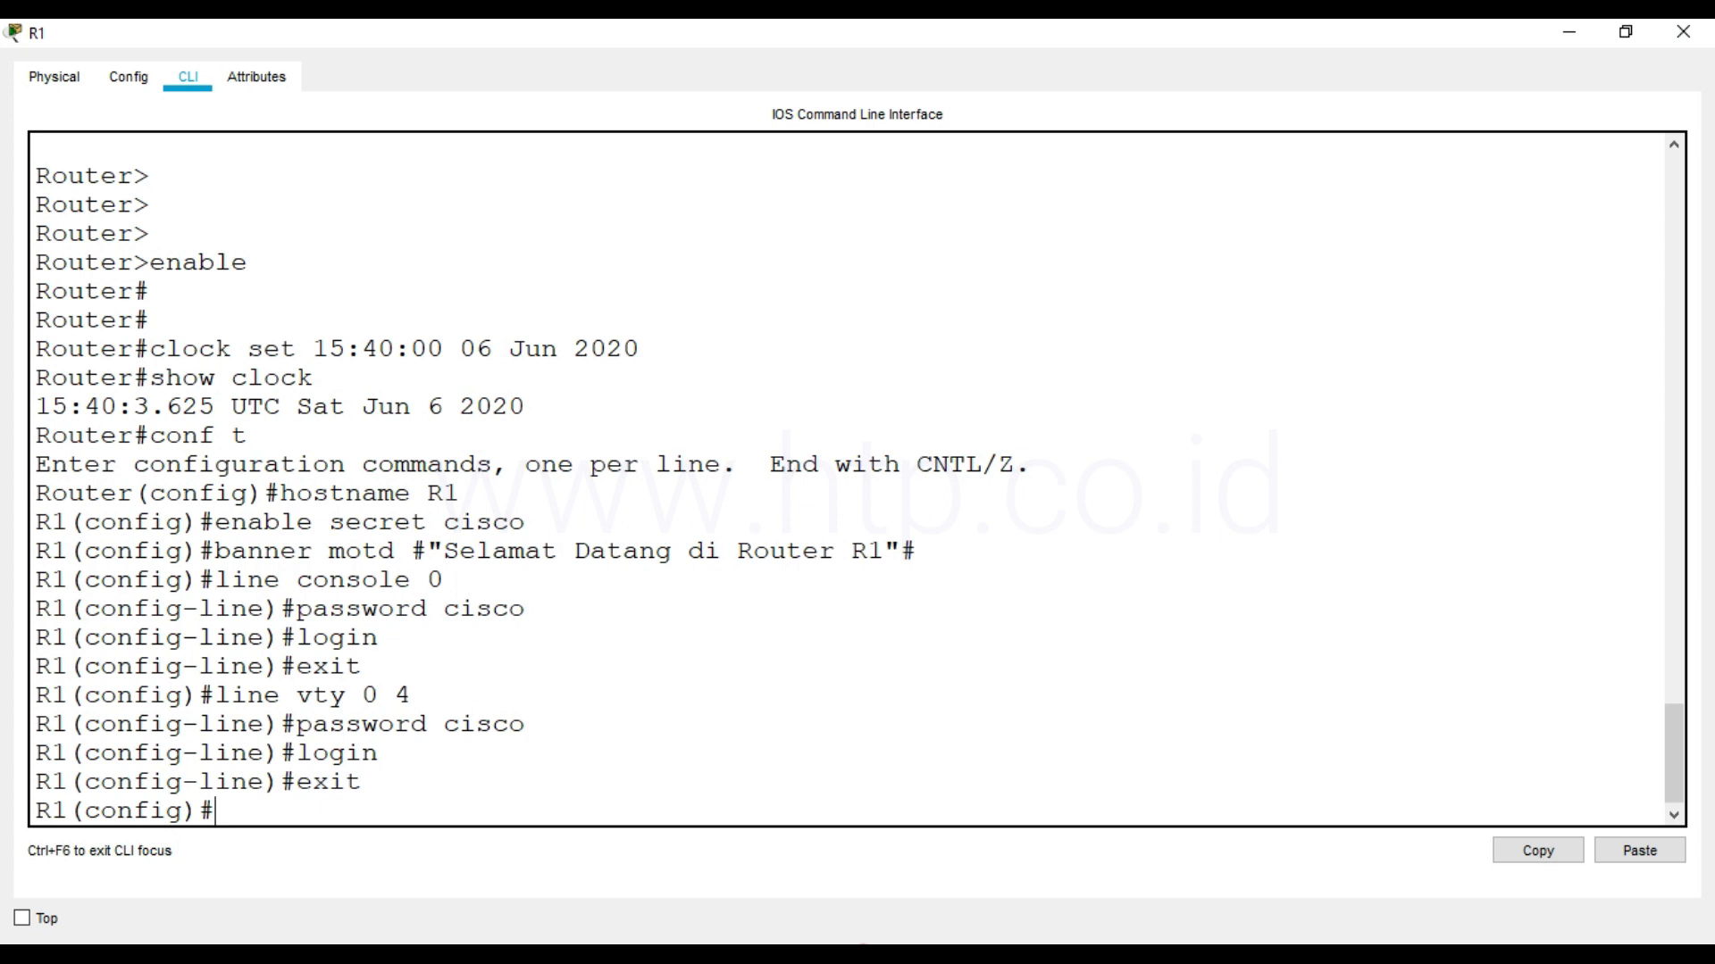
Turn on IPv6 routing for R1 globally with ipv6 unicast-routing
type("ipv6 unicast-routing")
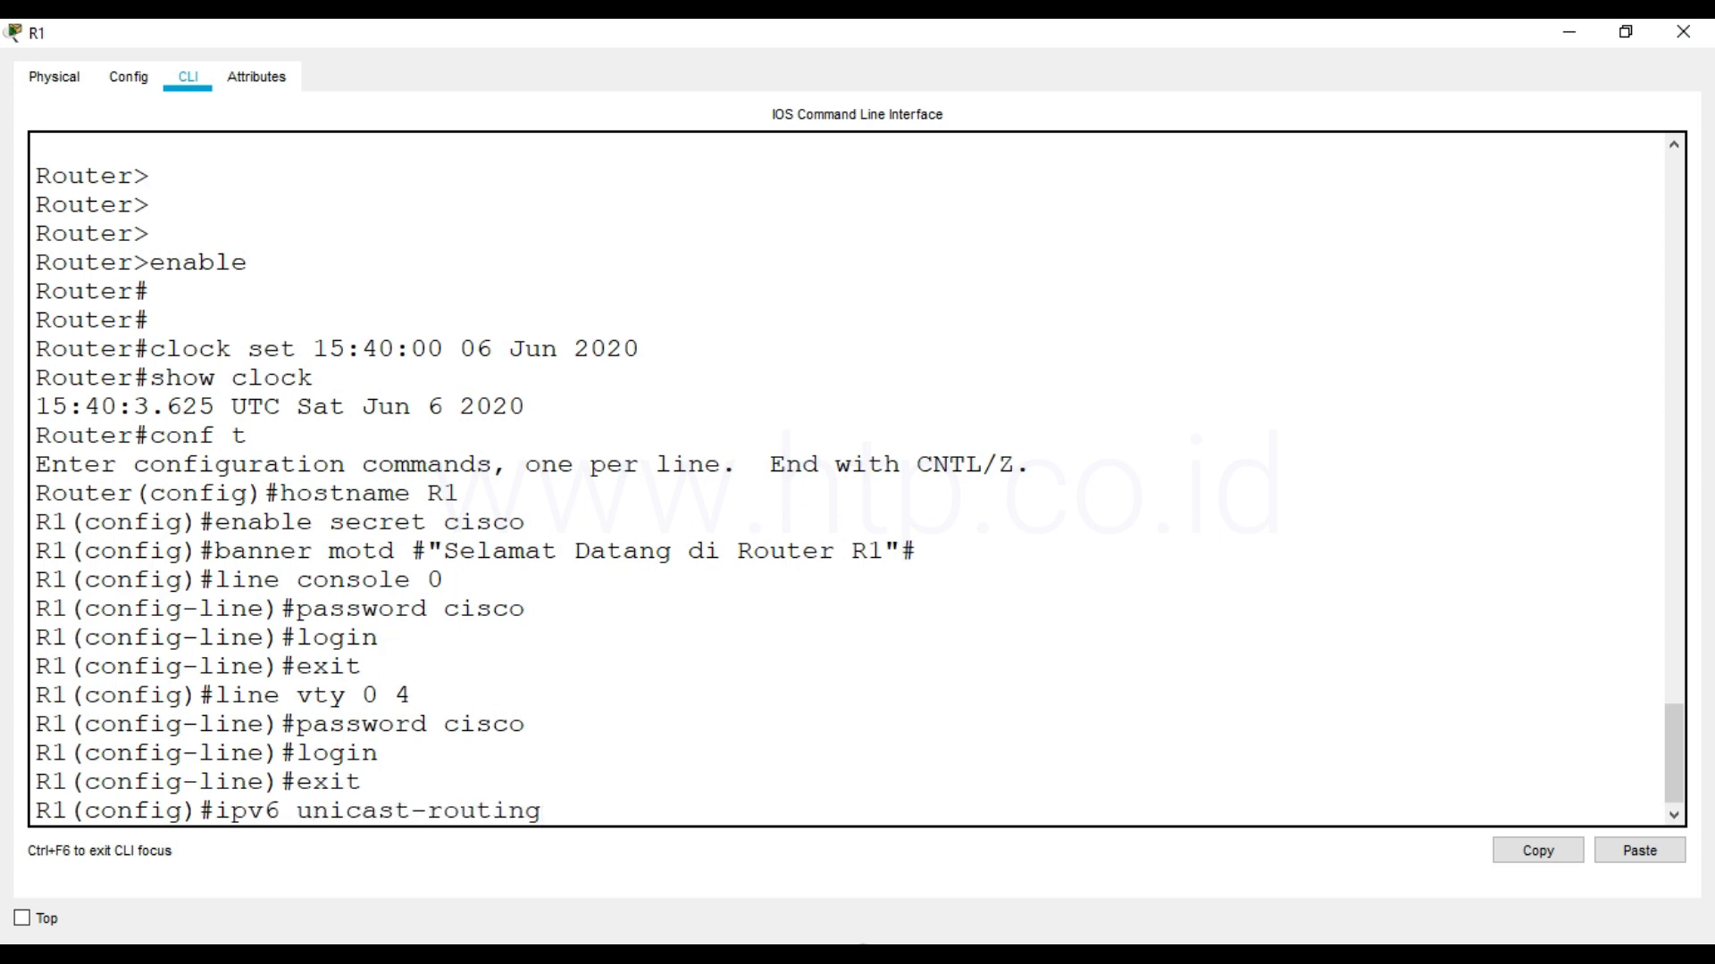
key("Return")
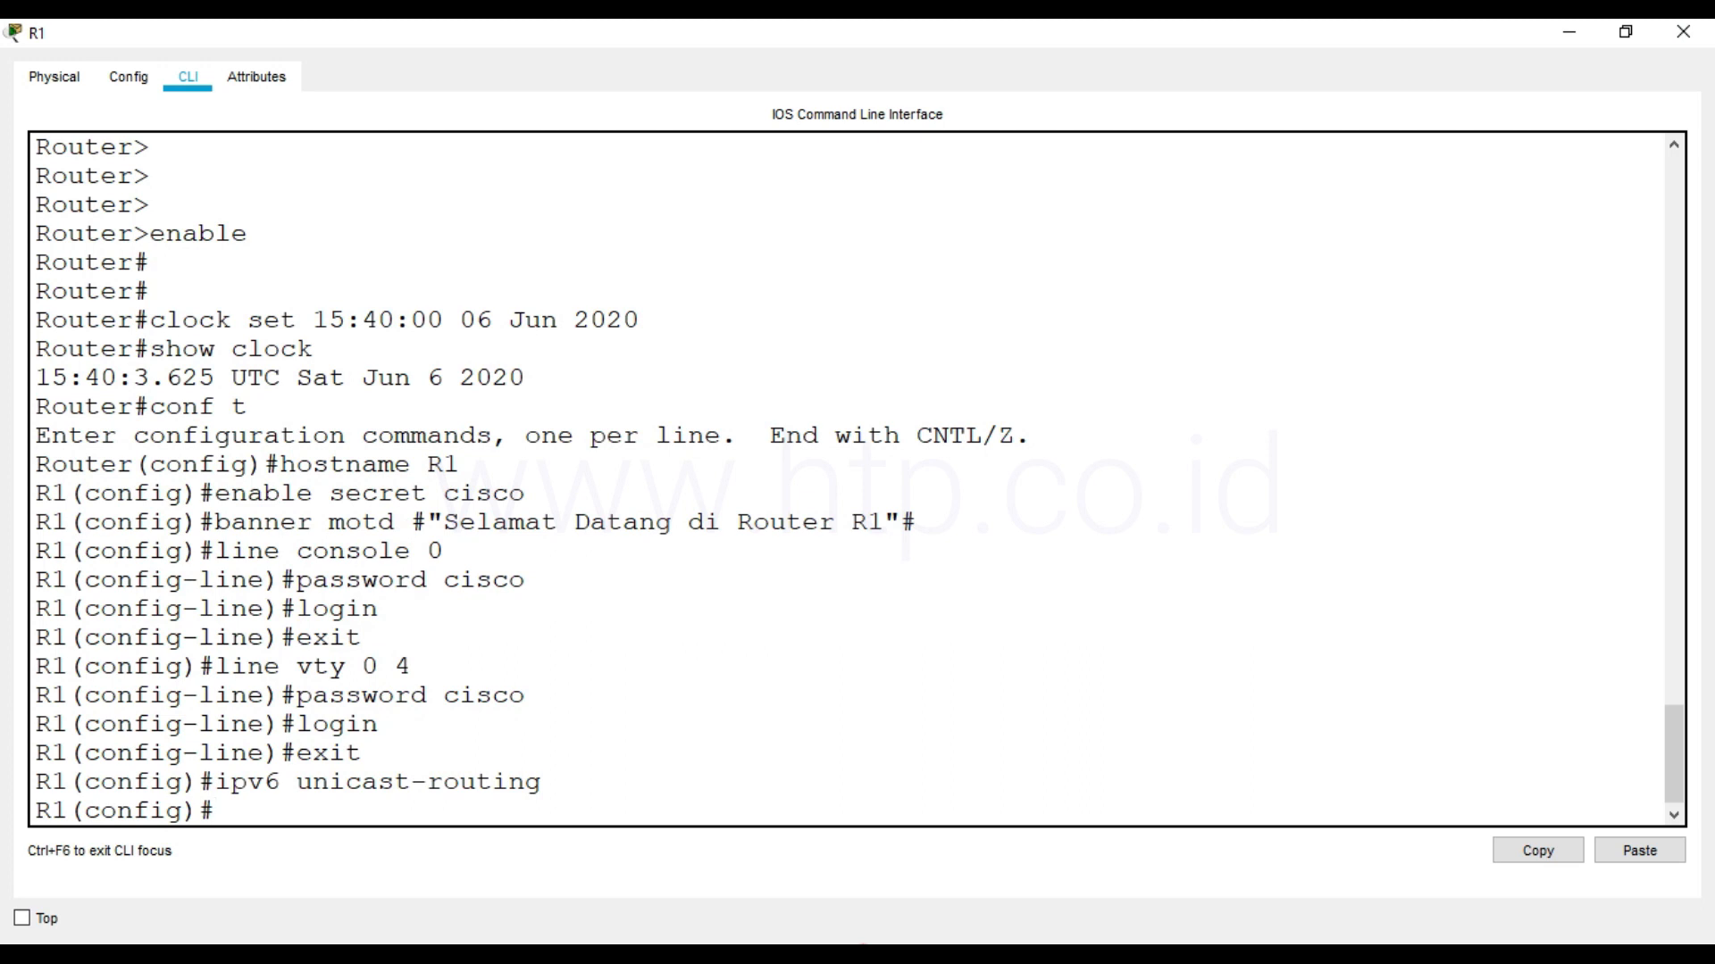
Enter configuration of R1's serial interface s0/0/0, check it against the topology, and activate IPv6 on it with ipv6 enable
type("interface s0")
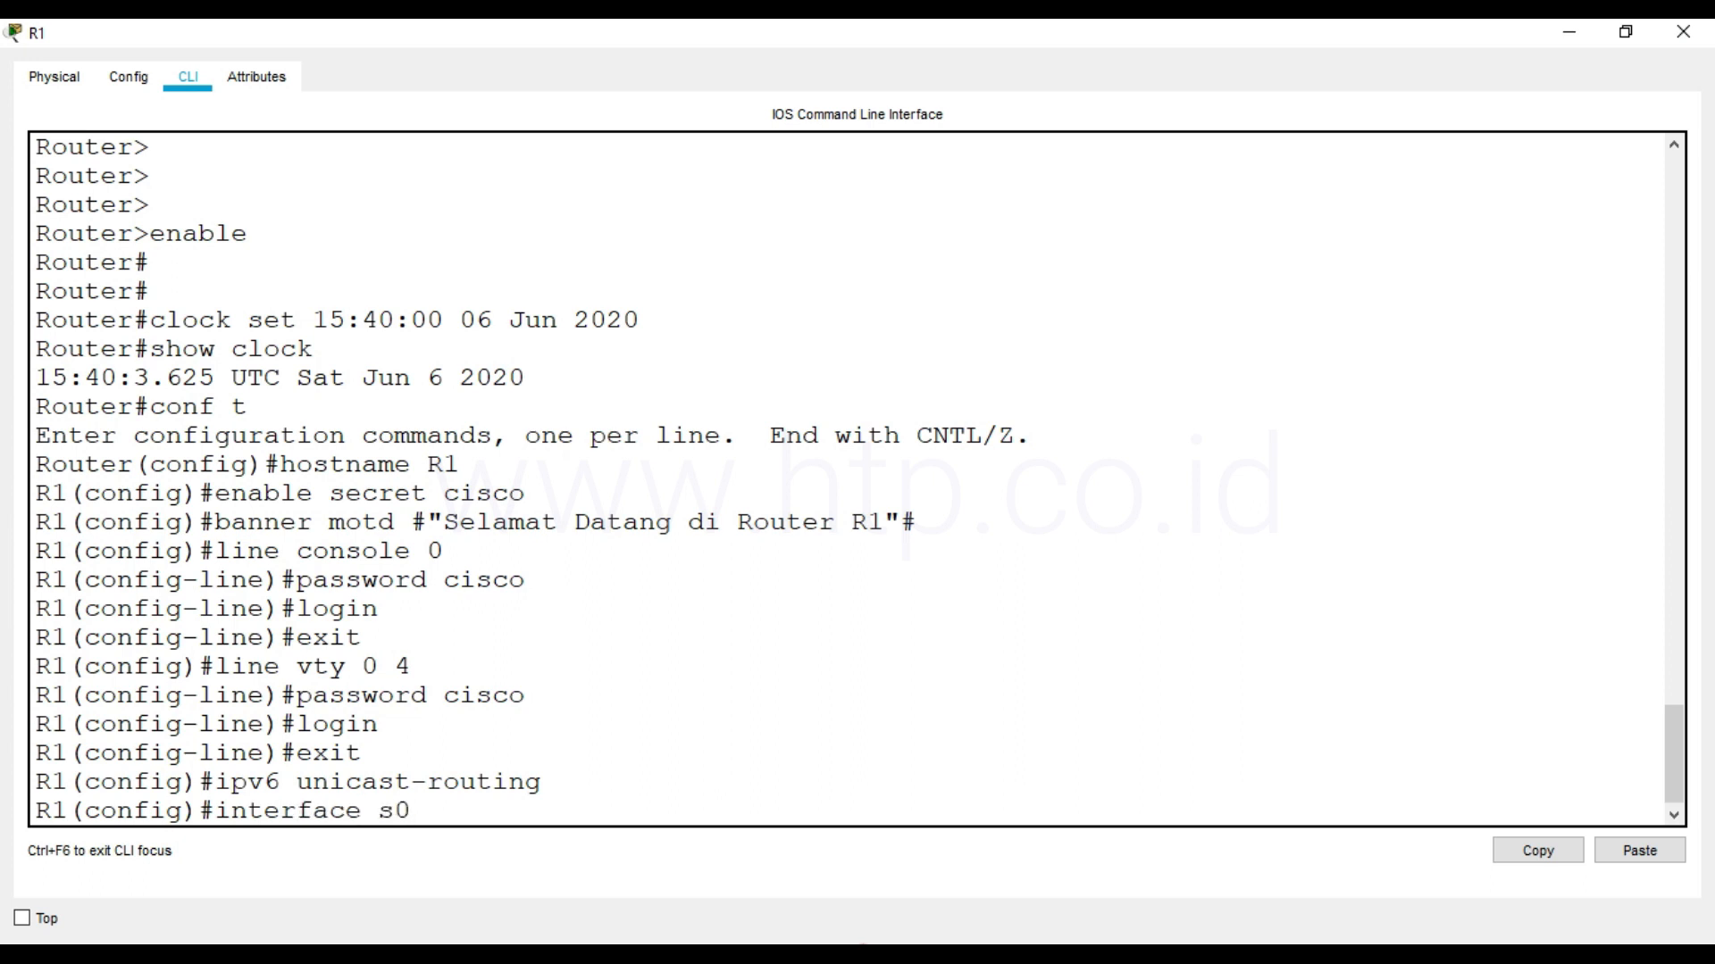
type("/0/0")
key("Return")
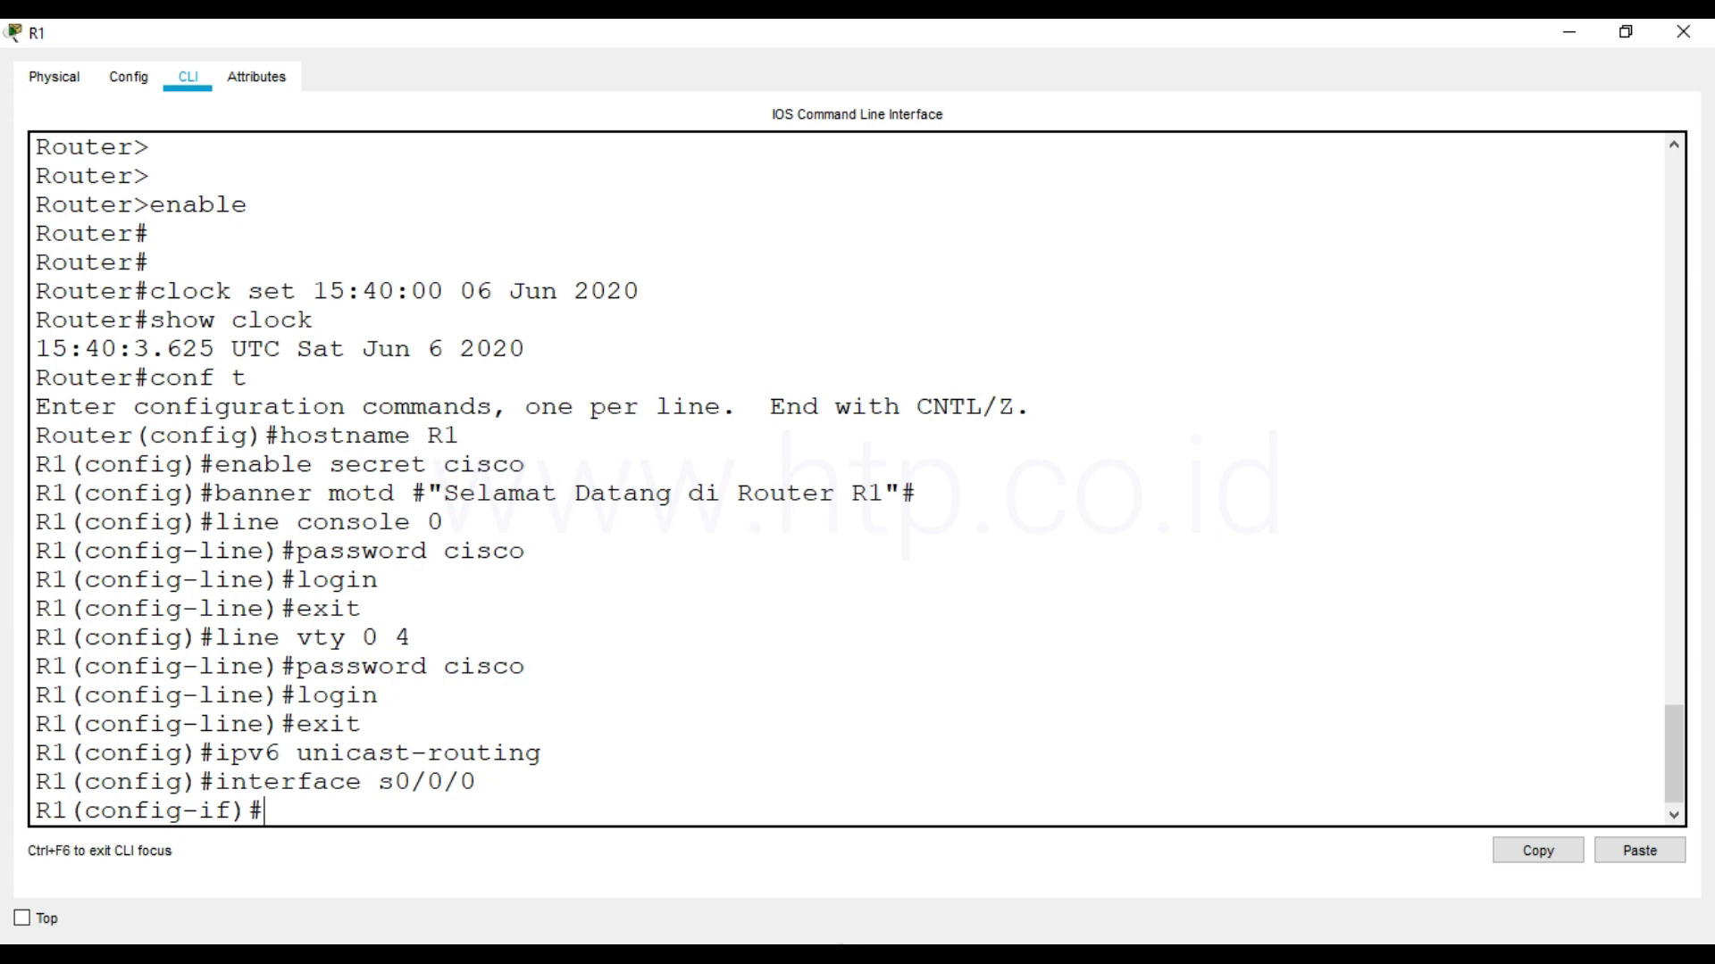
left_click(404, 961)
left_click(353, 884)
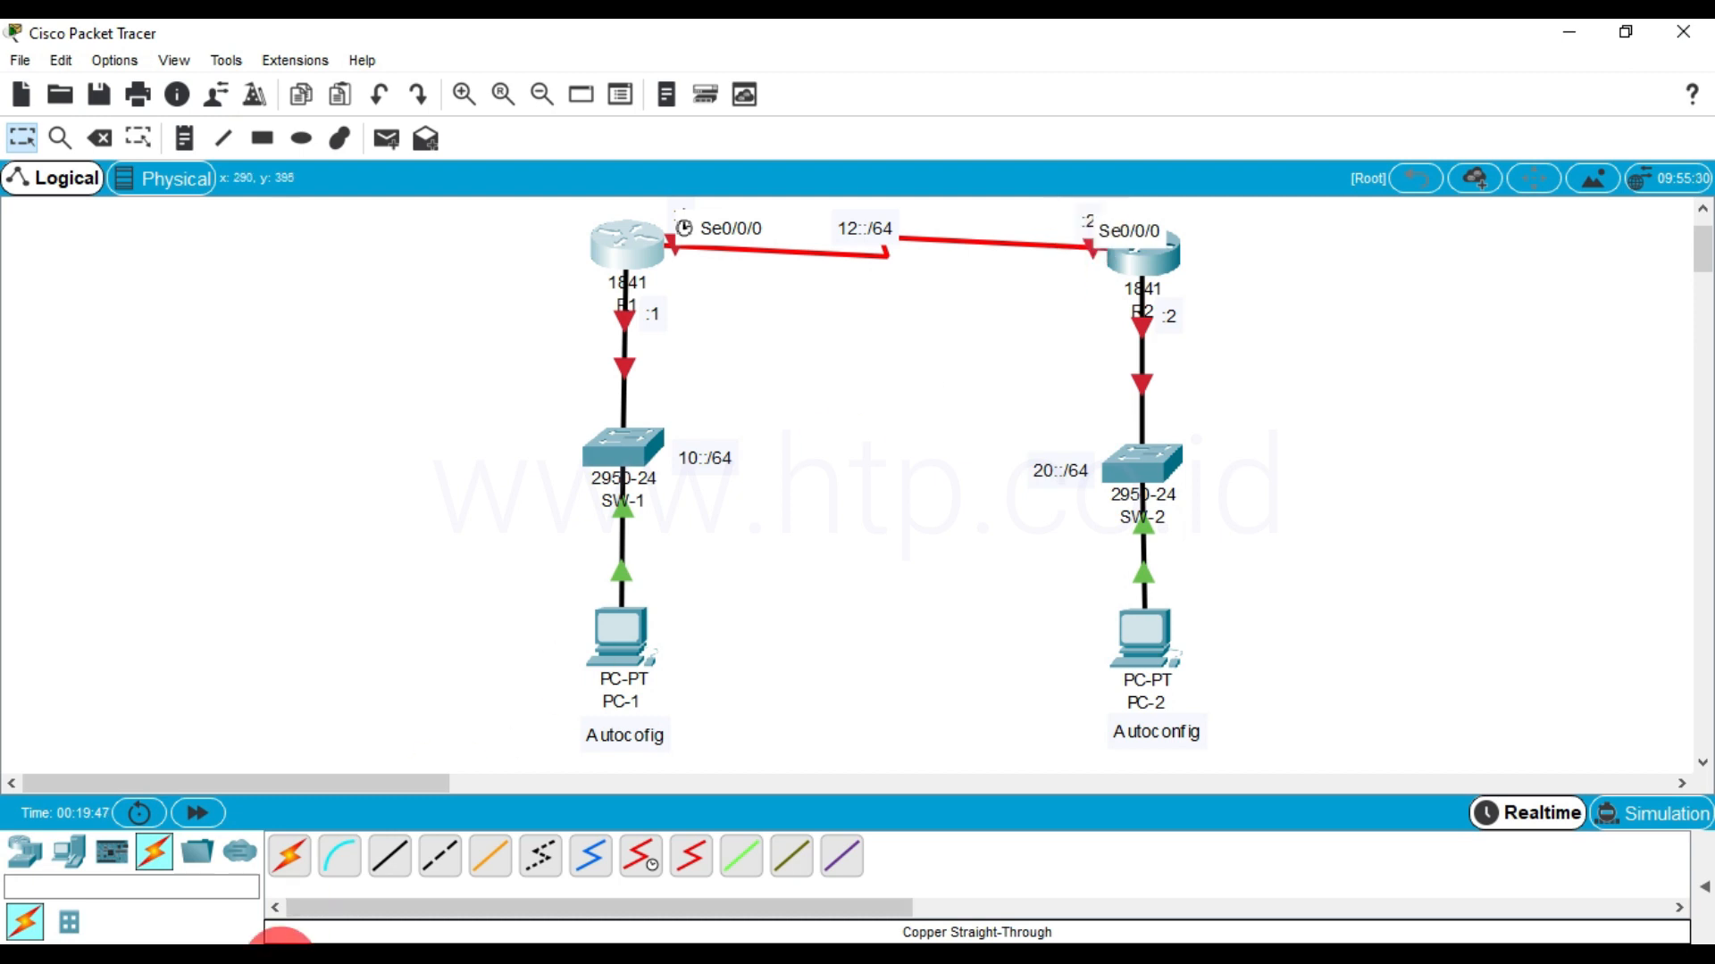
left_click(407, 960)
left_click(452, 889)
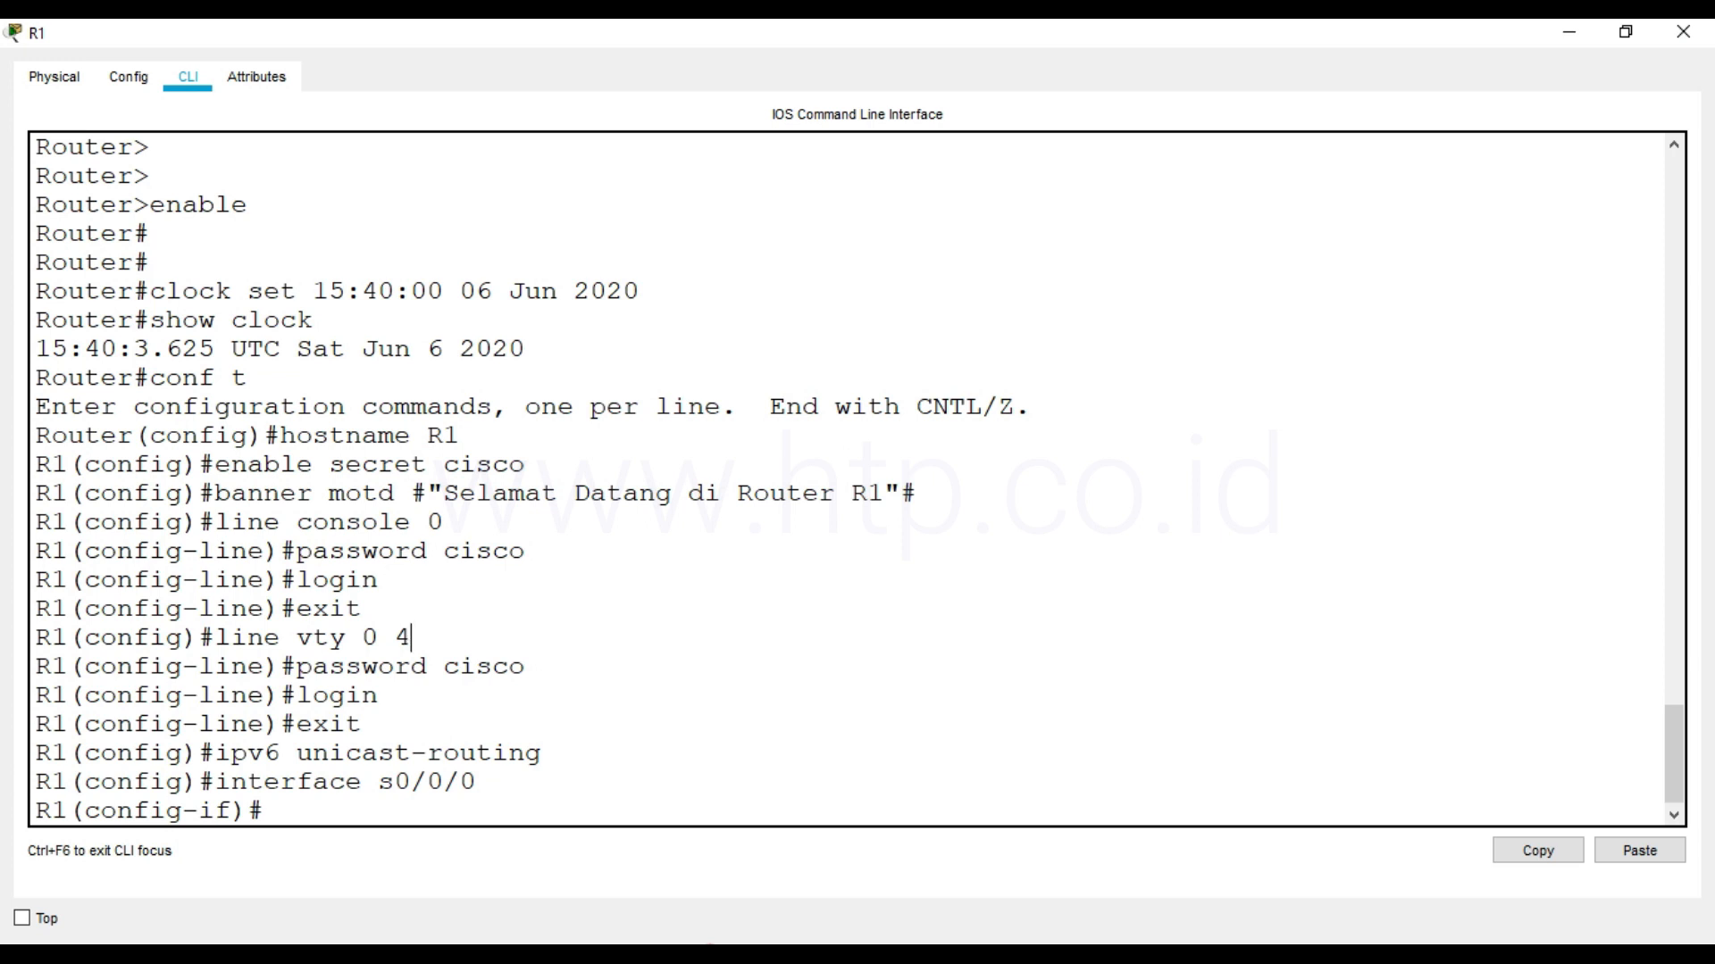
type("ipv6 enable")
key("Return")
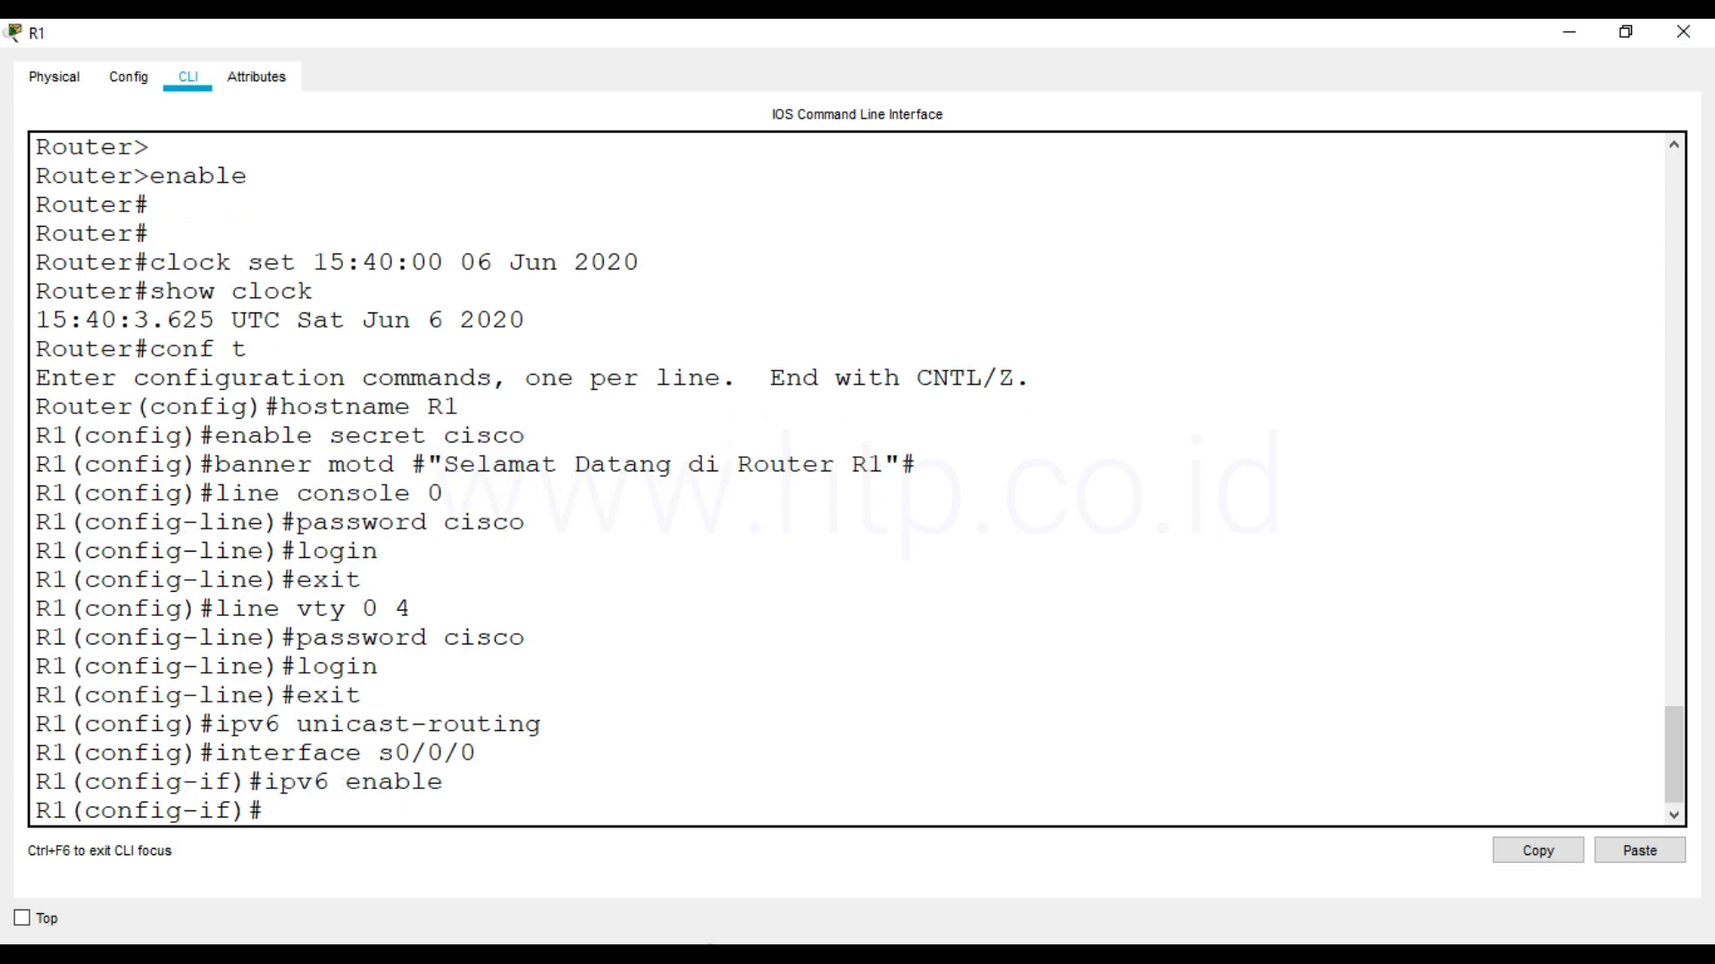
Assign the IPv6 address 12::1/126 to R1's s0/0/0 interface
type("ipv6 address ")
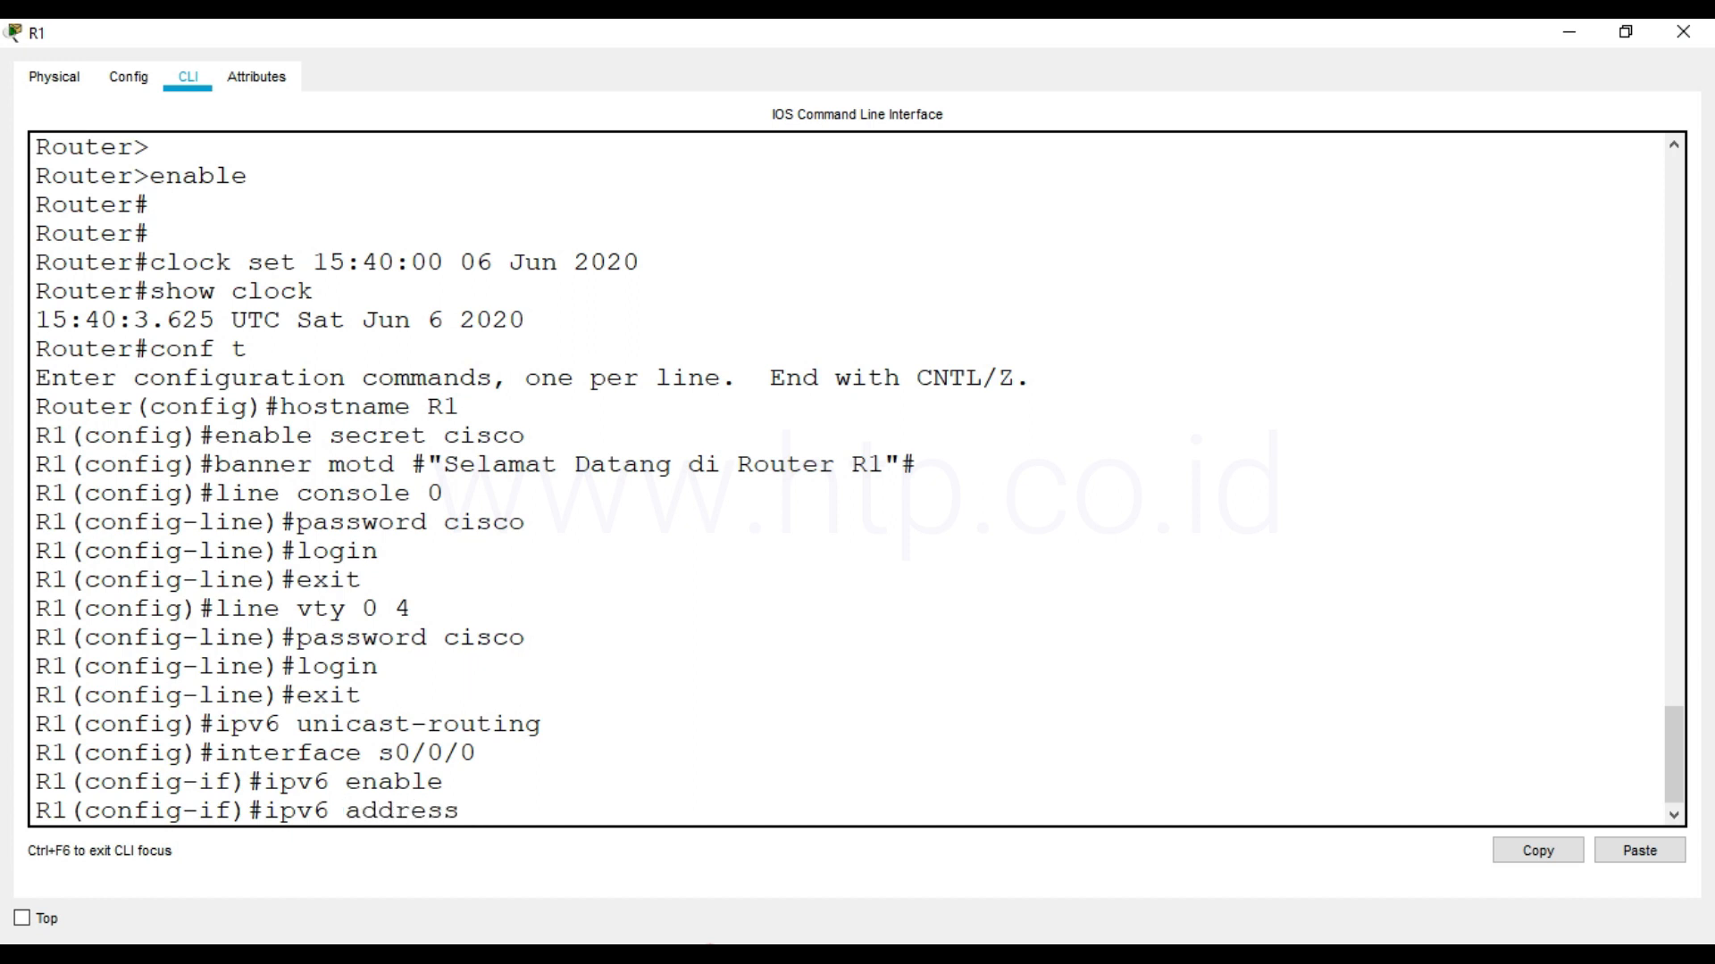
type("12::1/126")
key("Return")
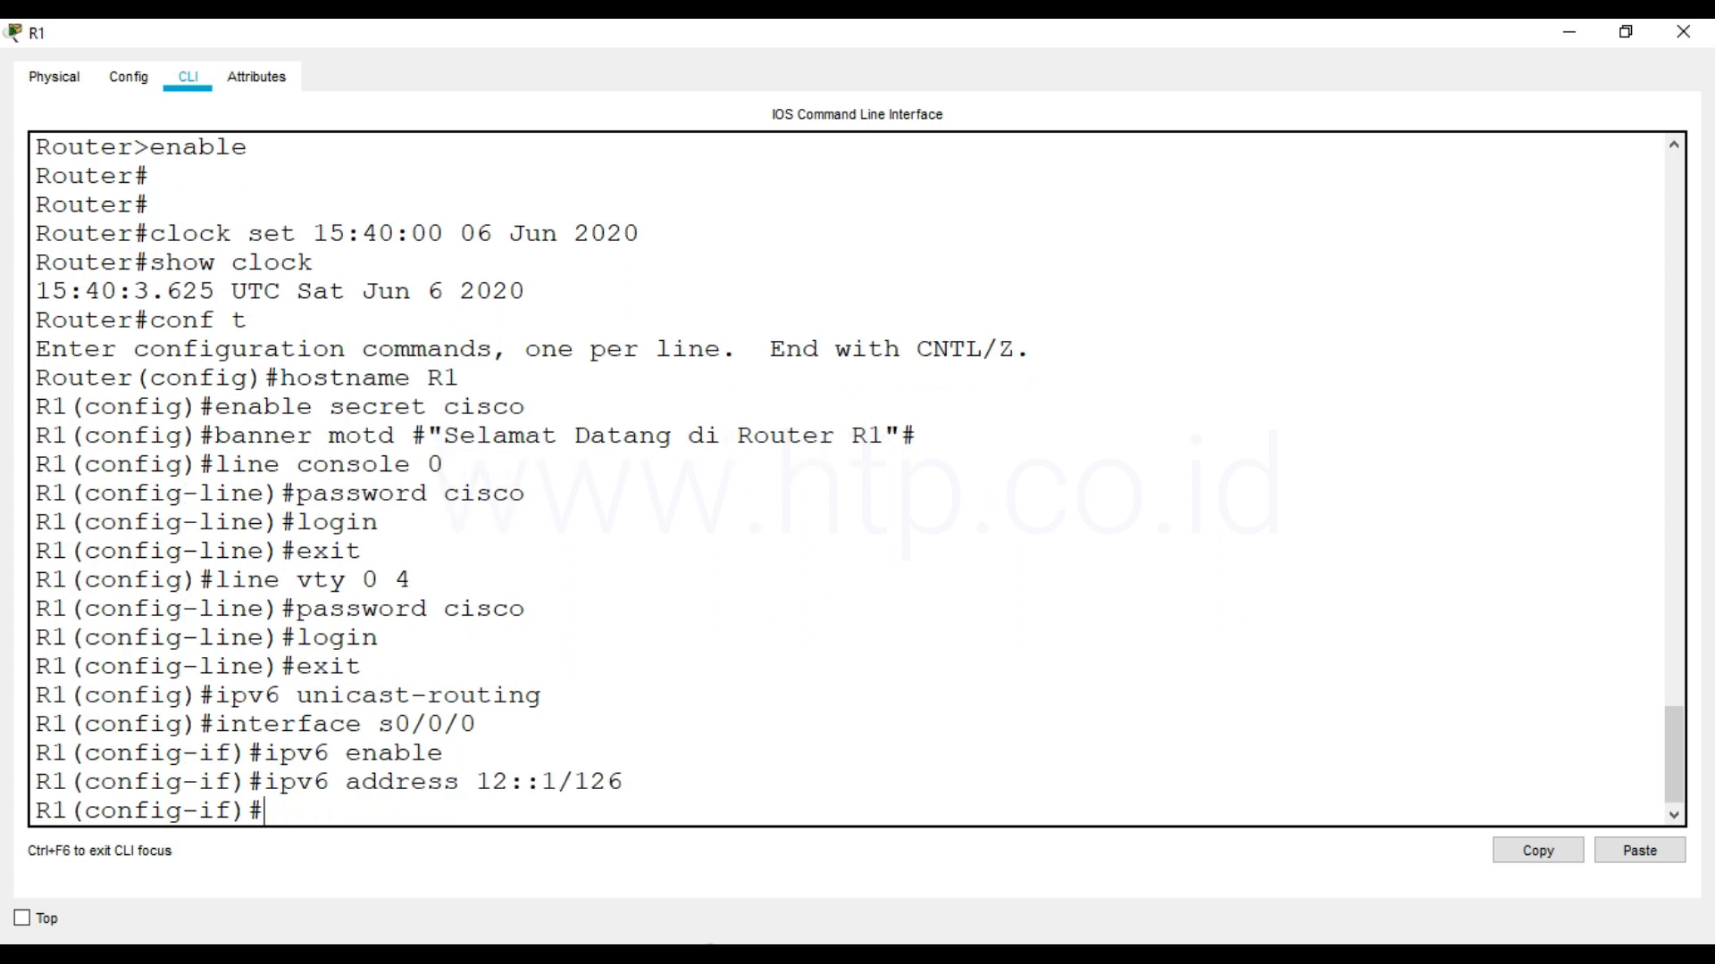
Change the network label on the serial link between the routers to 12::/126 in the topology and return to R1's command line
left_click(420, 952)
left_click(245, 906)
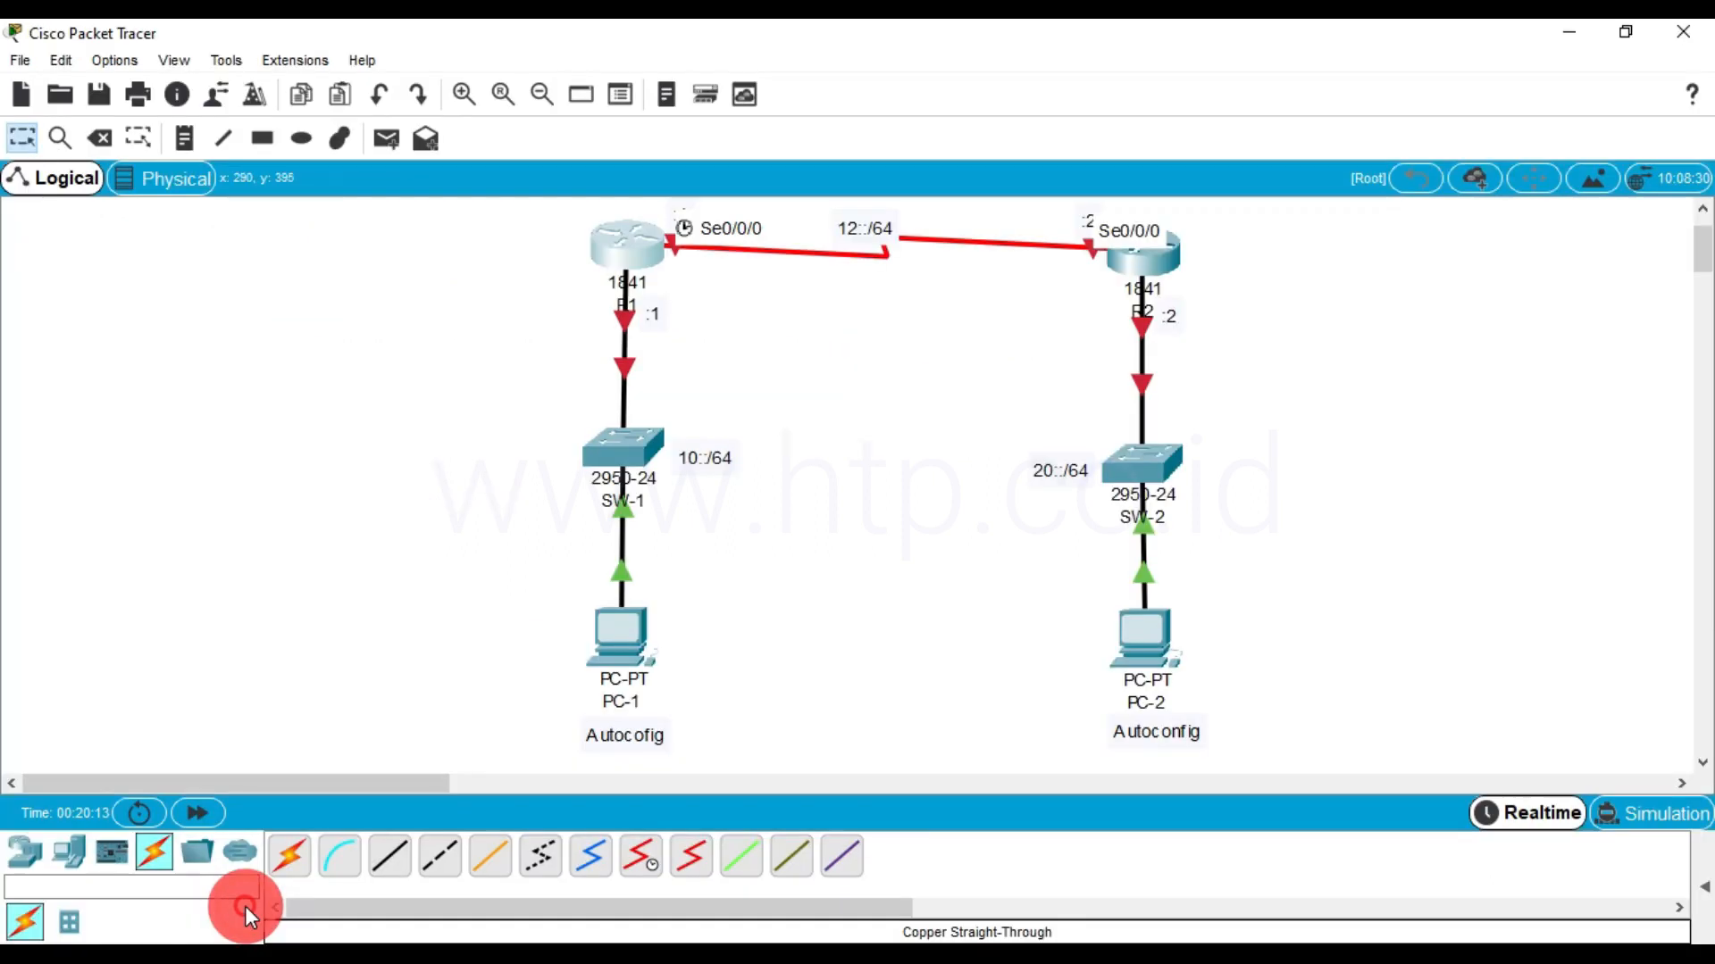
double_click(879, 225)
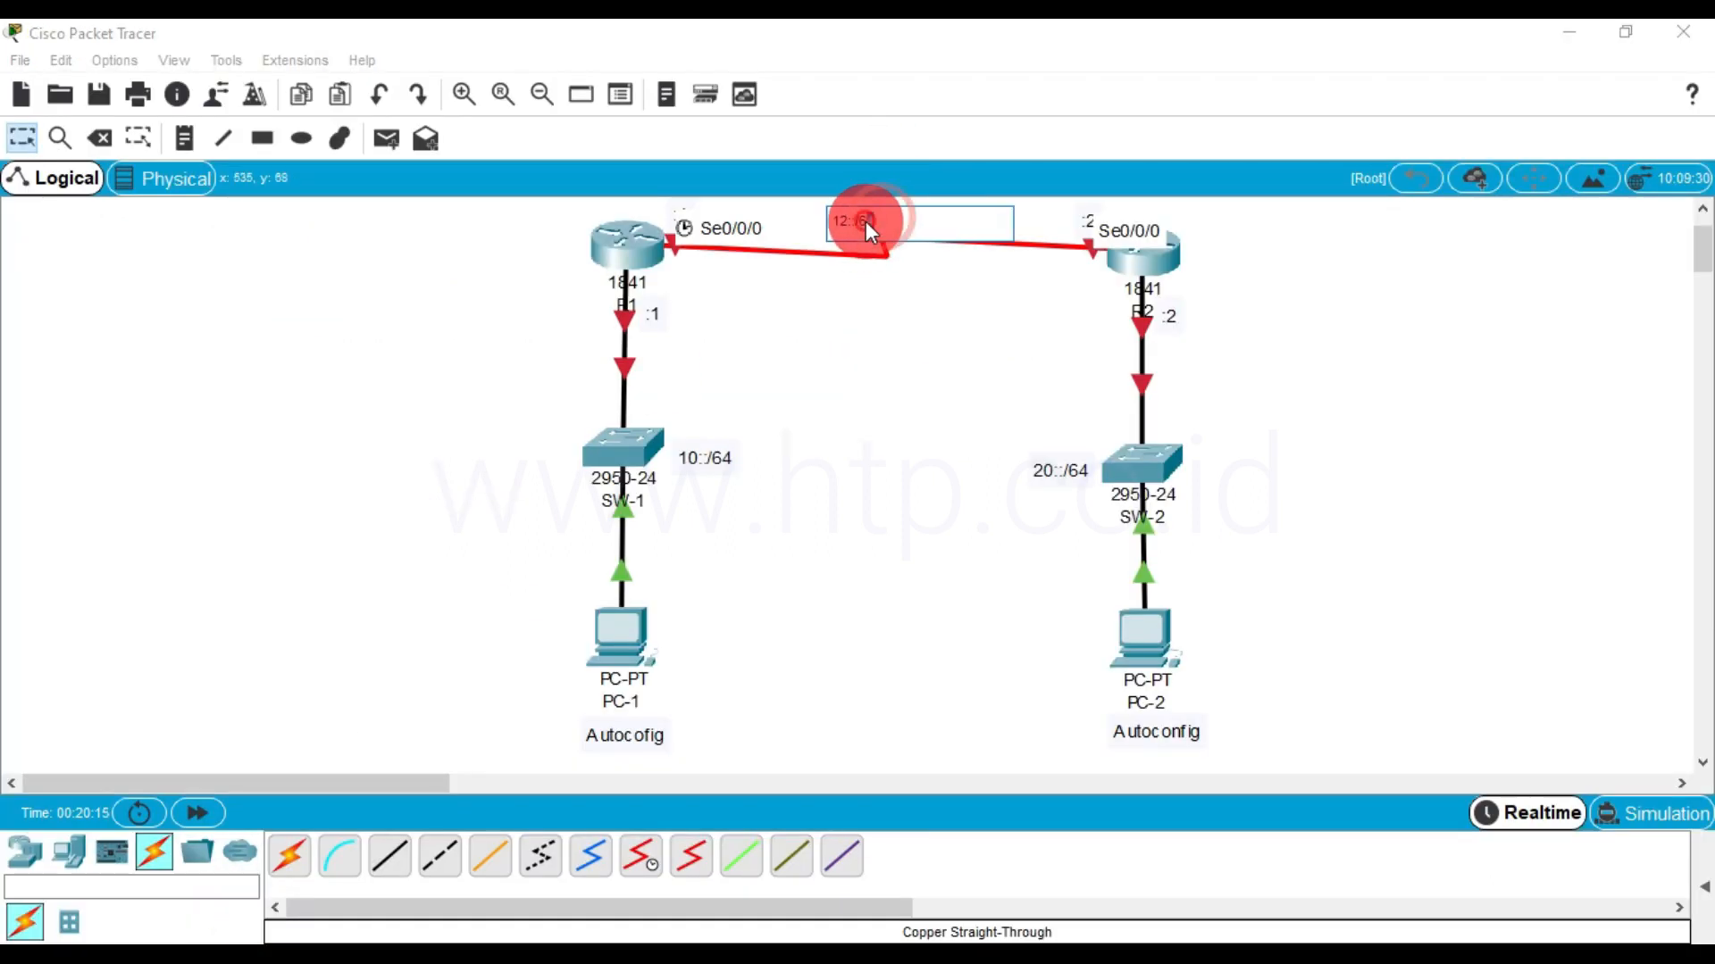
type("12")
left_click(875, 312)
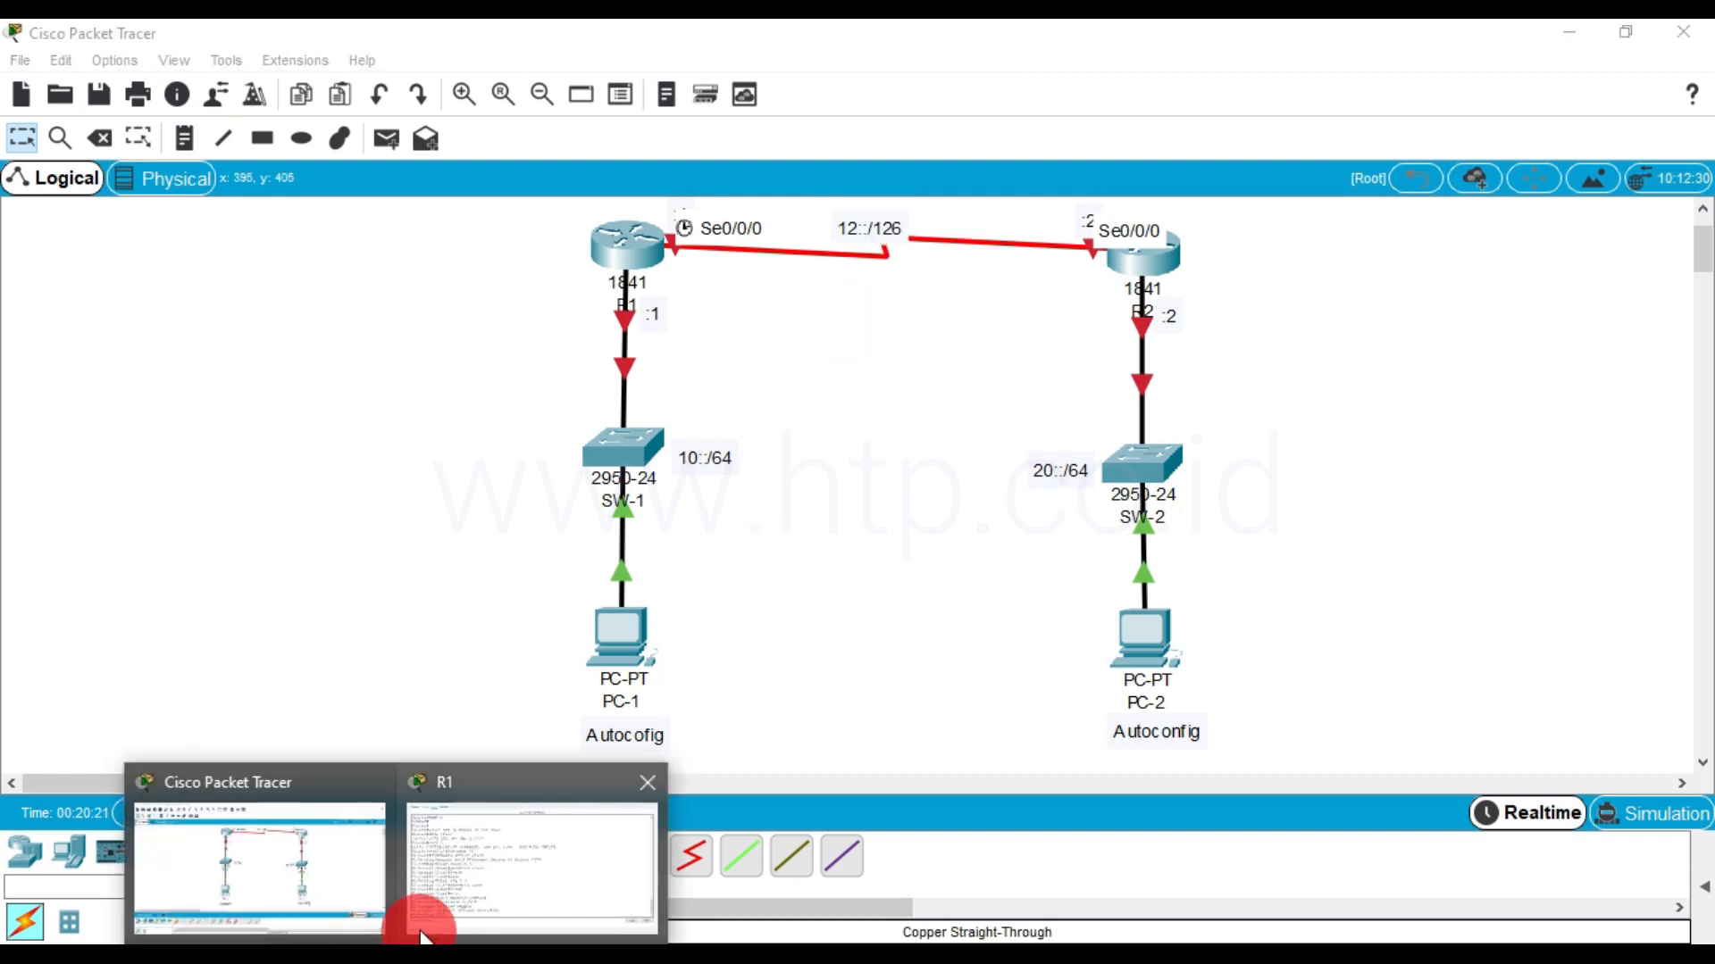
left_click(453, 889)
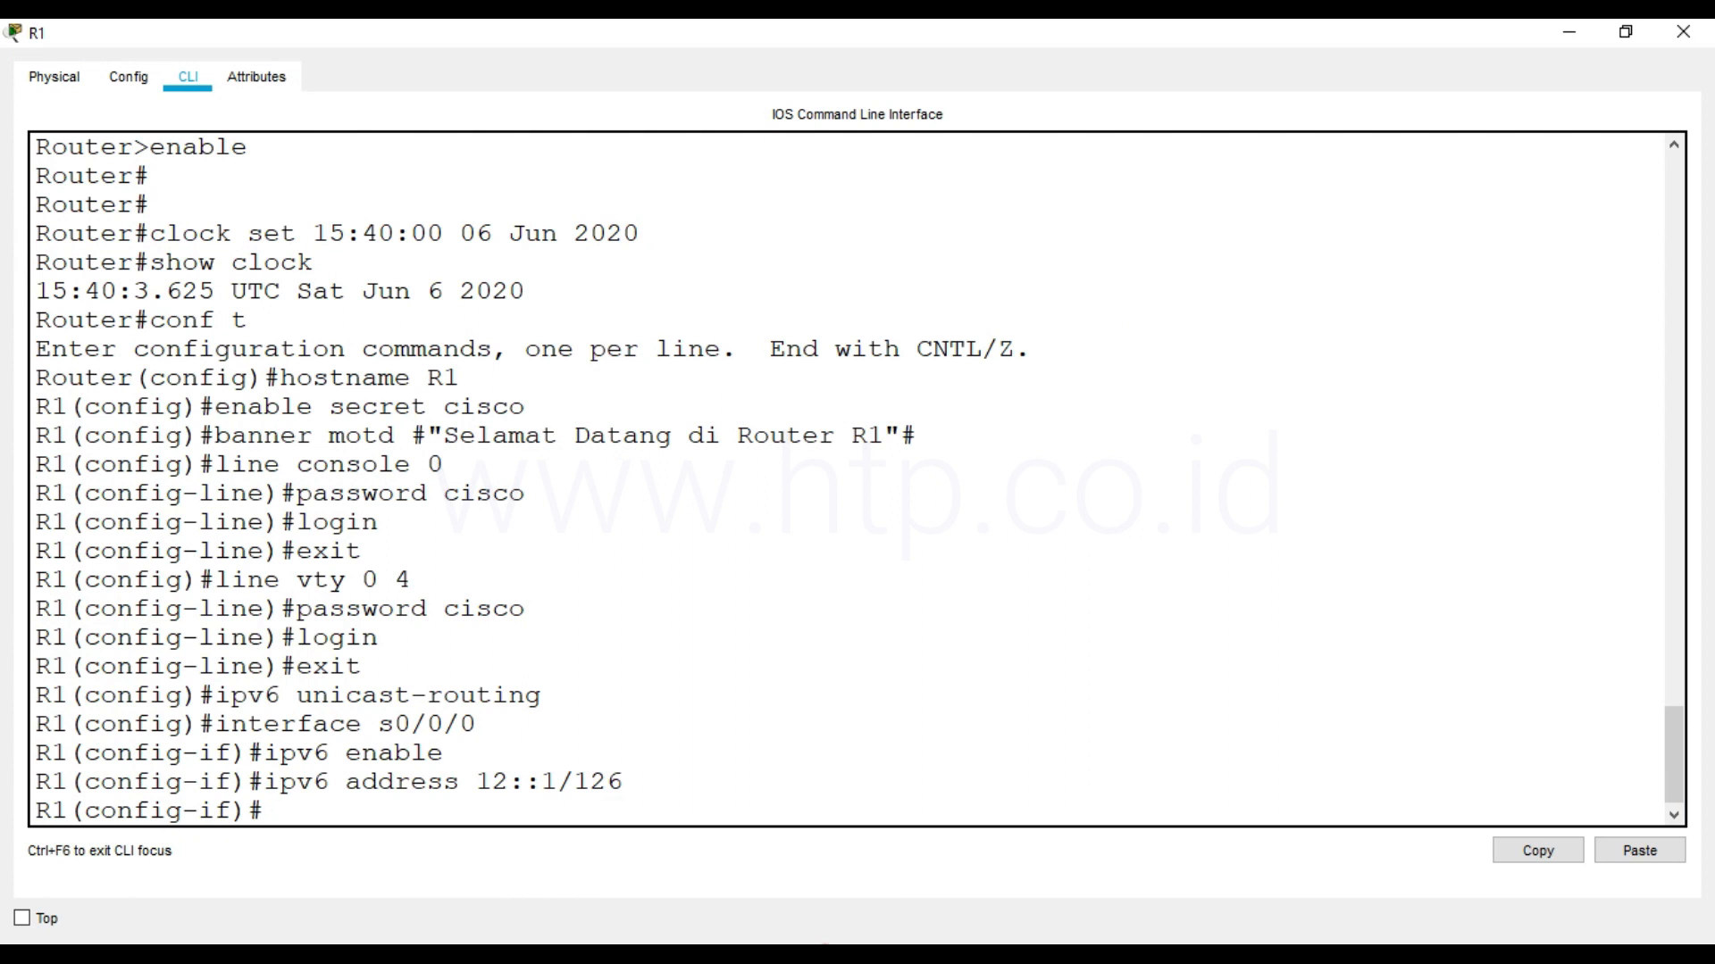
Set the clock rate of R1's s0/0/0 interface to 64000
type("clock rate 64000")
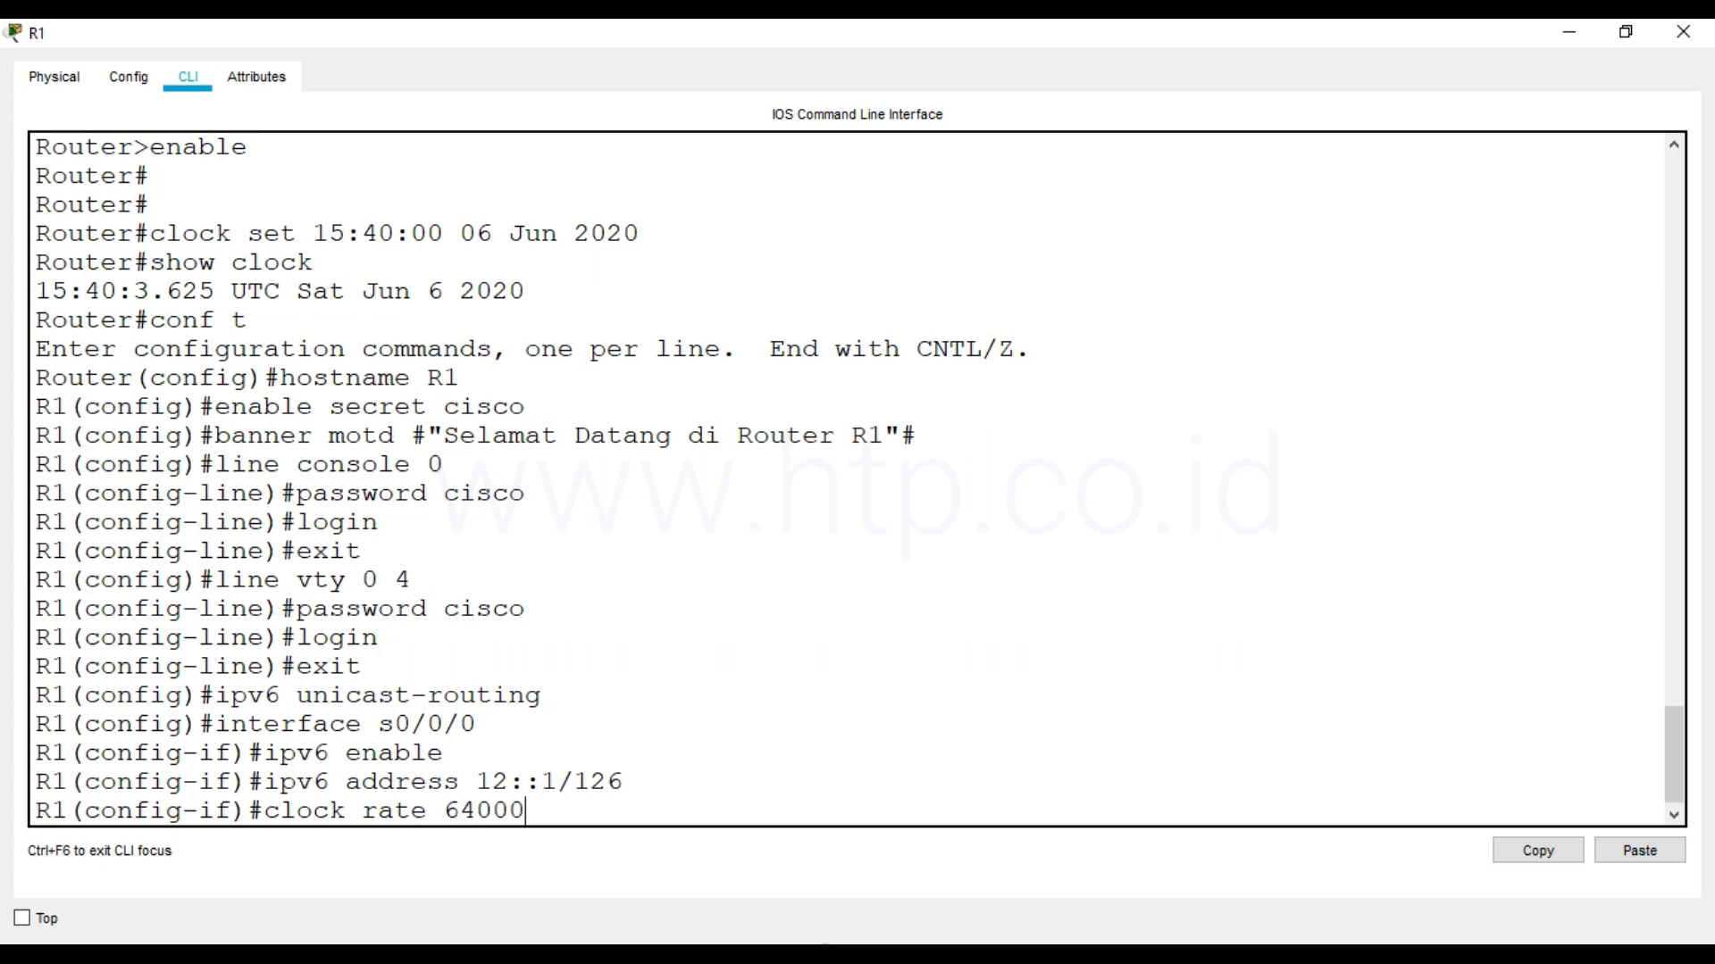
key("Return")
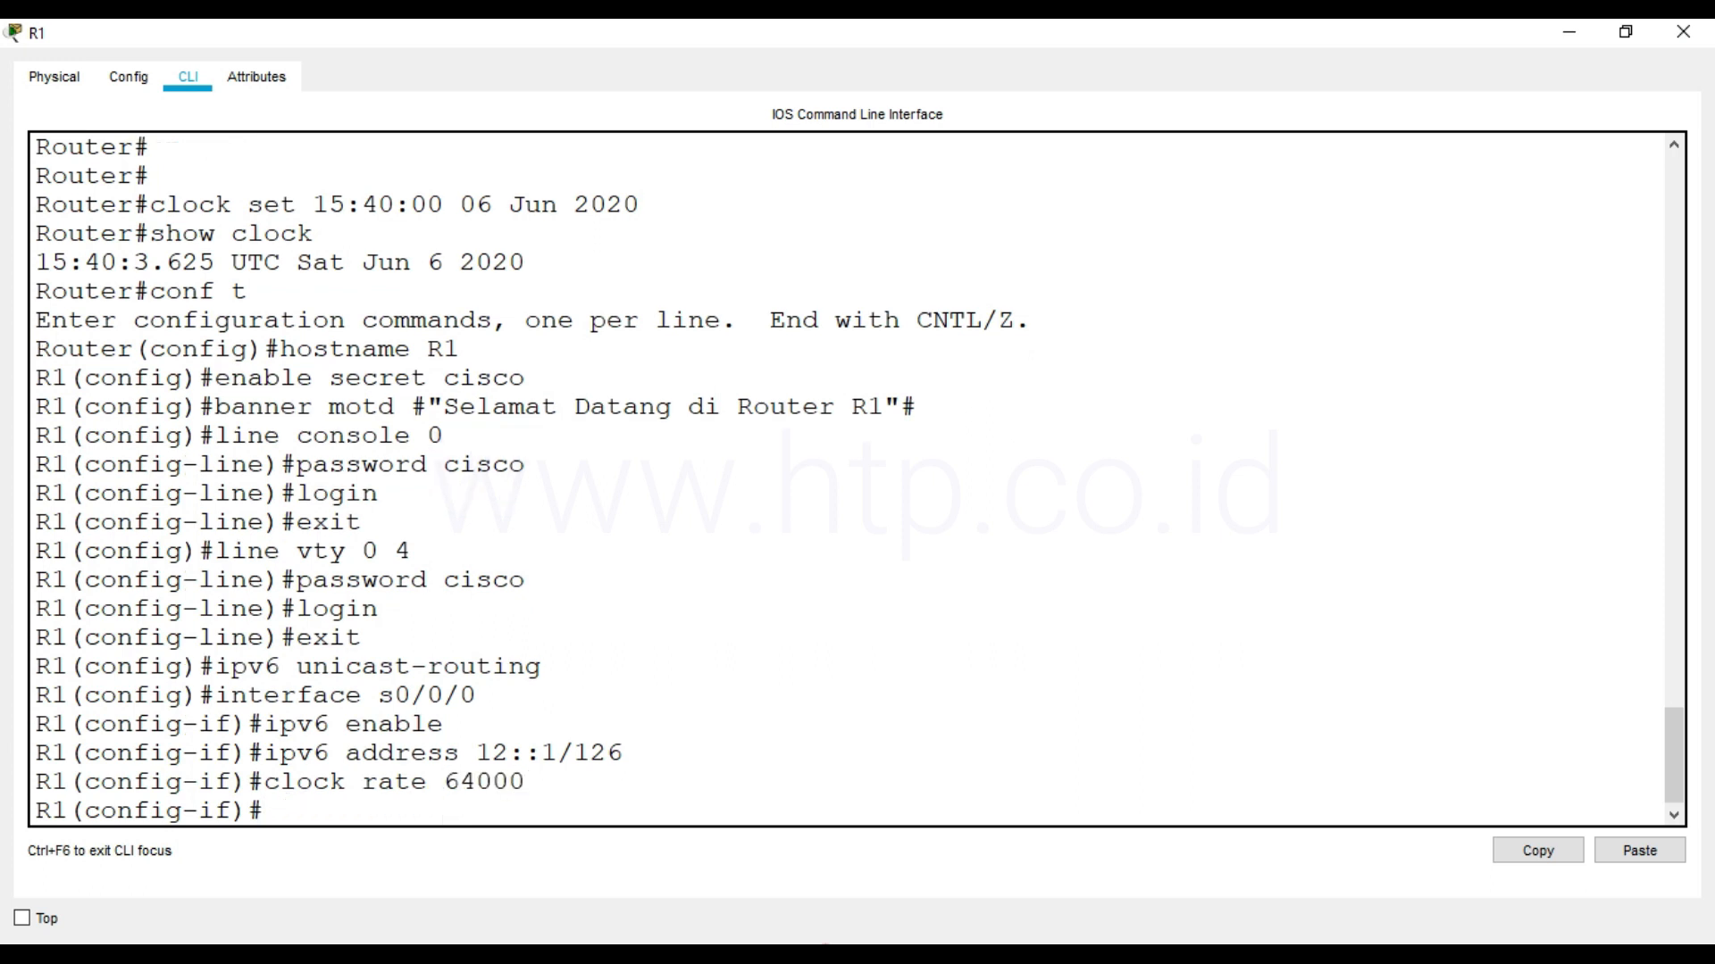
Give R1's s0/0/0 interface the description "connect to R2 s0/0/0", including the quotation marks
type("description \"")
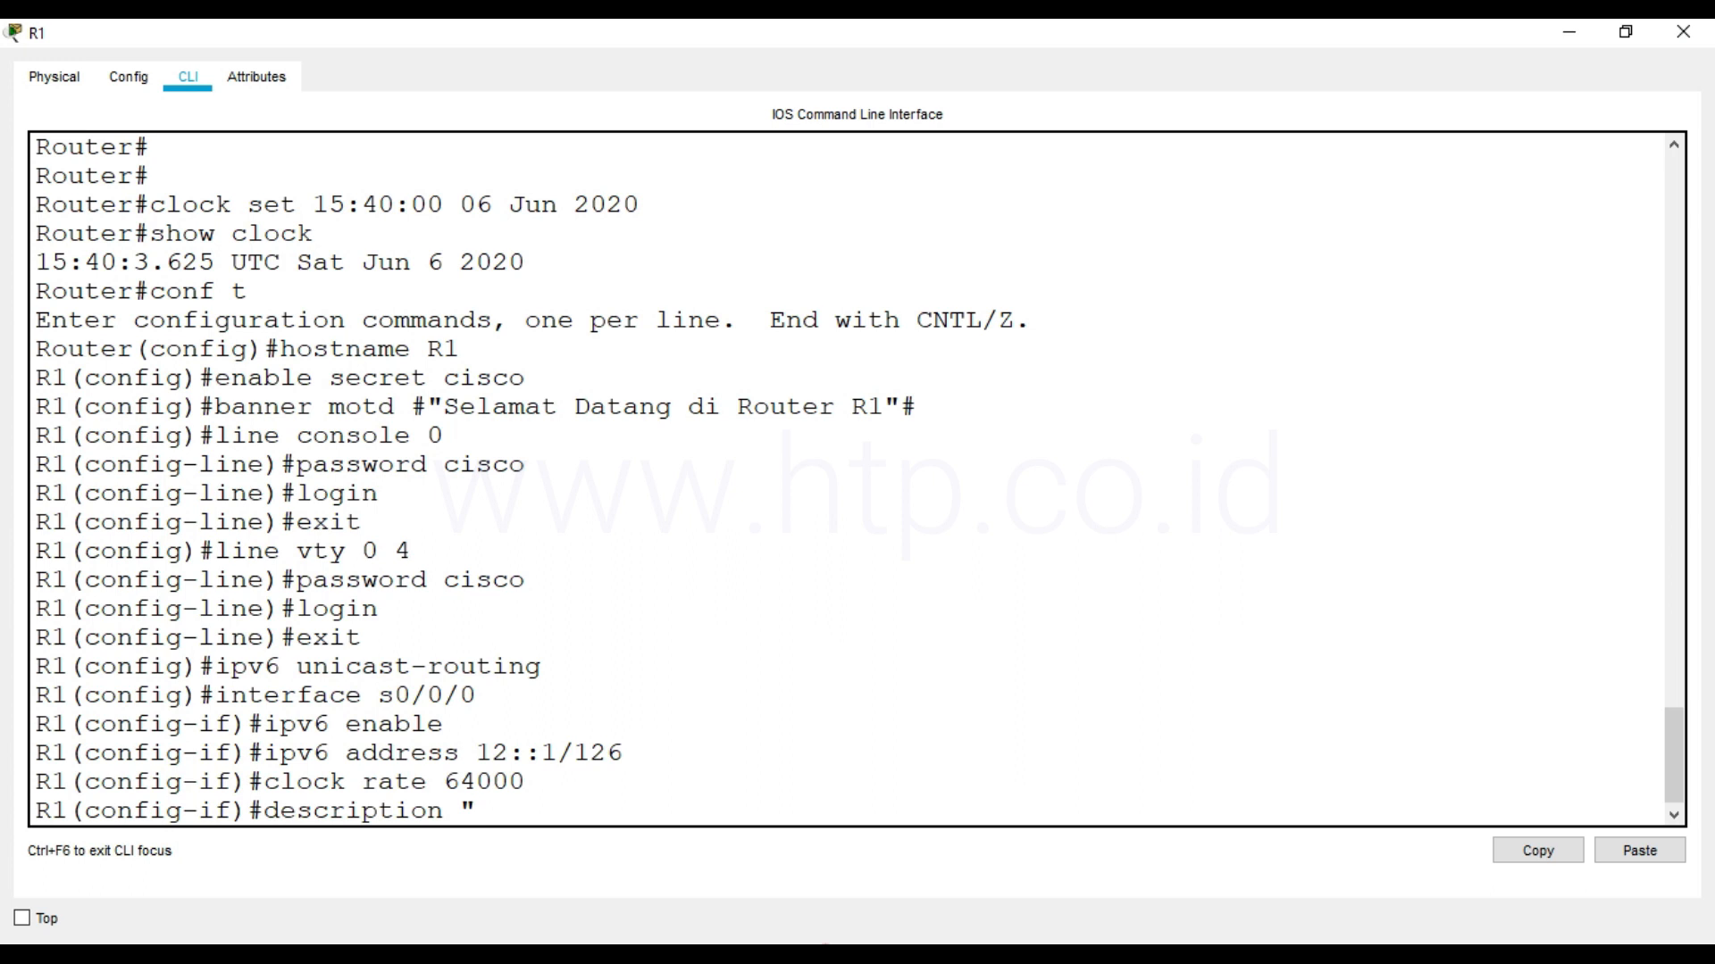
type("connect to R2 s0/0/0")
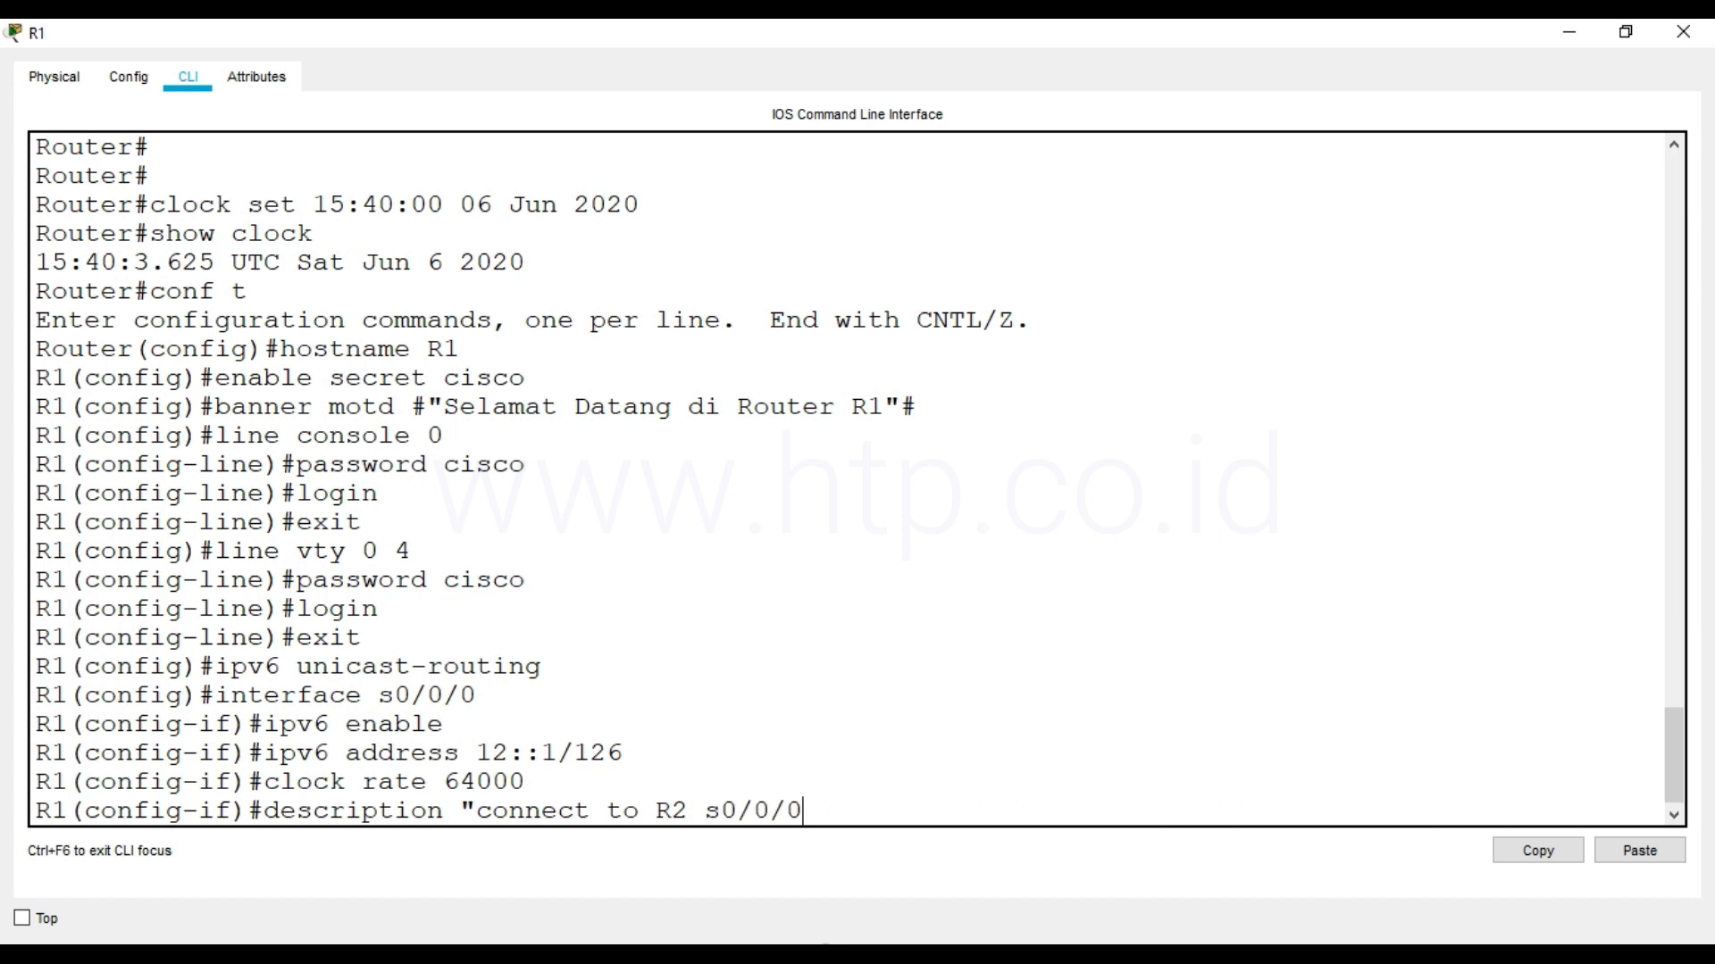
type("\"")
key("Return")
Activate R1's s0/0/0 interface with no shutdown and exit interface configuration
type("no shu")
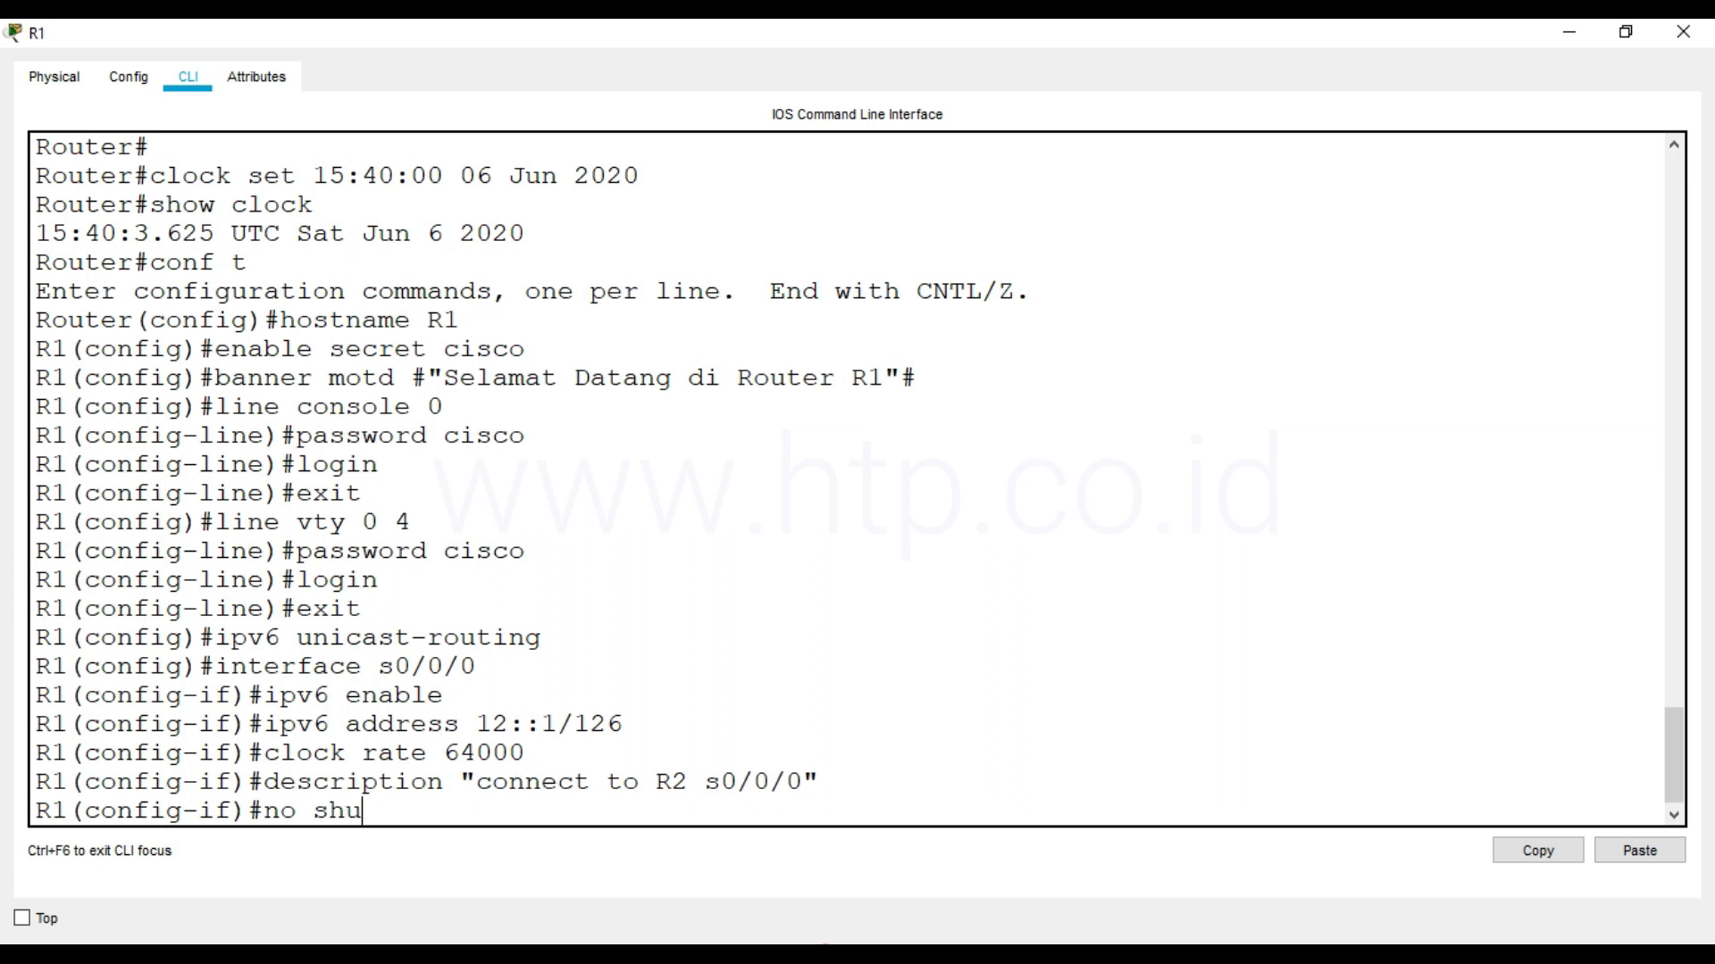
type("tdown")
key("Return")
key("Return")
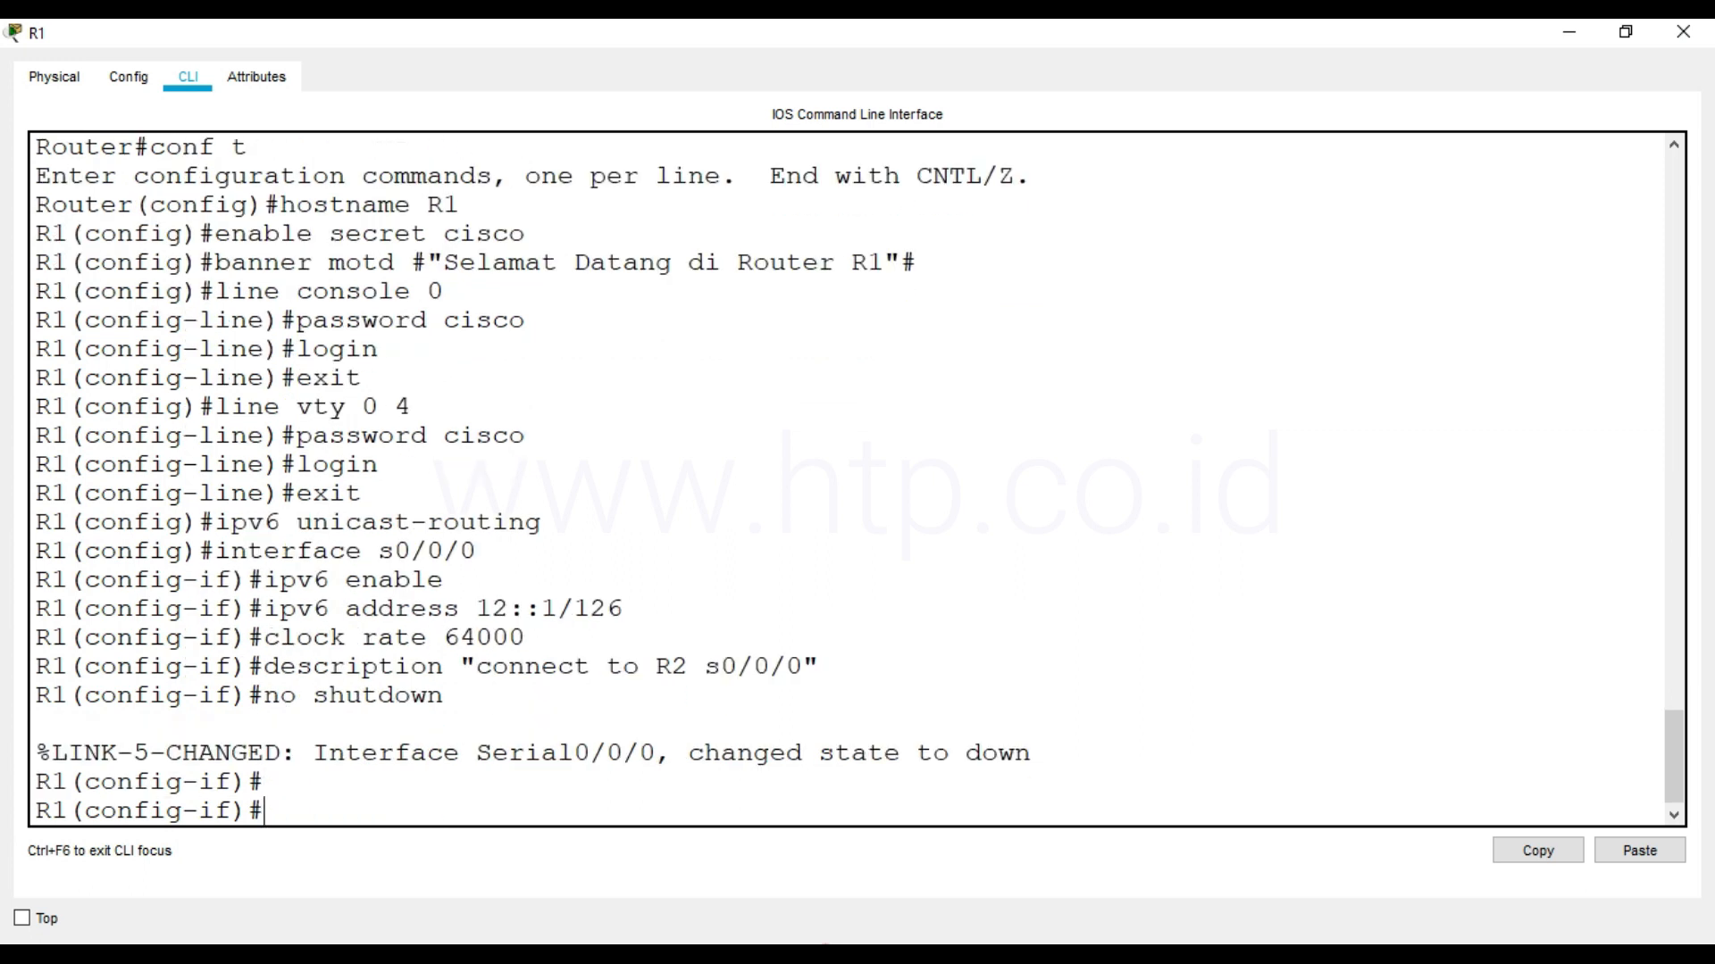
type("exit")
key("Return")
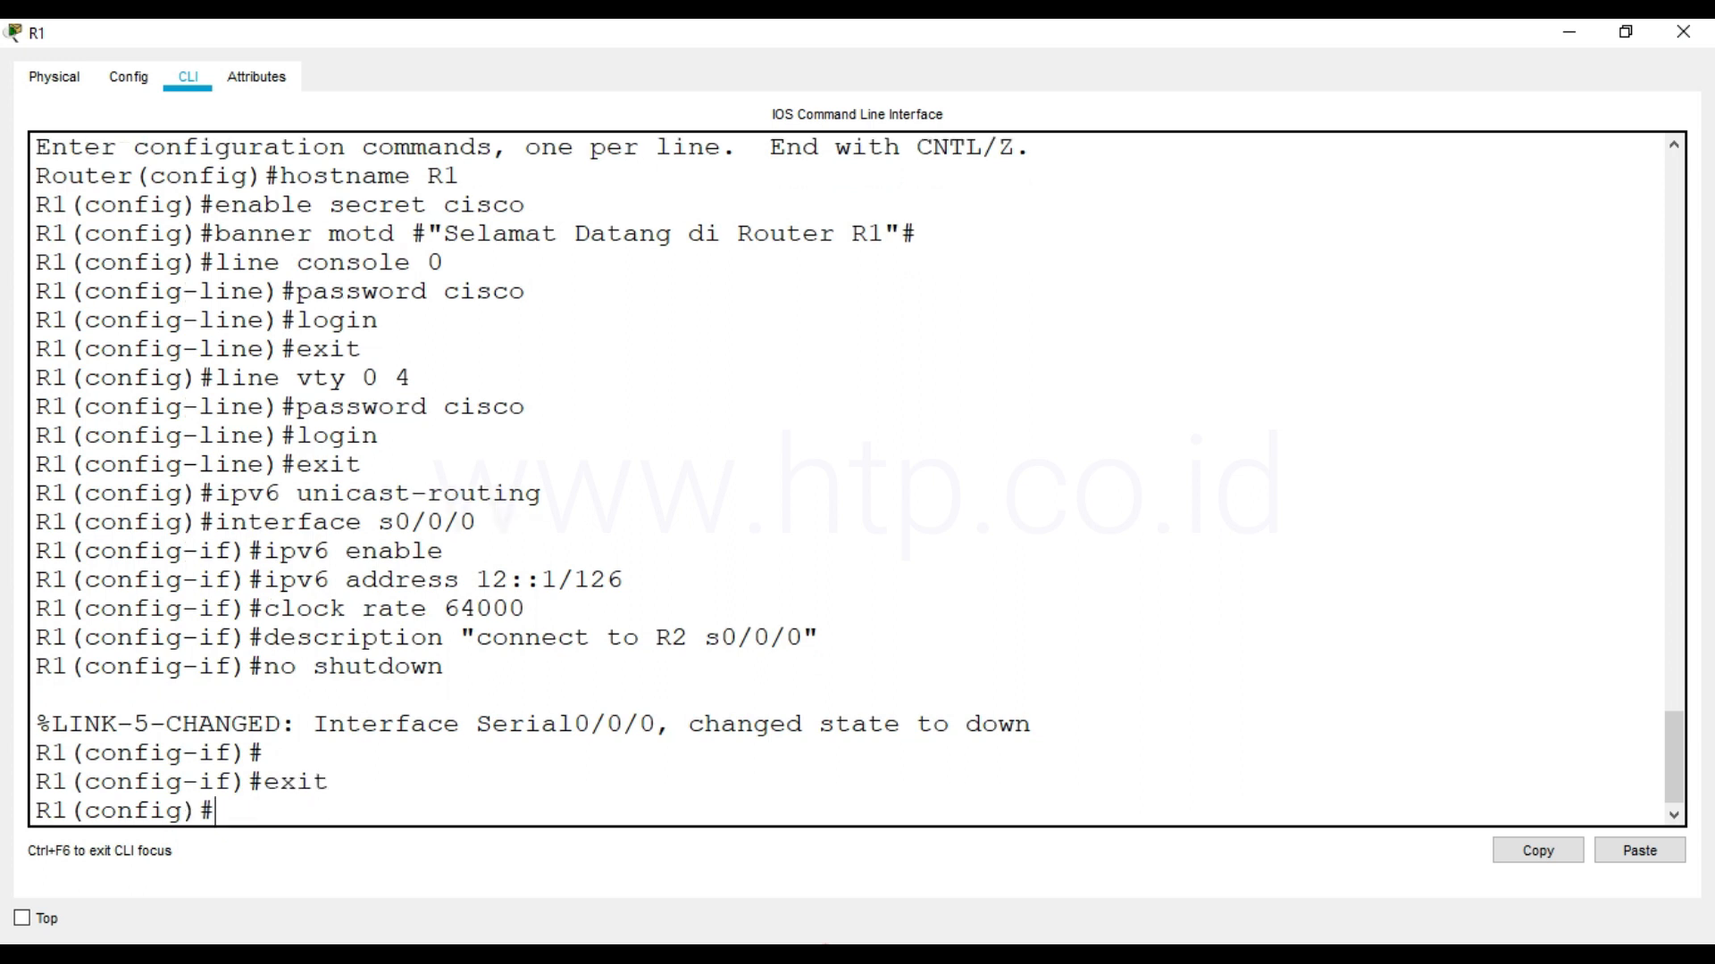
Enter configuration of R1's interface fa0/0, check the LAN addressing in the topology, and activate IPv6 on it with ipv6 enable
type("int")
key("BackSpace")
type("erface fa")
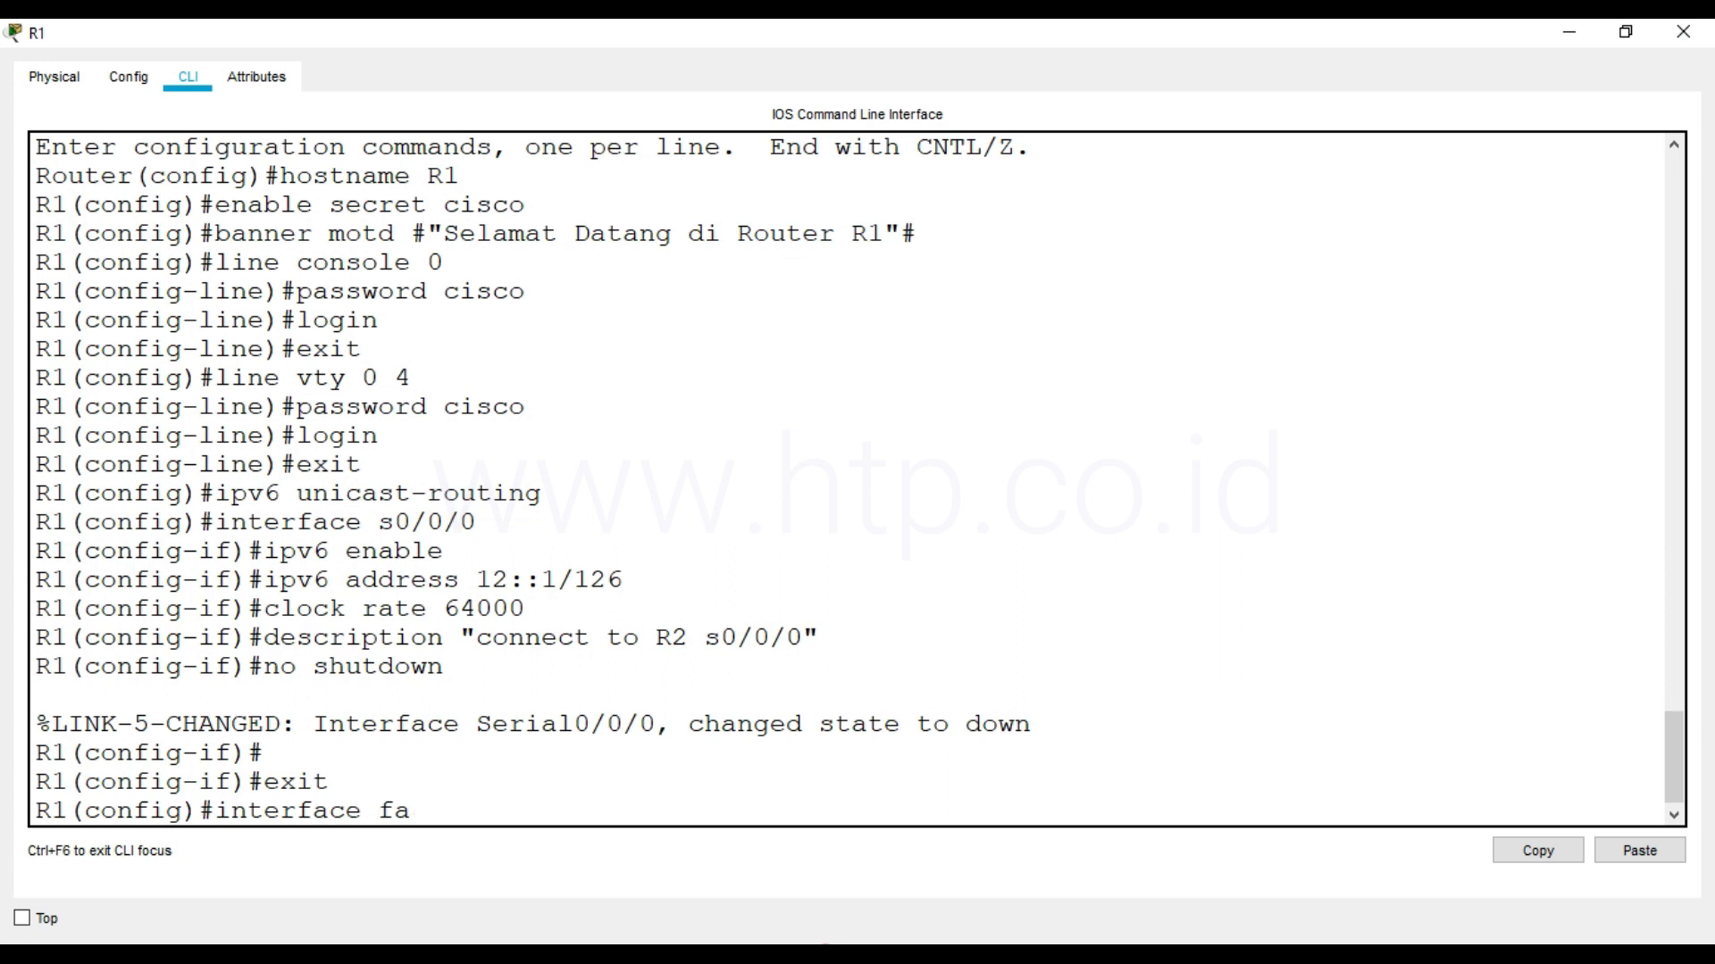
type("0/0")
key("Return")
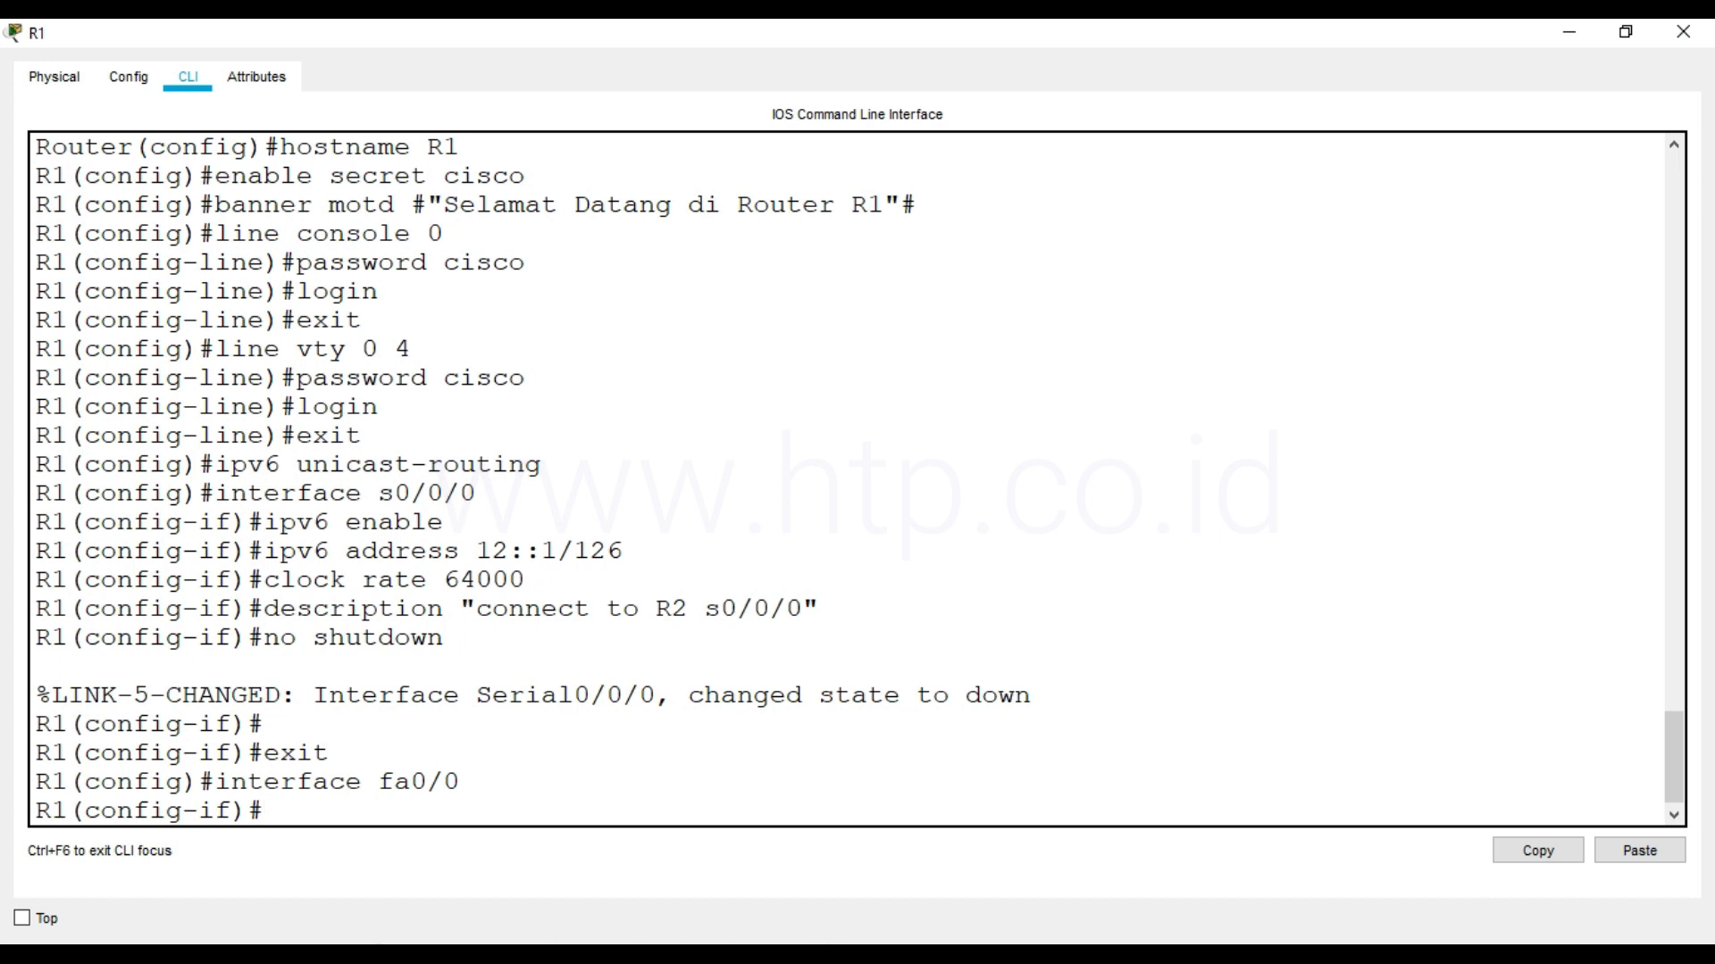
mouse_move(390, 961)
left_click(350, 872)
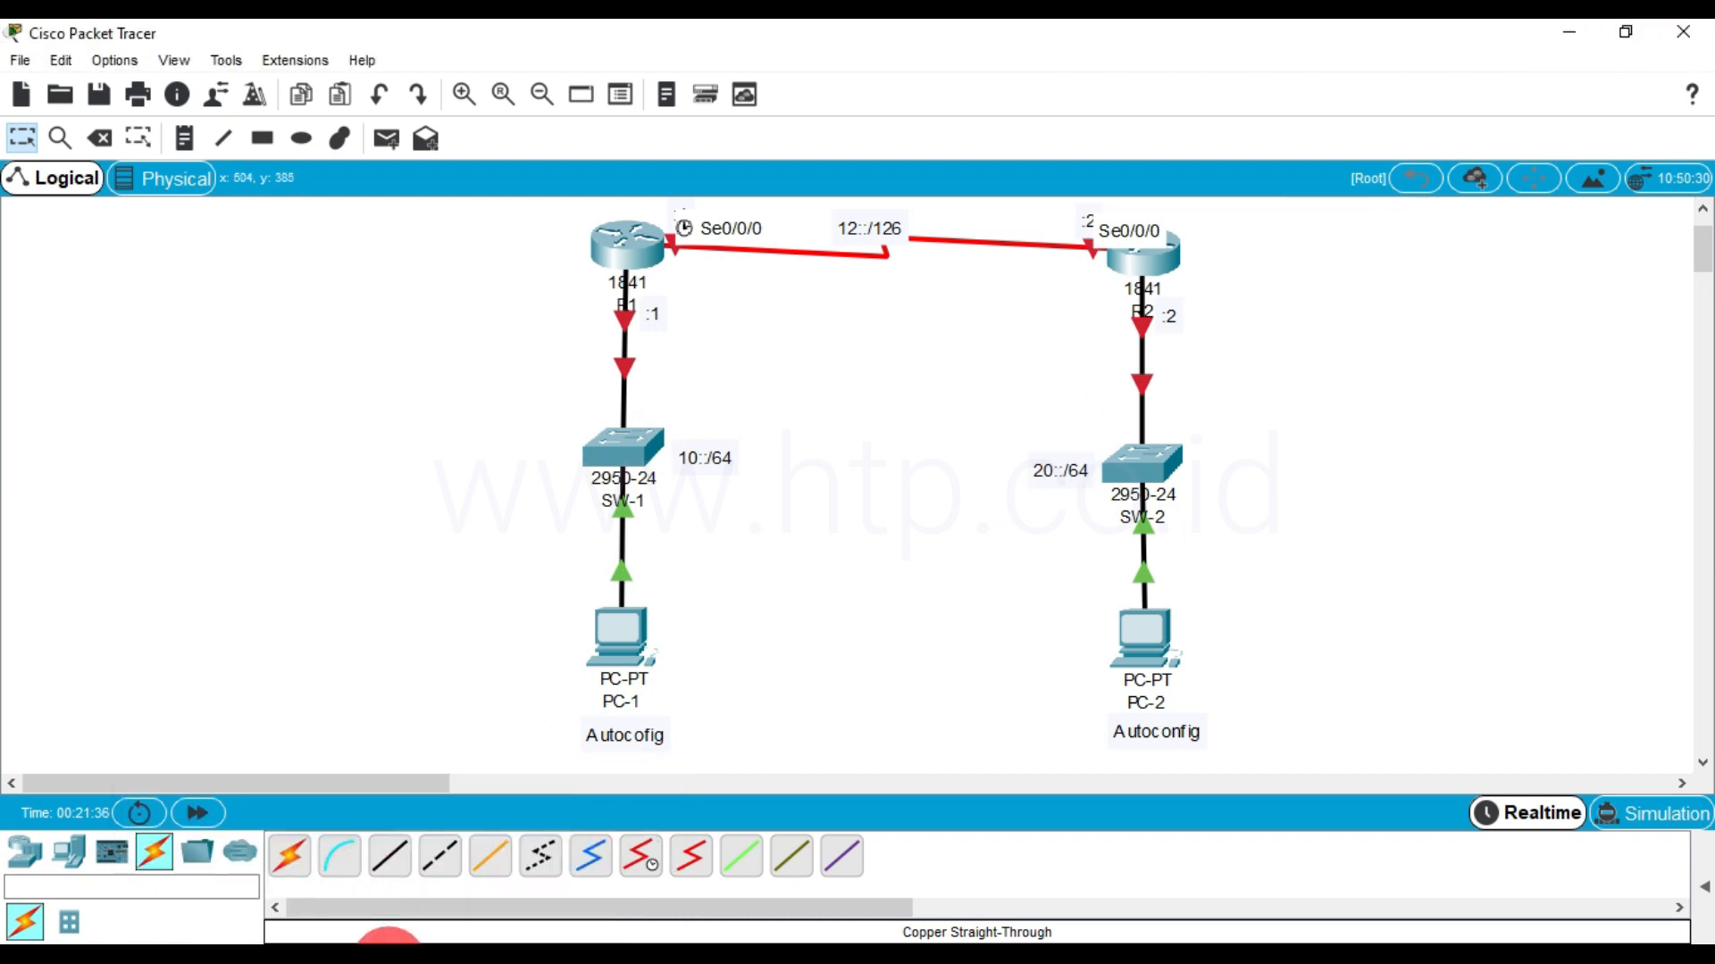
left_click(490, 907)
type("ipv6 enable")
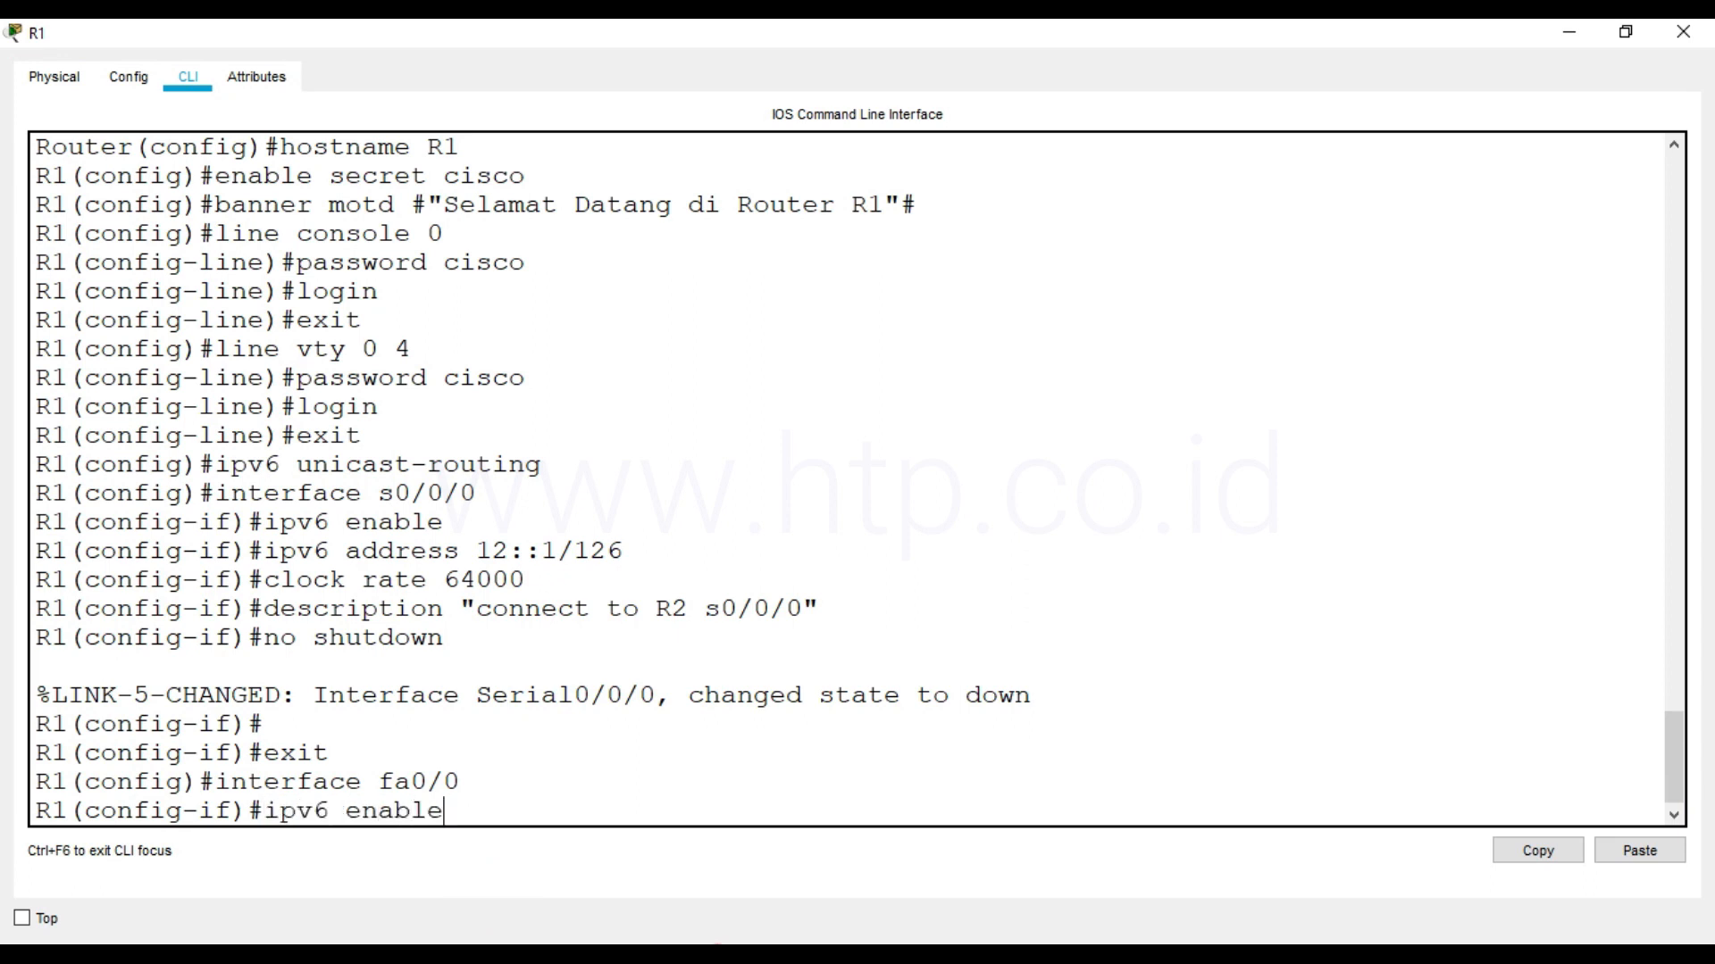
key("Return")
Assign the IPv6 address 10::1/64 to R1's fa0/0 interface
type("ipv6")
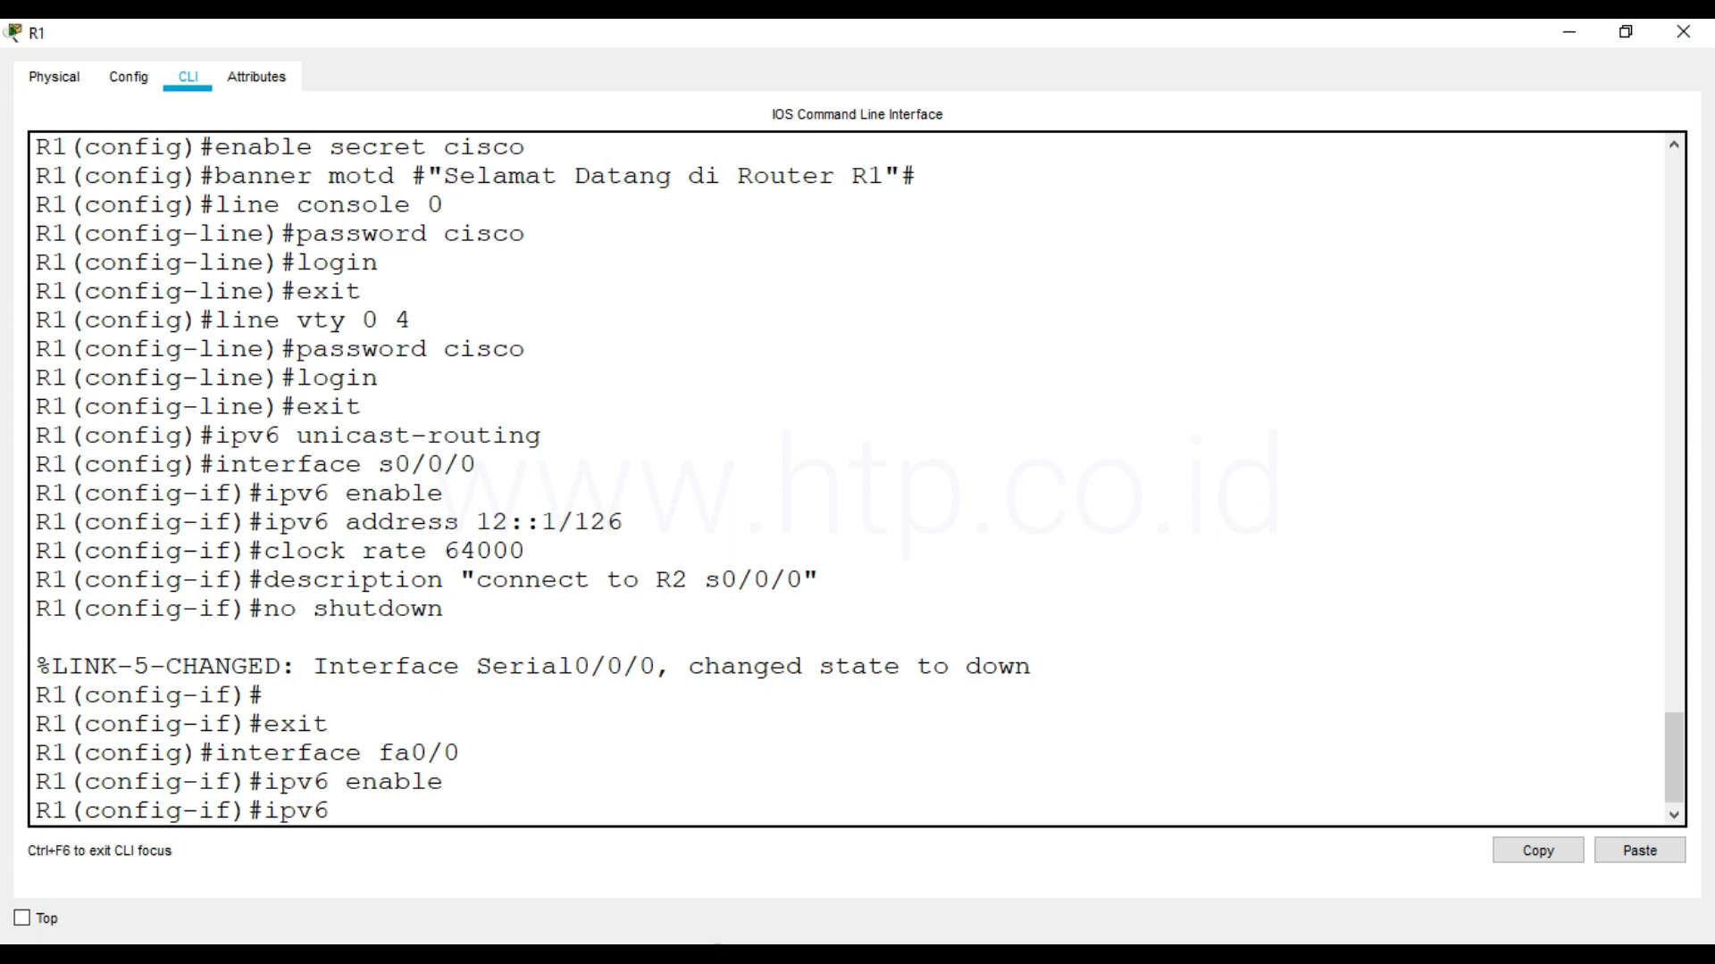
type(" address 10::1/64")
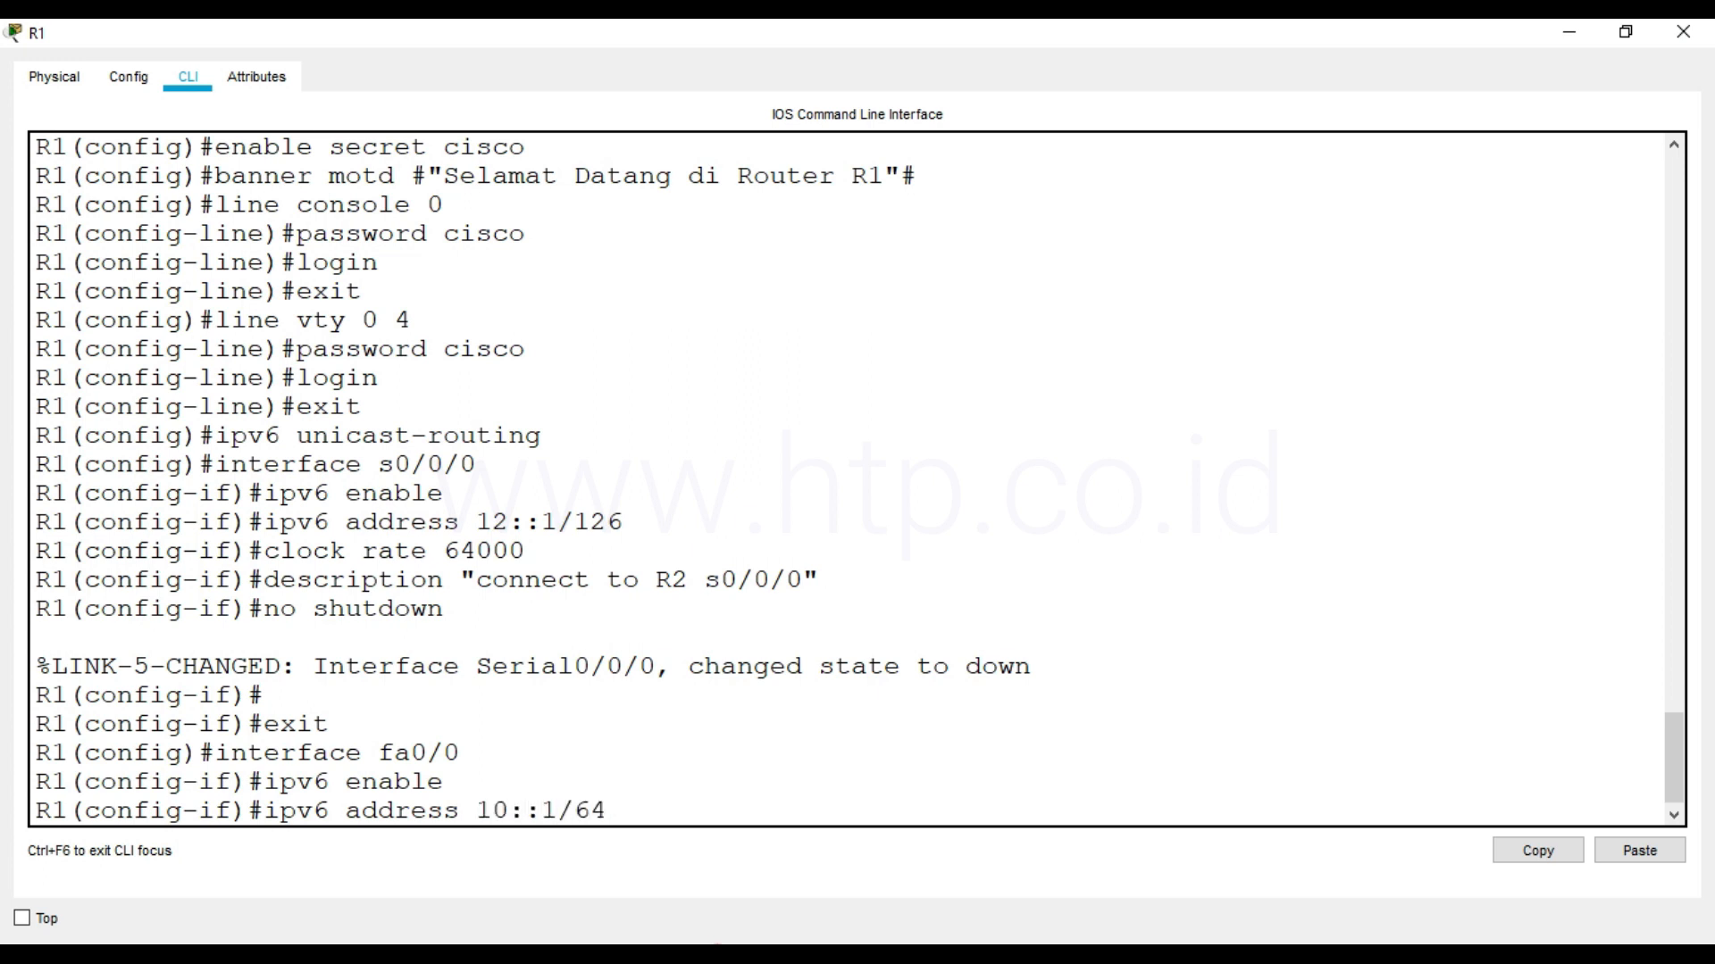
key("Return")
Give R1's fa0/0 interface the description "connect to SW-1 fa0/1", including the quotation marks
type("de")
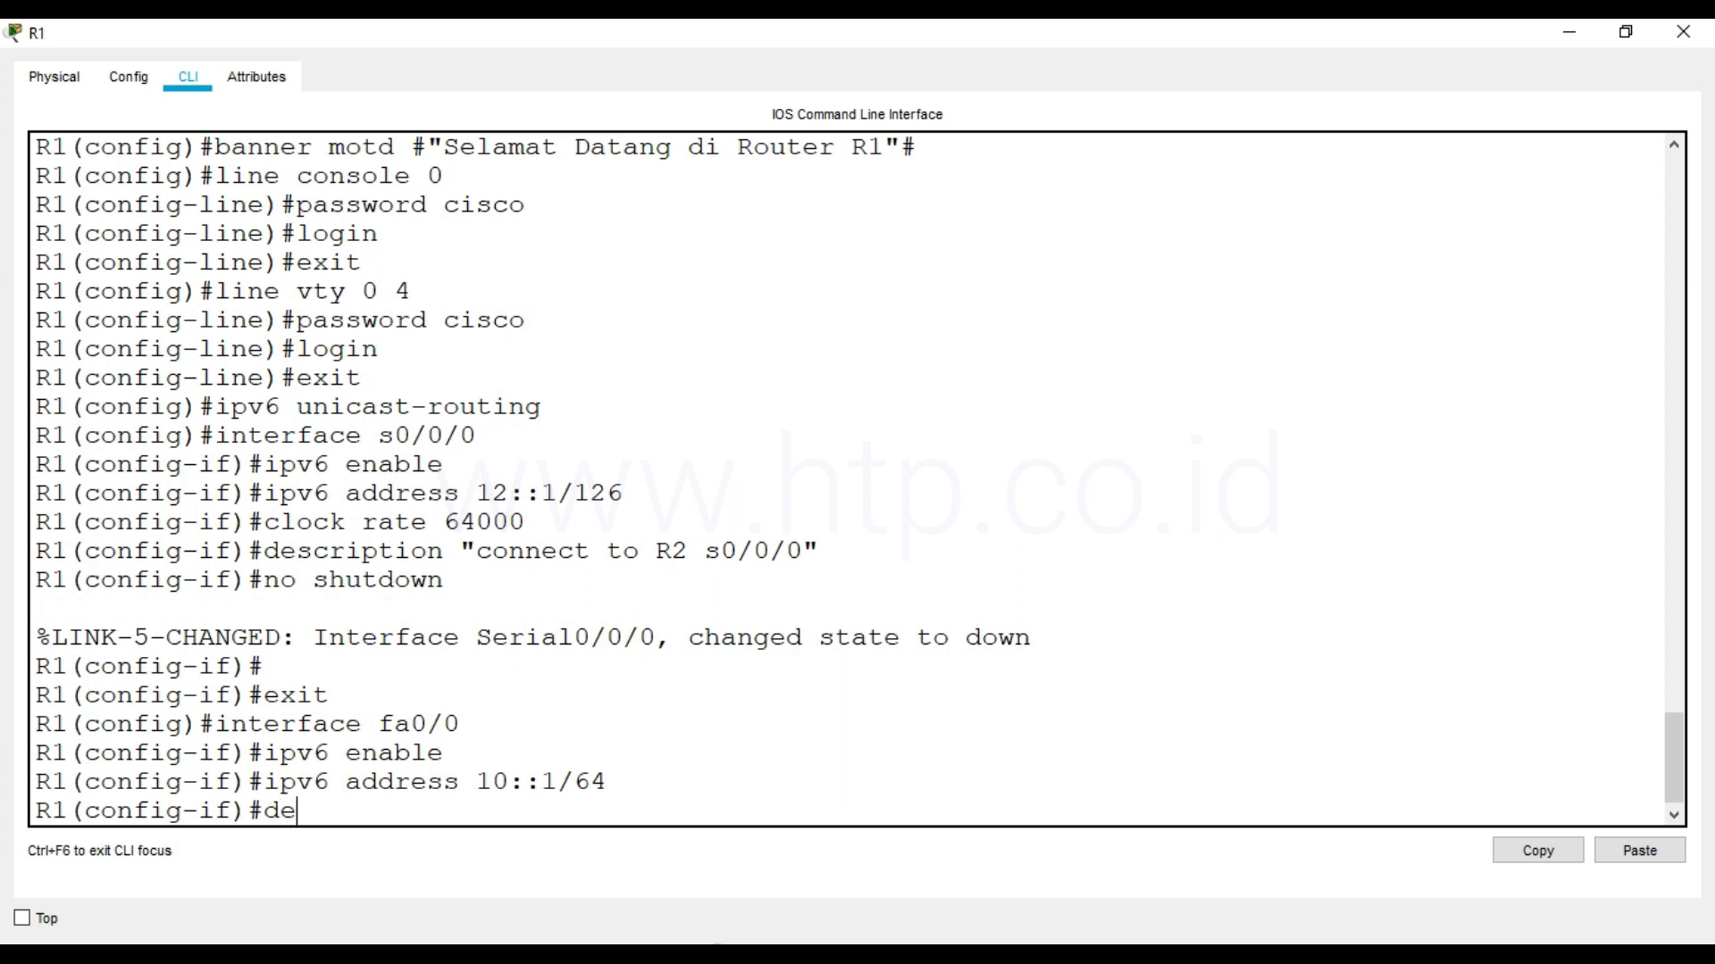
type("scription \"connect to SW-")
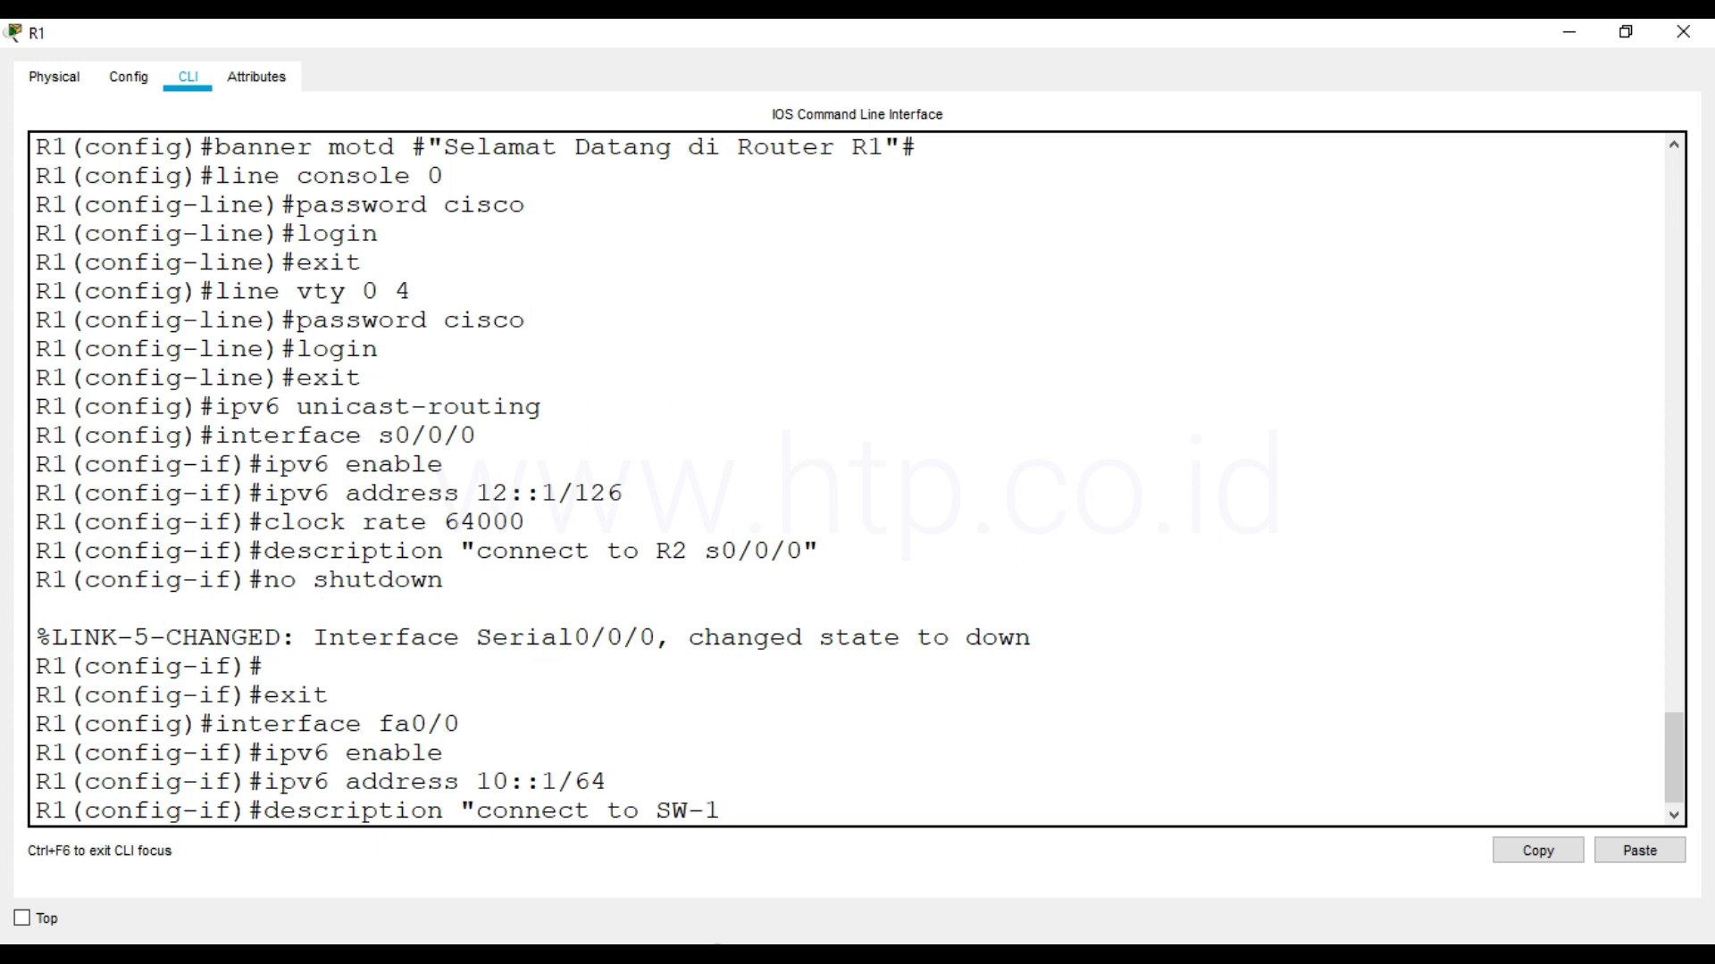
type("1 fa0/1\"")
key("Return")
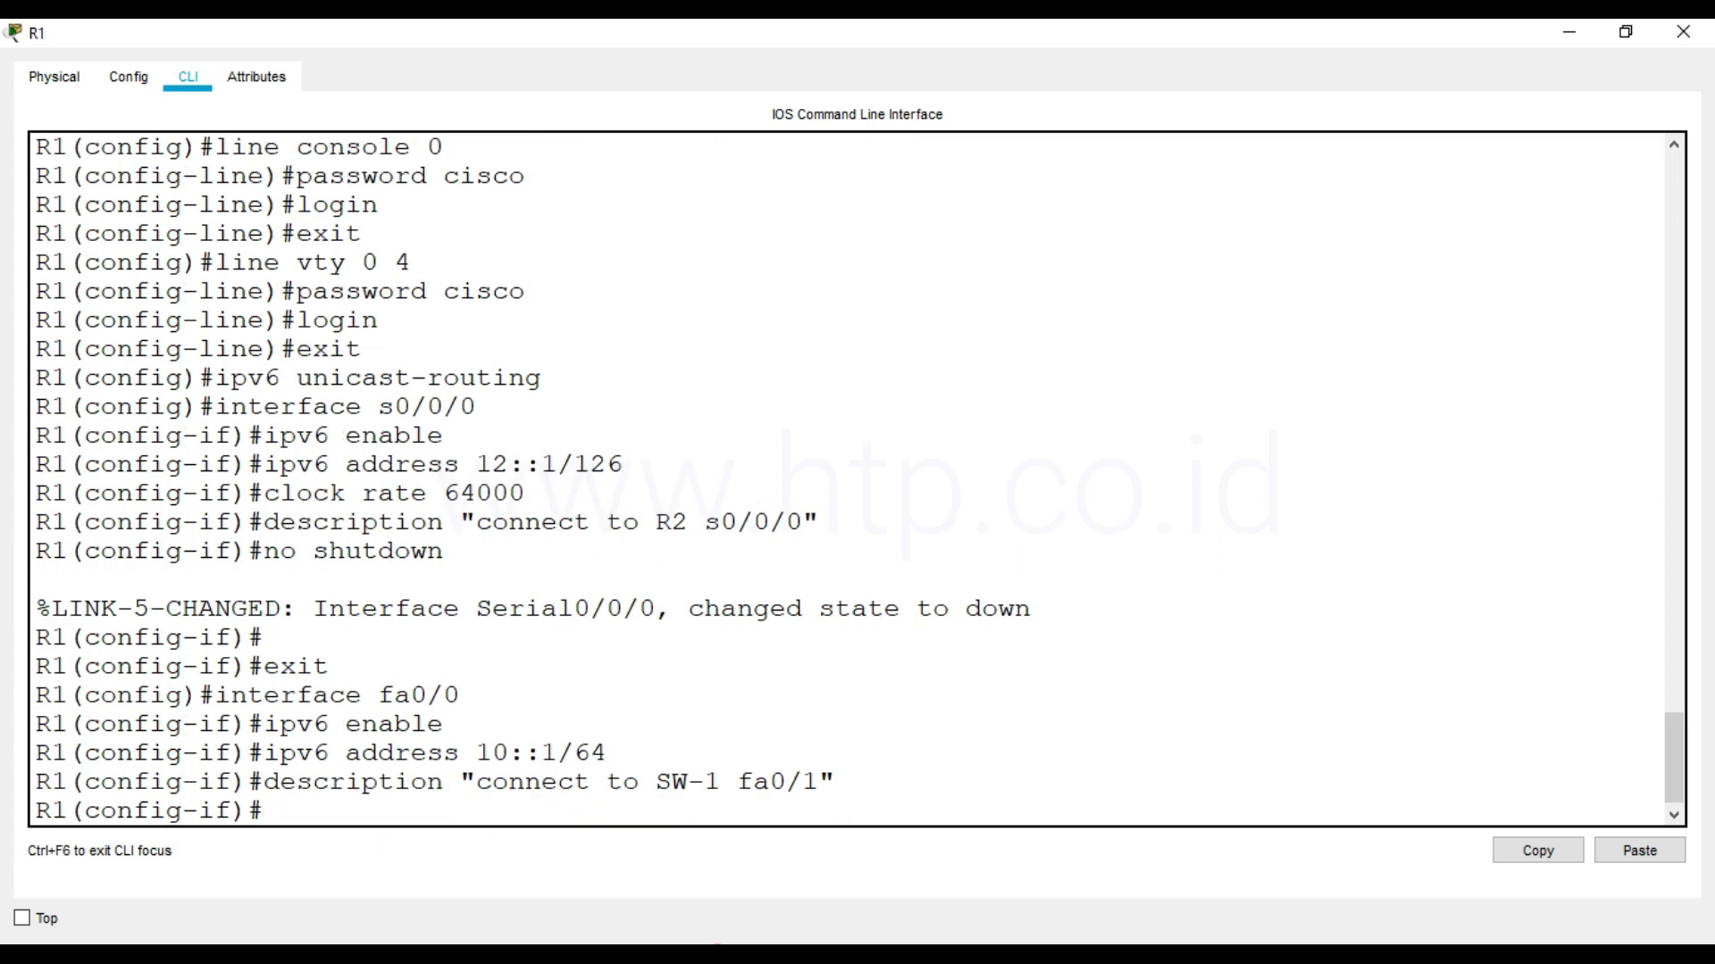
Activate R1's fa0/0 interface with no shutdown
type("no shutdown")
key("Return")
Leave R1's configuration mode and copy the running-config to the startup-config, accepting the default destination filename
key("Return")
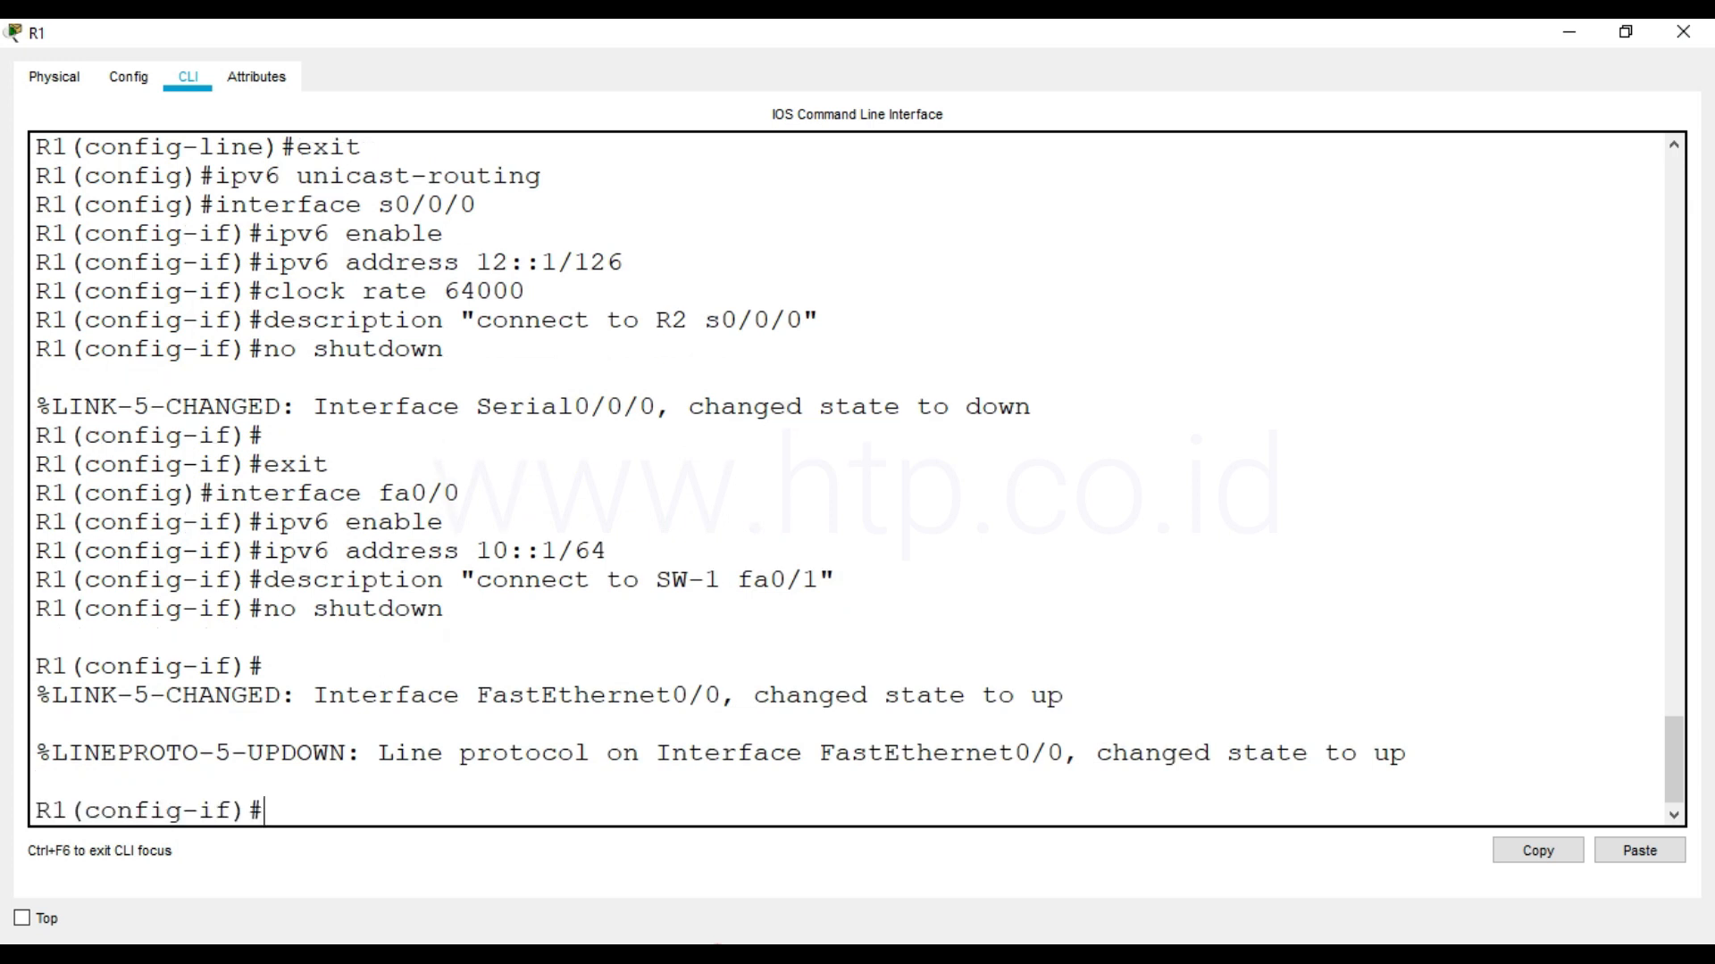
type("end")
key("Return")
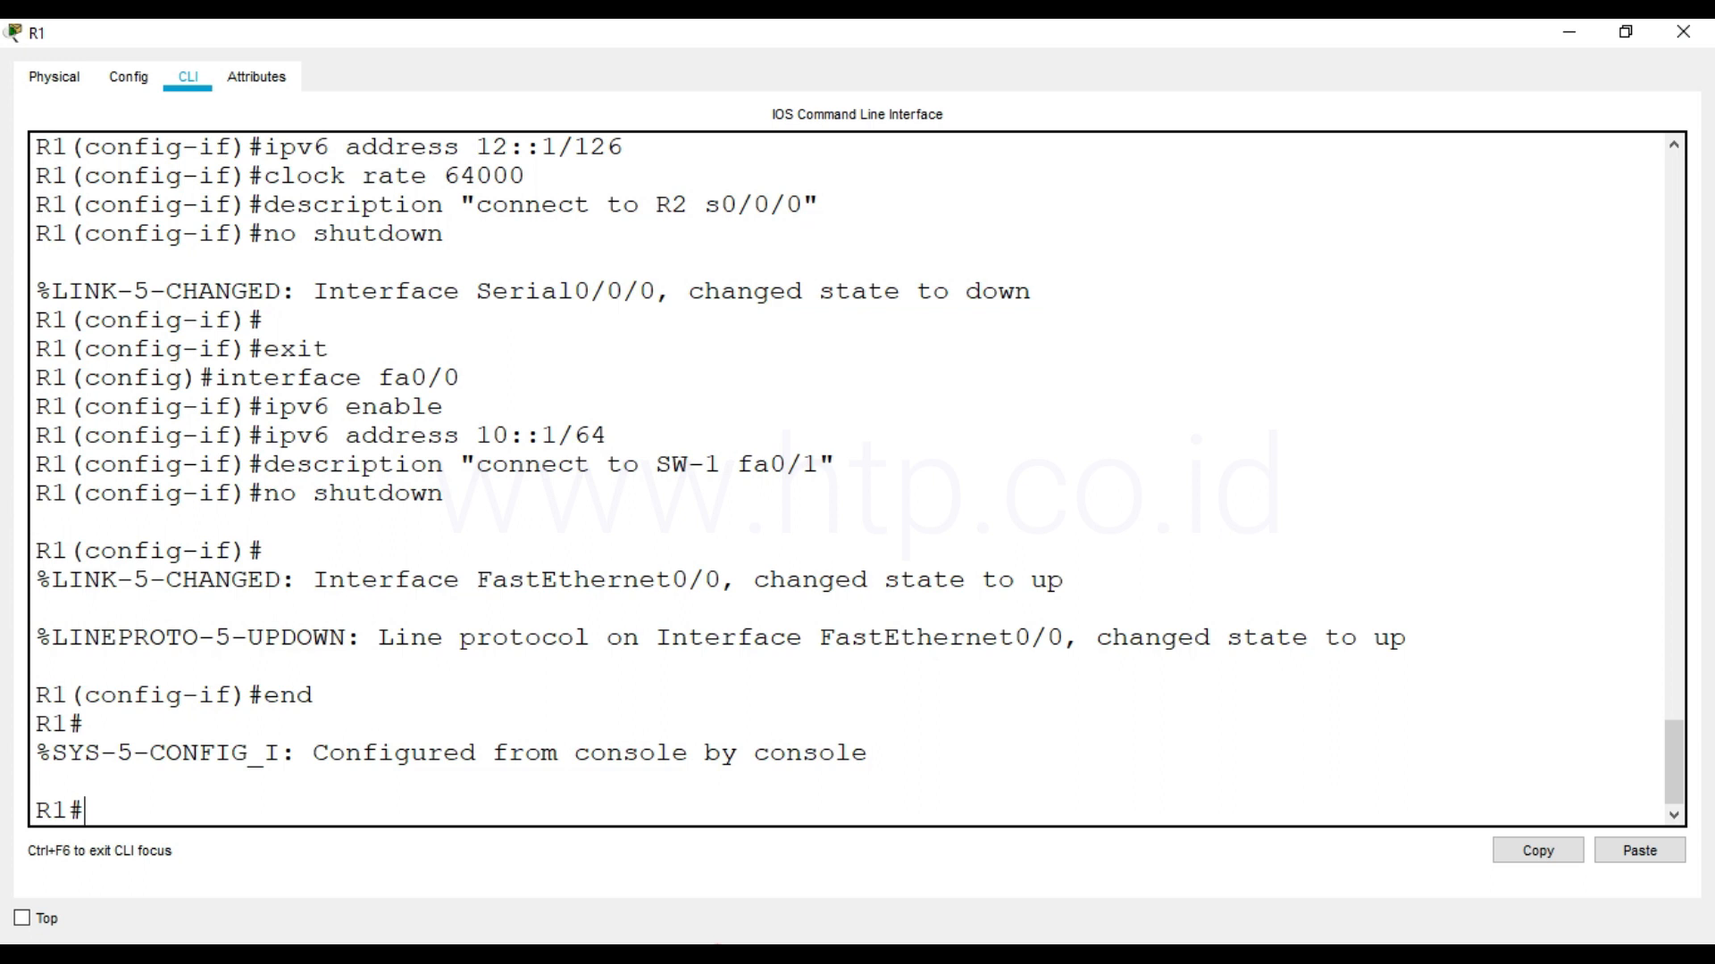
type("copy running-config")
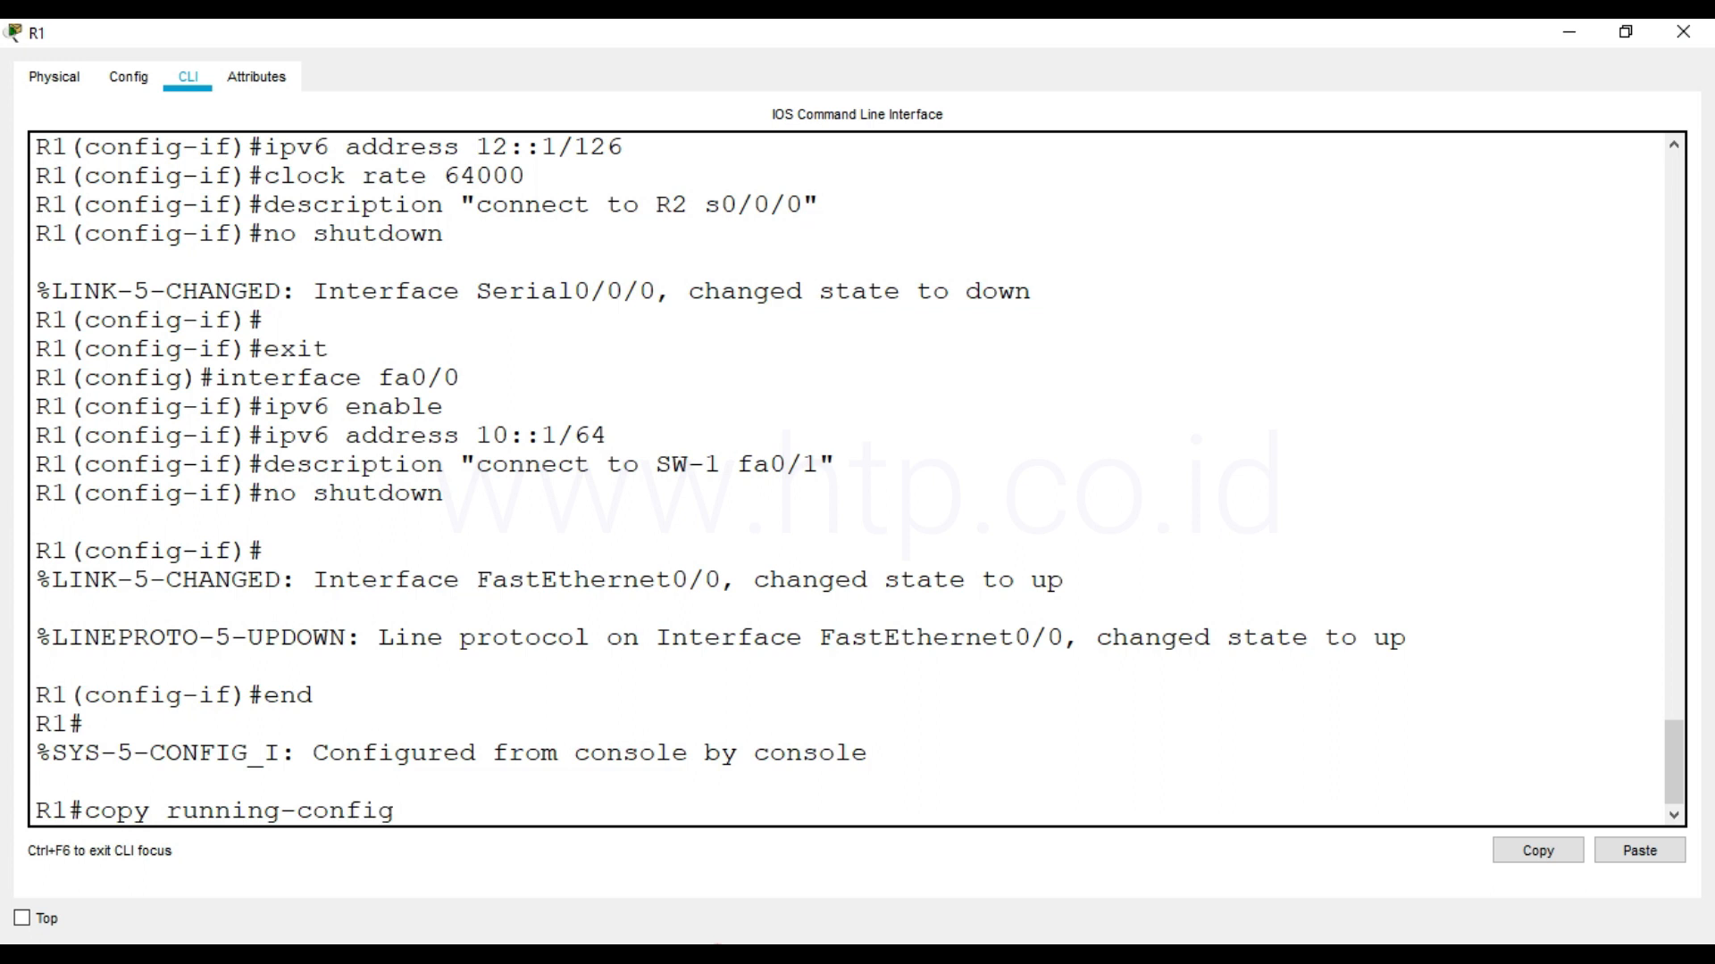
type(" startup-config")
key("Return")
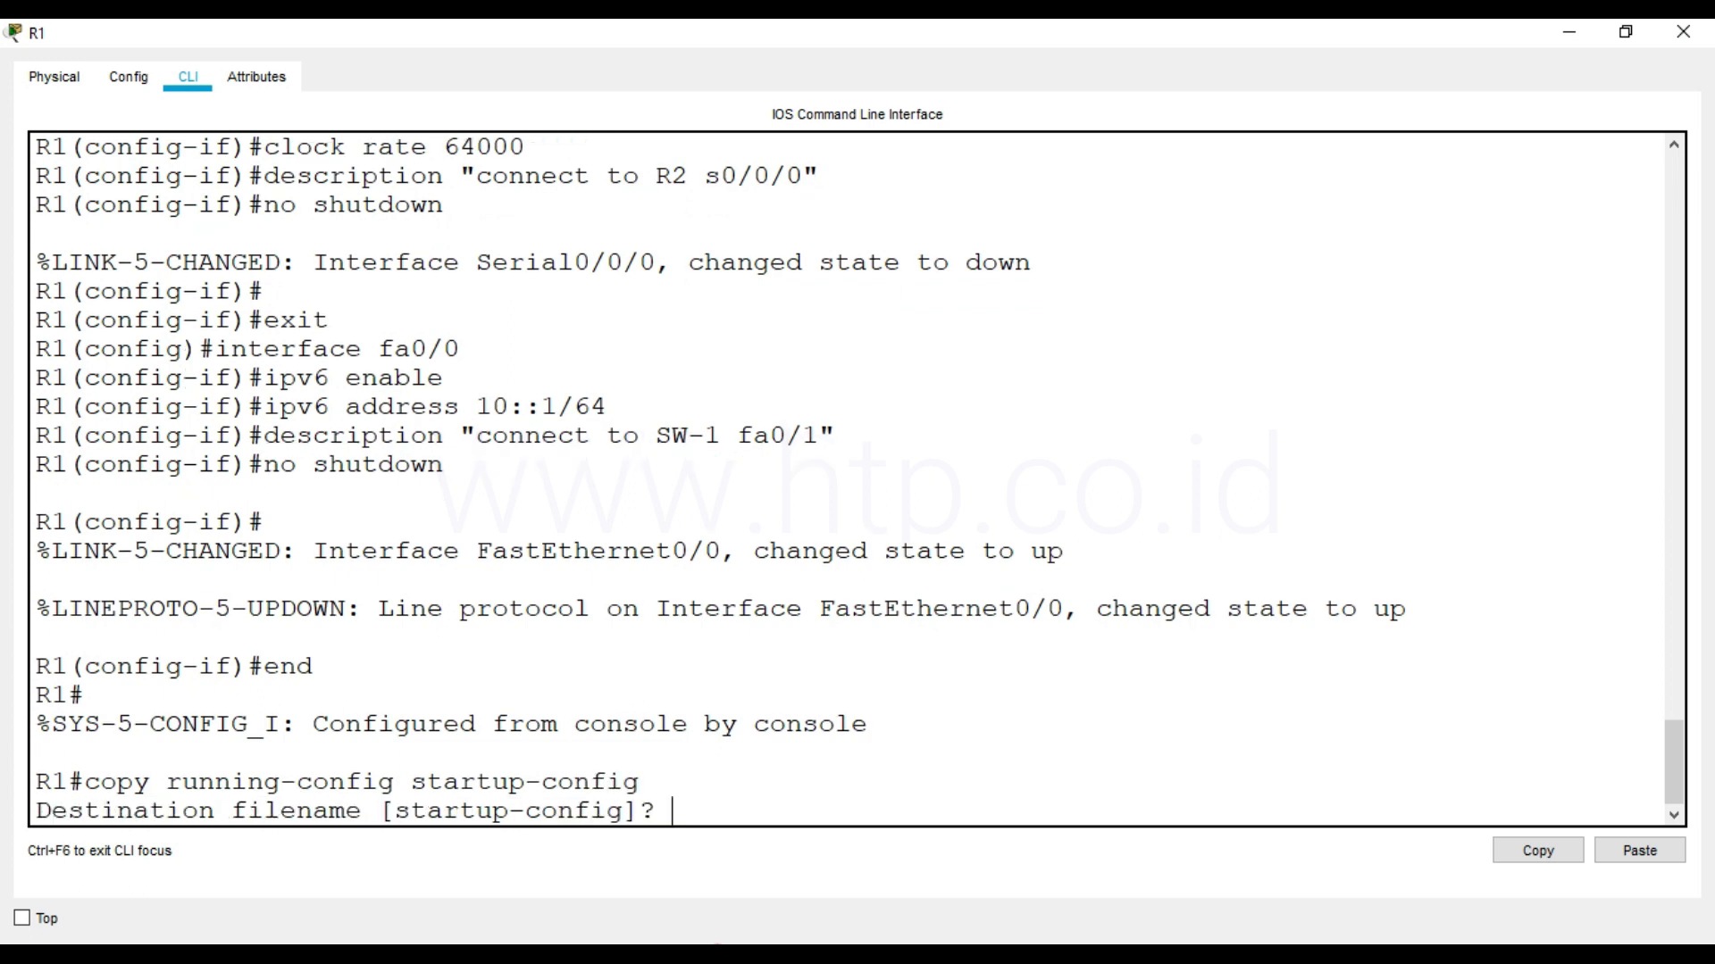
key("Return")
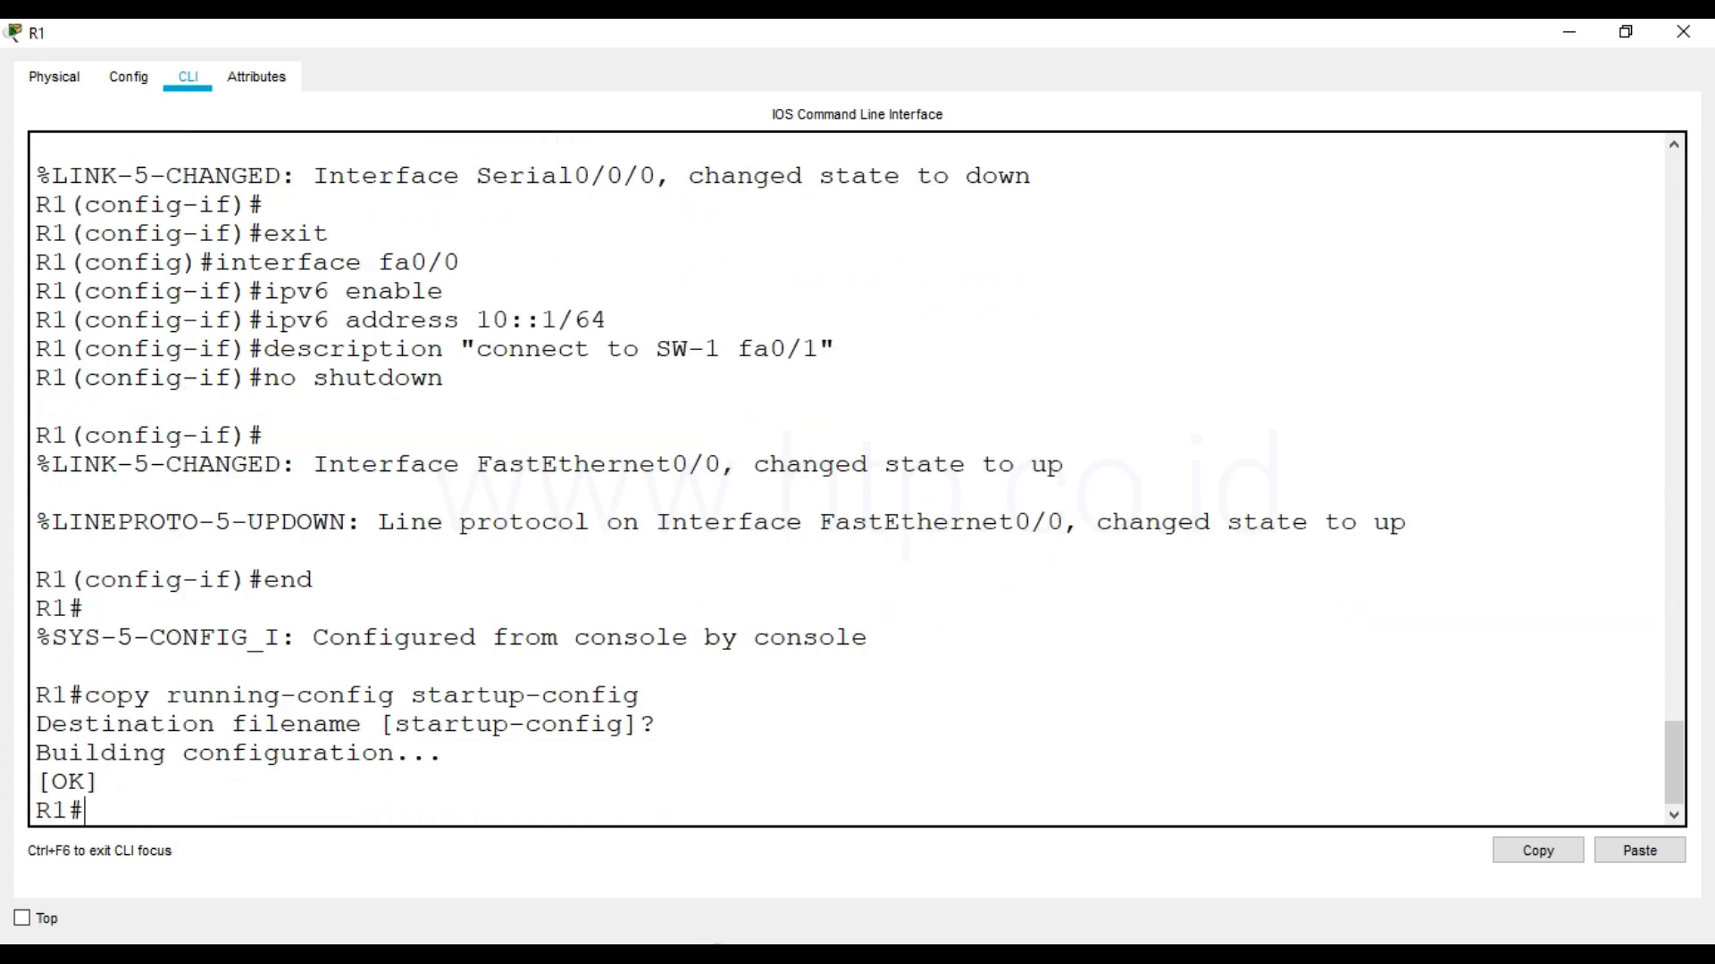
Save R1's configuration once more with write memory
type("write memory")
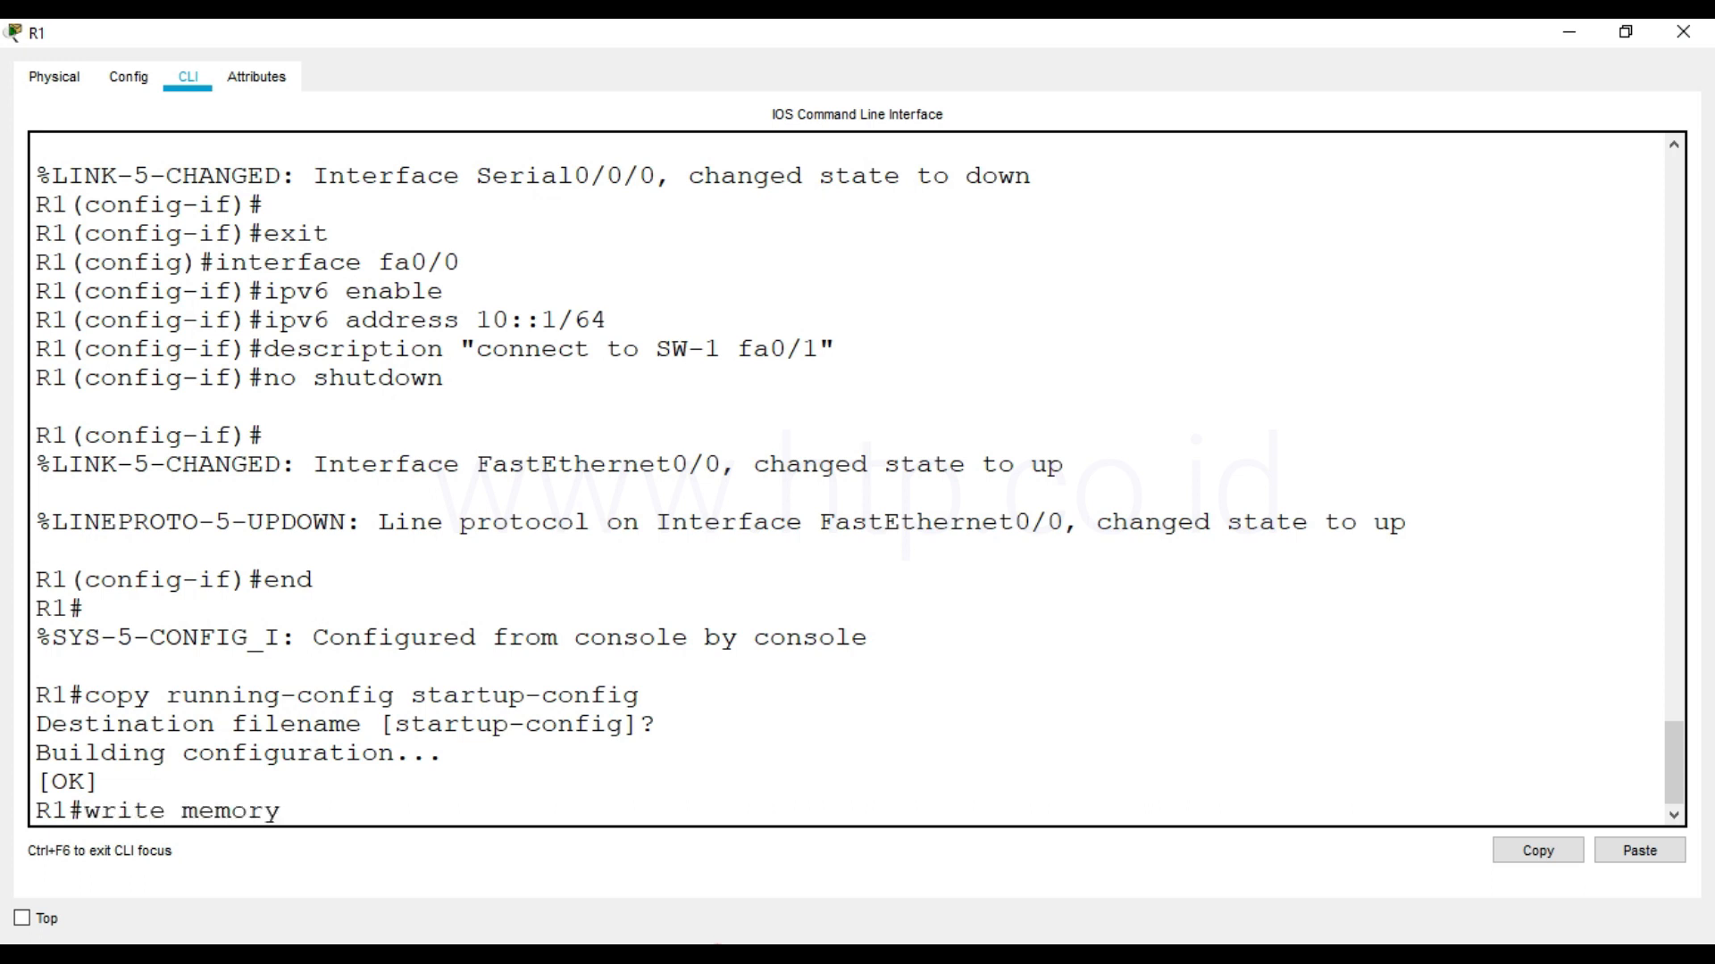
key("Return")
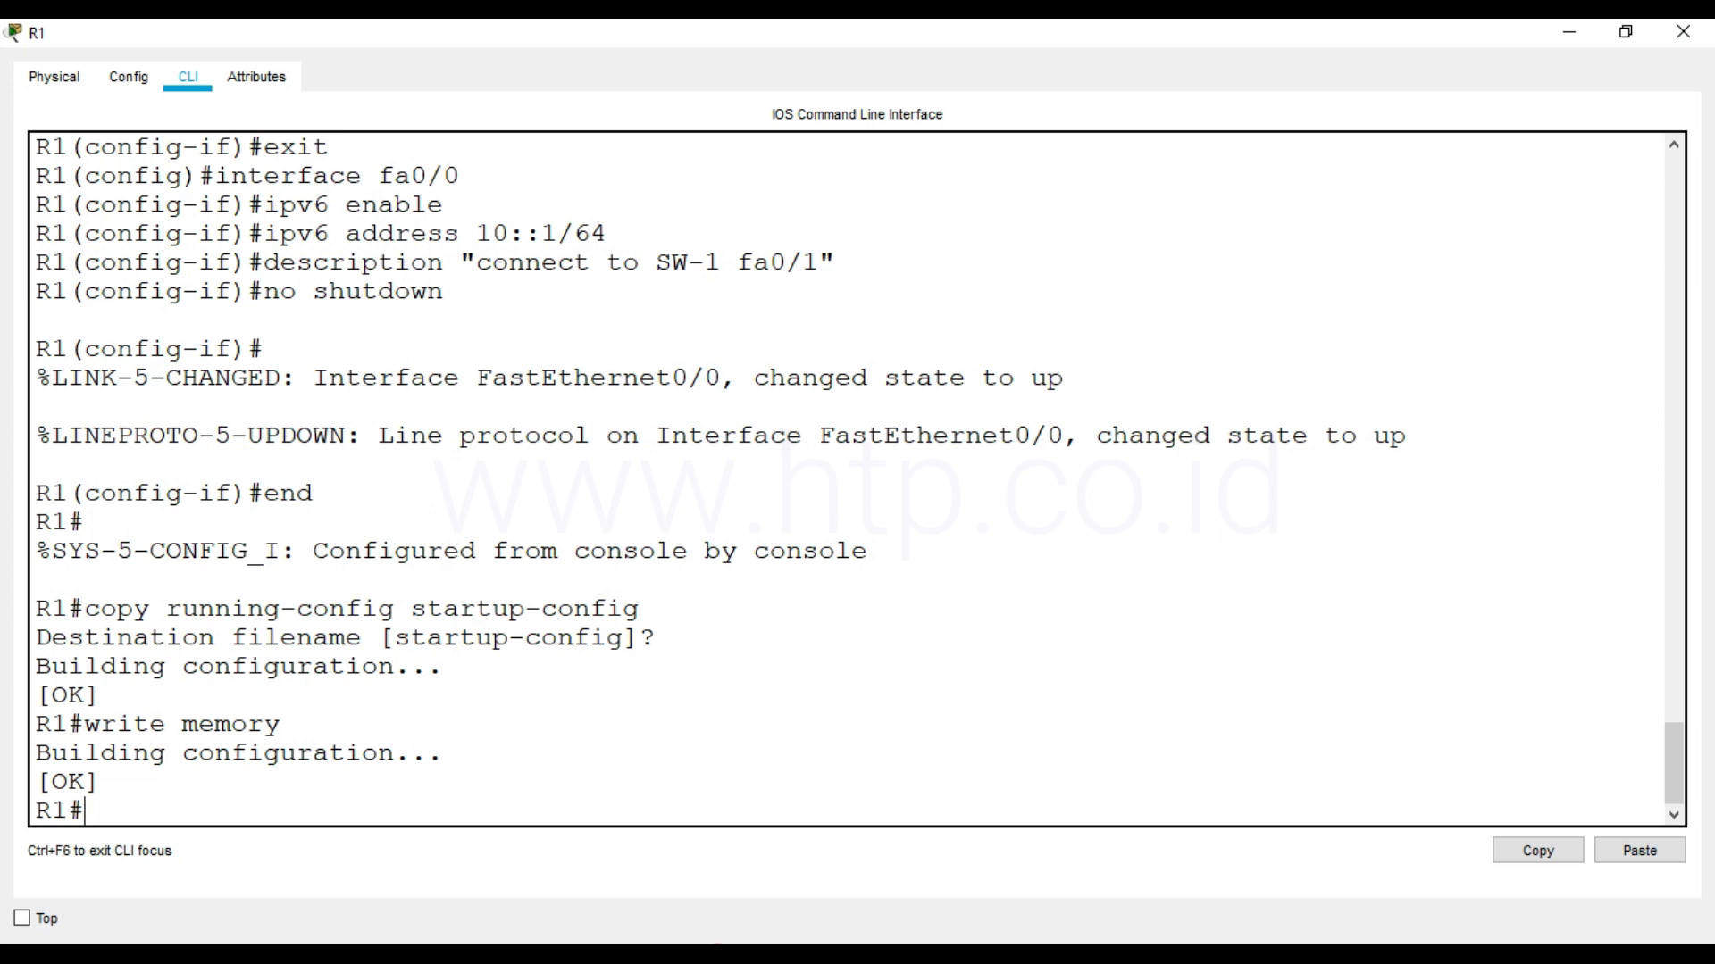
Display R1's running-config and check the hostname, enable secret and ipv6 unicast-routing entries
type("show running-config")
key("Return")
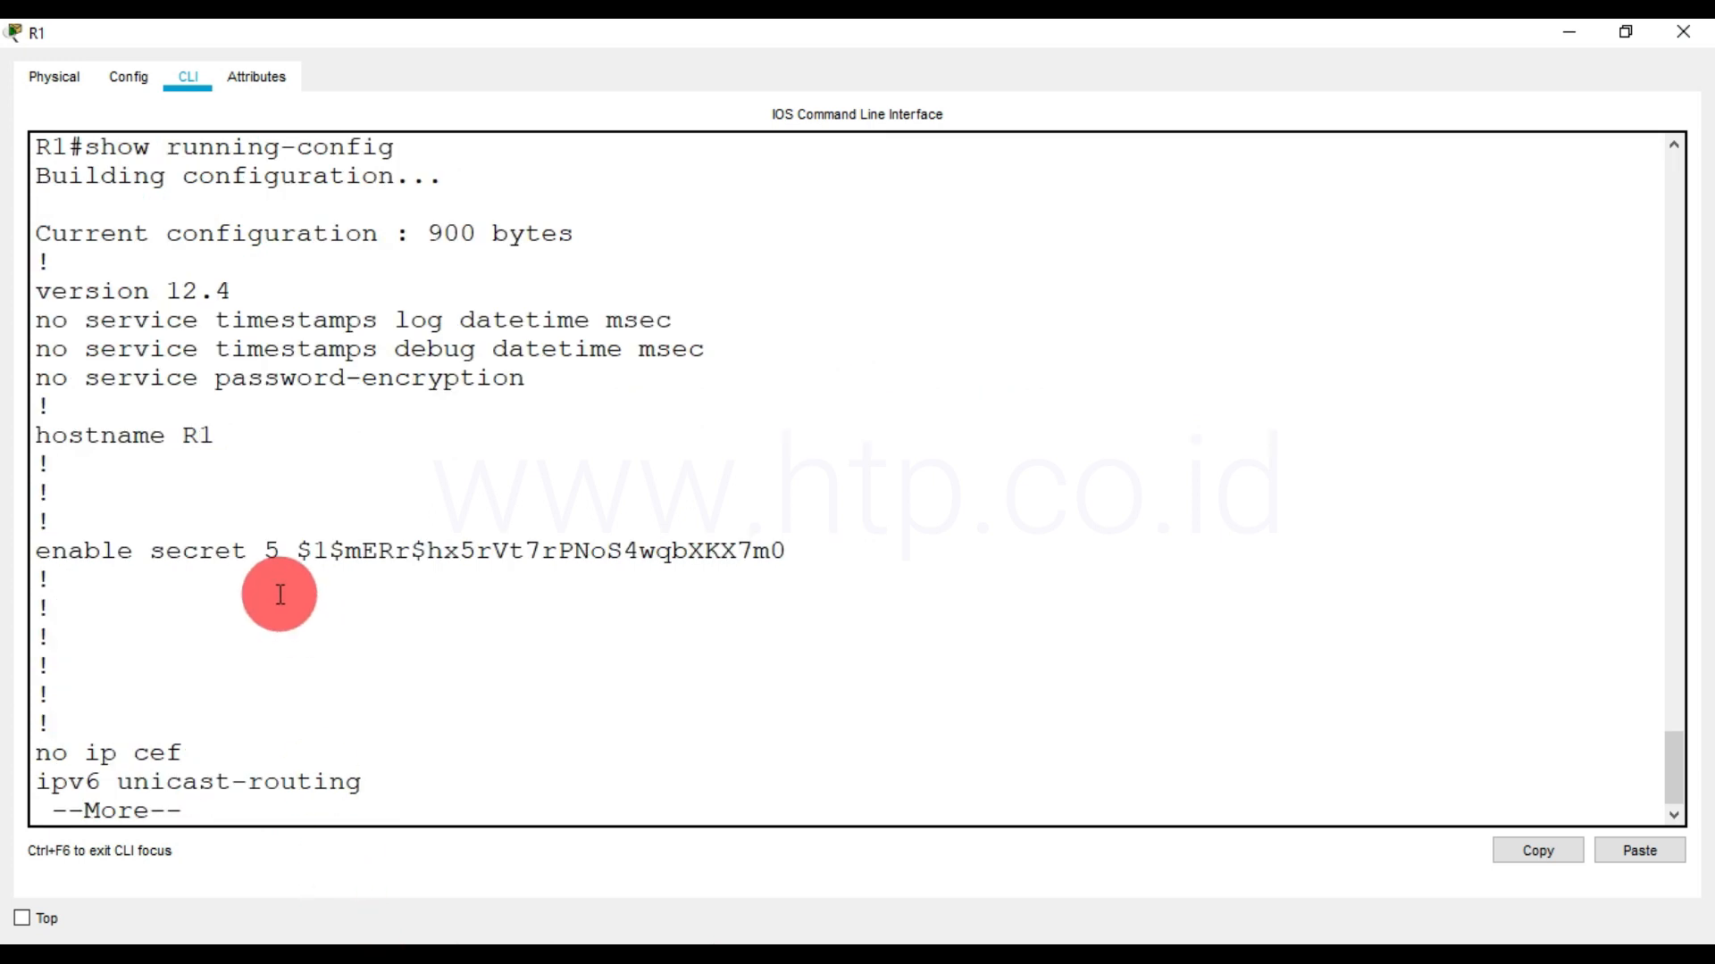
left_click_drag(36, 437, 228, 470)
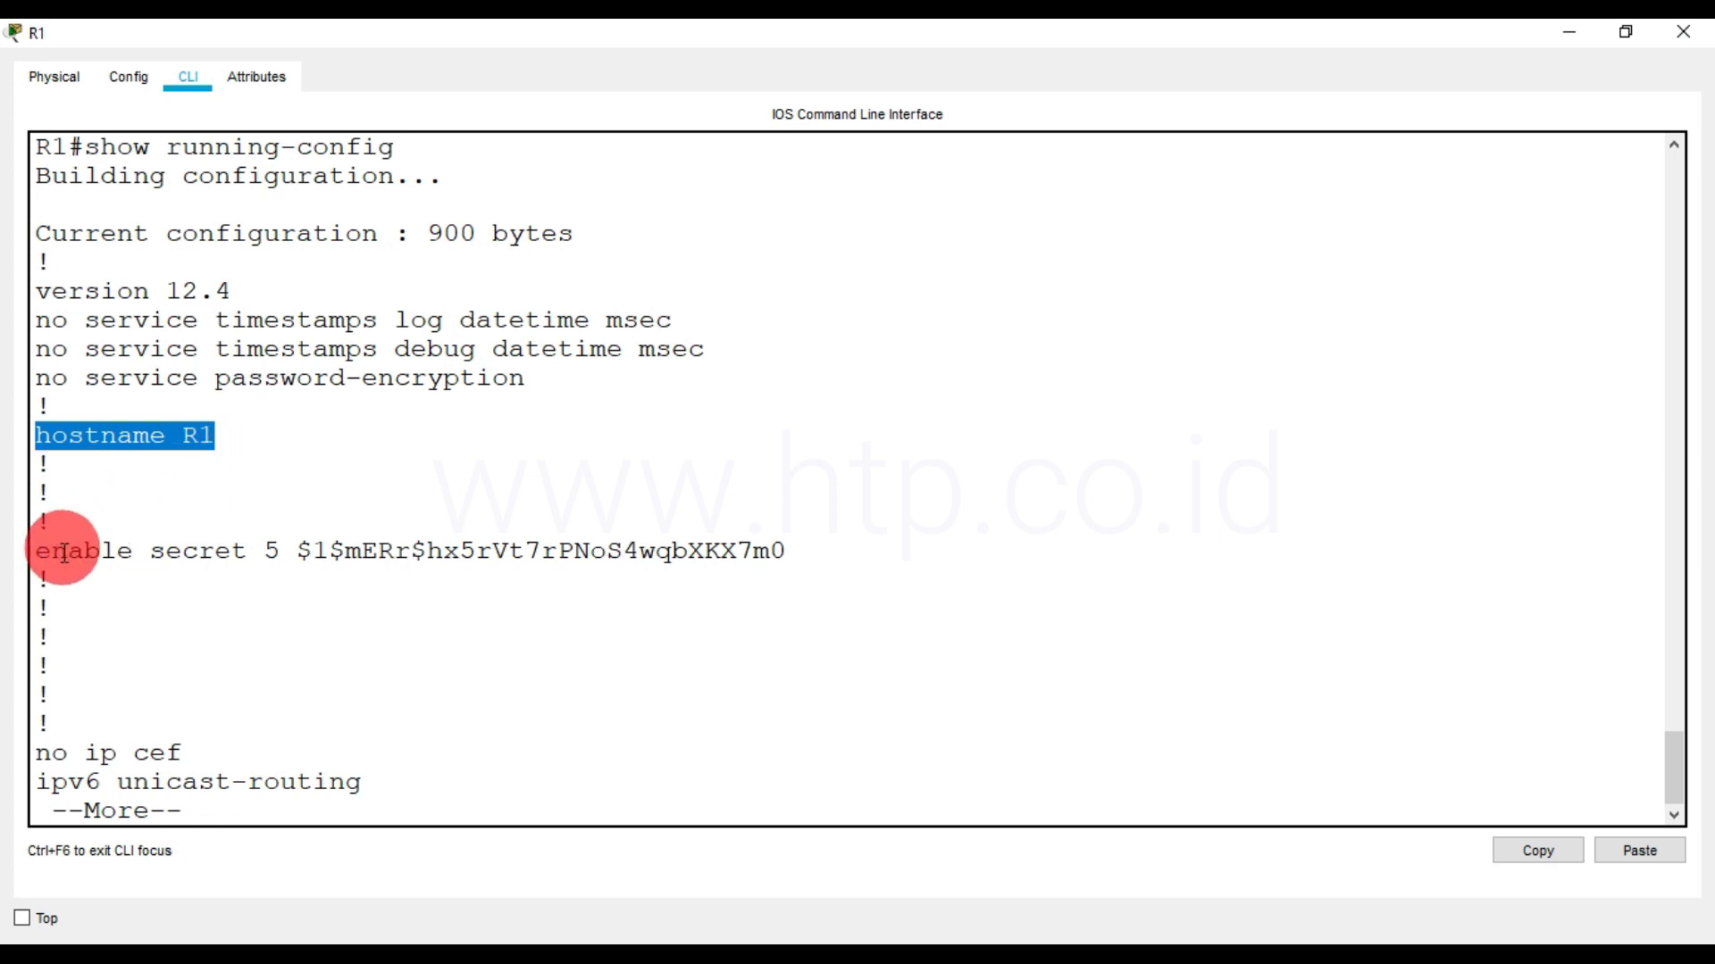
left_click_drag(36, 552, 824, 562)
key("space")
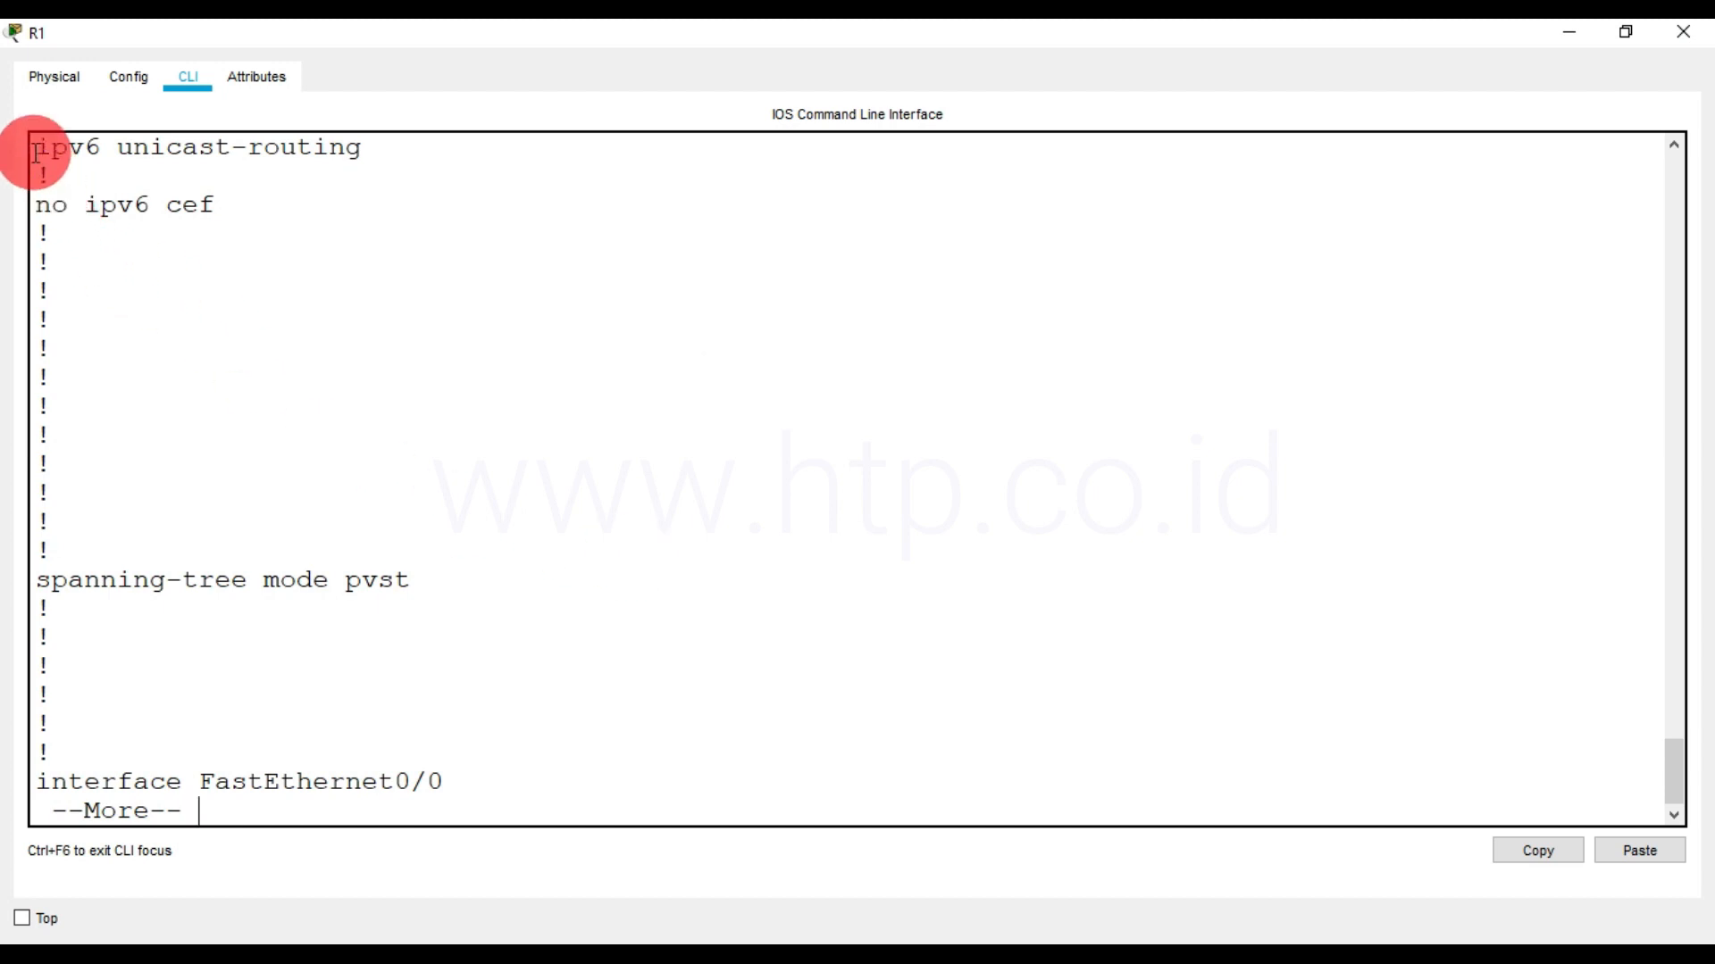
left_click_drag(39, 149, 370, 148)
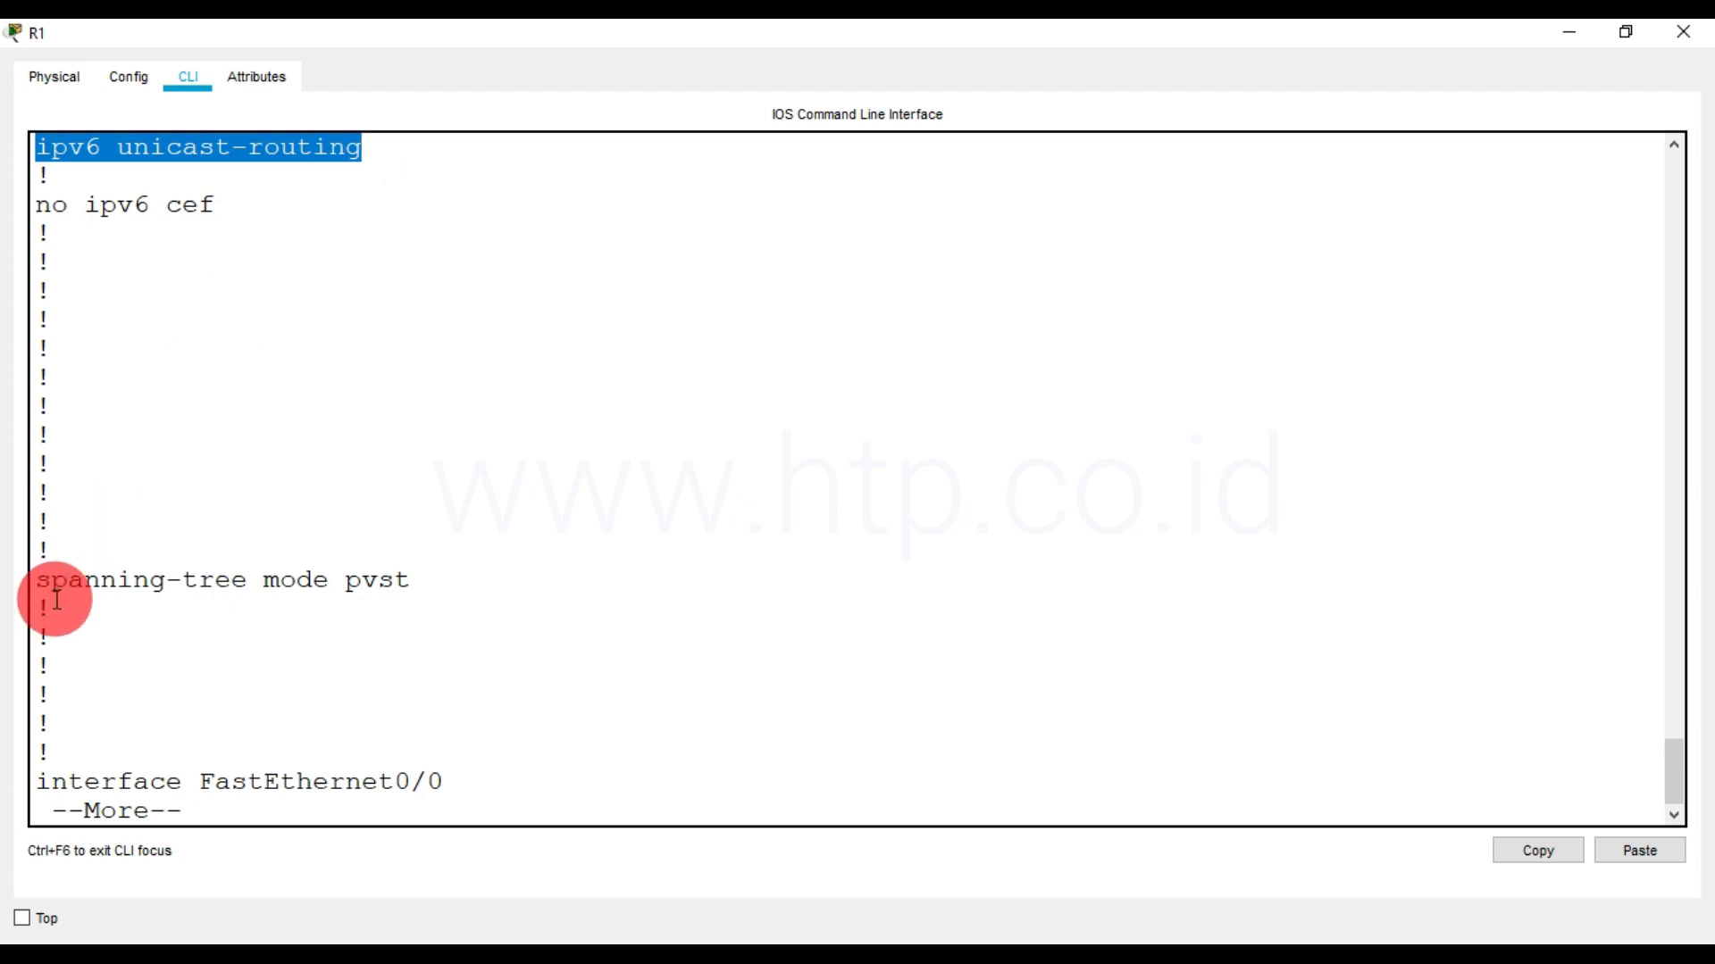
Review the FastEthernet0/0 and Serial0/0/0 sections of the running-config, including their descriptions and IPv6 addresses
key("space")
left_click_drag(39, 148, 452, 144)
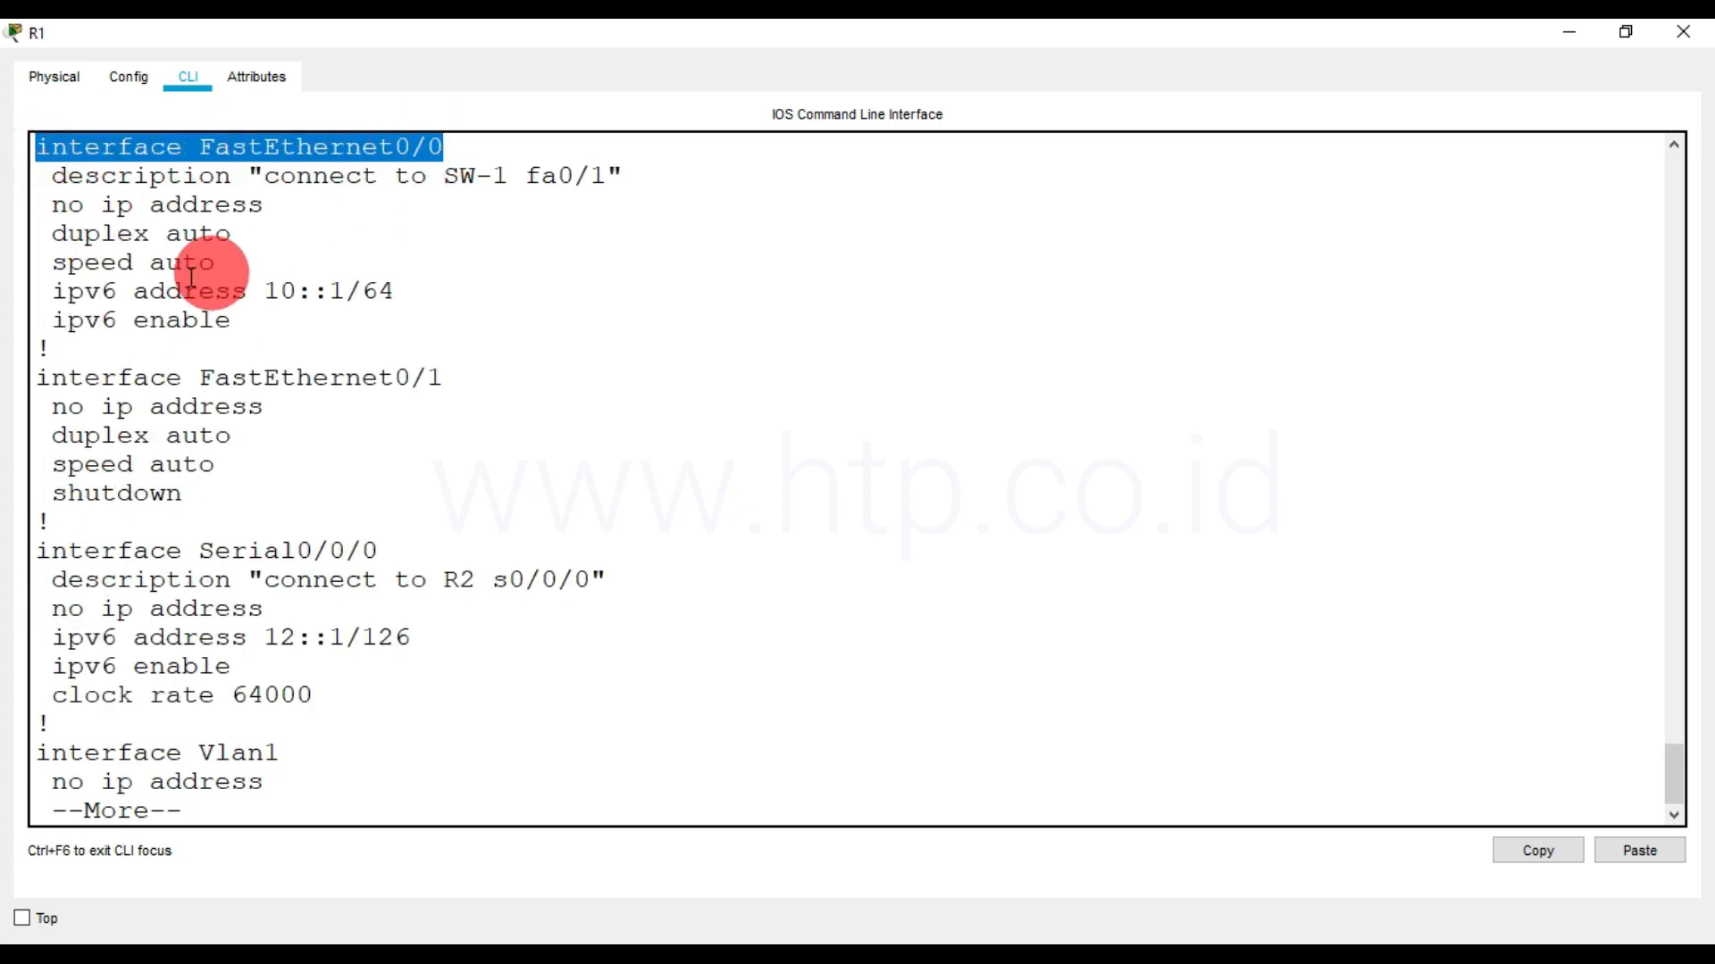
left_click_drag(51, 175, 640, 170)
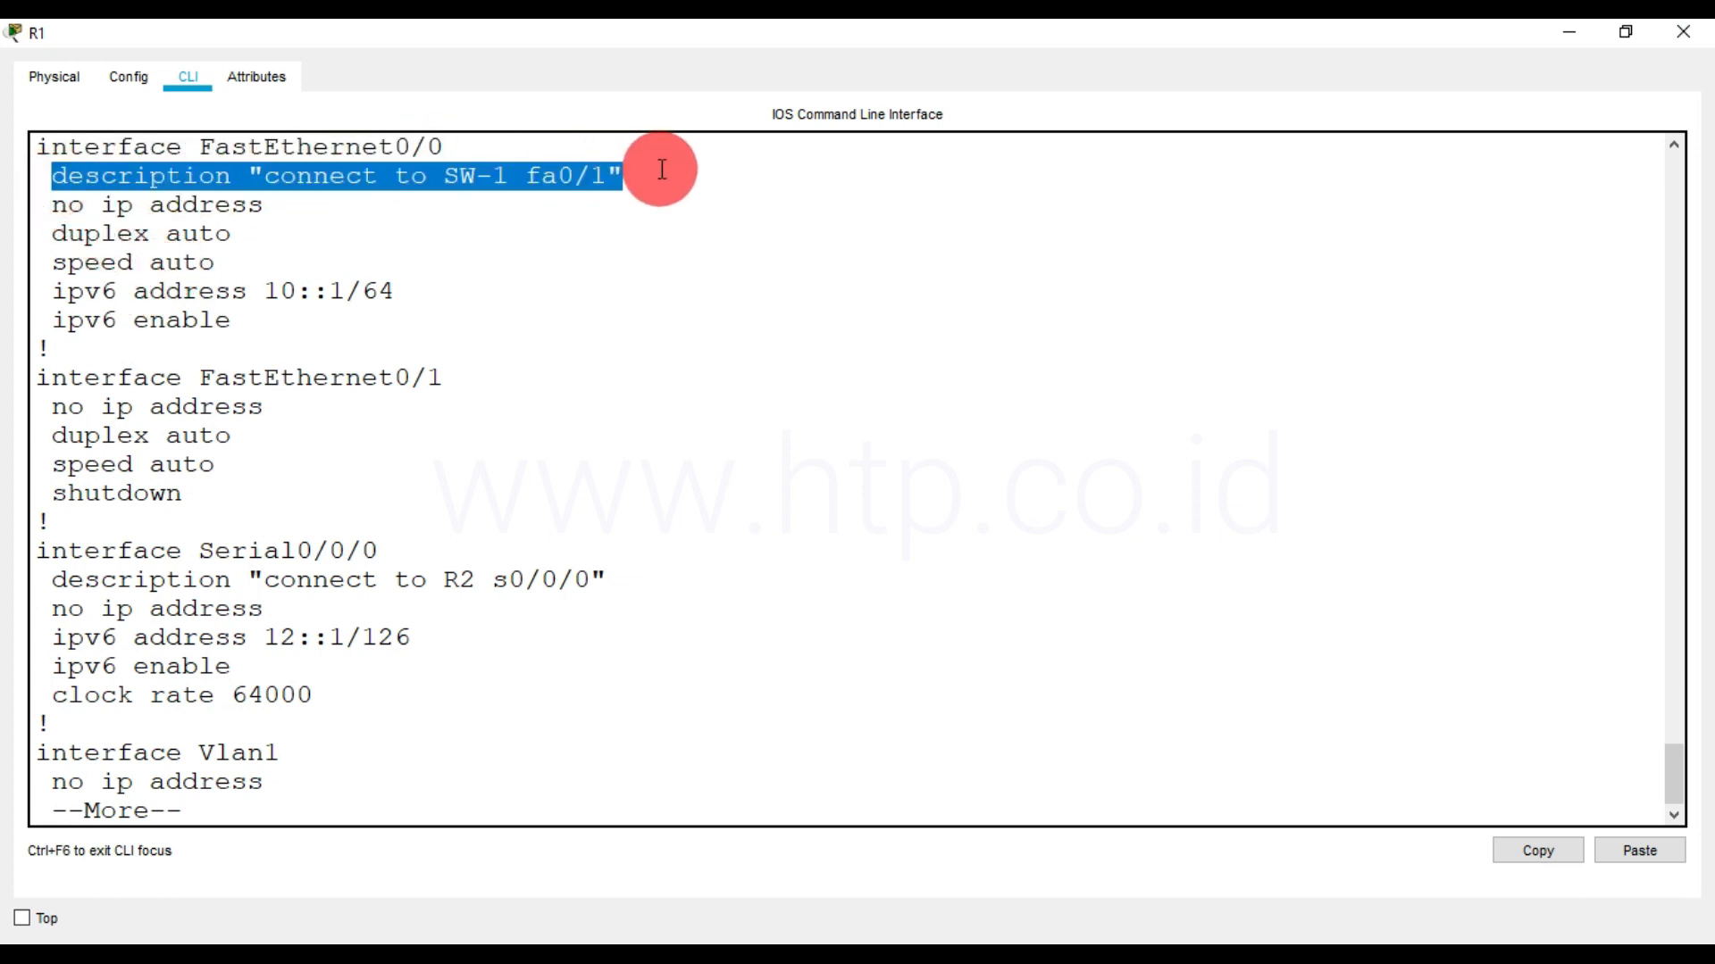
left_click_drag(52, 291, 395, 284)
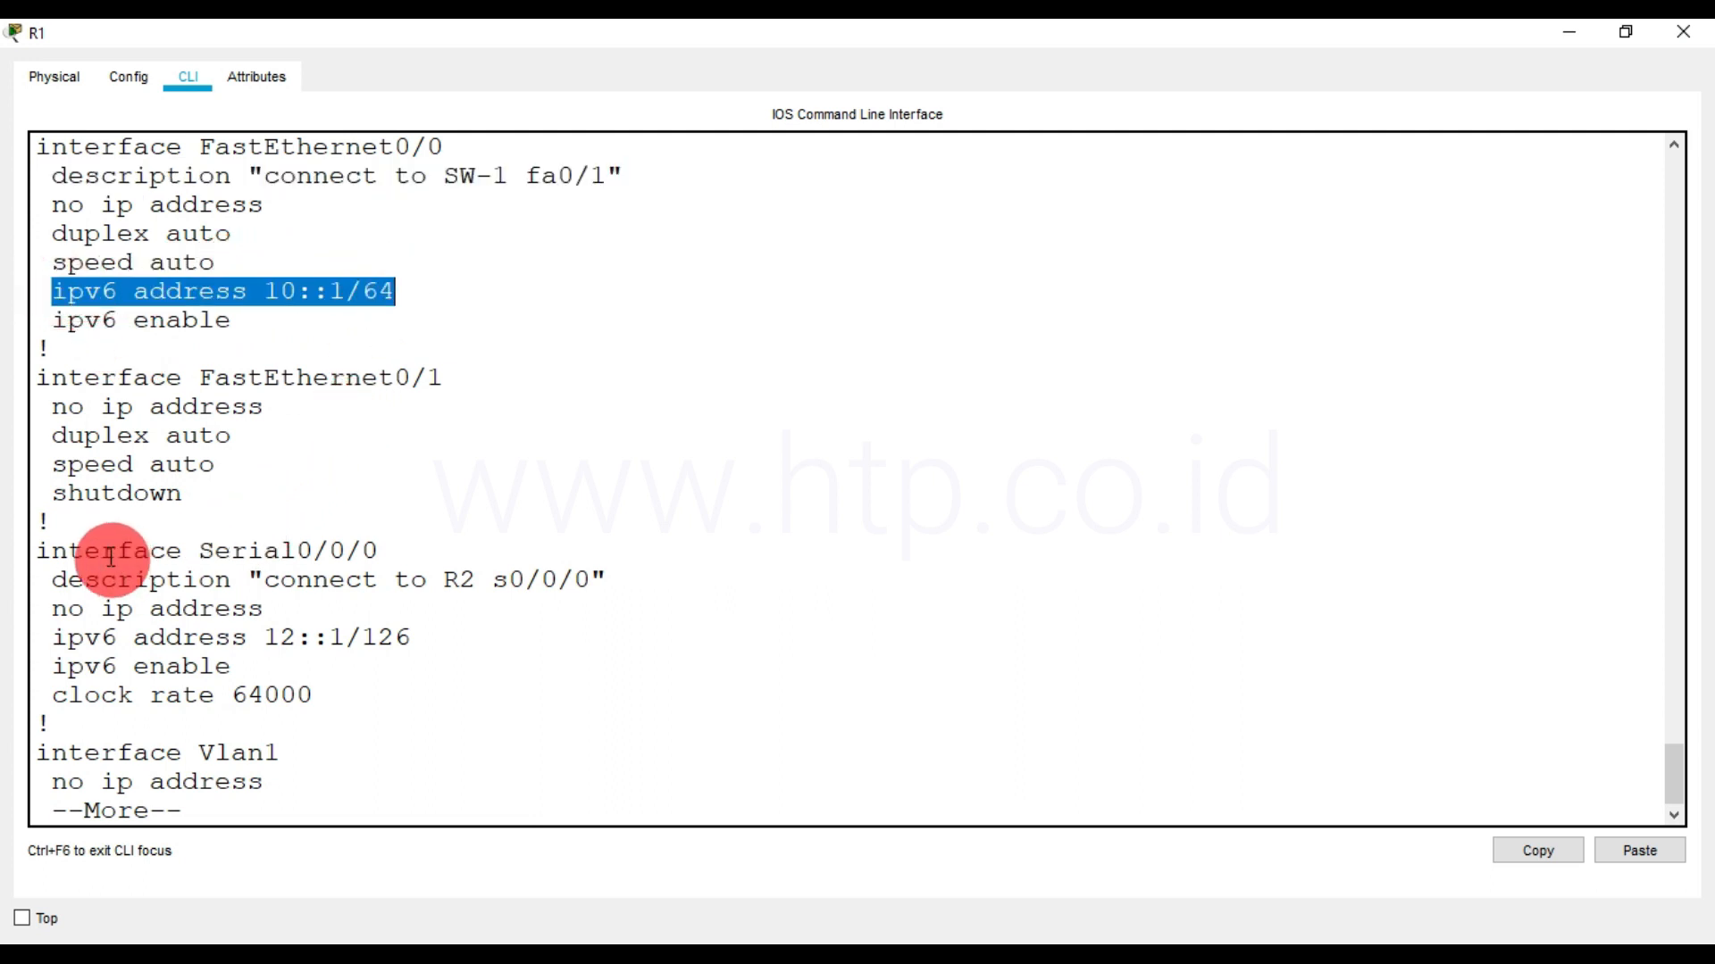
left_click_drag(34, 552, 322, 693)
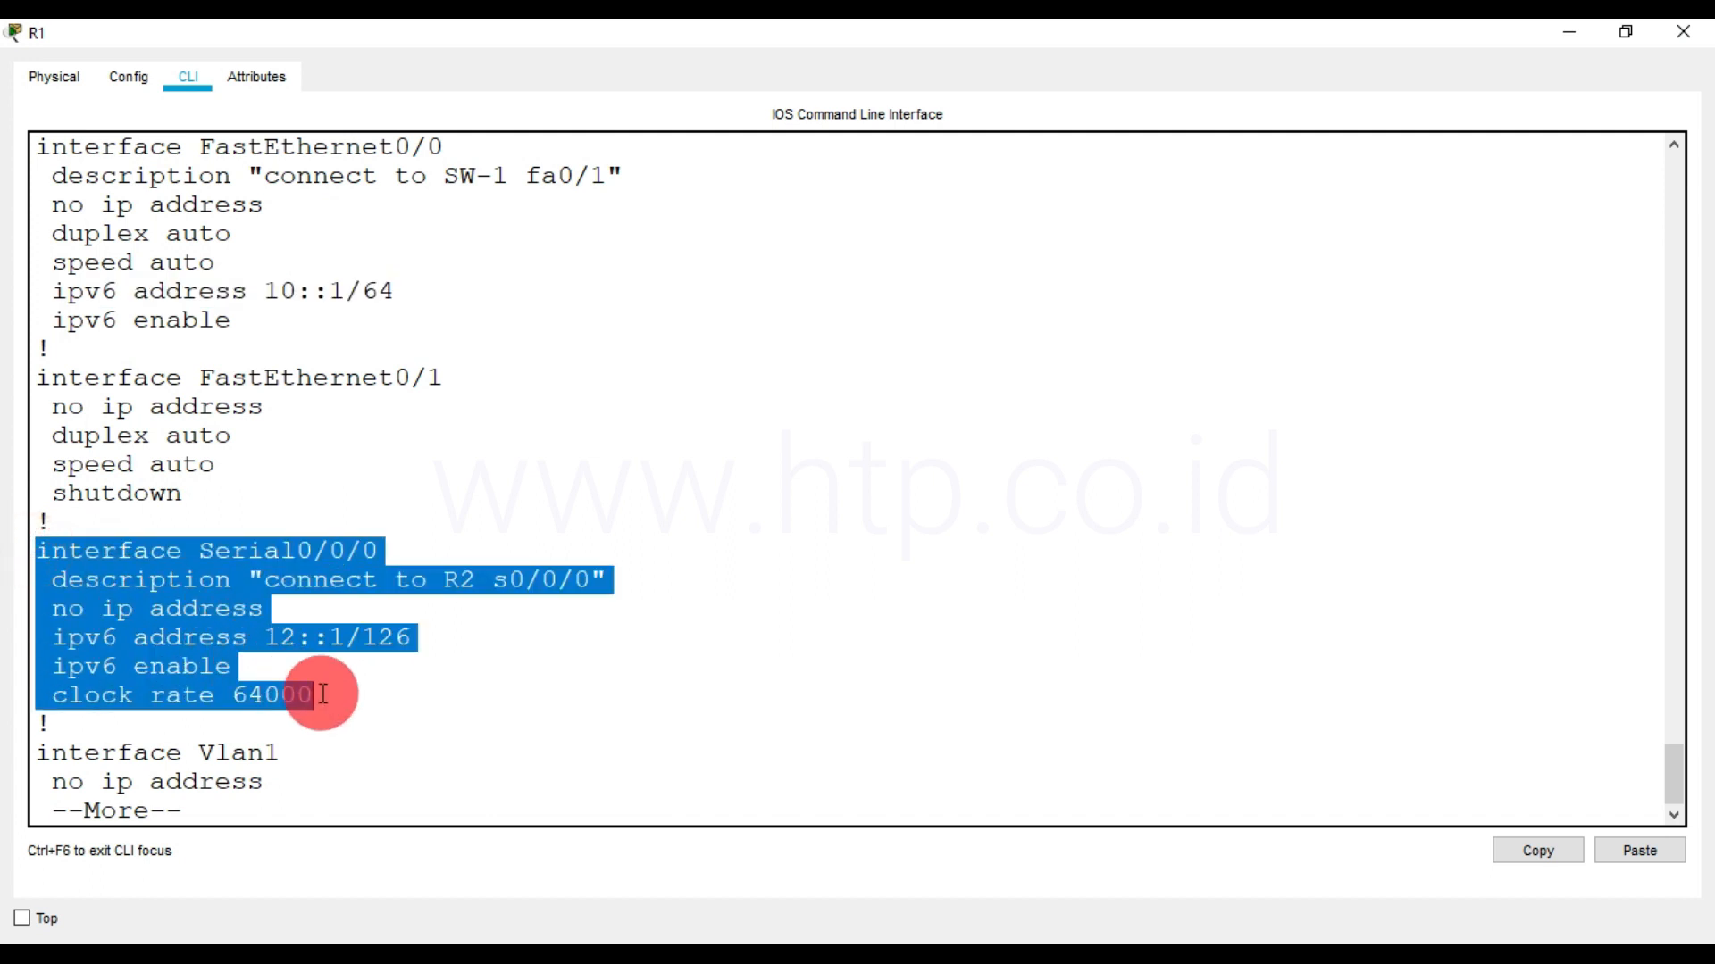
Examine the MOTD banner and the console line password in the rest of the running-config
key("space")
left_click_drag(38, 403, 810, 403)
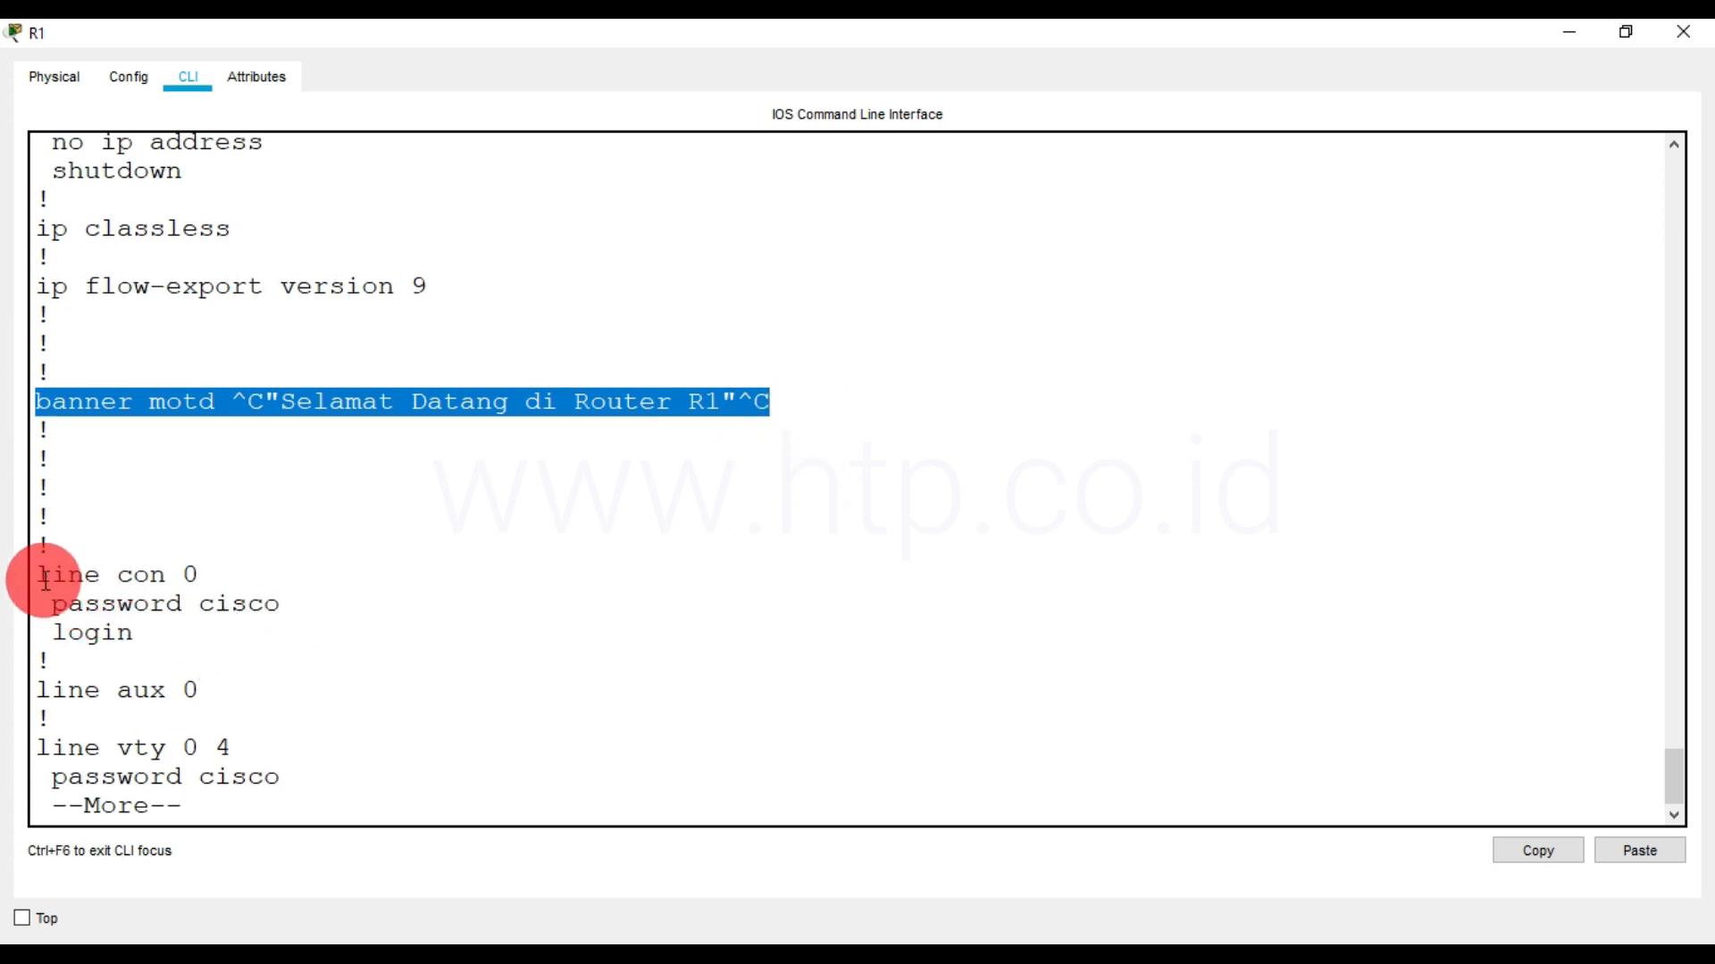
key("space")
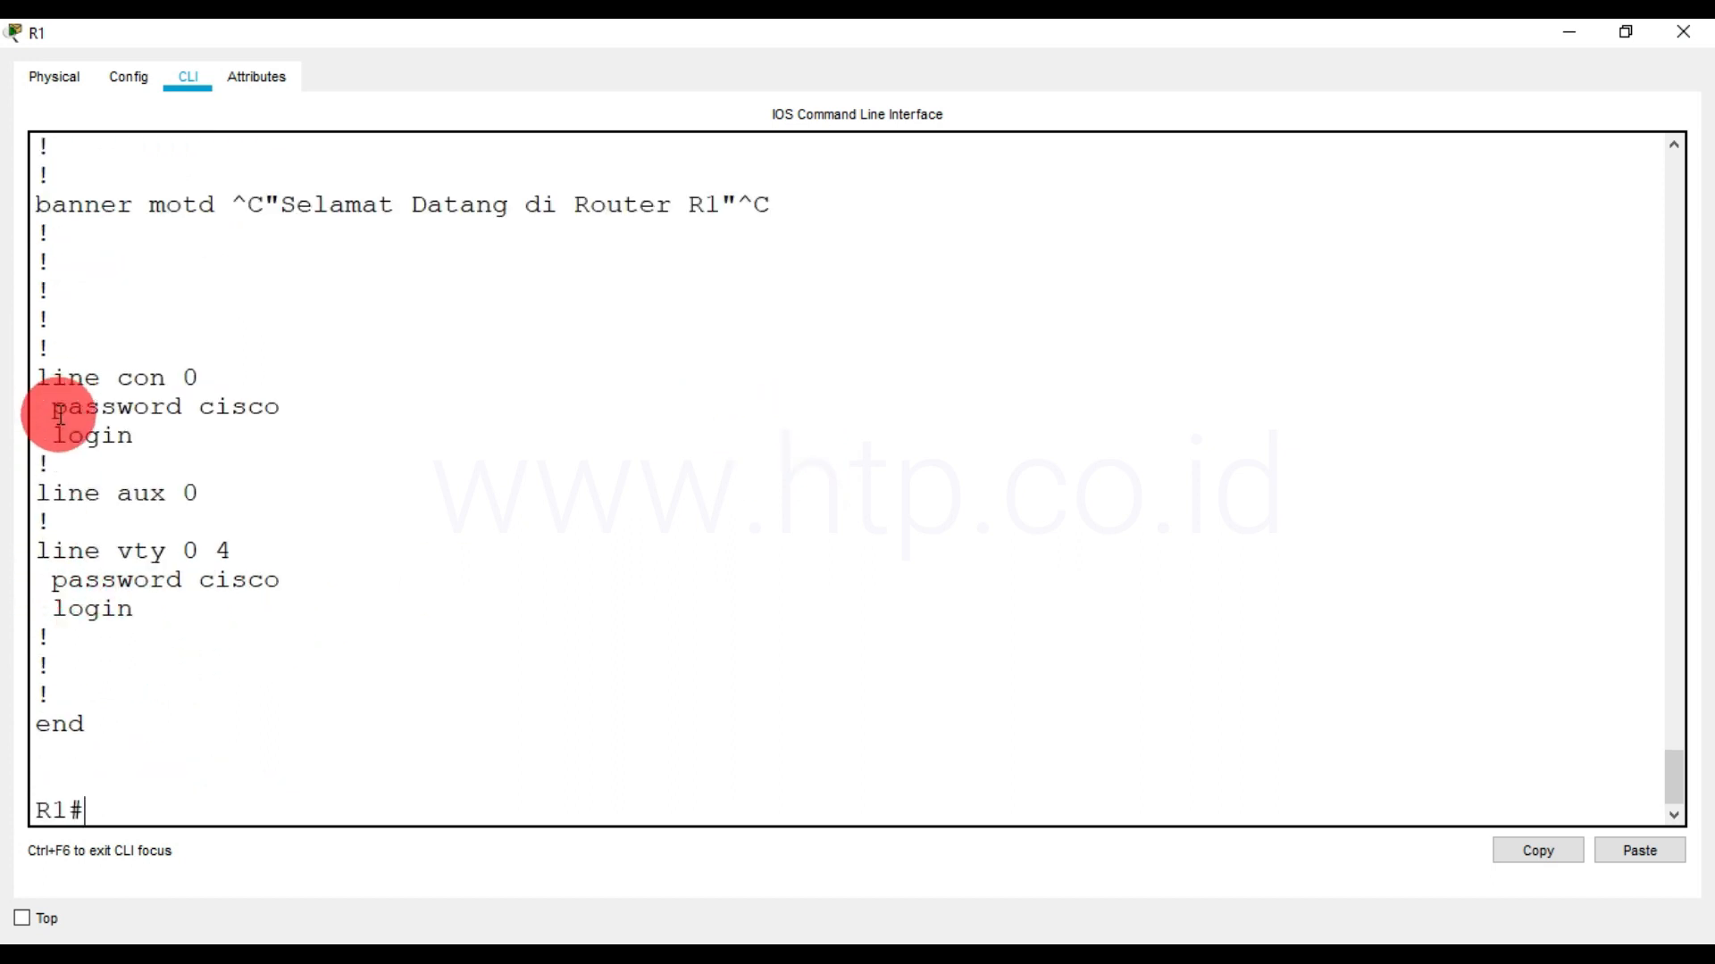
left_click_drag(50, 406, 314, 401)
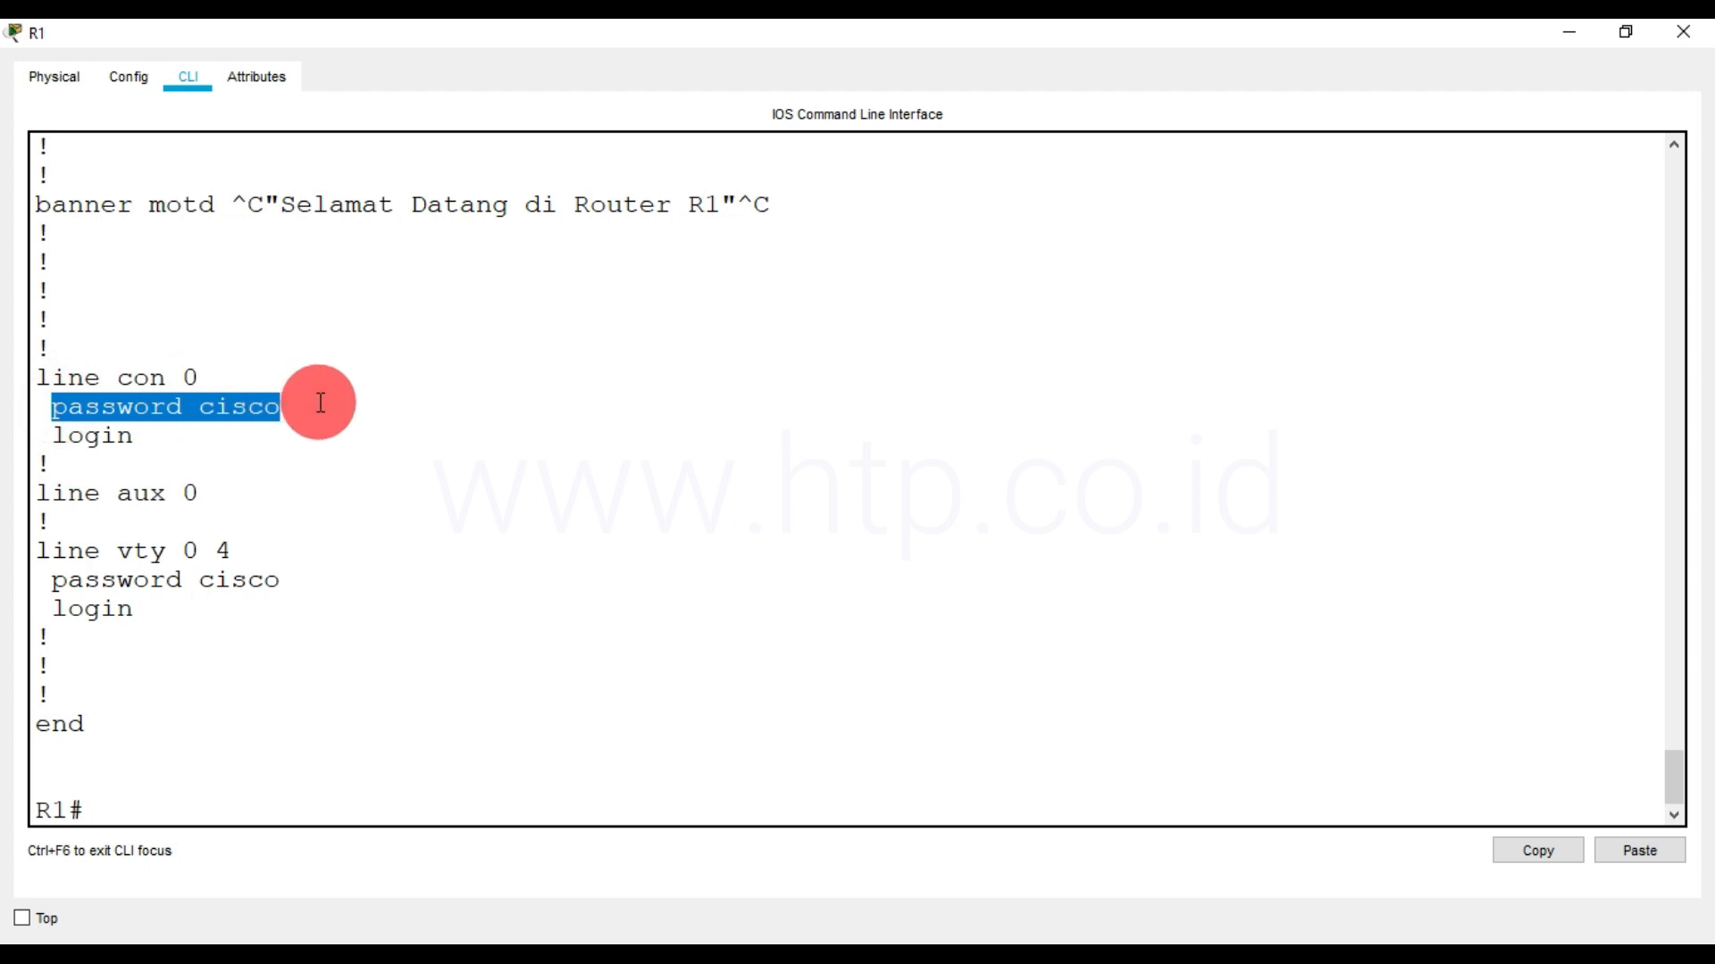
left_click(237, 404)
left_click_drag(198, 407, 280, 404)
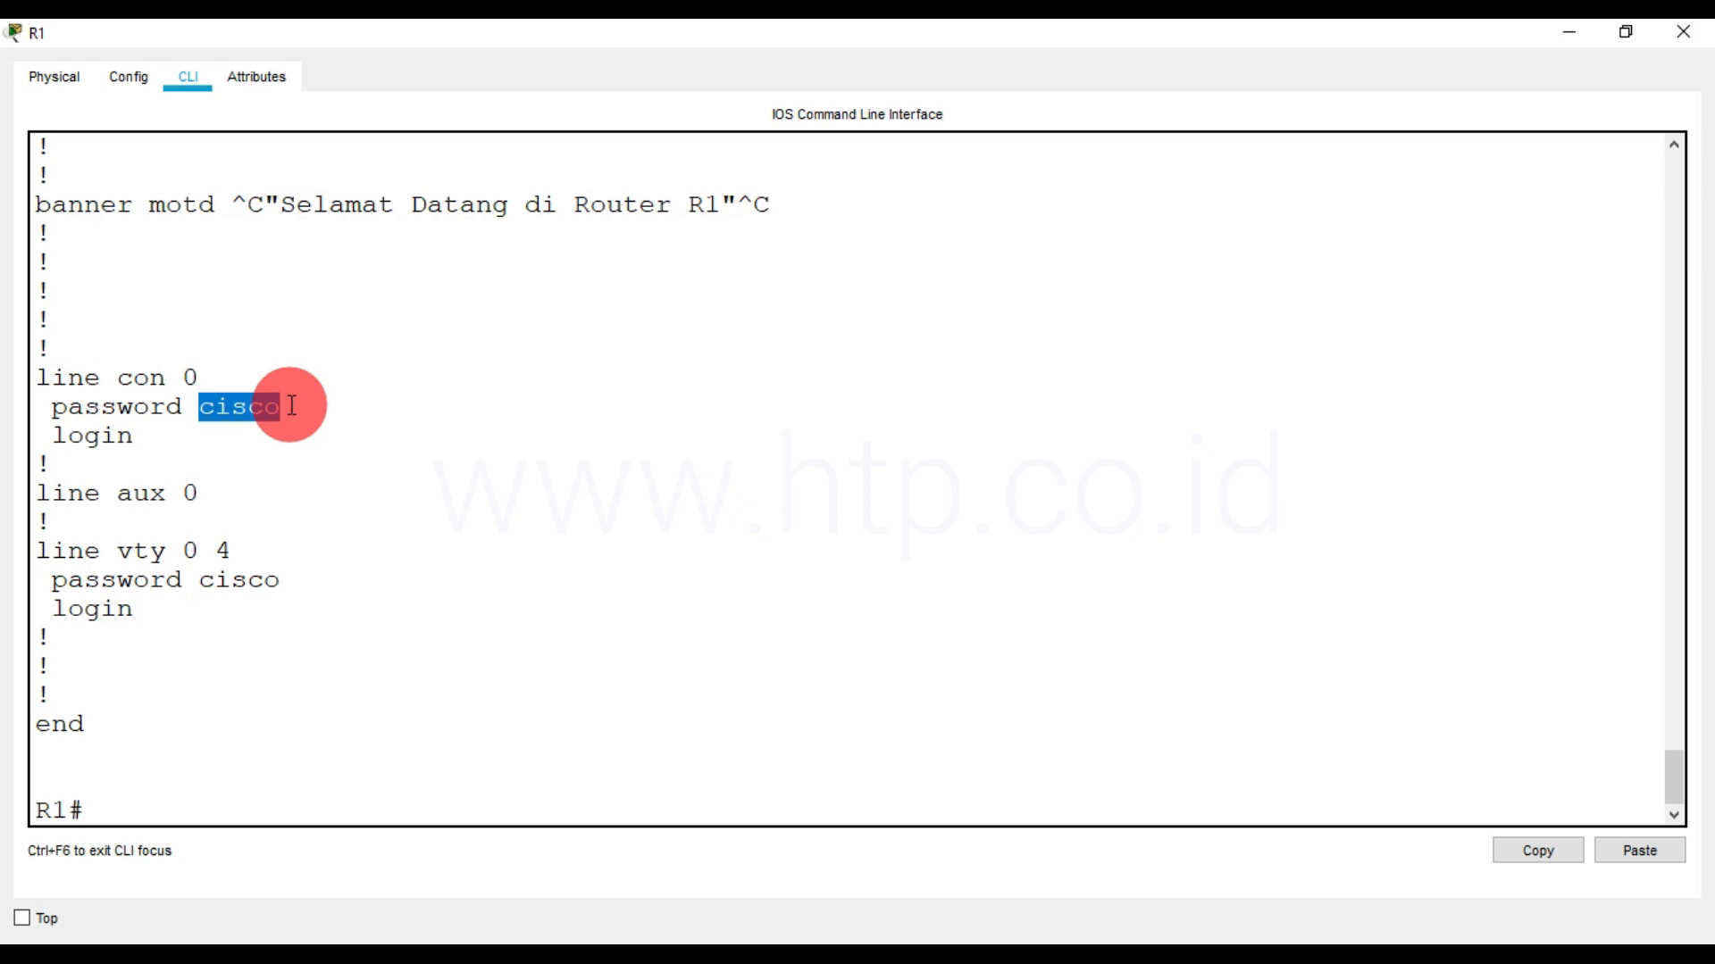
left_click_drag(44, 380, 282, 403)
Enter R1's global configuration mode and encrypt the plain-text passwords with service password-encryption
left_click(147, 806)
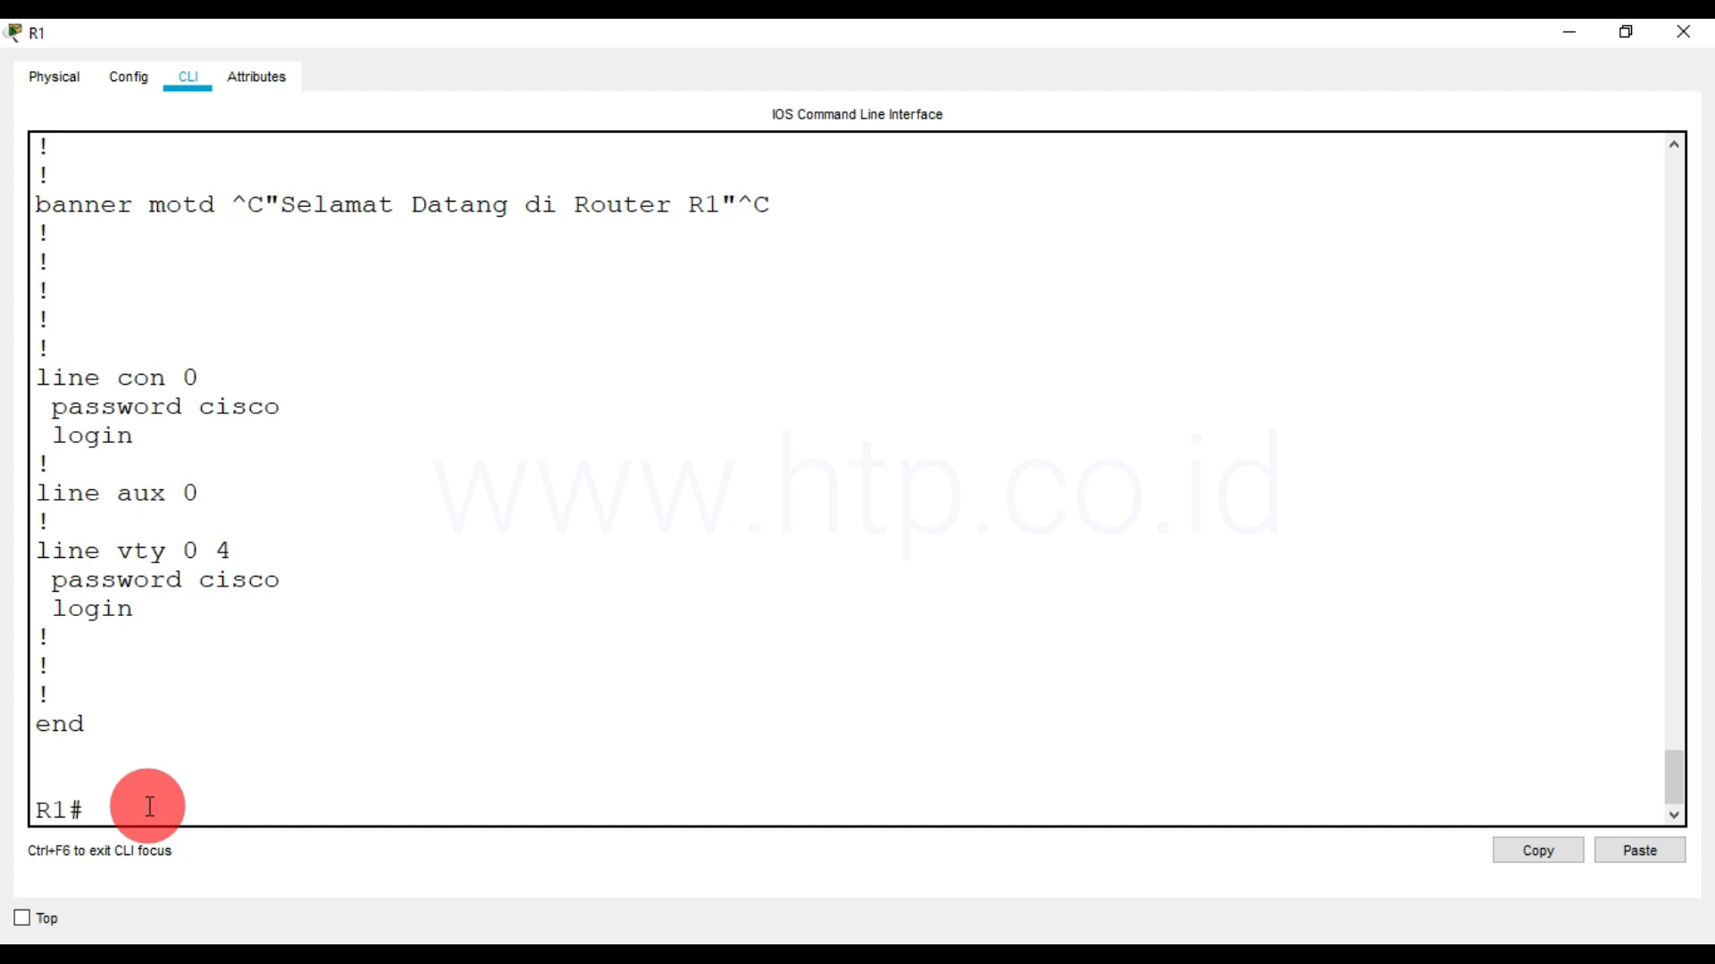
type("config t")
key("Return")
type("serr")
key("BackSpace")
type("vice")
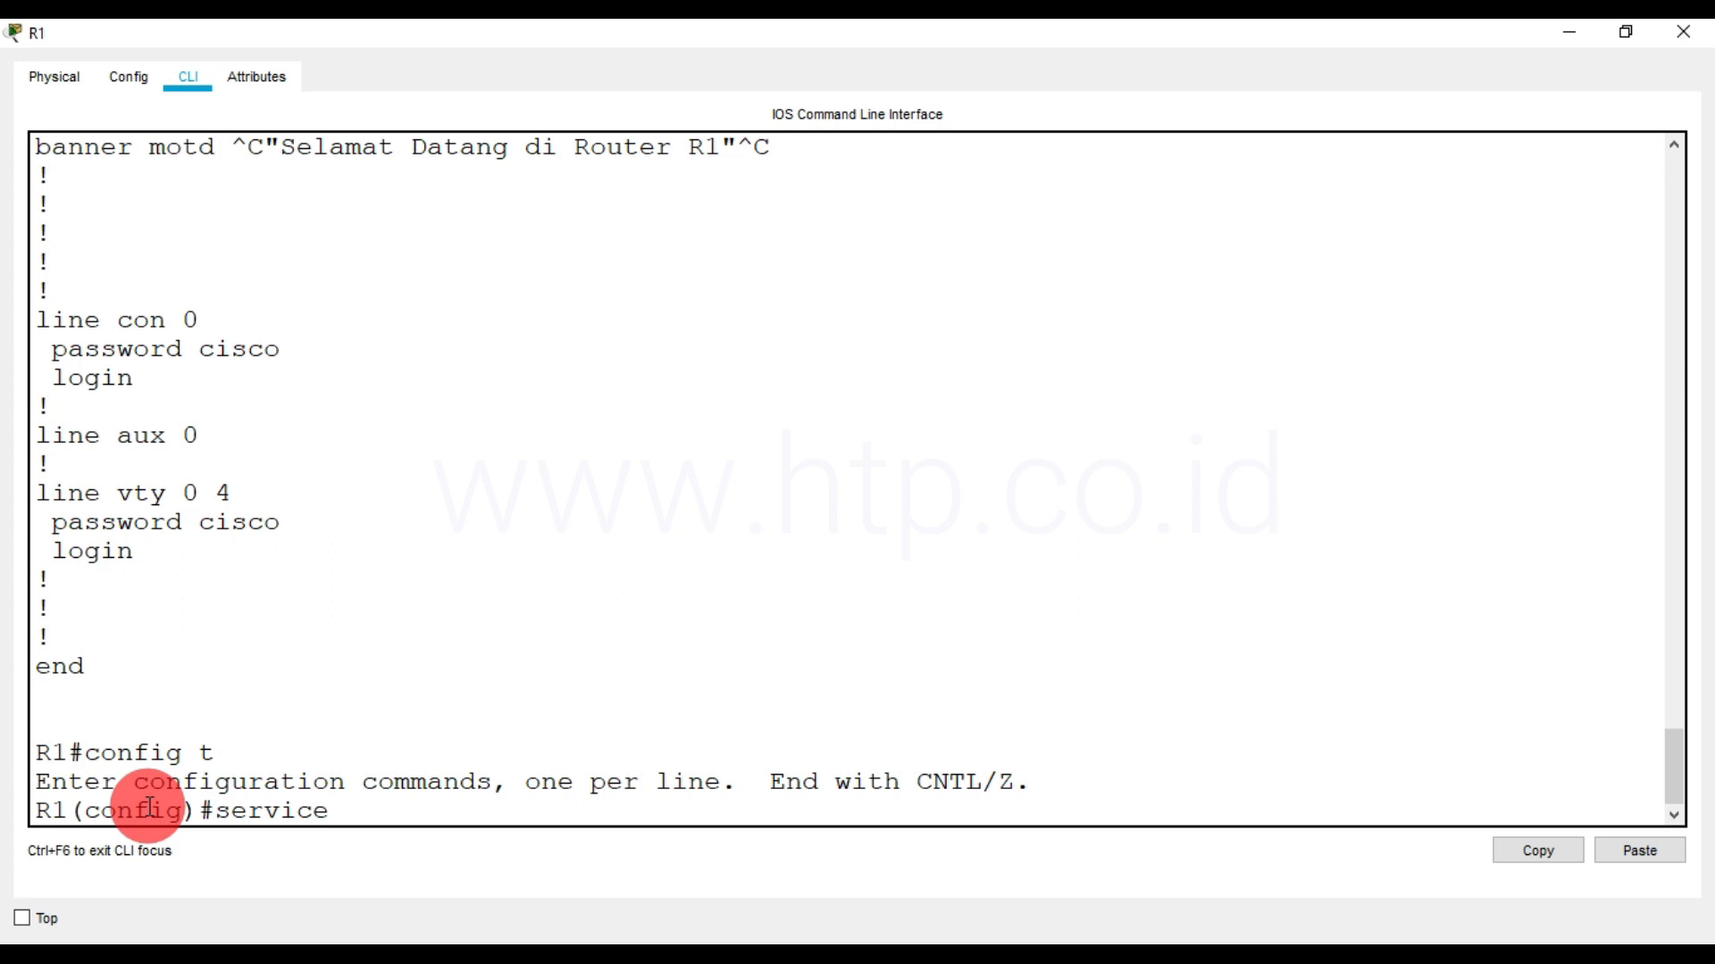
type(" passw")
type("krd")
key("BackSpace")
key("BackSpace")
key("BackSpace")
type("kr")
key("BackSpace")
key("BackSpace")
type("ord")
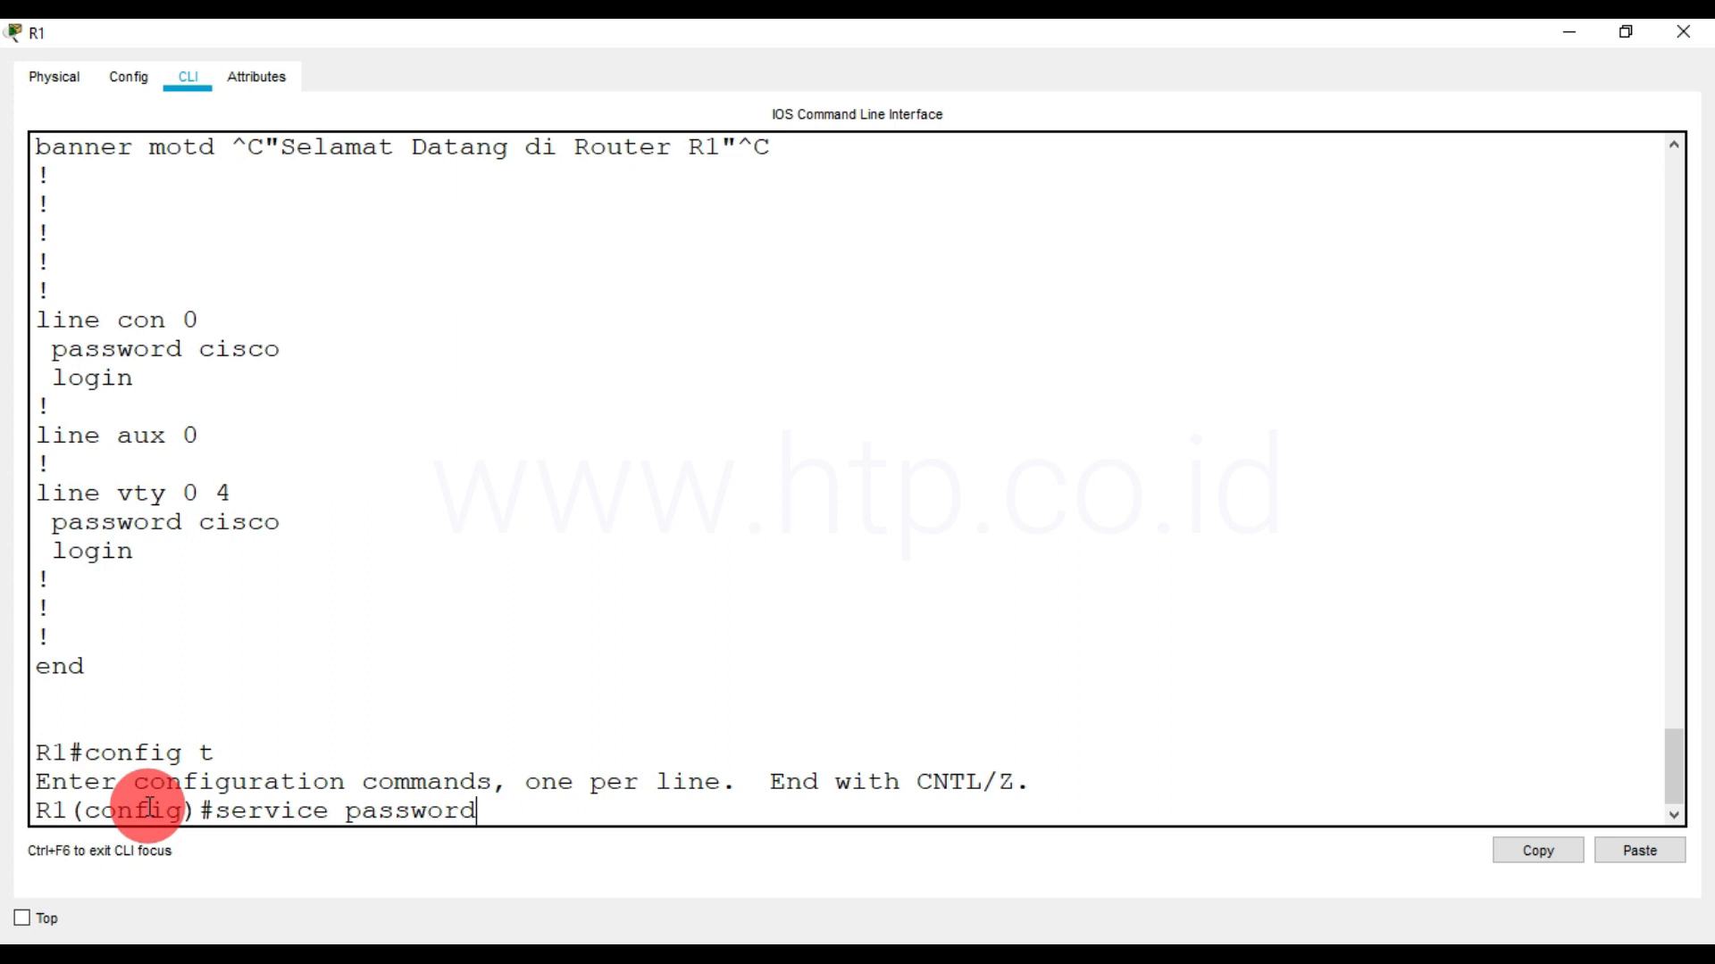
type("-encryption")
key("Return")
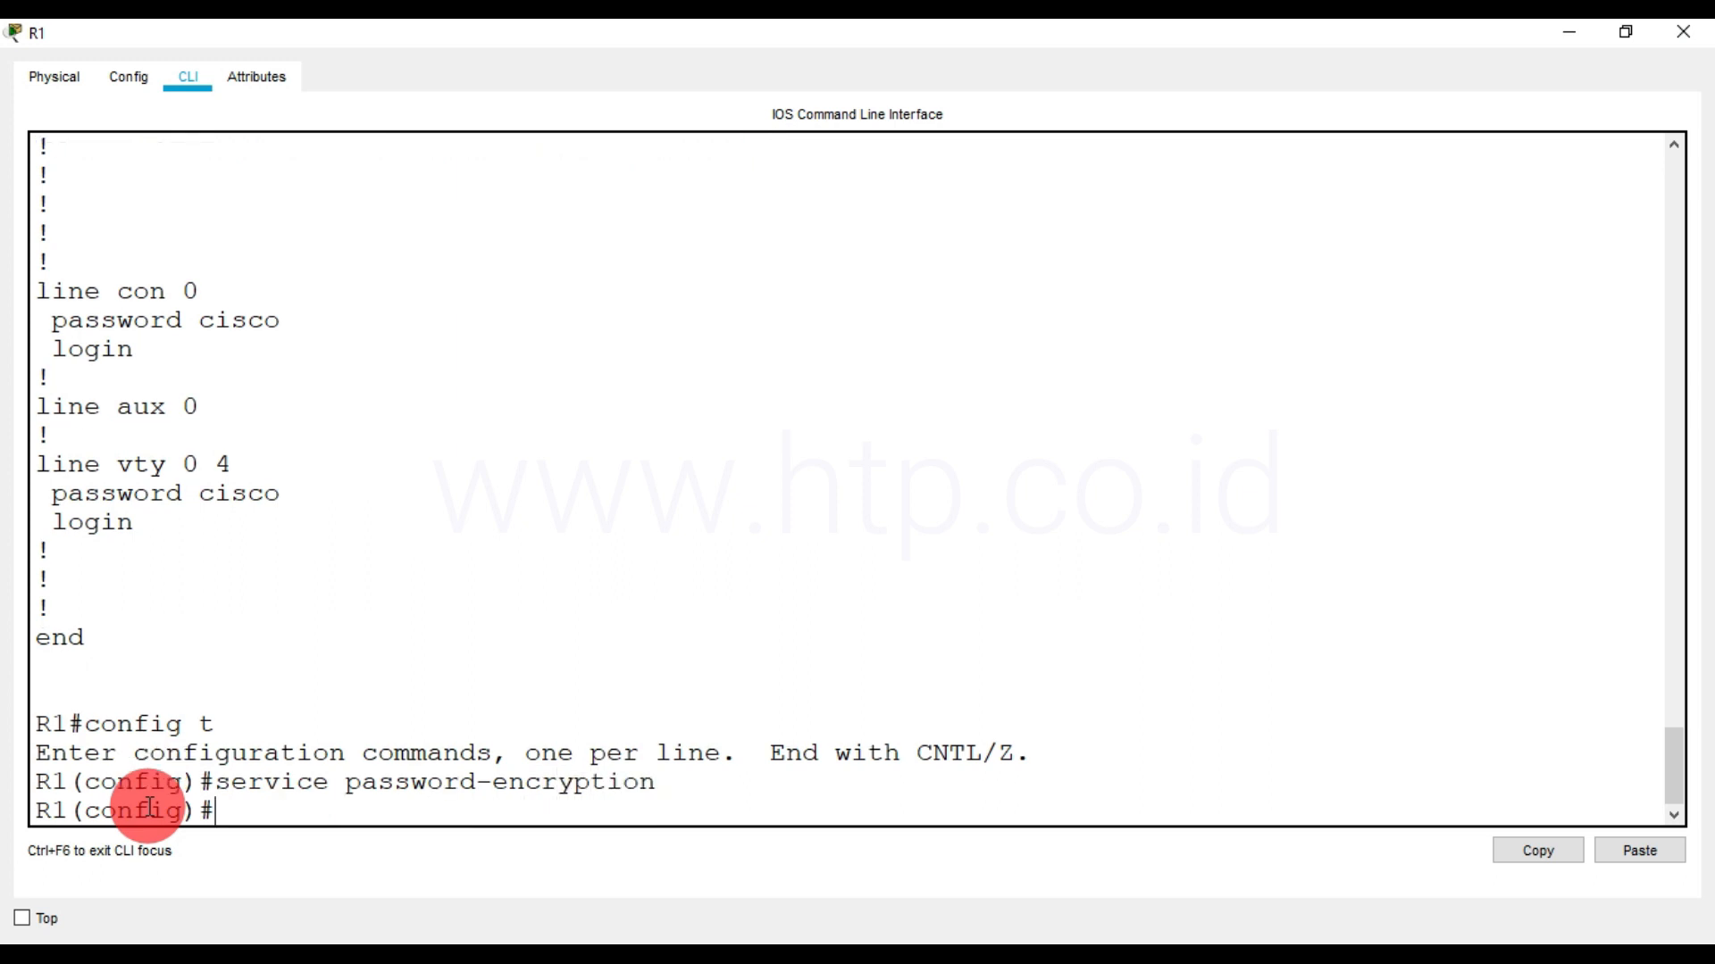
Exit R1's global configuration mode and save the password encryption setting with write memory
type("exit")
key("Return")
key("Return")
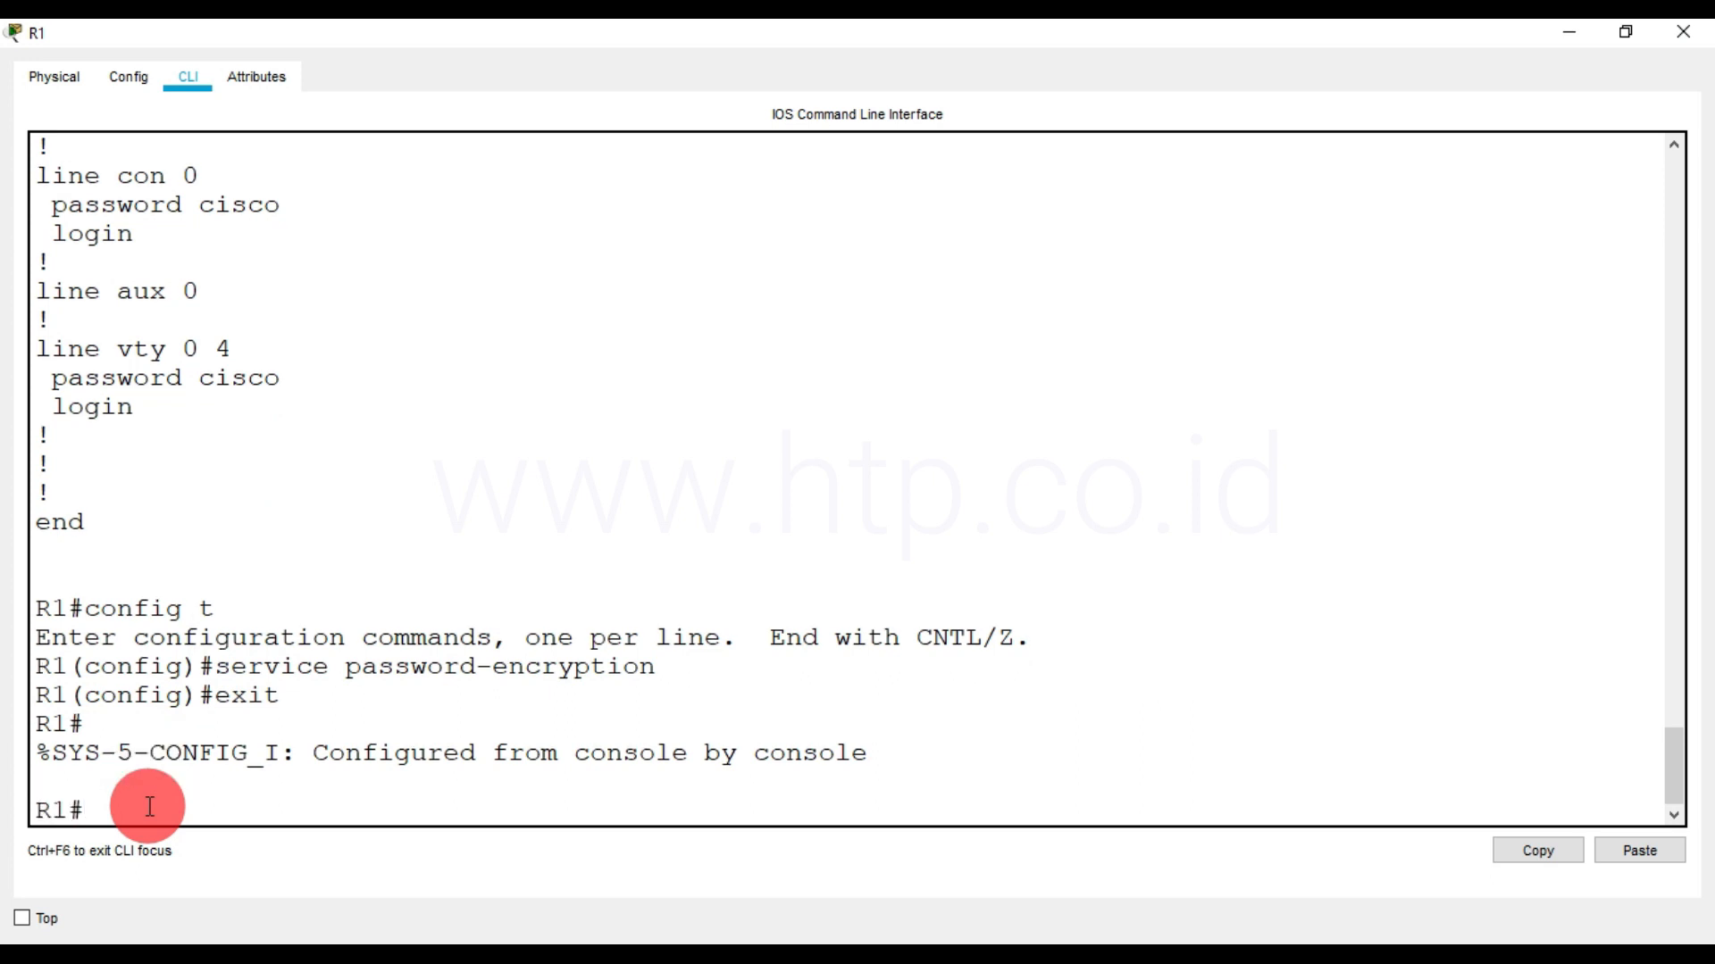
type("write memory")
key("Return")
Display R1's running-config again and check how the console and vty line passwords are stored
type("oi")
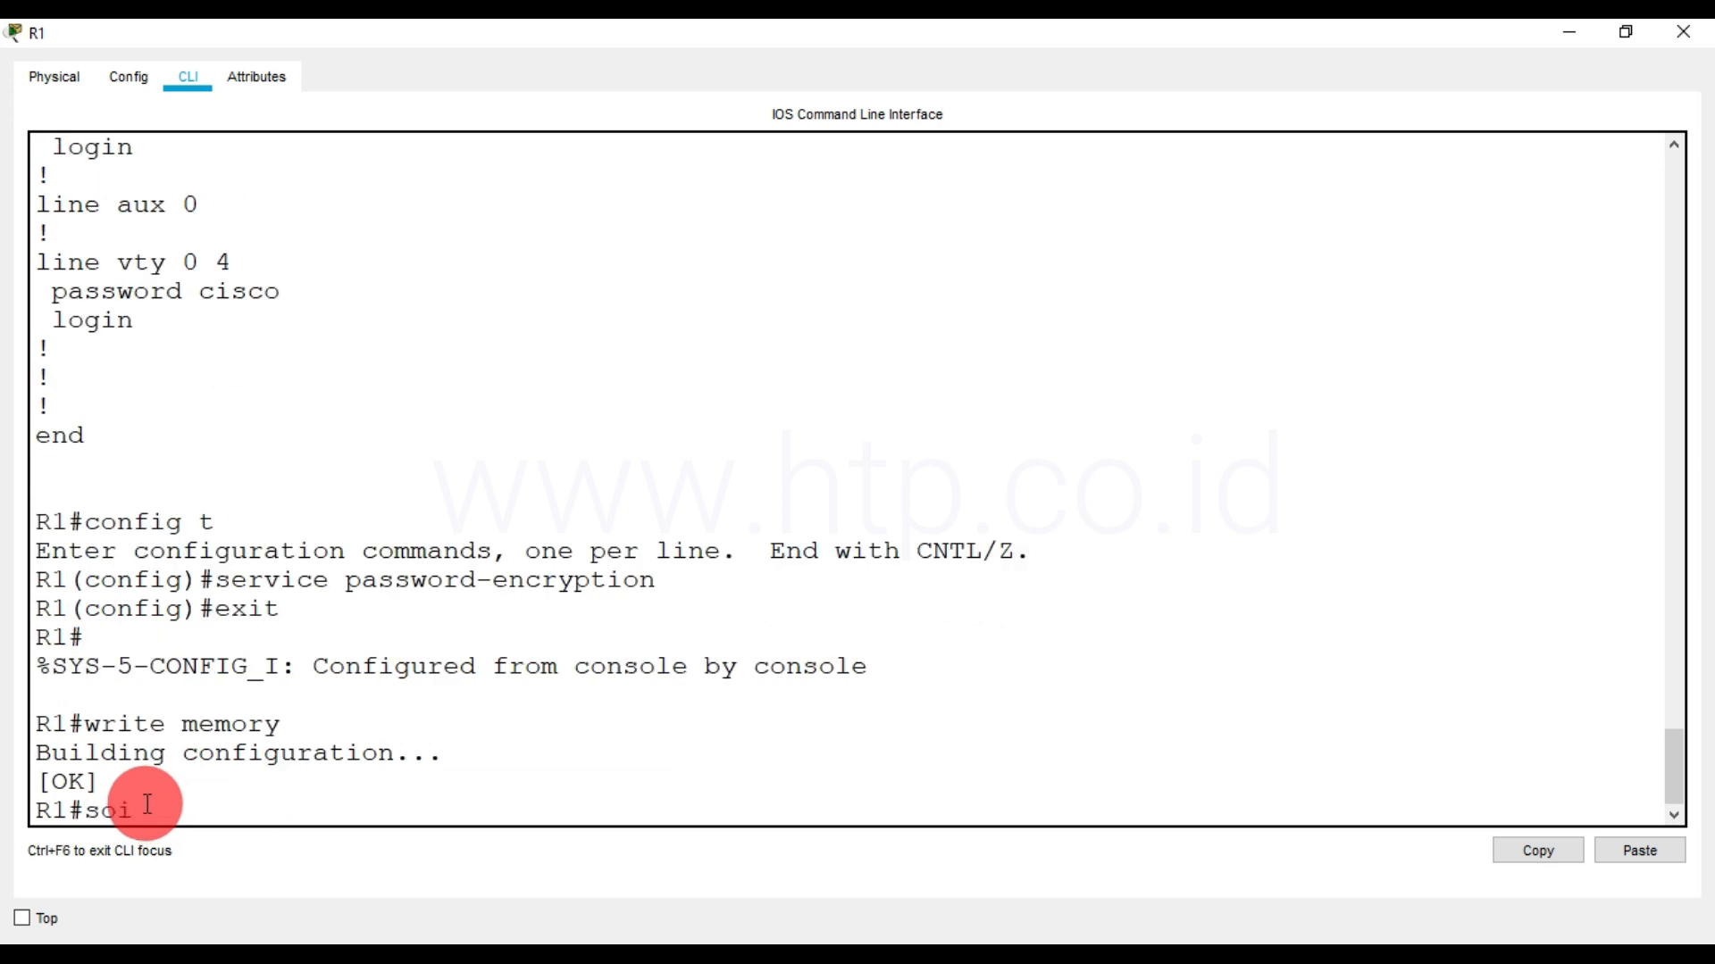
type("how")
key("BackSpace")
key("BackSpace")
key("BackSpace")
type("w")
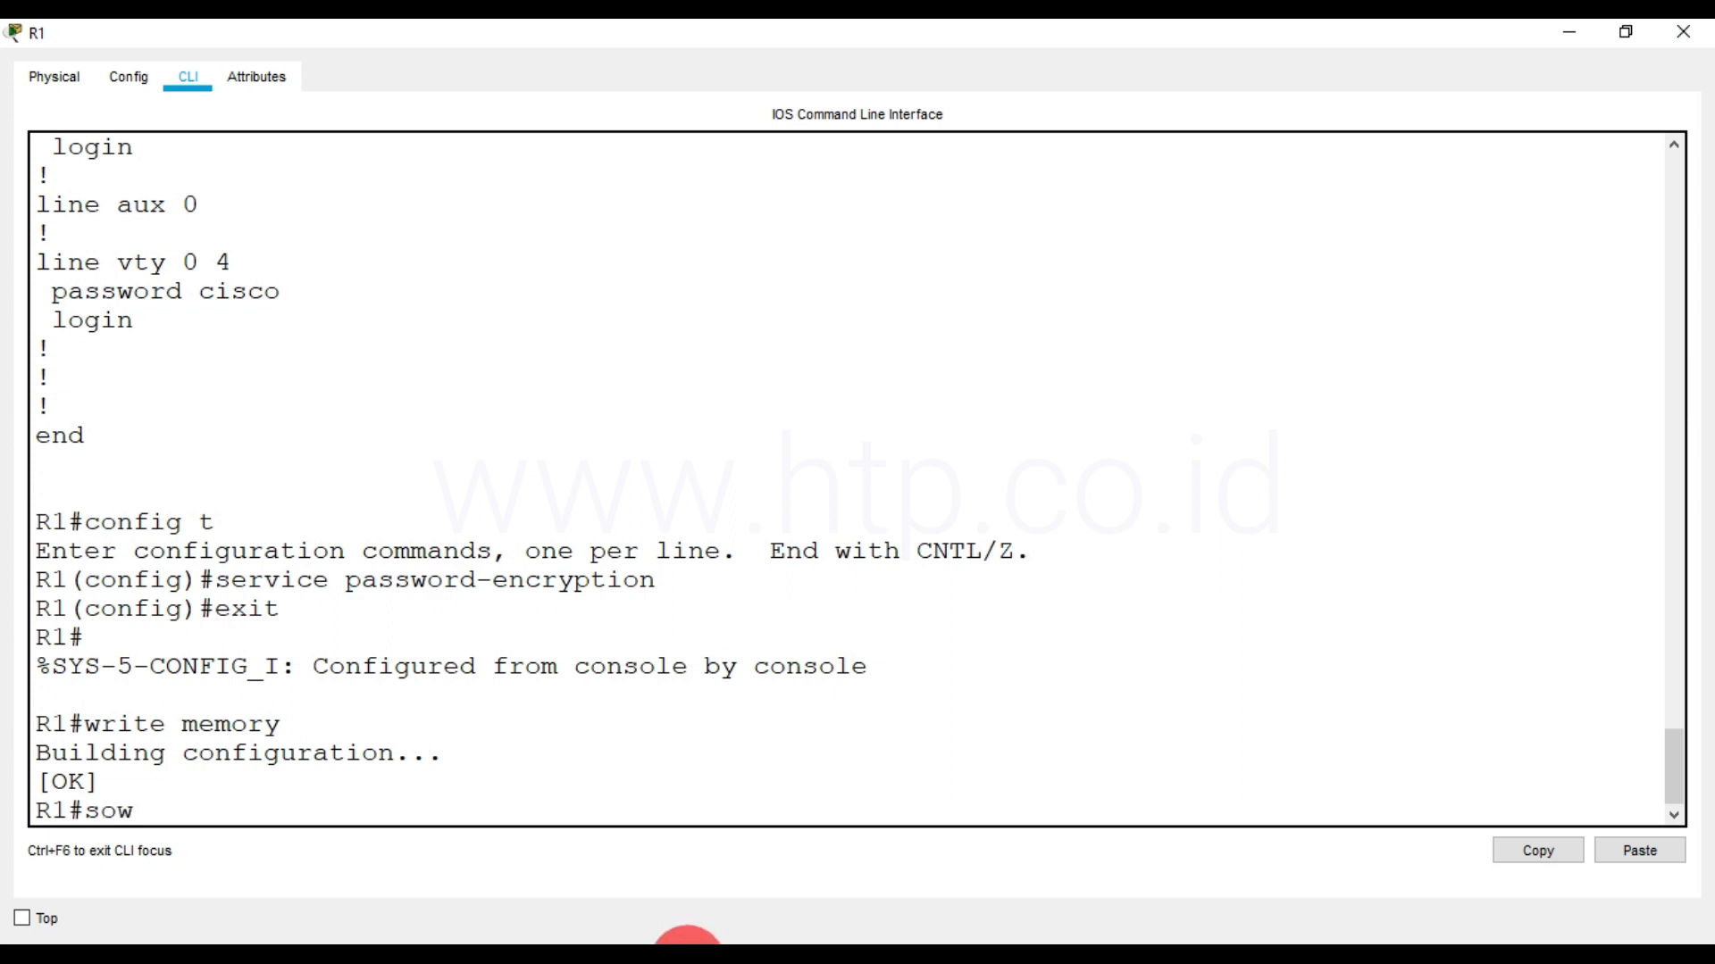
key("BackSpace")
key("BackSpace")
type("how run")
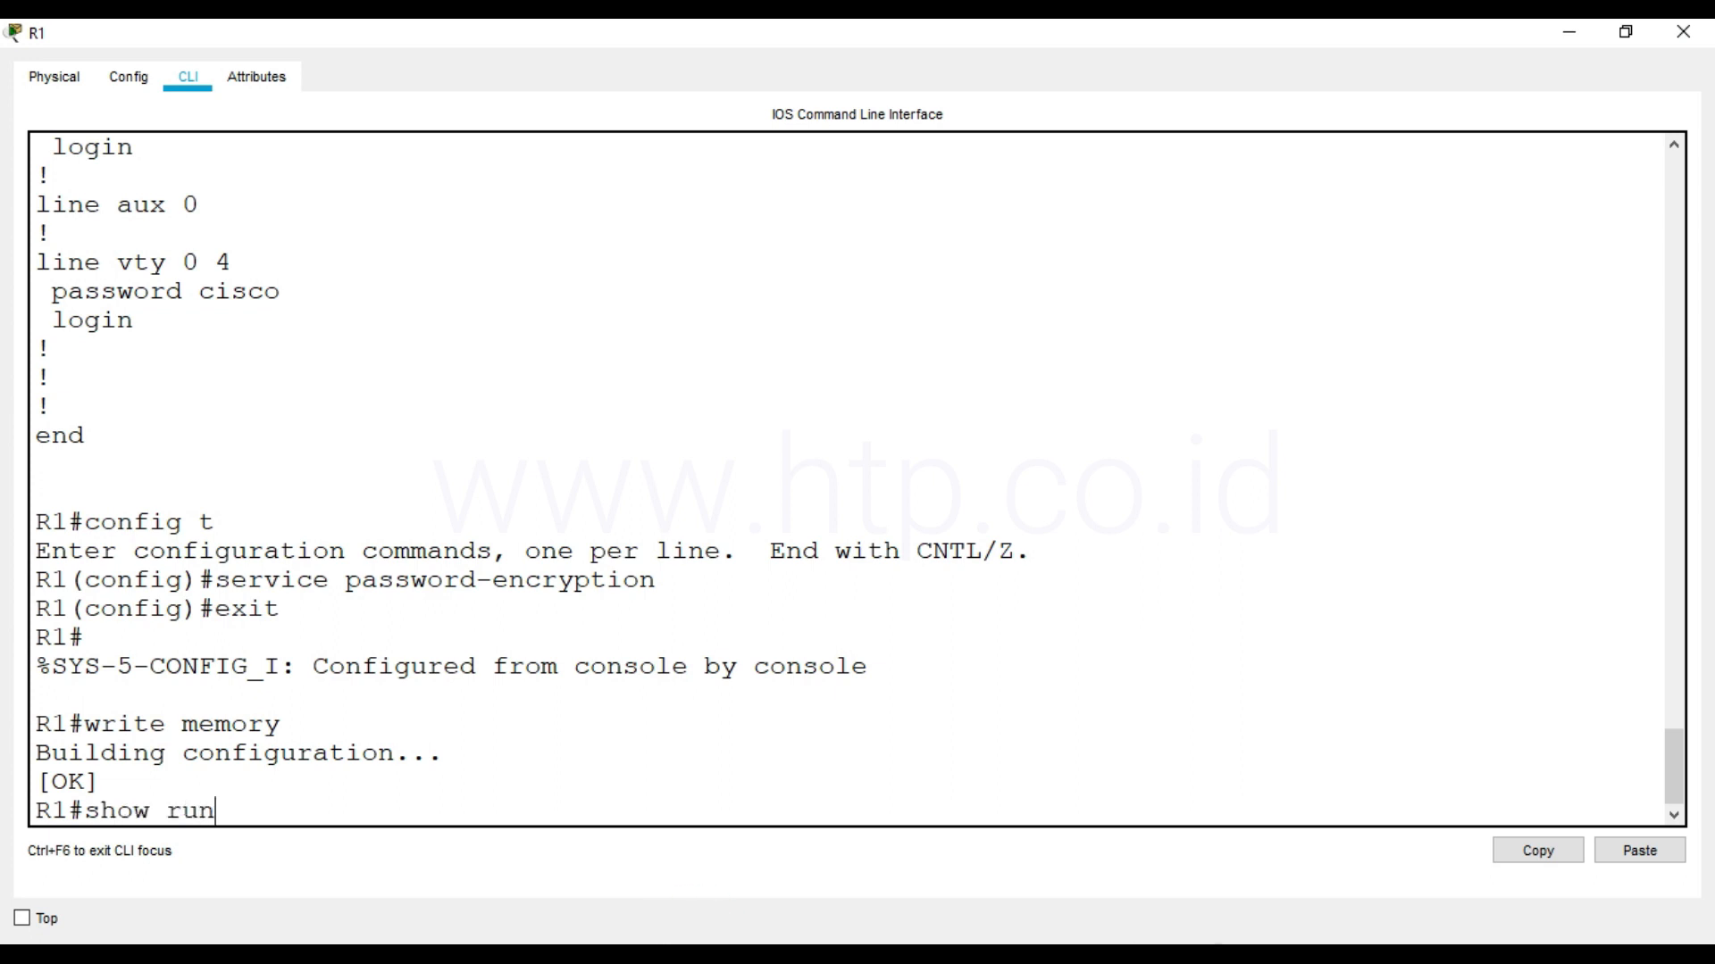
type("ning-config")
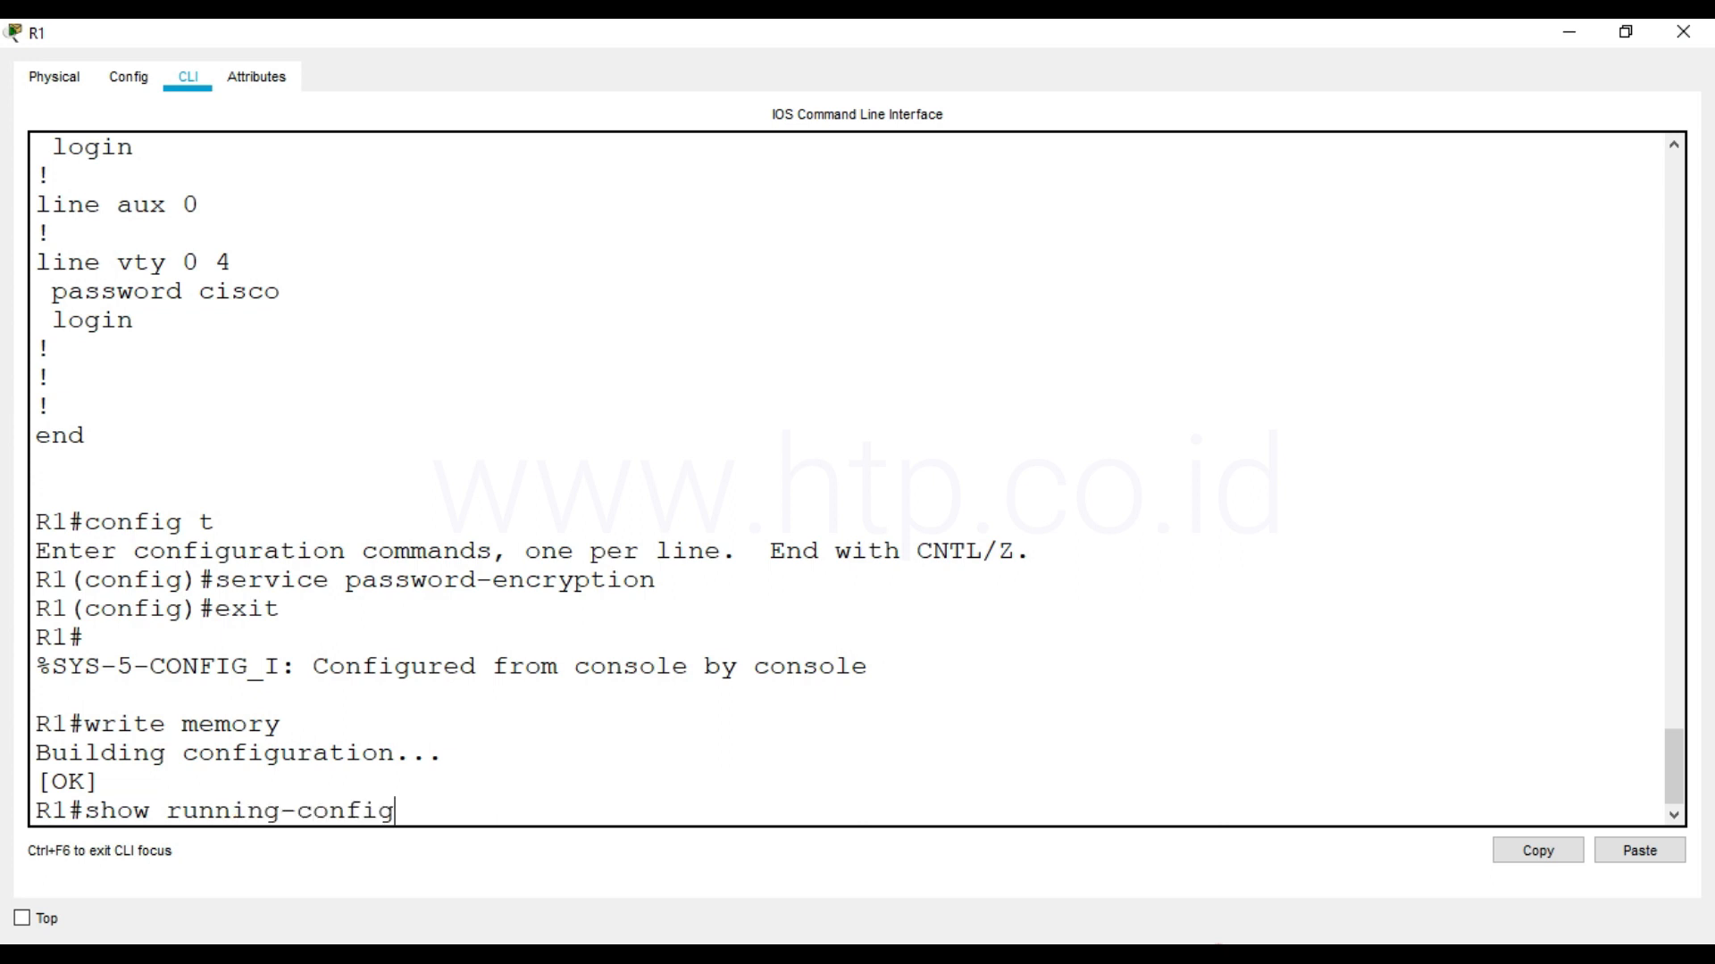
key("Return")
key("space")
key("space")
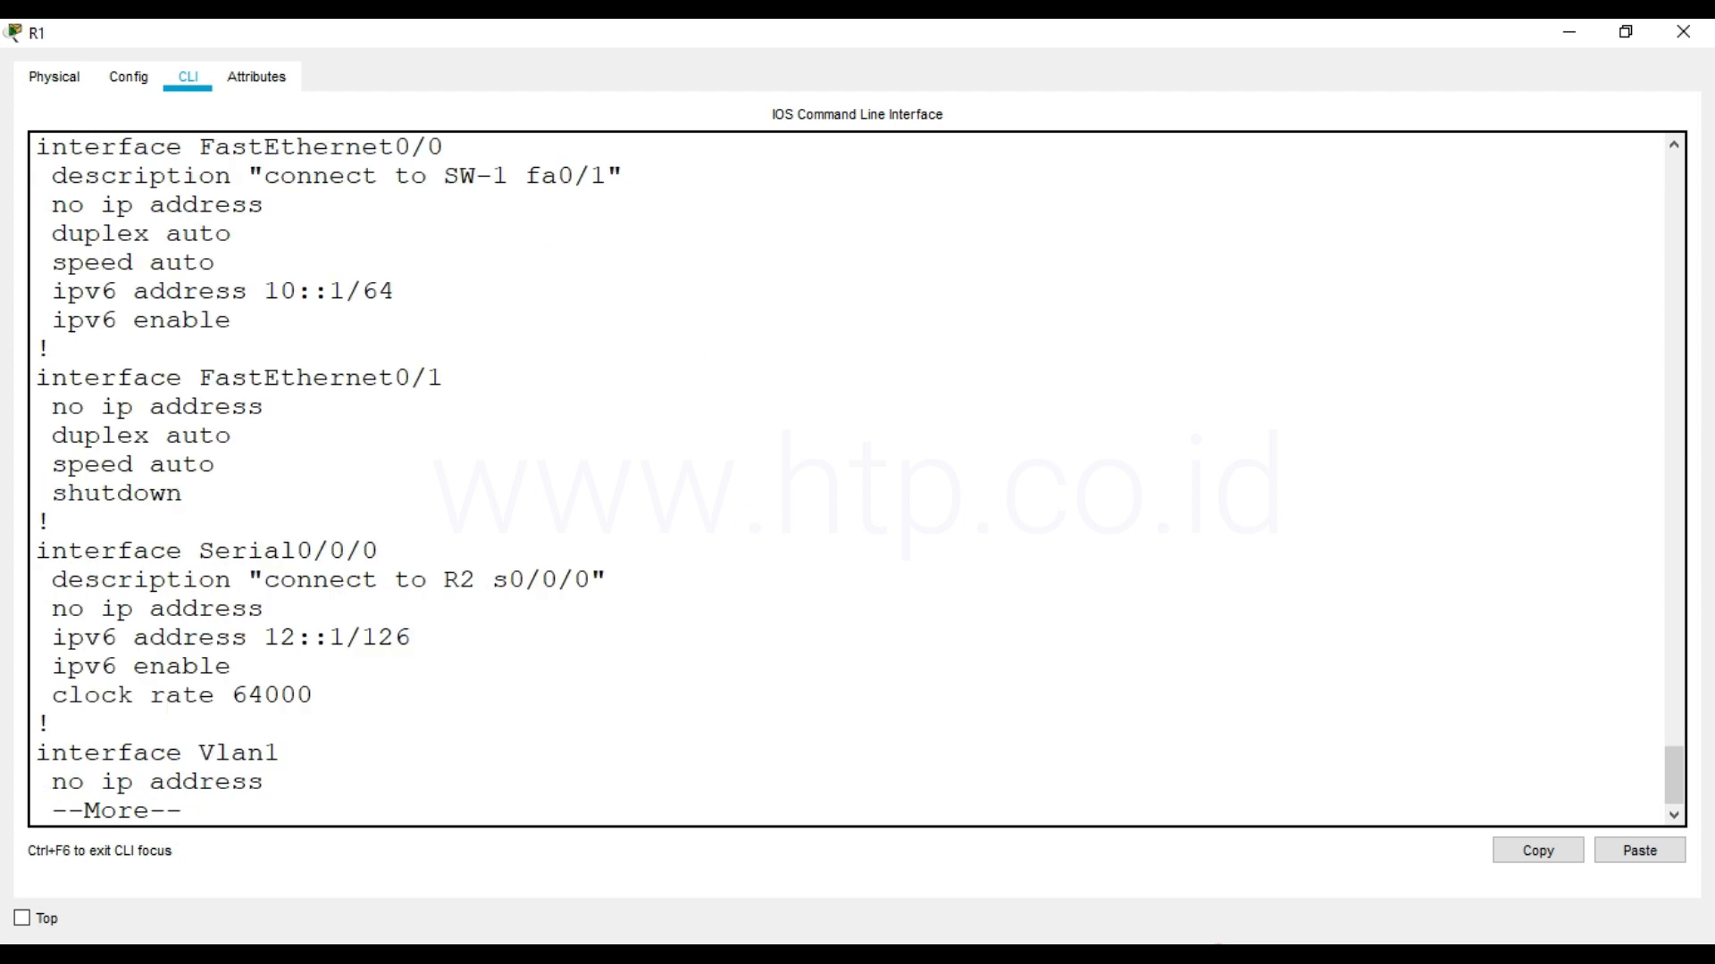
key("space")
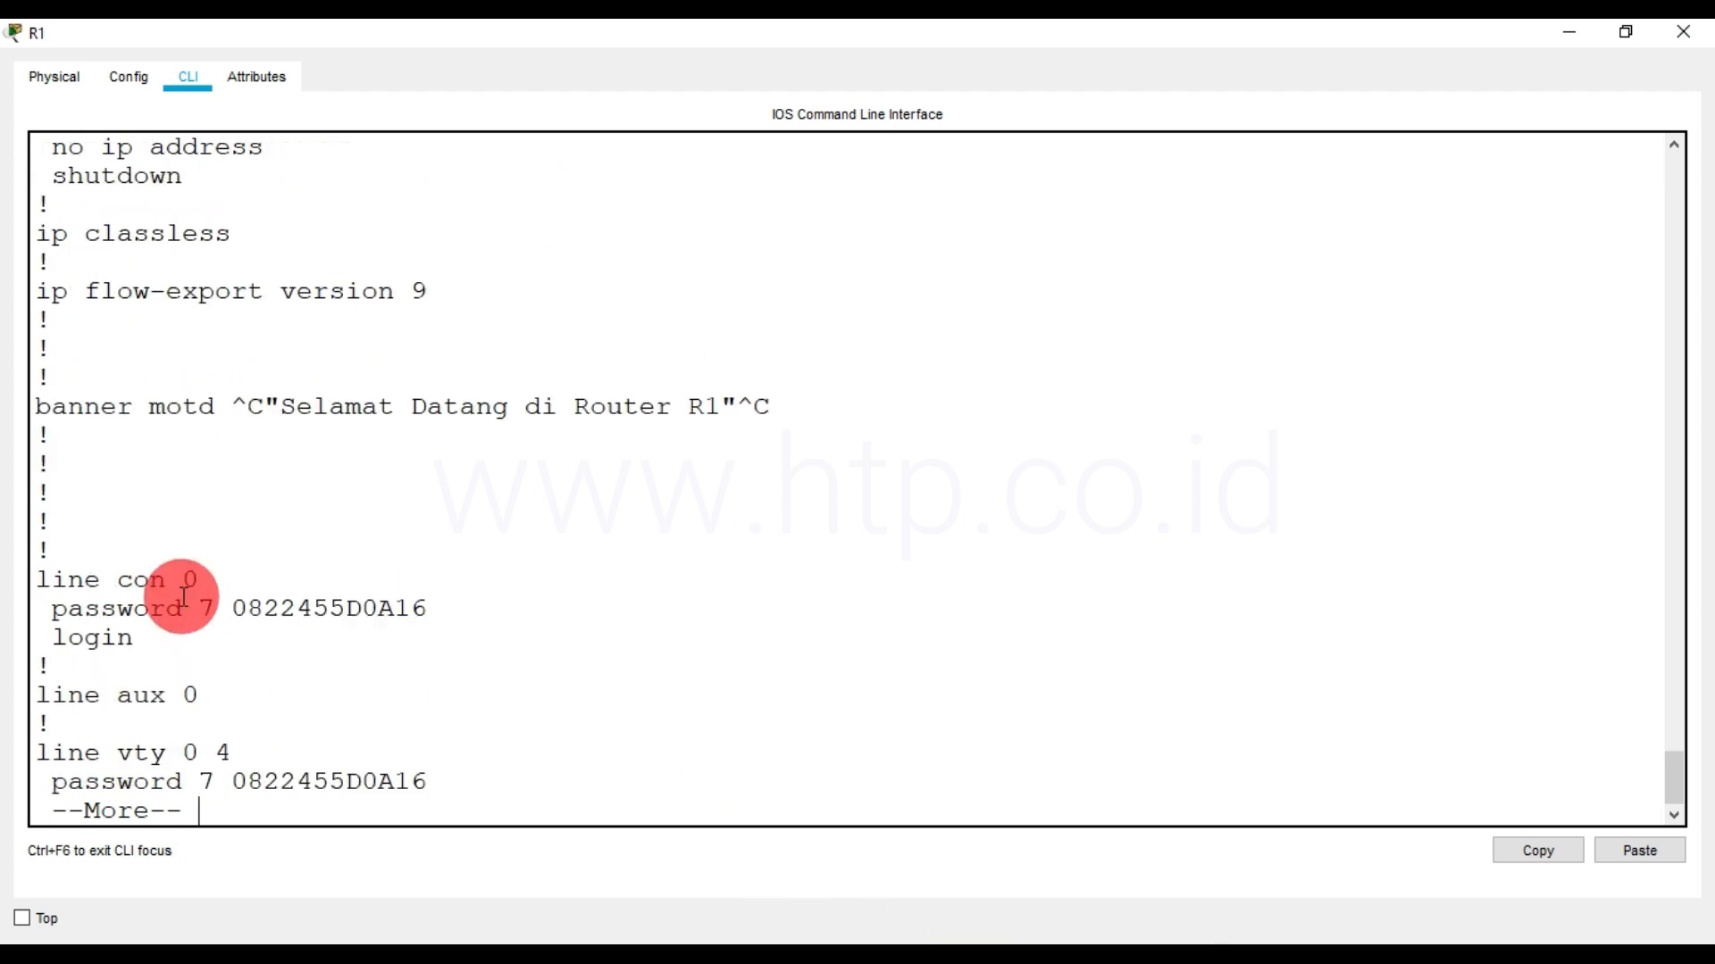
left_click_drag(232, 612, 498, 643)
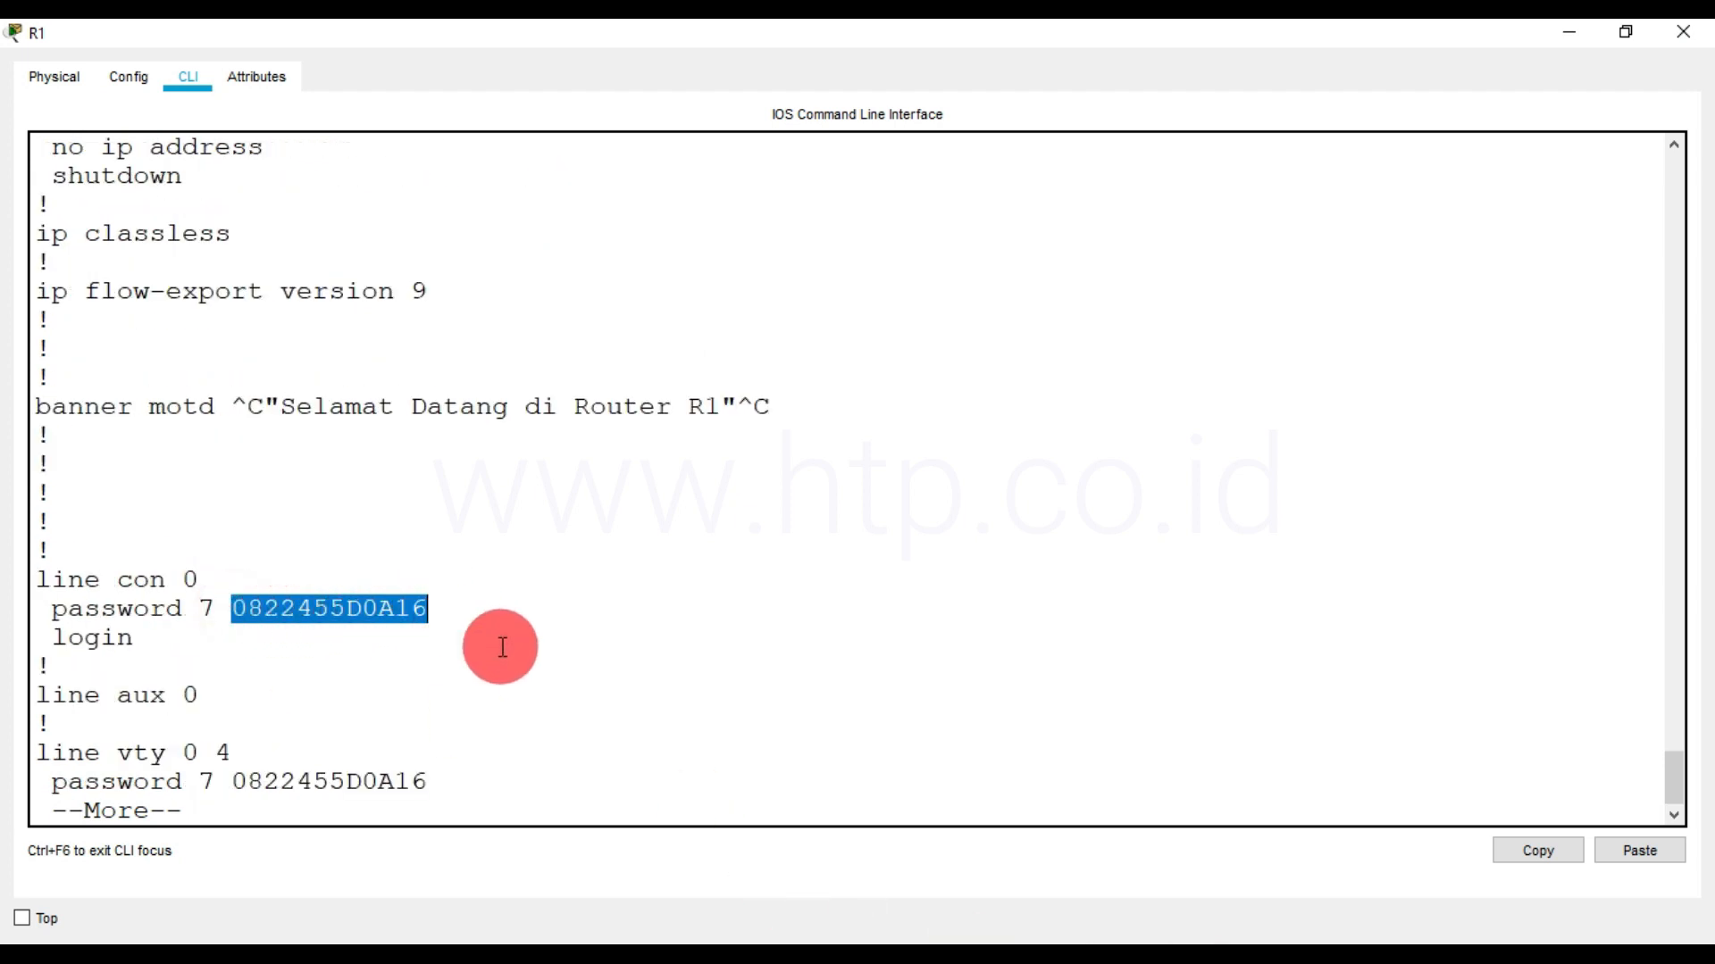
key("space")
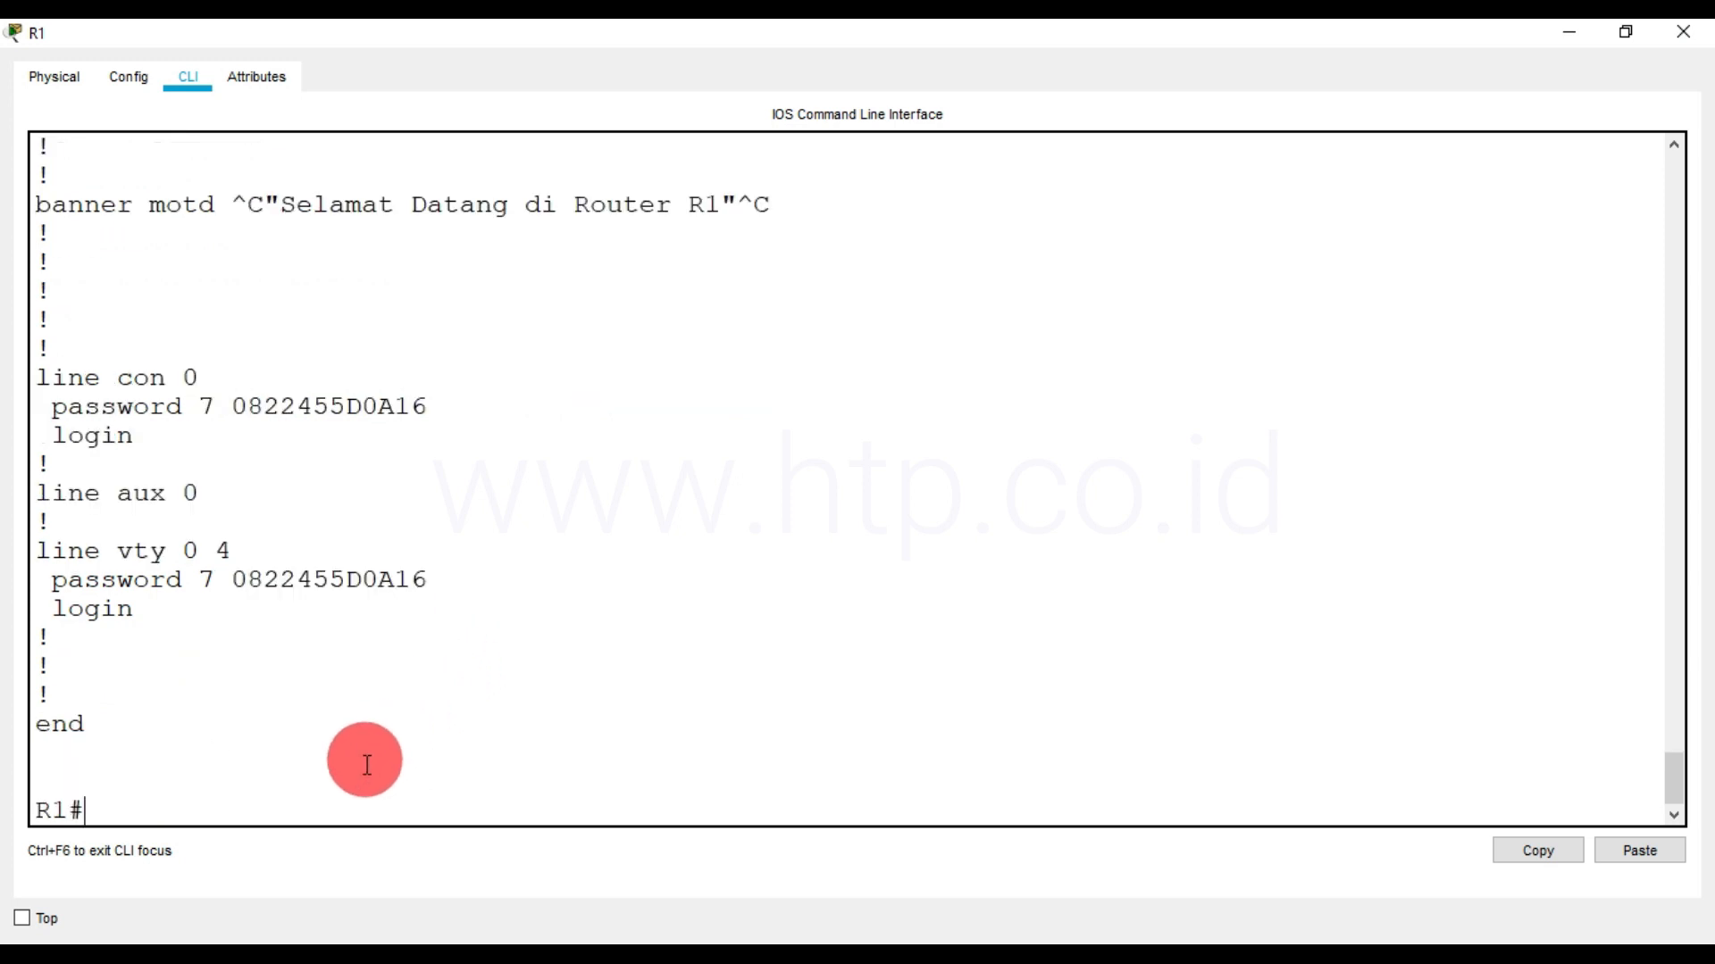
Exit R1's console session and start a new one to bring up the banner and password prompt
left_click(363, 793)
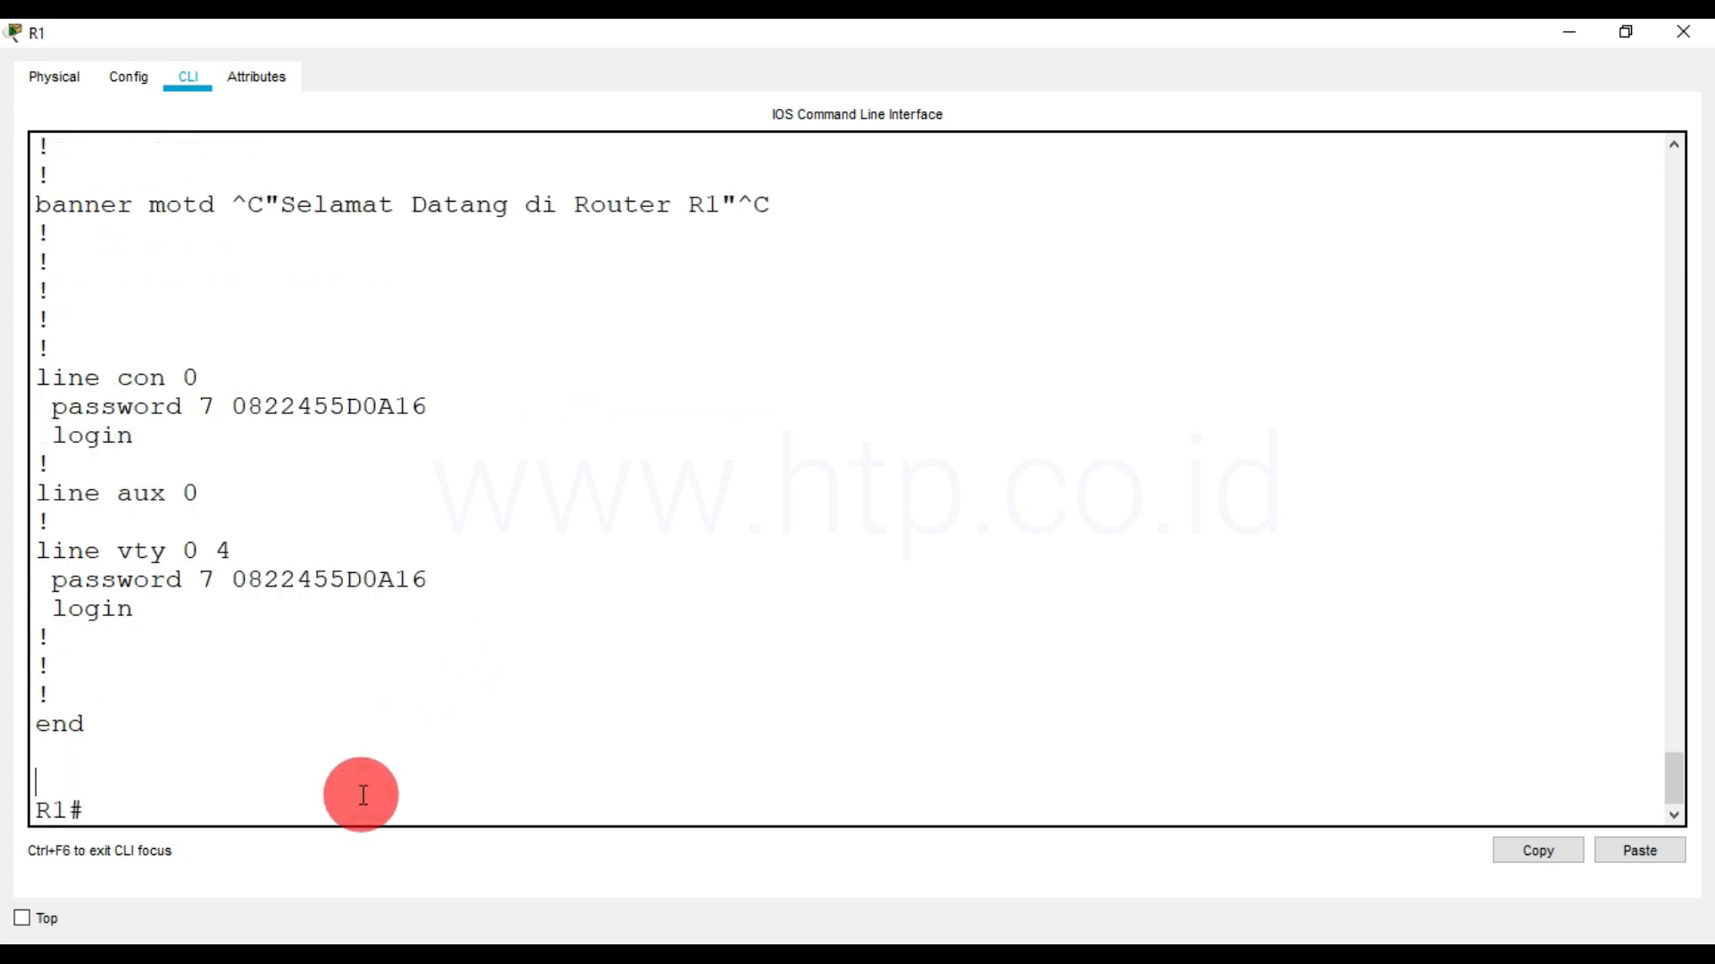
key("Return")
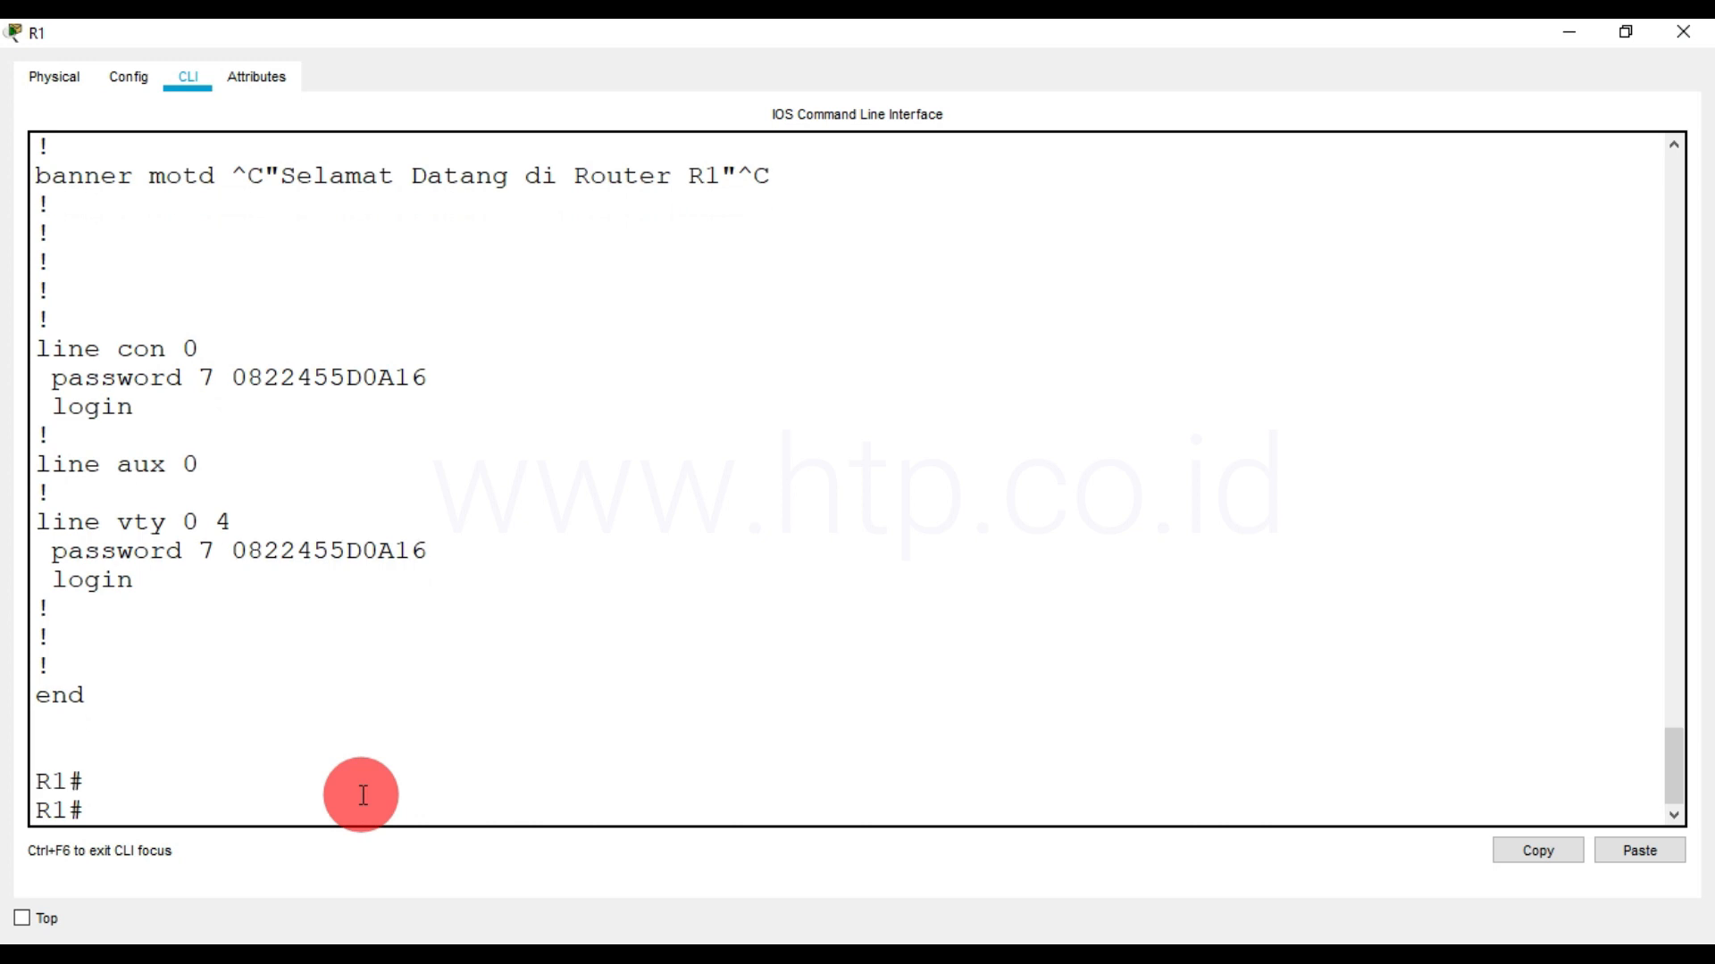
type("exit")
key("Return")
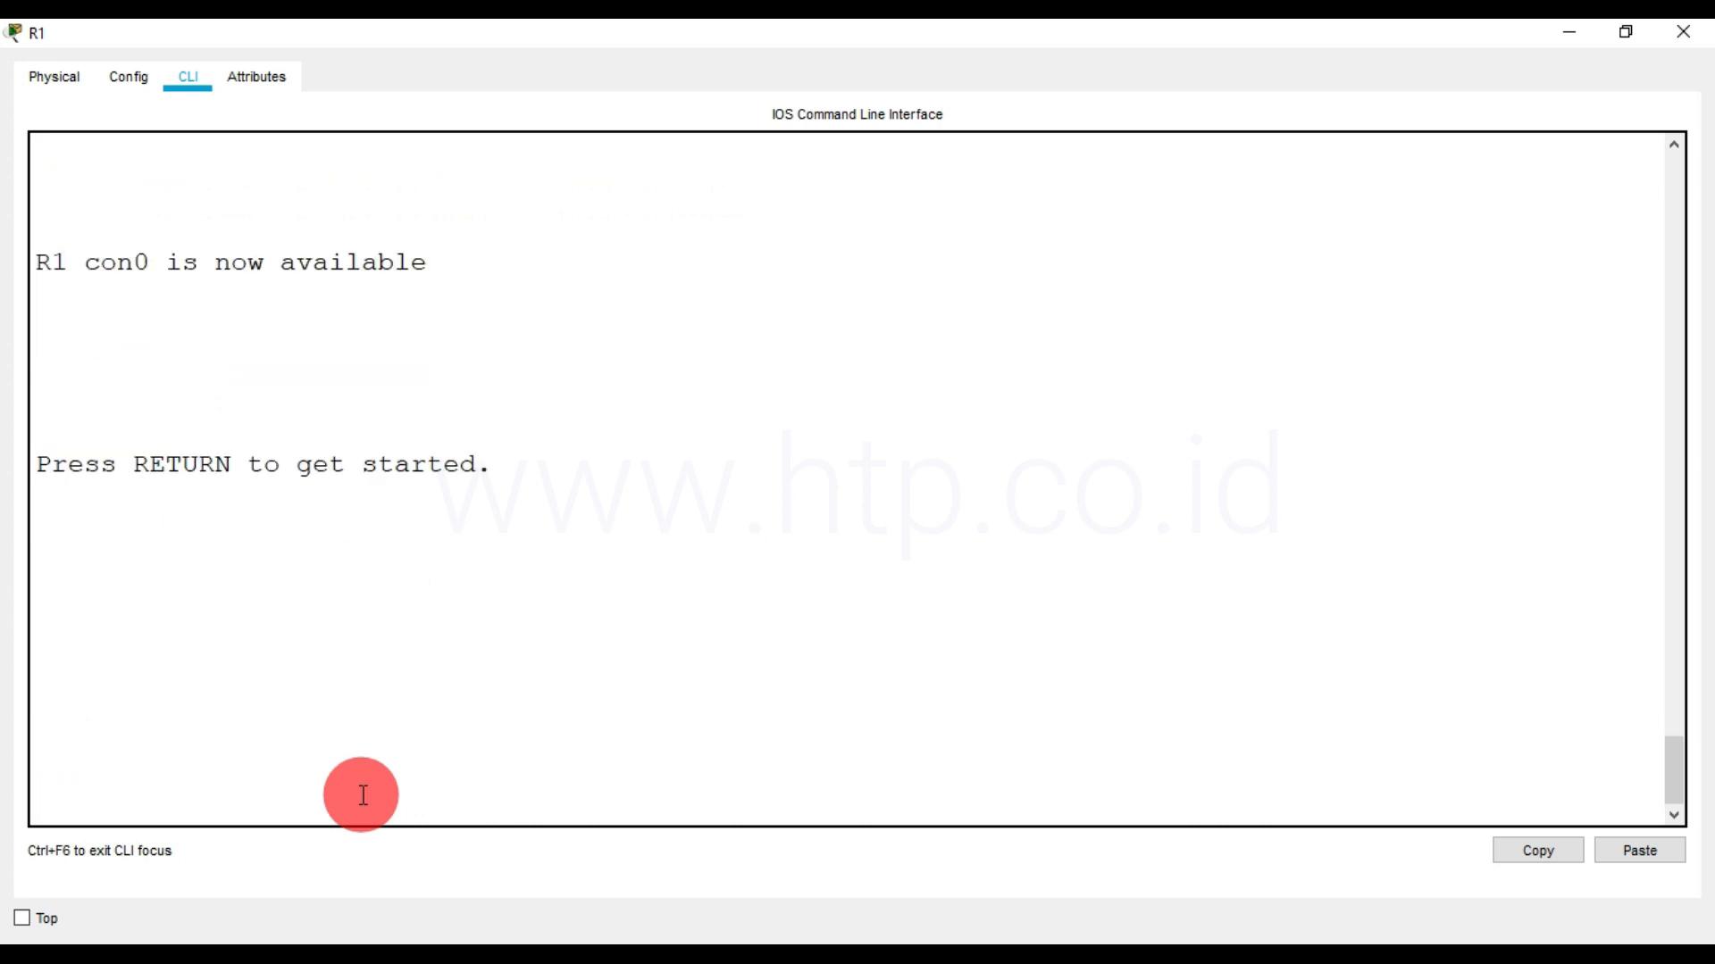
key("Return")
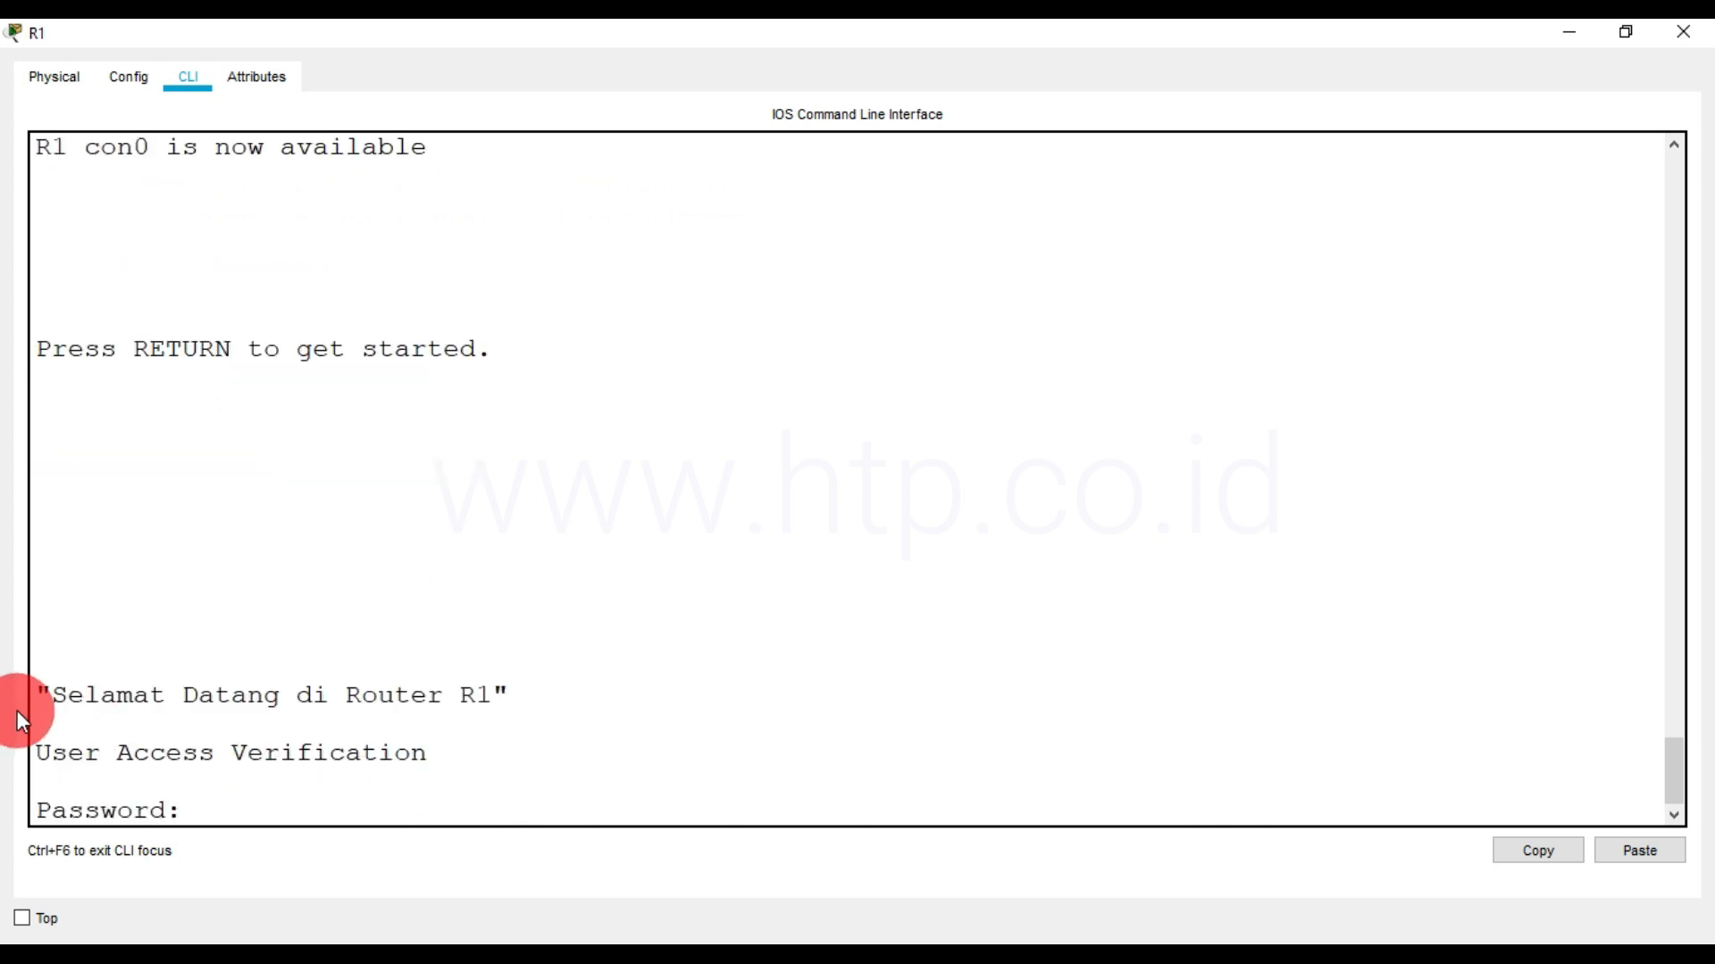
Log in to R1 with the console password and enter privileged mode using enable and the enable password
left_click_drag(39, 697, 533, 693)
left_click(287, 808)
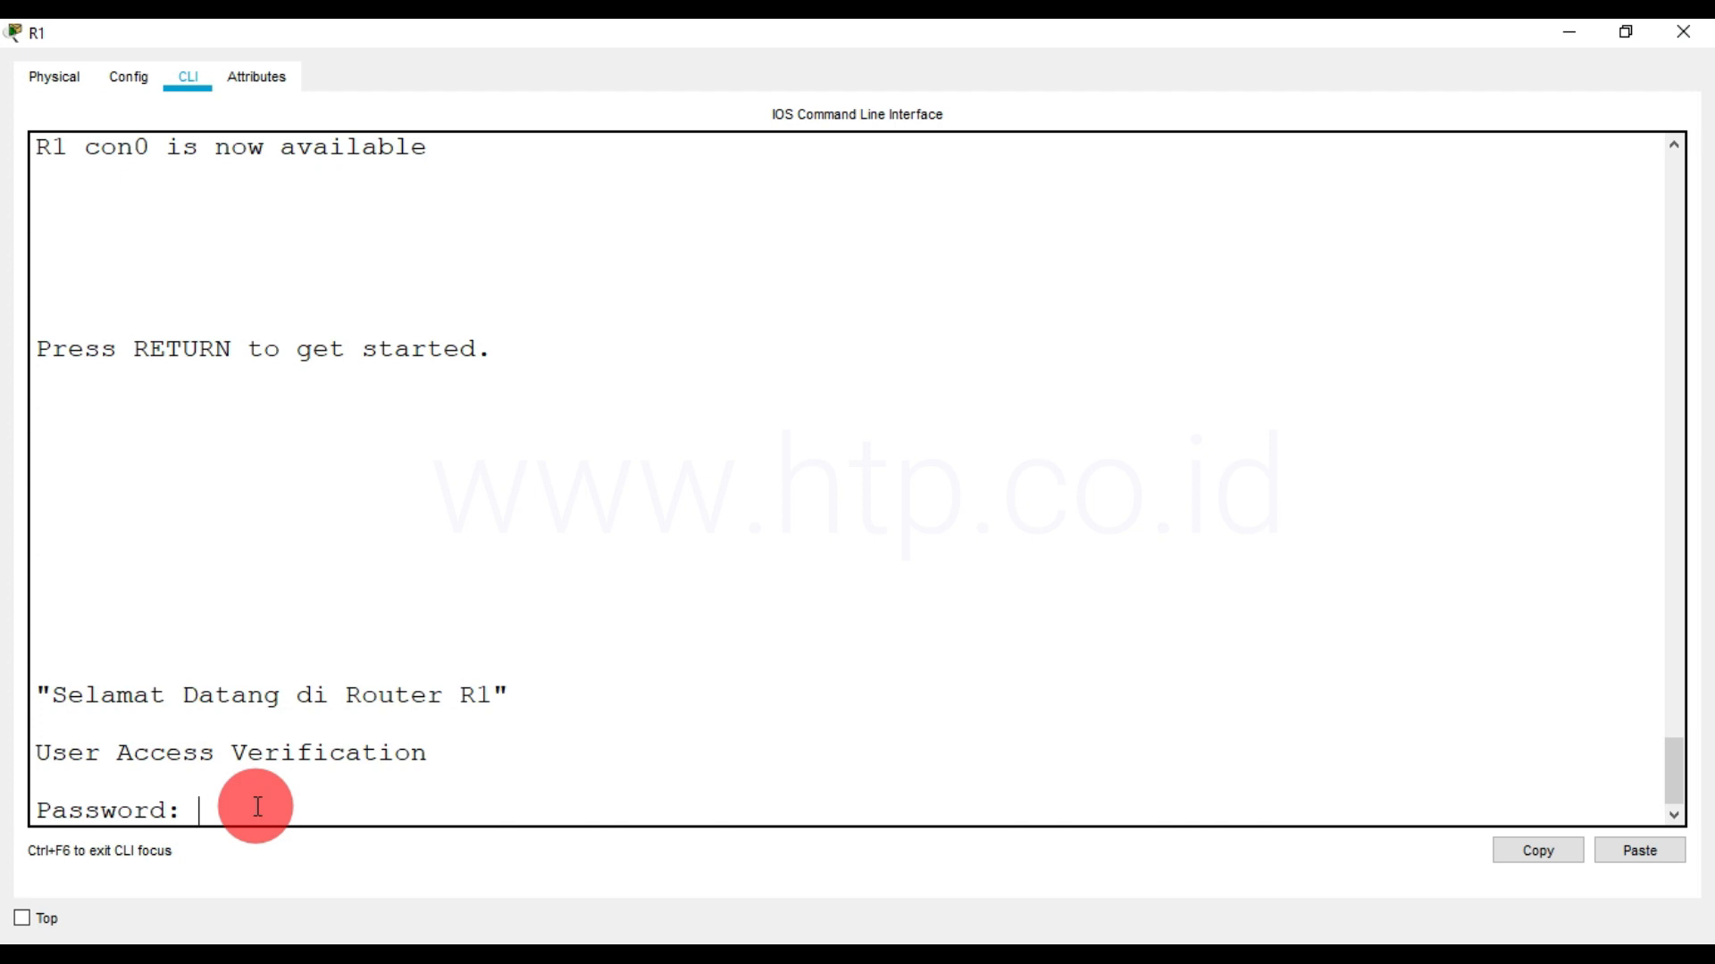
key("Return")
type("enable")
key("Return")
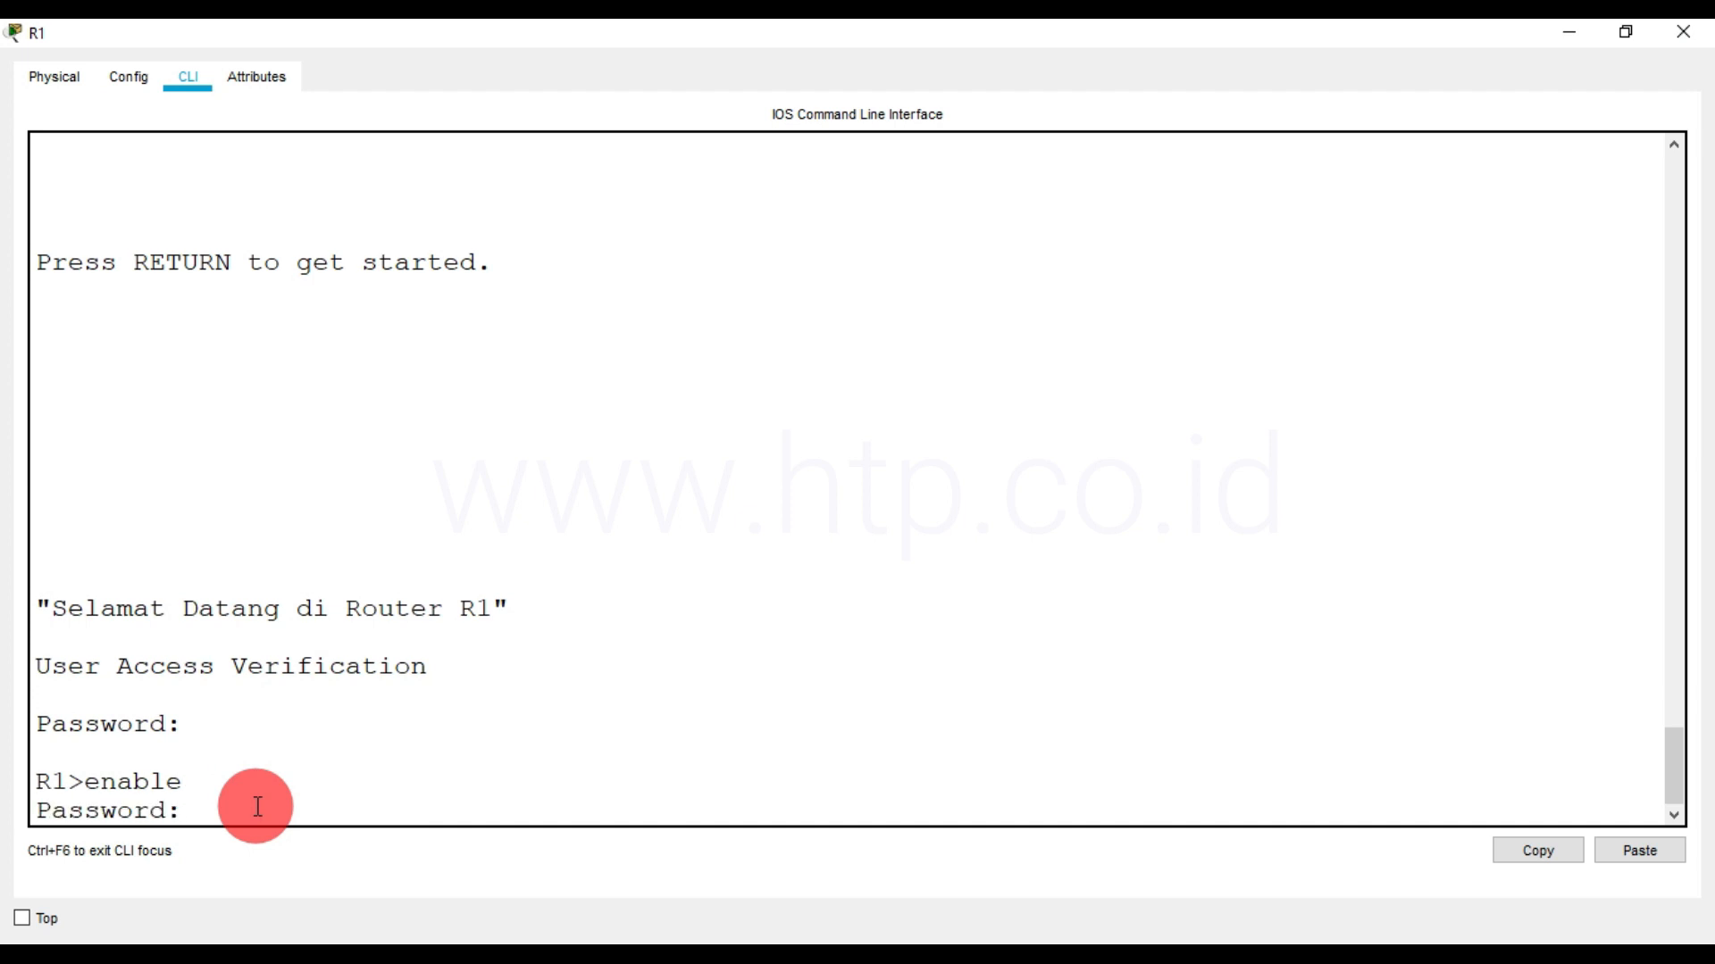
mouse_move(395, 957)
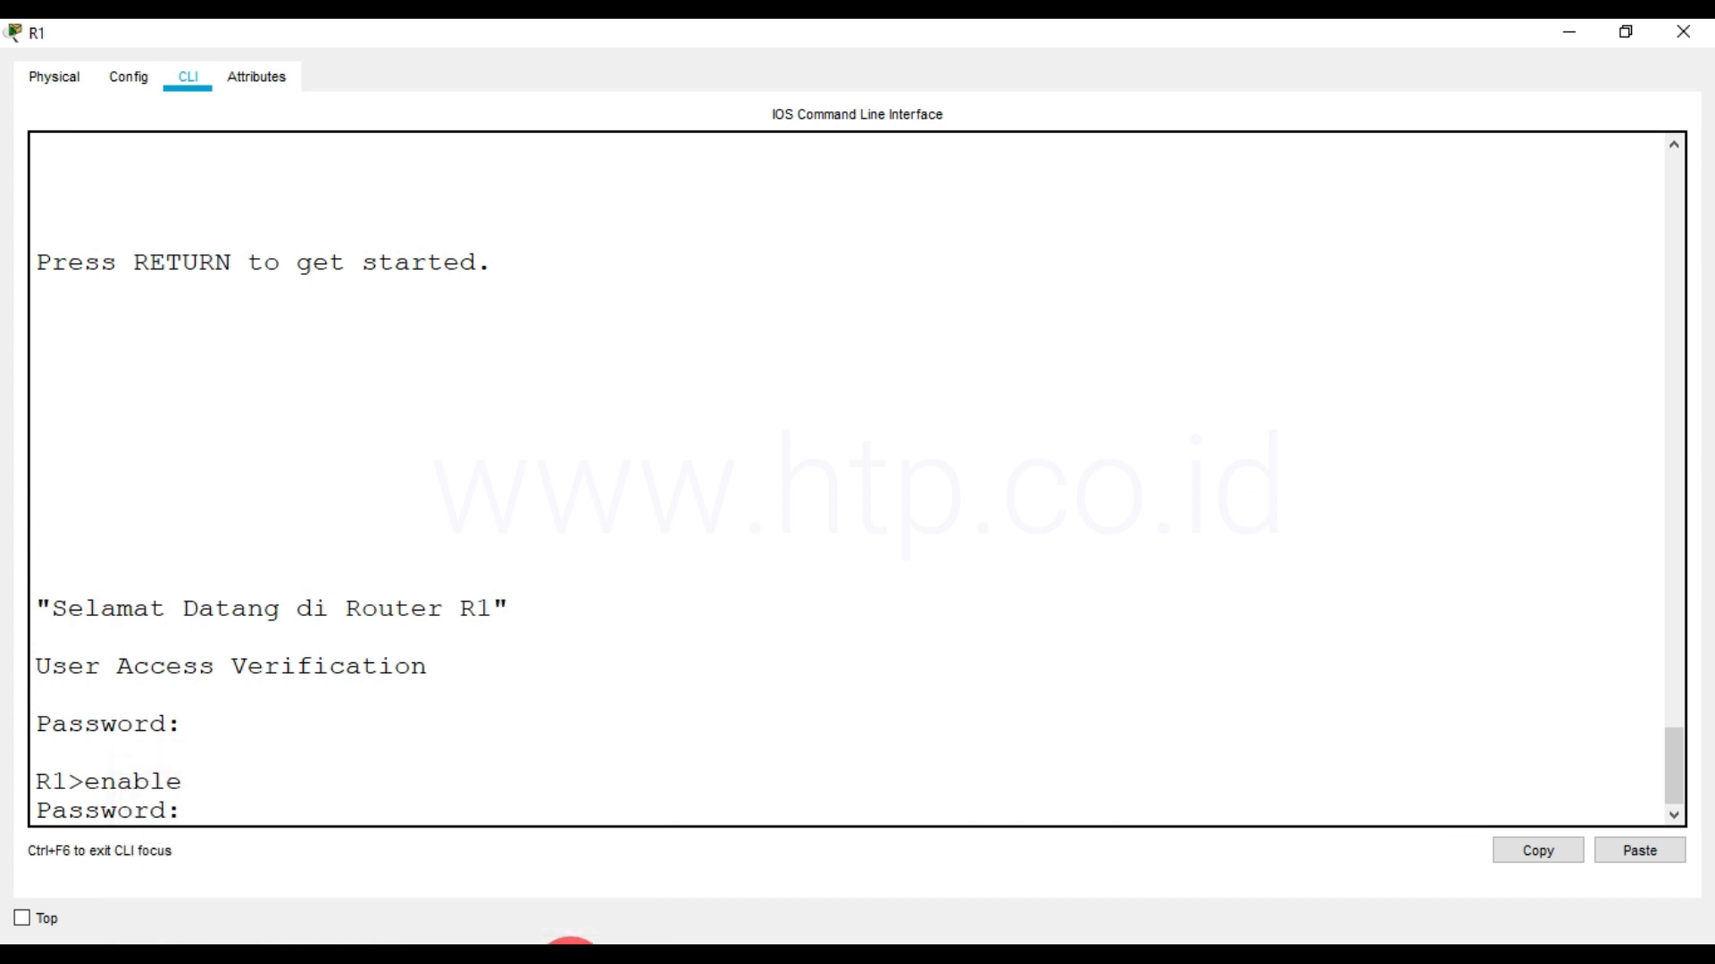
key("Return")
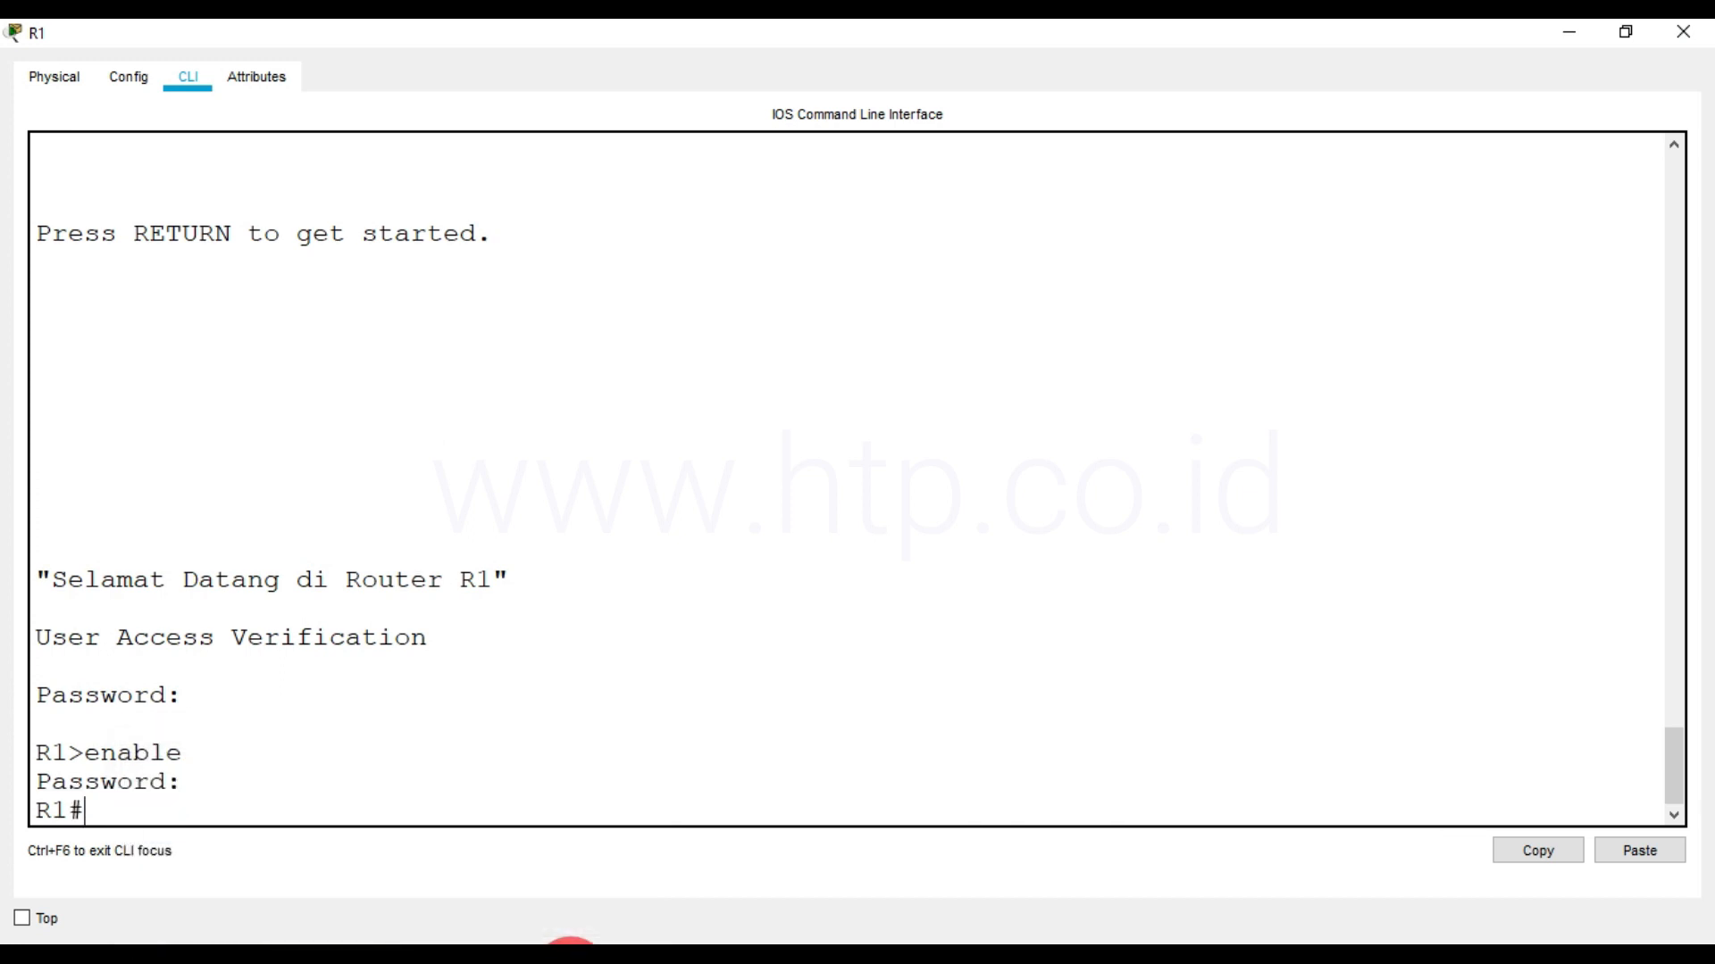
key("Return")
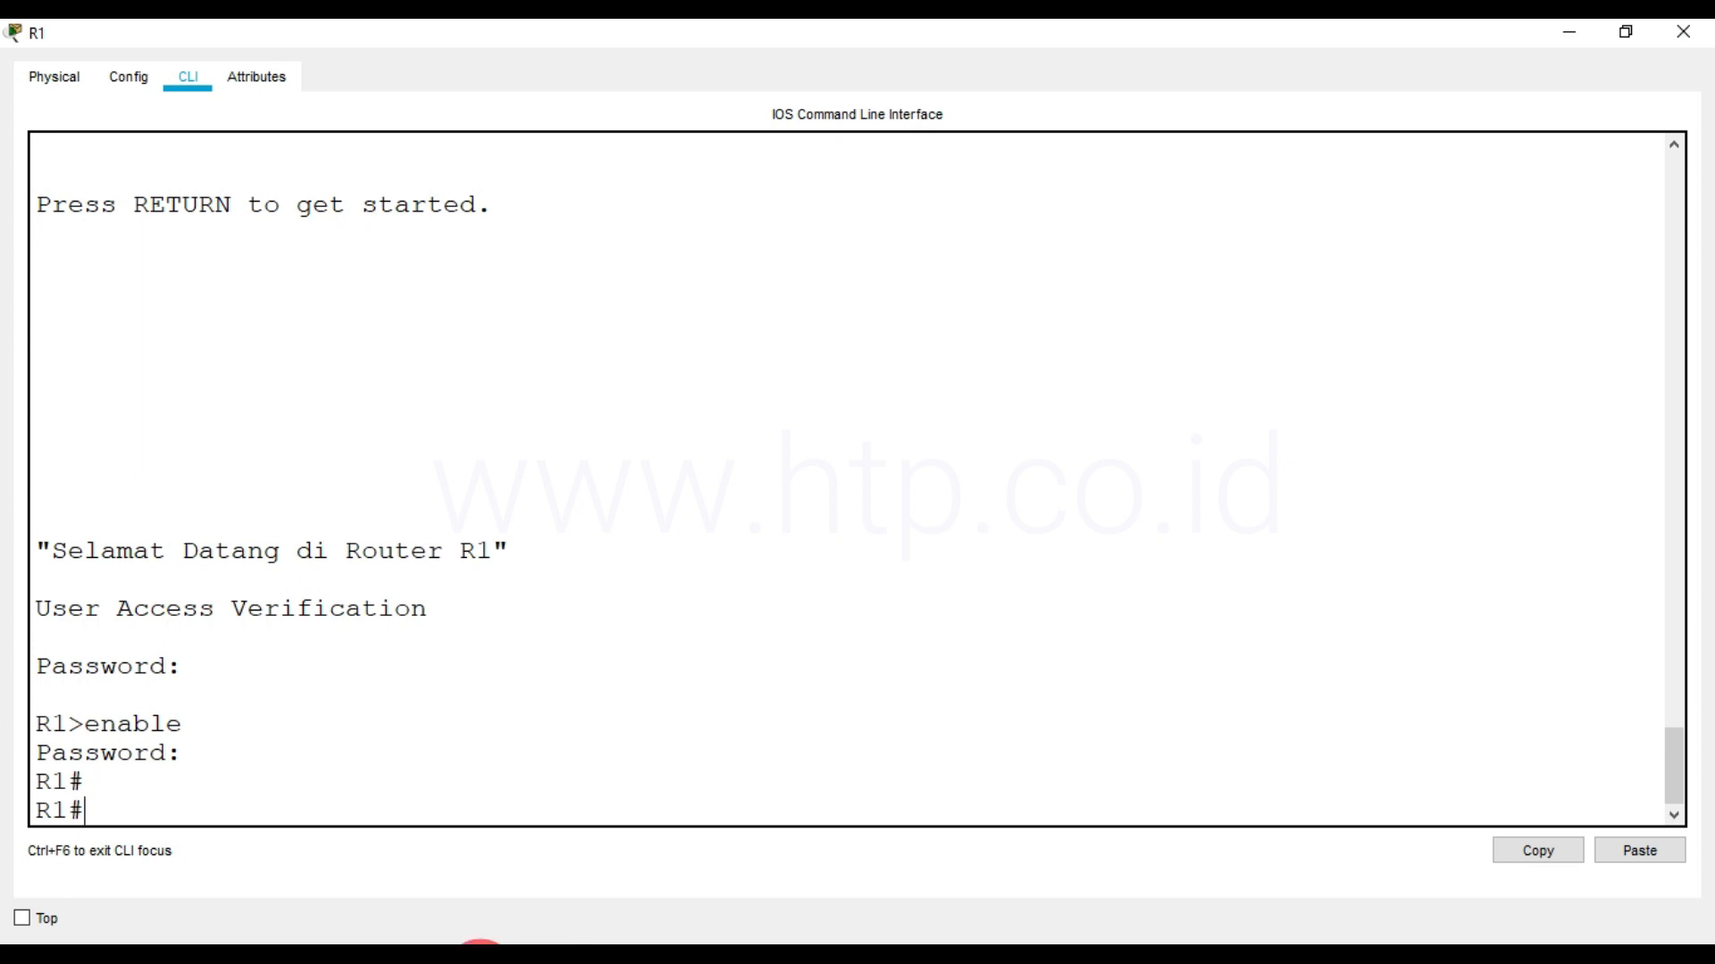
Return from R1's console to the topology and open router R2's command-line interface
left_click(279, 899)
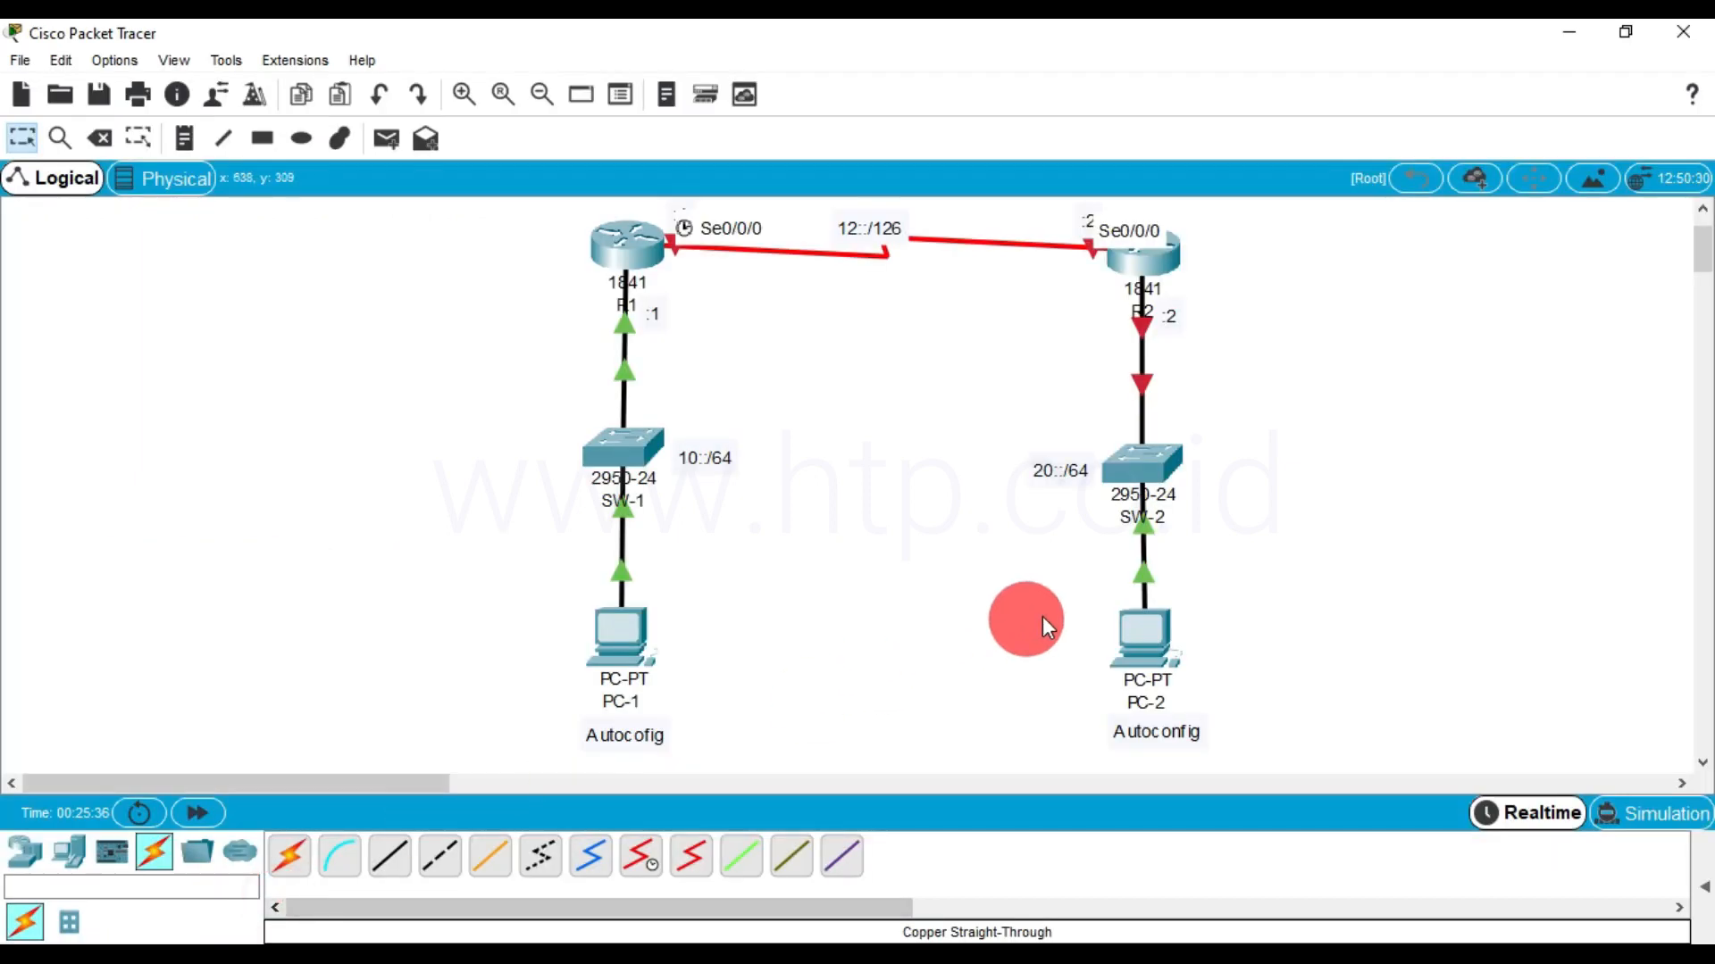
left_click(1150, 268)
left_click(1122, 142)
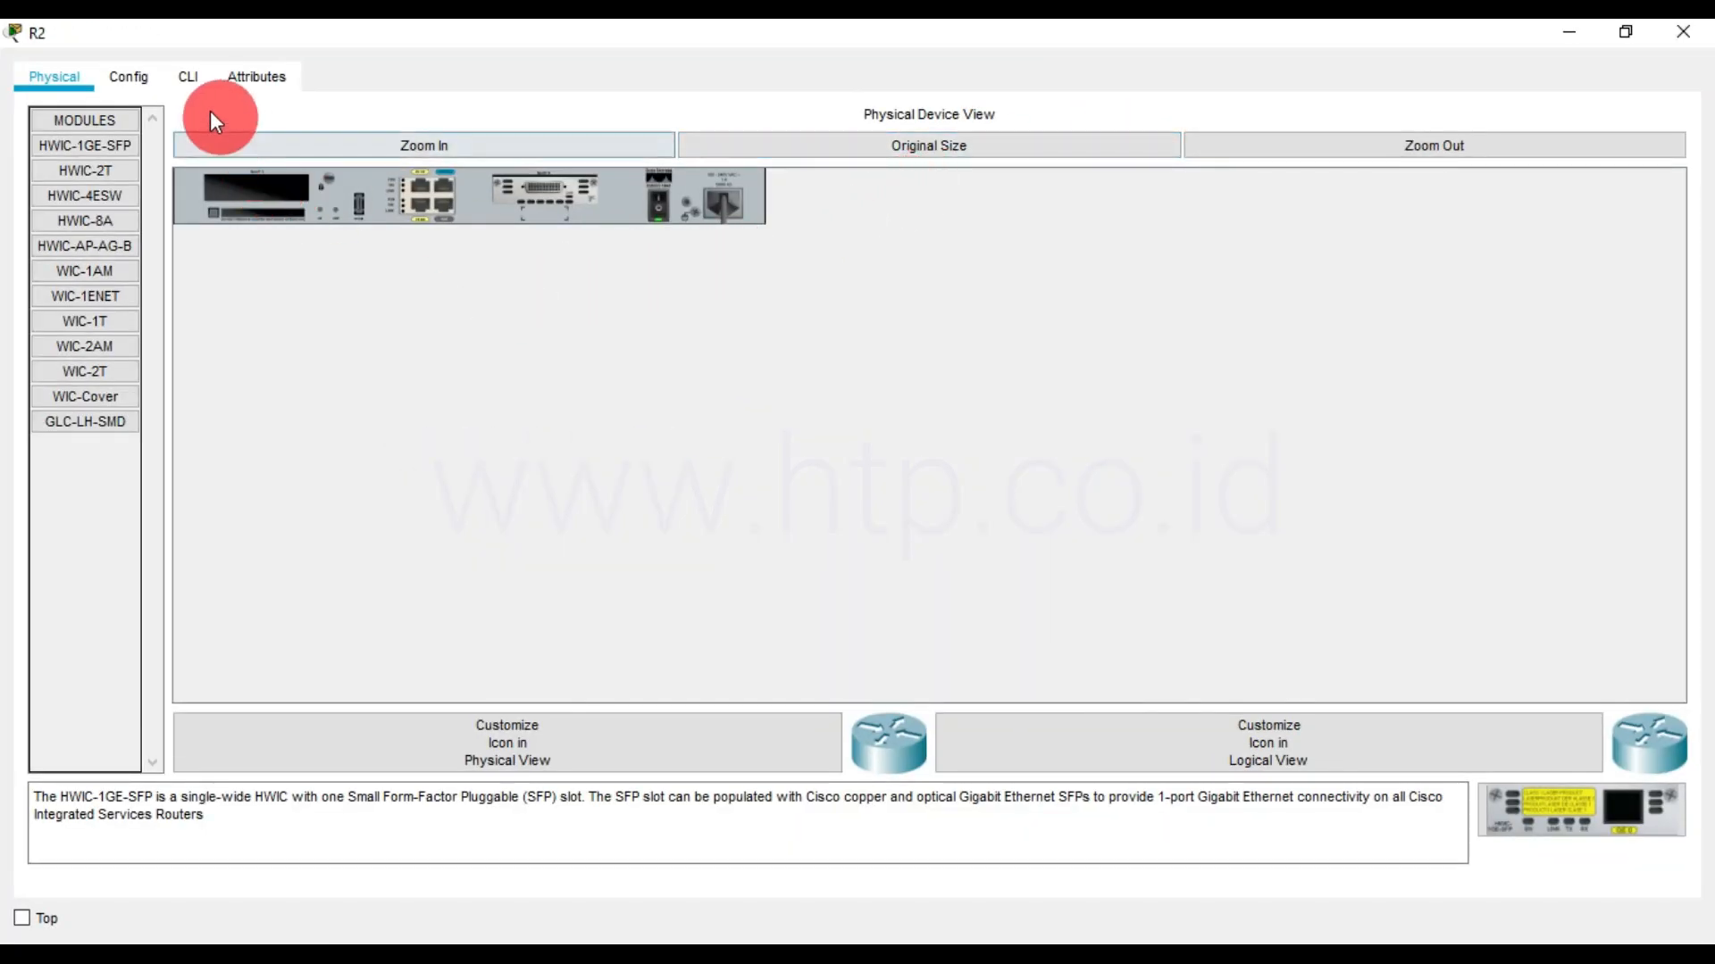
left_click(191, 75)
left_click(1163, 584)
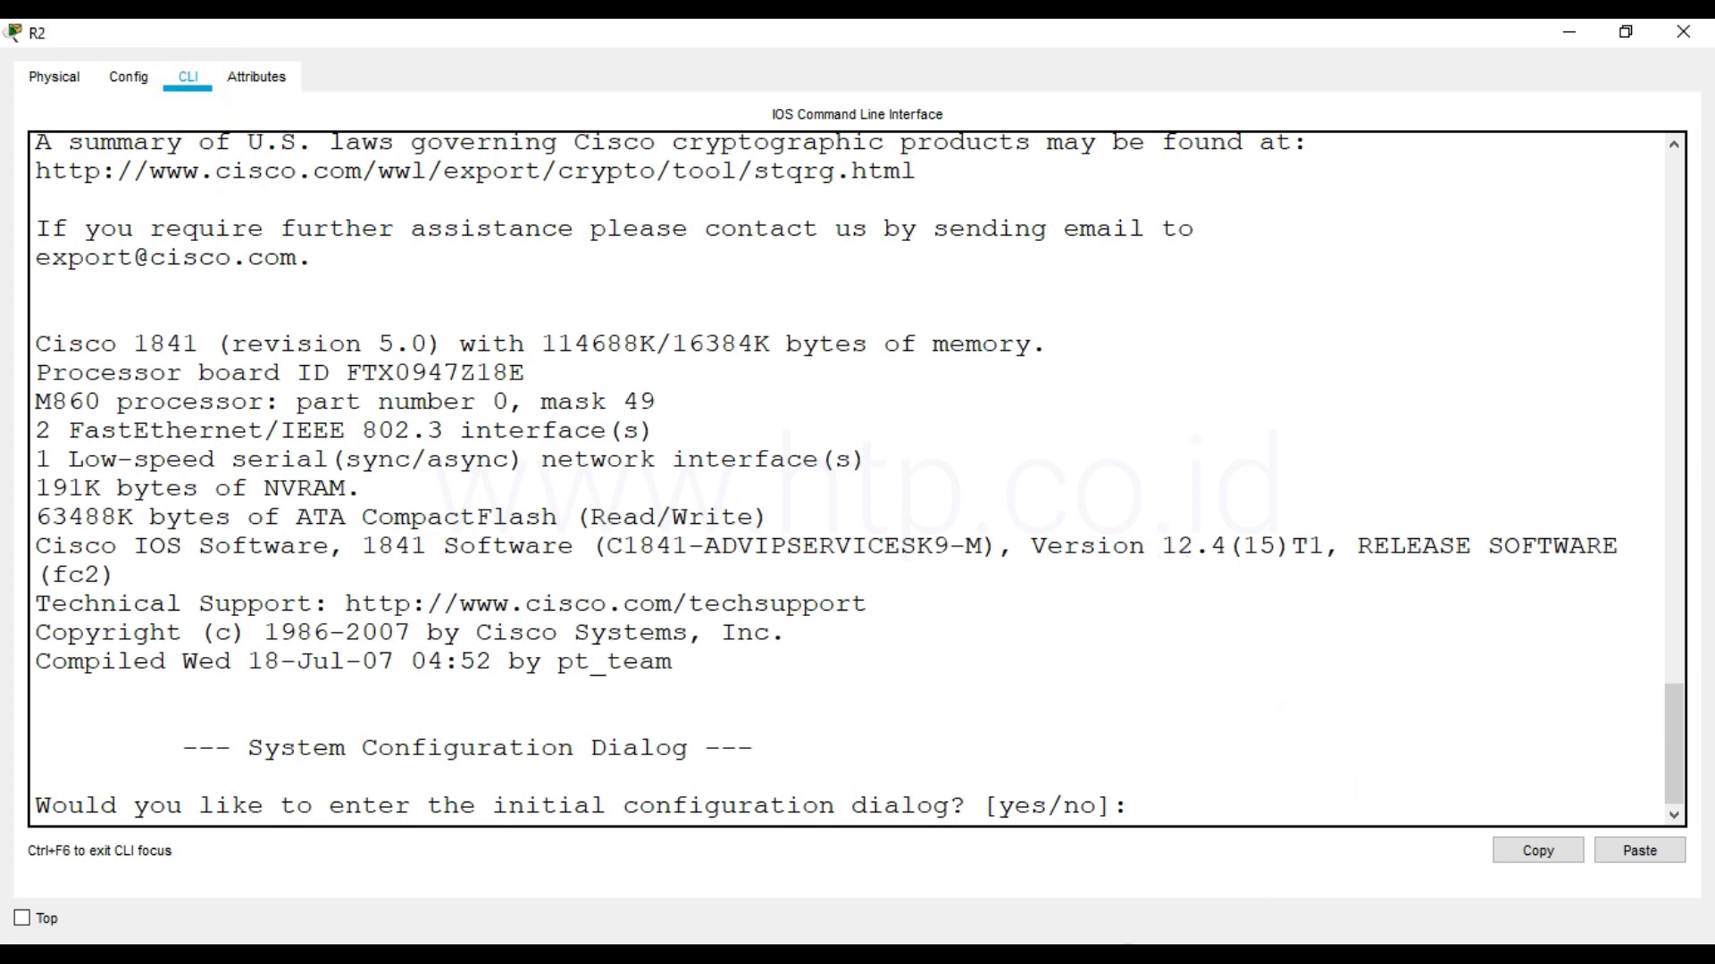
Answer no to R2's initial configuration dialog, start the console session and enter privileged mode with enable
type("no")
key("Return")
key("Return")
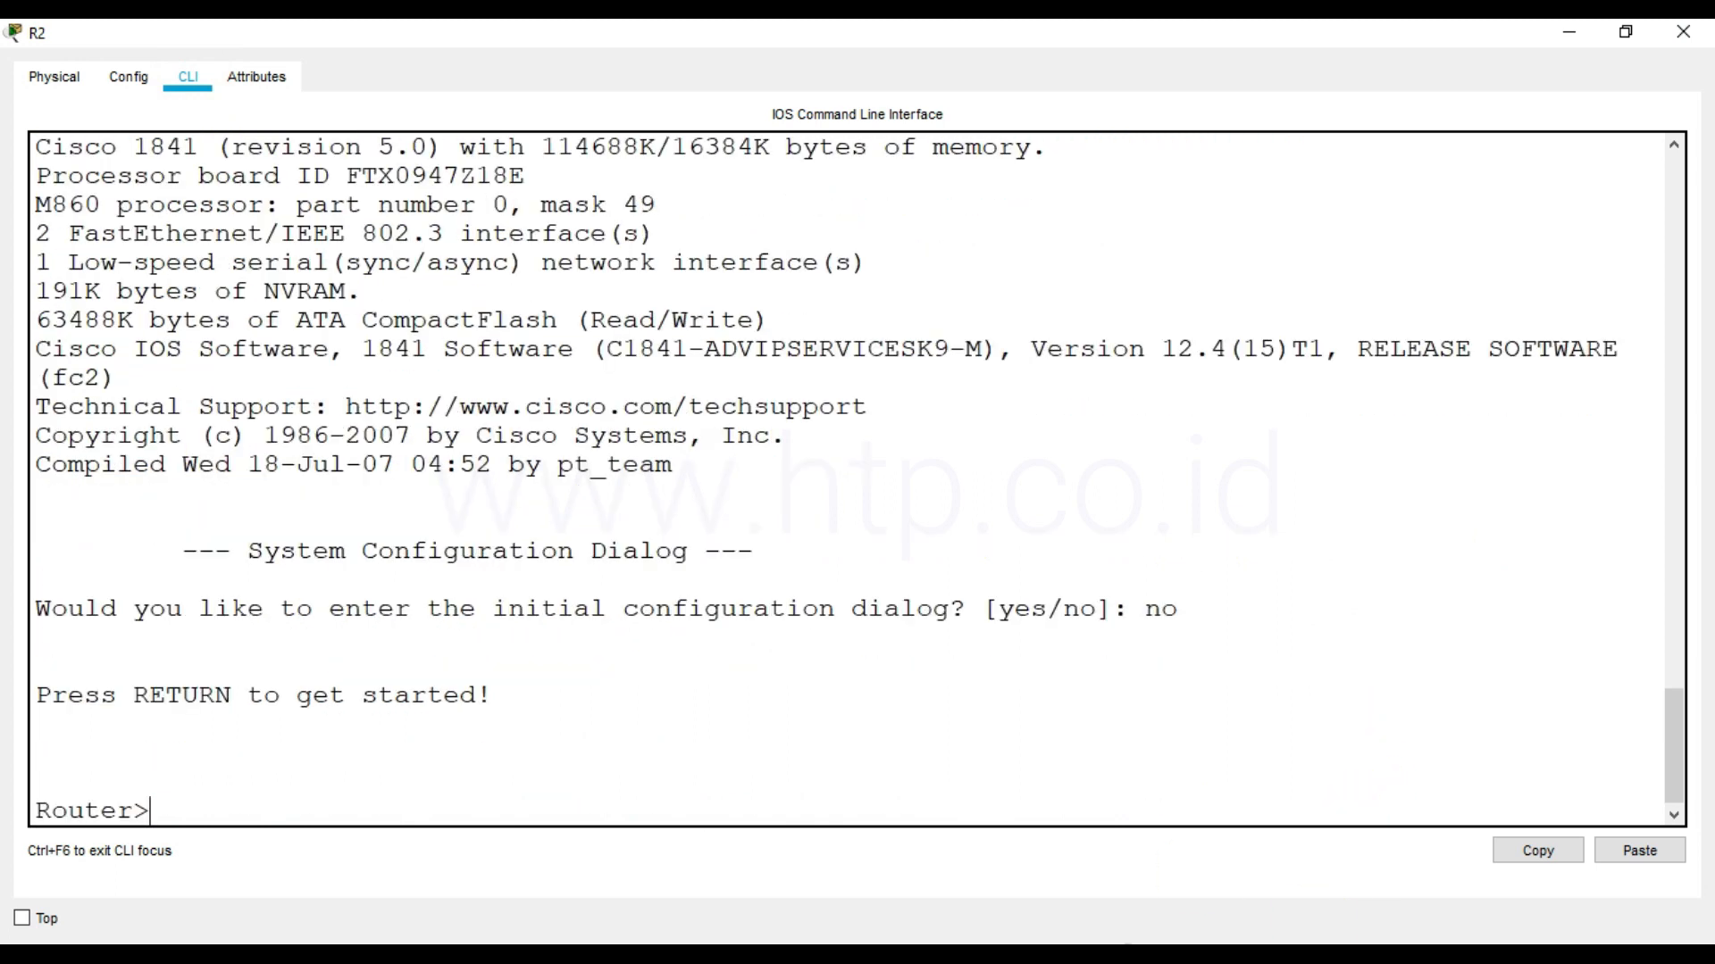
type("enable")
key("Return")
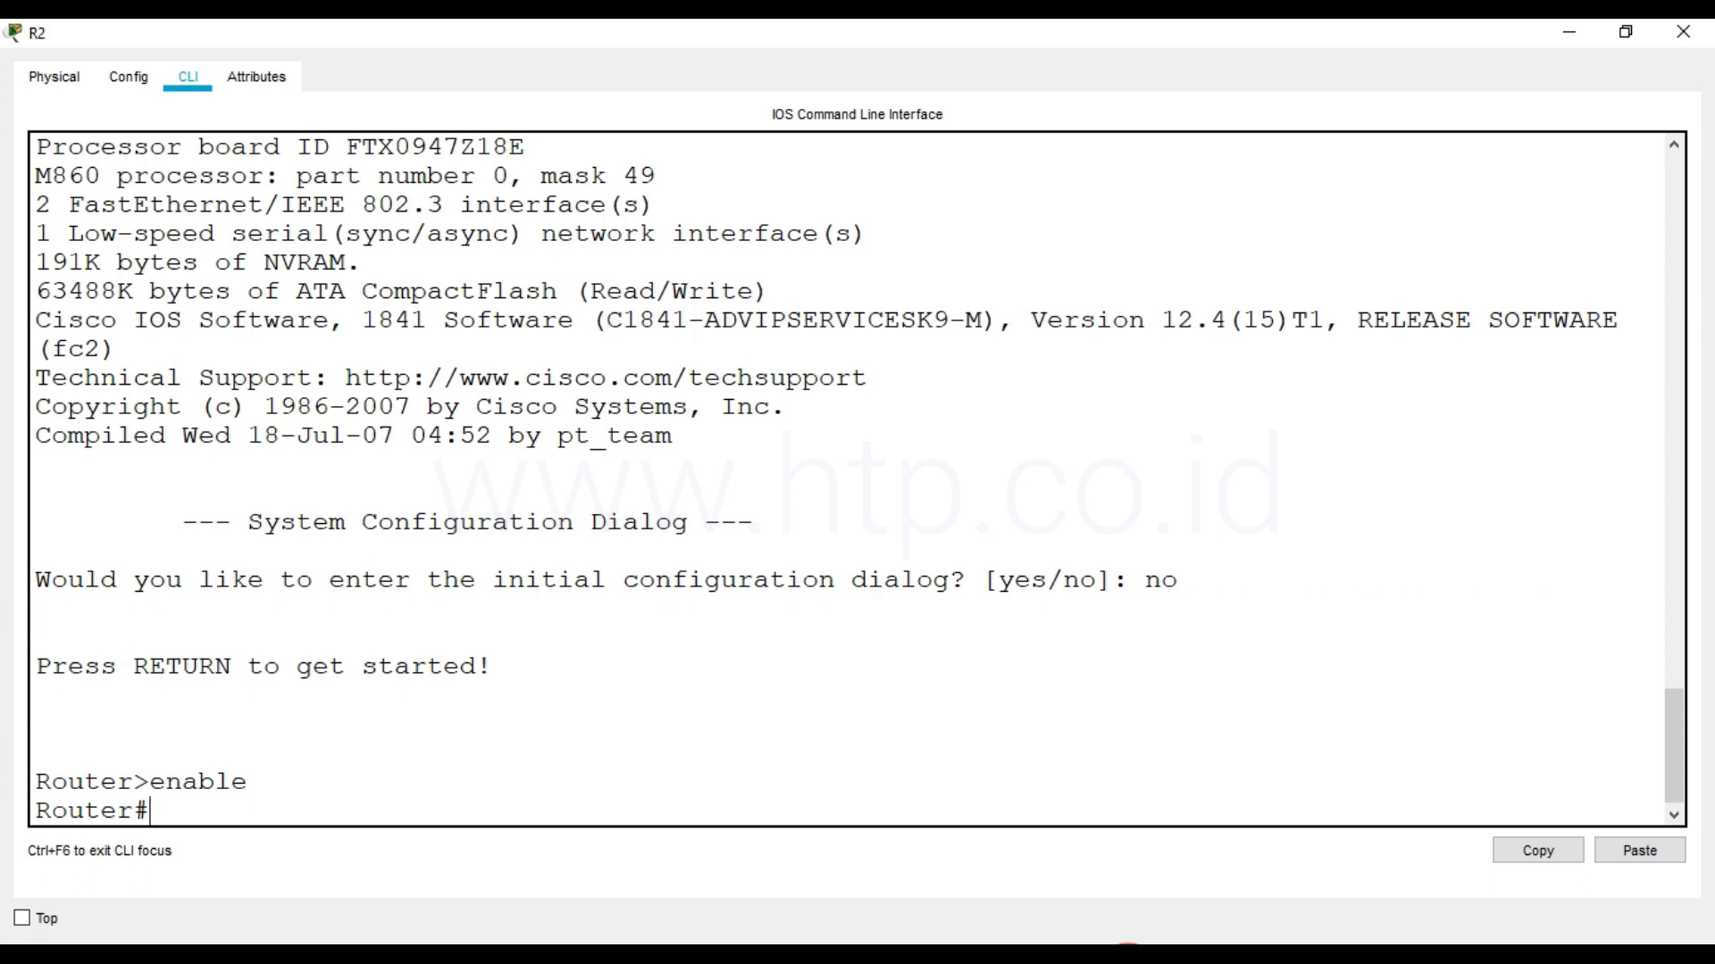
Set router R2's clock to 15:49:00 on 06 Jun 2020 with the clock set command
type("clock set 15:")
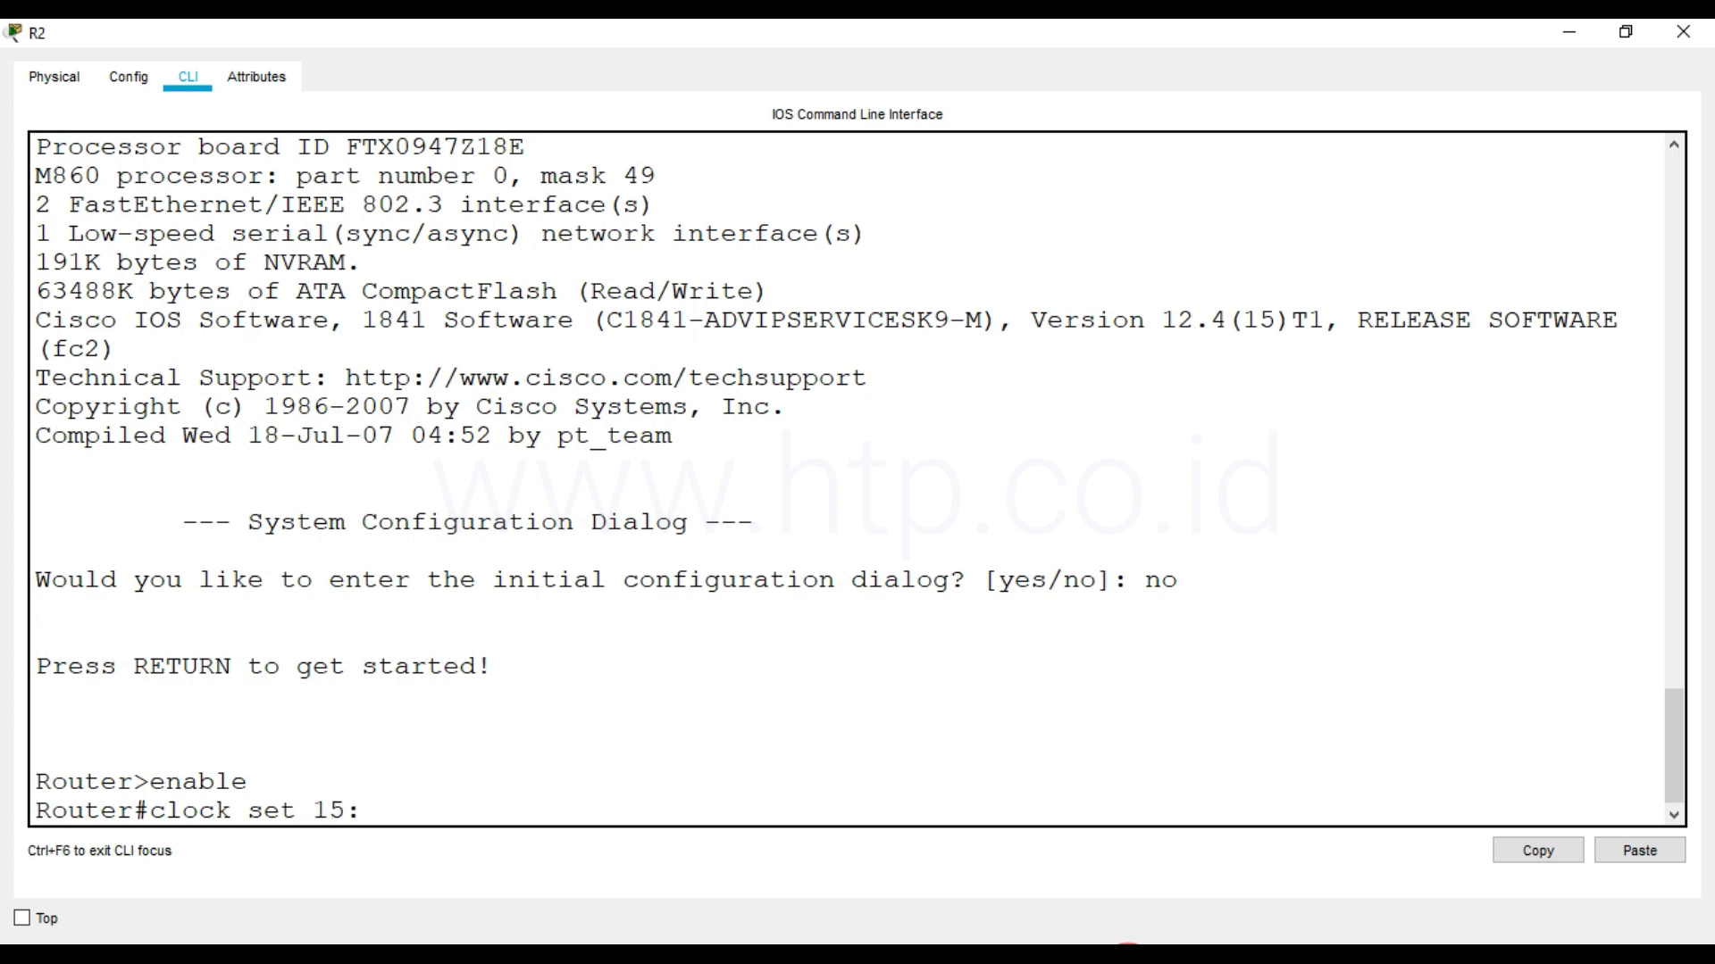
type("49:00 06 Jun 2020")
key("Return")
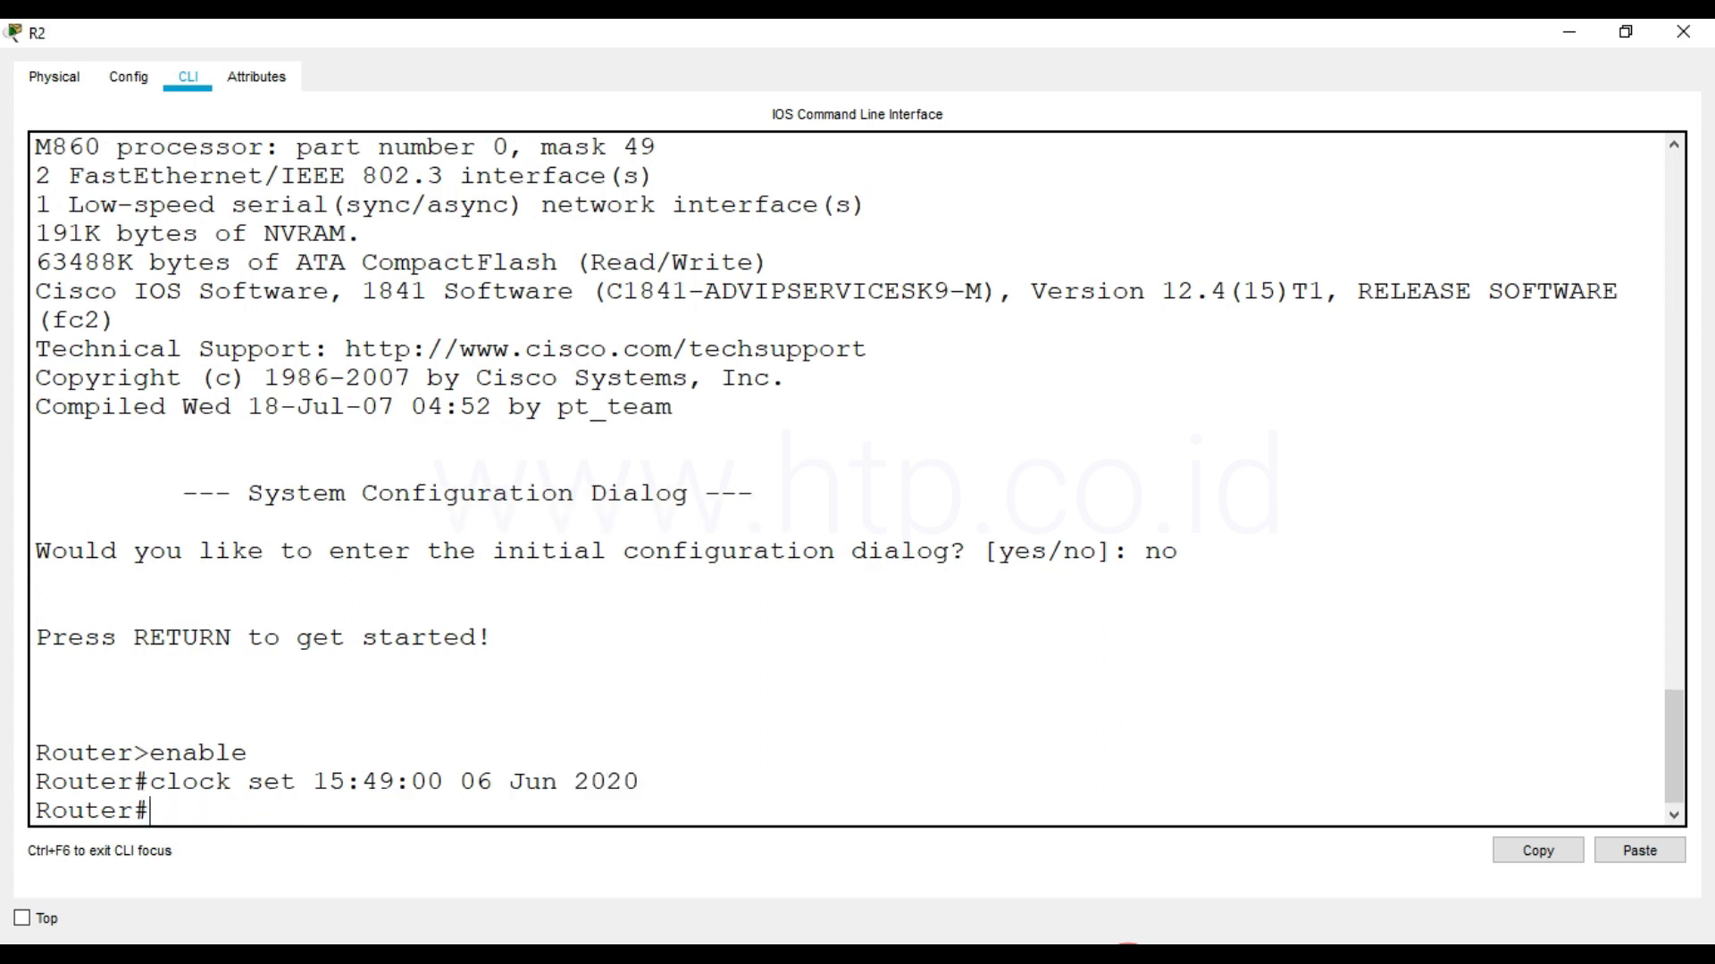
Display R2's clock with show clock to check the date and time
type("n")
key("BackSpace")
type("show clock")
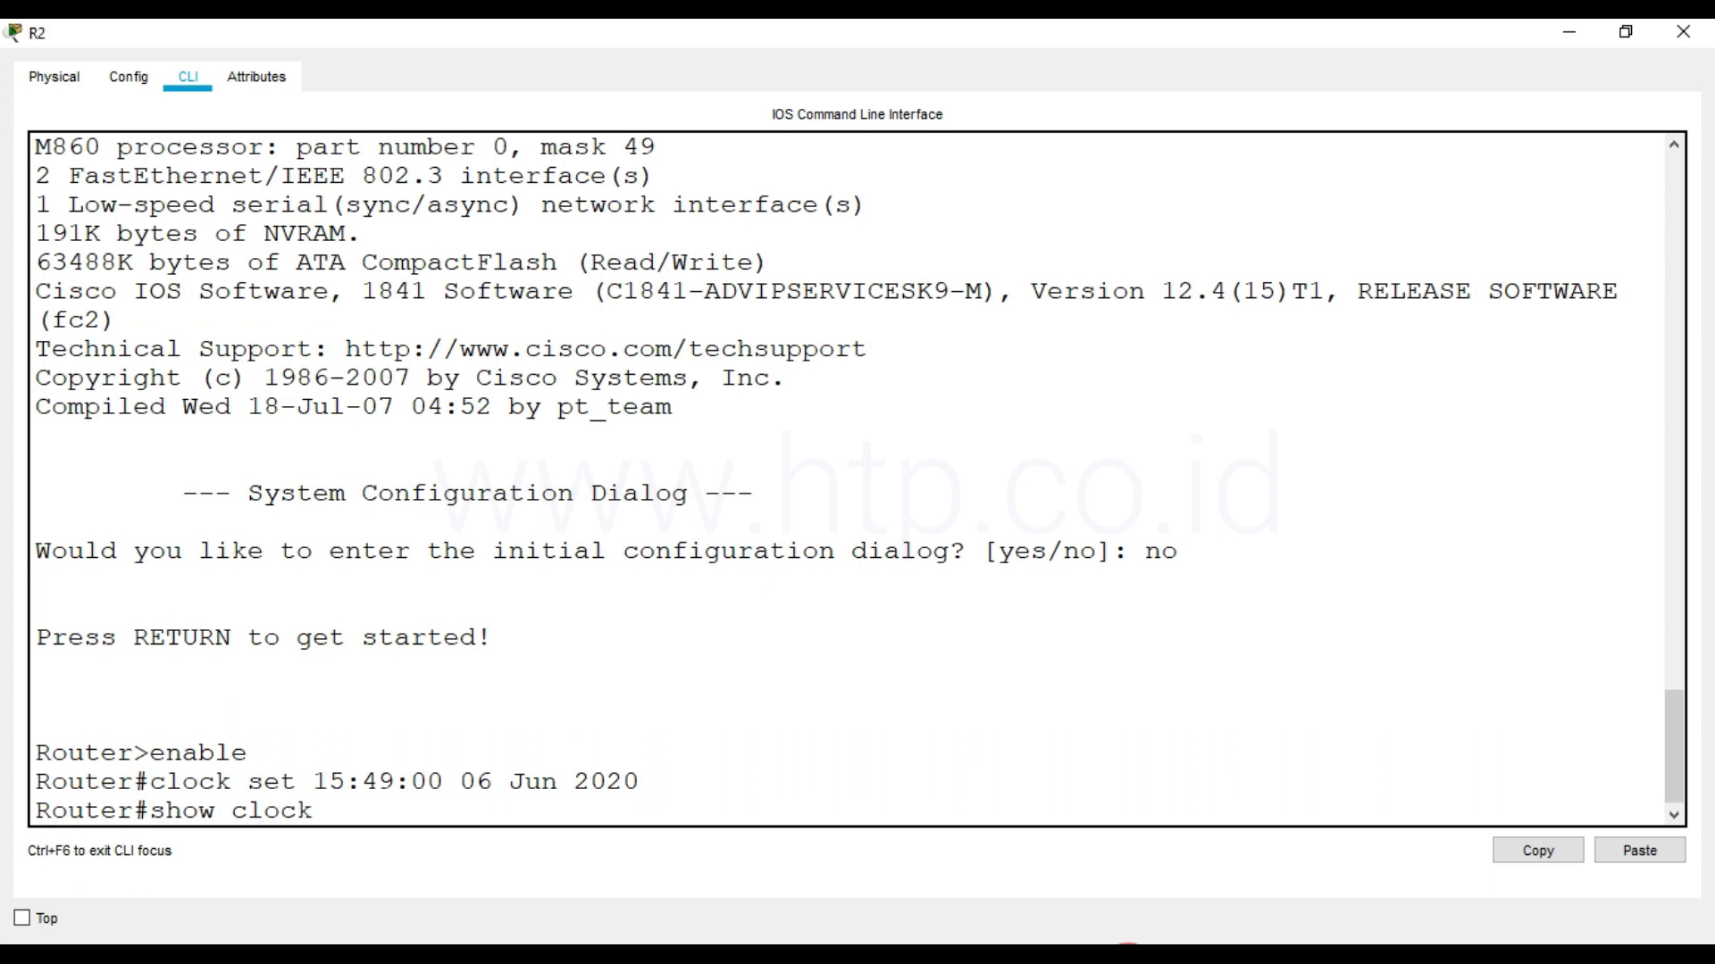
key("Return")
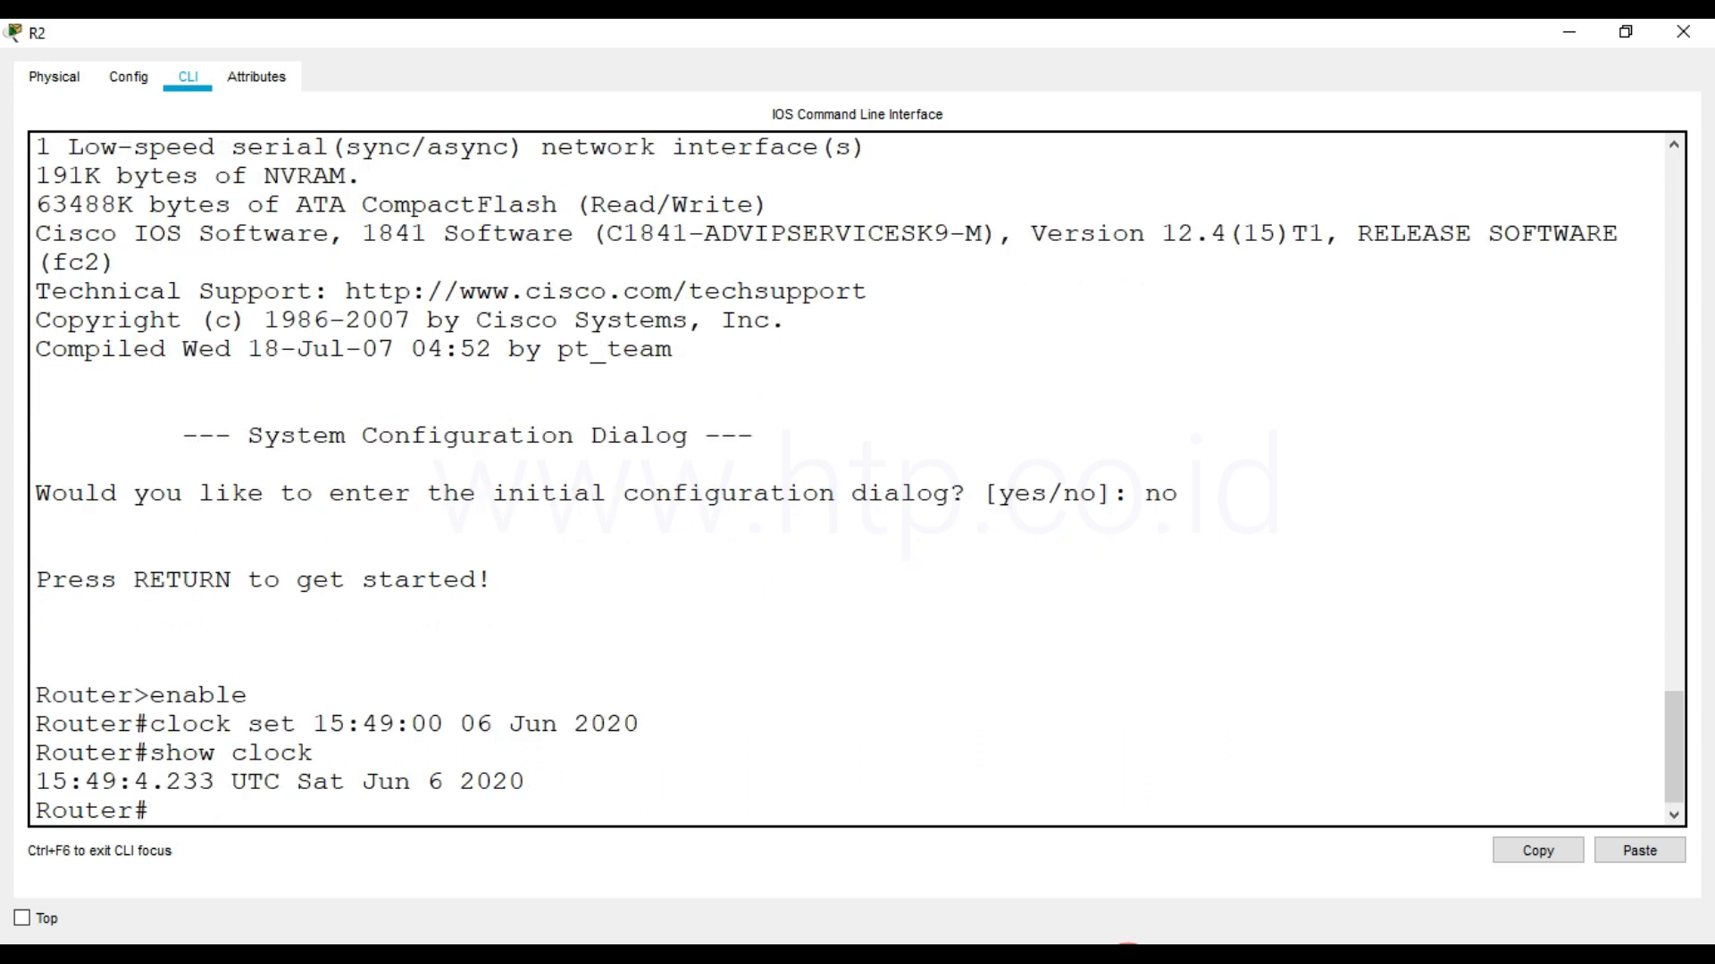
Enter global configuration mode with config t and set the router's hostname to R2
type("config t")
key("Return")
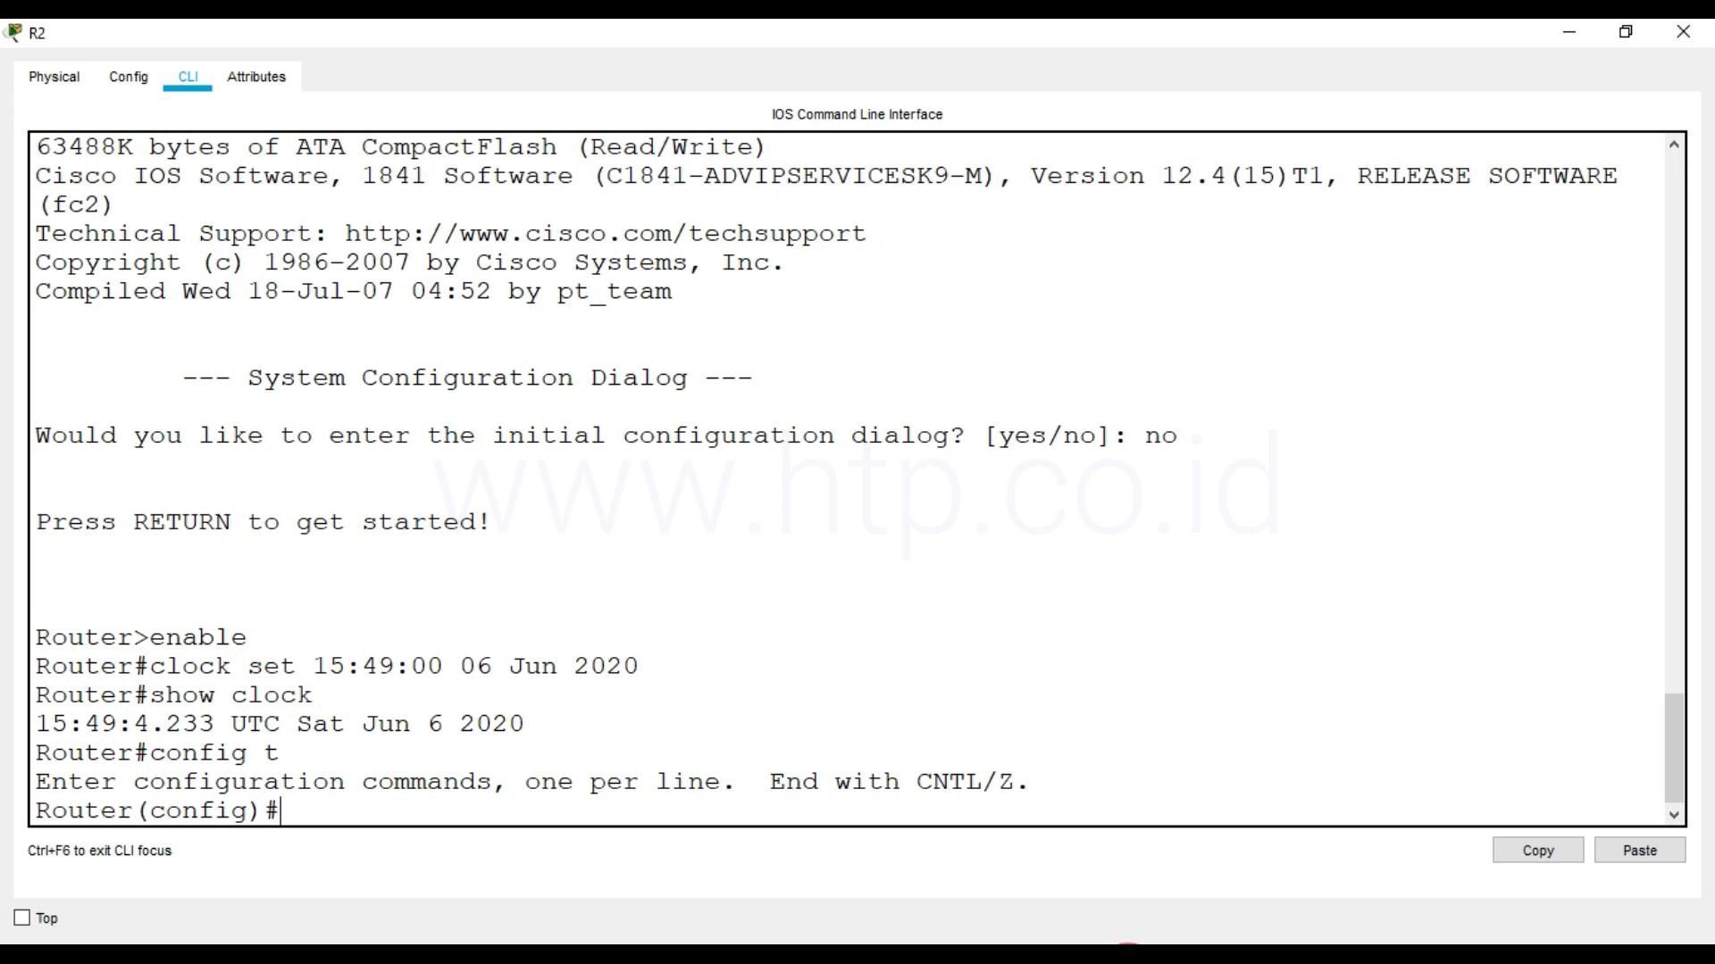
type("hostnam")
key("BackSpace")
key("BackSpace")
key("BackSpace")
key("BackSpace")
key("BackSpace")
key("BackSpace")
key("BackSpace")
type("hostn")
key("Tab")
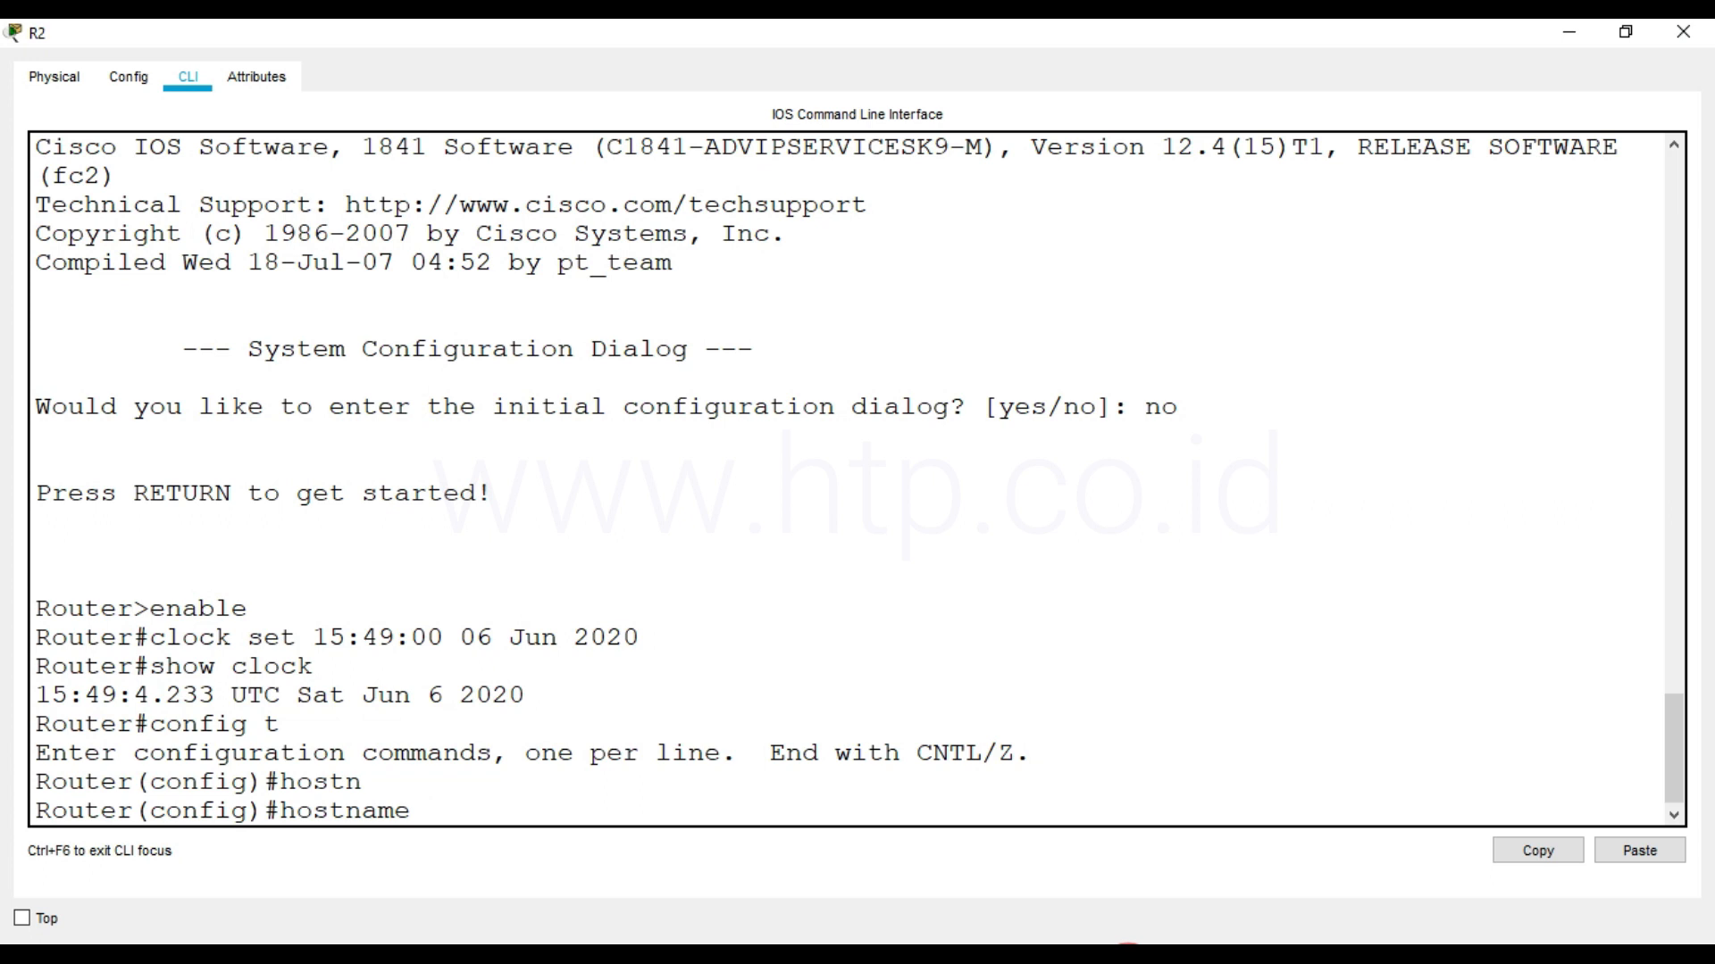
type("R2")
key("Return")
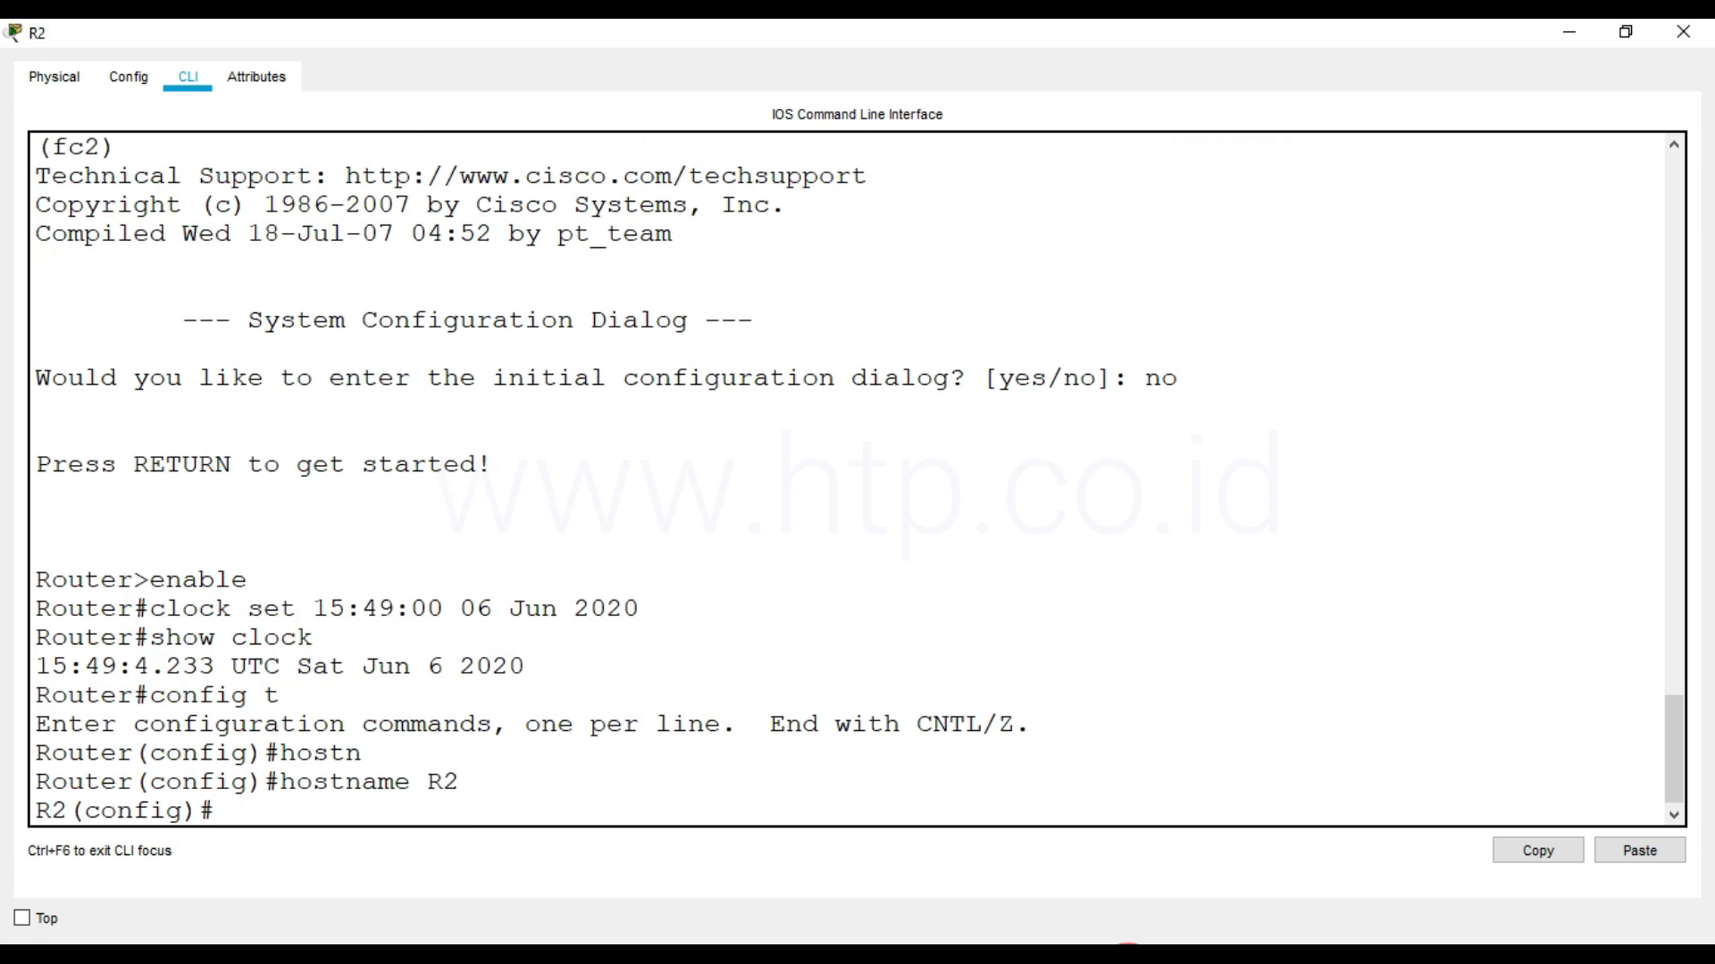
Protect R2's privileged mode by configuring the enable secret password
type("enable secret cisco")
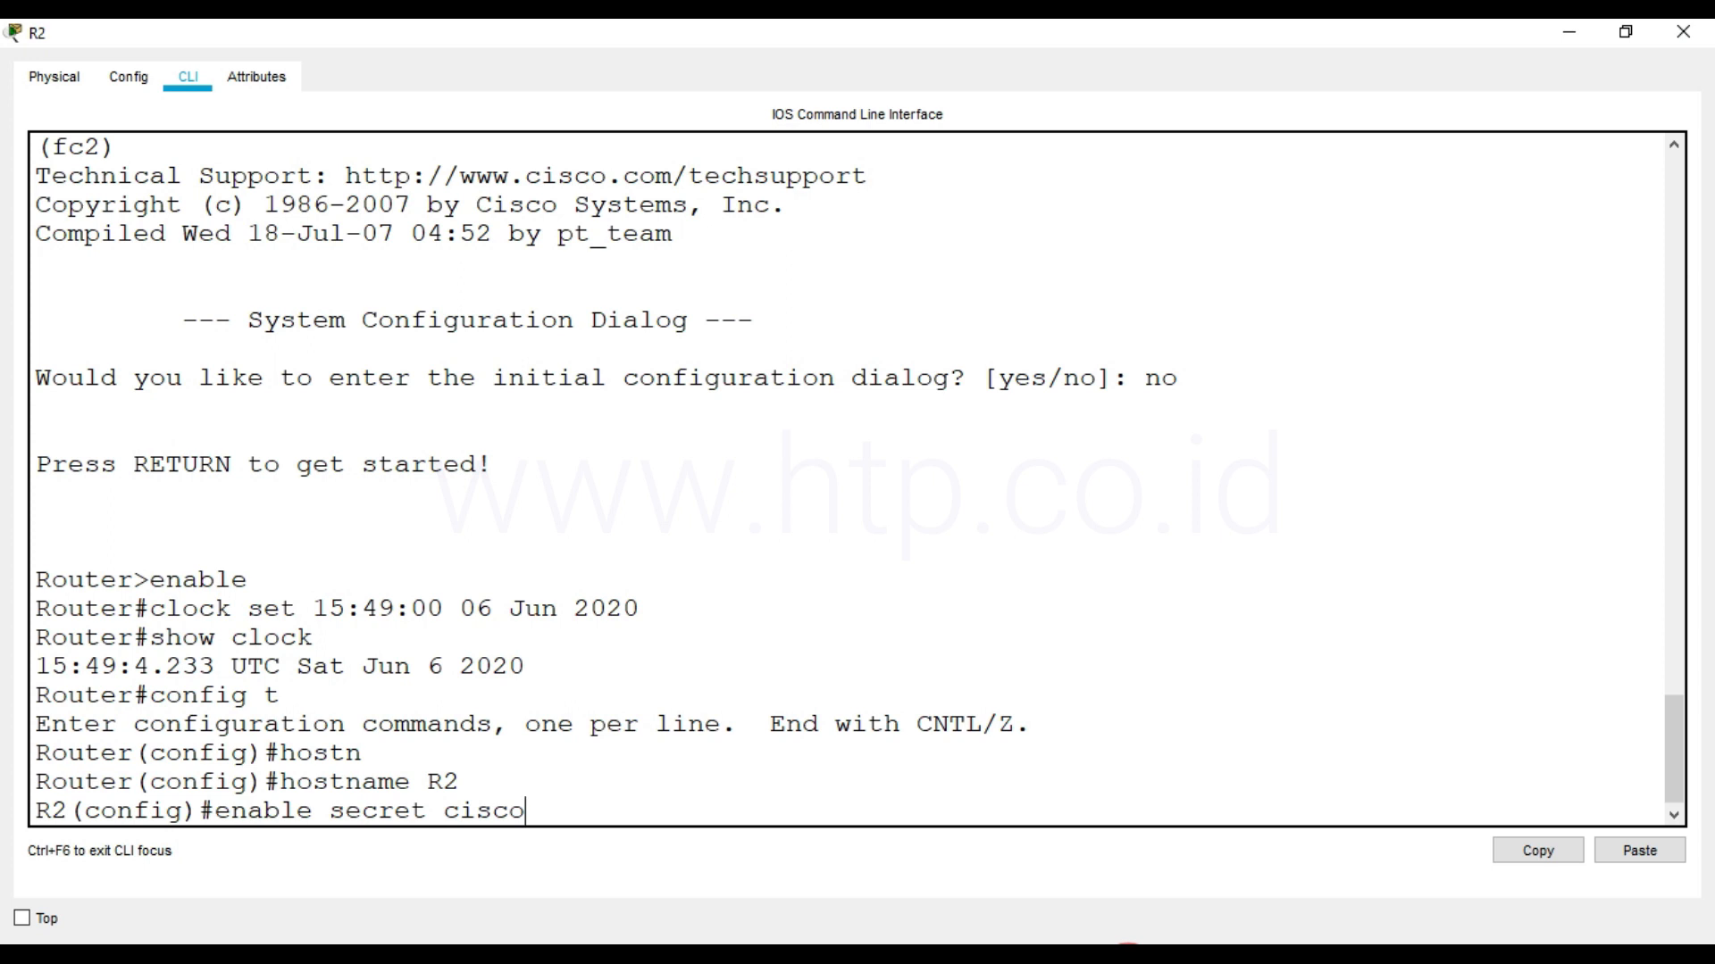
key("Return")
Configure R2's message-of-the-day banner as "Selamat Datang di Router R2", in quotation marks and delimited by # characters
type("banner motdh")
key("BackSpace")
type("#")
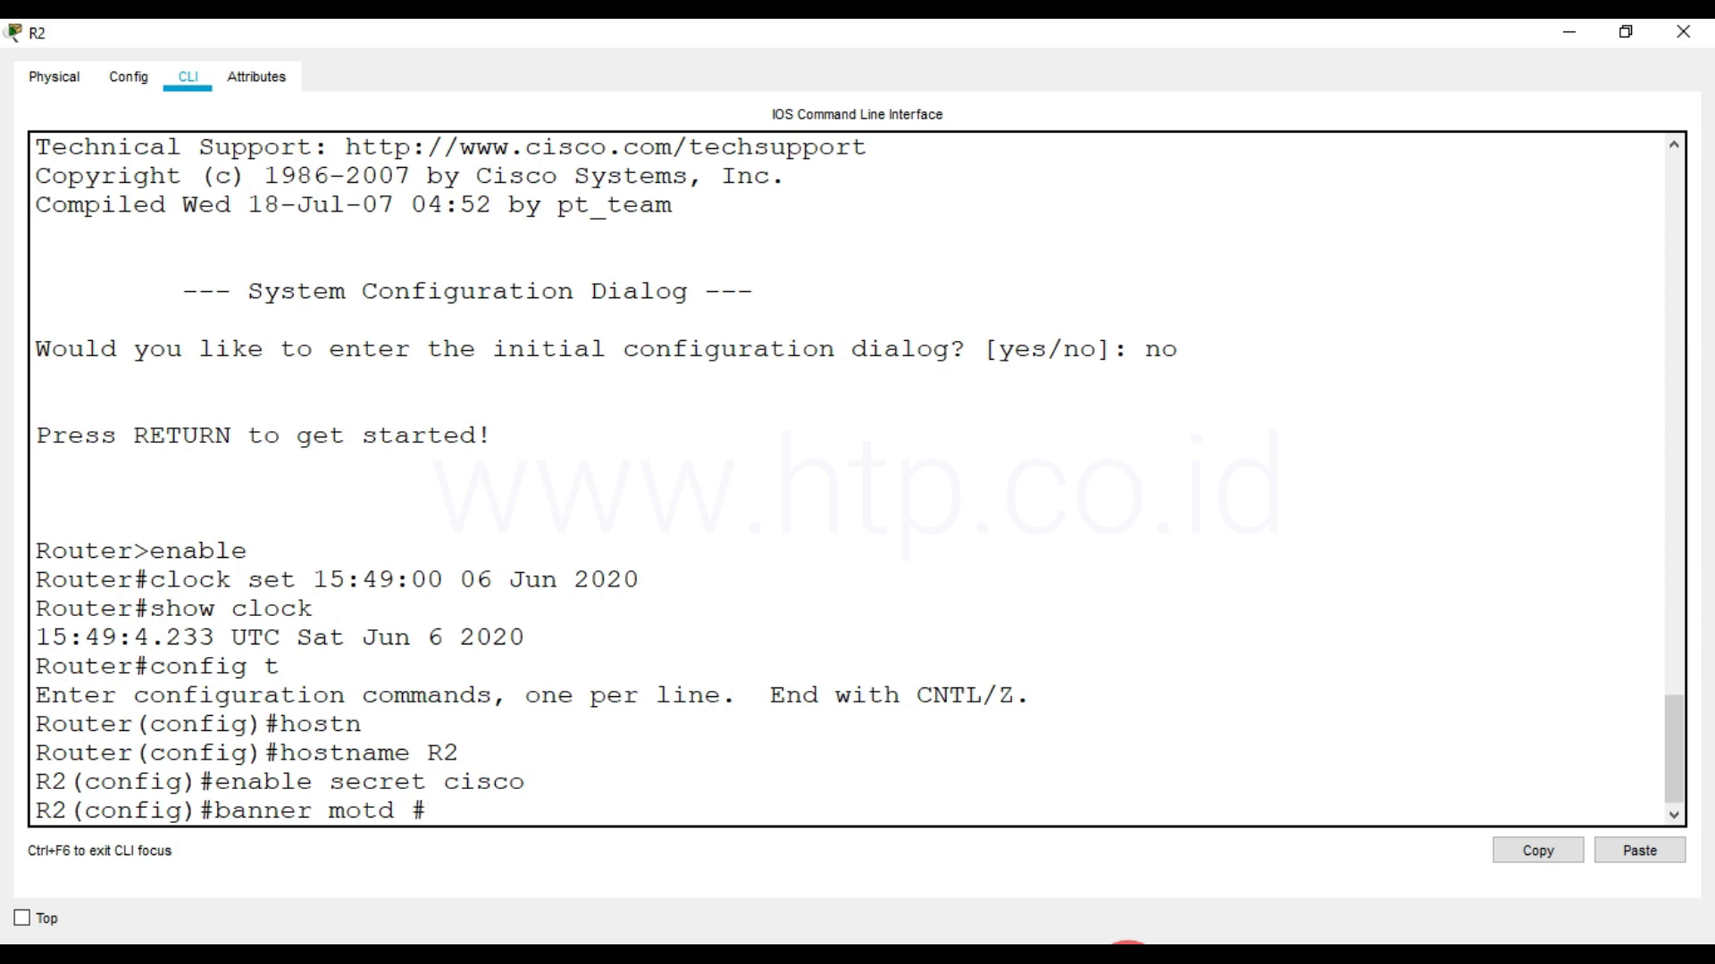
type("\"Selamat Datang d")
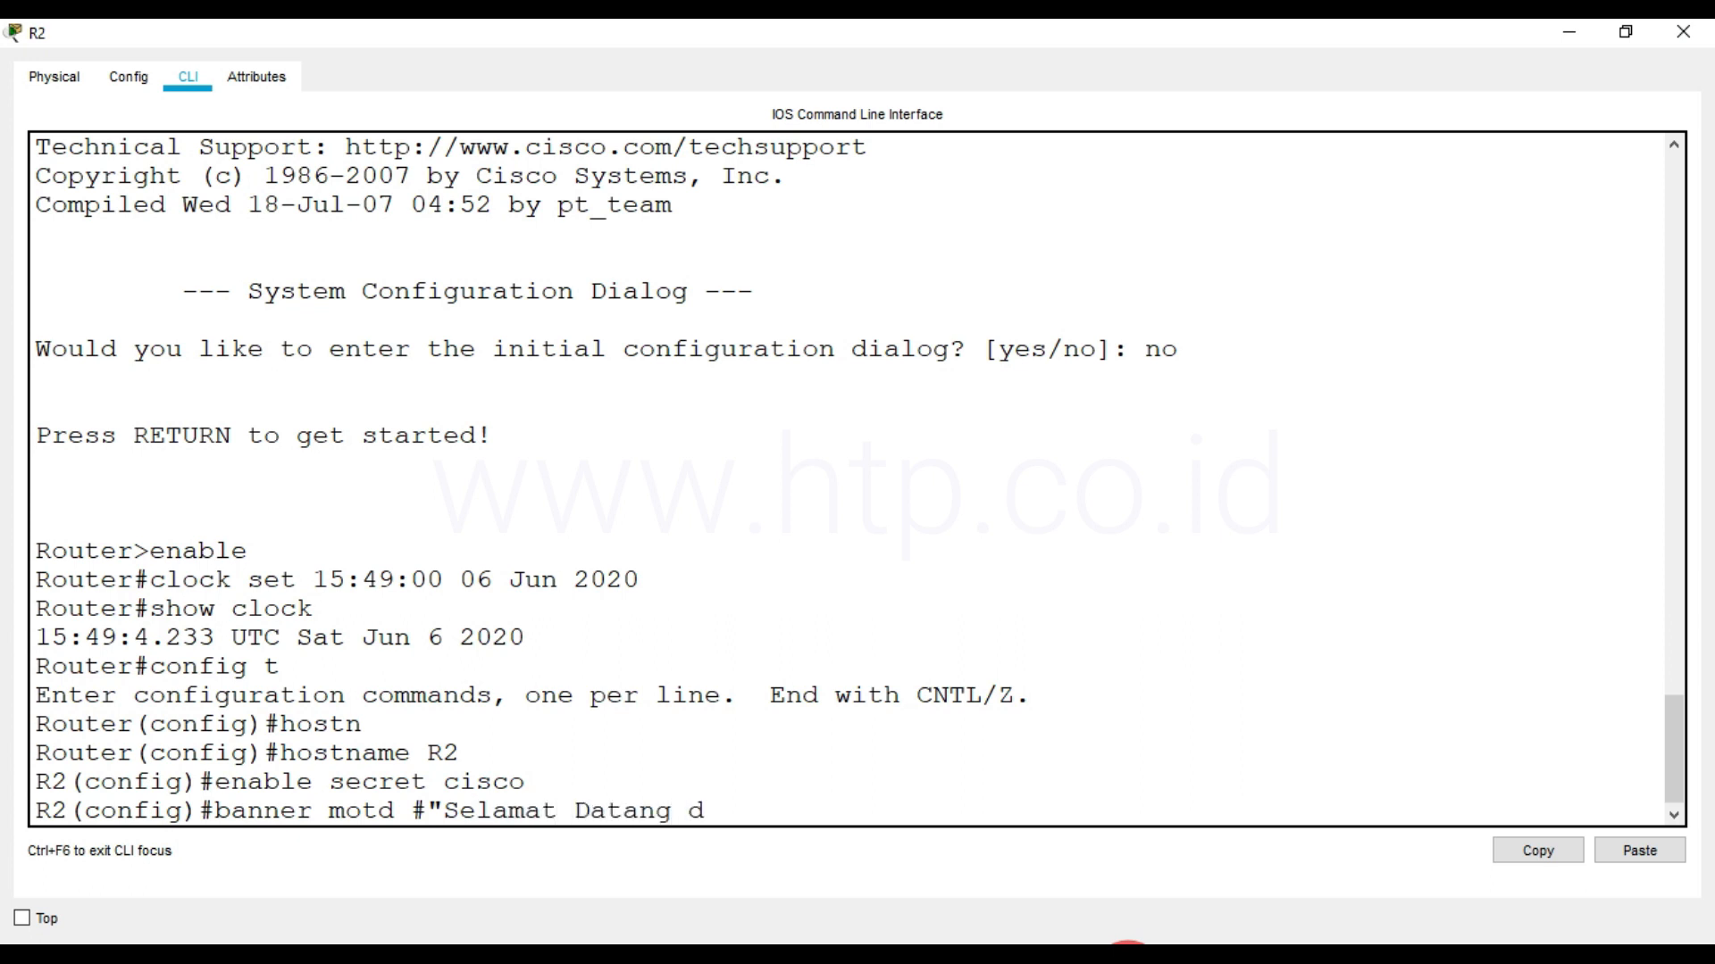
type("i Router R2\"")
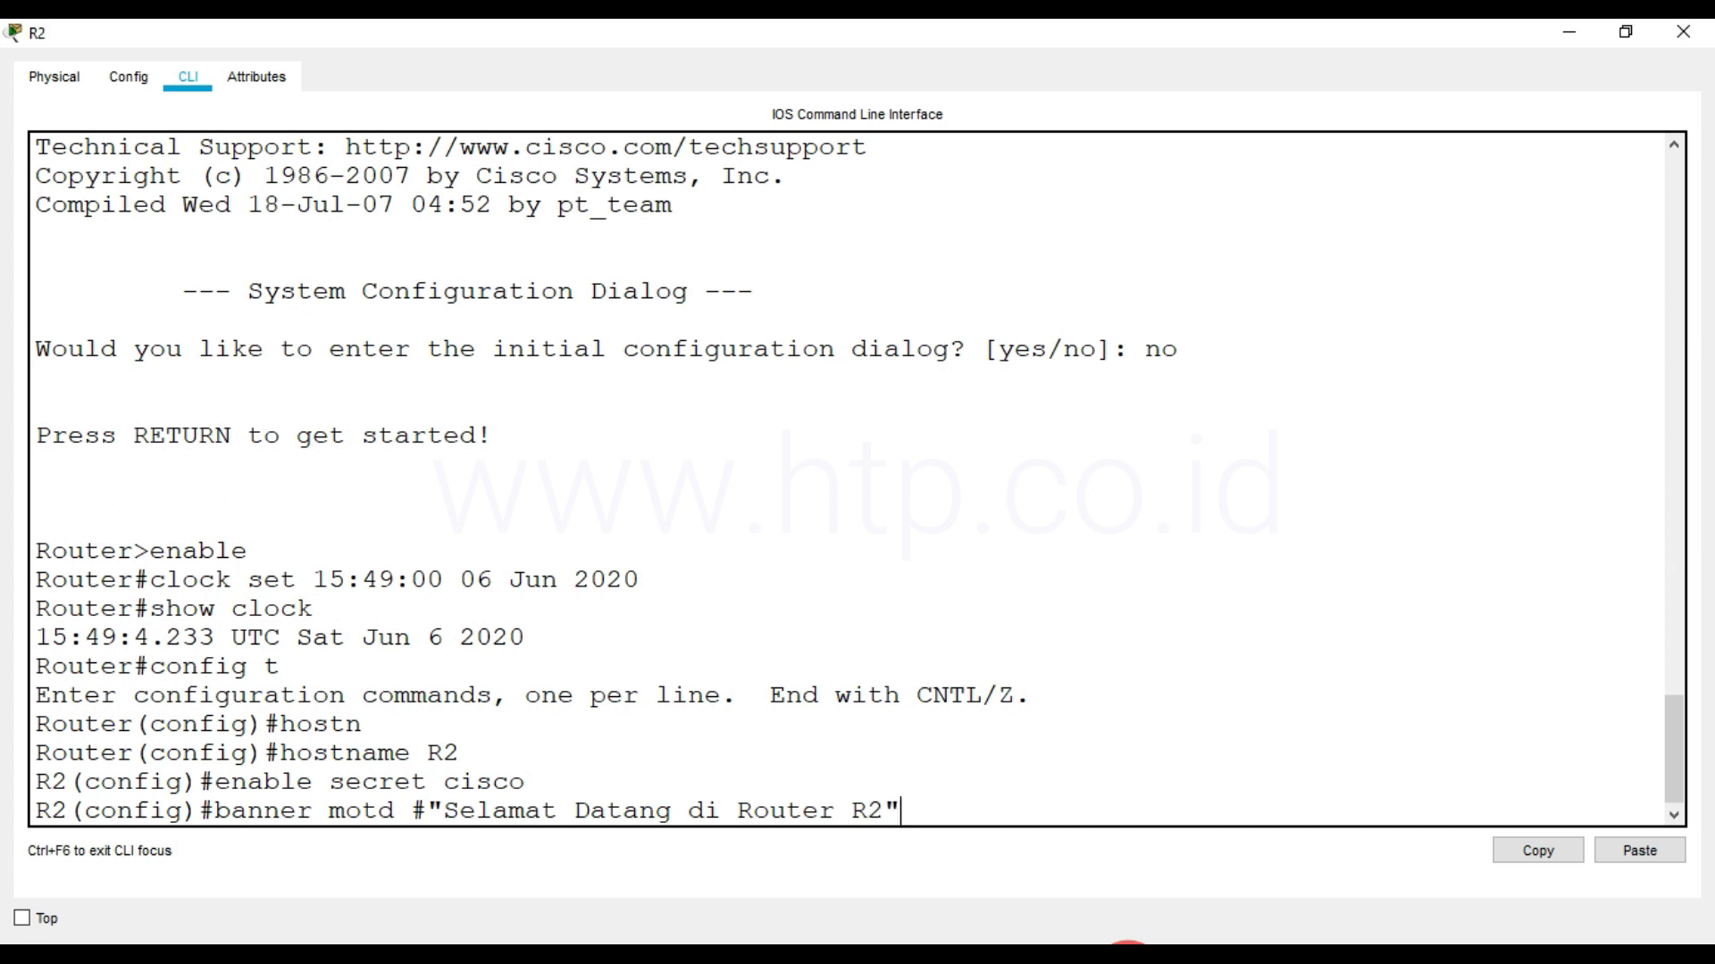
type("#")
key("Return")
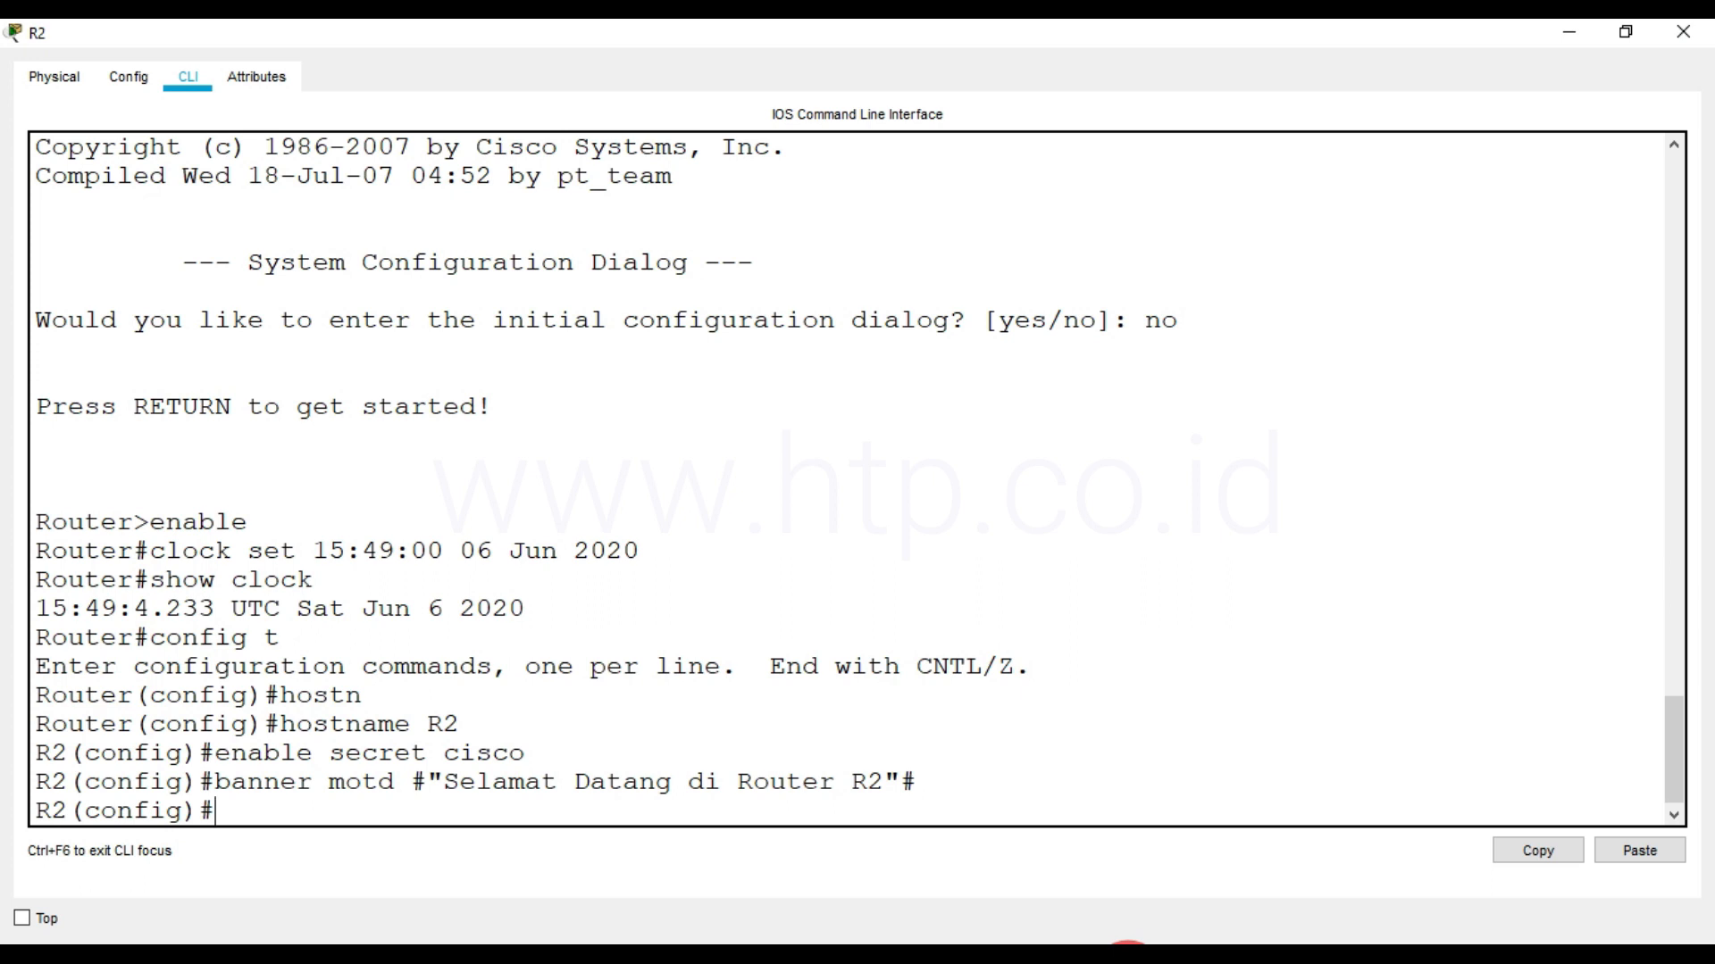
Configure a password and login on R2's line console 0 and exit line configuration
type("line console 0")
key("Return")
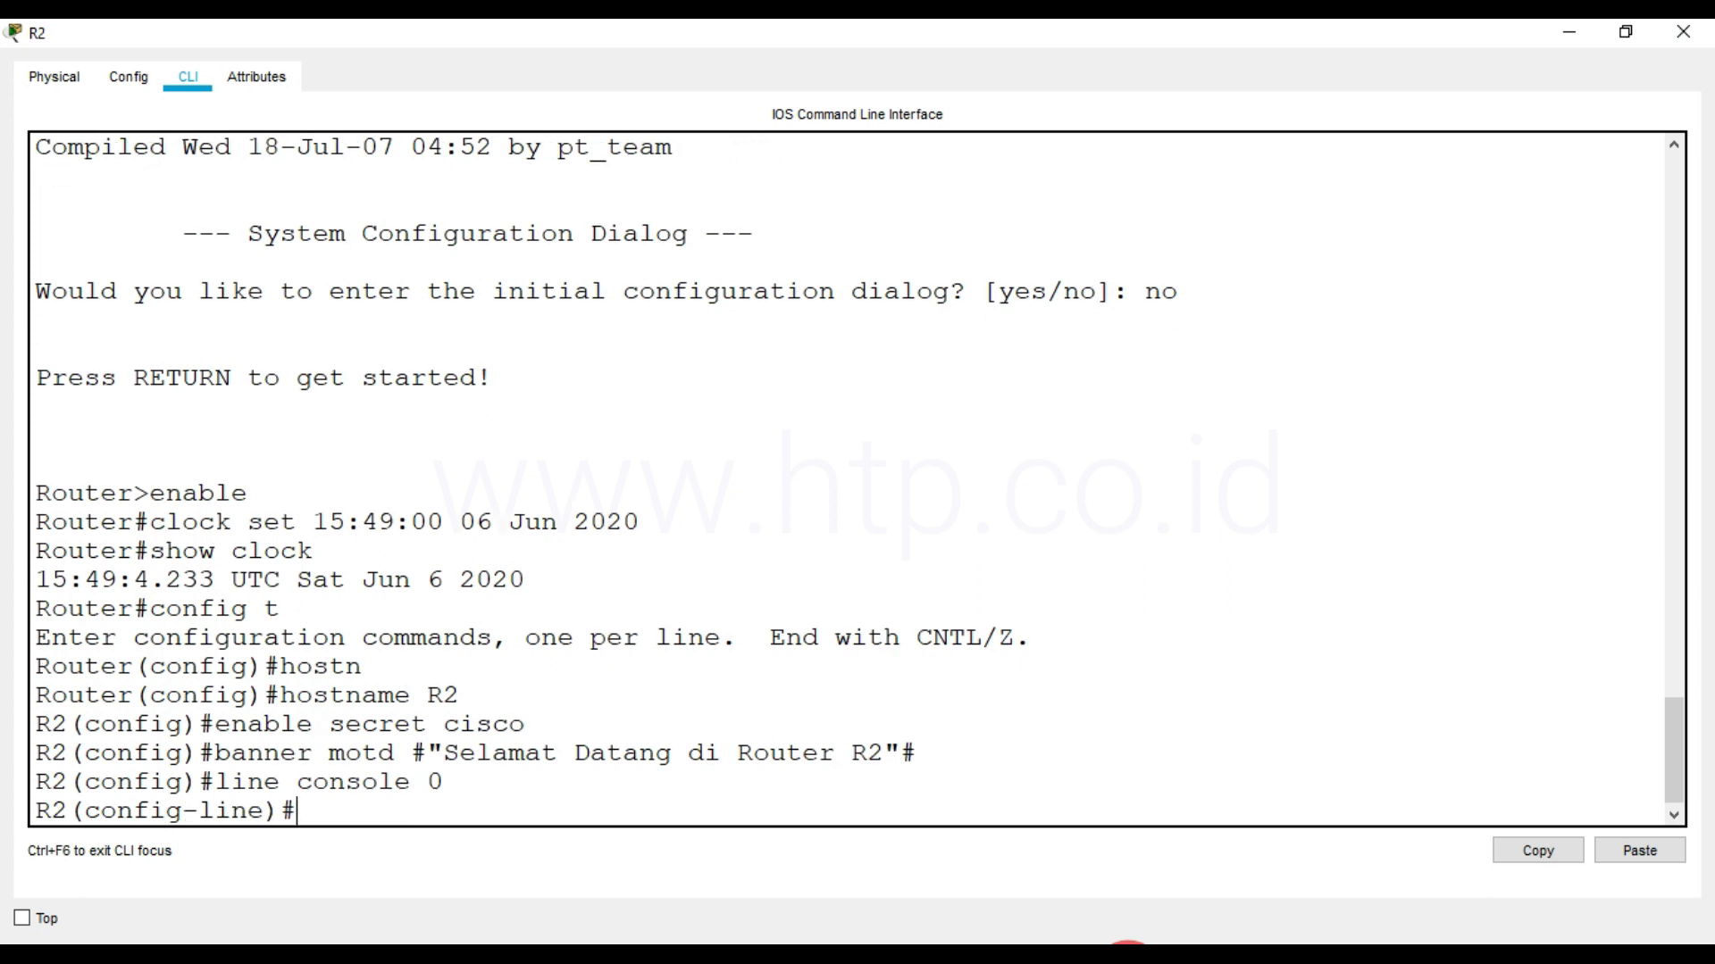
type("password cisco")
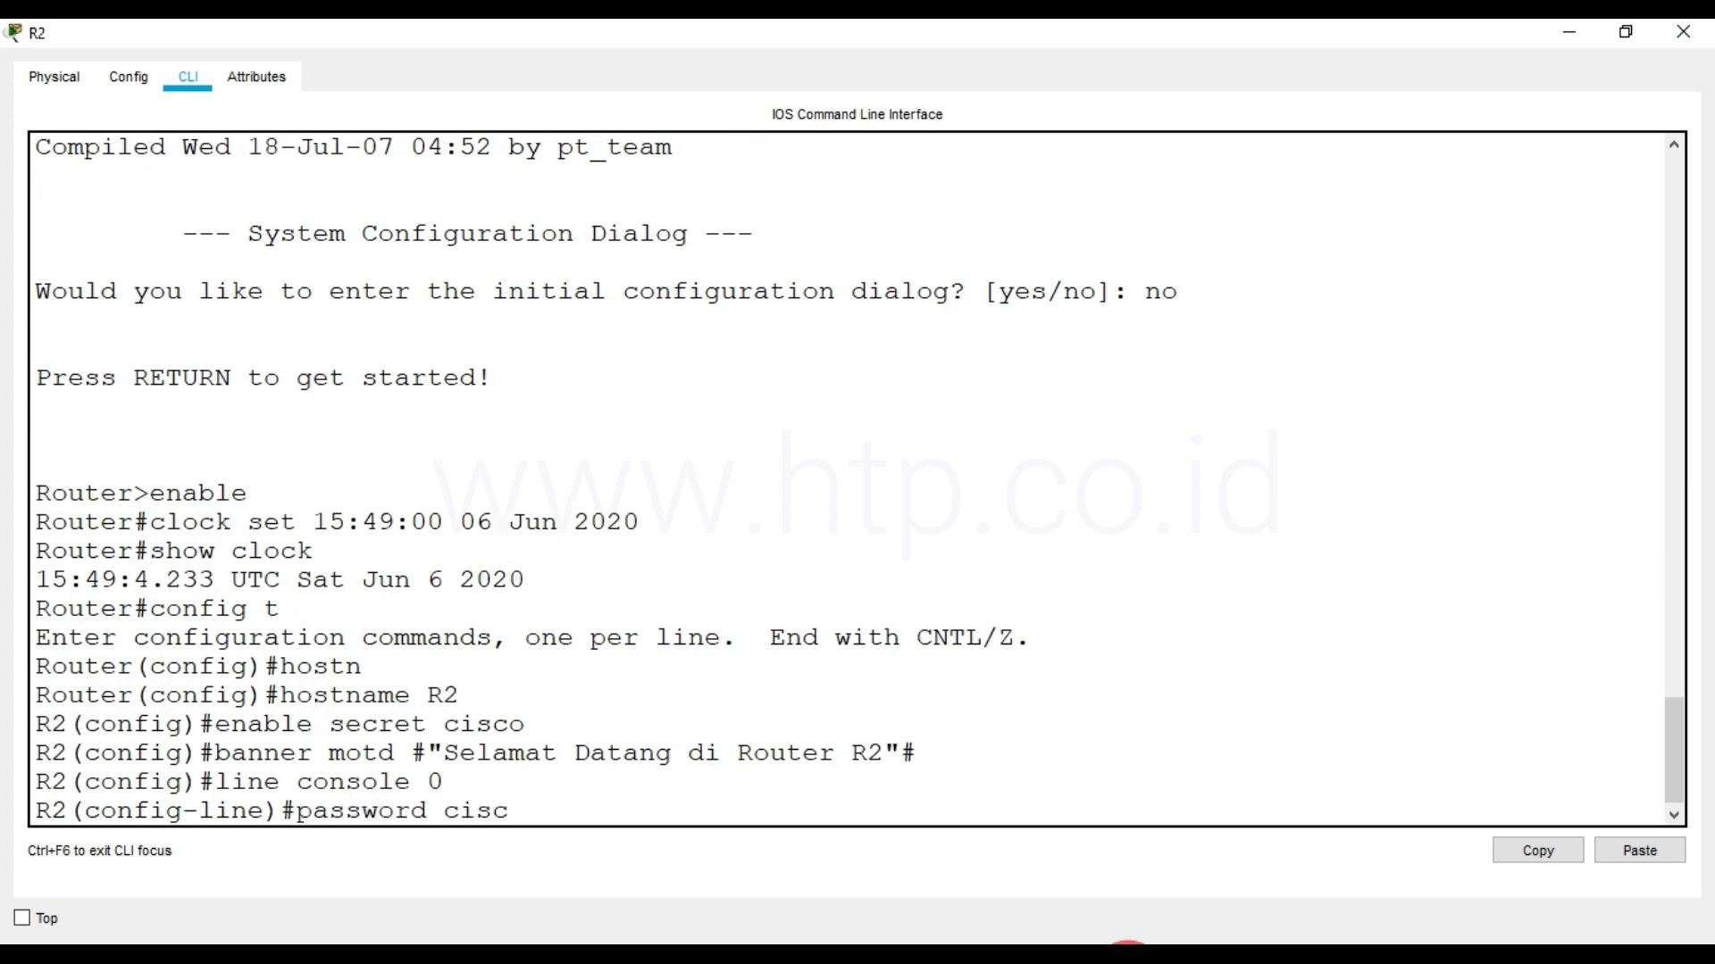
key("Return")
type("p")
key("BackSpace")
type("login")
key("Return")
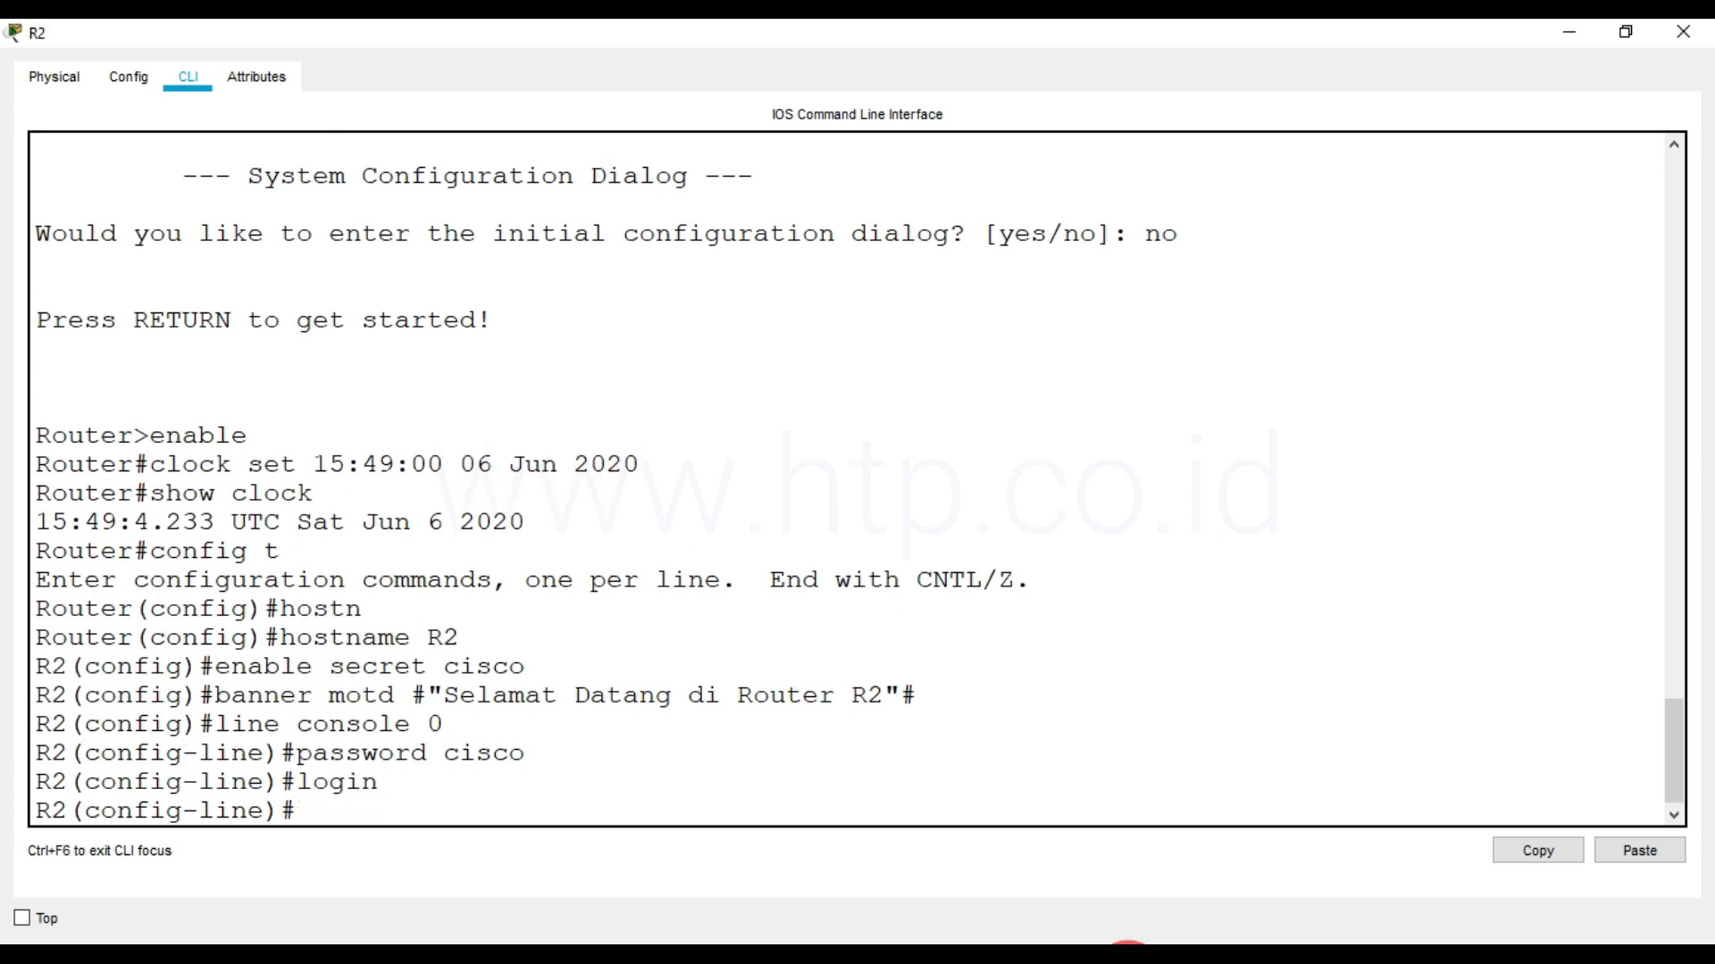
type("exit")
key("Return")
Configure a password and login on R2's virtual terminal lines, vty 0 4, and exit line configuration
type("line vty 0")
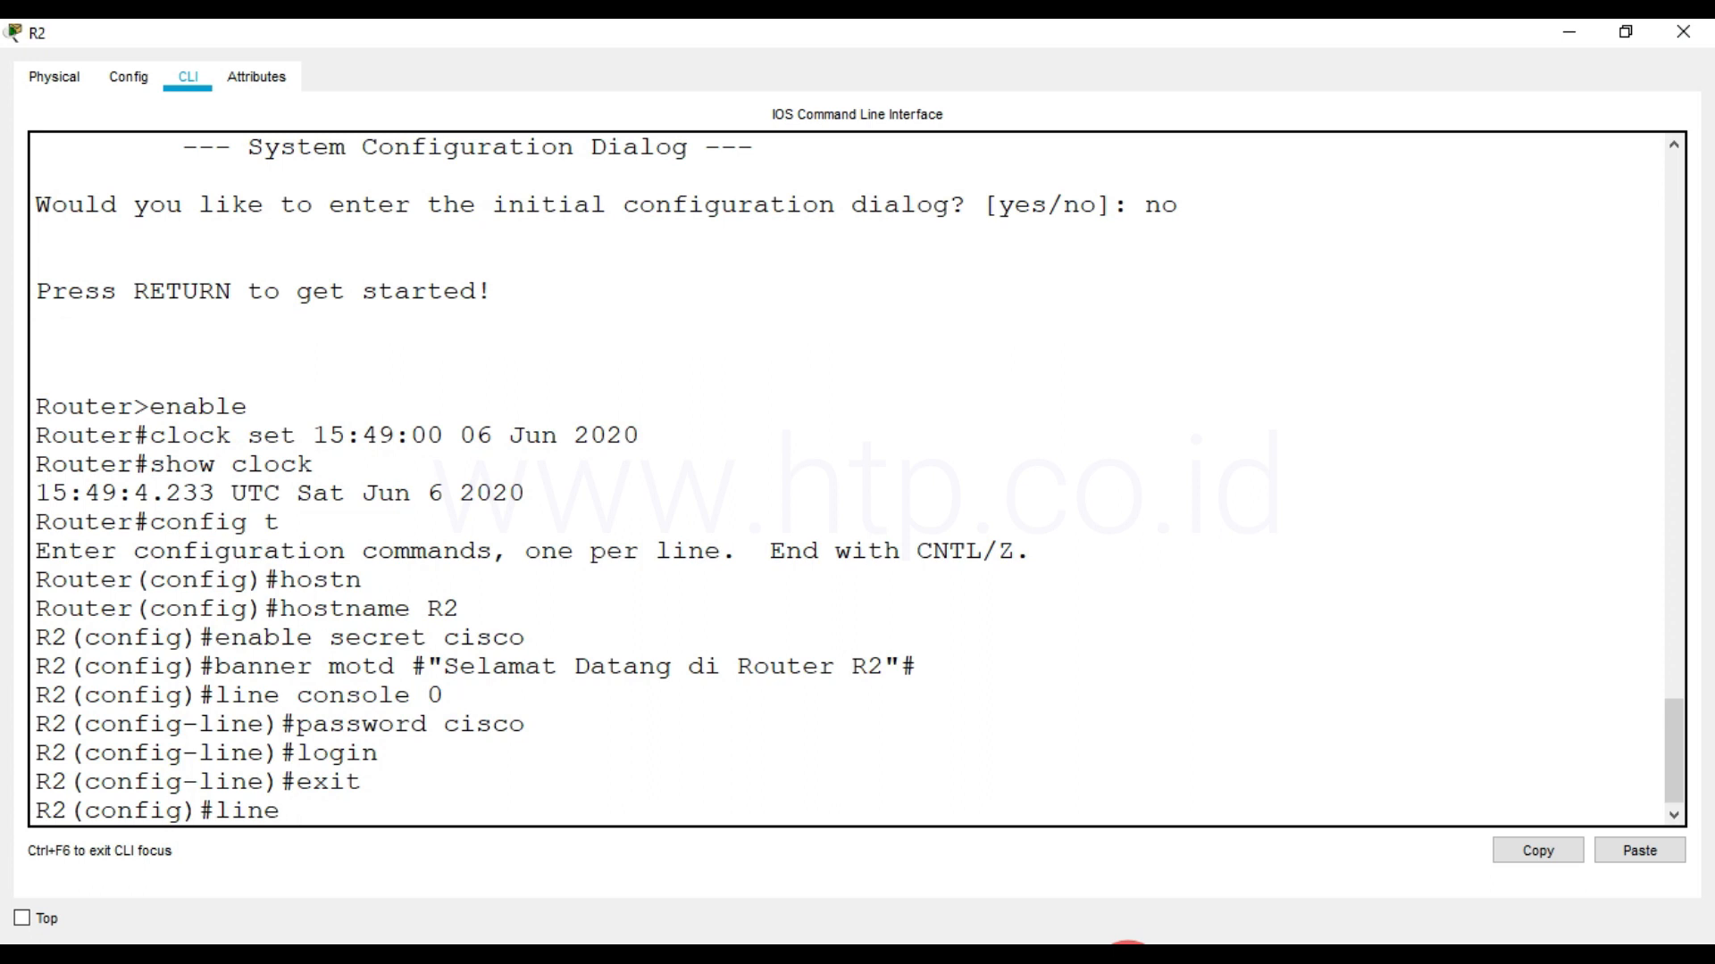
type("4")
key("Return")
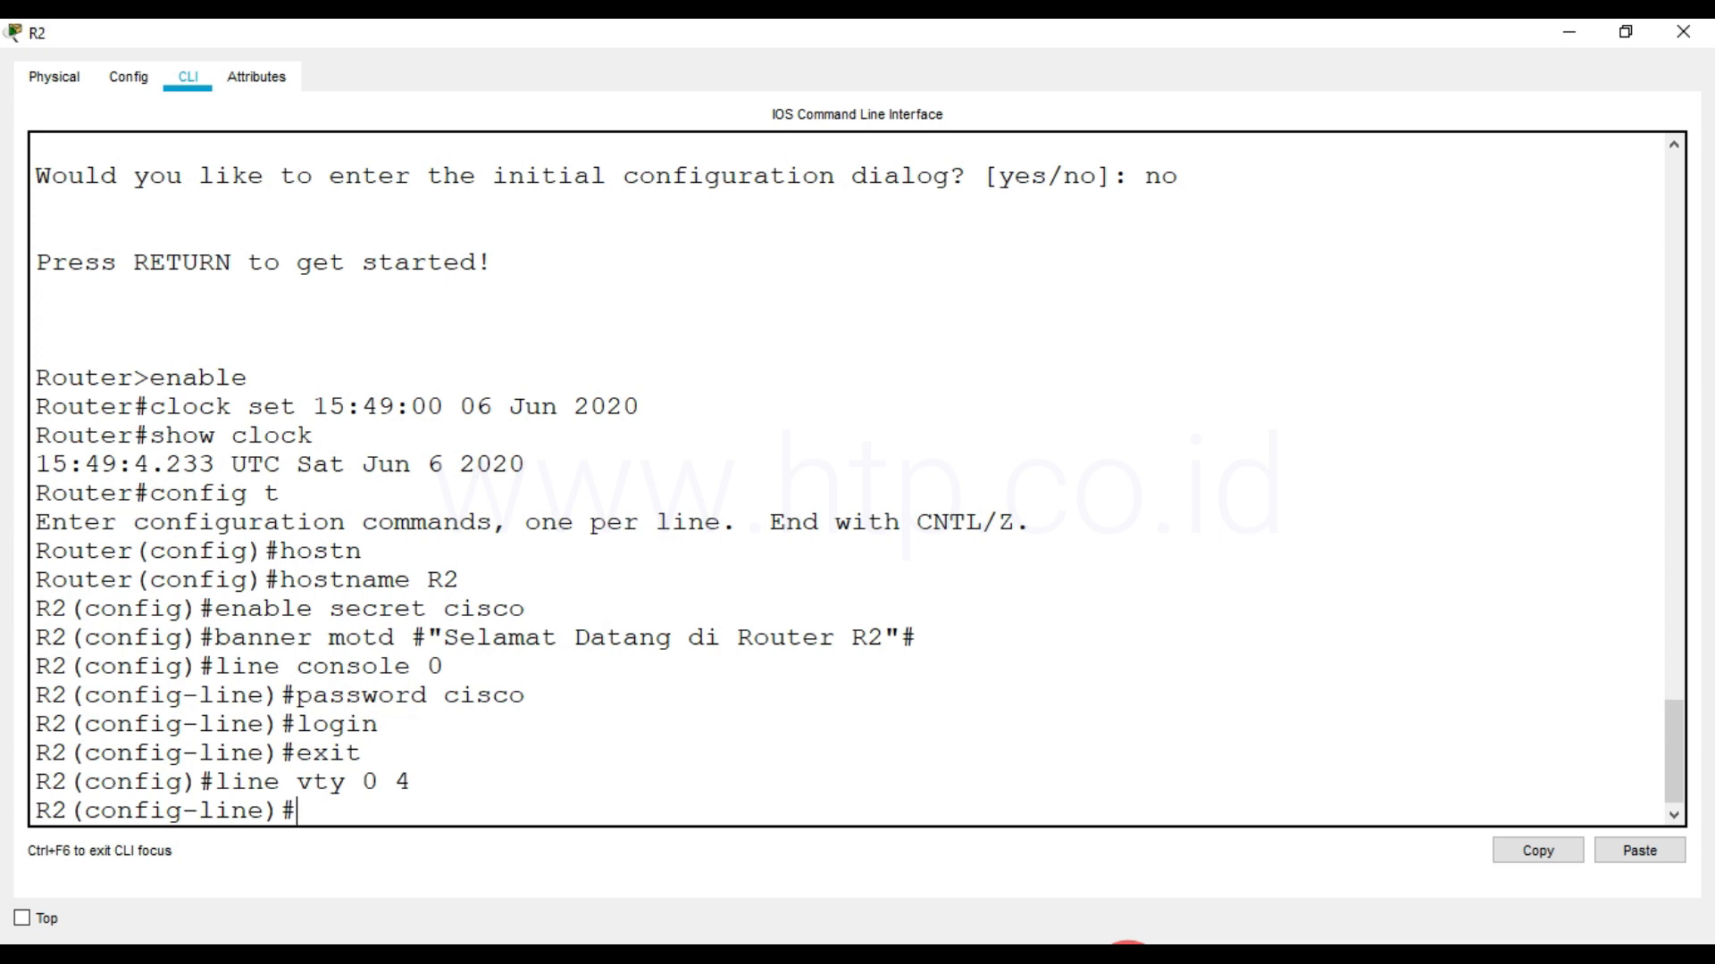
type("password cisco")
key("Return")
type("login")
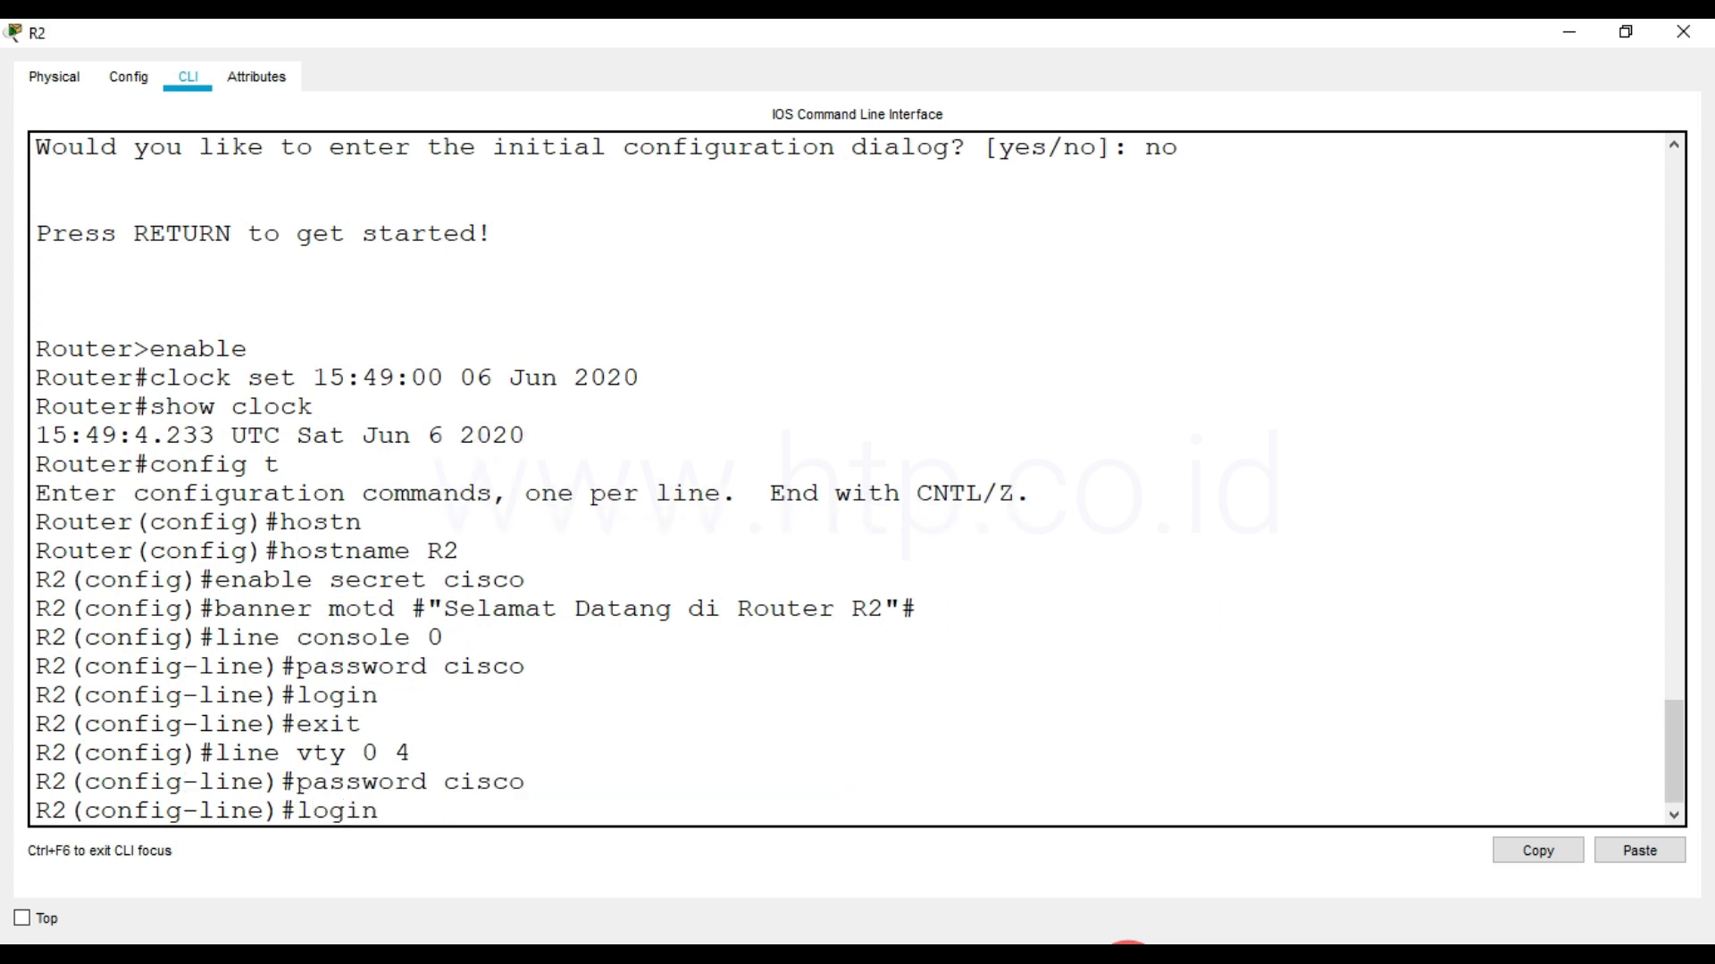
key("Return")
type("exit")
key("Return")
Enable IPv6 routing on R2 with the ipv6 unicast-routing command
type("ipv6 uni")
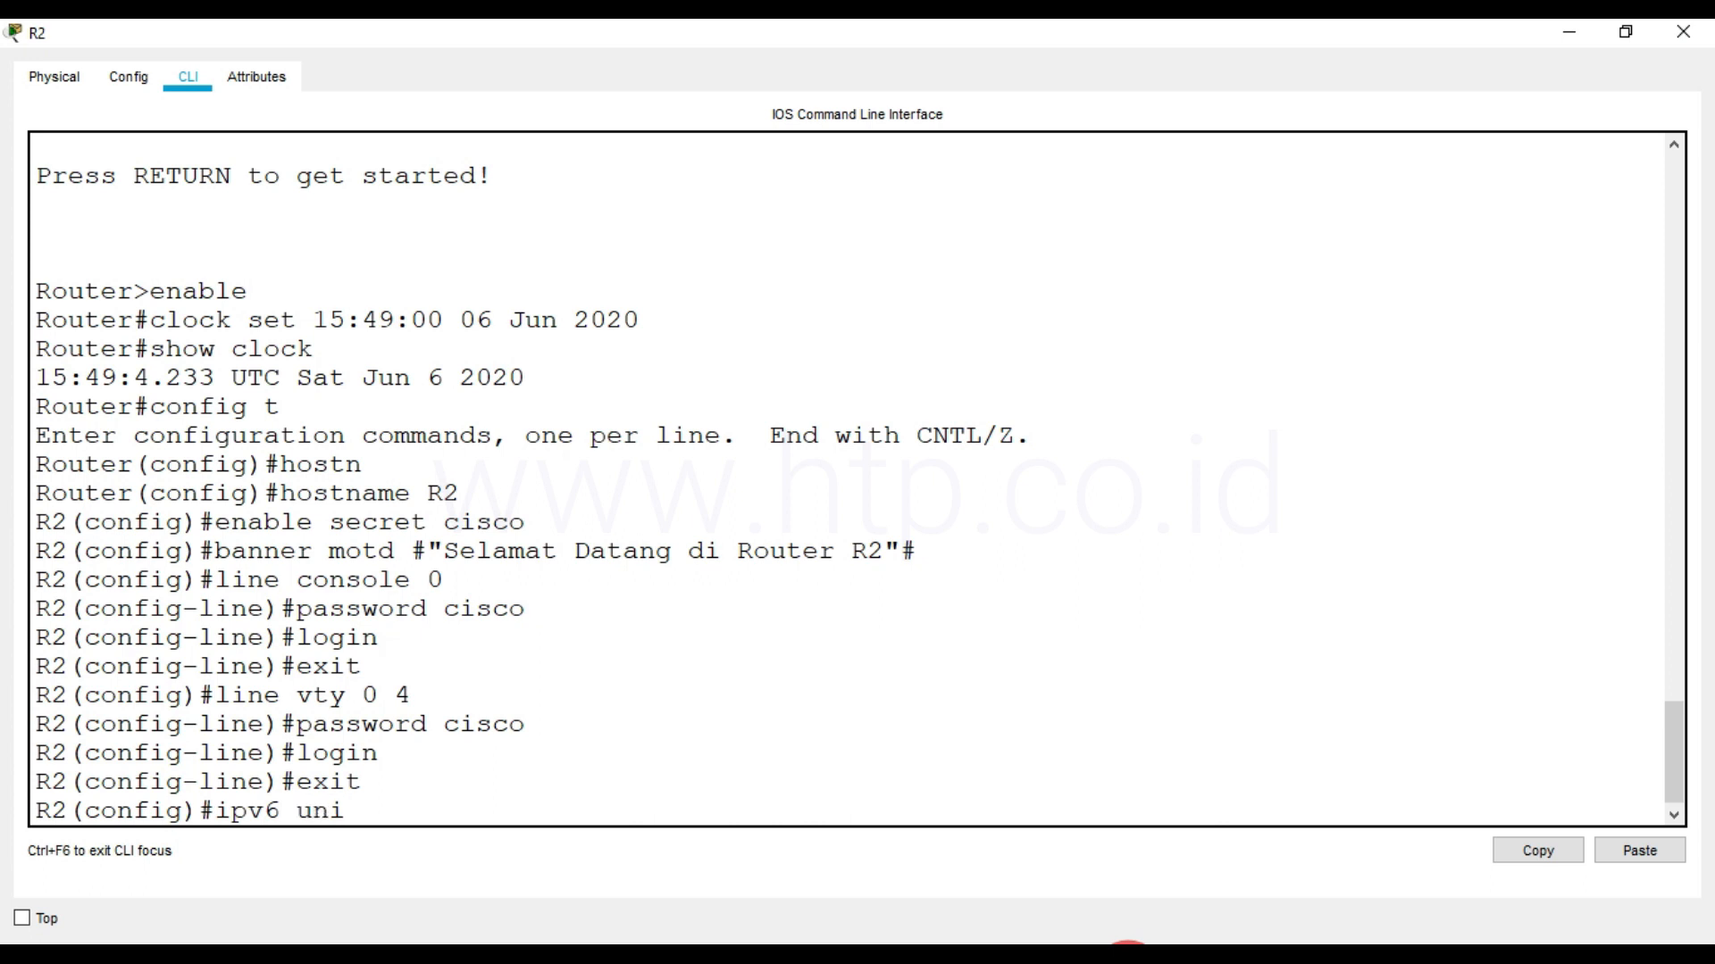
key("Tab")
key("Return")
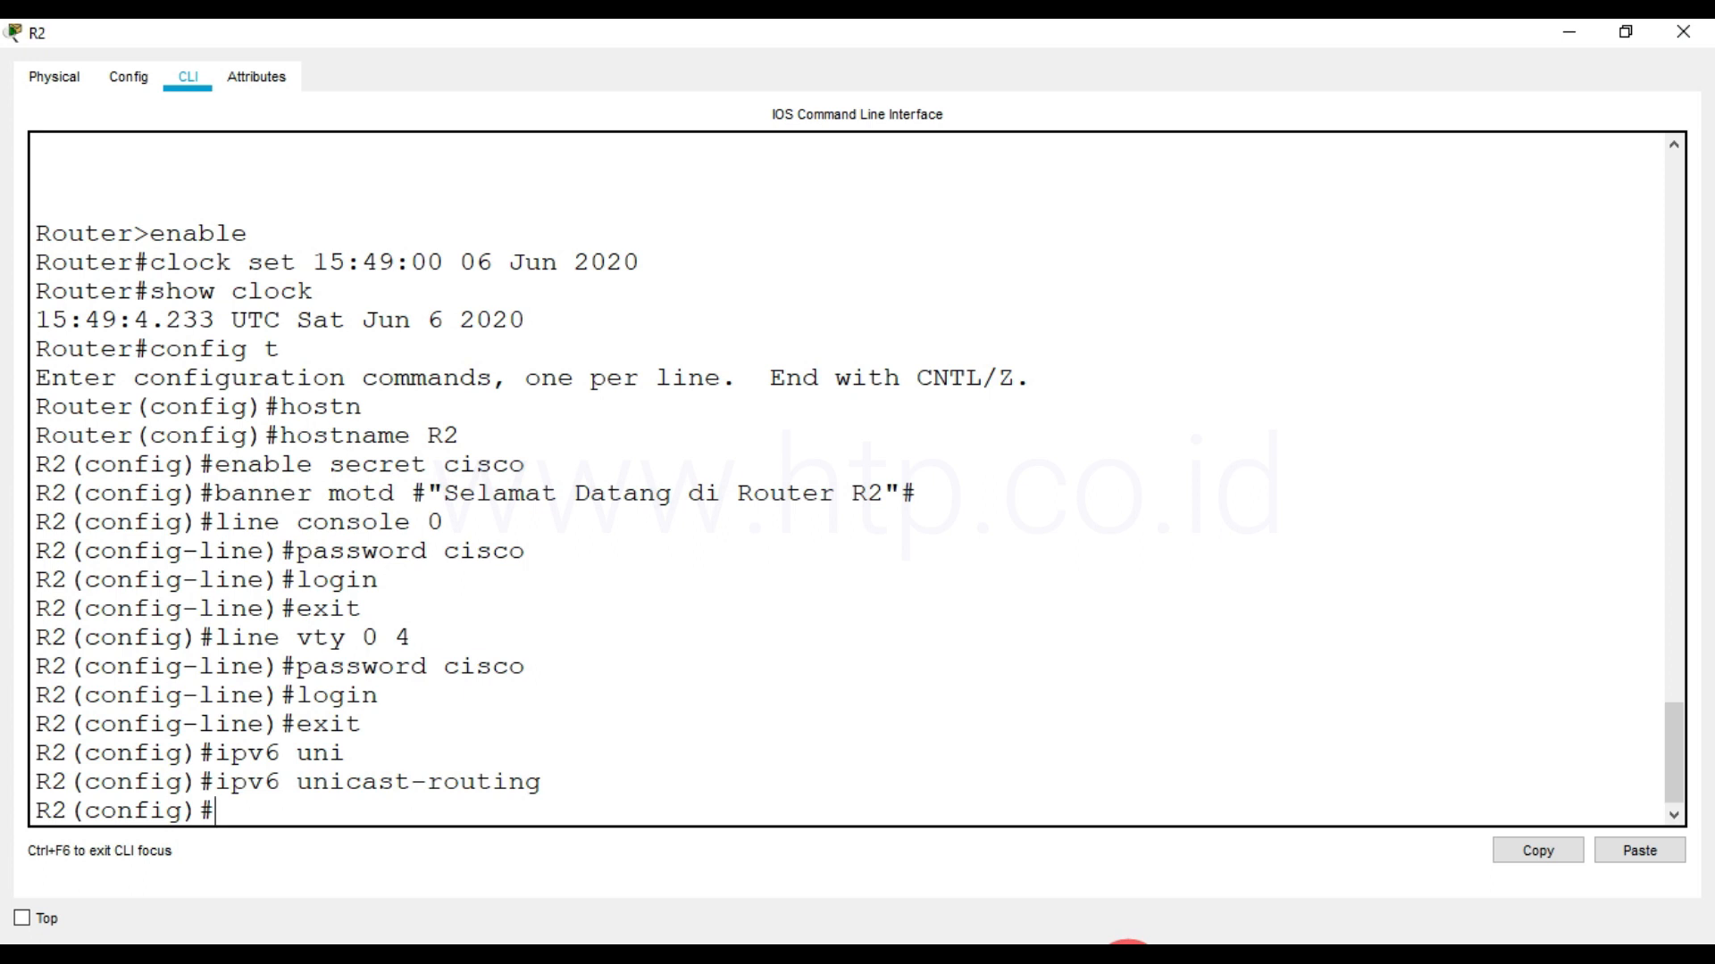
type("in")
key("BackSpace")
key("BackSpace")
key("BackSpace")
key("Return")
key("Return")
Enable IPv6 on R2's serial interface s0/0/0 and assign it the address 12::2/126
type("int")
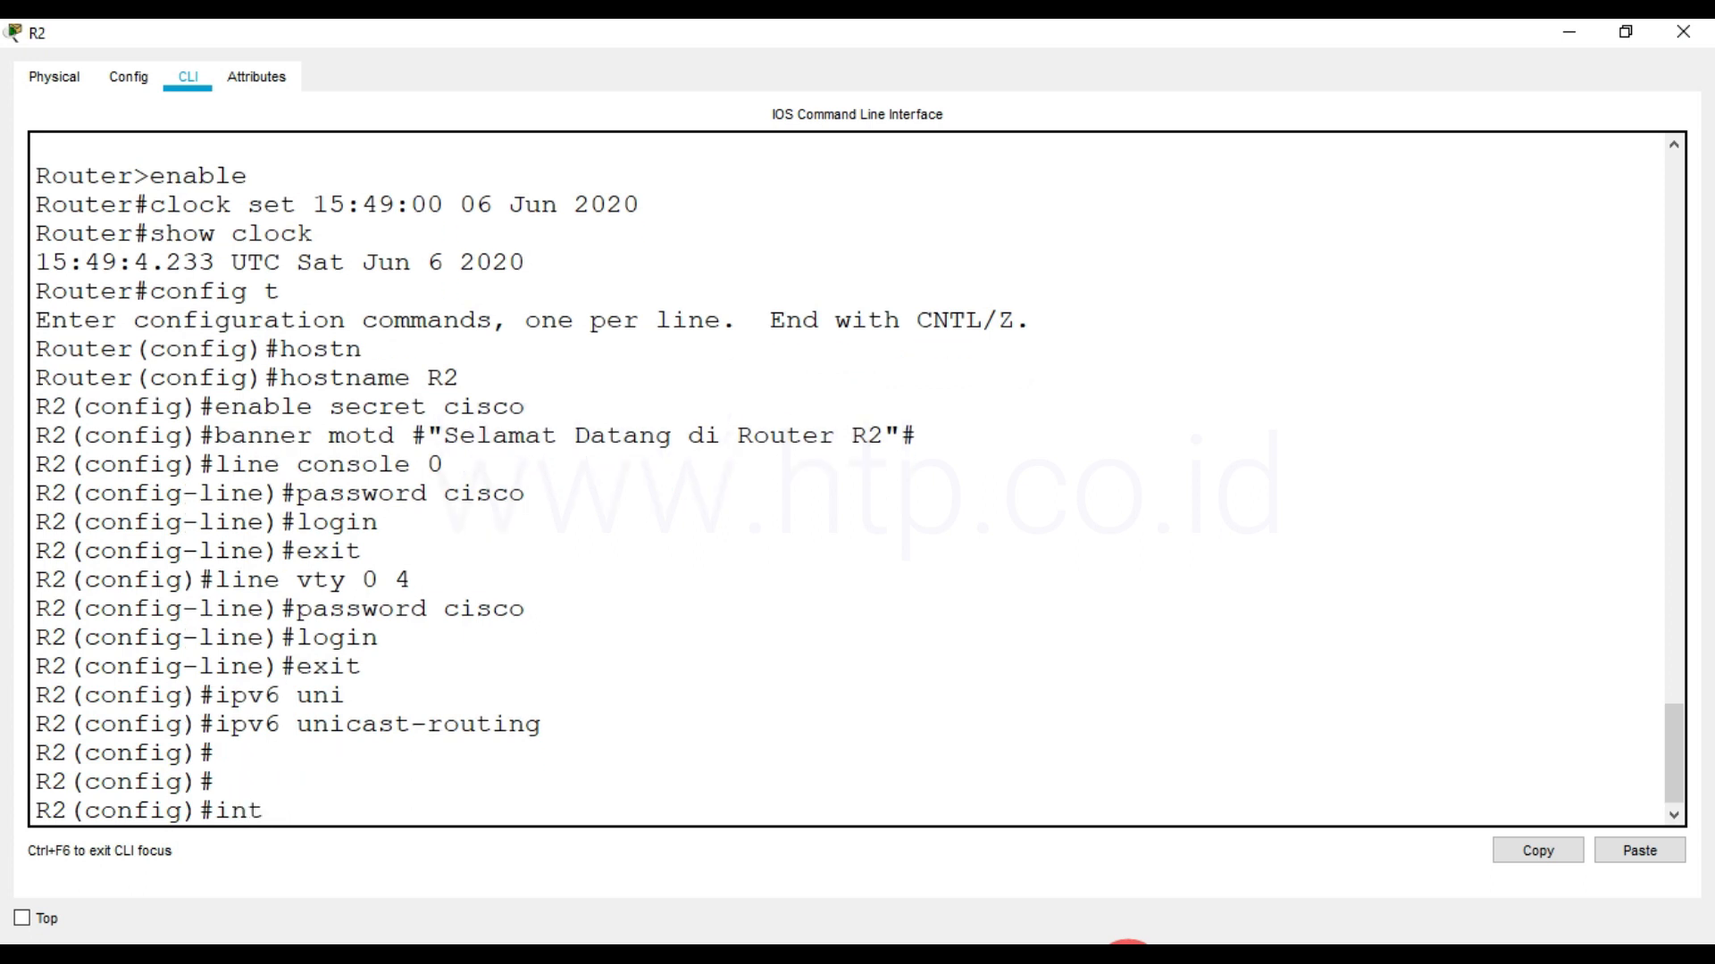
type(" s0/0/0")
key("Return")
type("ip")
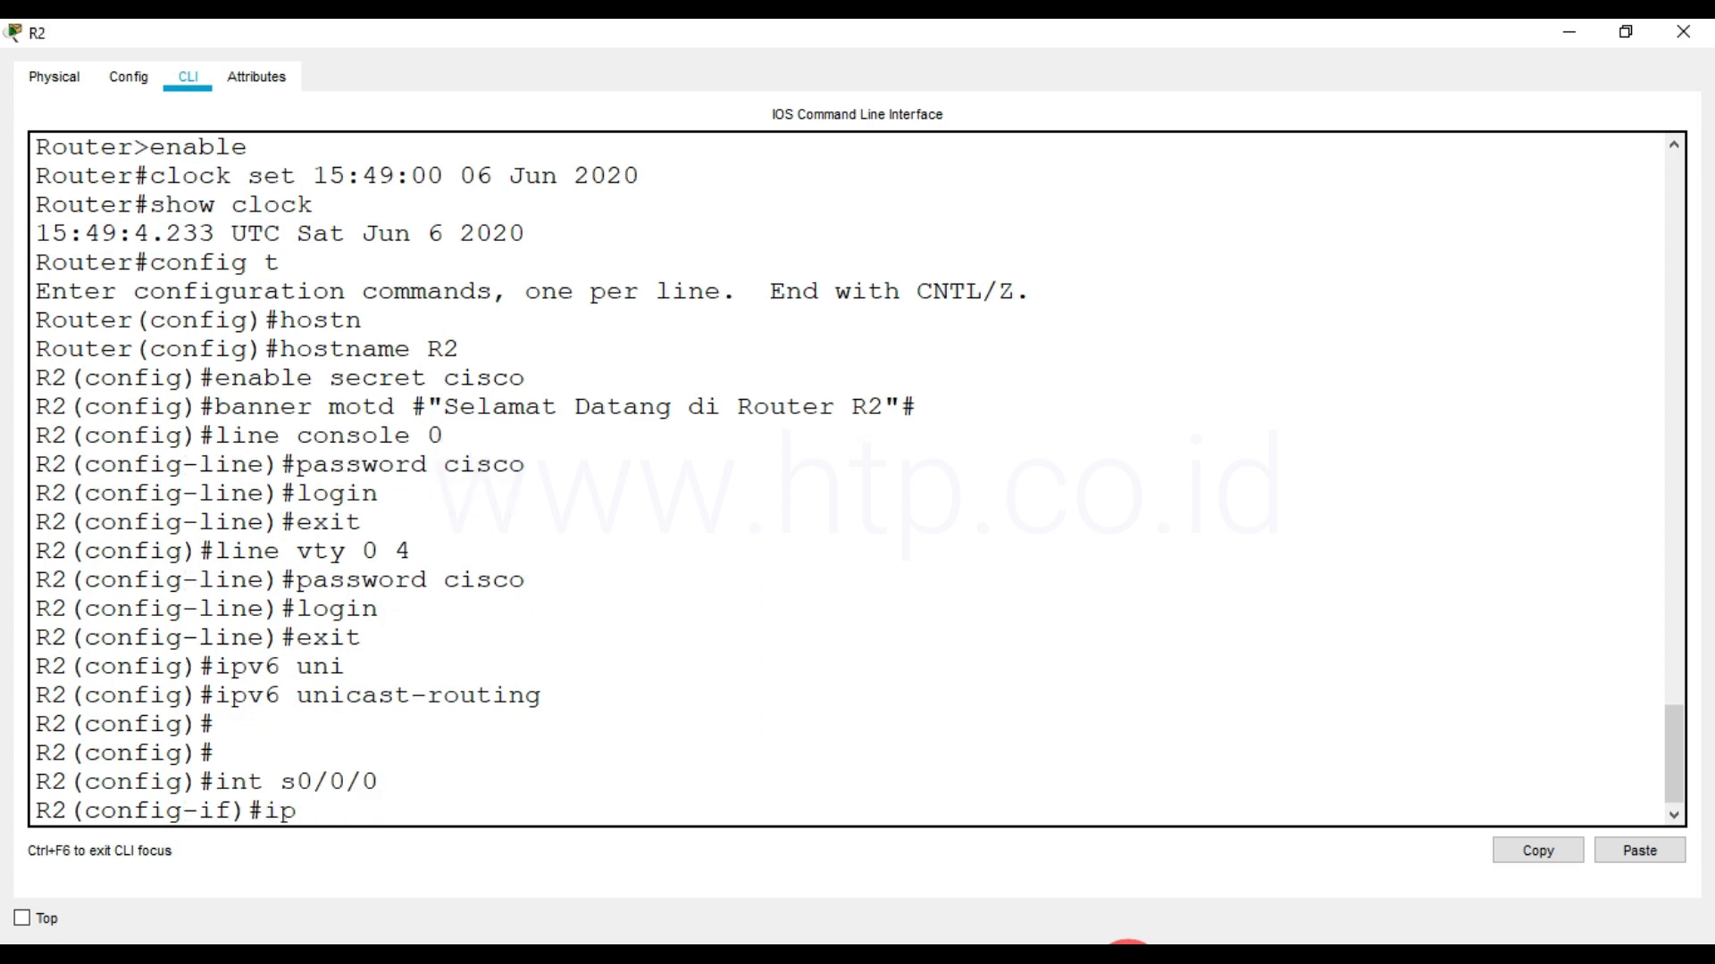
type("v6 enable")
key("Return")
type("ipv6 add")
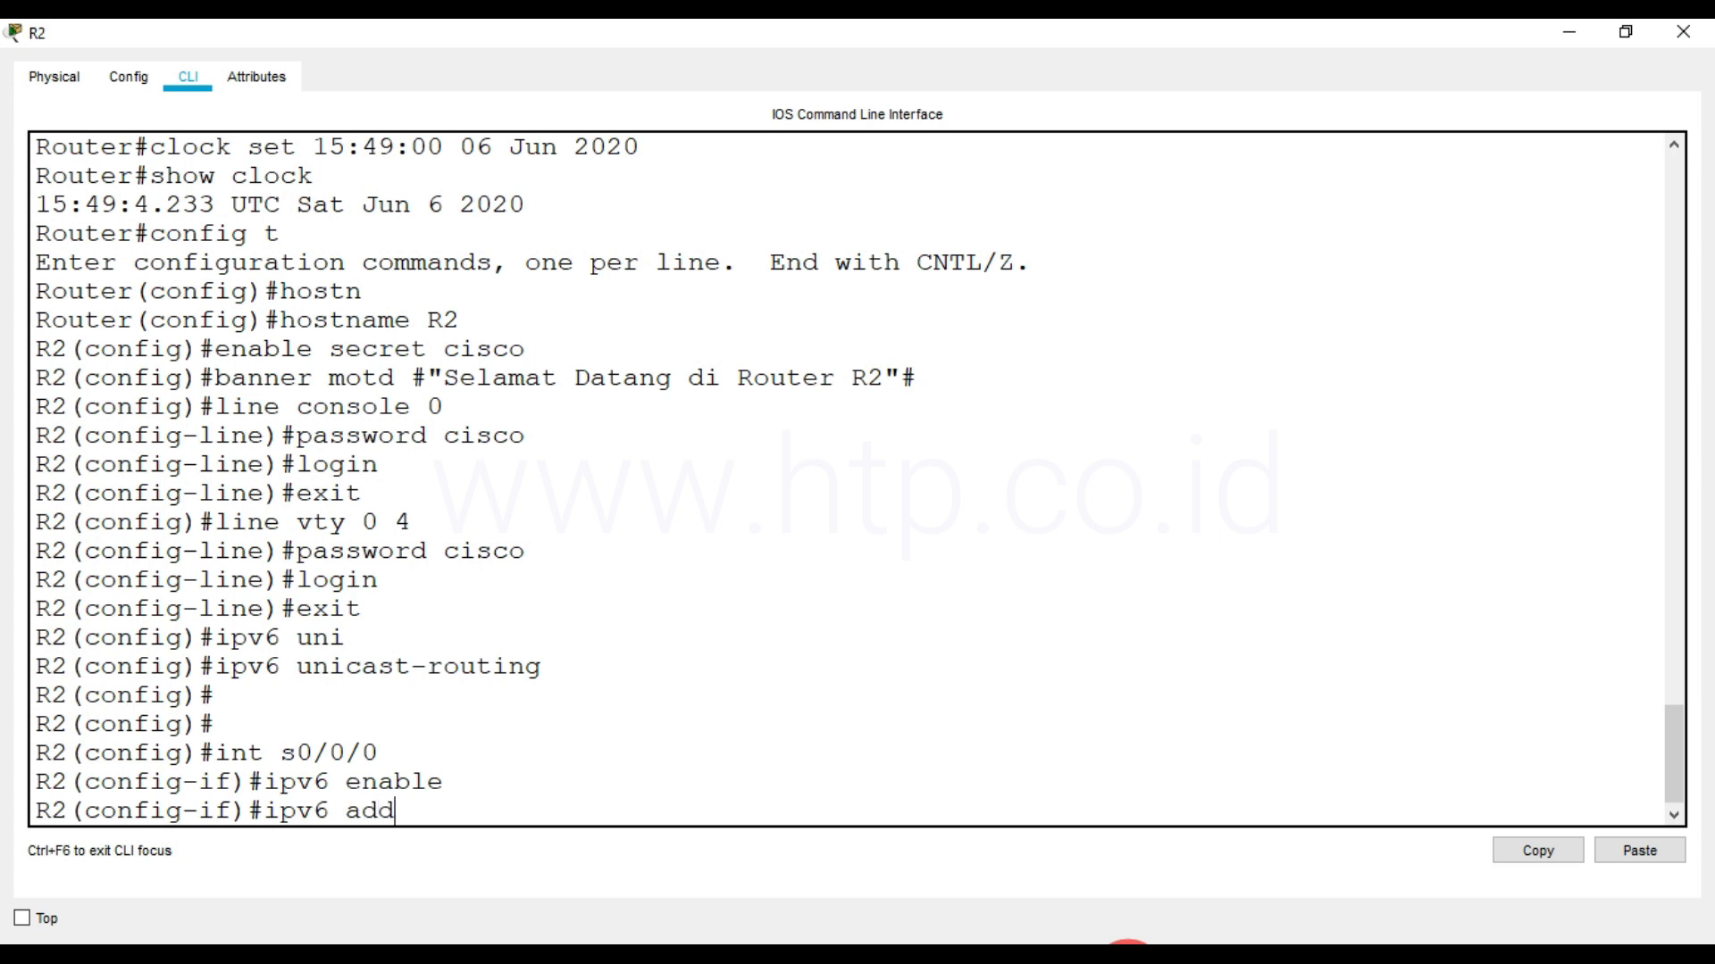
type(" 12::2/126")
key("Return")
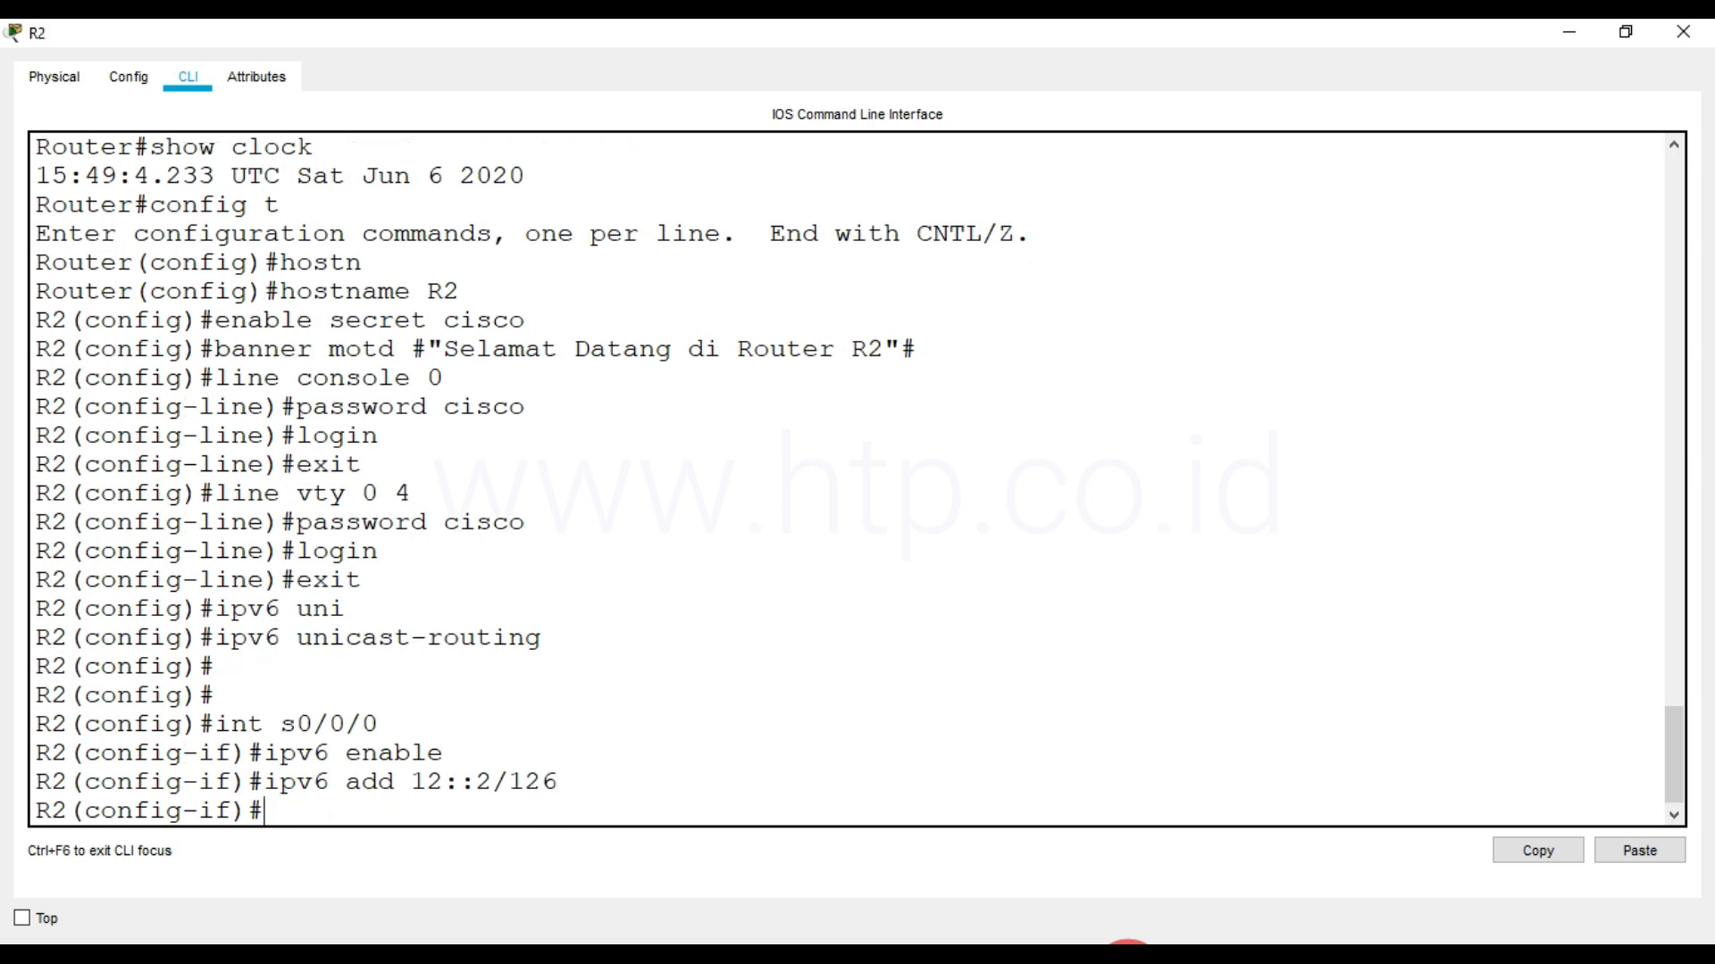
Give interface s0/0/0 the description "connect to R1 s0/0/0", activate it with no shut and exit interface configuration
type("desc \"connect to")
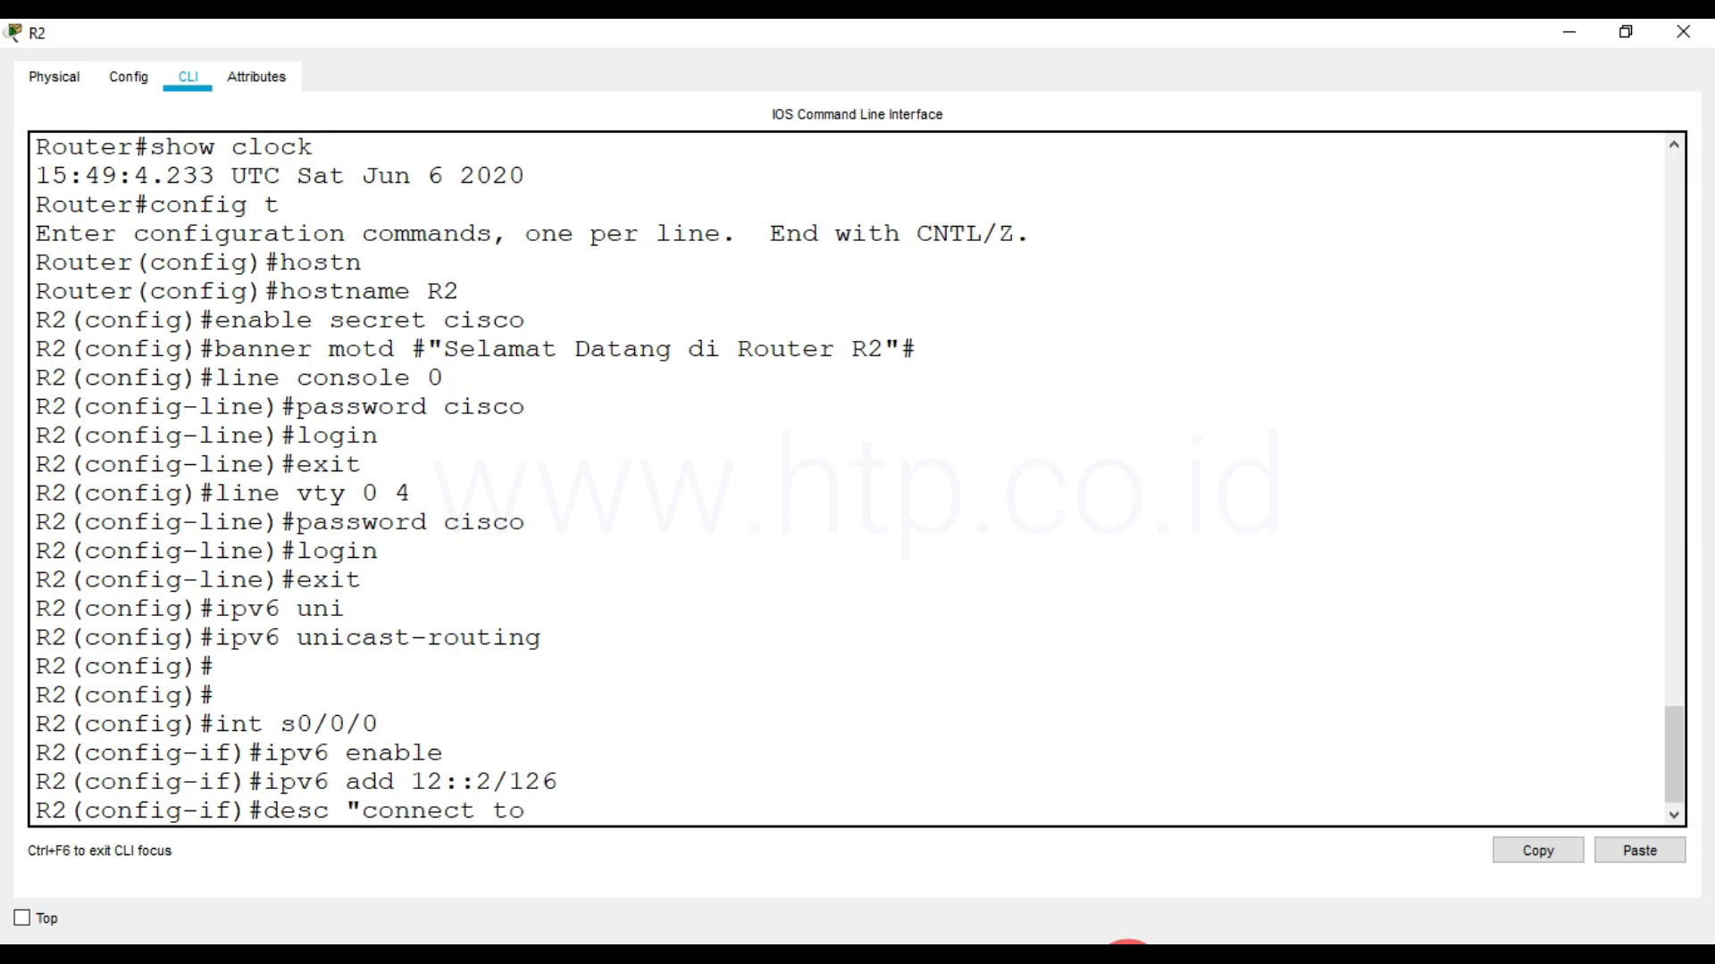
type(" R1 s0/0/0\"")
key("Return")
type("no shut")
key("Return")
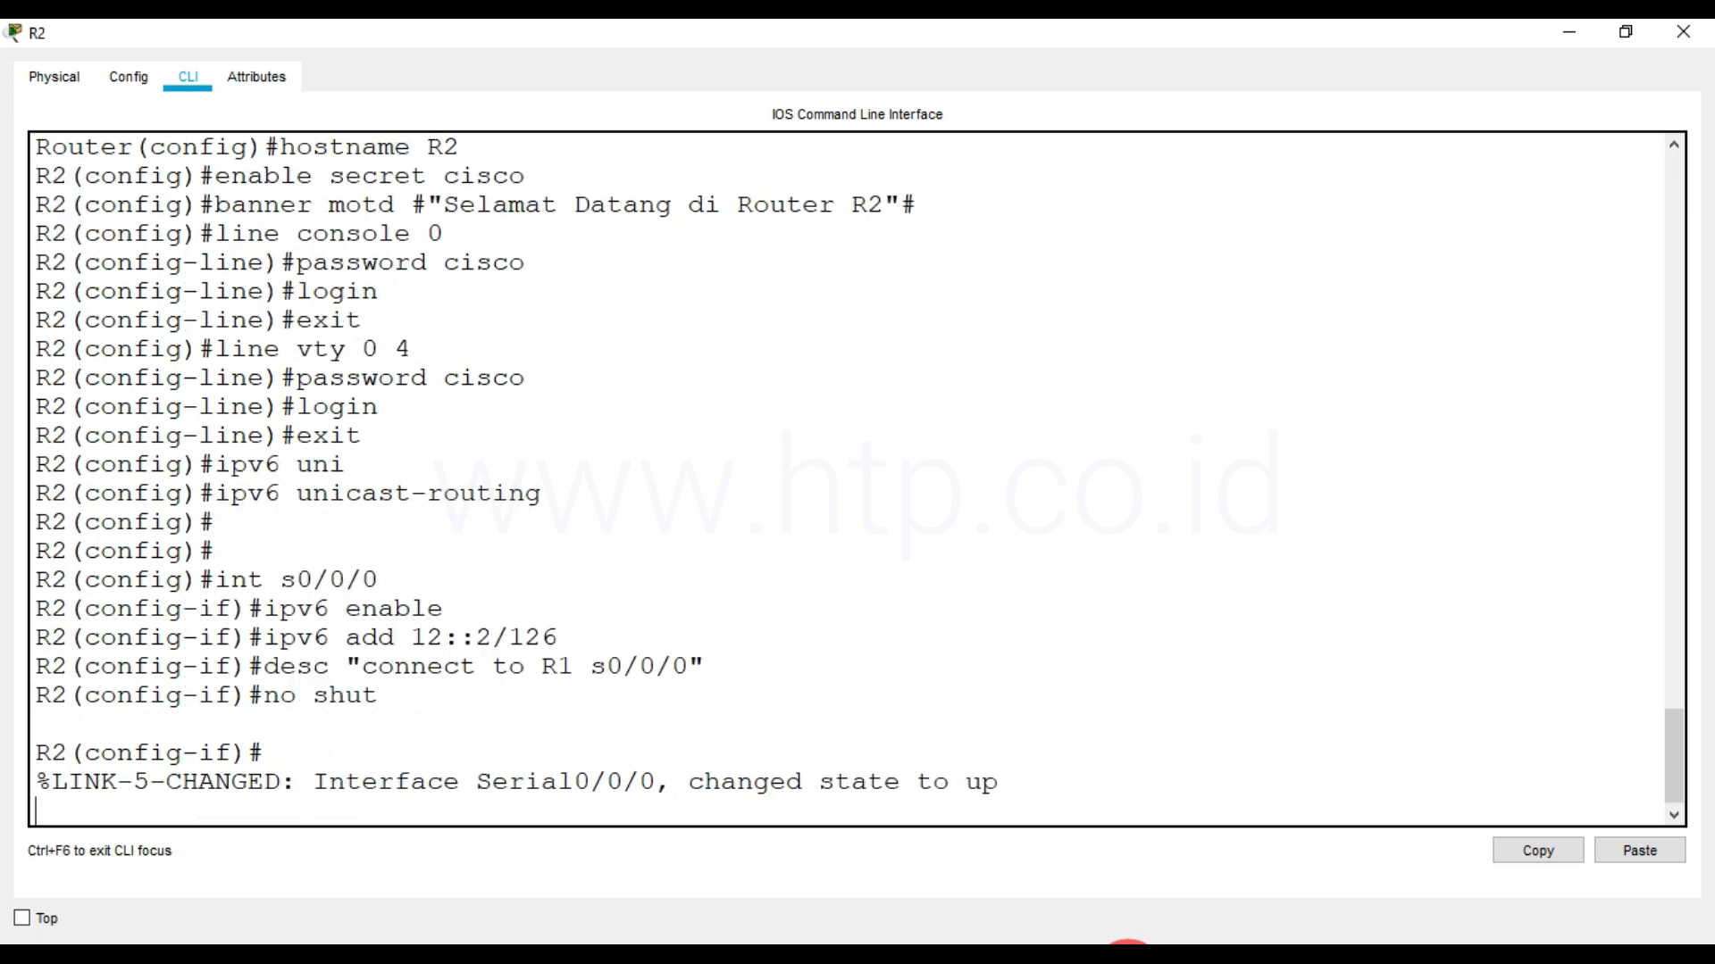
key("Return")
type("exit")
key("Return")
Enter configuration of R2's interface fa0/0 and enable IPv6 on it
type("int fa0/0")
key("Return")
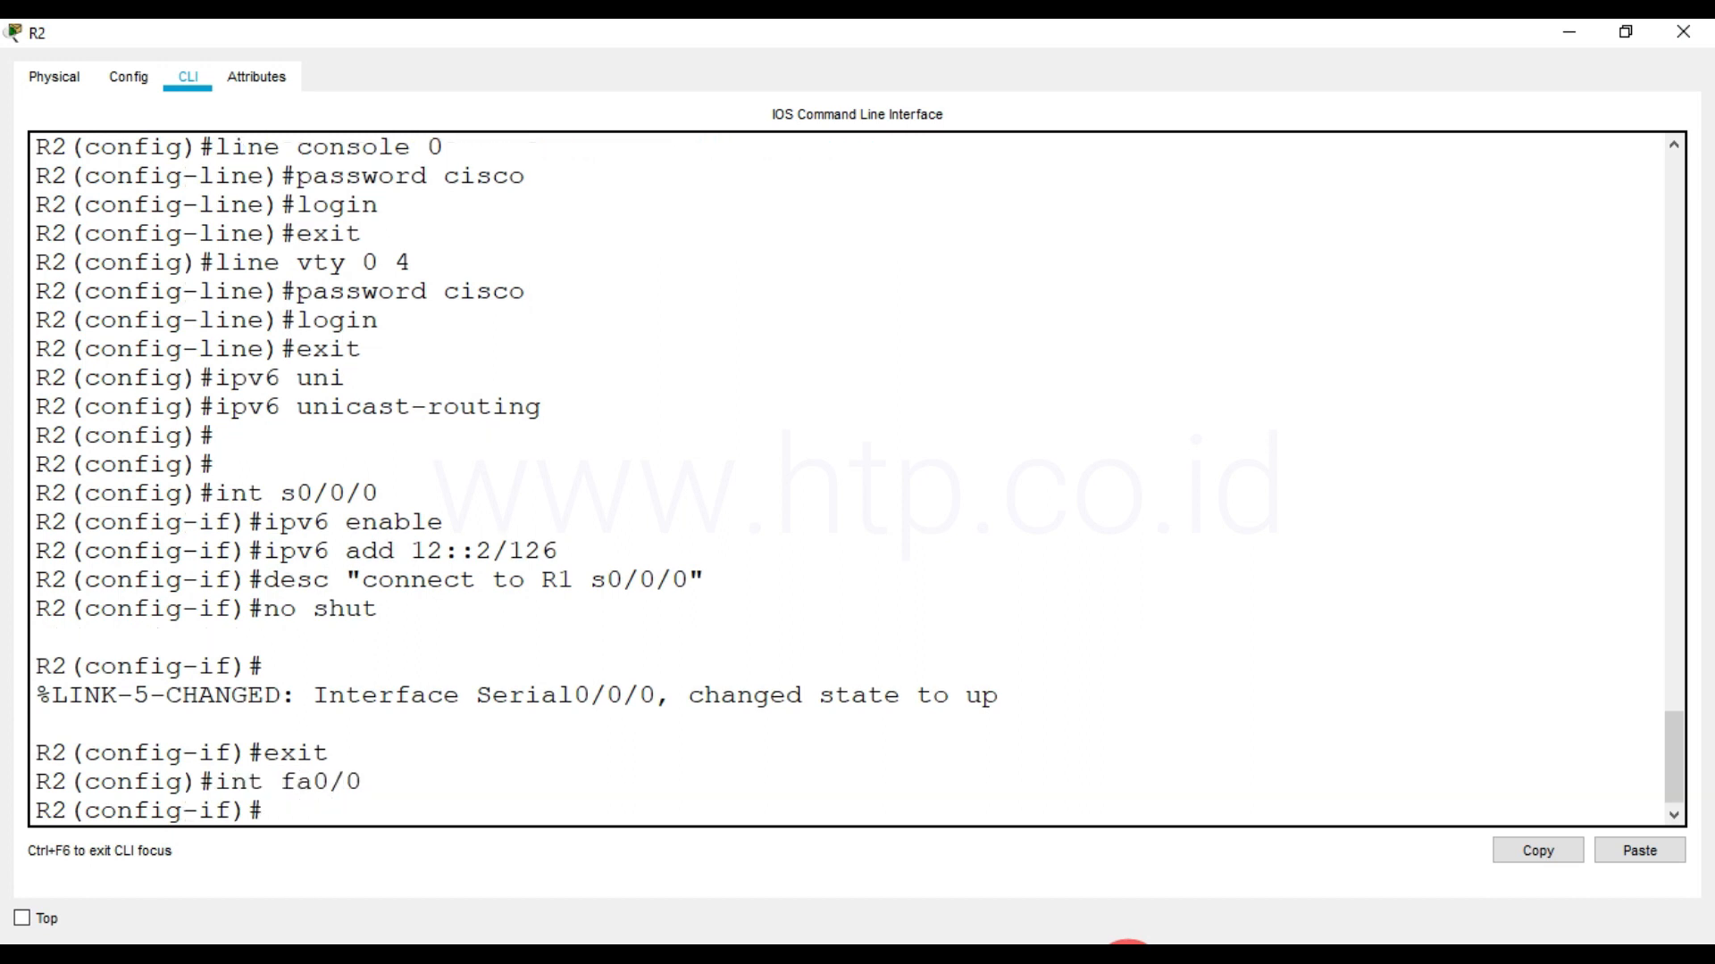
type("ipv6")
key("Return")
type("ip")
key("BackSpace")
key("BackSpace")
key("Return")
type("ipv6 enable")
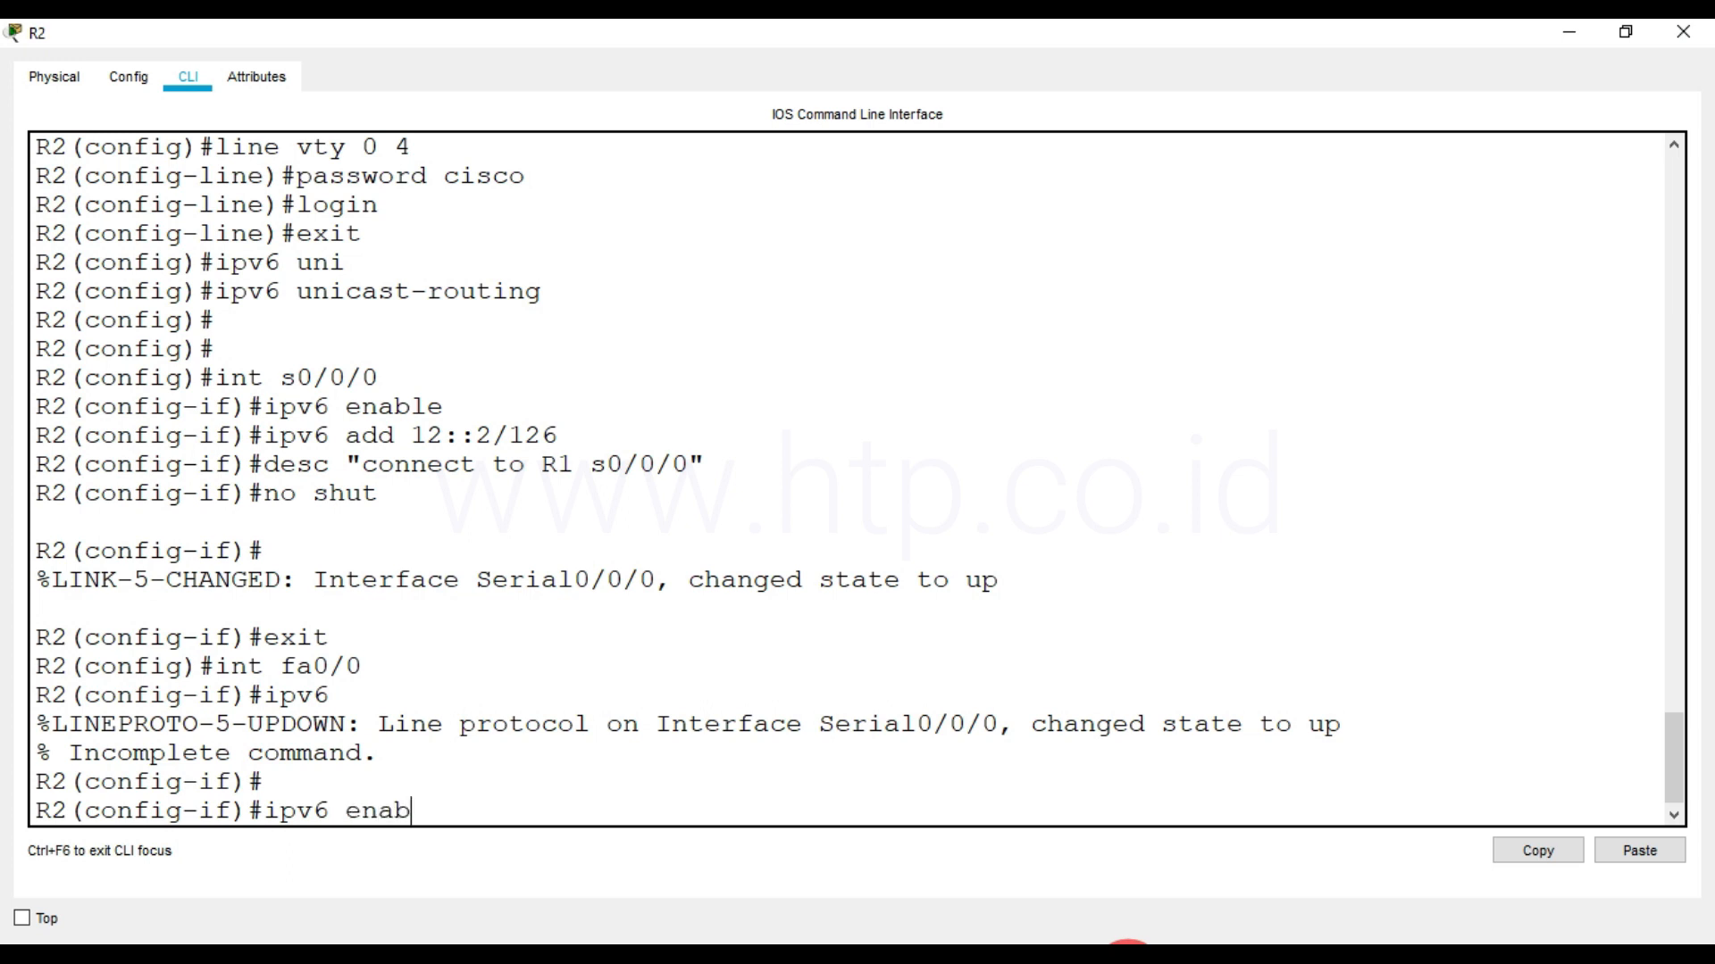
key("Return")
Assign the IPv6 address 20::2/64 to R2's interface fa0/0
type("ipv6 address ")
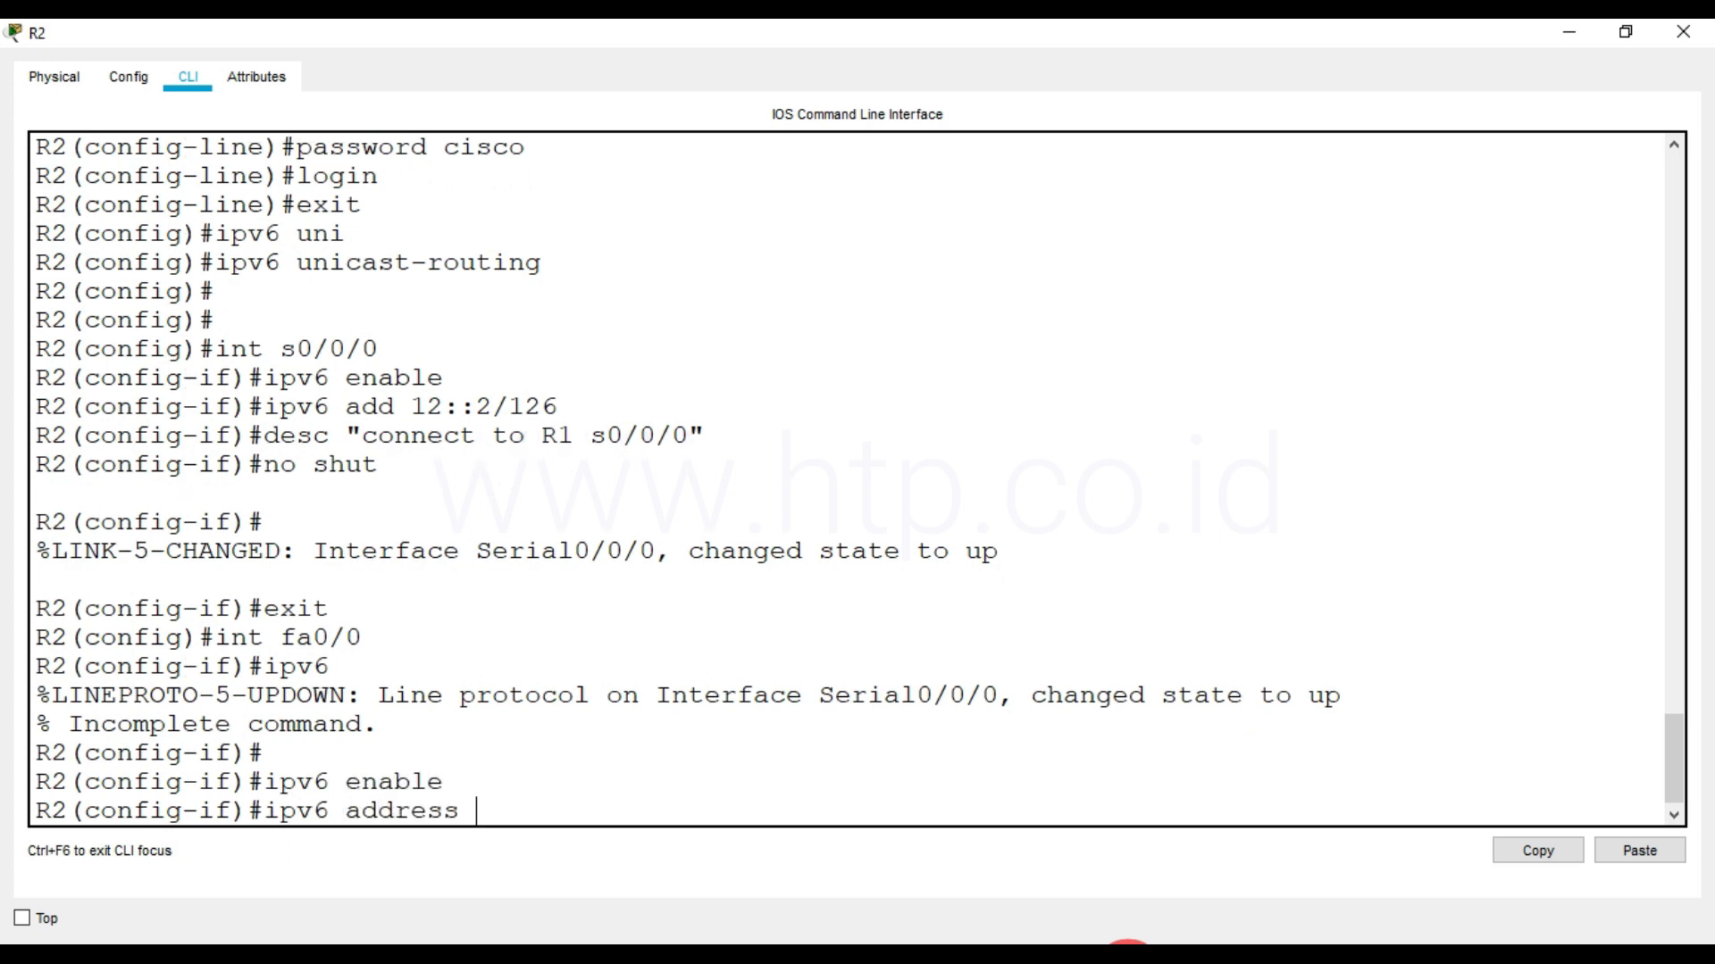
type("20::2/64")
key("Return")
Give interface fa0/0 the description "connect to SW-2 fa0/1", activate it with no shut and end configuration mode
type("desc")
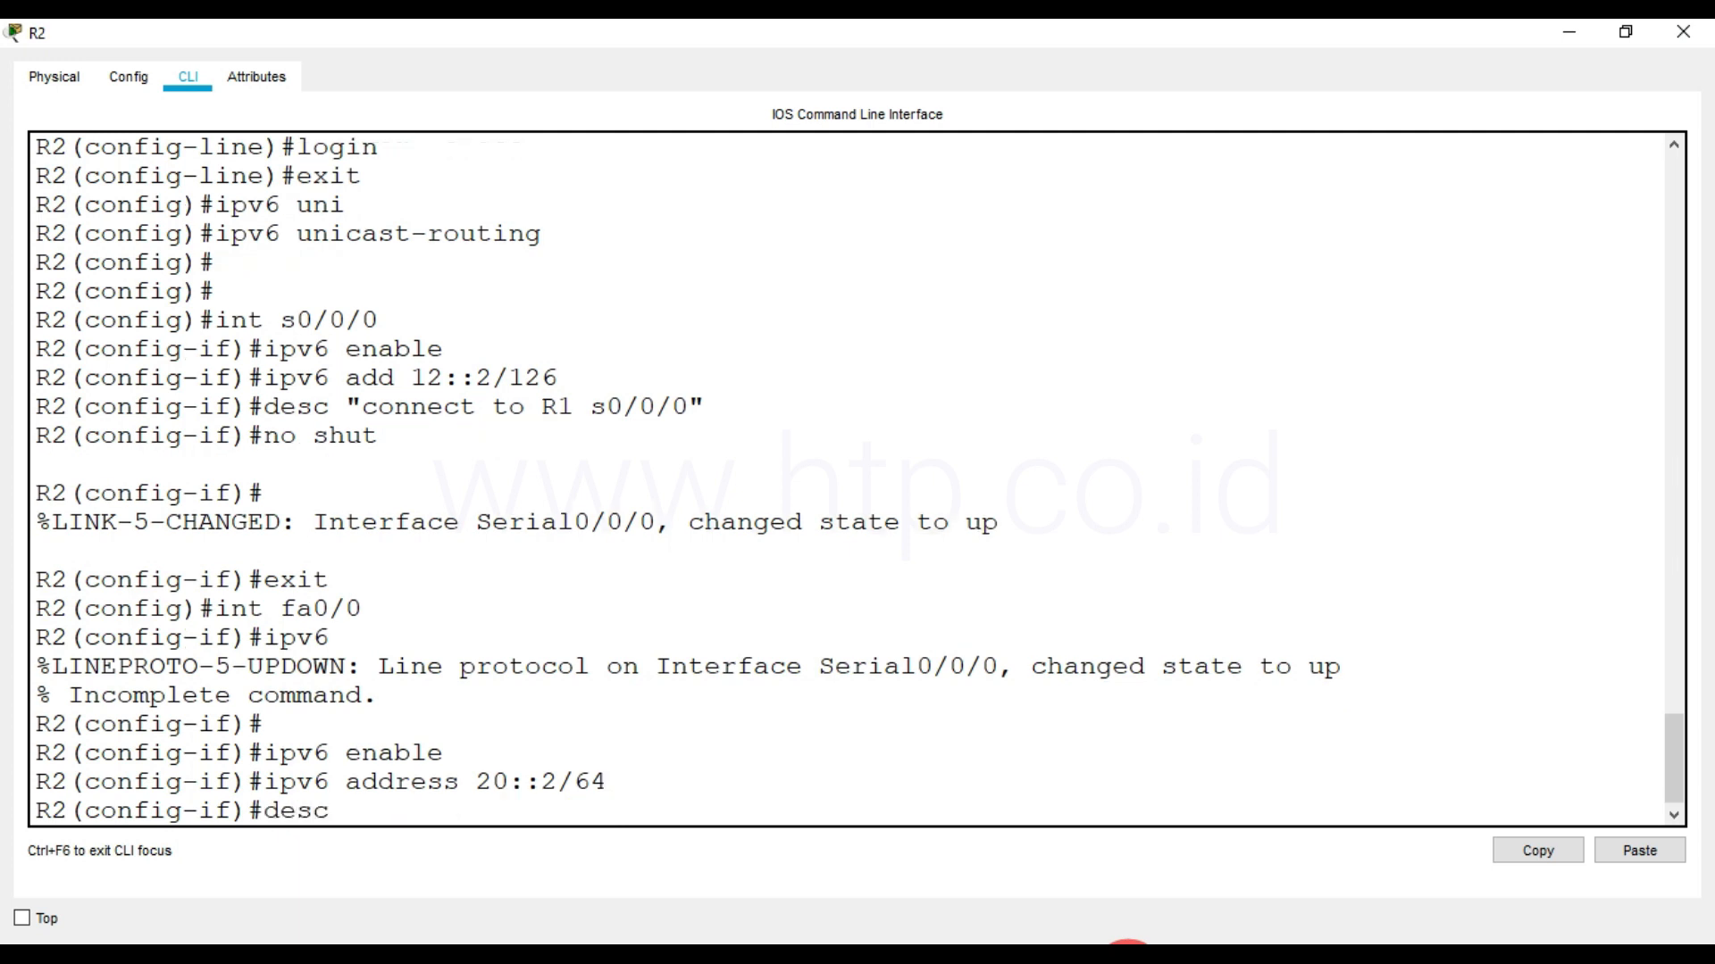
type(" \"connect to")
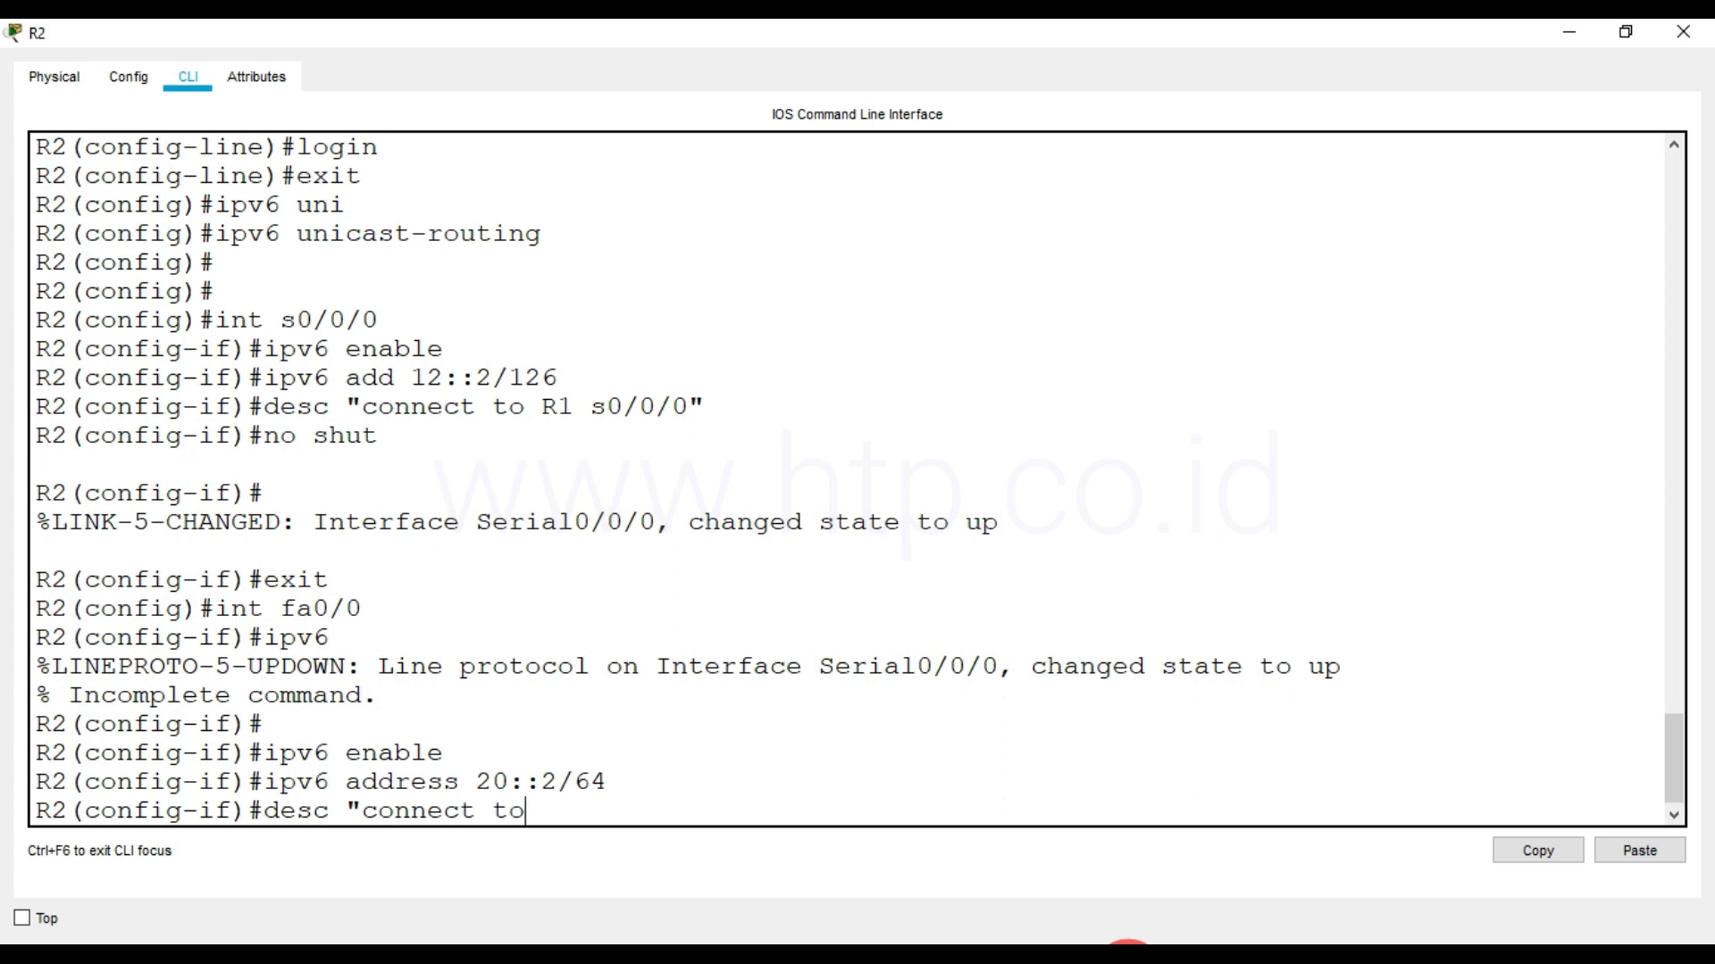
type(" SW-2 fa0/1")
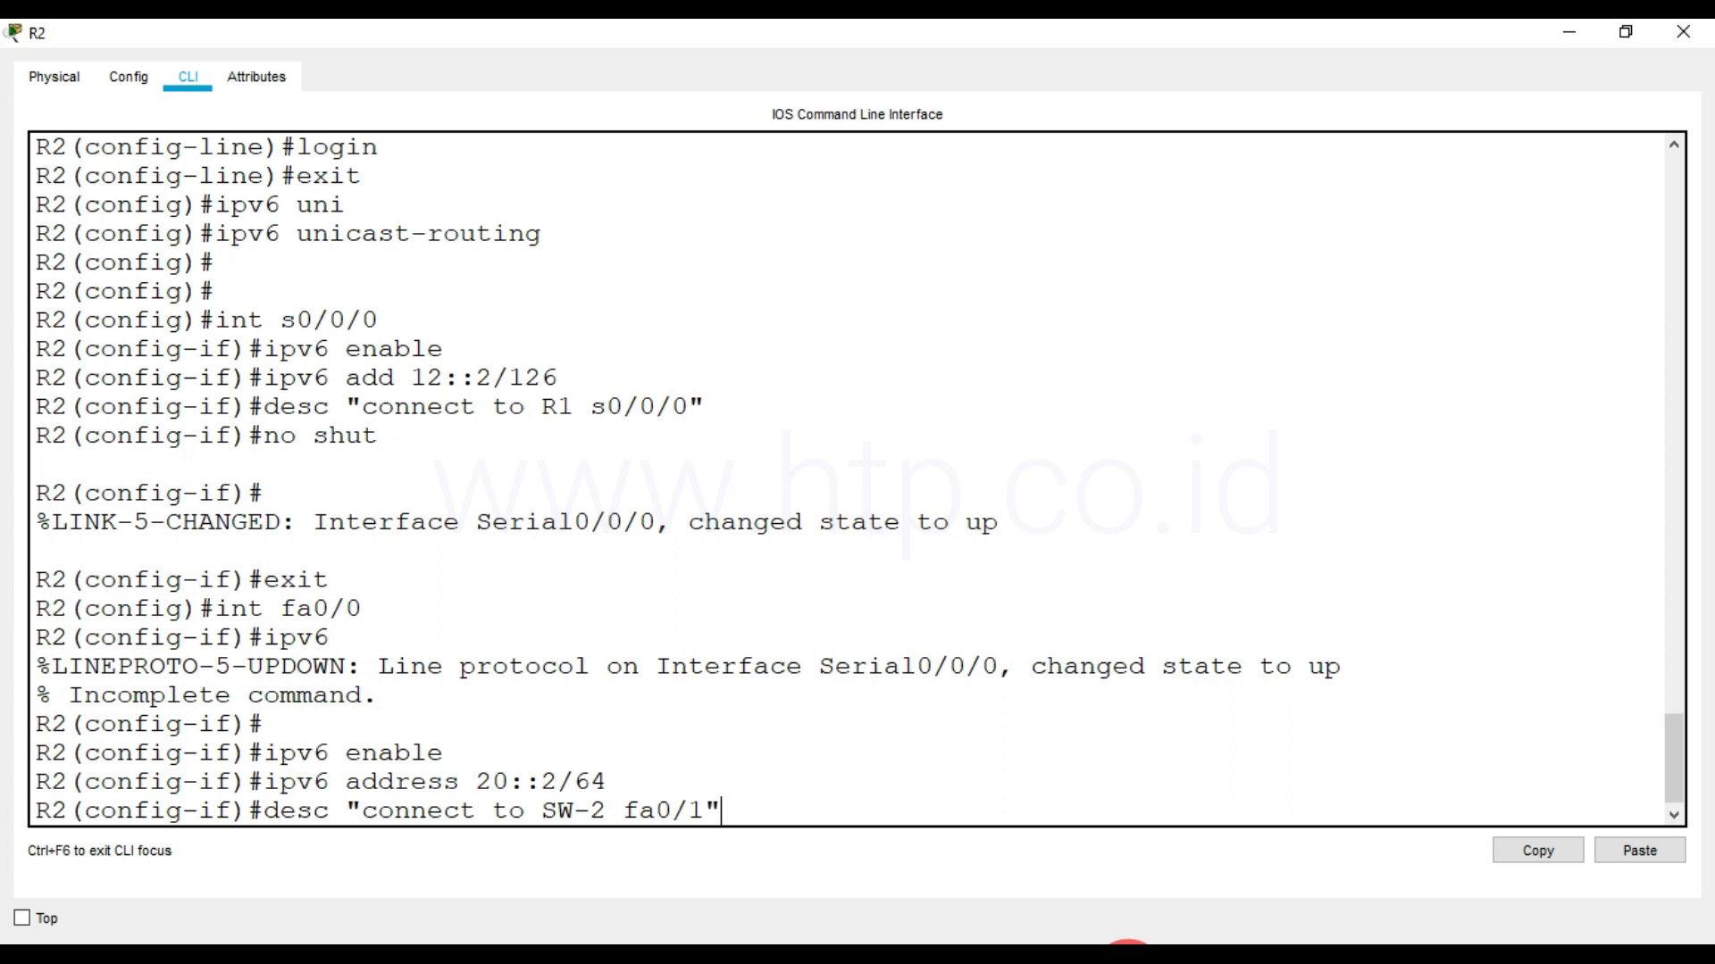
key("Return")
type("no shut")
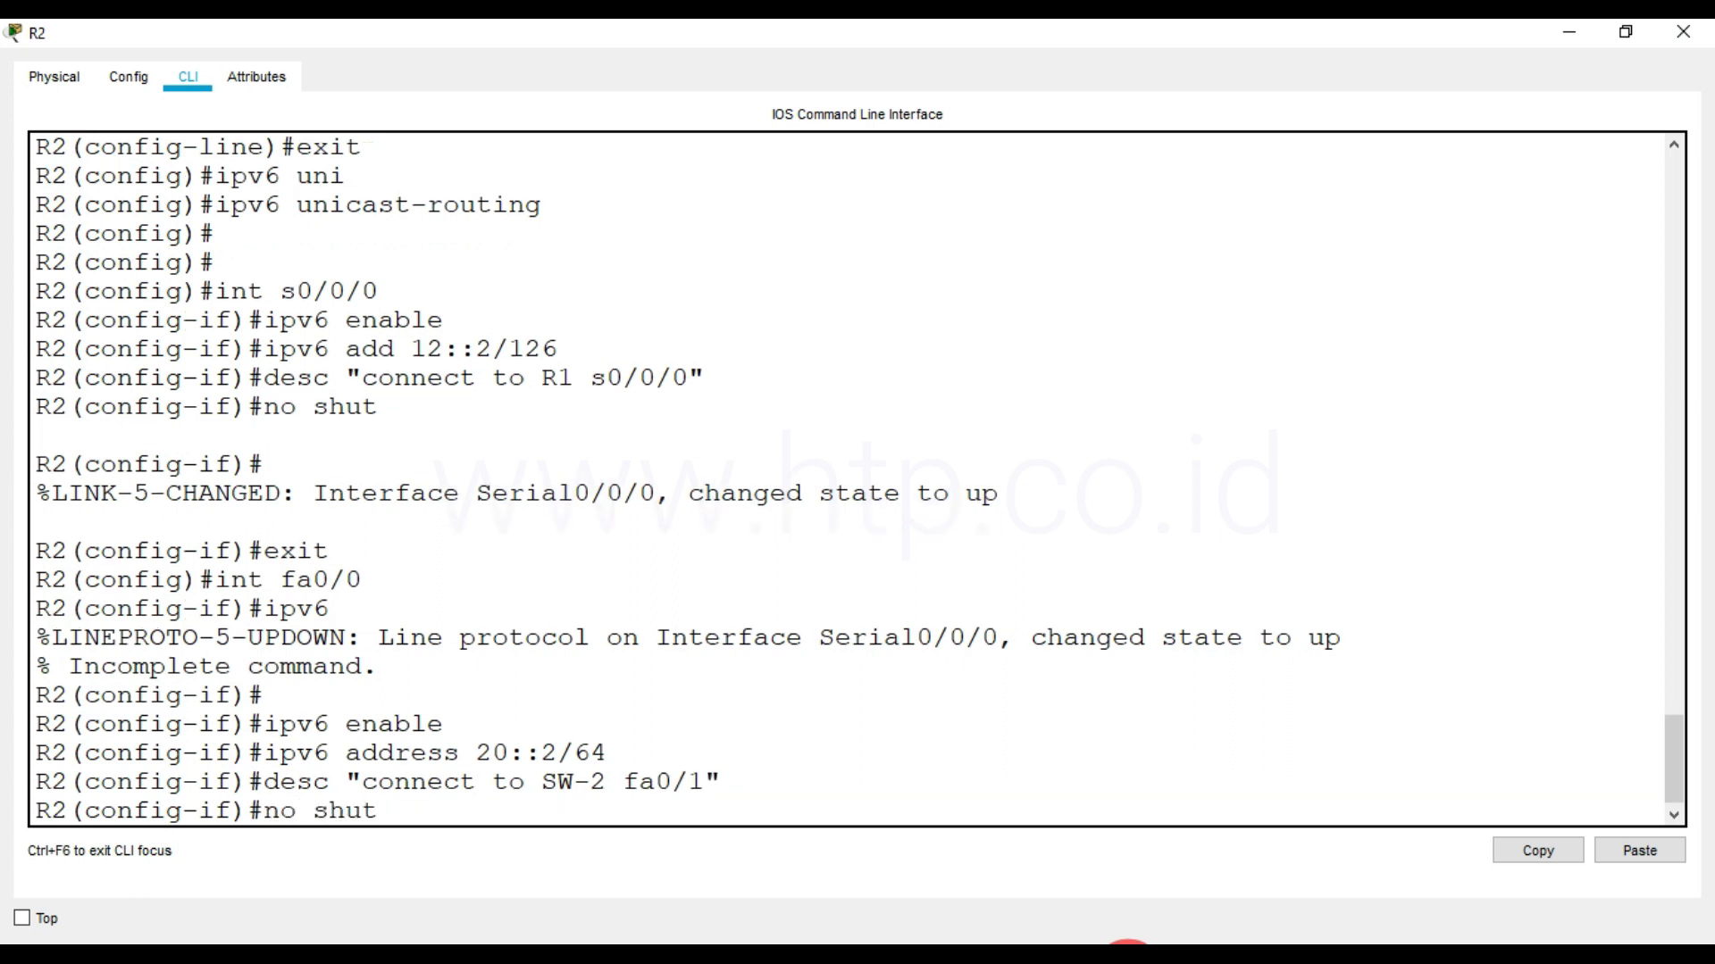
key("Return")
key("Return")
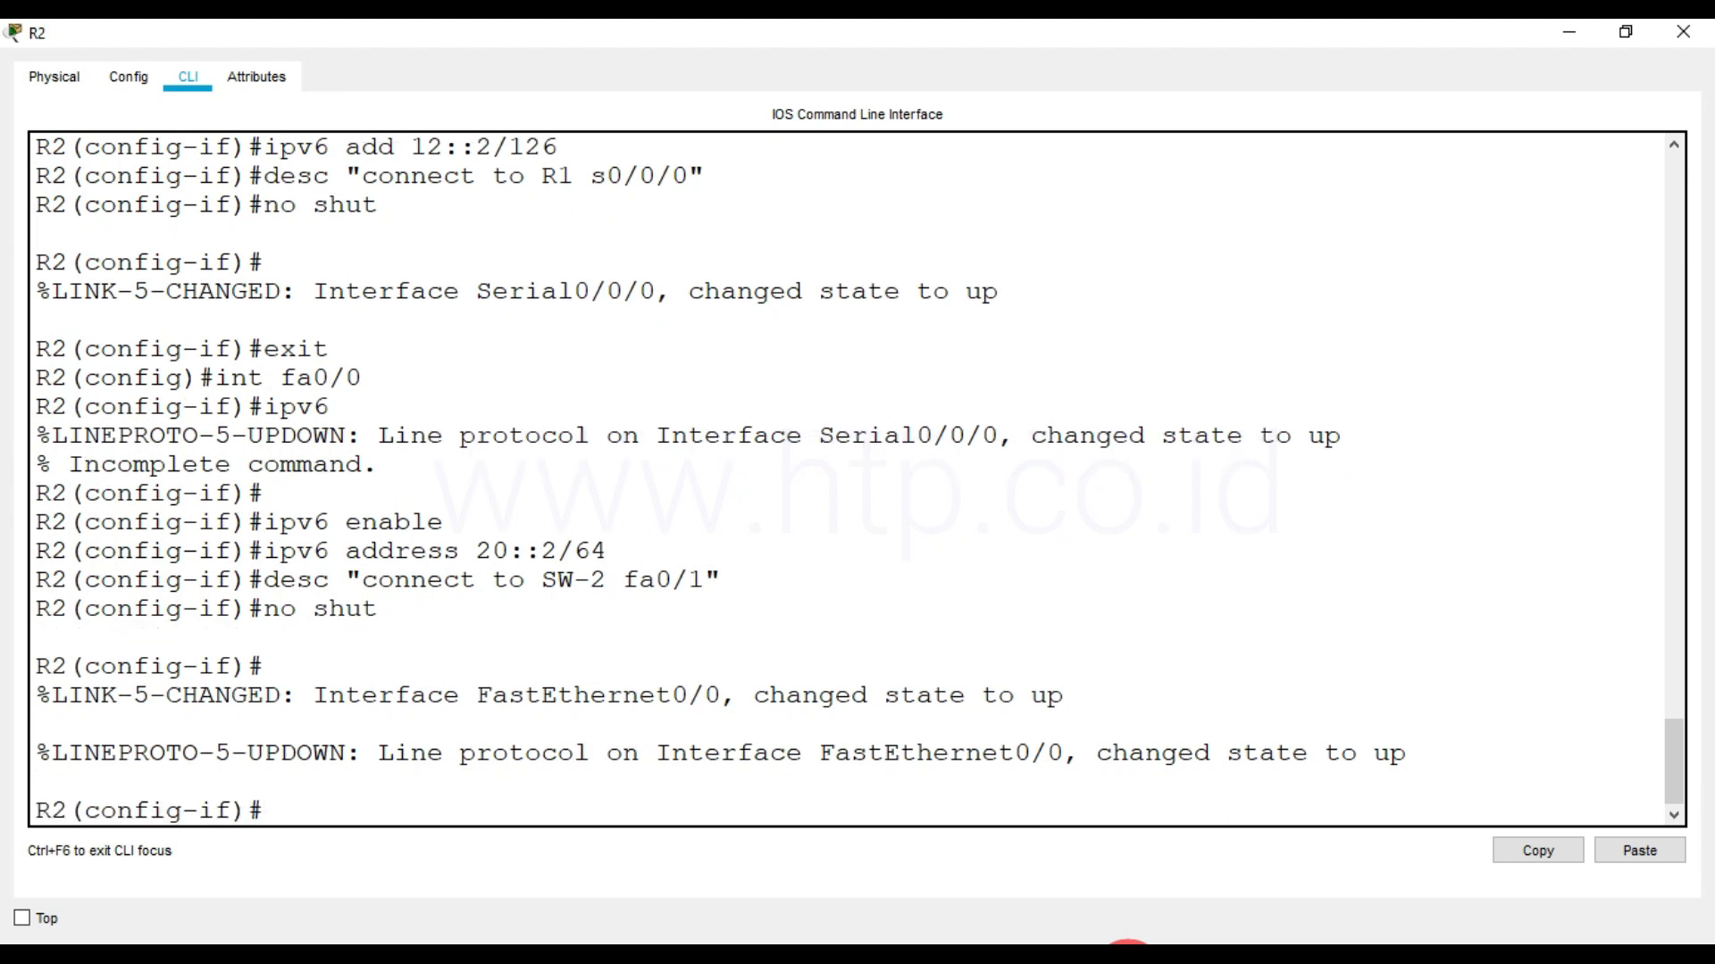
type("end")
key("Return")
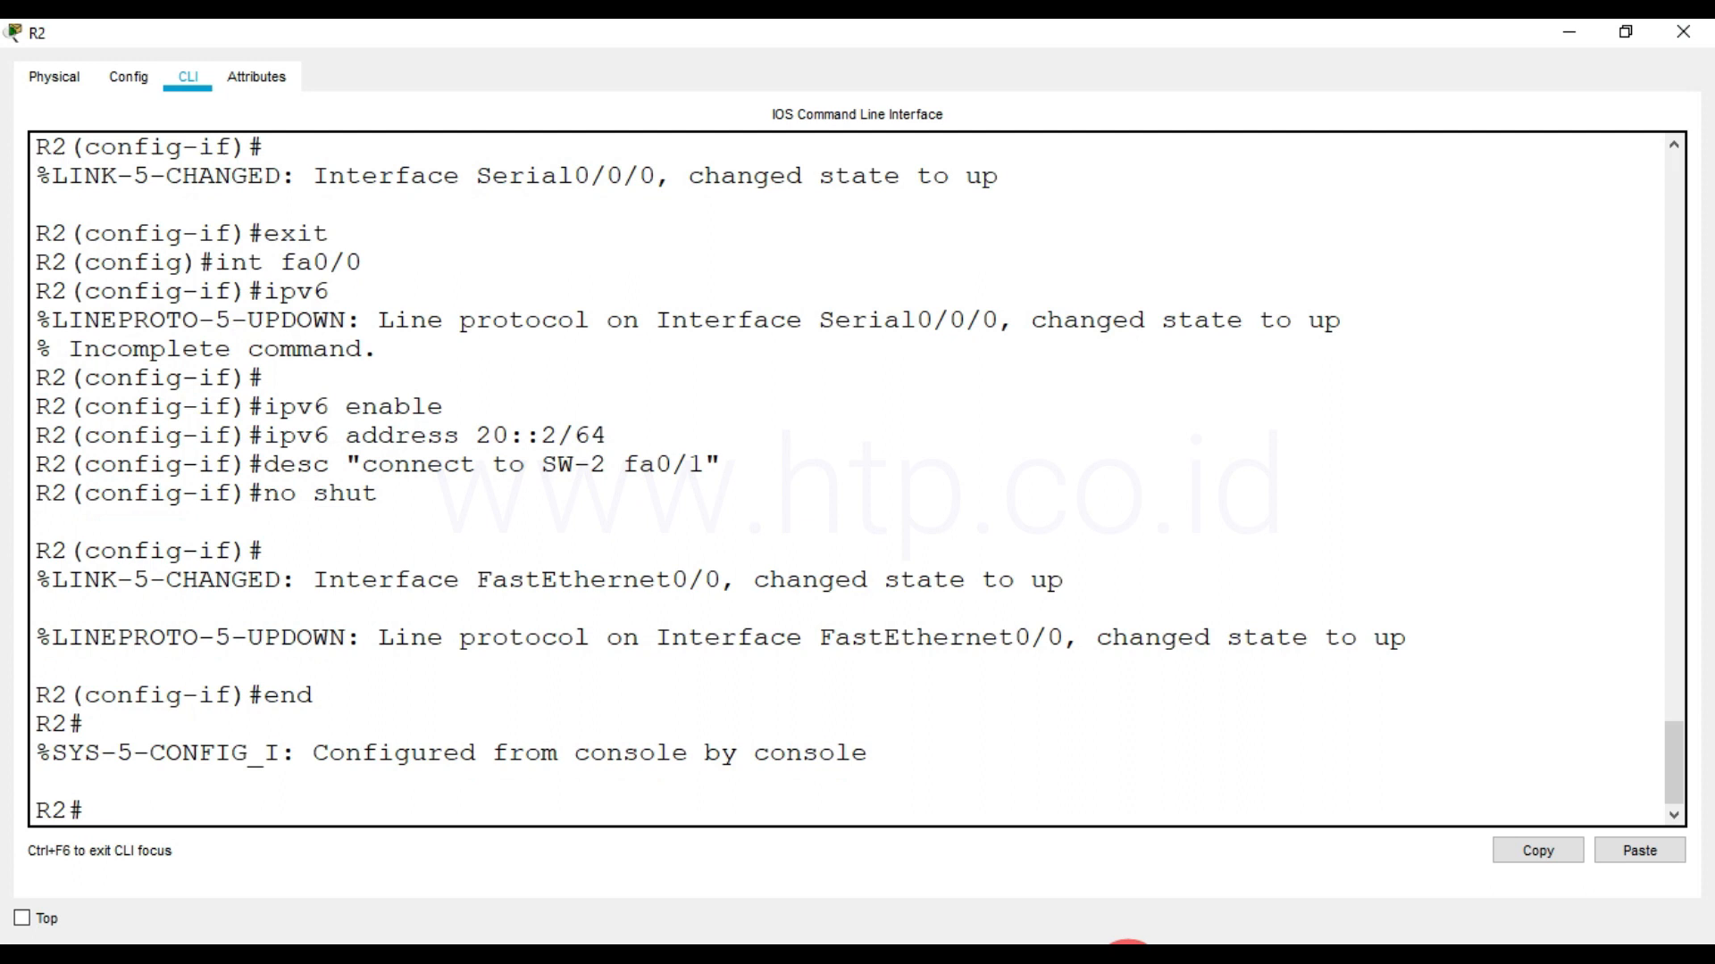
Save R2's running configuration to startup-config with copy run start, accepting the default destination filename
type("copy run start")
key("Return")
Save R2's configuration again with write mem and with the short form write
key("Return")
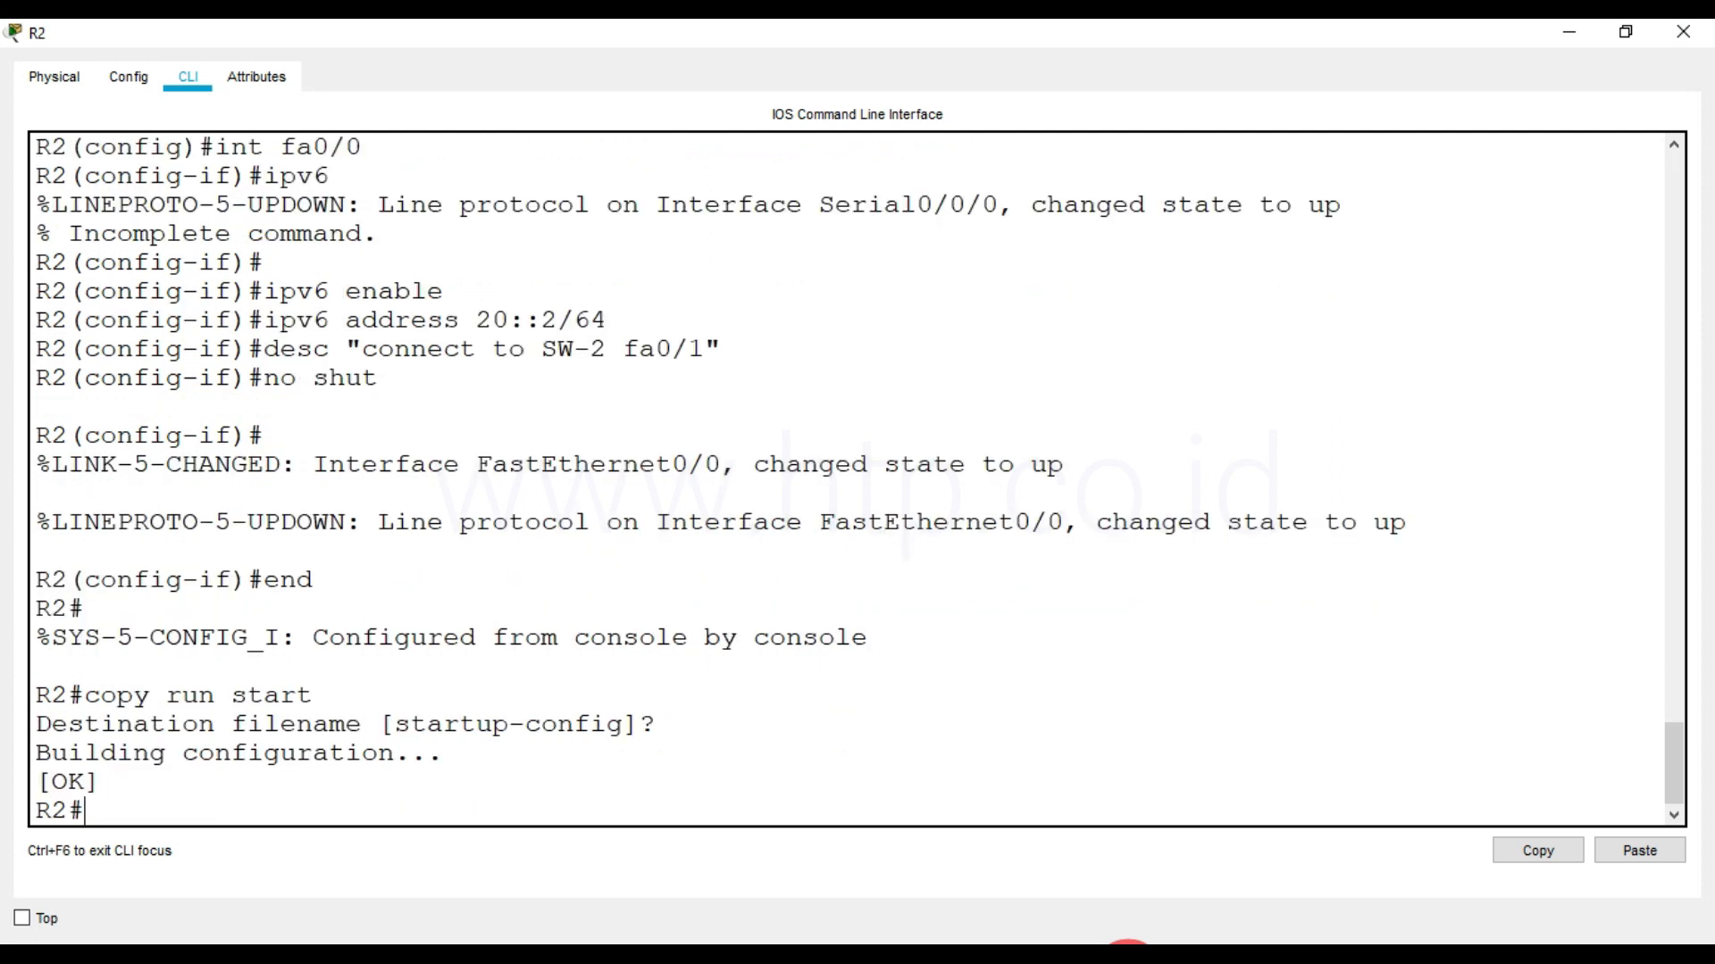
type("write mem")
key("Return")
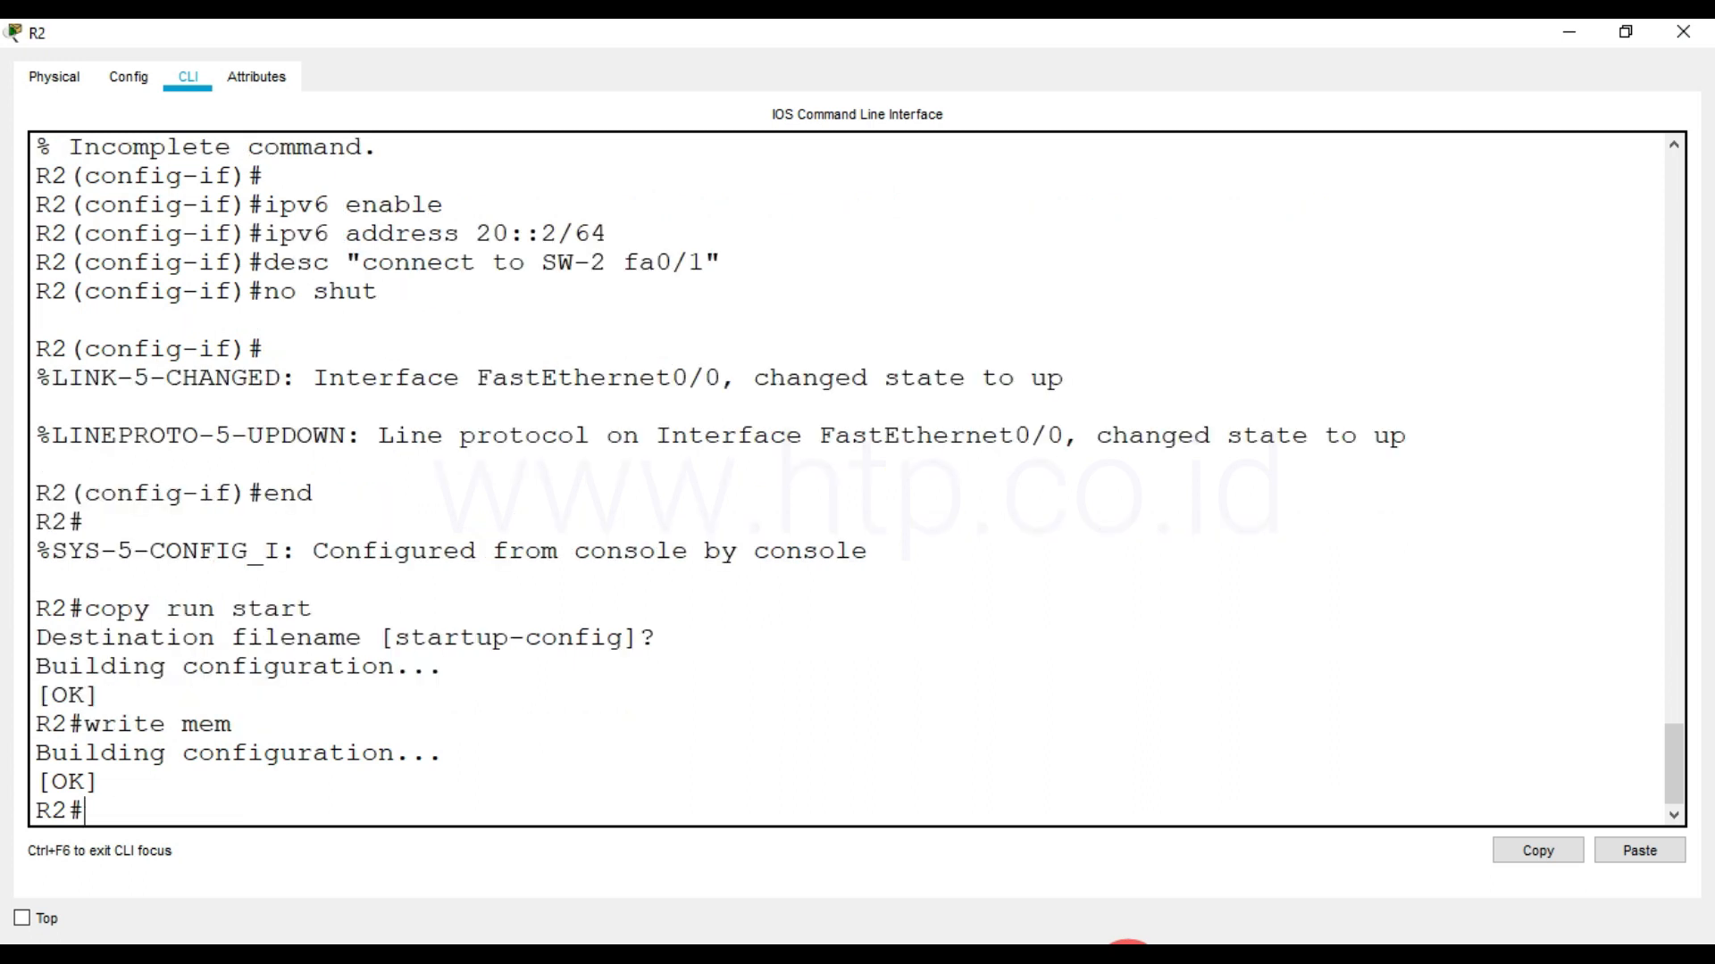
type("write")
key("BackSpace")
key("BackSpace")
key("BackSpace")
key("Tab")
Display R2's running configuration with show run
key("Return")
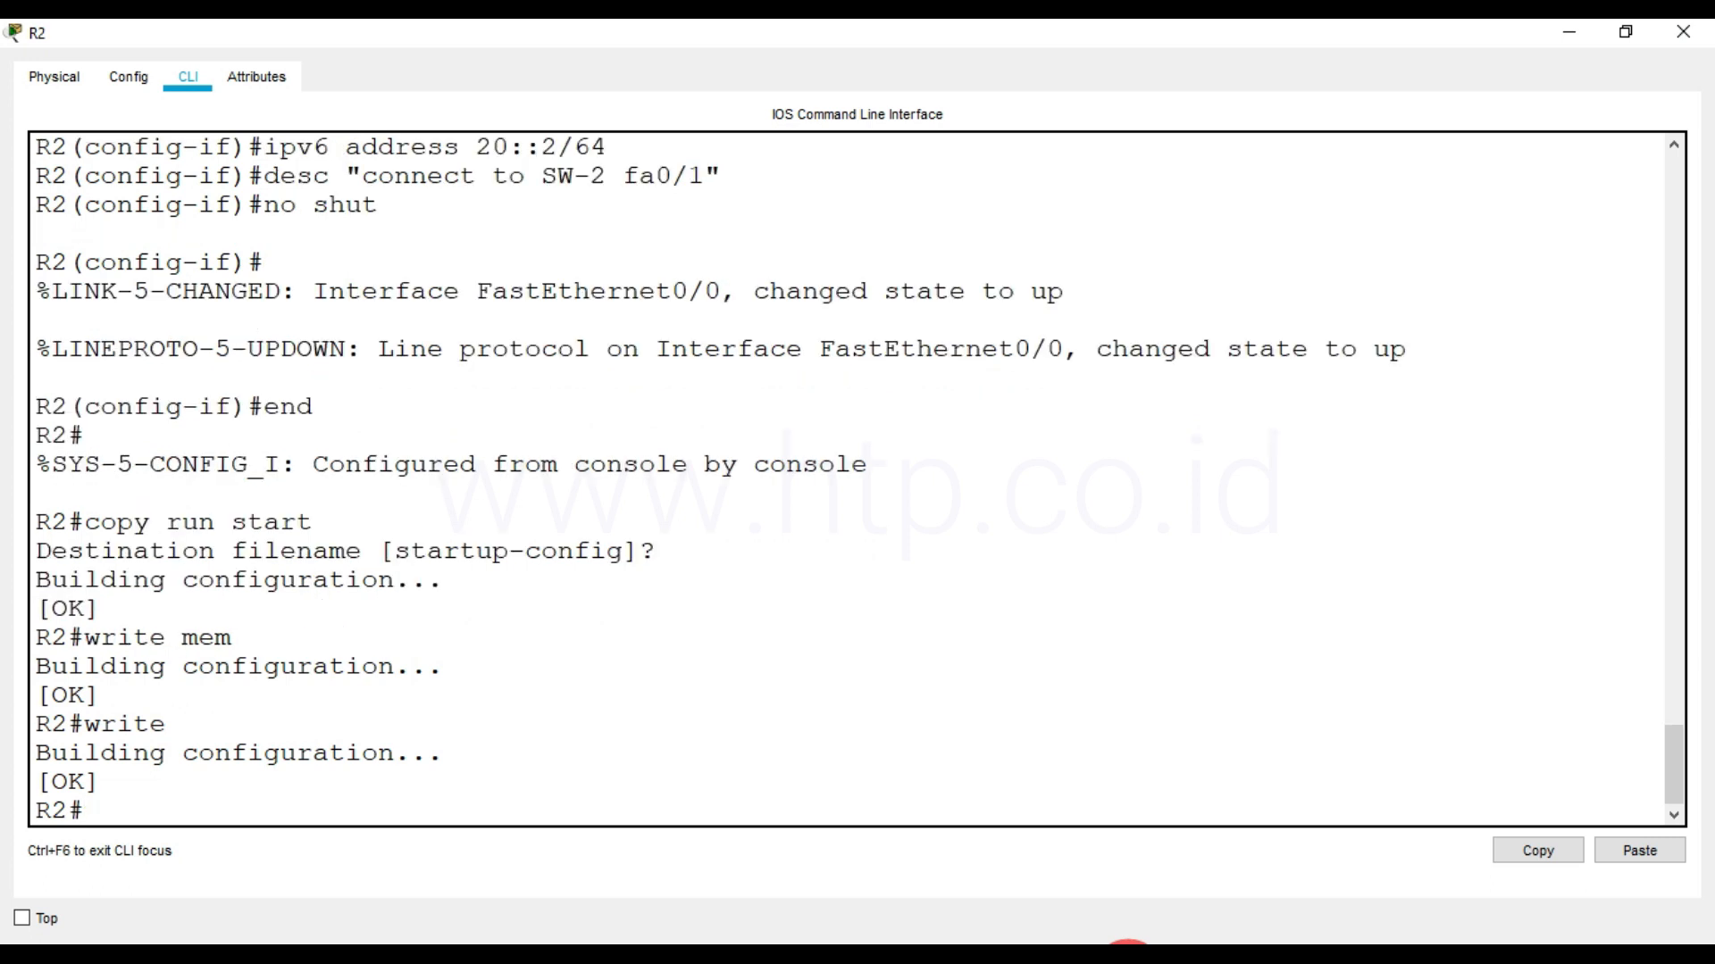
type("show run")
key("BackSpace")
key("BackSpace")
key("BackSpace")
key("BackSpace")
key("BackSpace")
key("BackSpace")
key("BackSpace")
key("BackSpace")
key("Return")
key("Return")
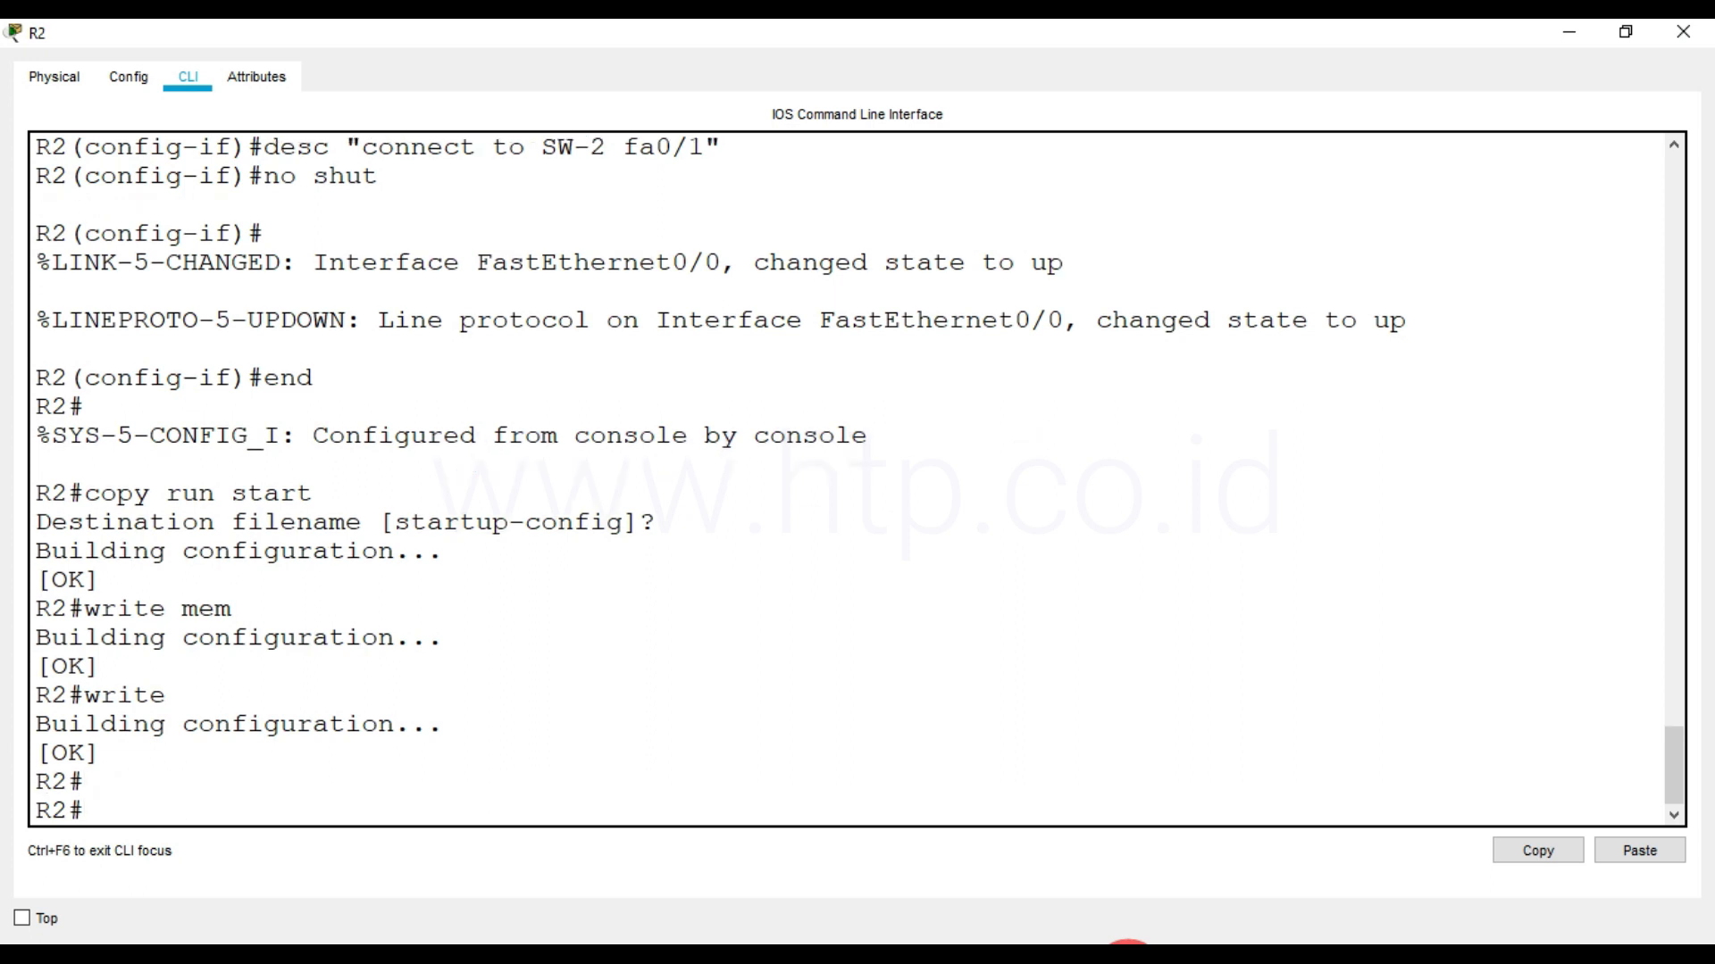
type("show run")
key("Return")
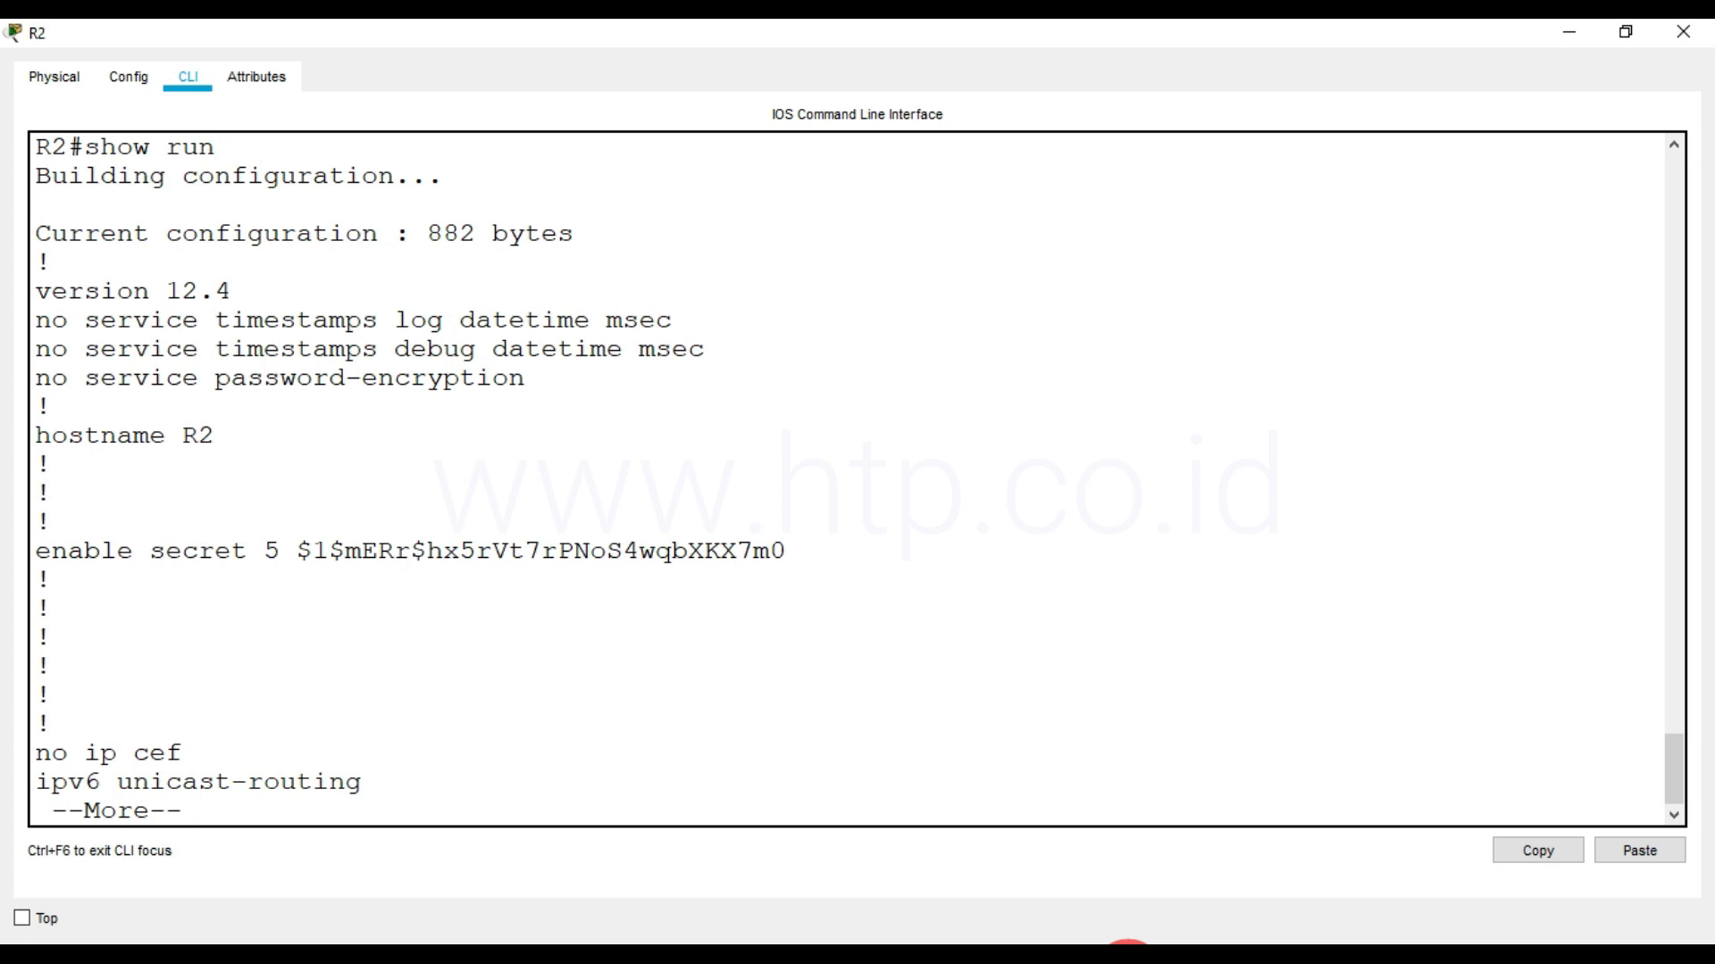
Look back at the copy run start, write mem and write commands in R2's terminal history
scroll(402, 574, "up", 6)
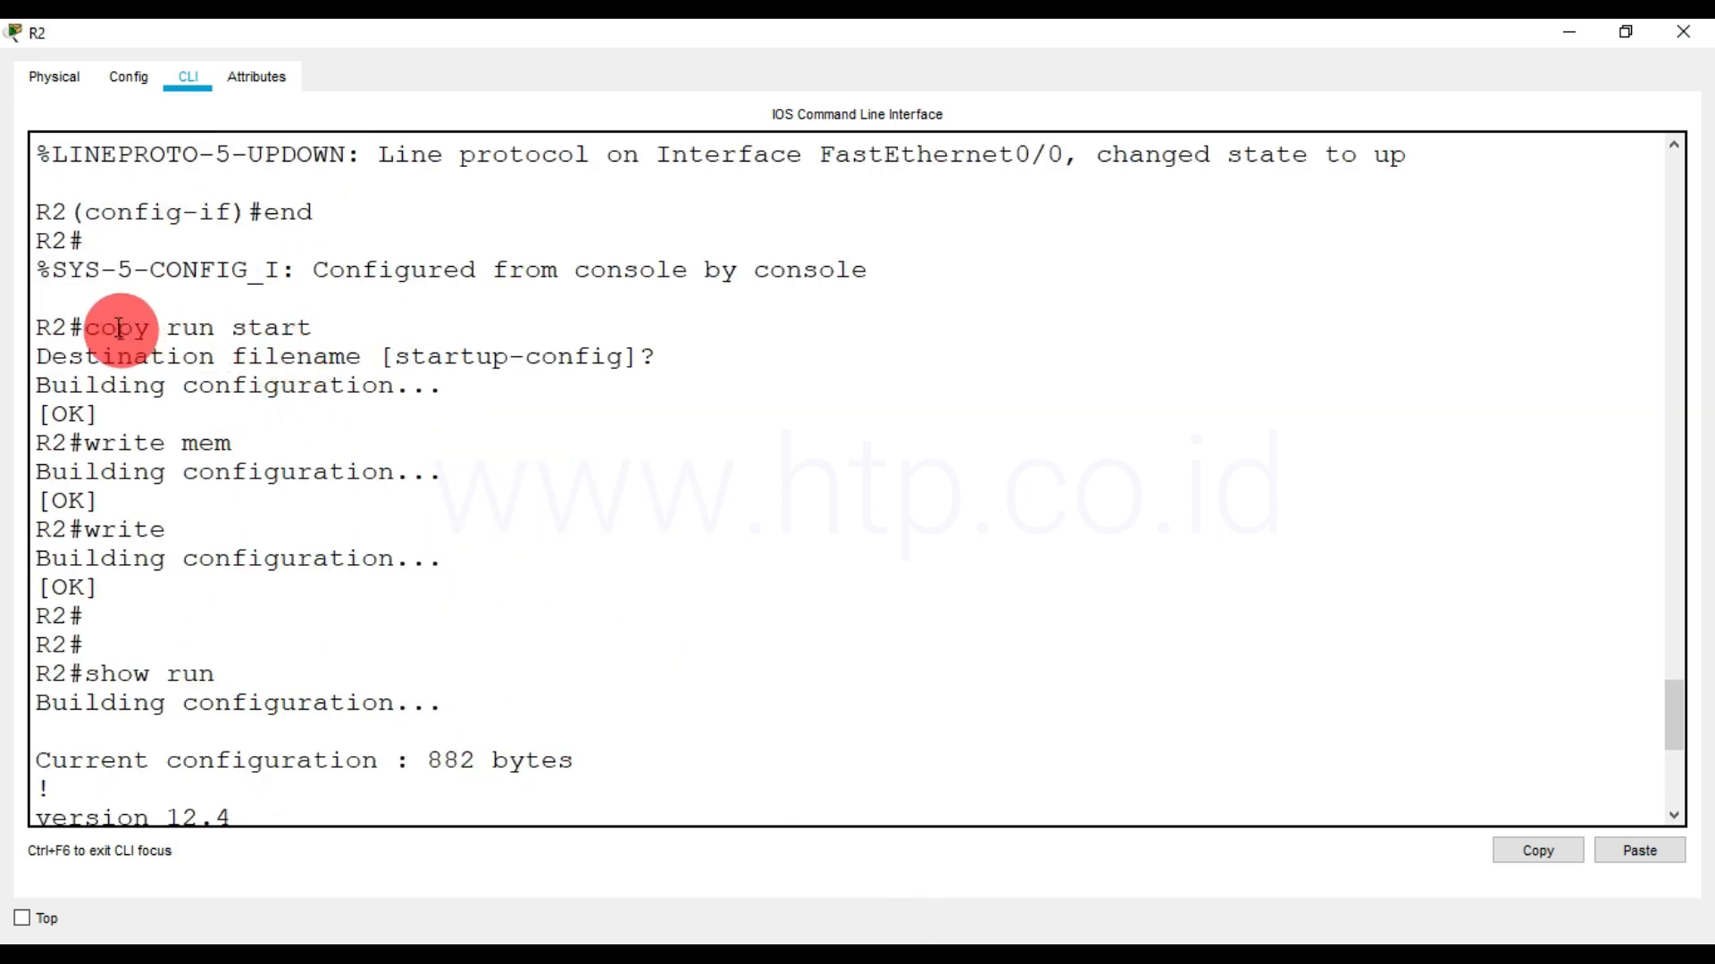
left_click_drag(84, 328, 313, 338)
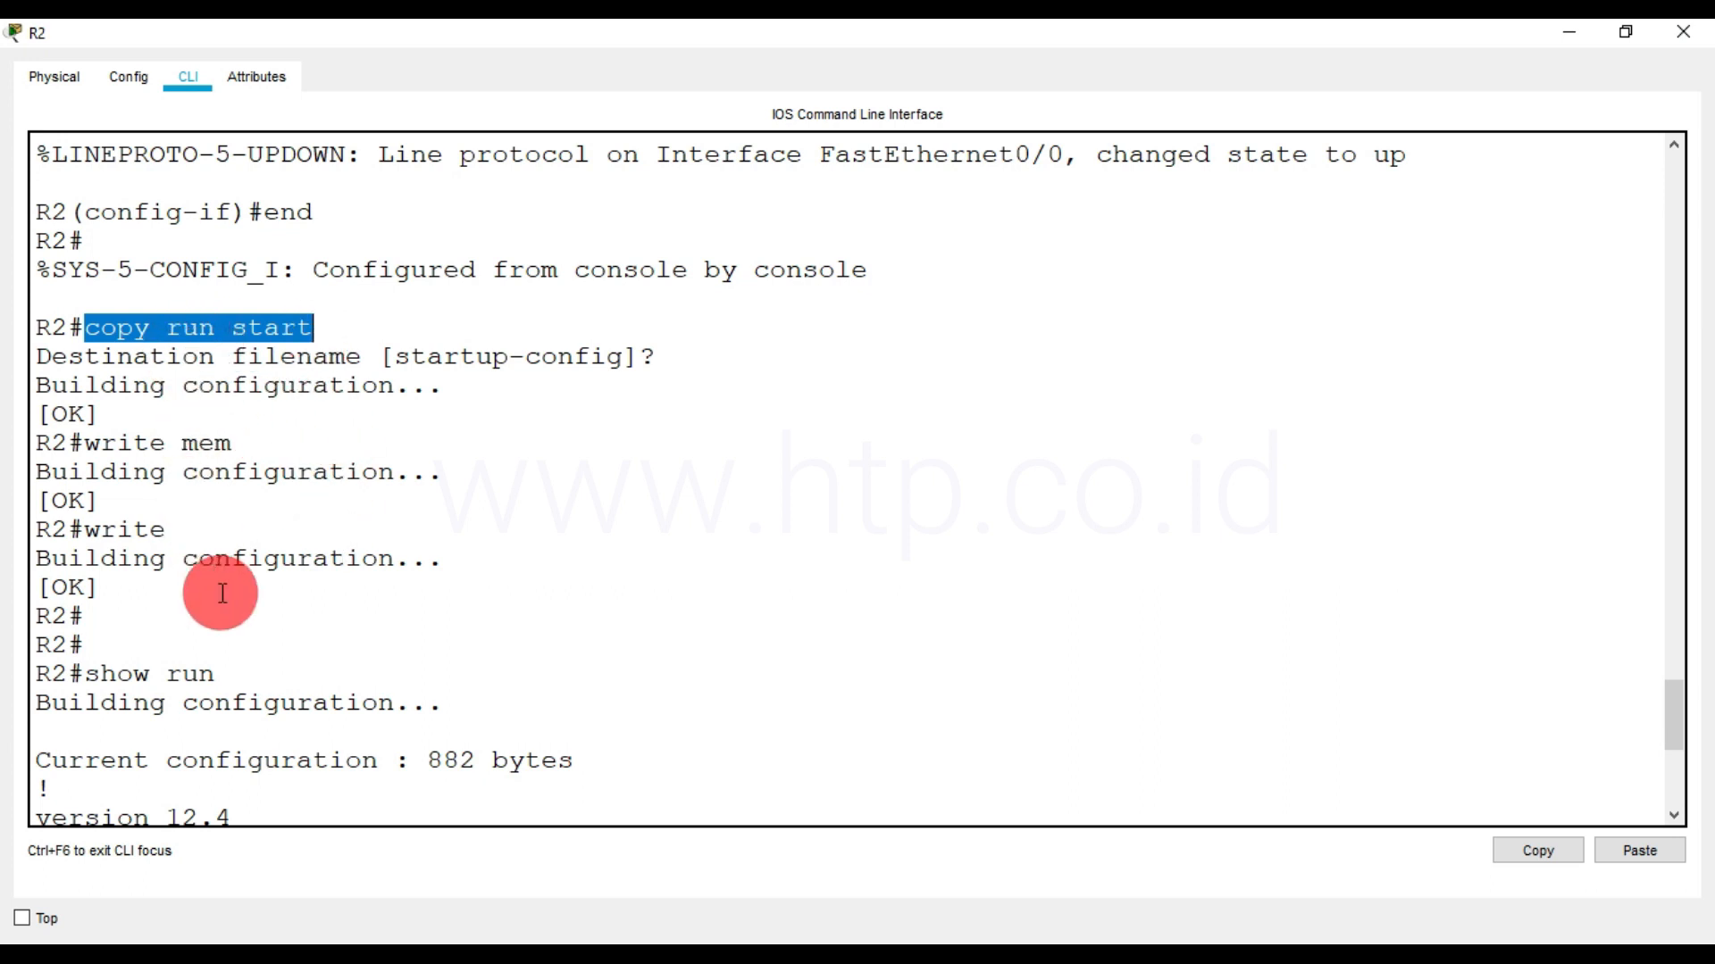
scroll(216, 661, "down", 6)
scroll(215, 732, "down", 1)
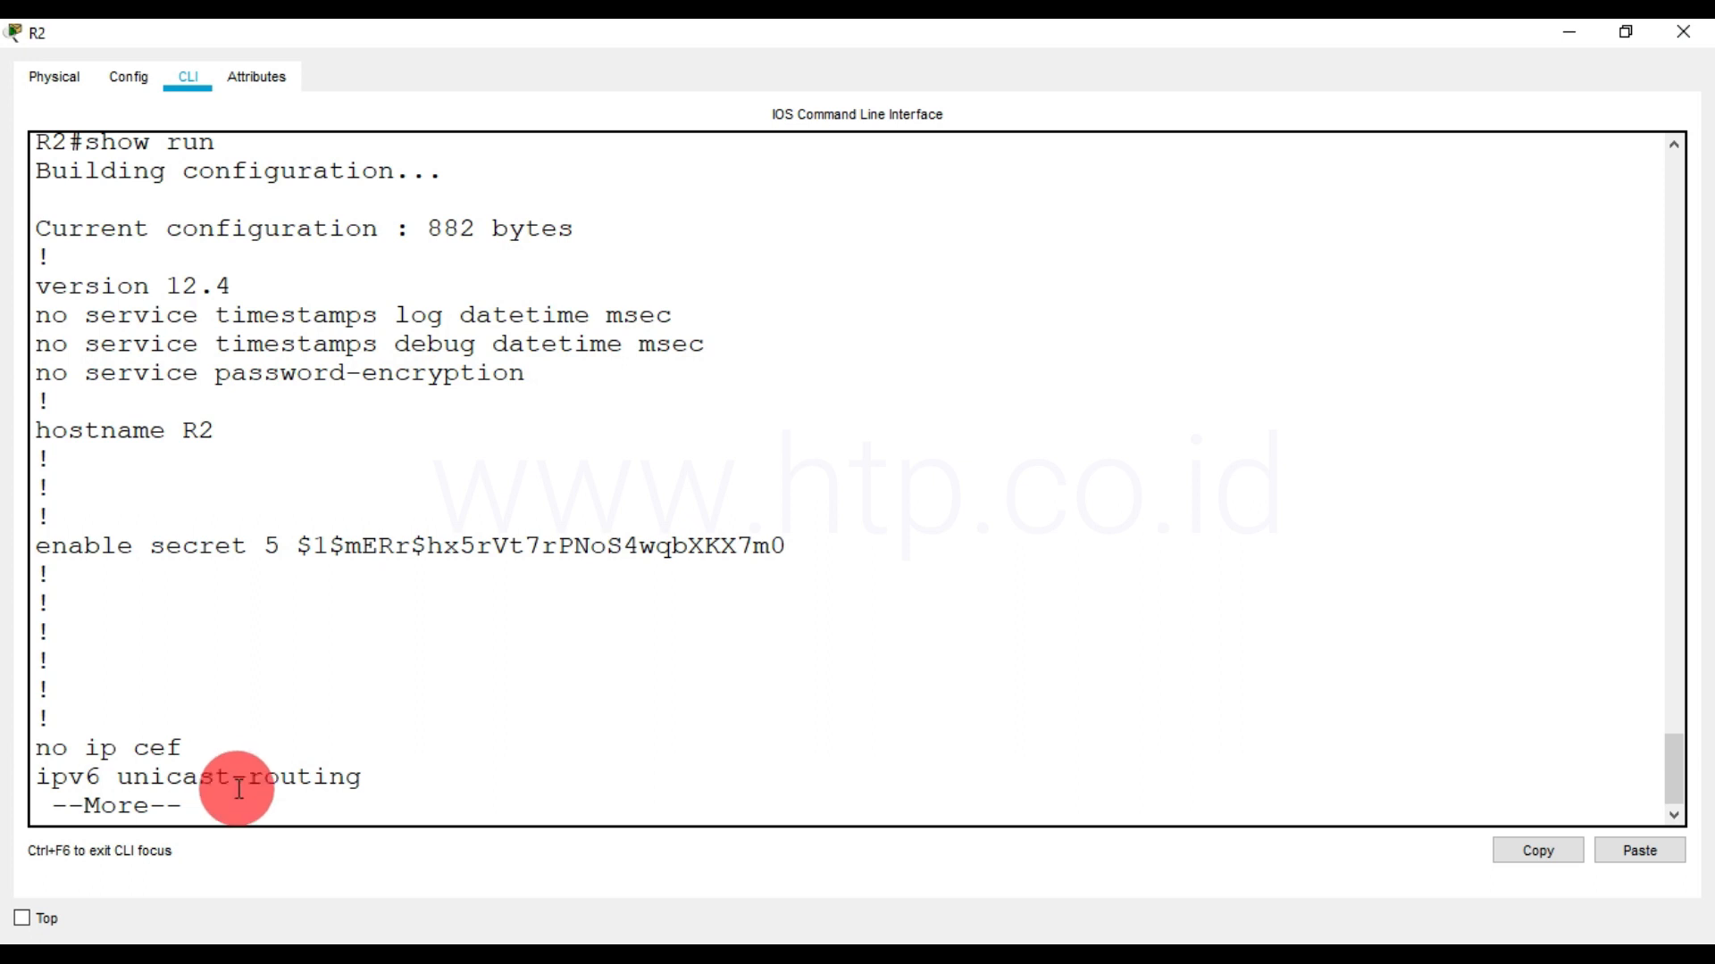
Examine the hostname, enable secret, FastEthernet0/0 and Serial0/0/0 entries in R2's running configuration
left_click_drag(85, 142, 183, 145)
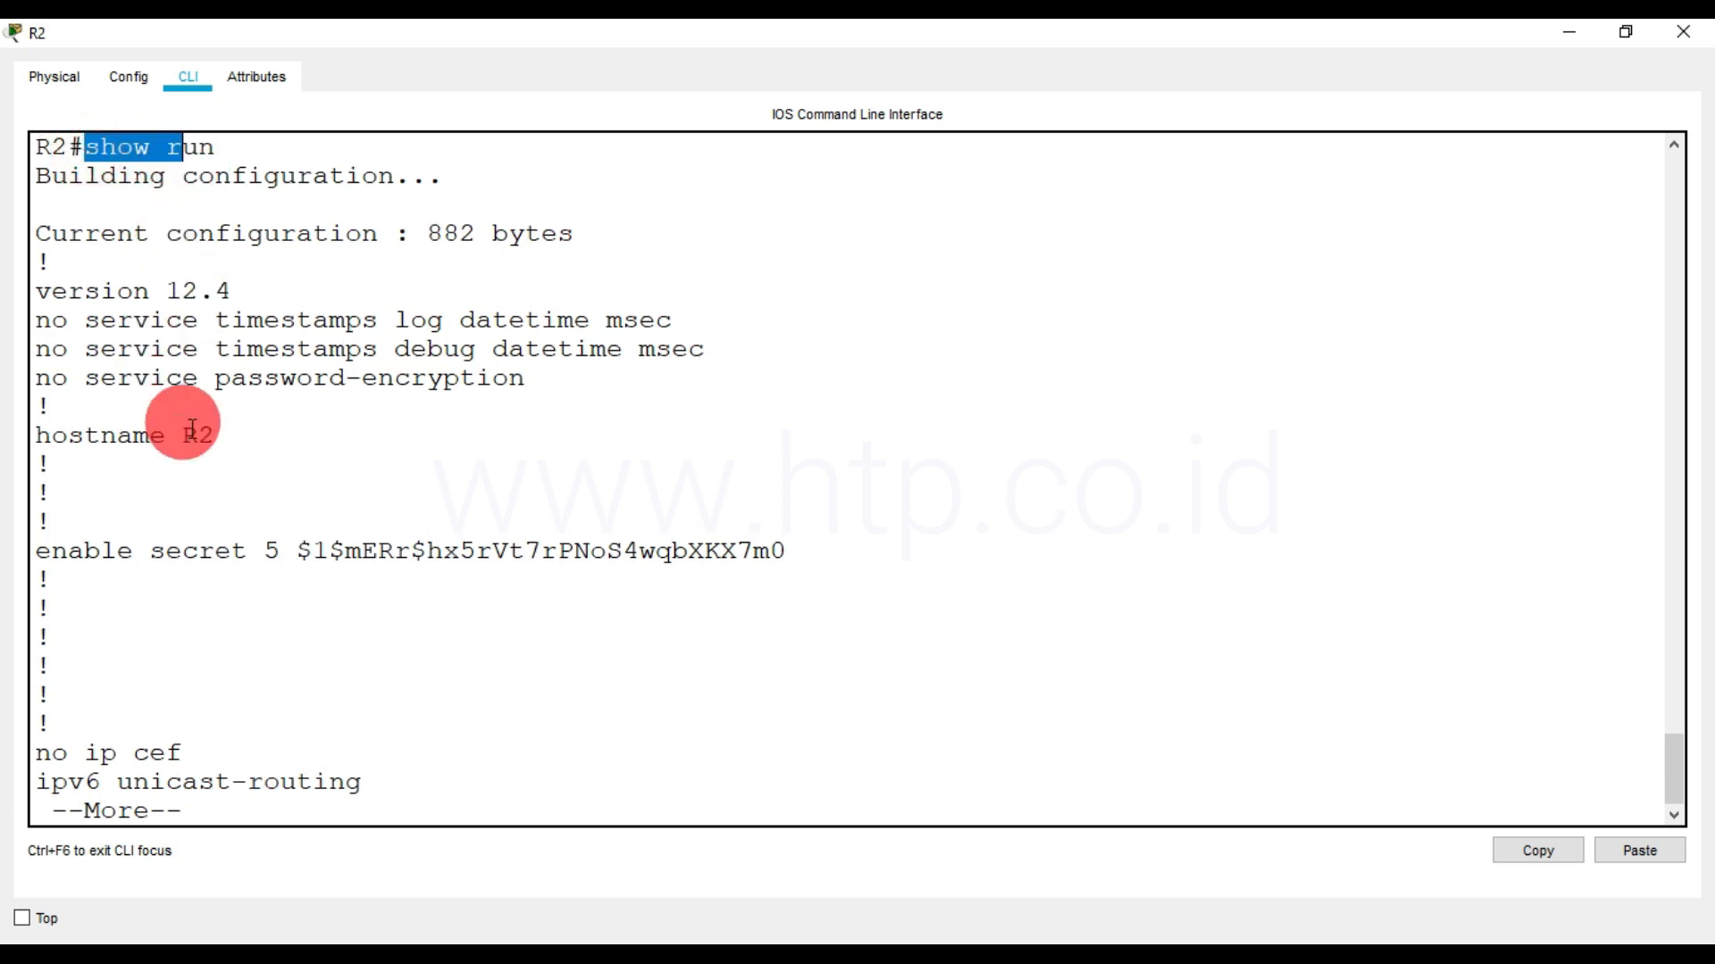
left_click_drag(216, 435, 33, 443)
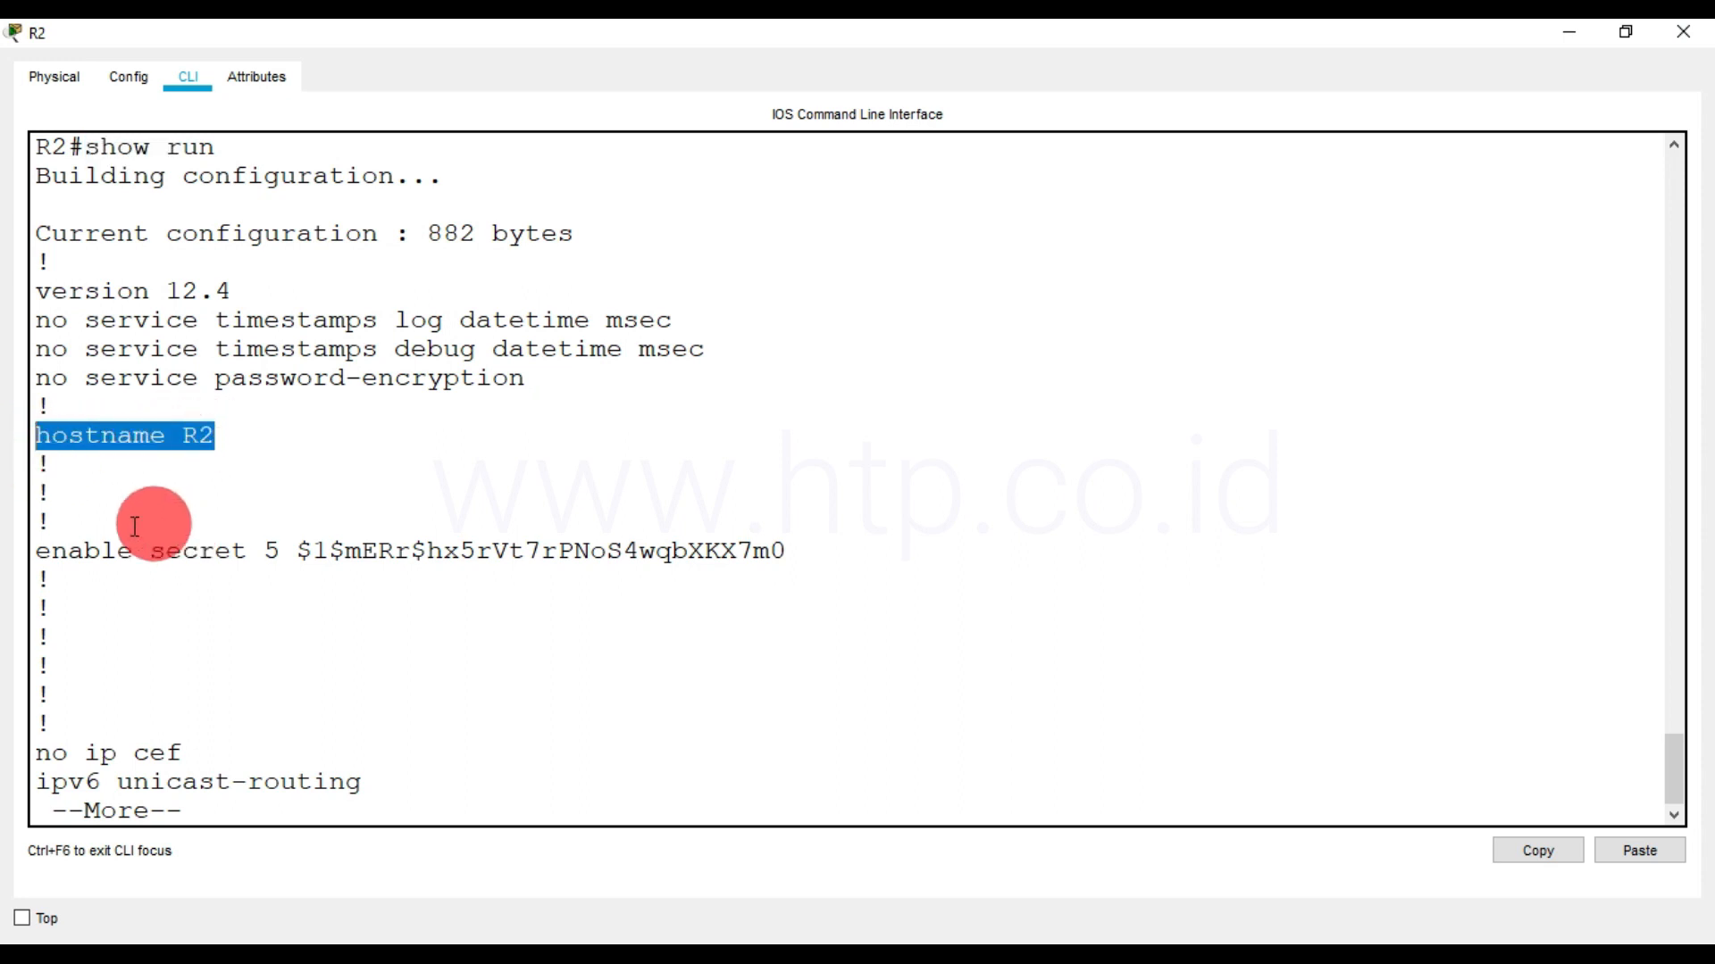
left_click_drag(51, 551, 738, 558)
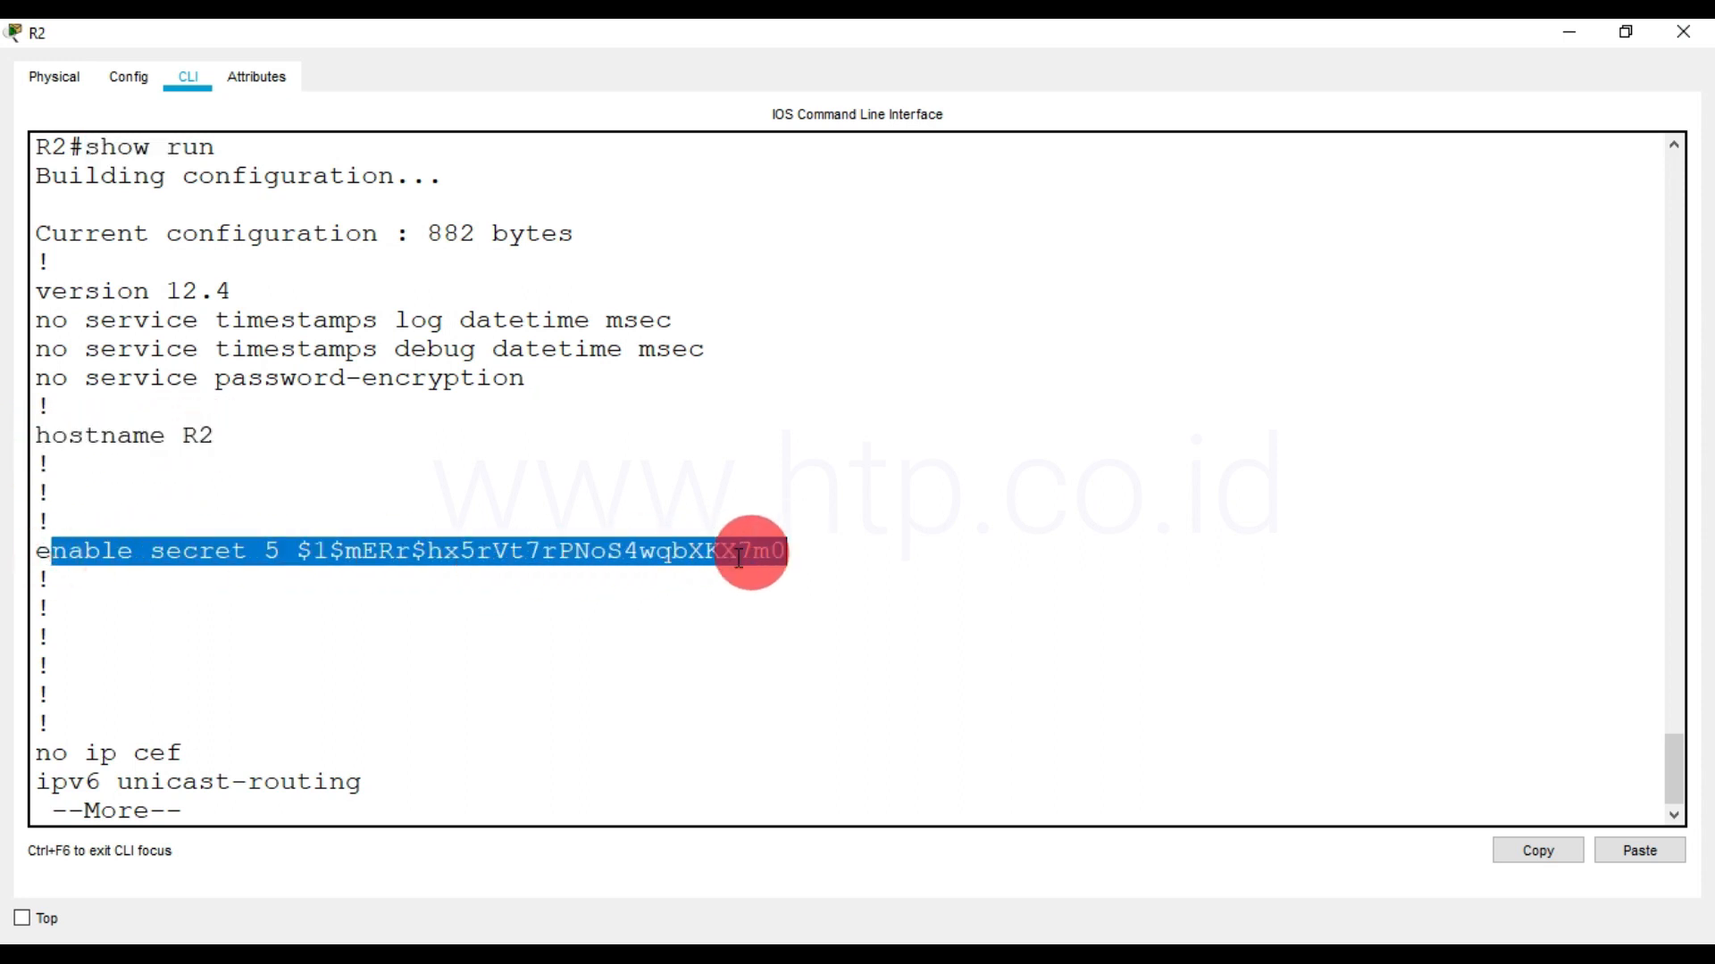
key("space")
key("space")
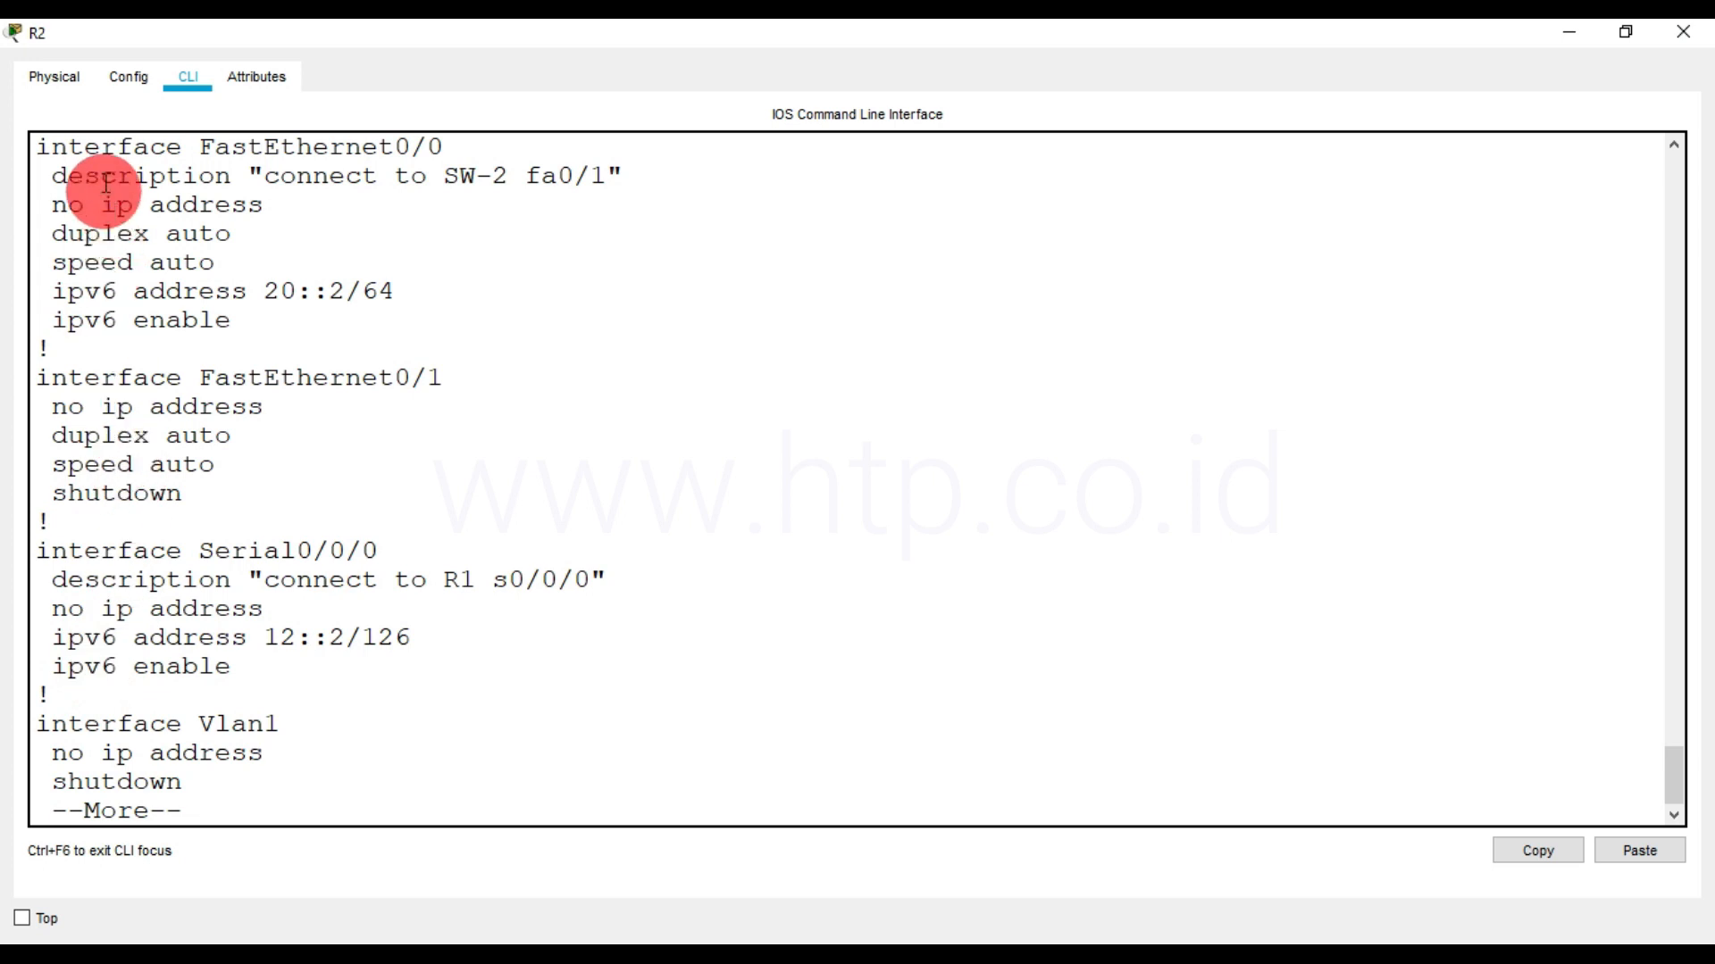
left_click_drag(70, 147, 324, 312)
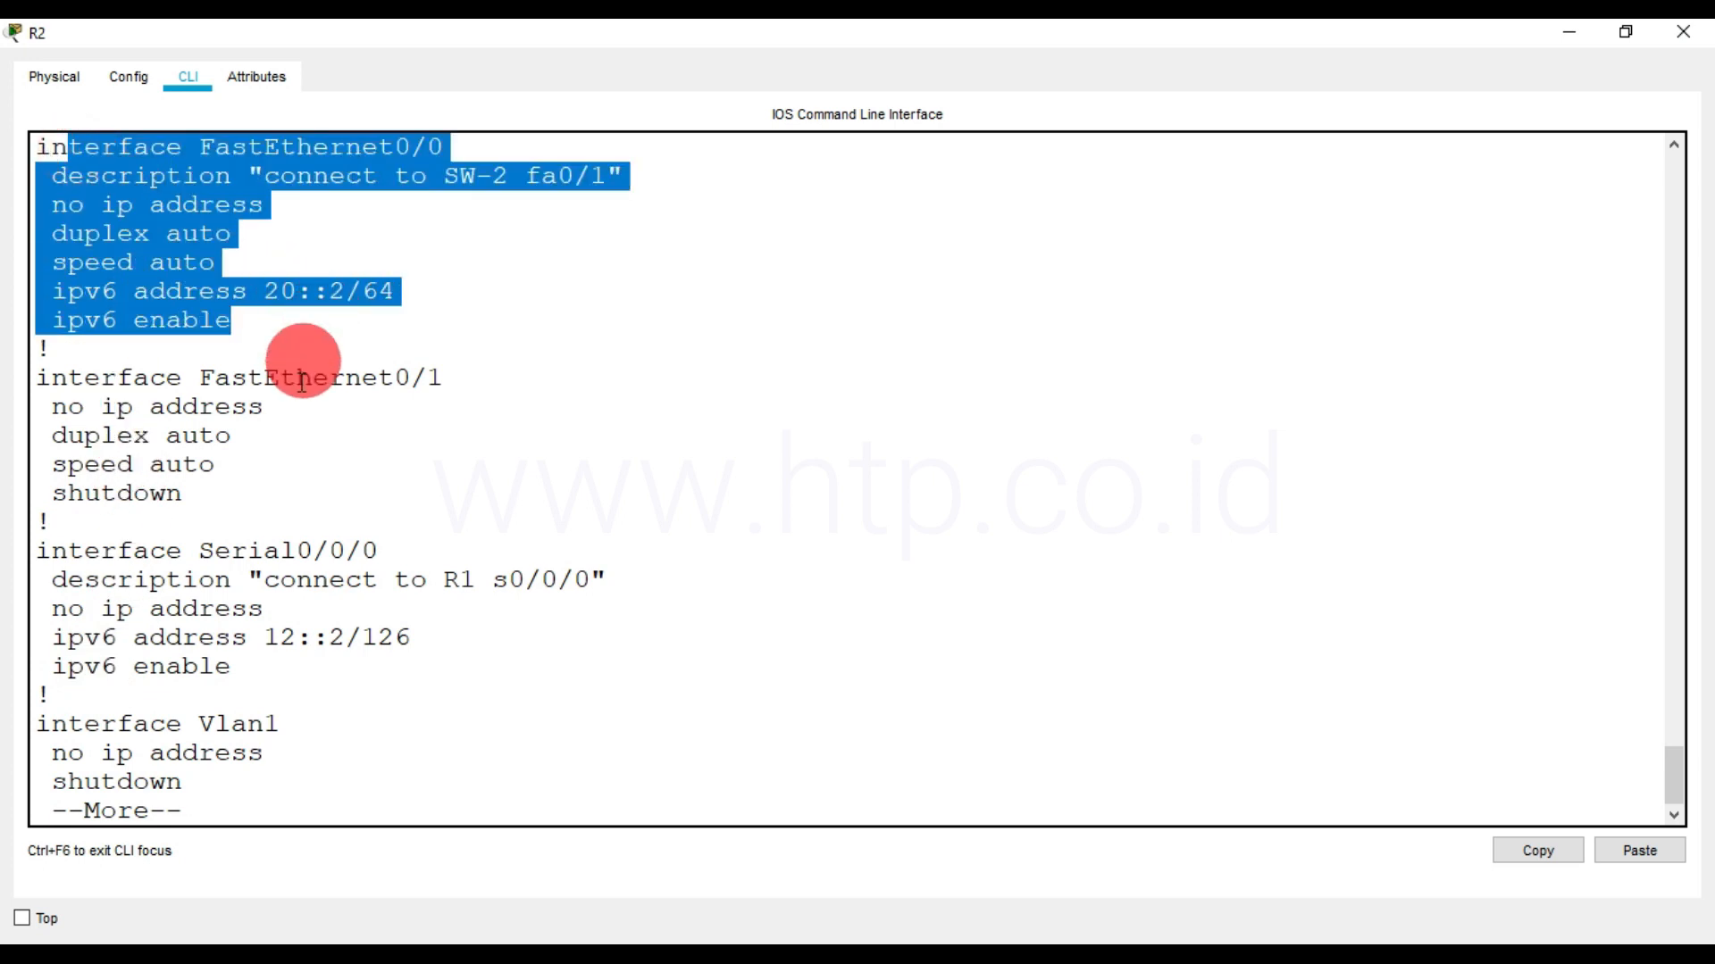
left_click_drag(37, 551, 283, 669)
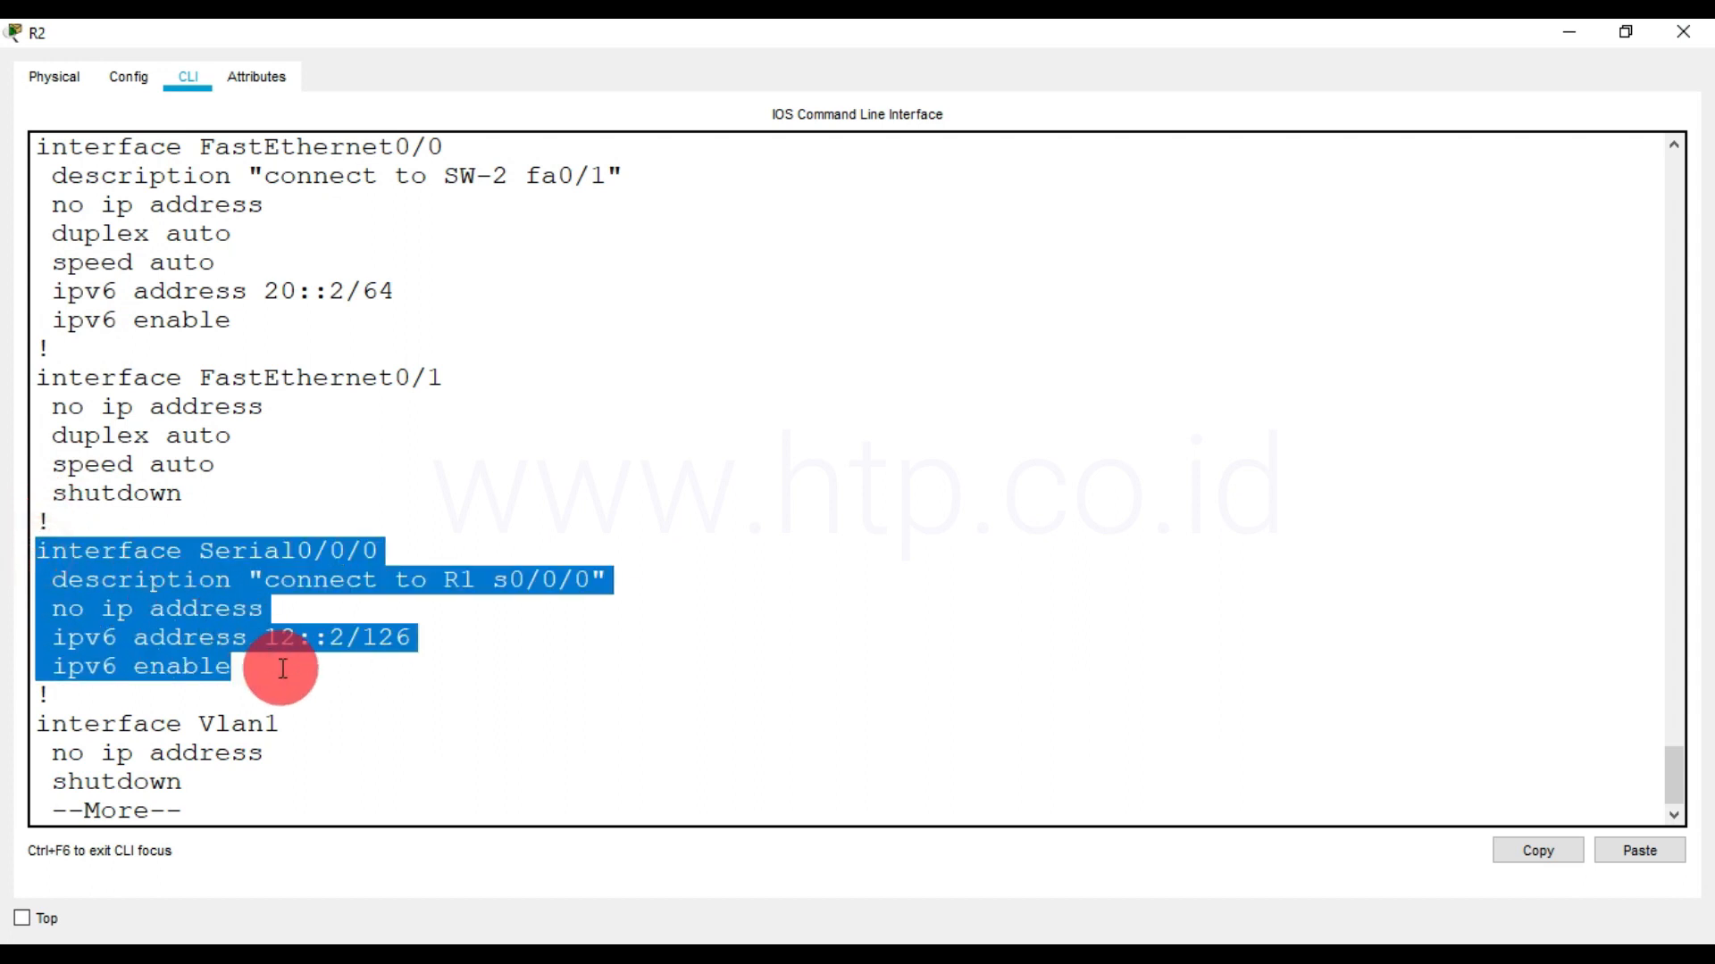
Page through the rest of R2's running configuration to check the motd banner and the console and vty line settings
key("space")
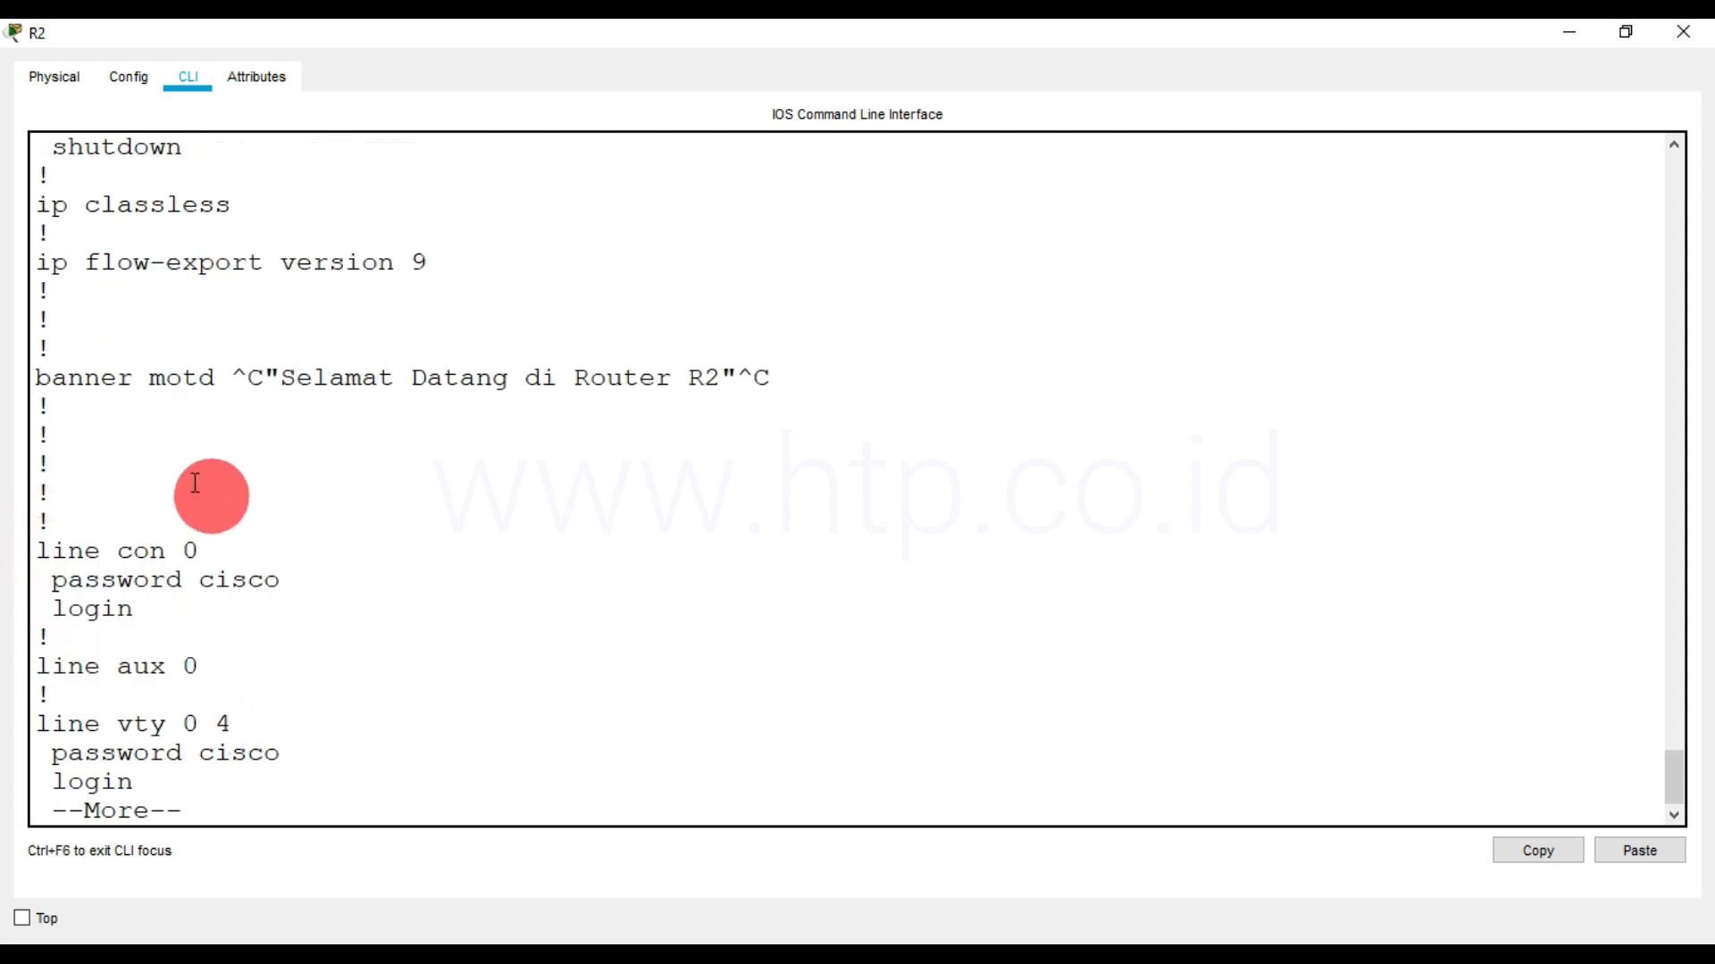
left_click_drag(96, 384, 375, 384)
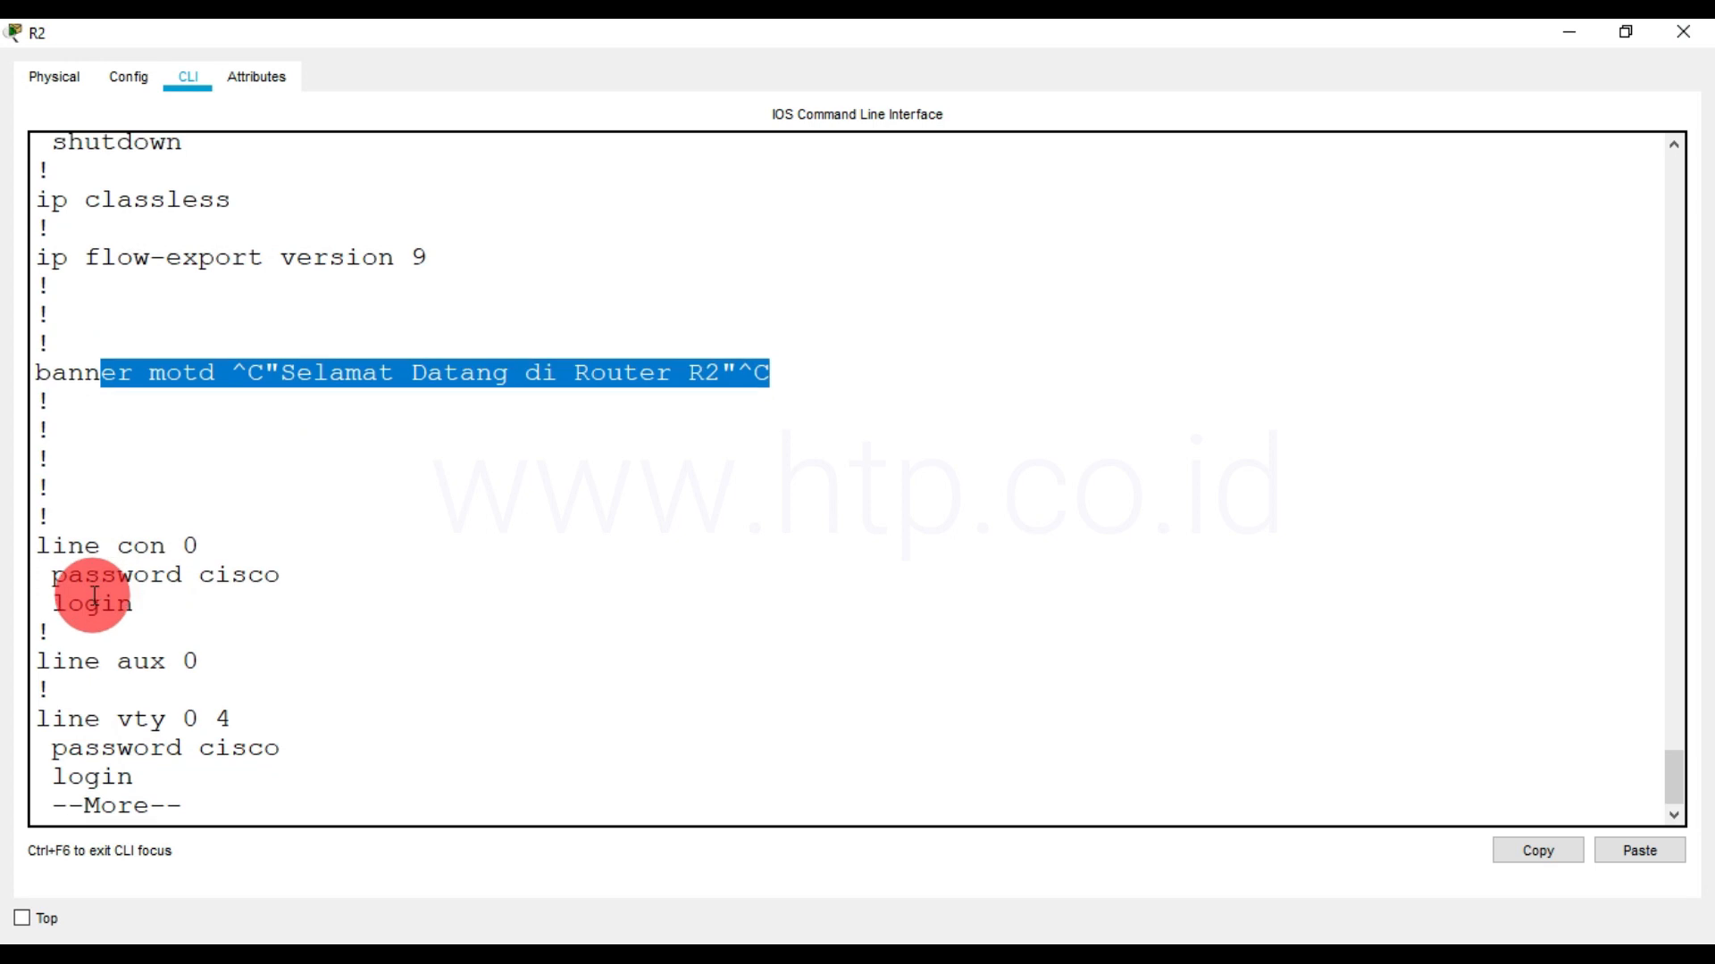
key("space")
left_click_drag(50, 378, 221, 618)
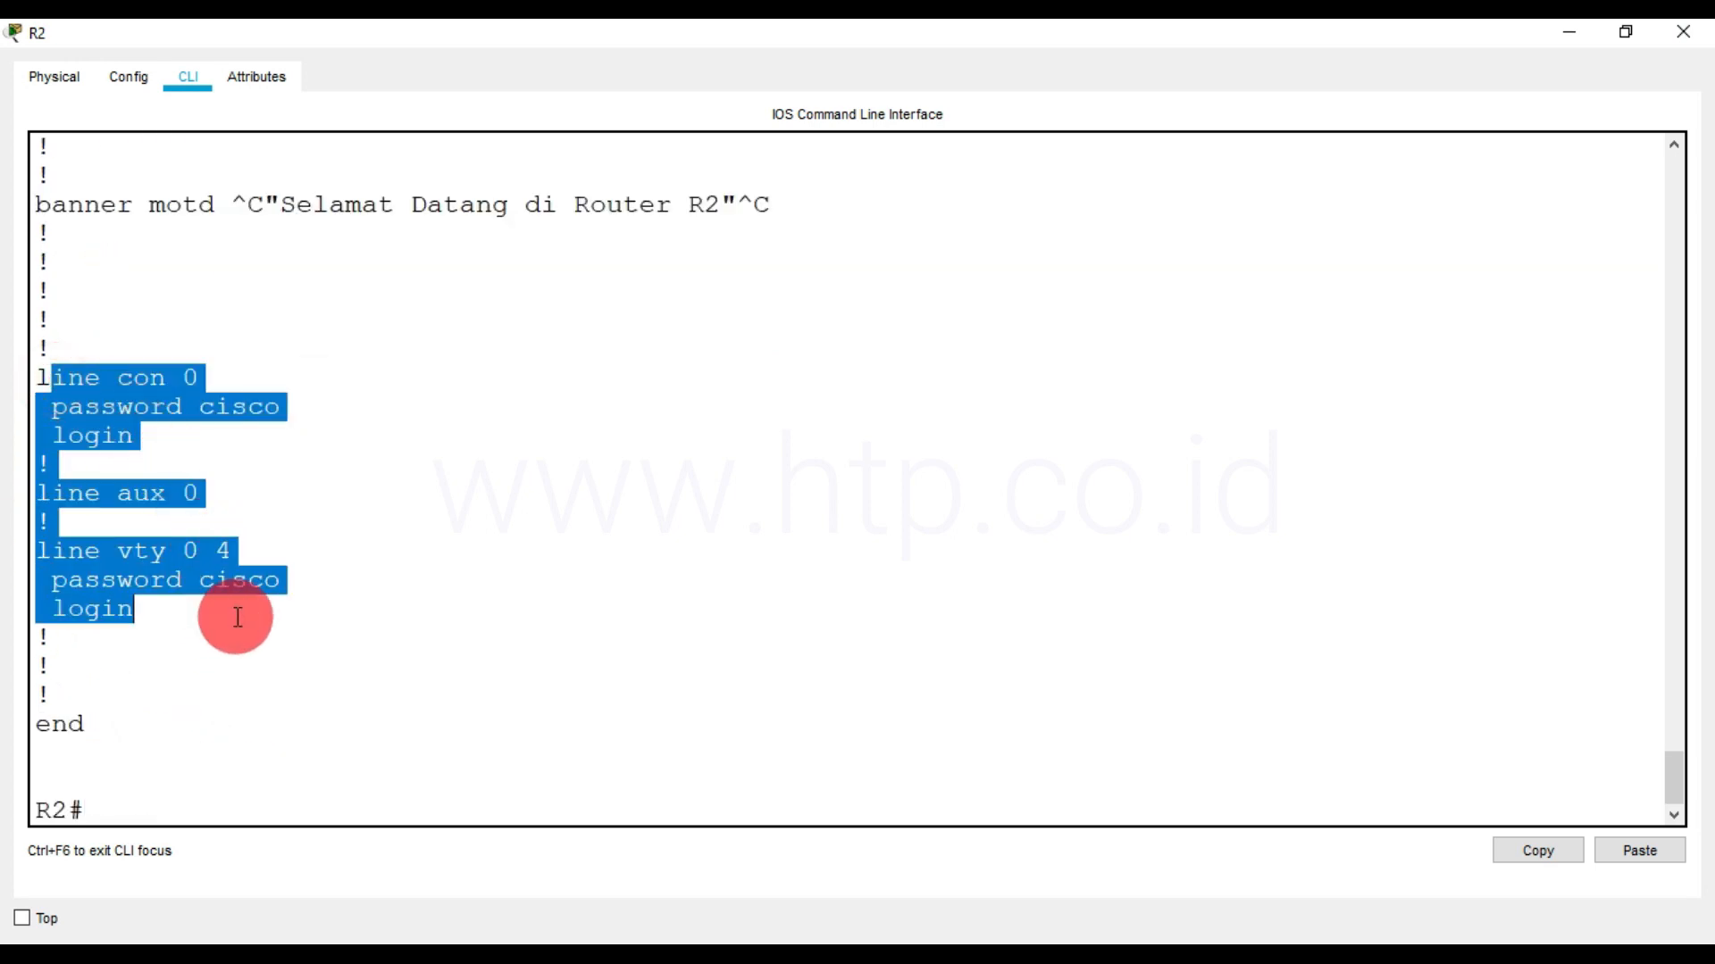
left_click(214, 795)
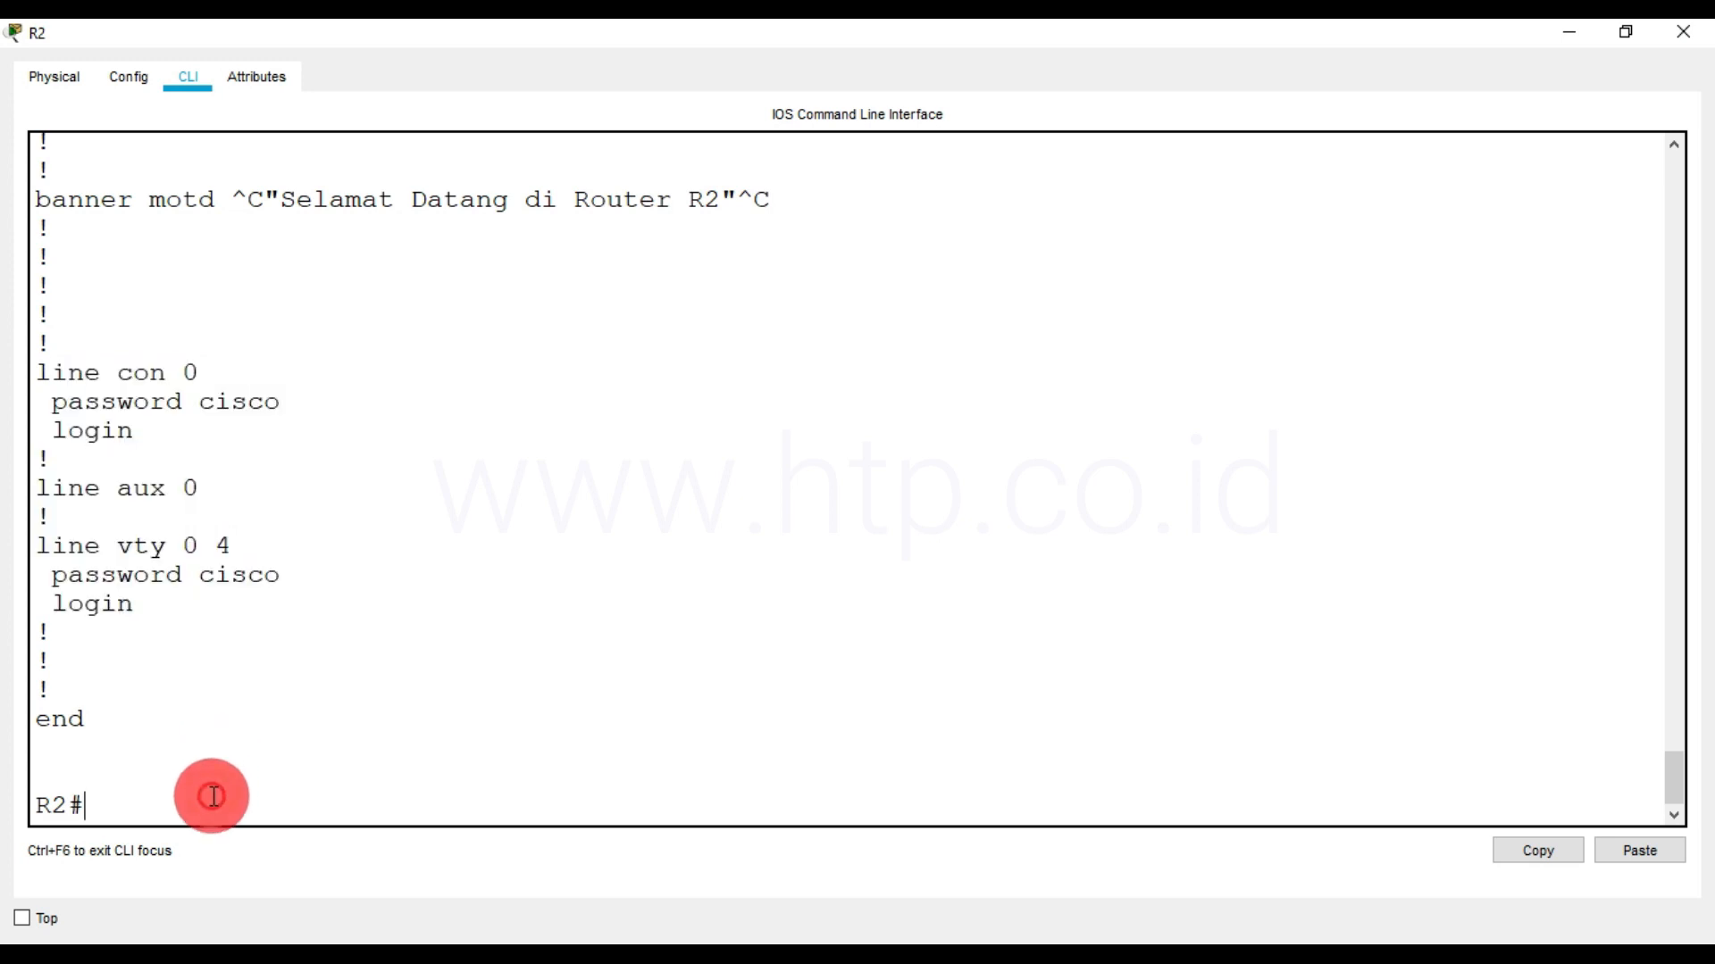
Enter R2's global configuration mode and enable service password-encryption
type("conf t")
key("Return")
type("serrvice pass")
key("Return")
type("ser")
key("Tab")
type("pas")
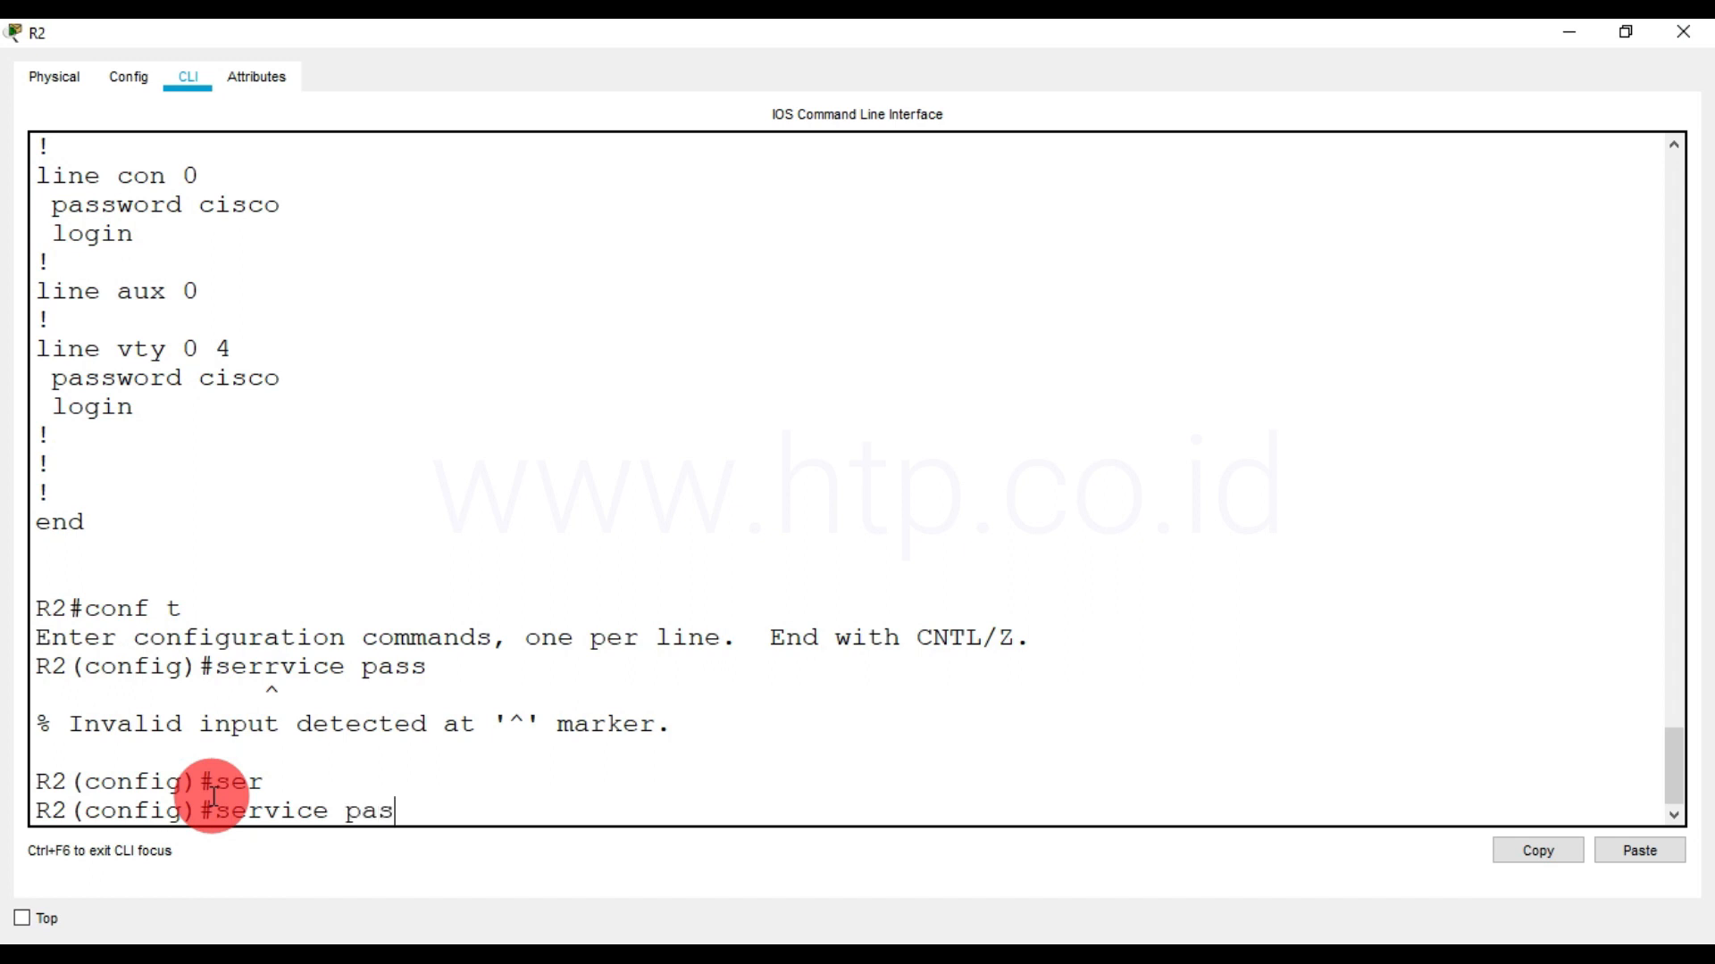
key("Tab")
key("Return")
End configuration mode and save R2's configuration with write
type("end")
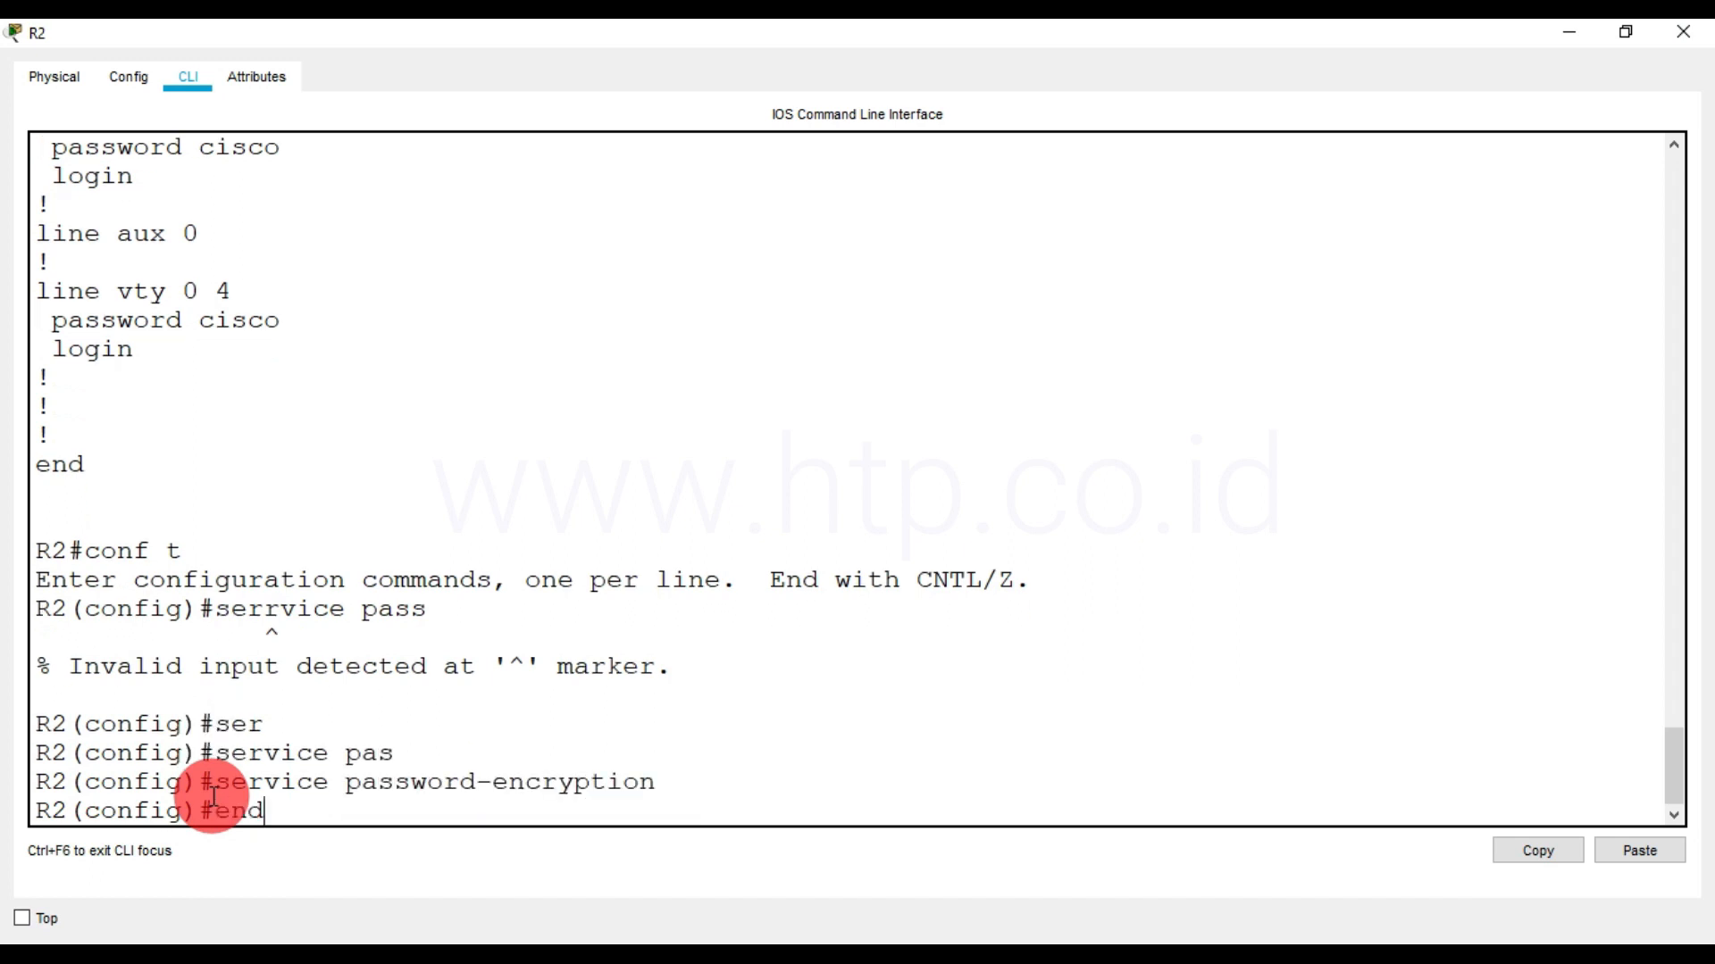
key("Return")
type("write")
key("Return")
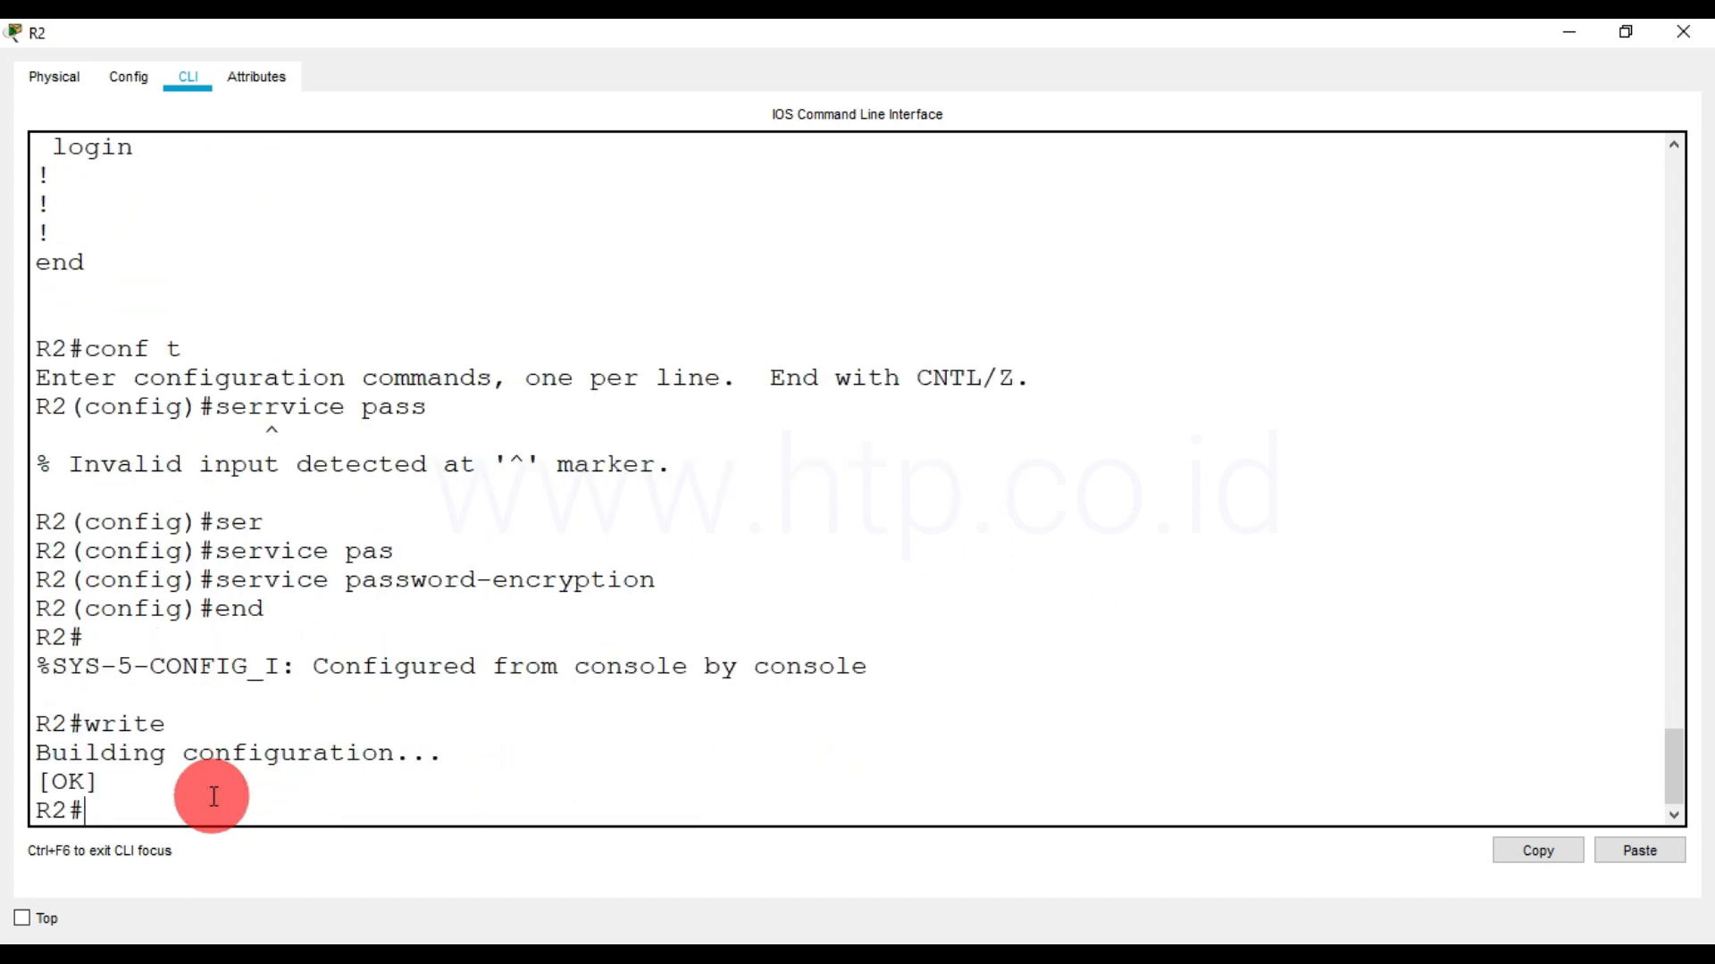
key("Return")
Display R2's running configuration again and check how the console and vty line passwords are stored
type("show")
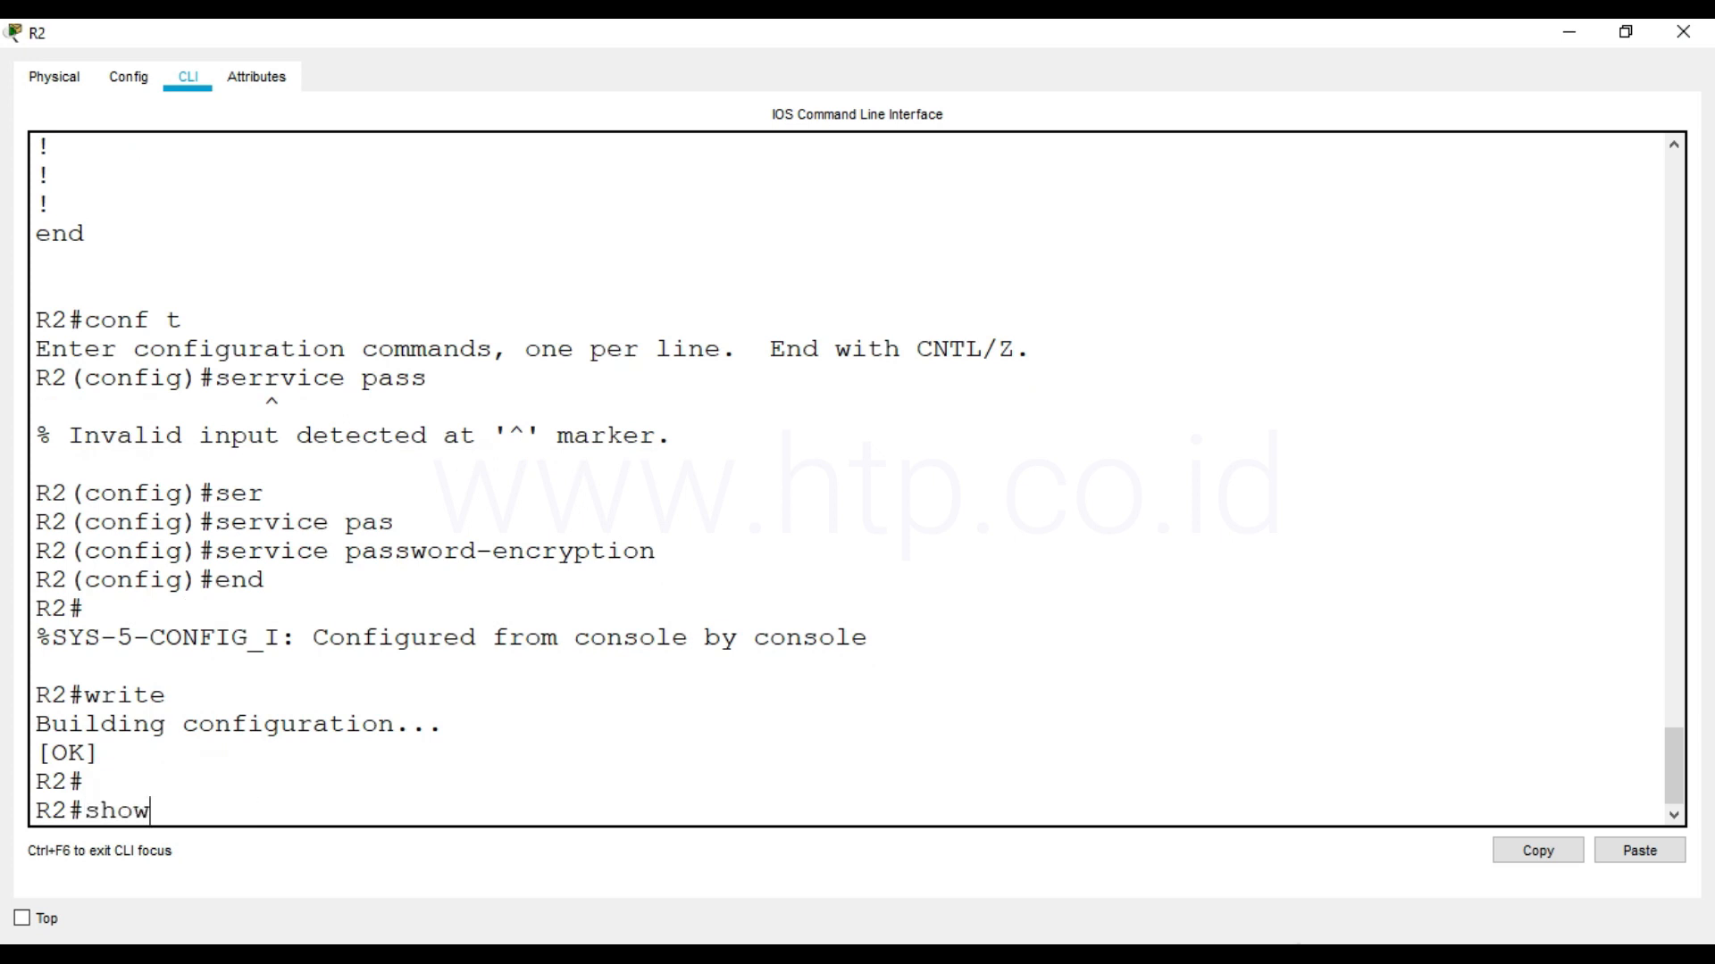
type(" run")
key("Return")
key("space")
key("space")
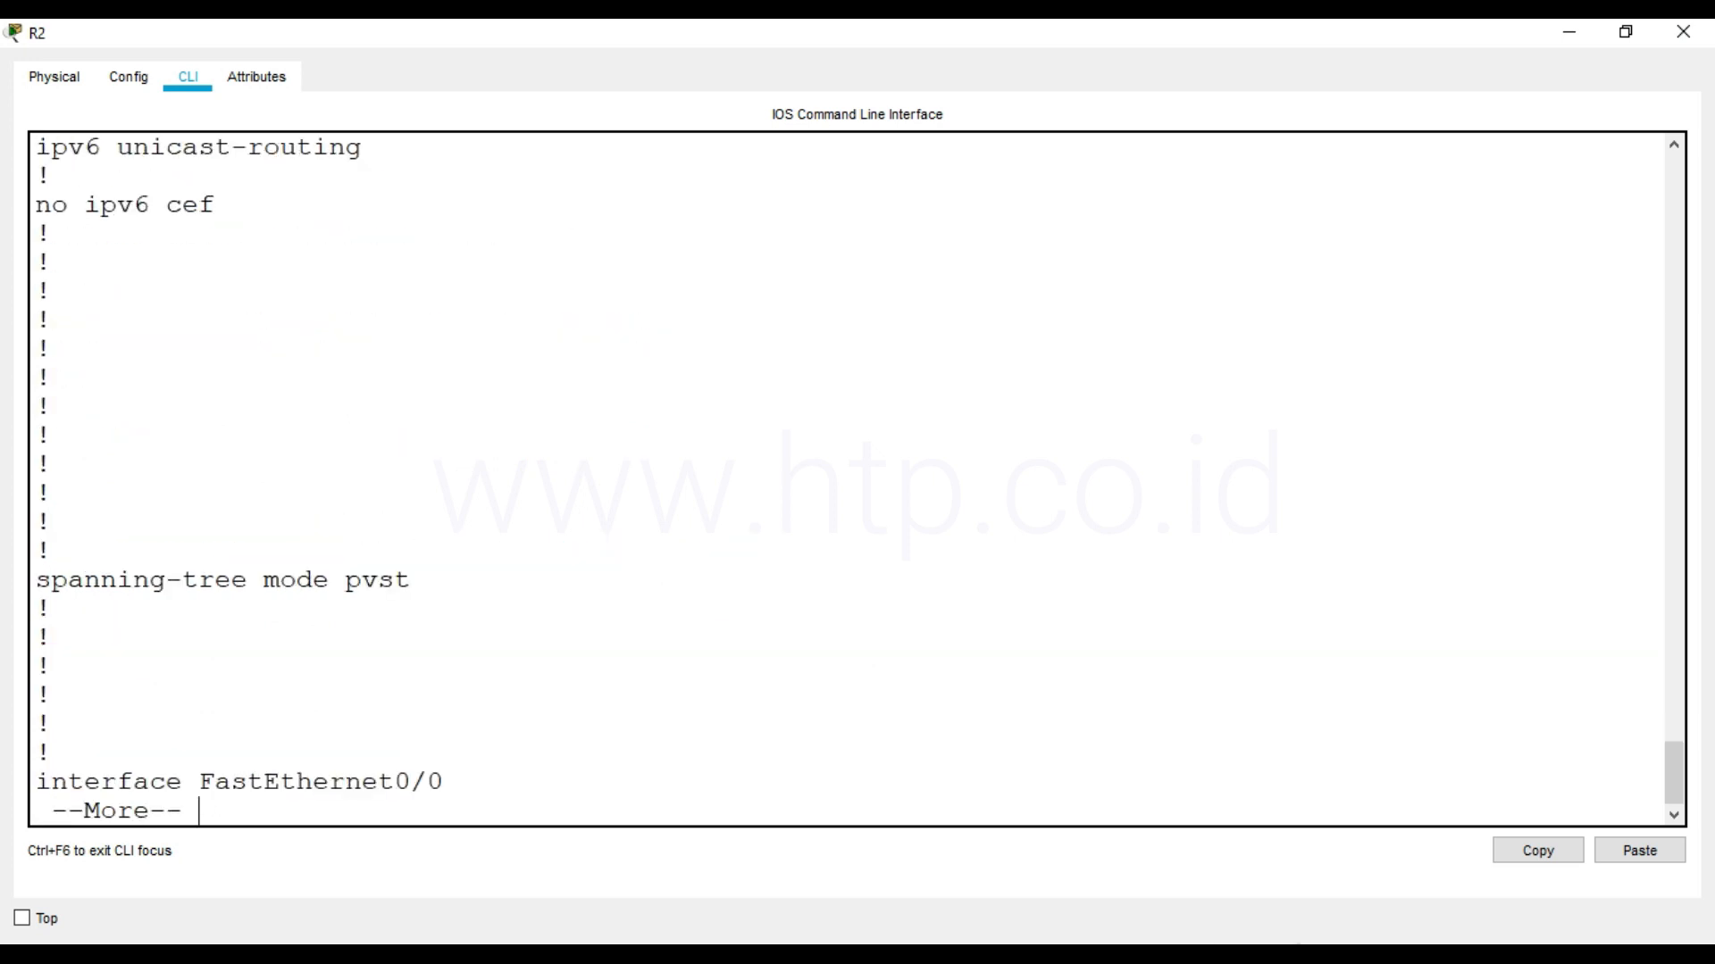
key("space")
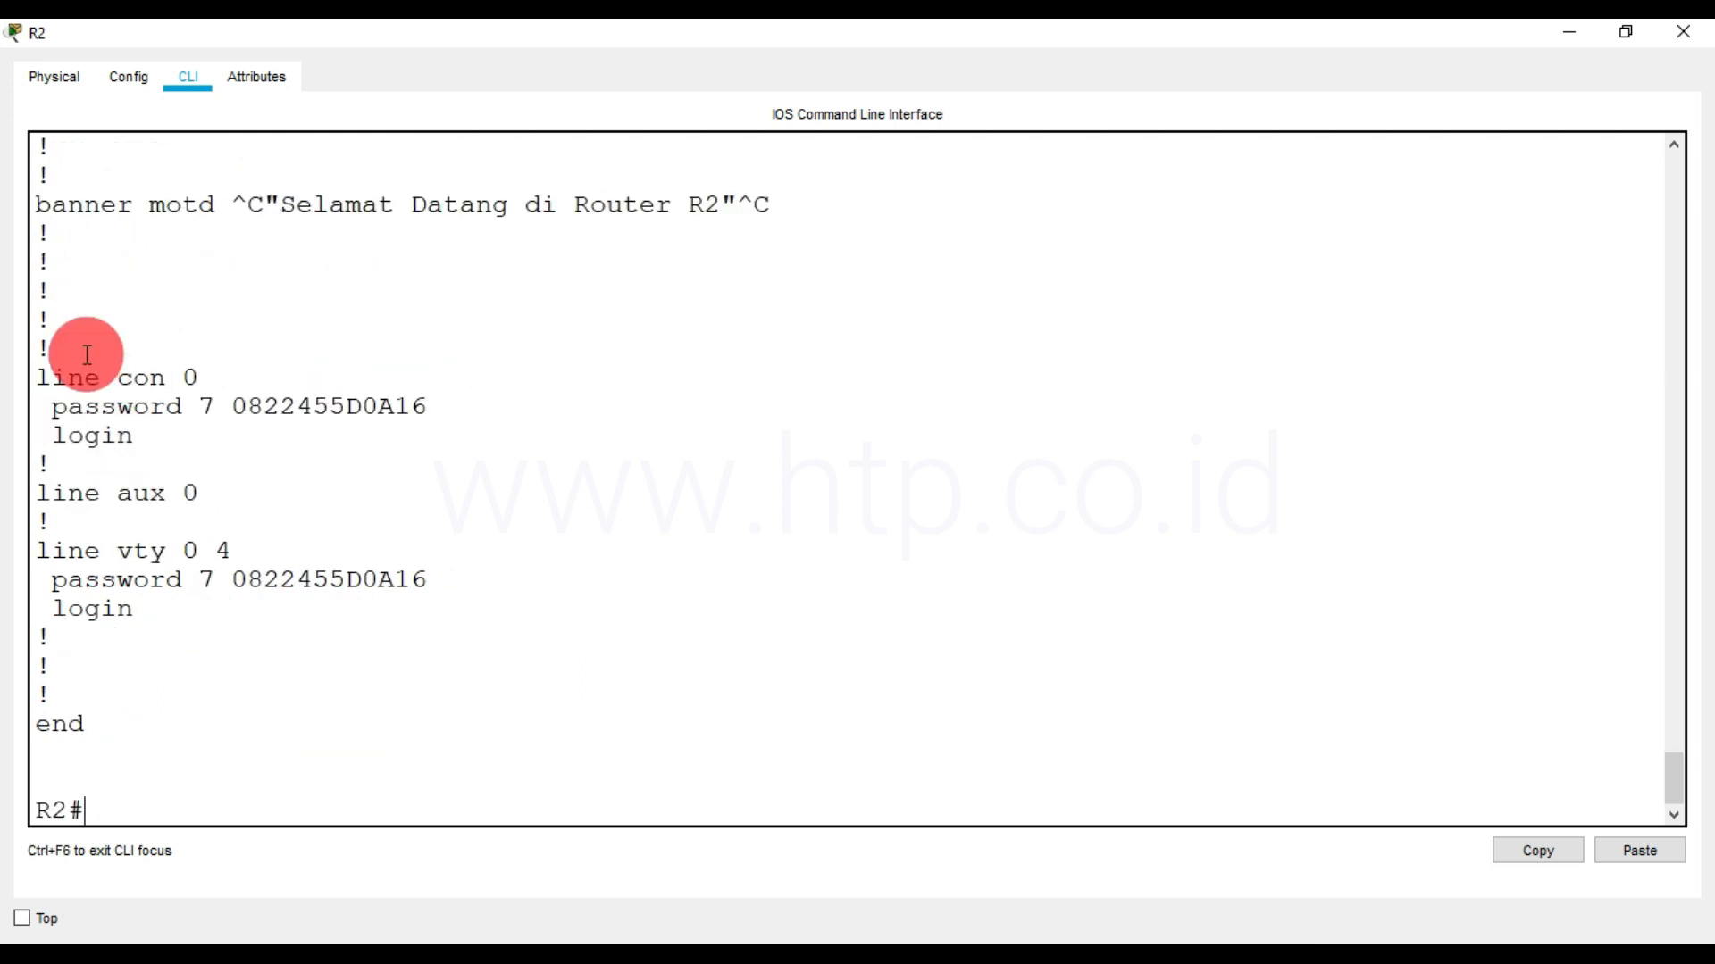
left_click_drag(30, 375, 317, 617)
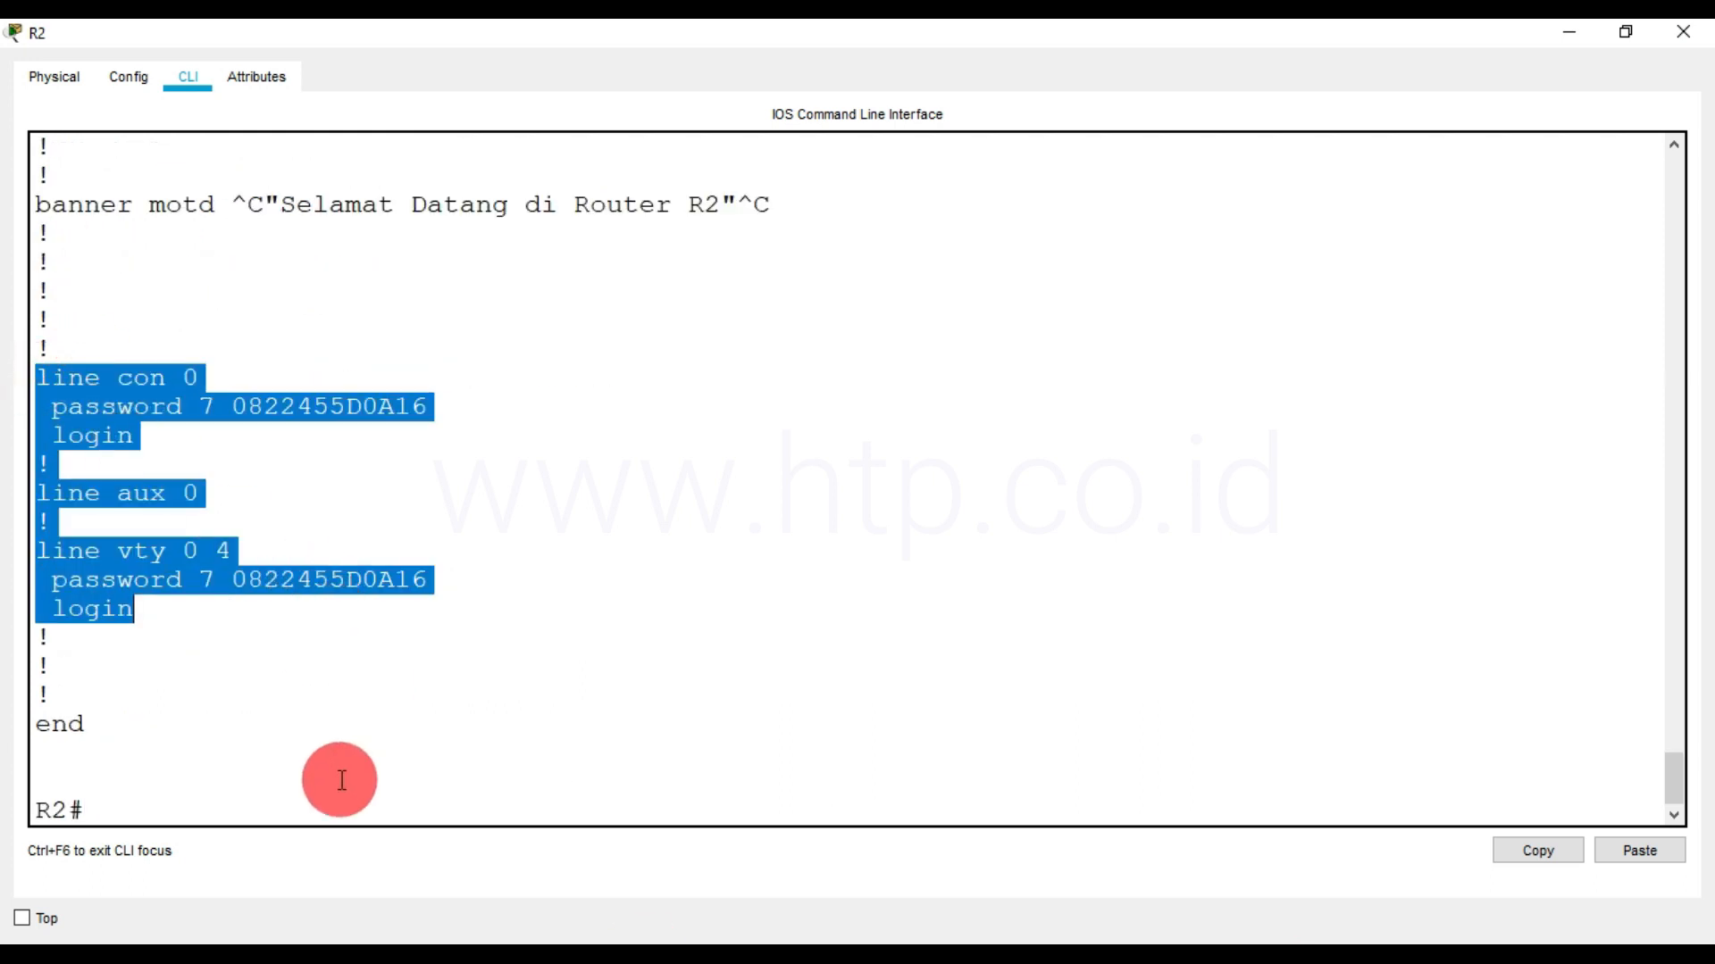
left_click(339, 799)
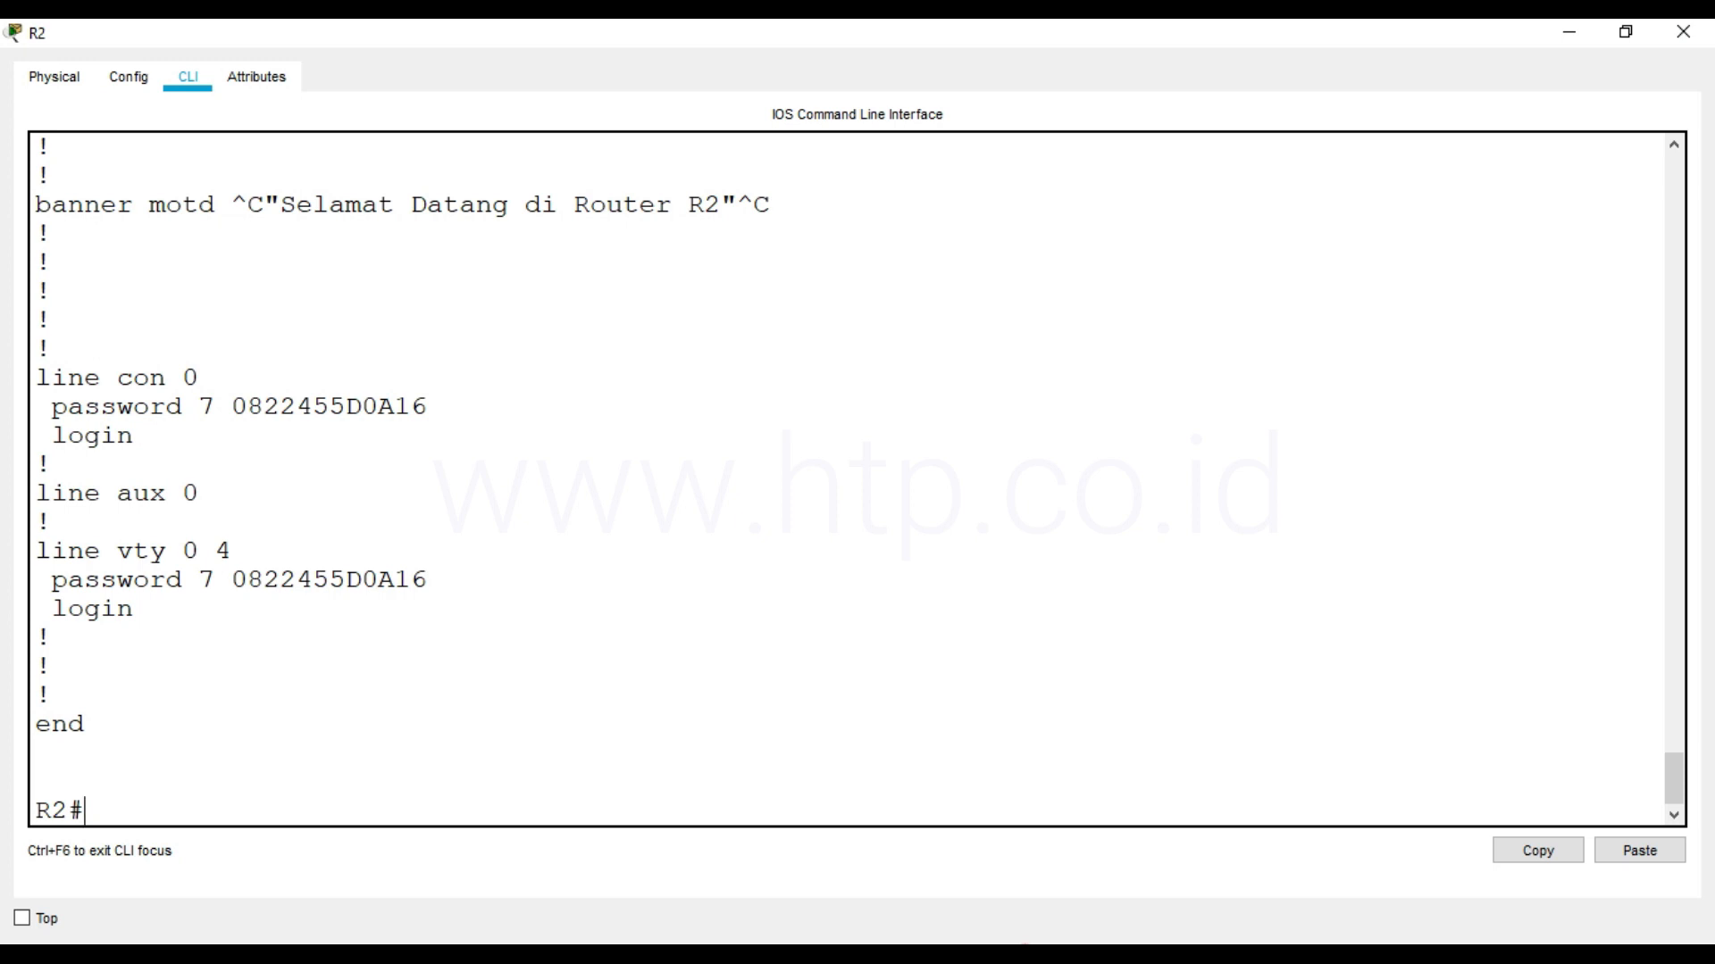
Run show ipv6 interface brief on R2 and check the IPv6 address assigned to FastEthernet0/0
type("show ipv6 interface brief")
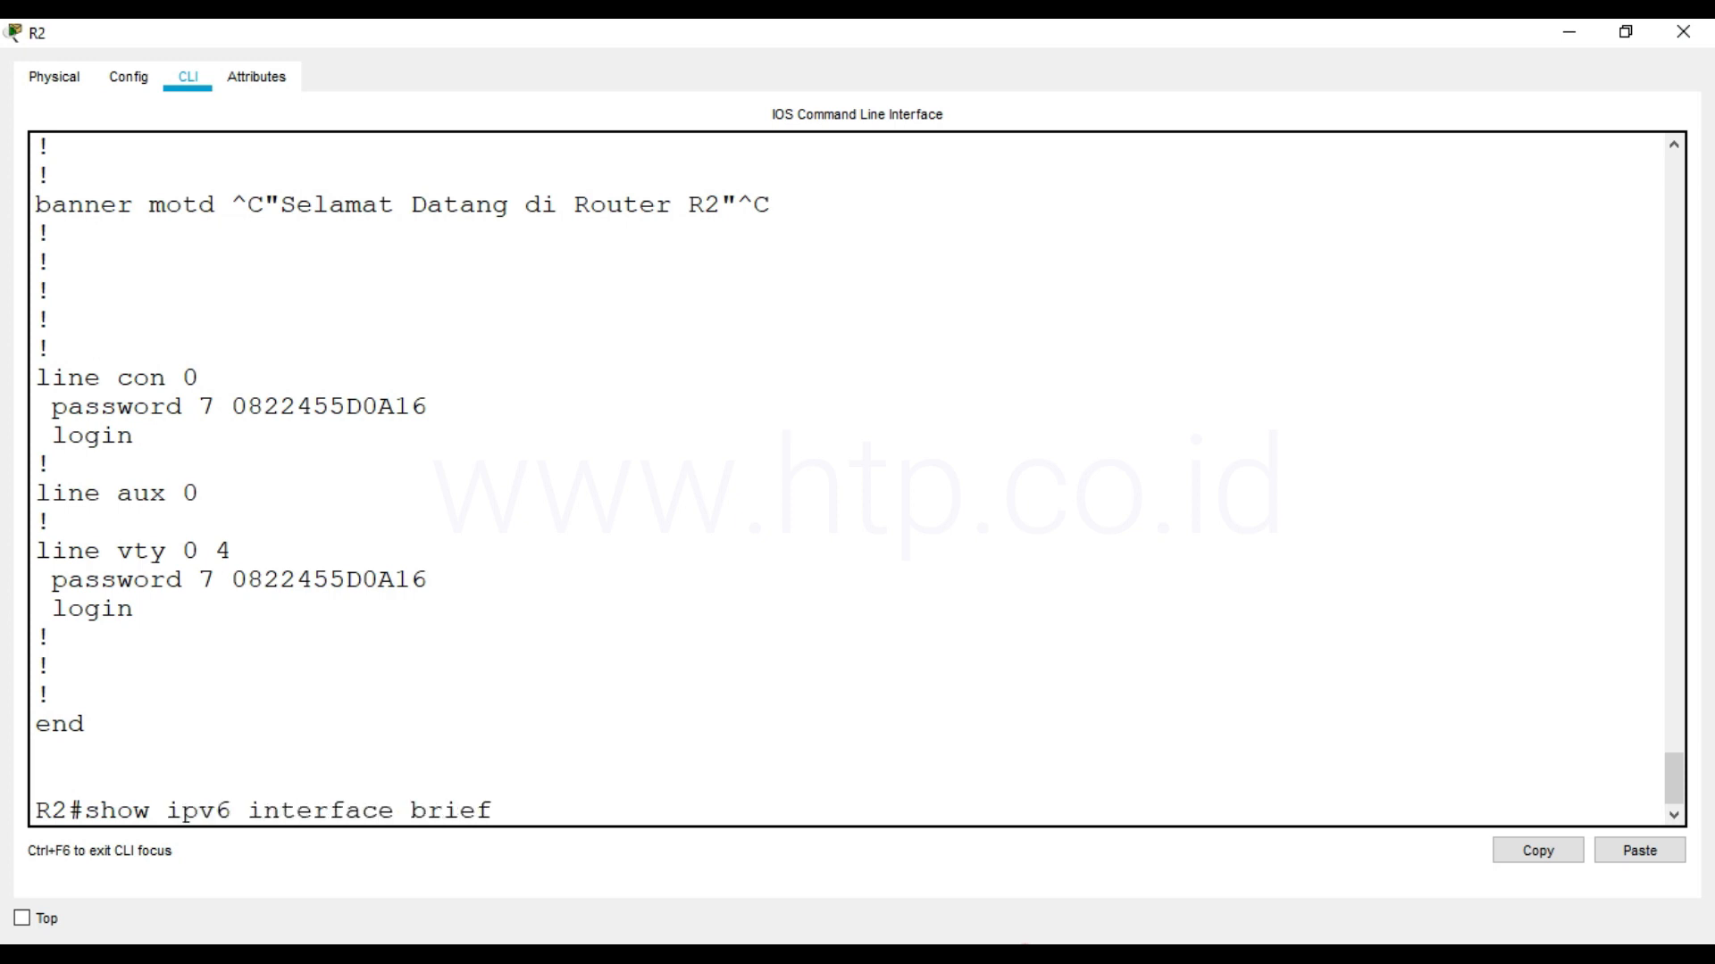
key("Return")
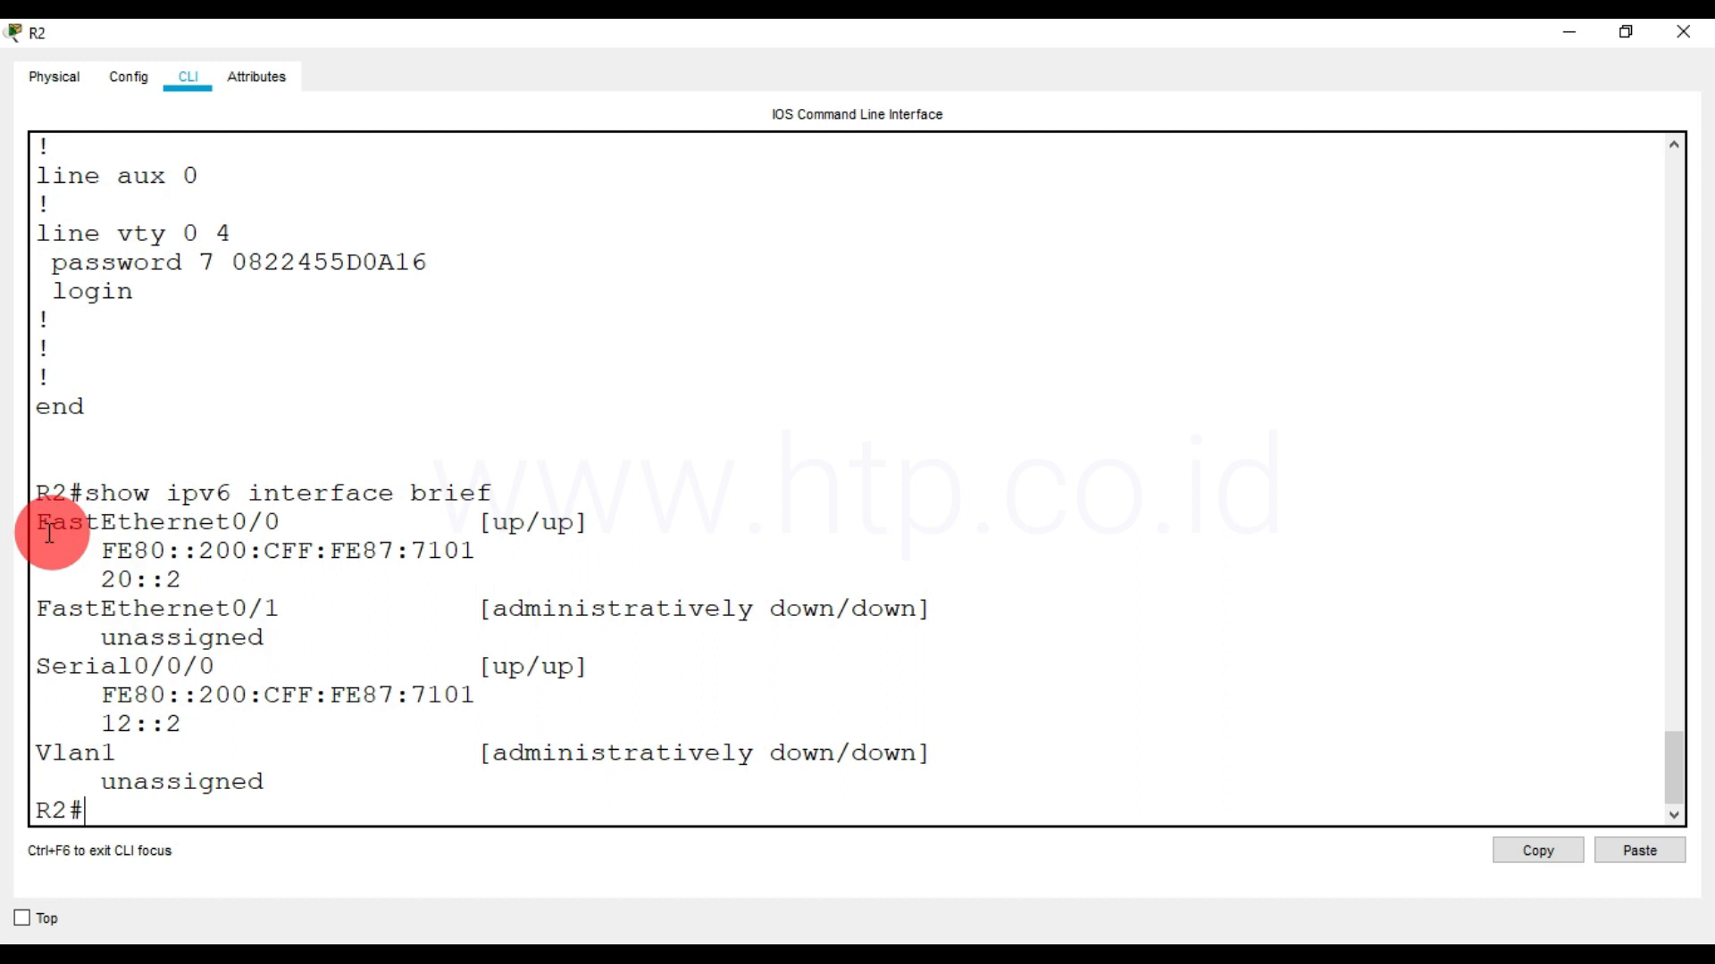
left_click_drag(37, 522, 280, 525)
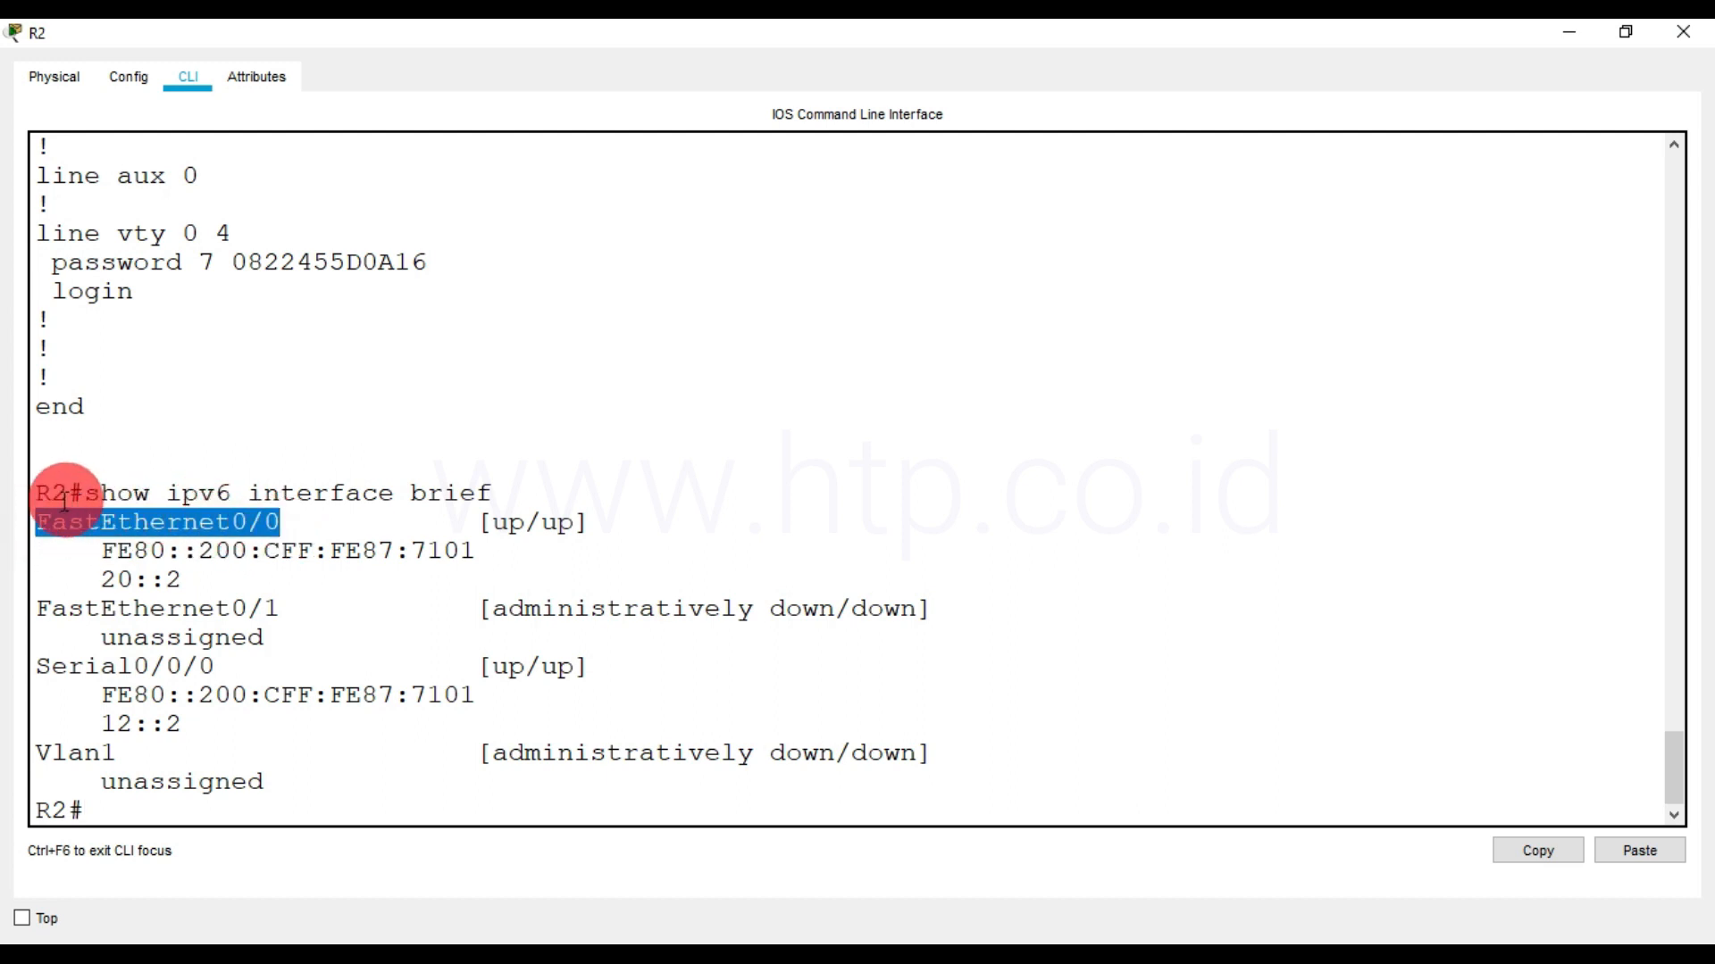
left_click_drag(101, 581, 182, 583)
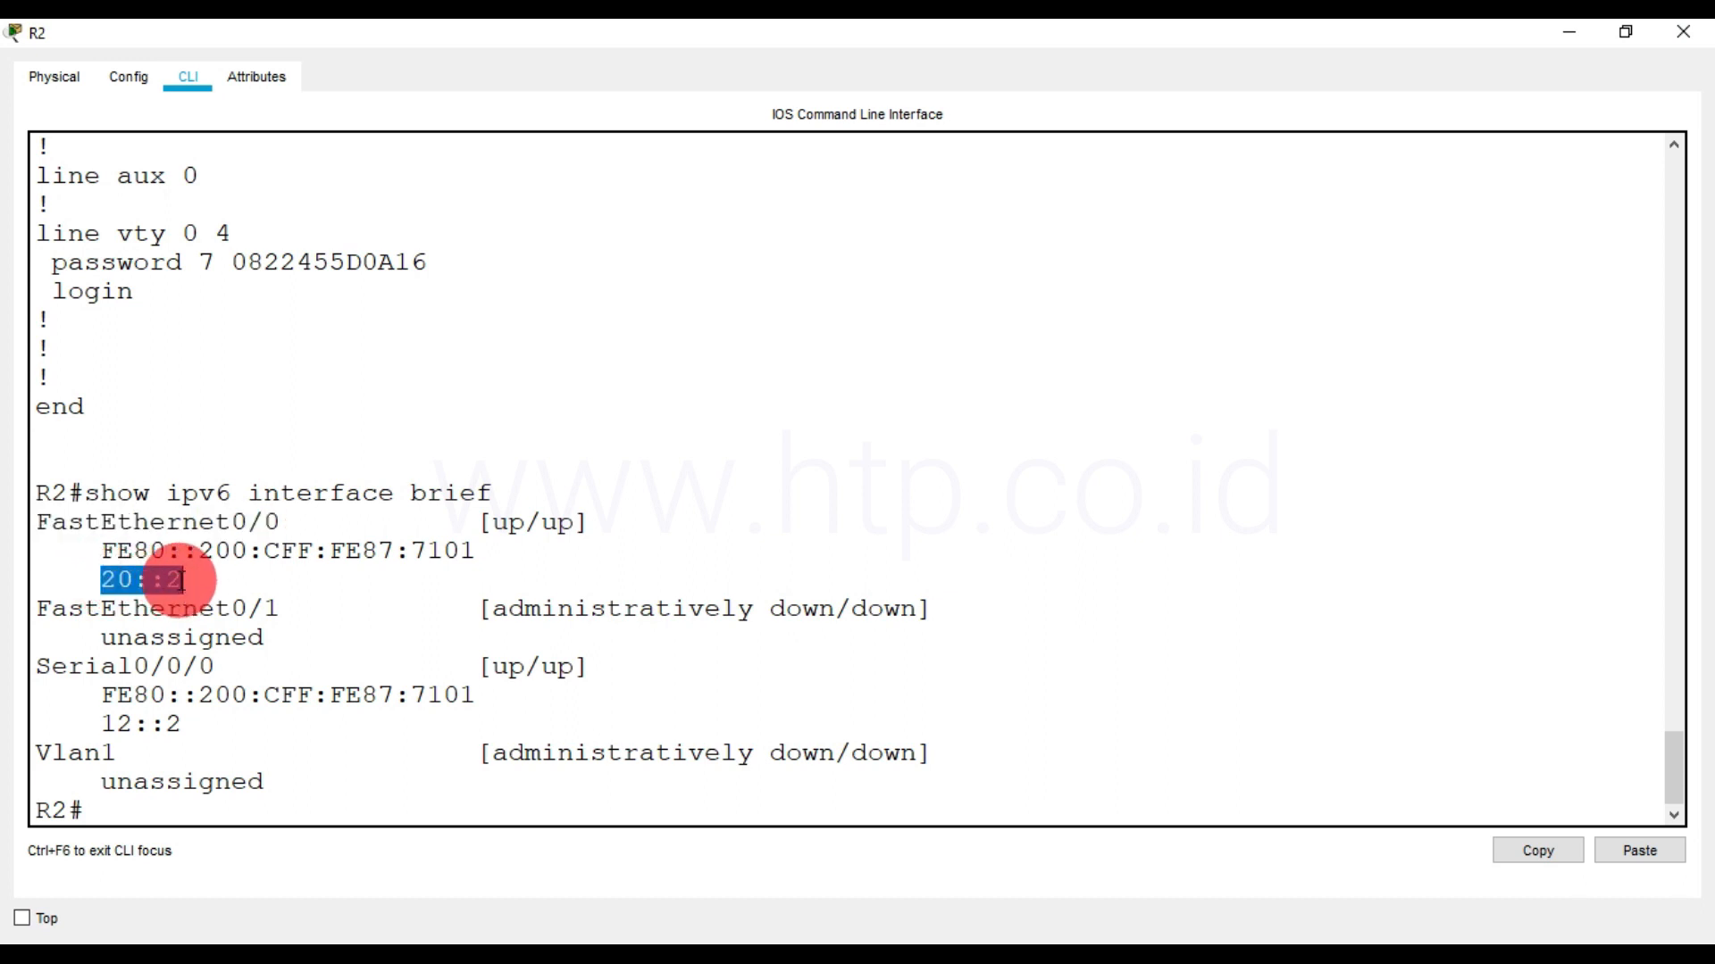
Examine FastEthernet0/0's link-local address and its interface identifier part in the interface summary
left_click_drag(100, 550, 479, 552)
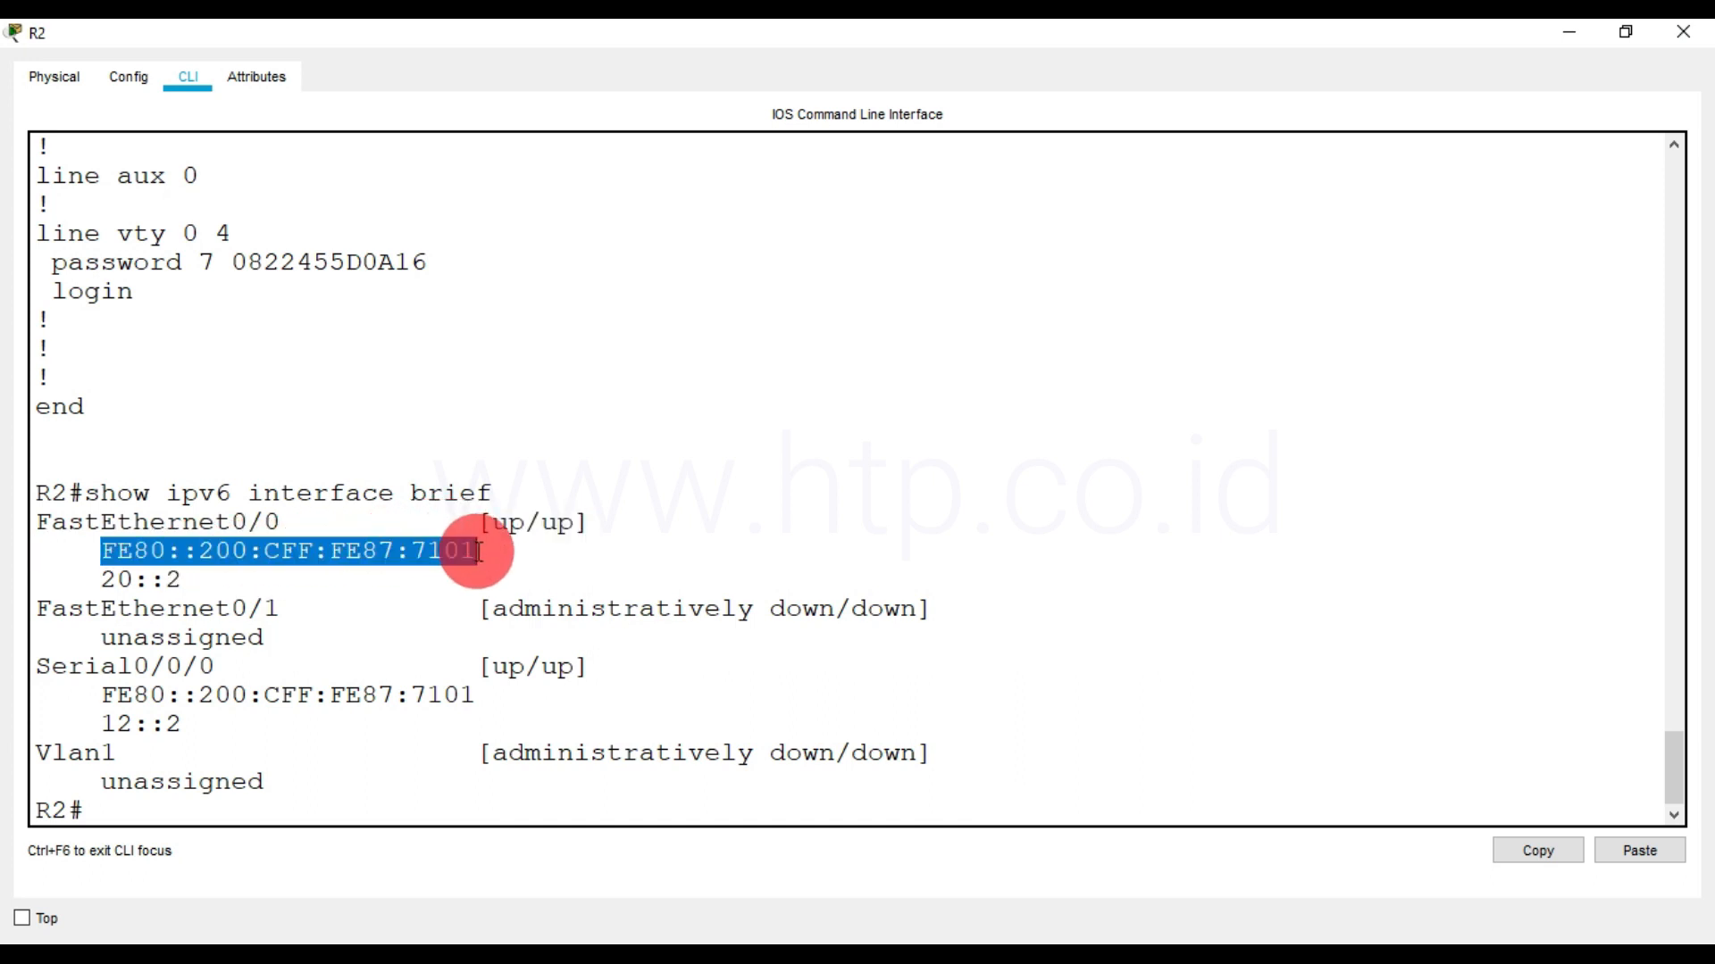
left_click_drag(101, 551, 482, 545)
left_click(482, 547)
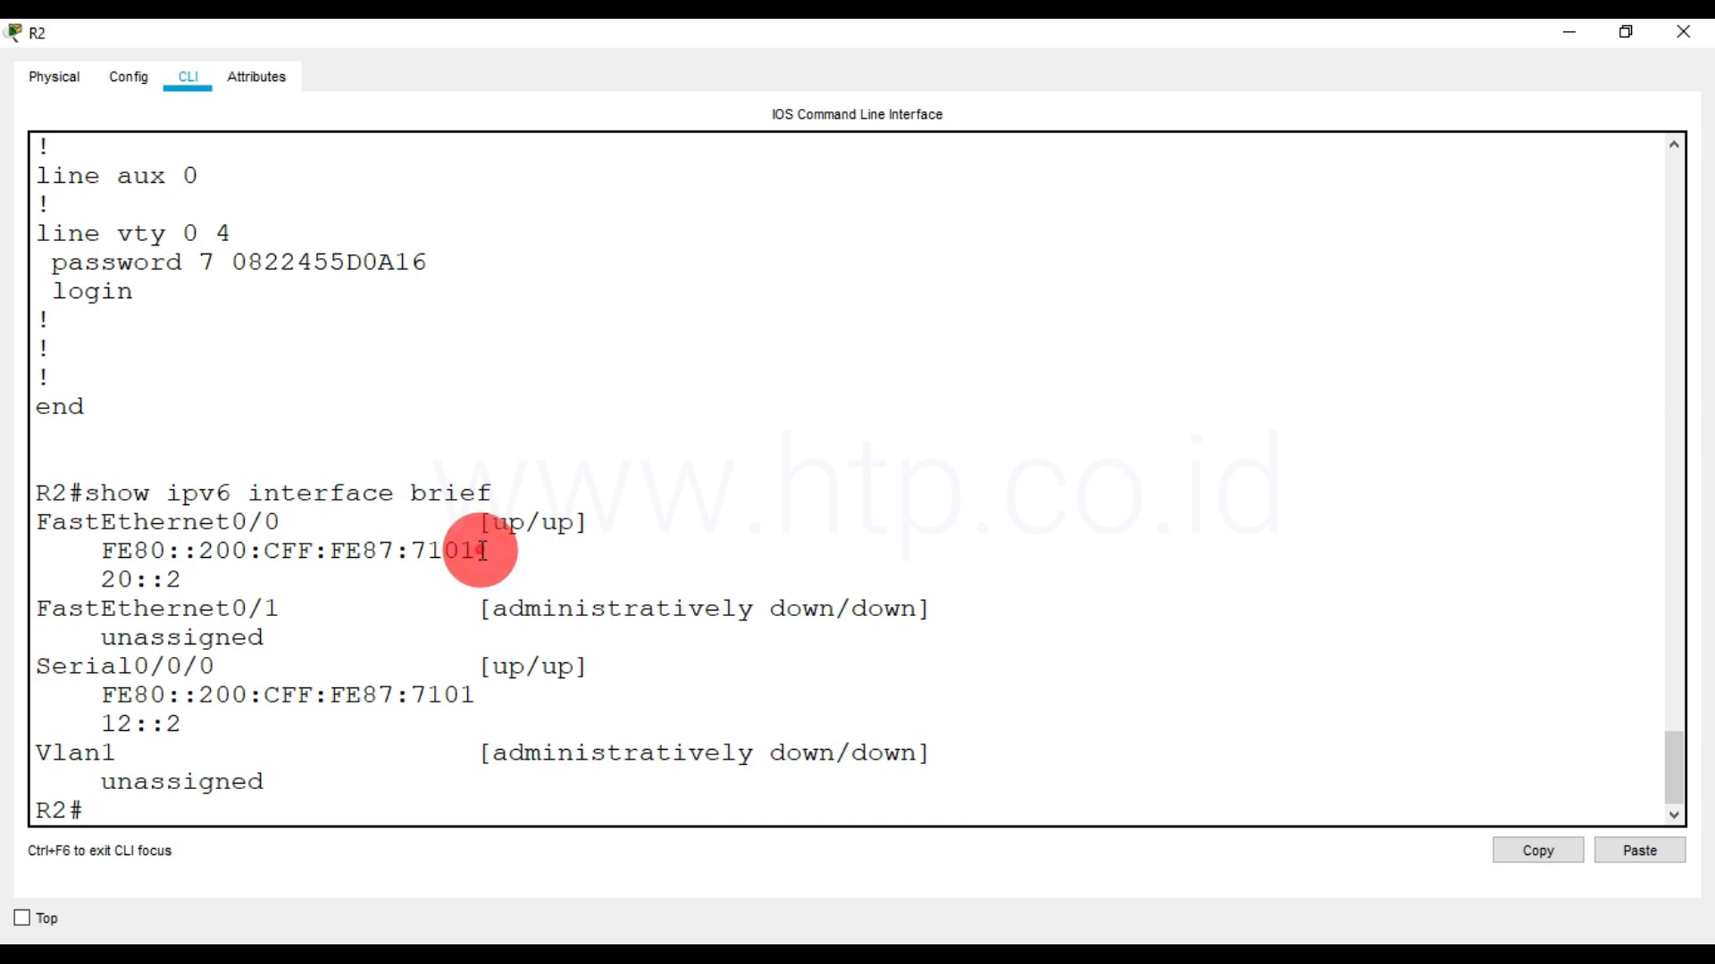
left_click_drag(198, 551, 474, 551)
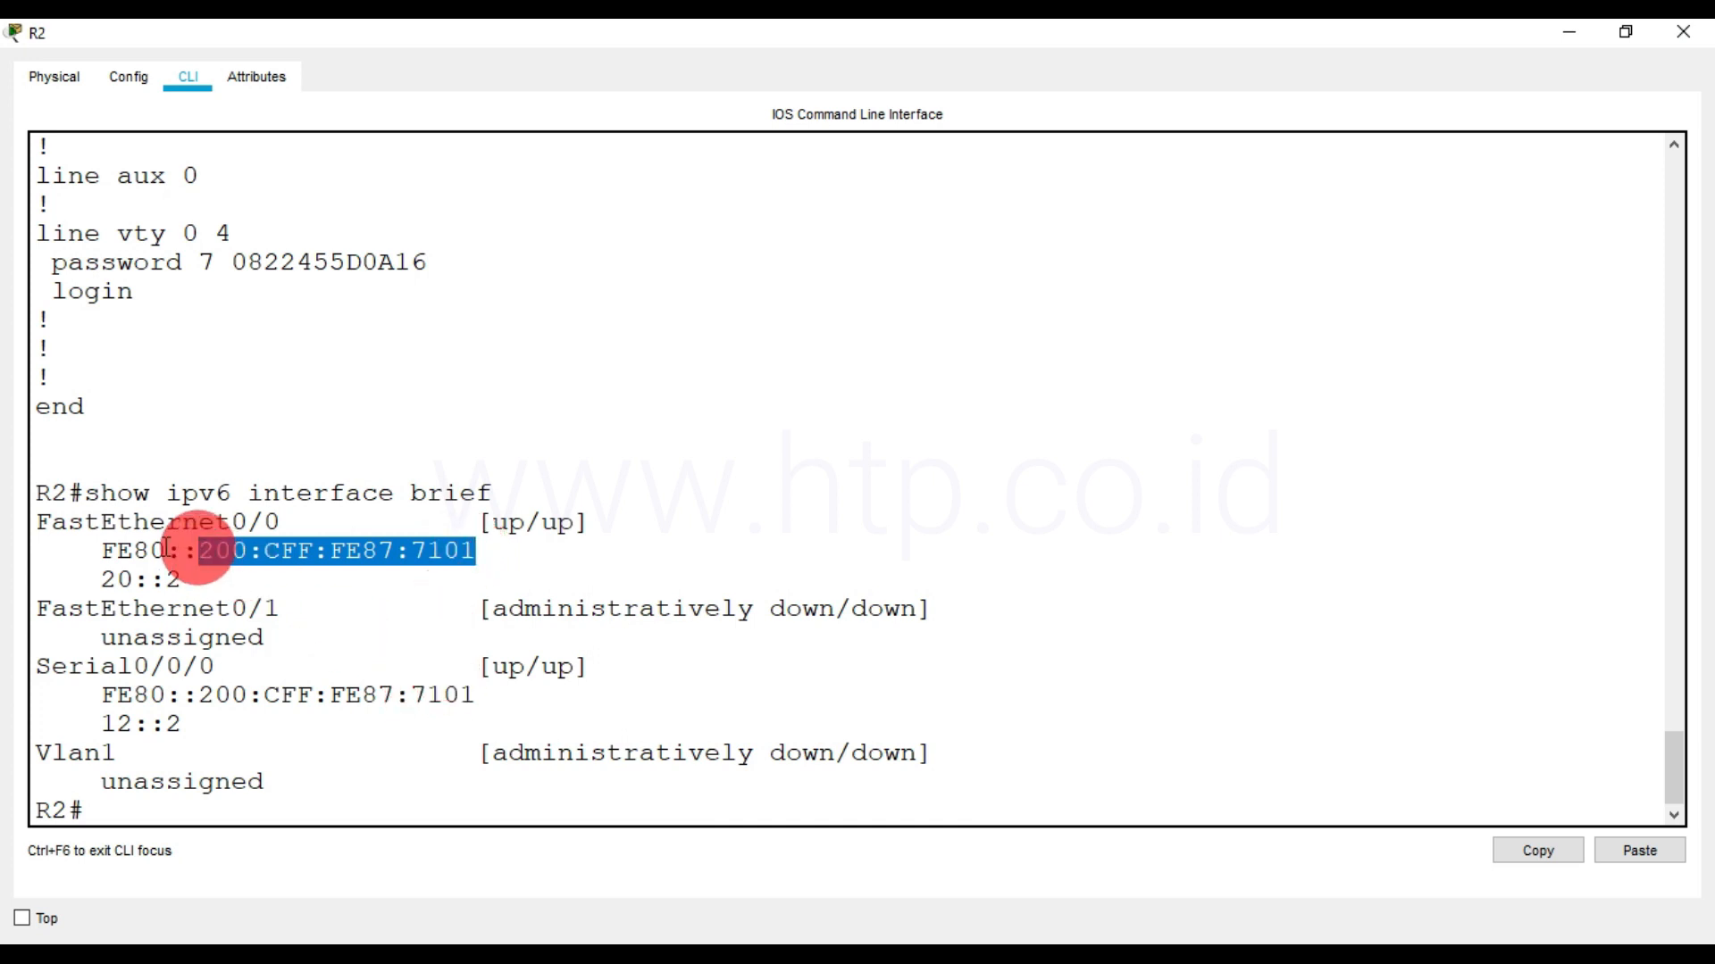
left_click_drag(101, 522, 277, 524)
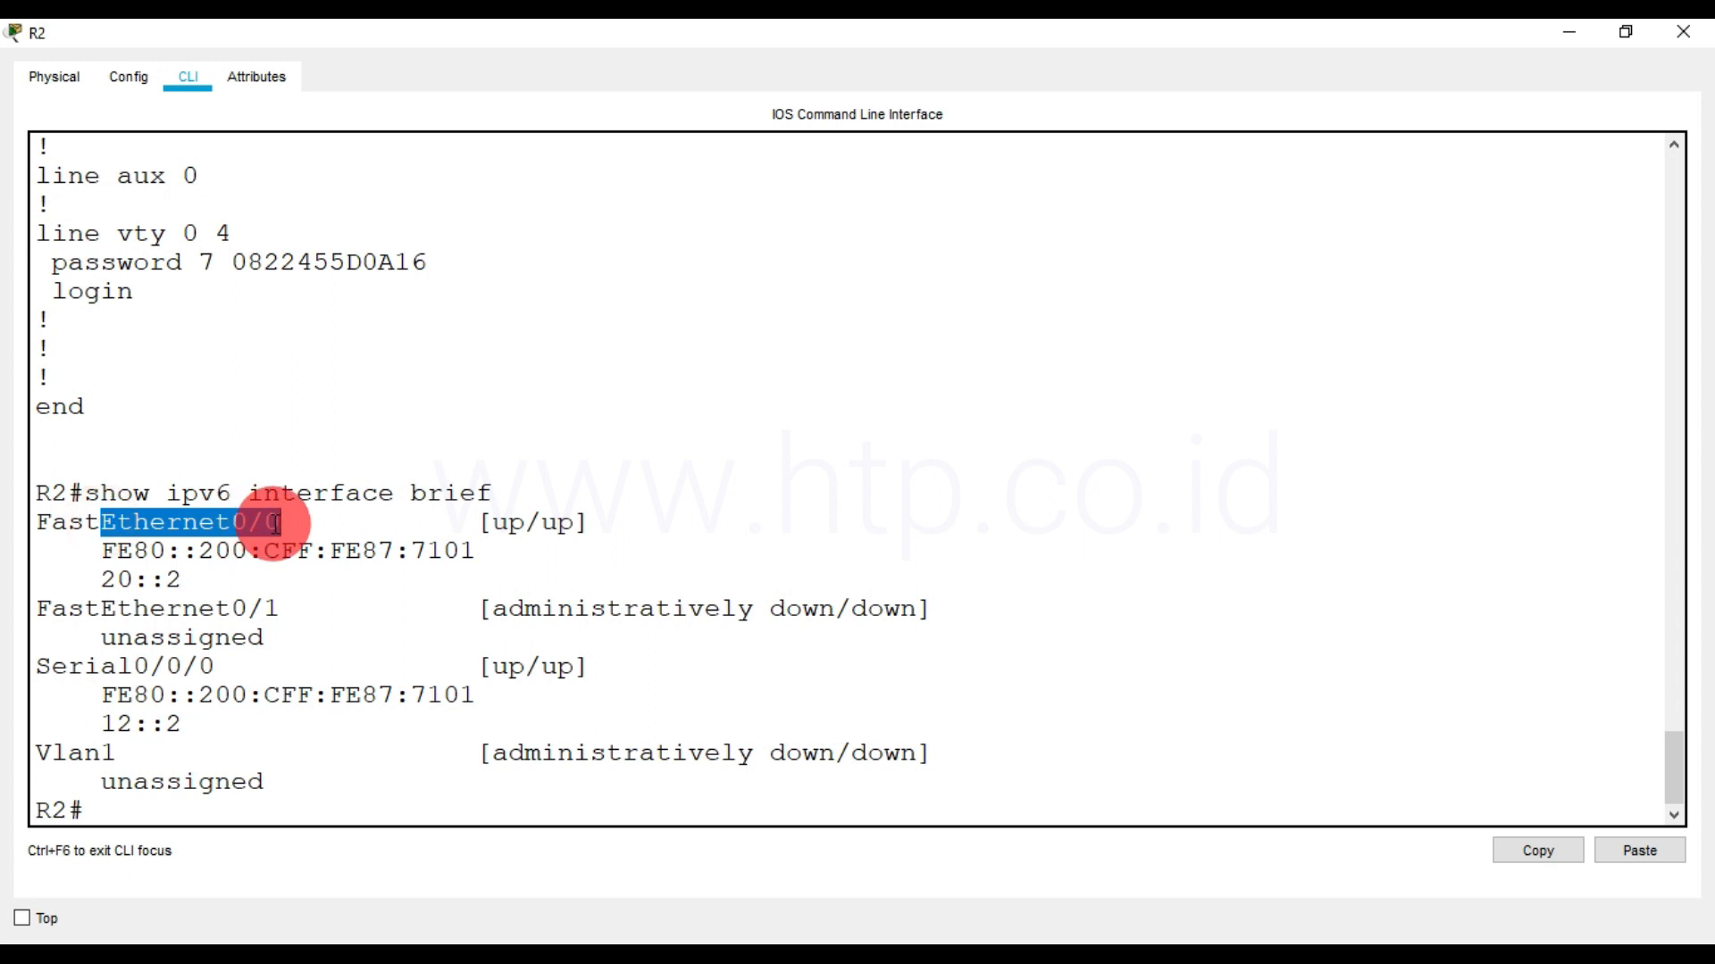
left_click(287, 798)
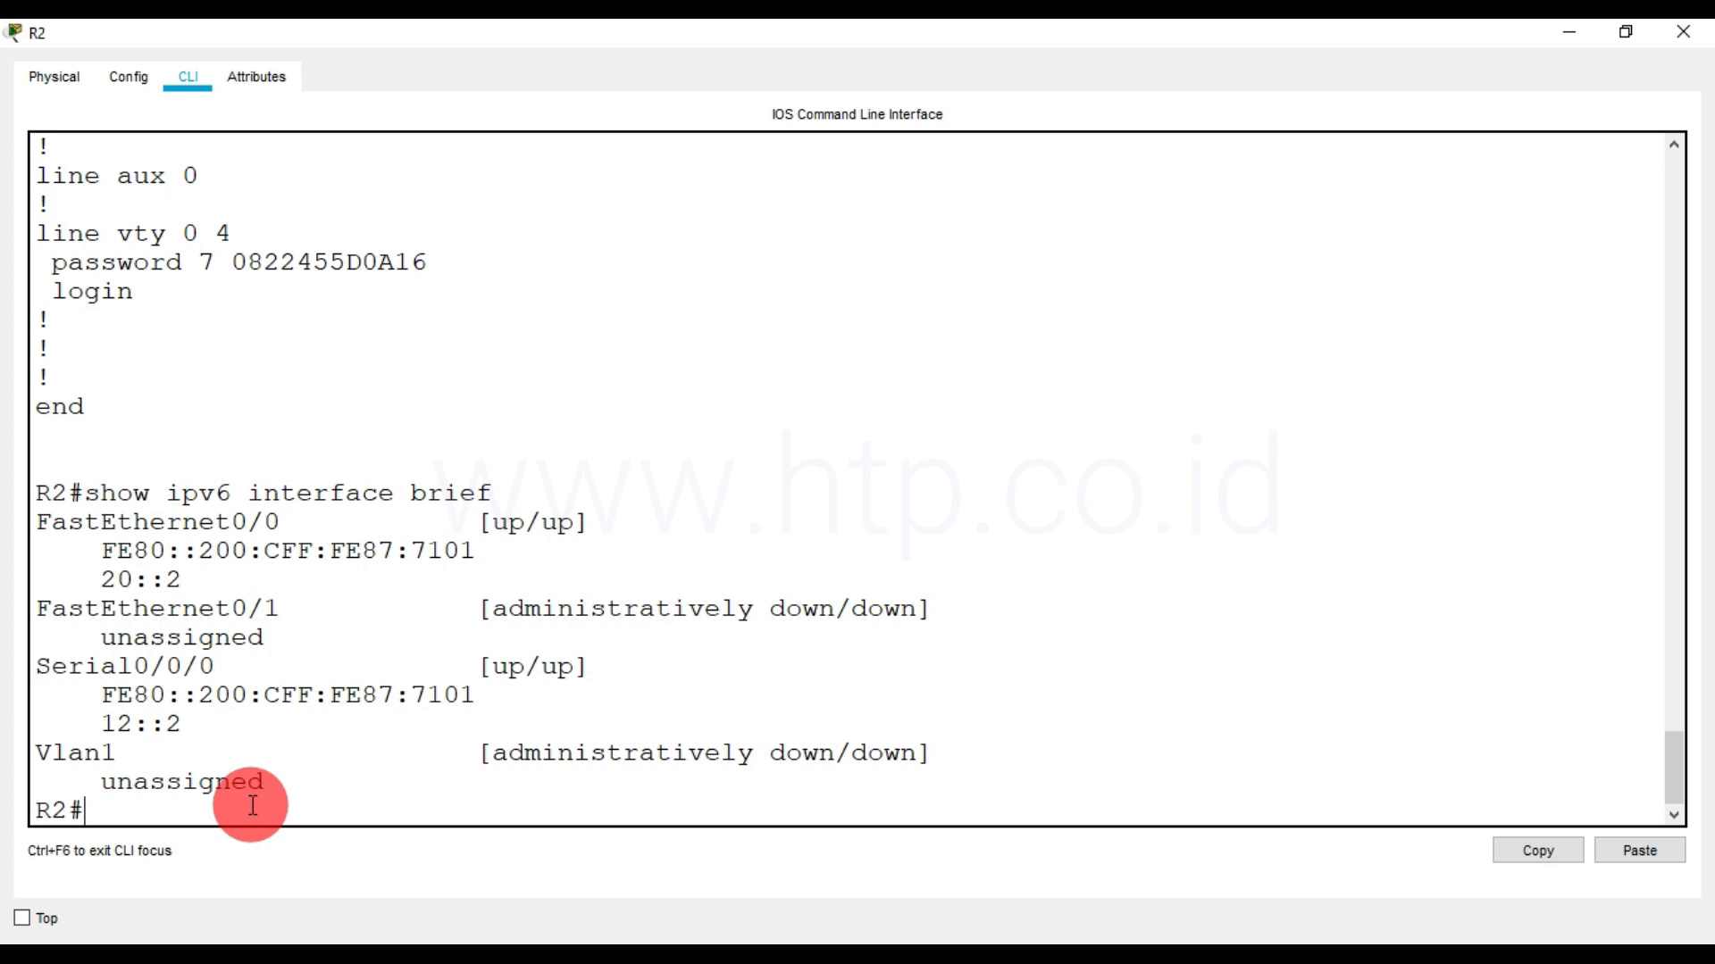
Run show interfaces fa0/0 on R2 to display FastEthernet0/0's hardware details
type("sh")
key("Tab")
type("int")
key("Tab")
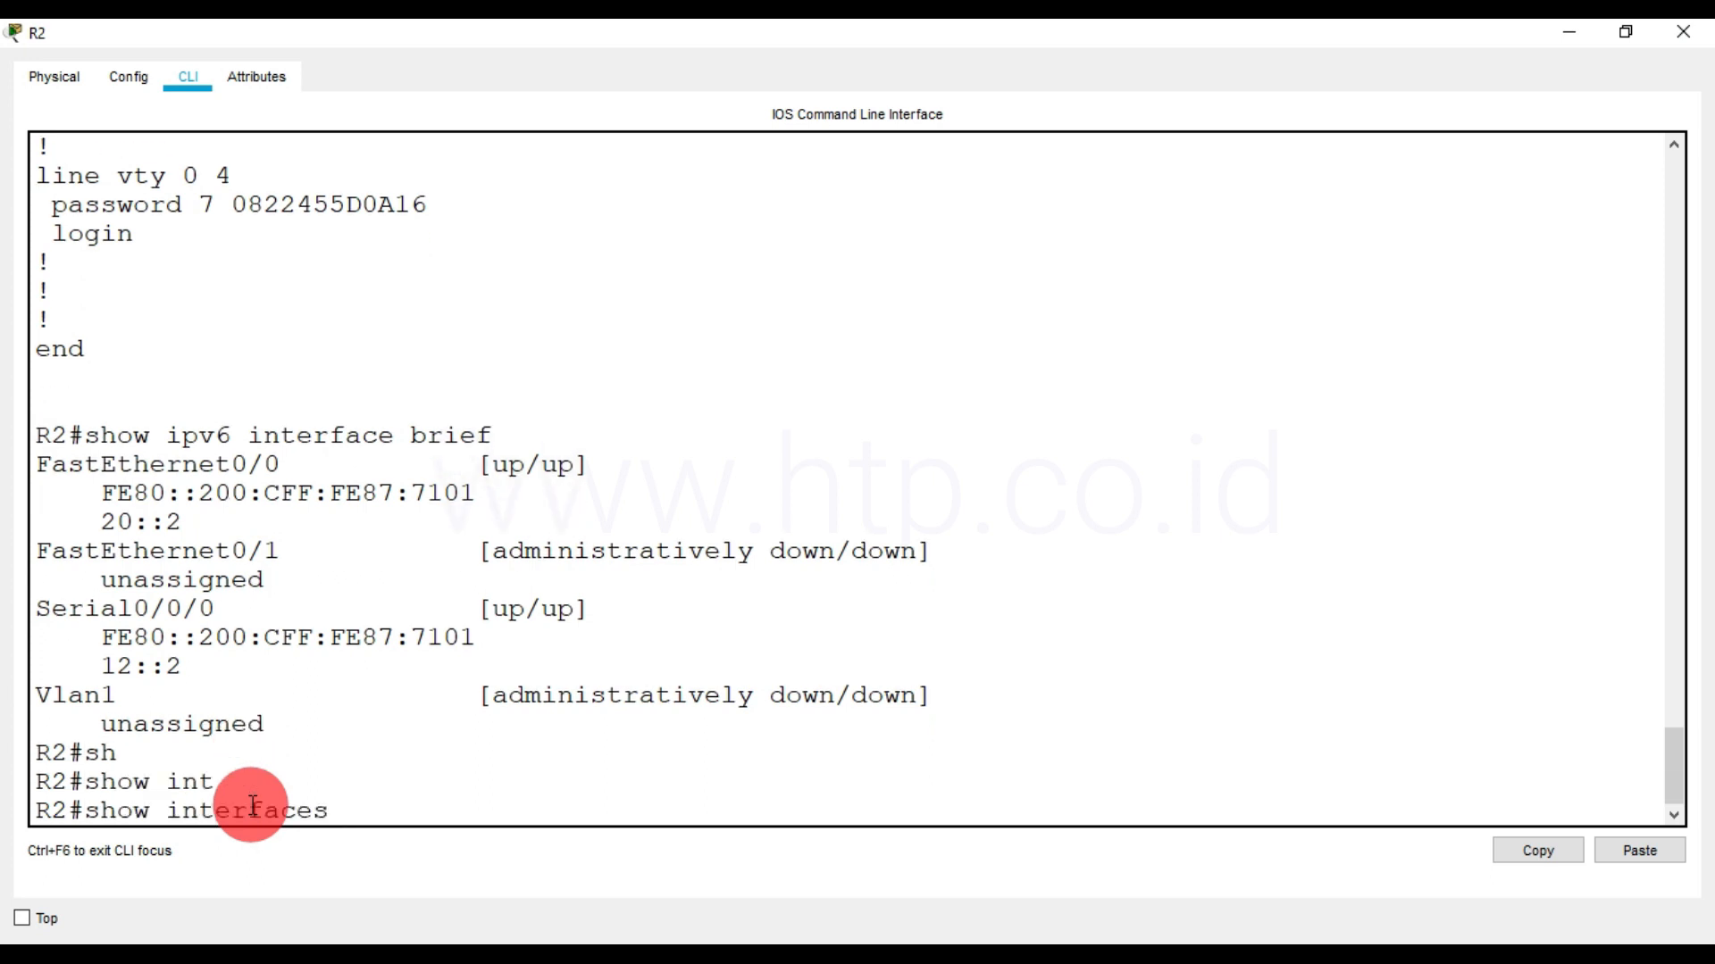
type("fa0/0")
key("Return")
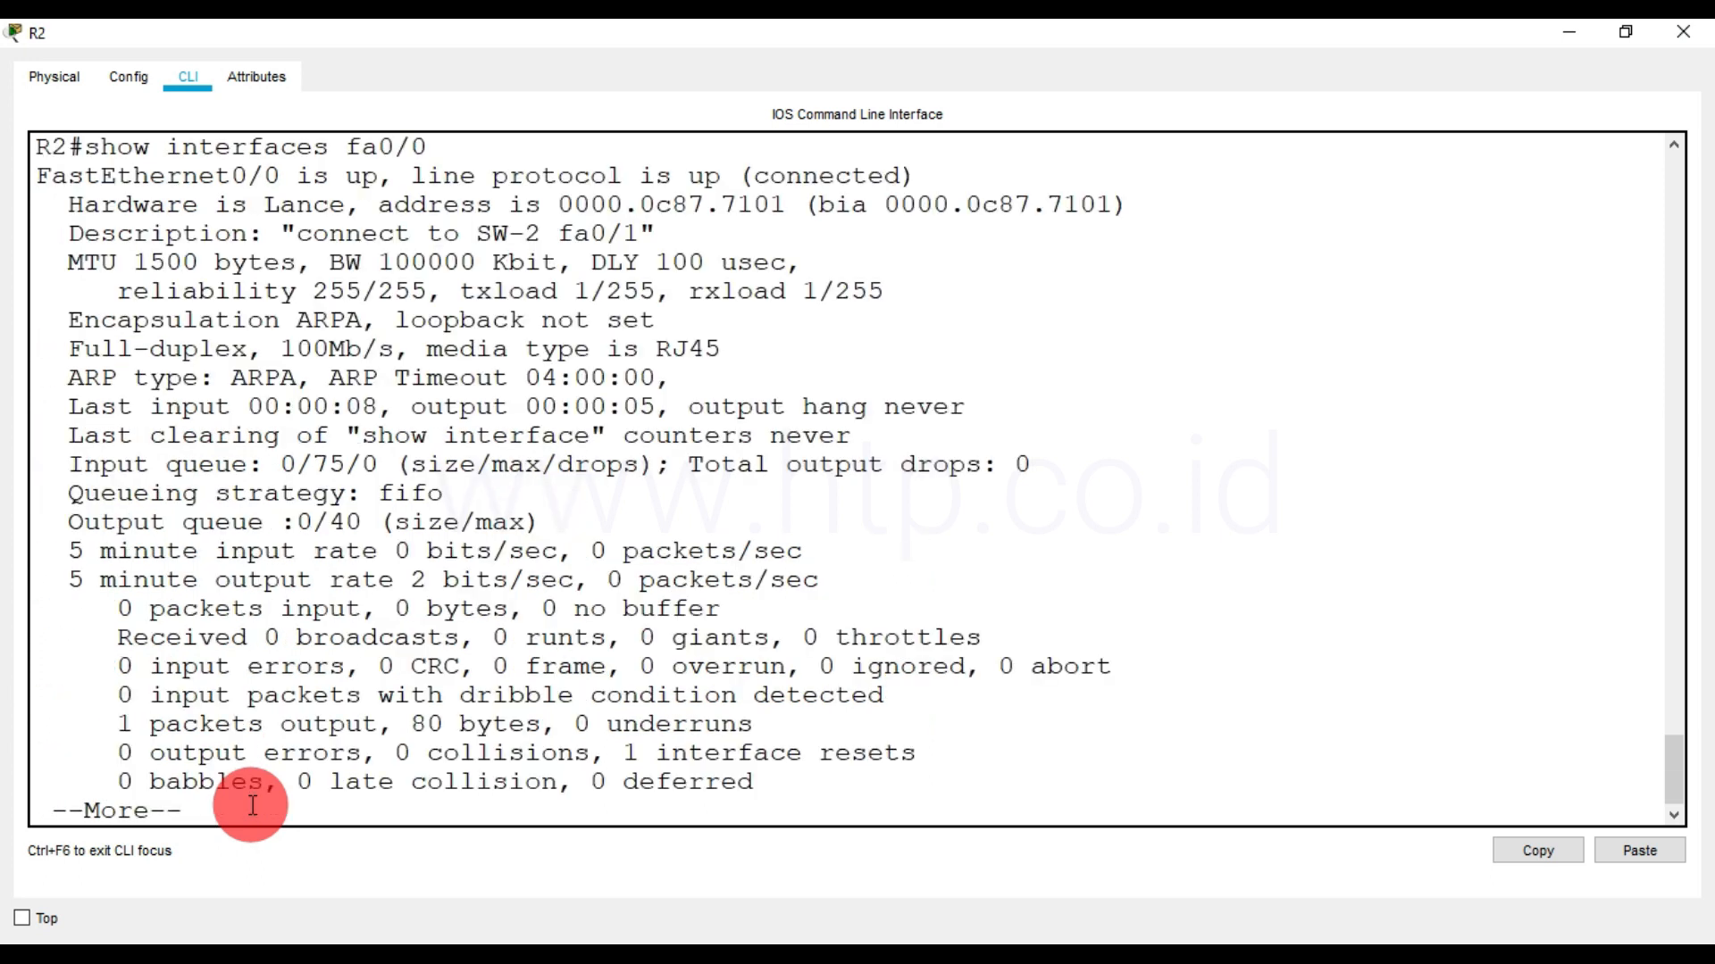
Compare FastEthernet0/0's hardware MAC address with its link-local interface identifier, including the inserted FF:FE part and the leading digit
scroll(375, 358, "up", 5)
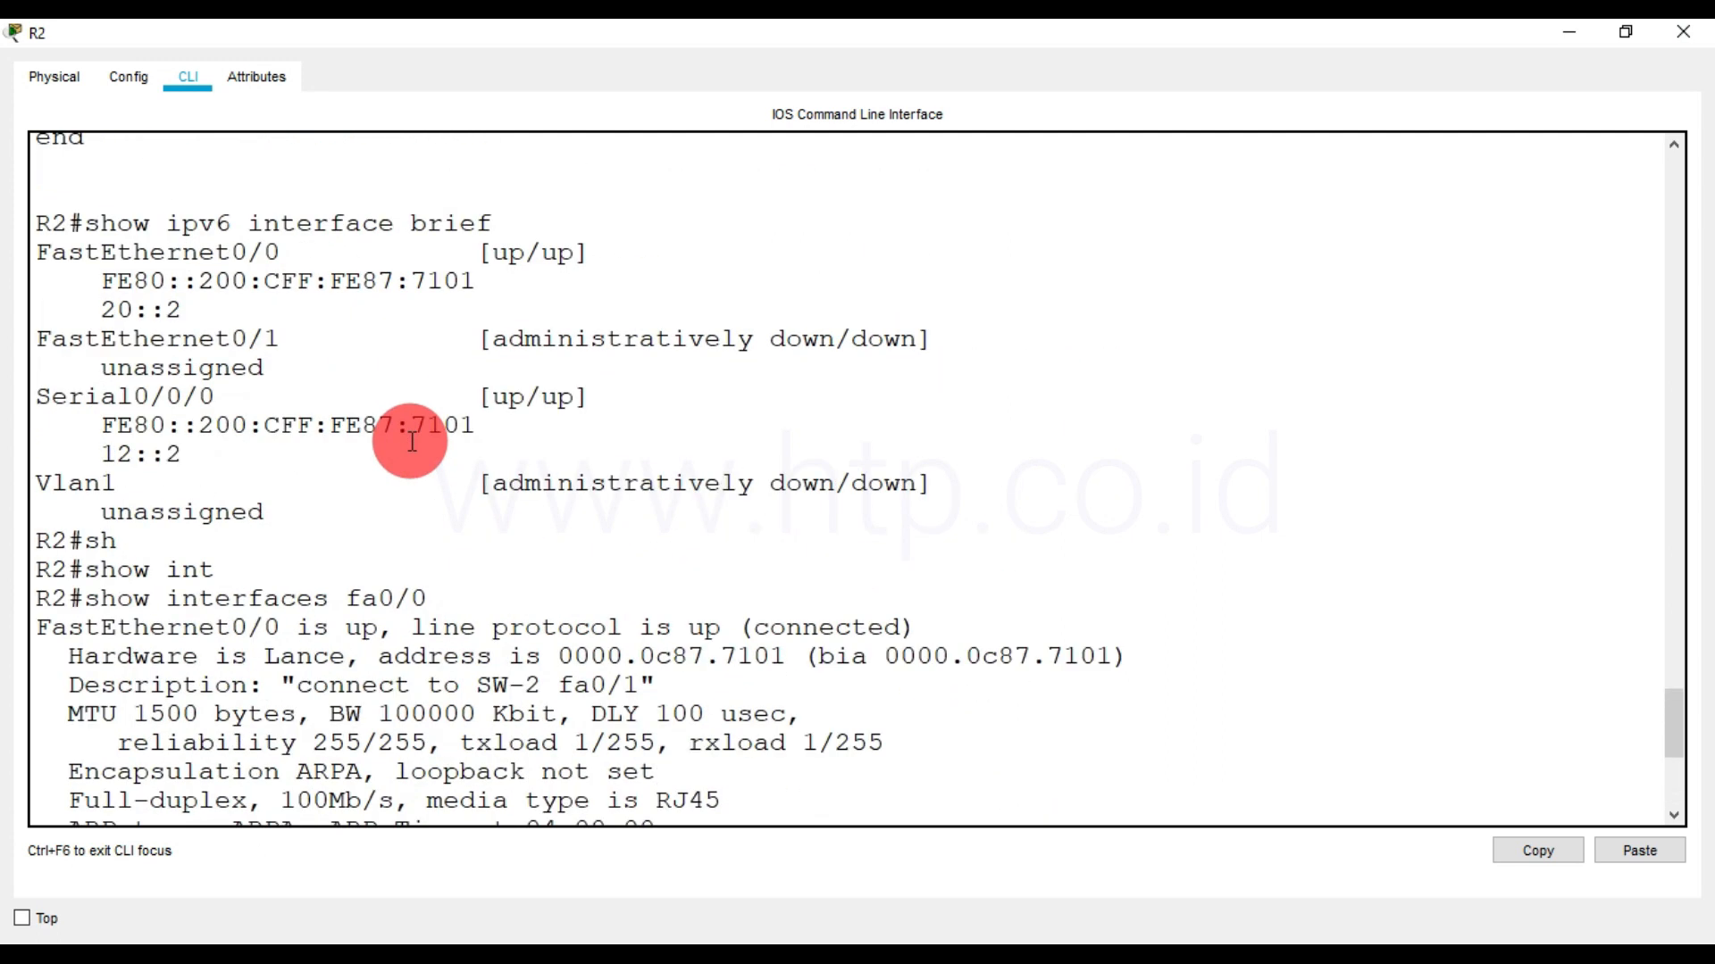
left_click_drag(198, 281, 477, 281)
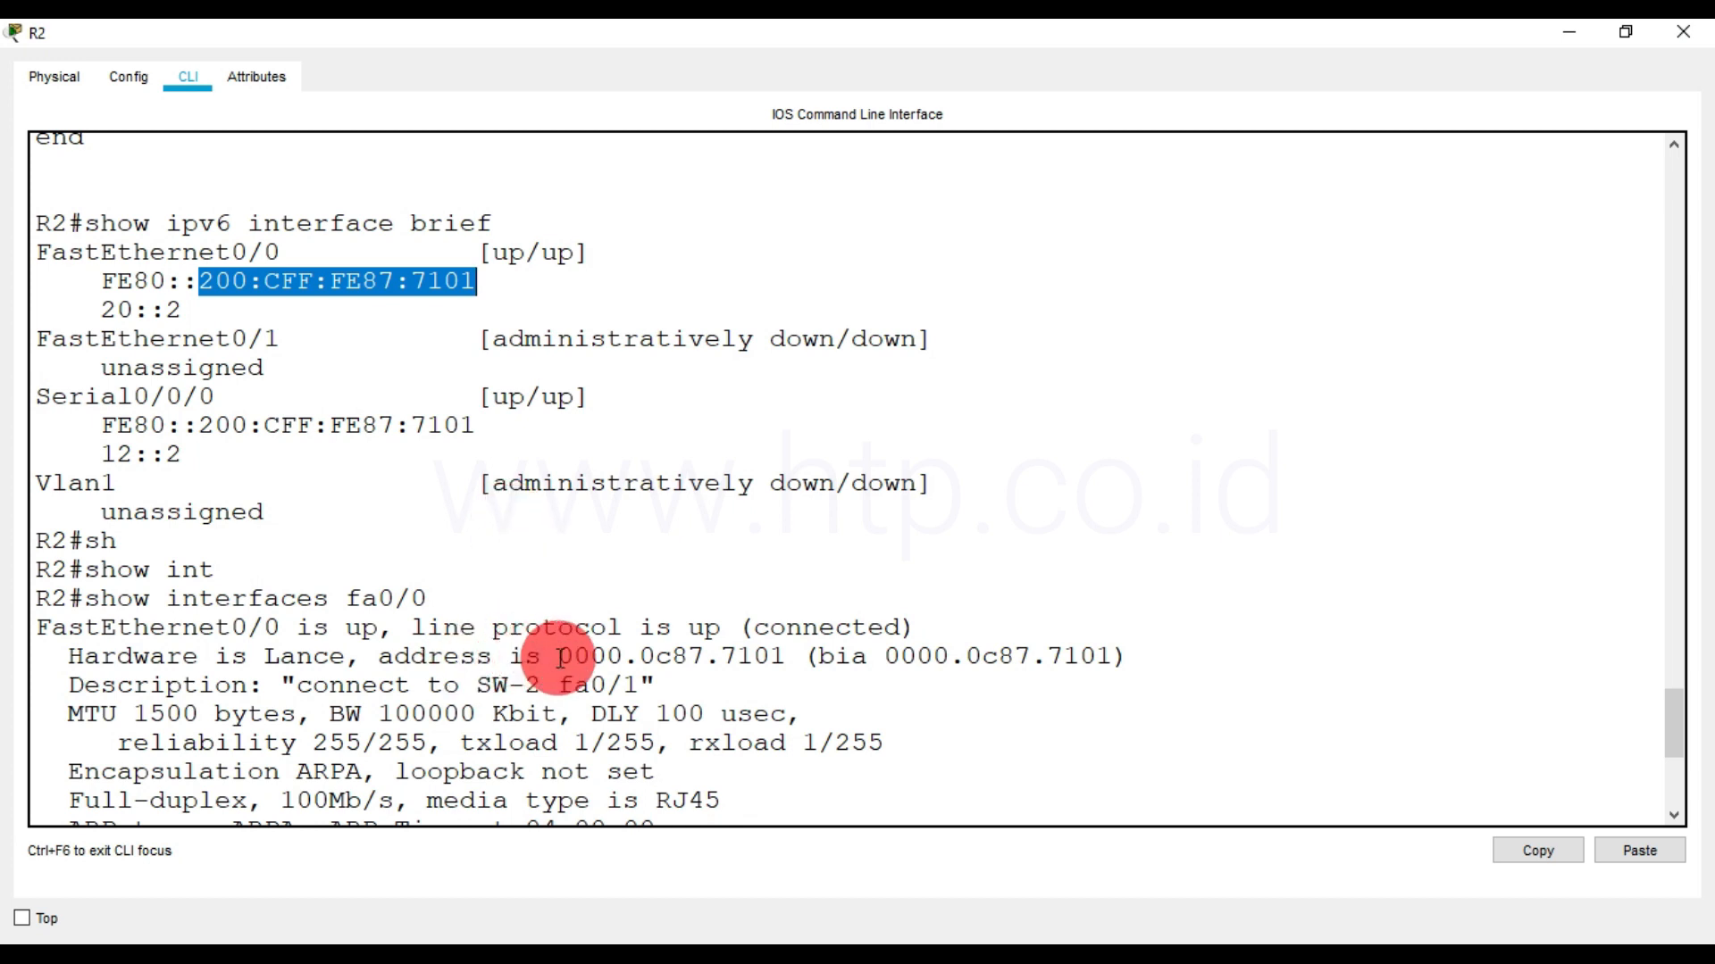
left_click(567, 659)
left_click_drag(567, 659, 785, 656)
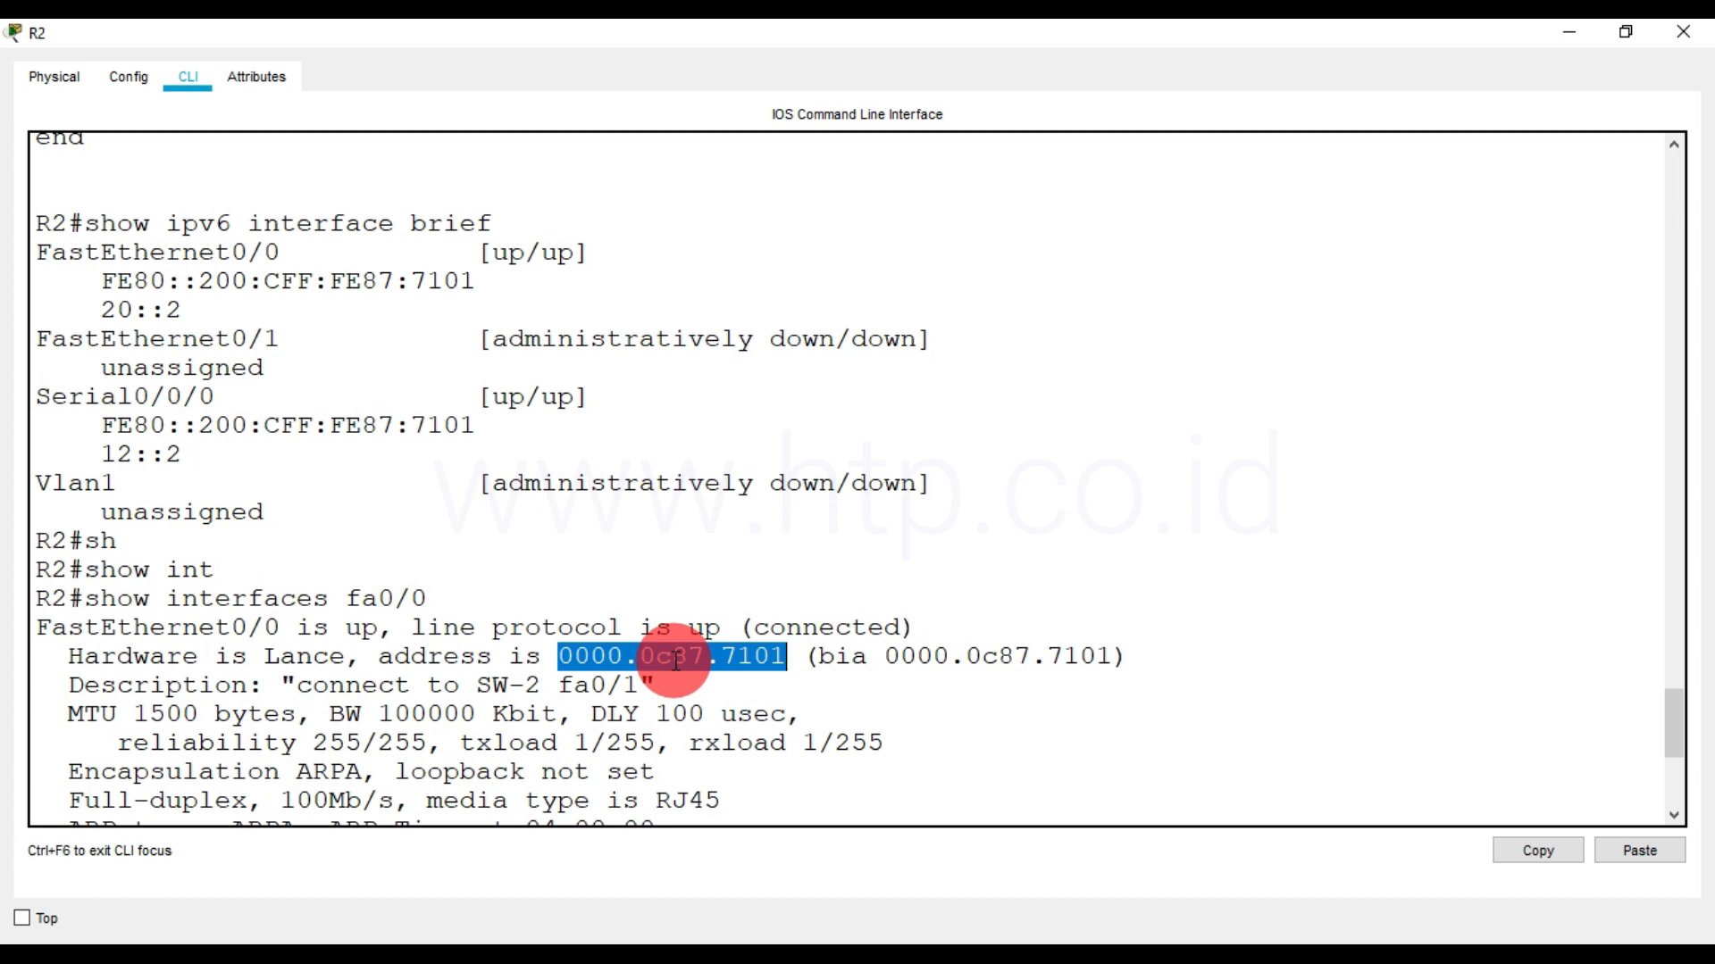
left_click_drag(199, 281, 491, 288)
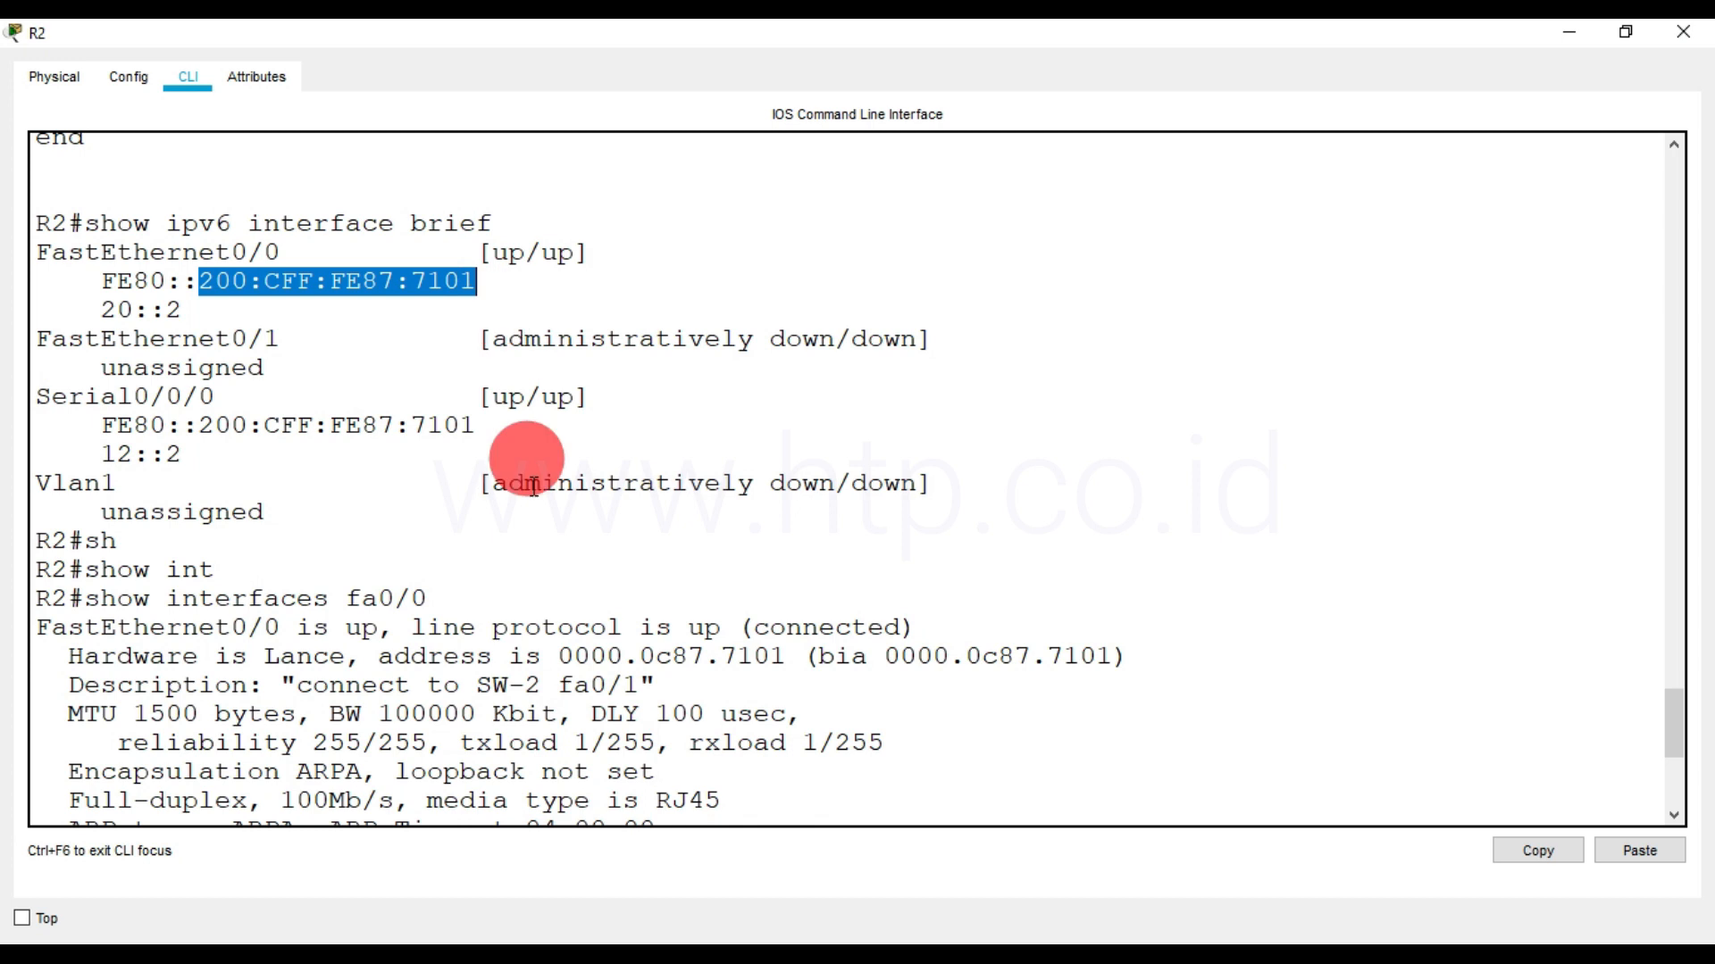
left_click(284, 284)
left_click_drag(284, 284, 366, 280)
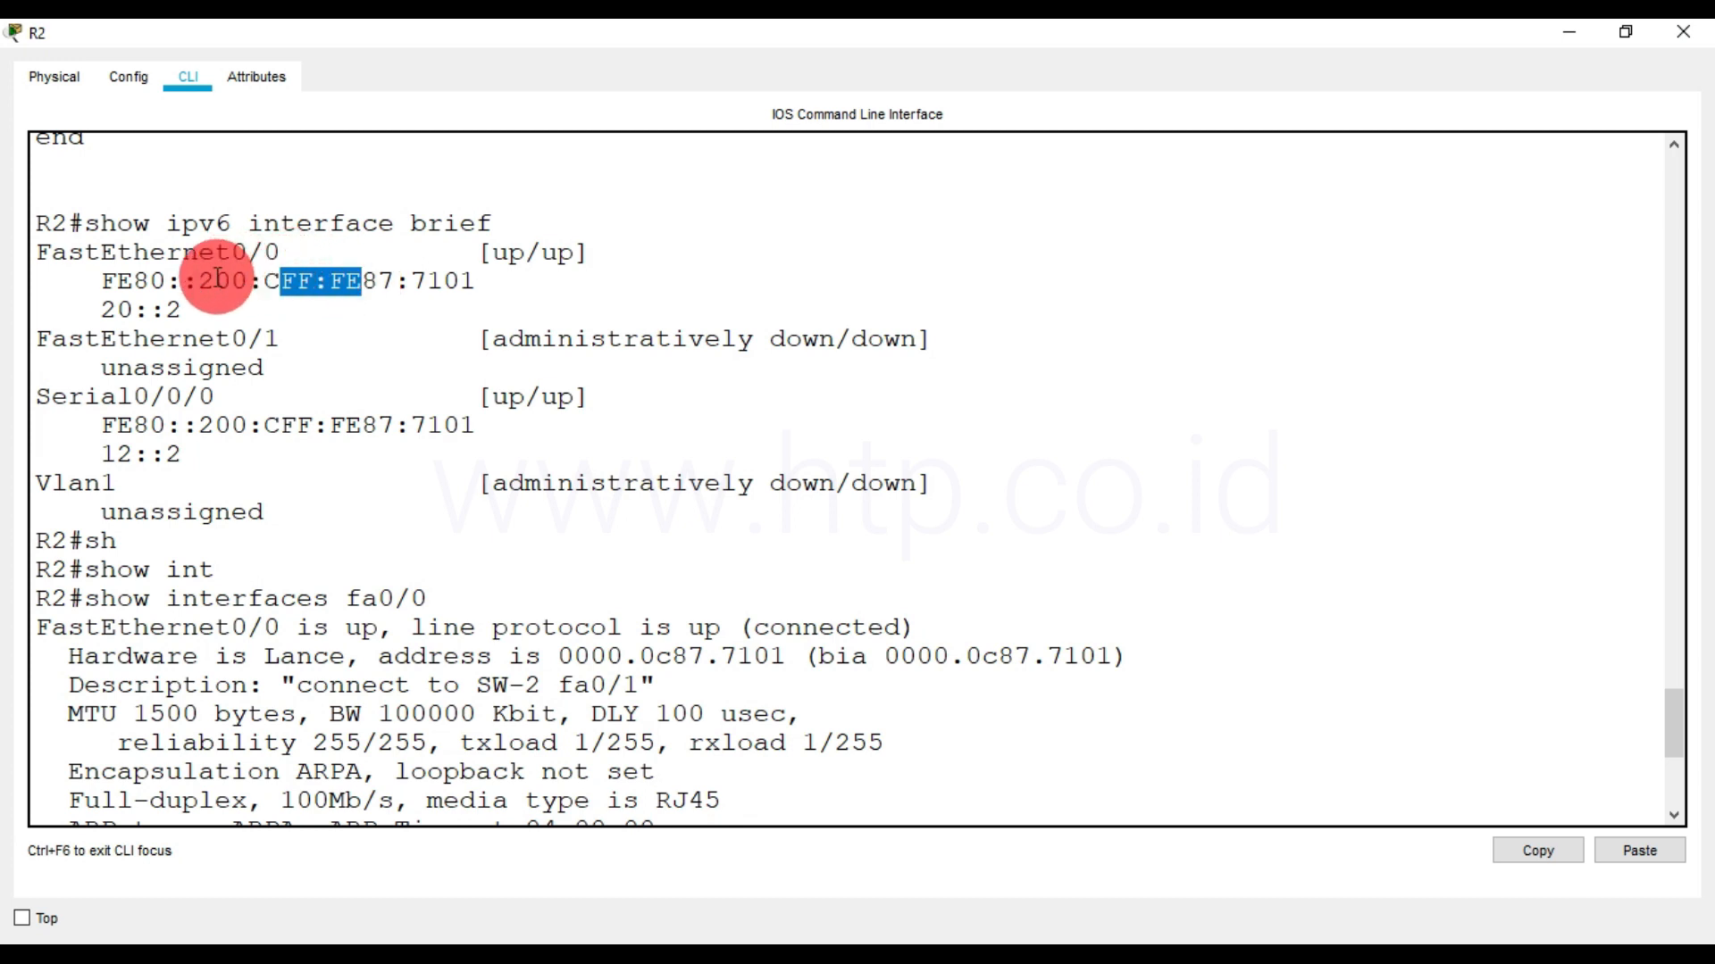
left_click_drag(210, 279, 198, 280)
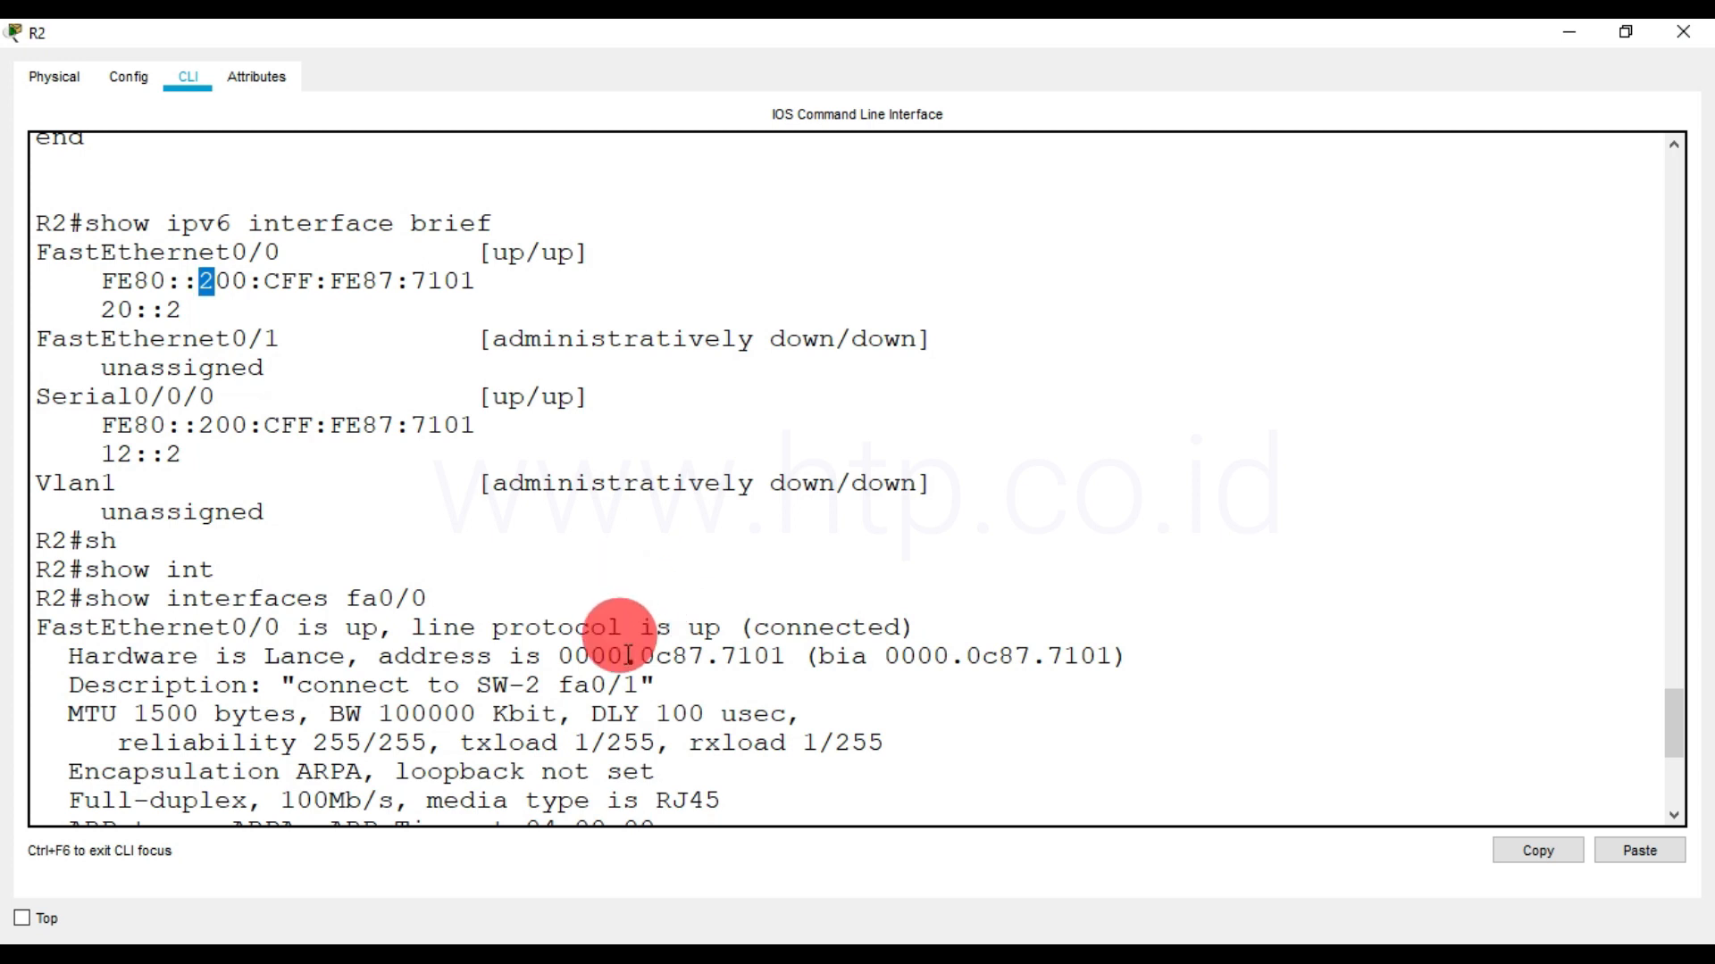
scroll(625, 679, "down", 3)
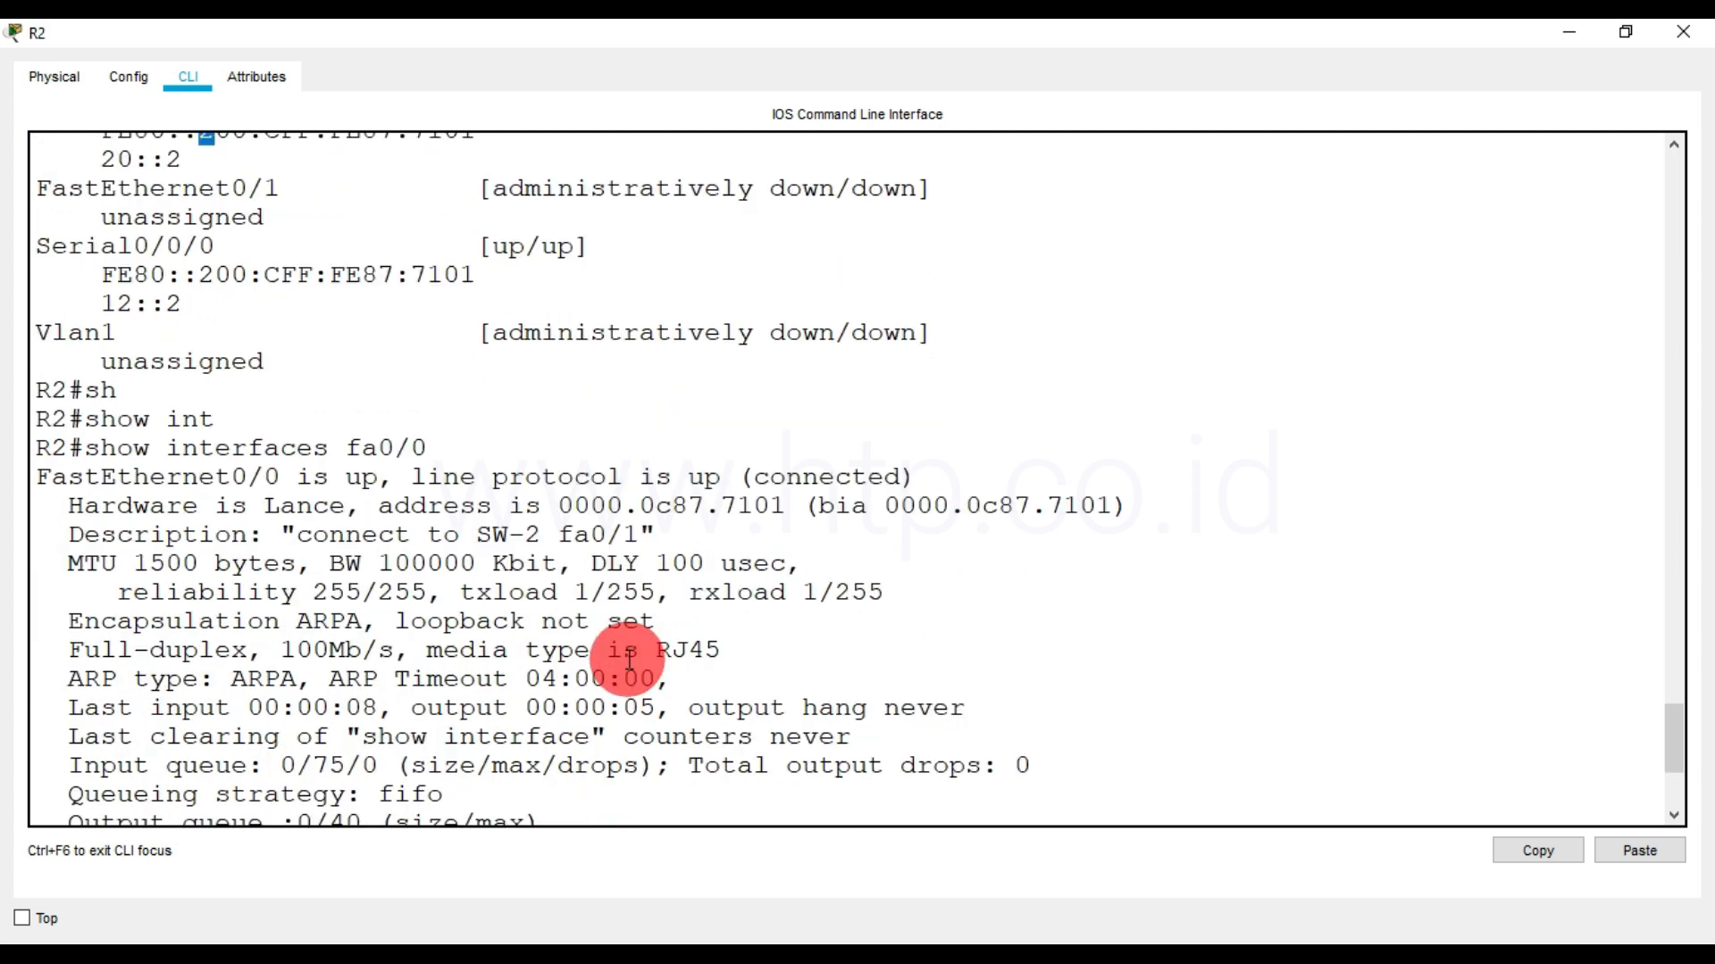
scroll(630, 659, "down", 3)
scroll(630, 659, "up", 4)
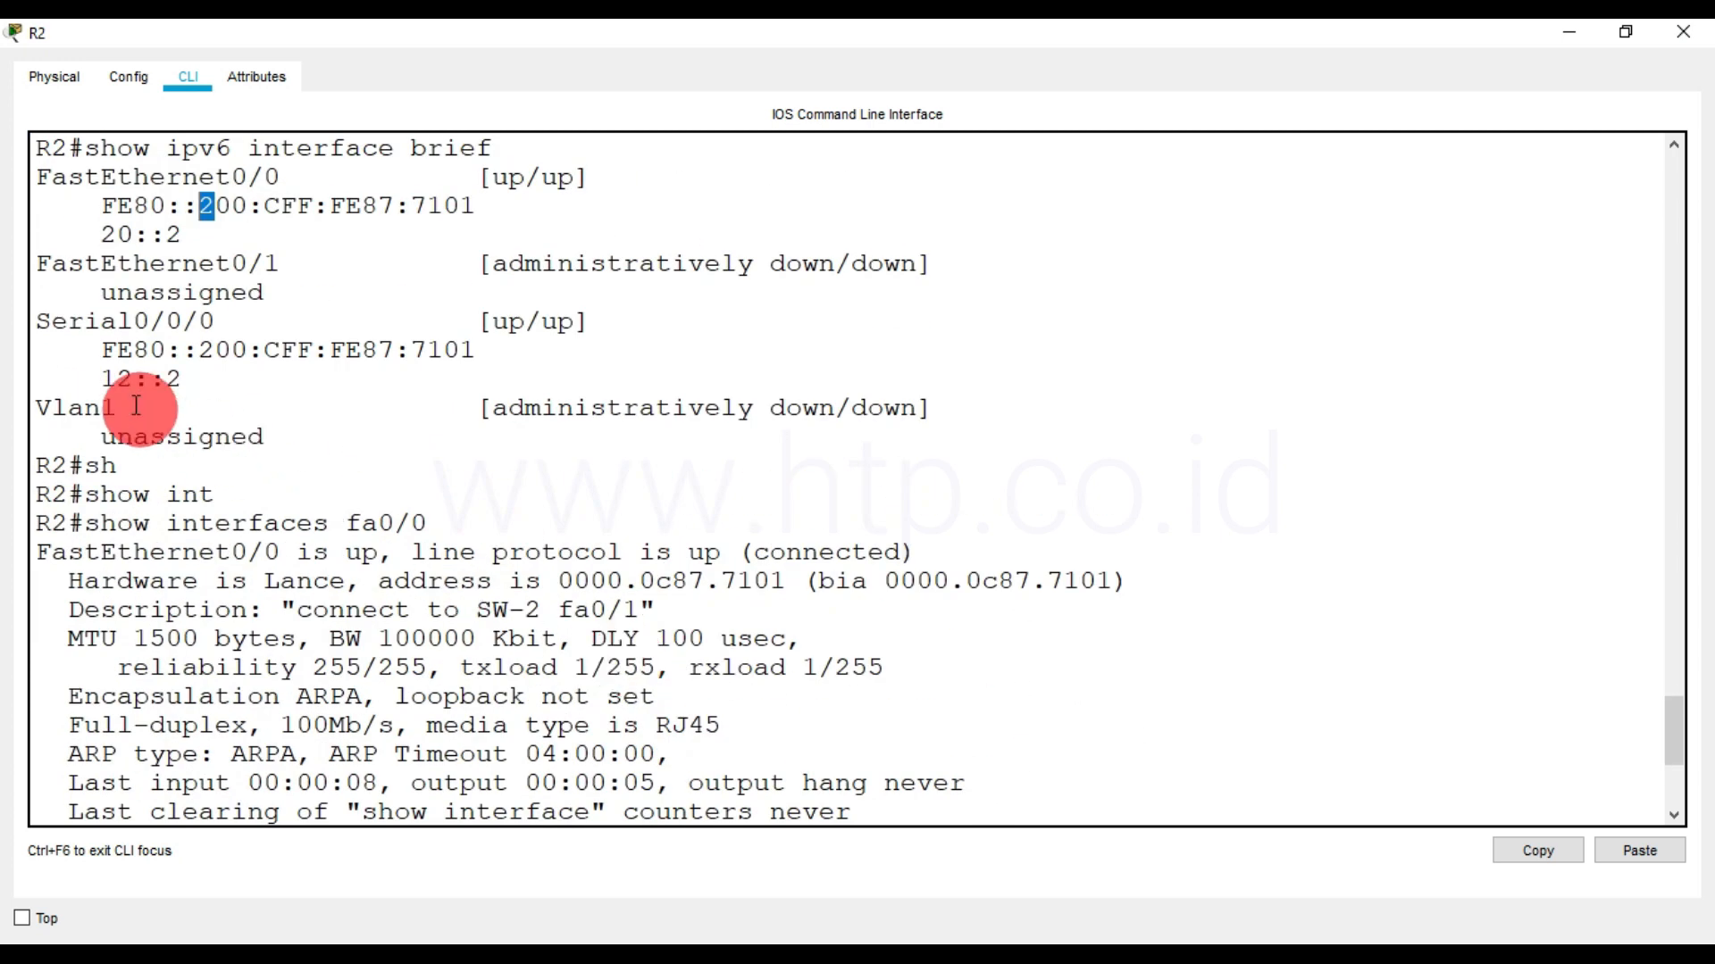
Compare the link-local addresses of Serial0/0/0 and FastEthernet0/0 on R2, and finish the paged interface output
left_click_drag(102, 349, 491, 348)
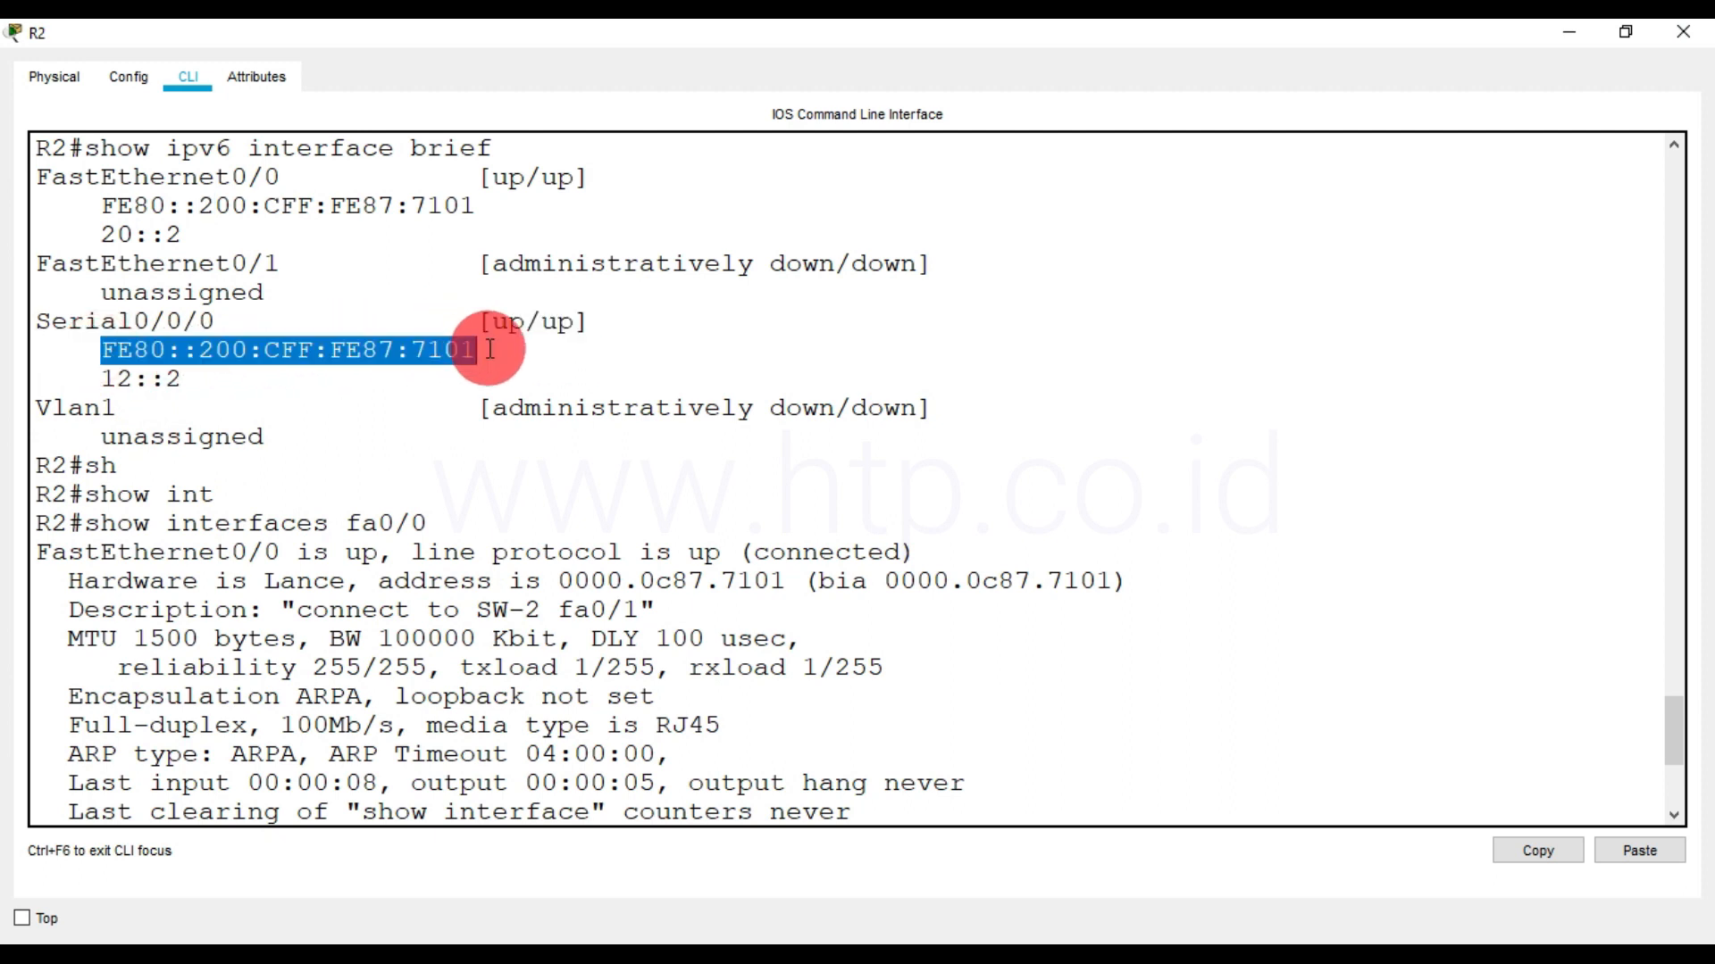
left_click_drag(103, 349, 481, 340)
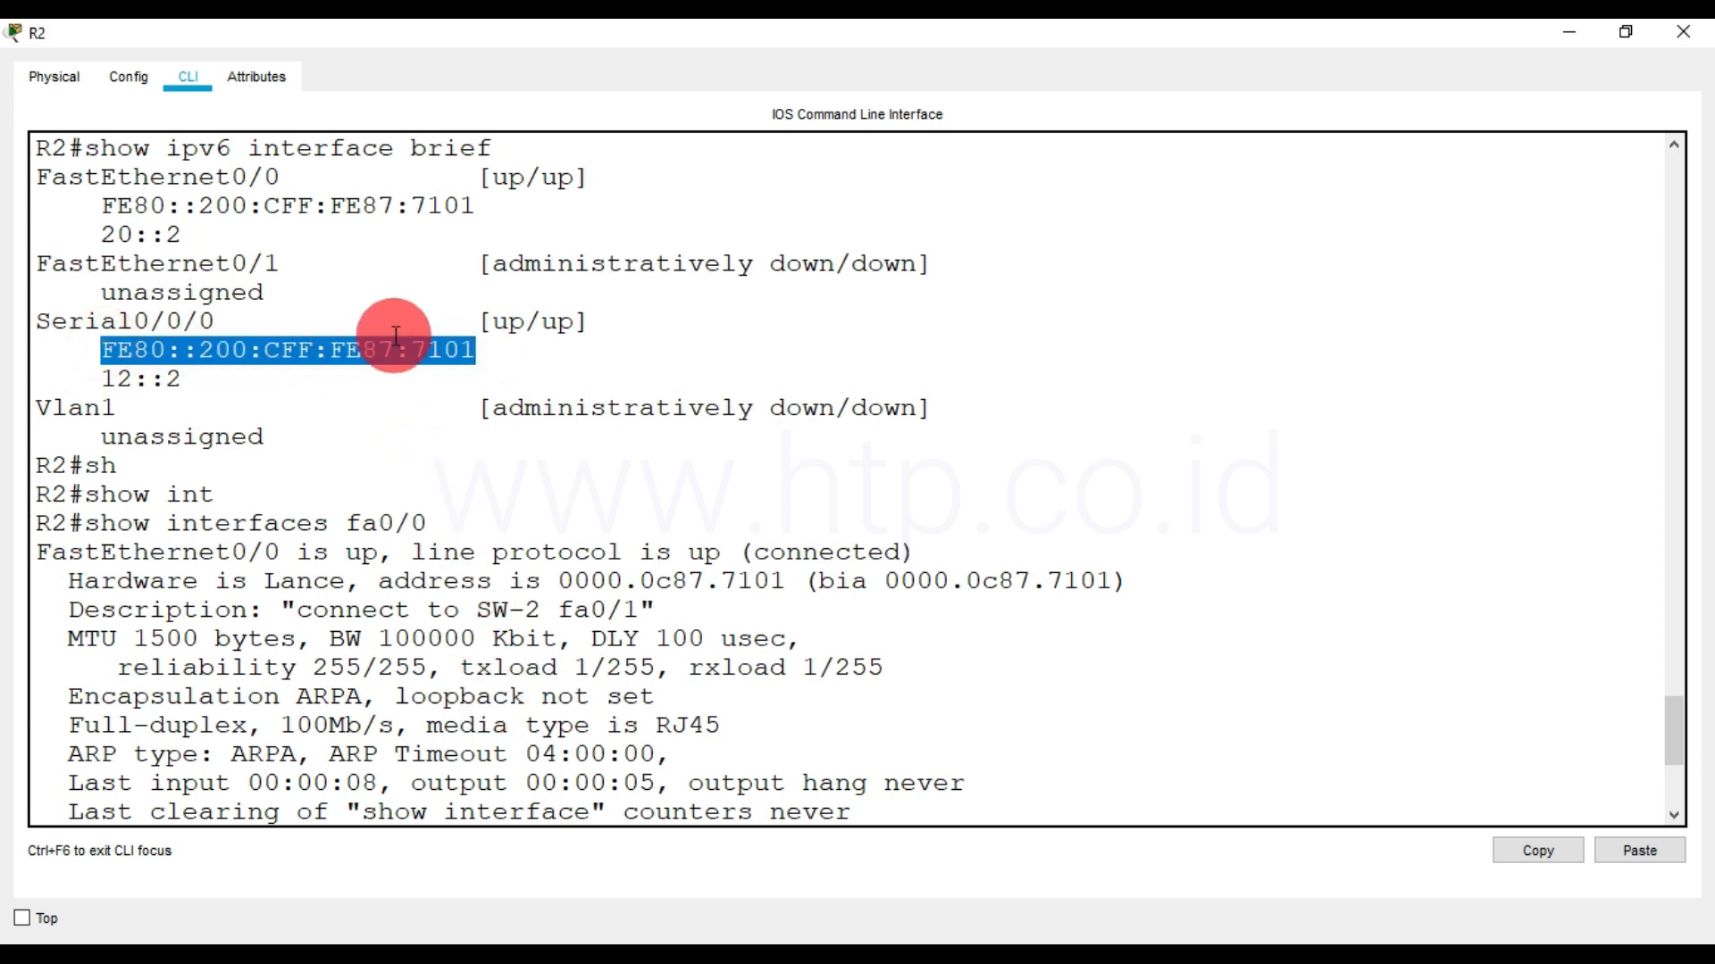
scroll(396, 335, "up", 1)
left_click_drag(104, 276, 506, 268)
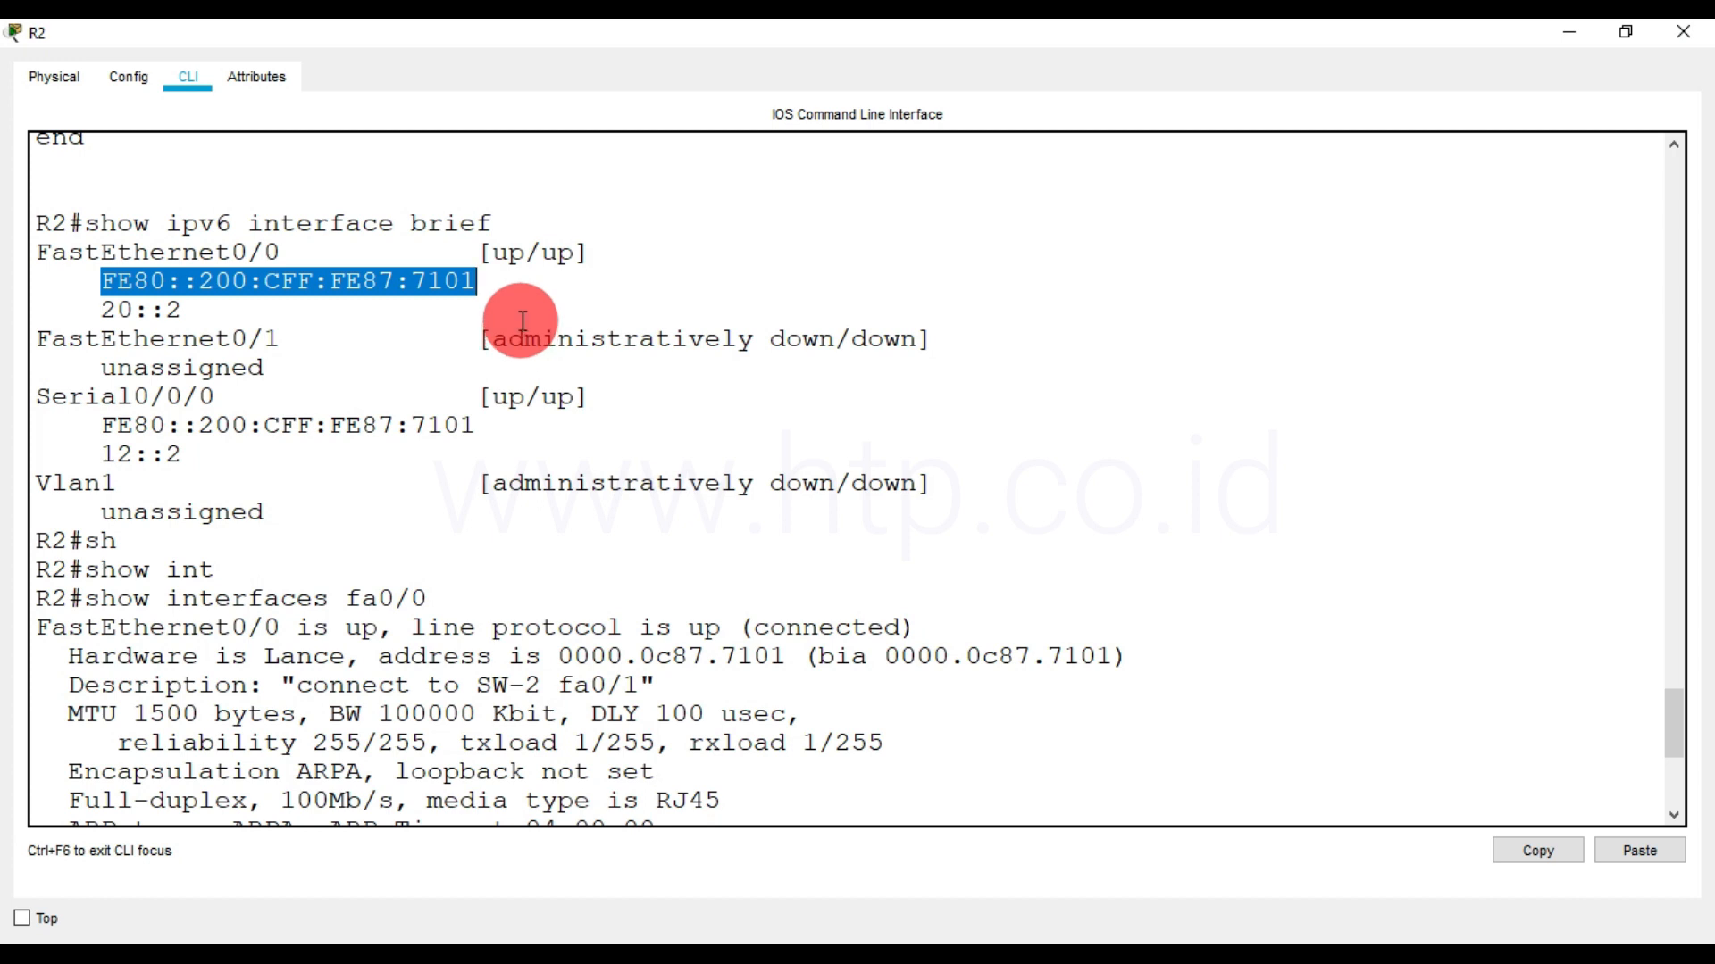
left_click(471, 649)
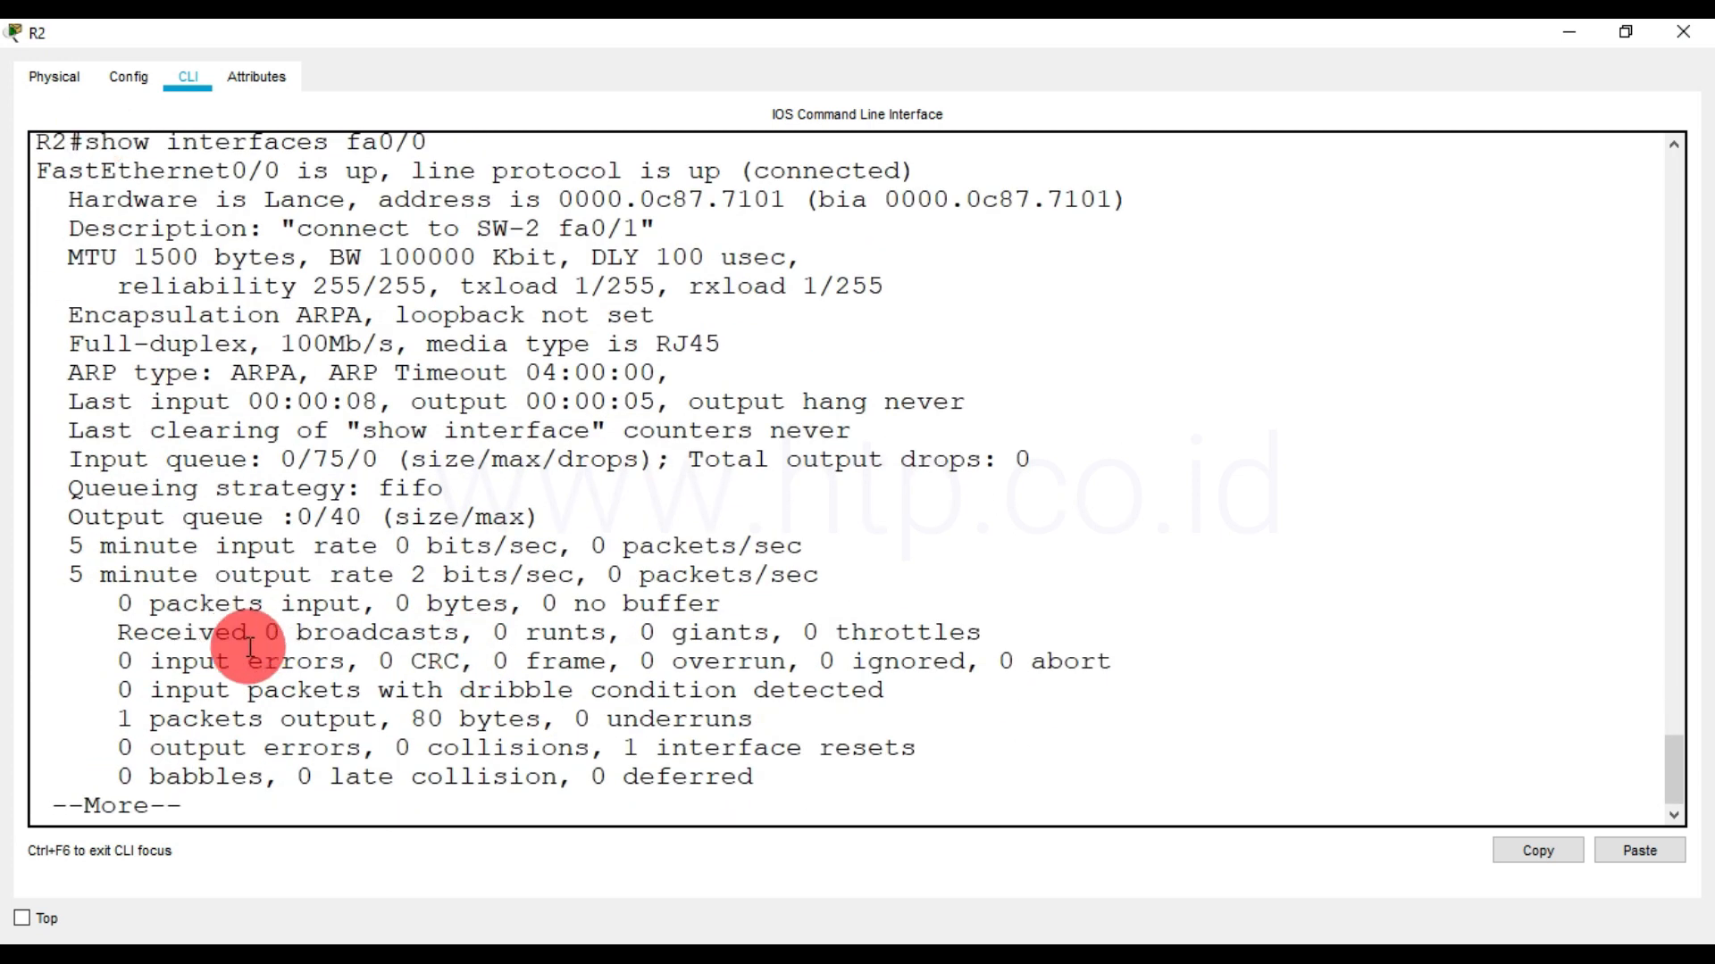
key("Return")
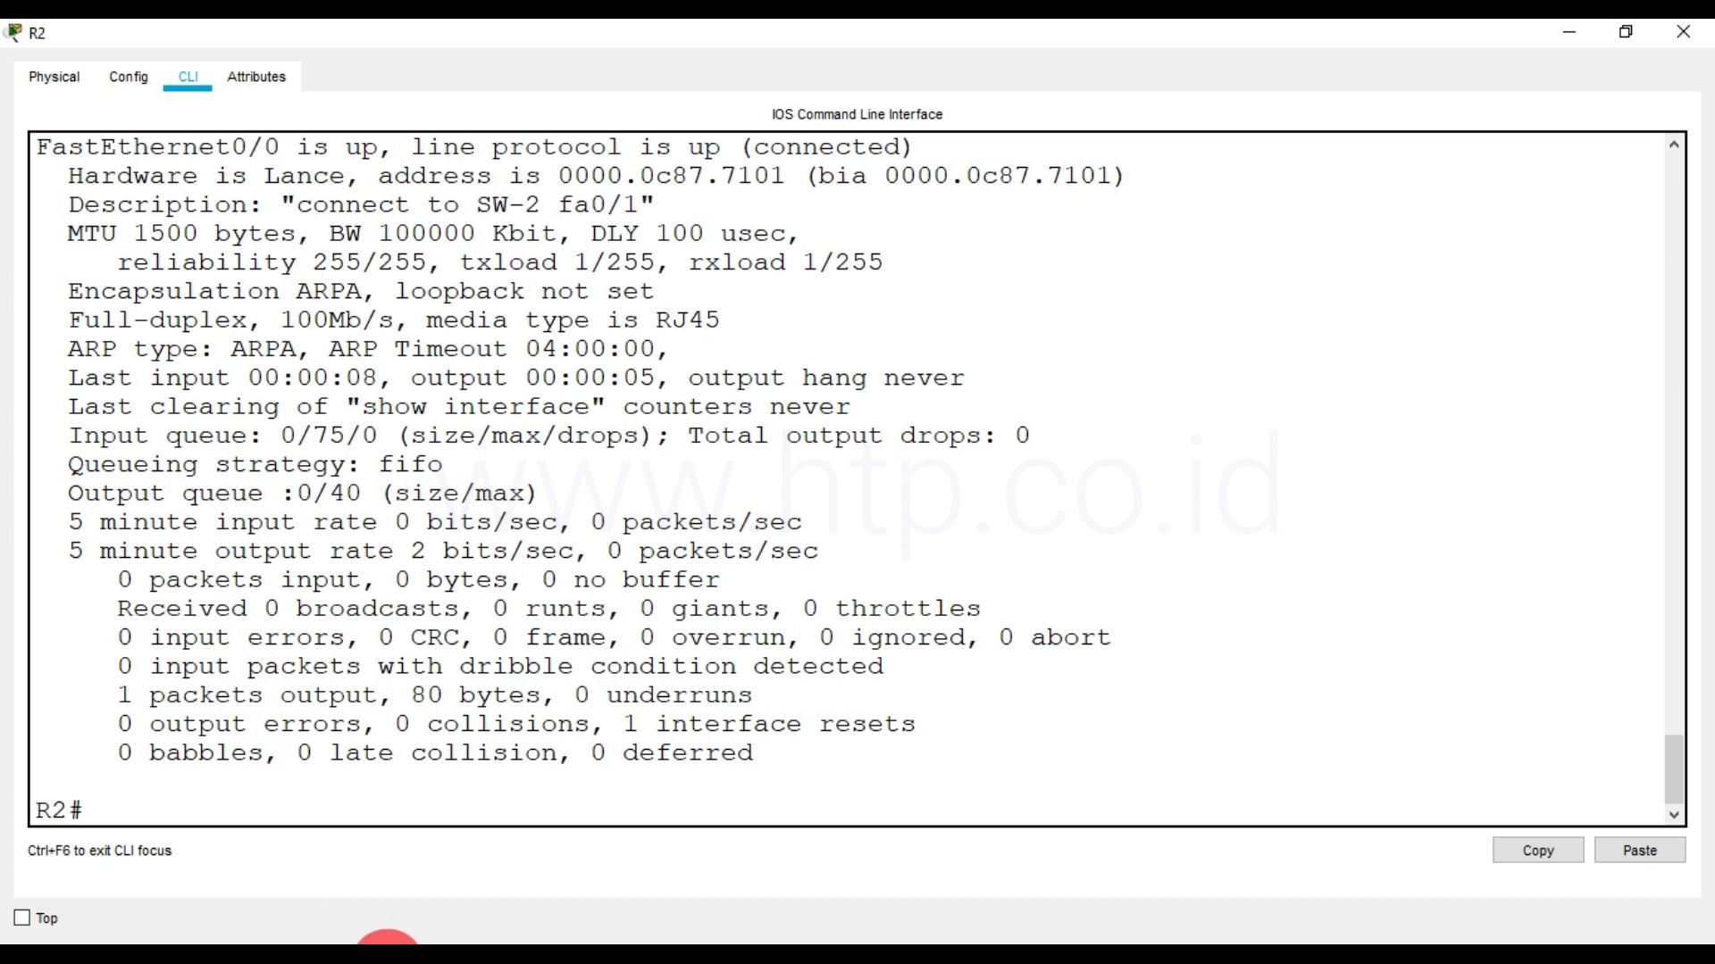
Switch to R1's command line and run show ipv6 int br to list its IPv6 interface addresses
left_click(362, 954)
left_click(340, 861)
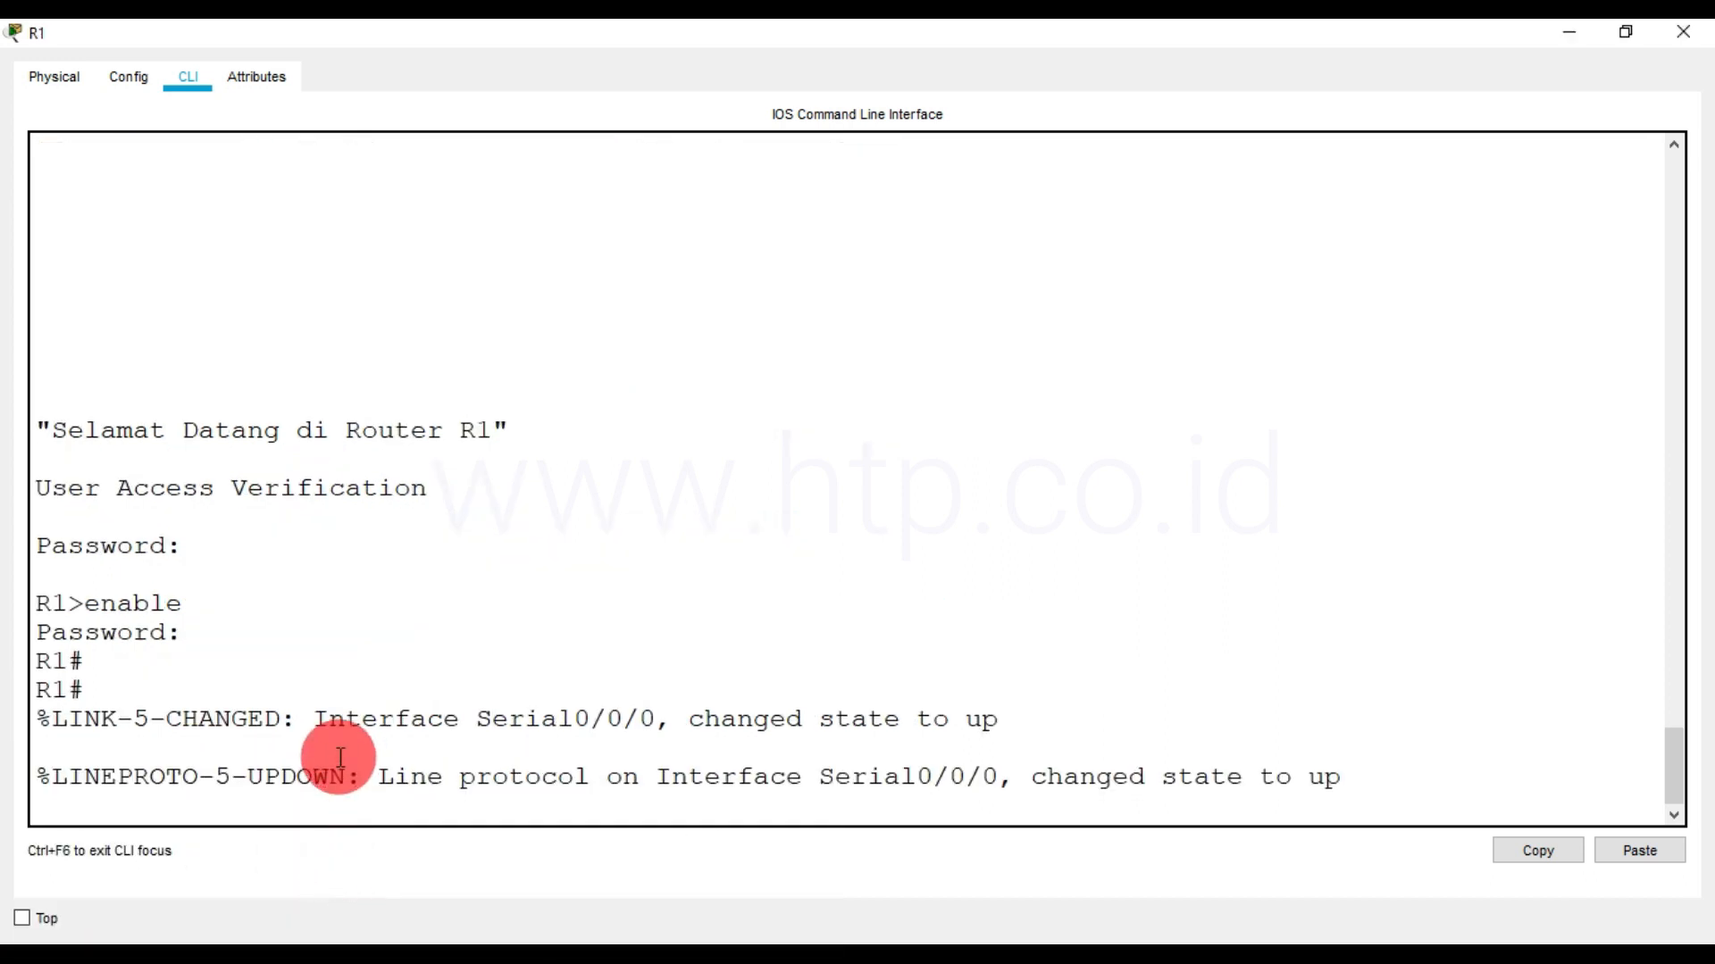
key("Return")
type("show")
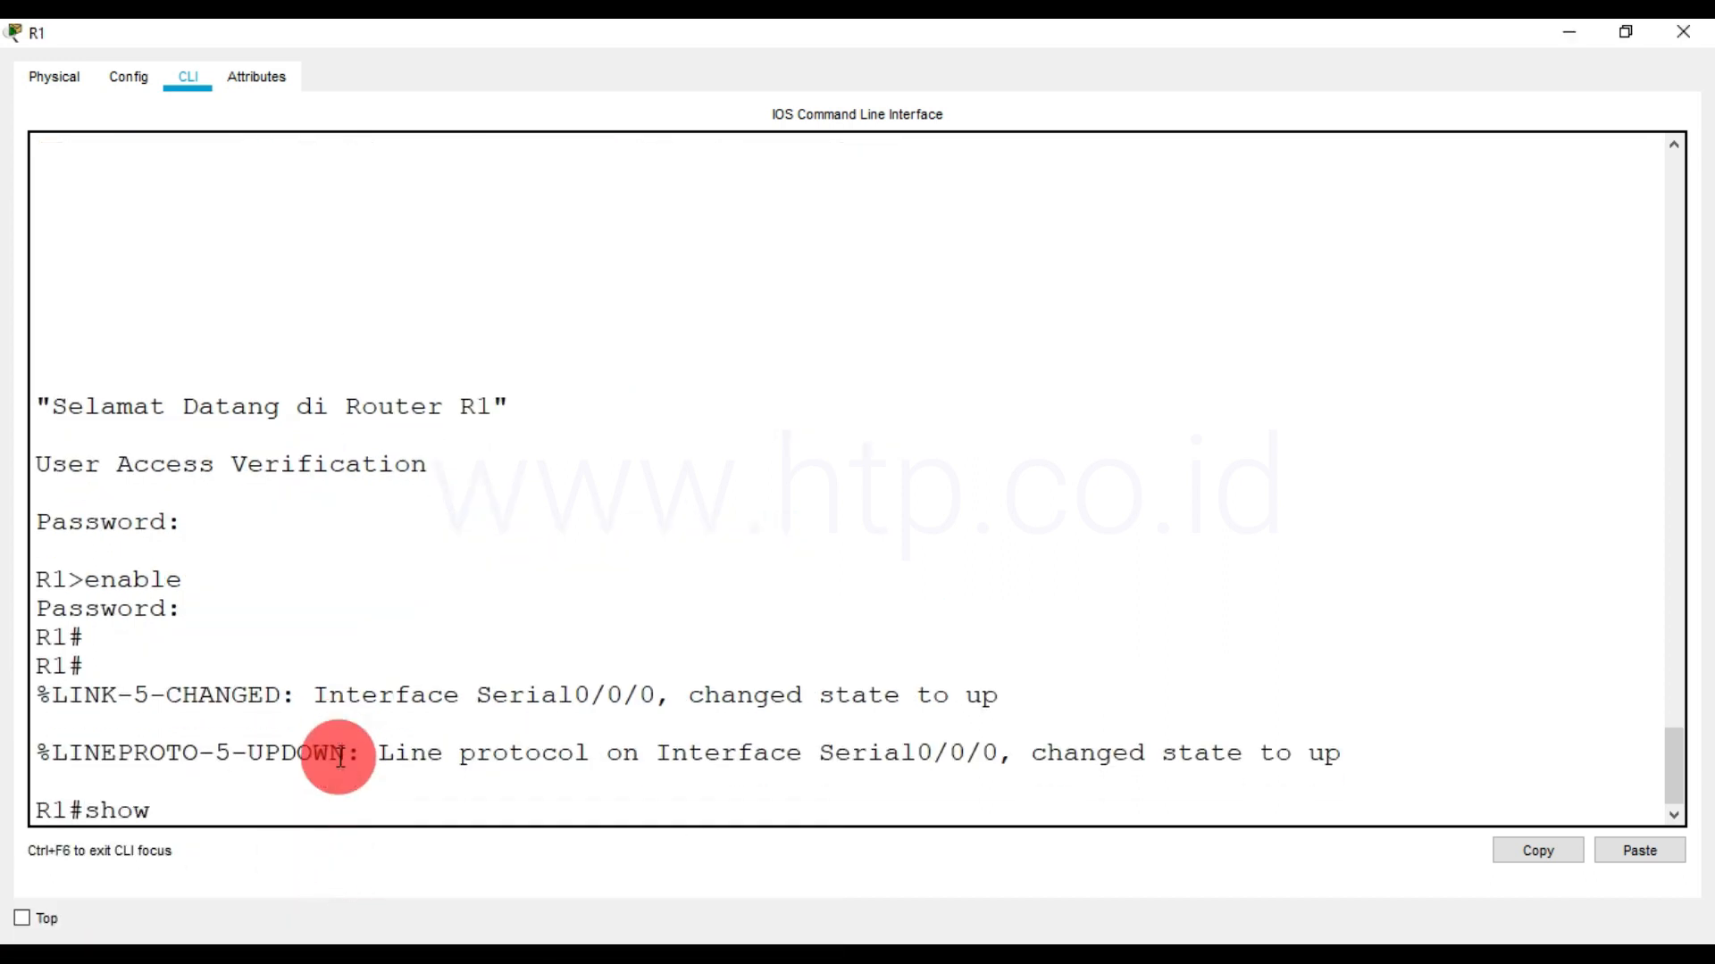
type(" ipv6")
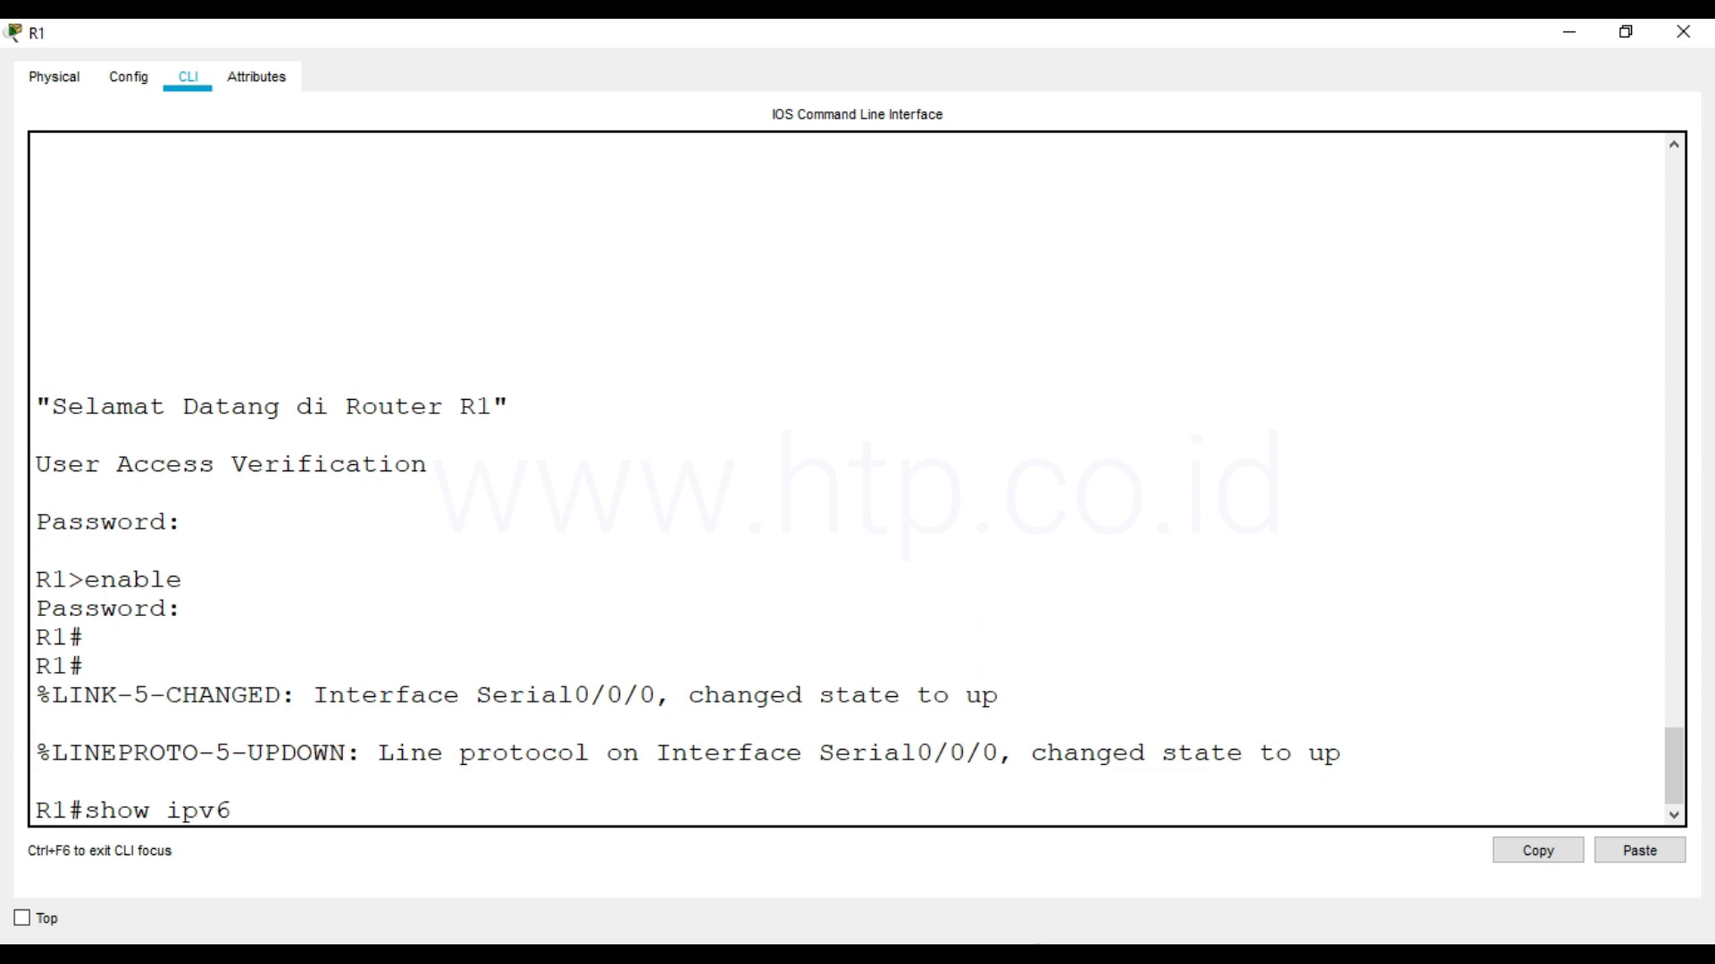
type(" int br")
key("Return")
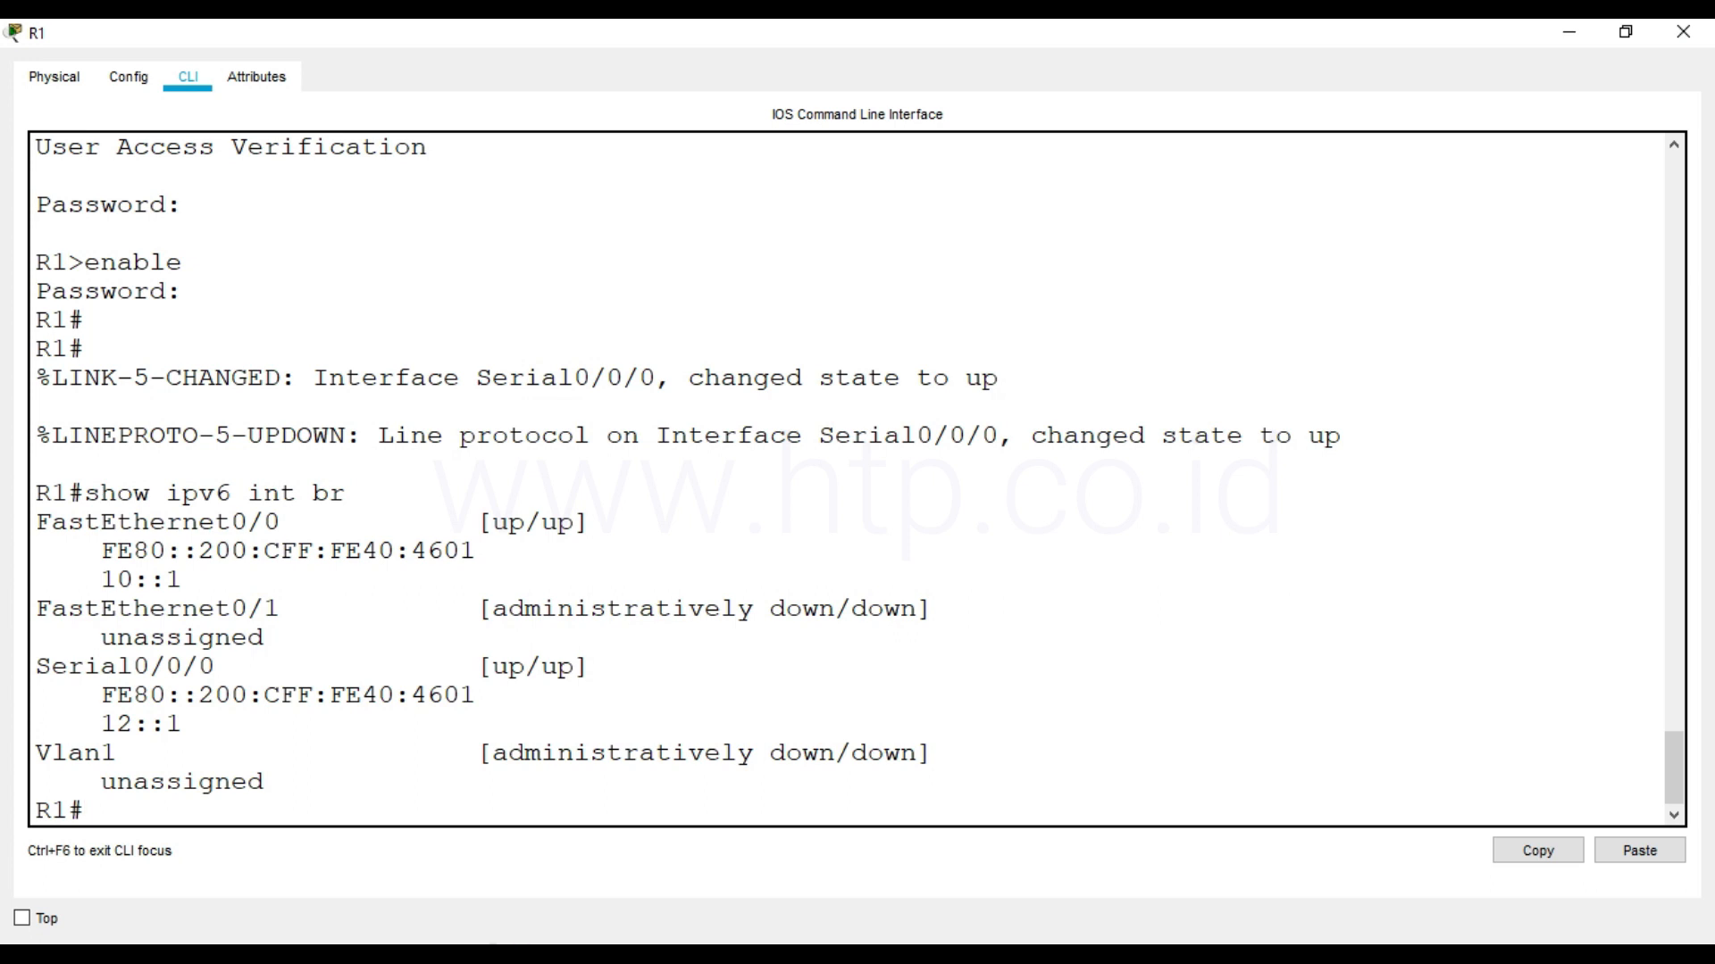
Check the serial link addressing in the topology and ping R2's serial address 12::2 from R1
left_click(404, 944)
left_click(250, 877)
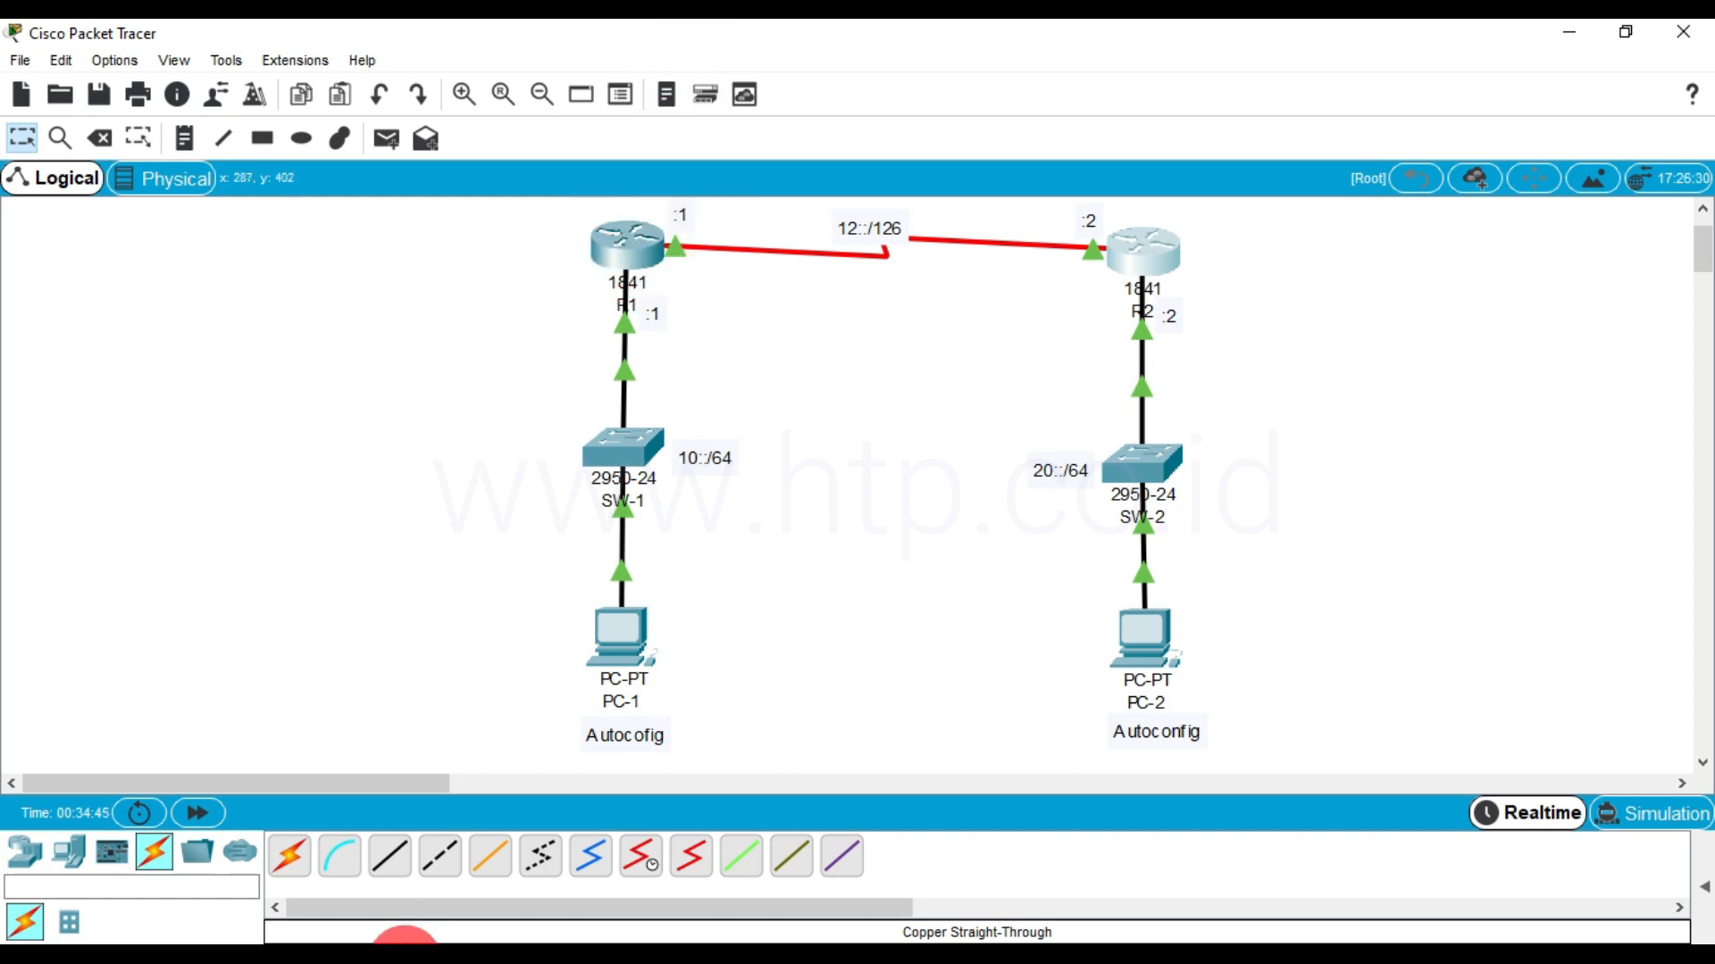
mouse_move(426, 938)
left_click(423, 888)
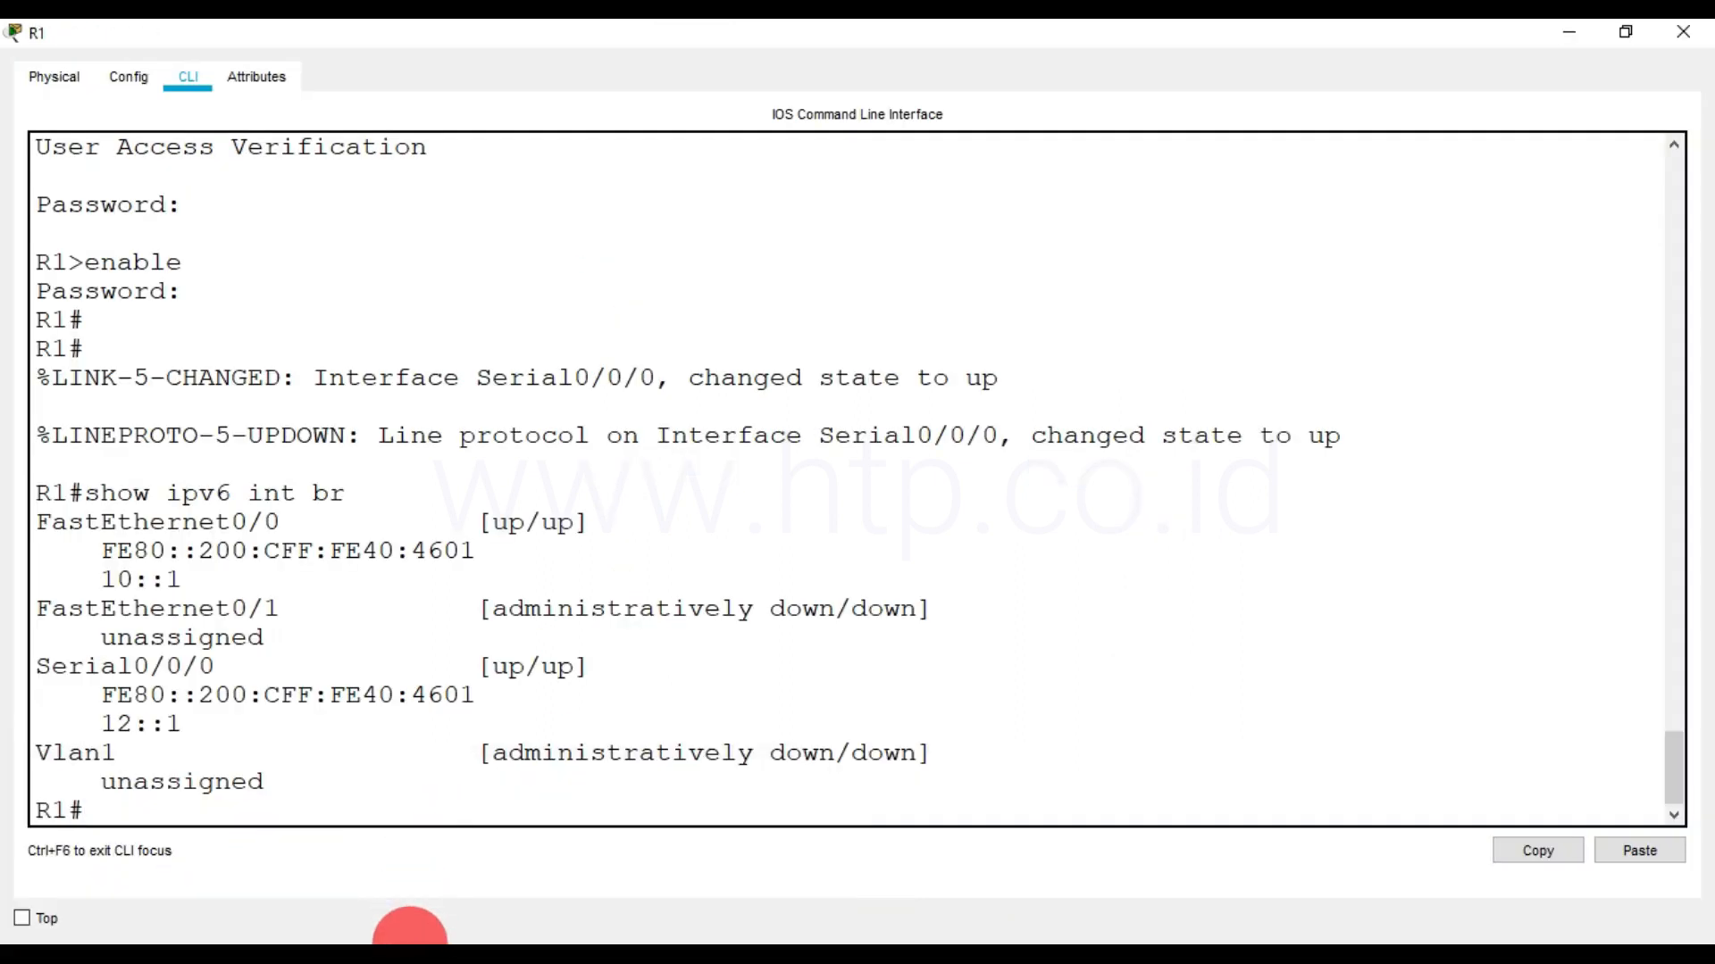
left_click(230, 872)
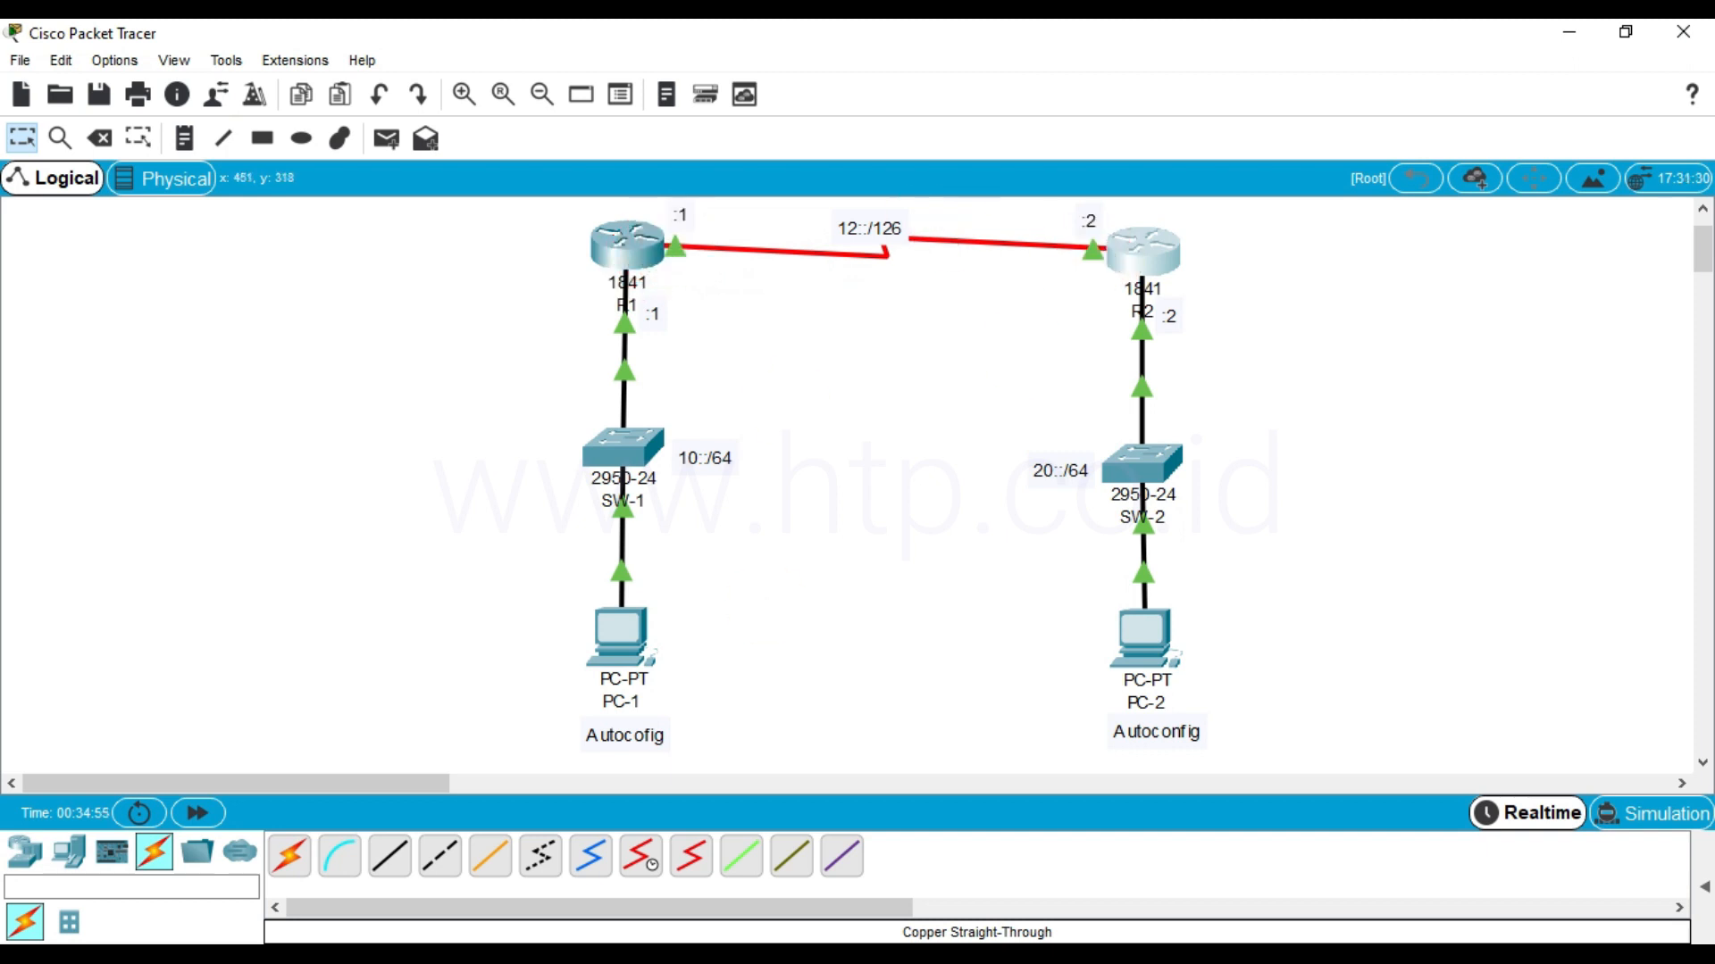
mouse_move(402, 941)
left_click(457, 853)
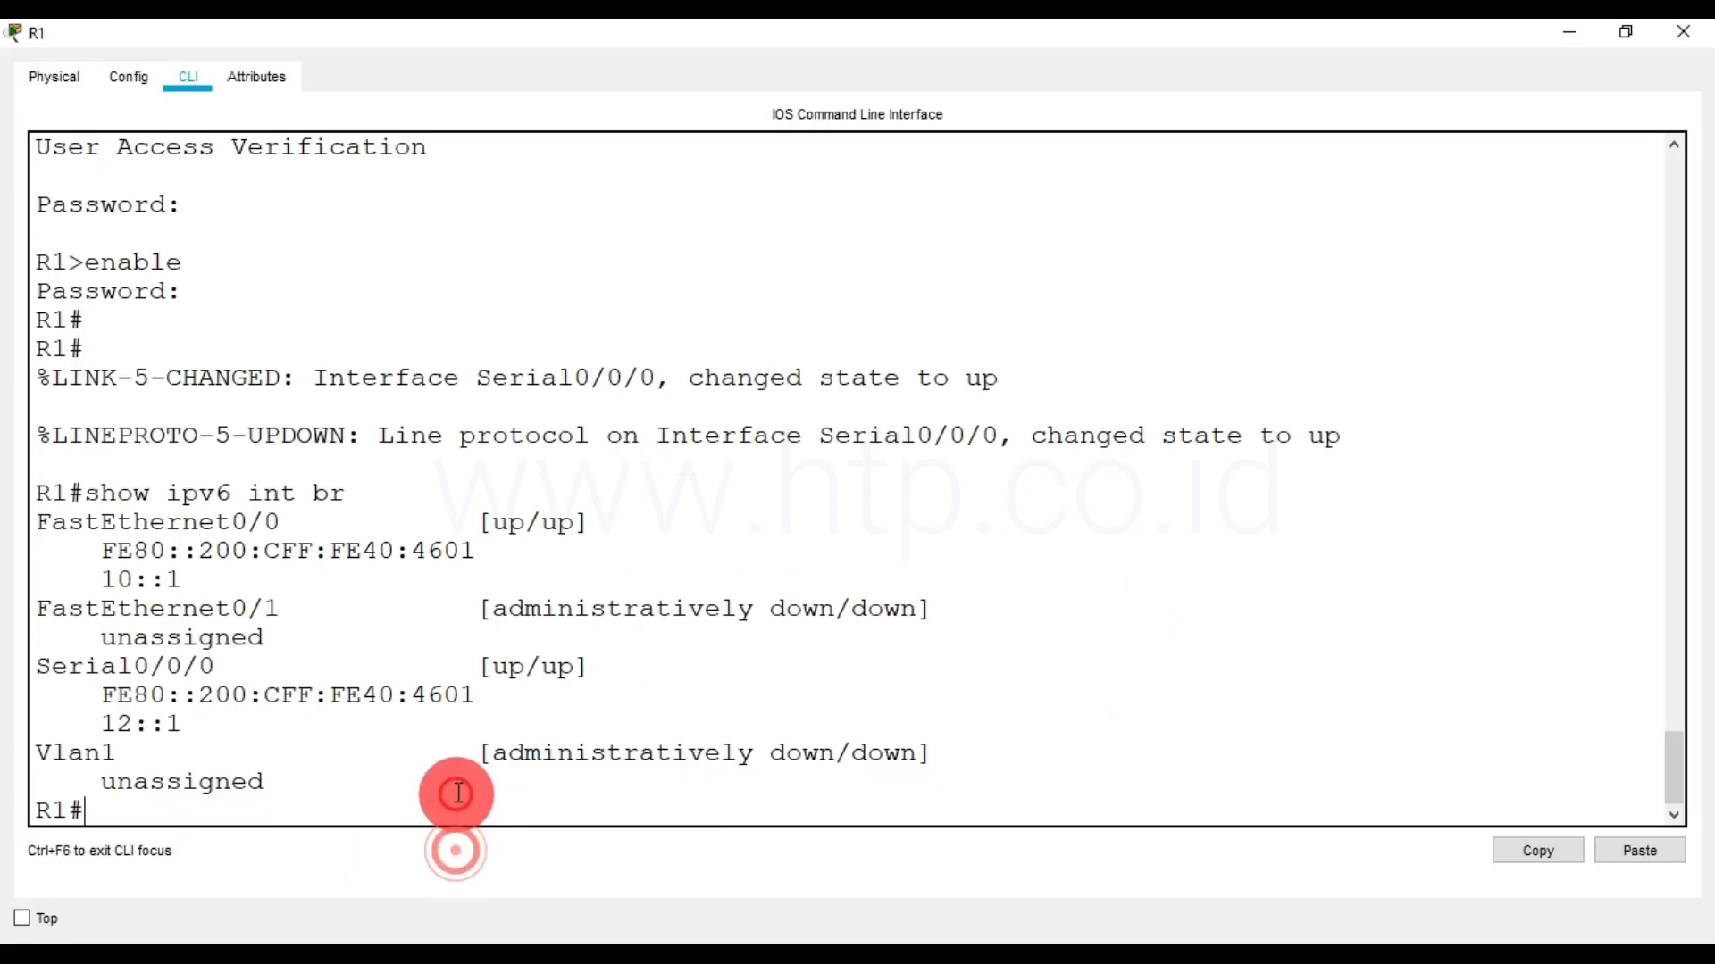
type("ping 12::2")
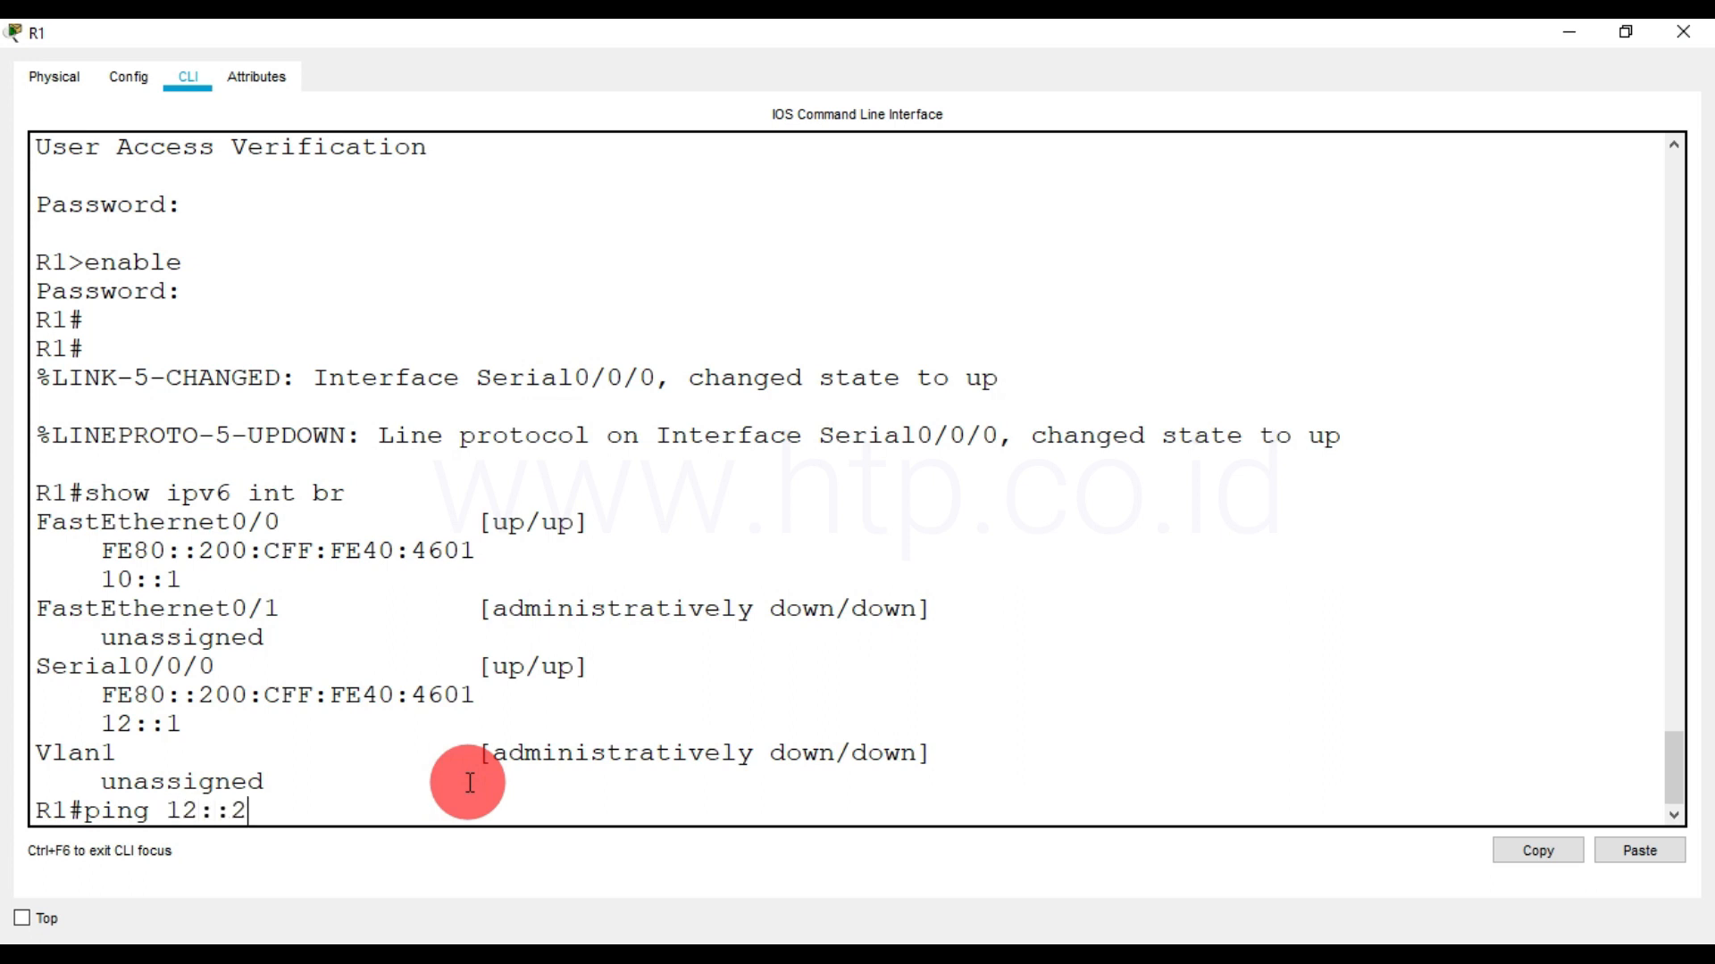
key("Return")
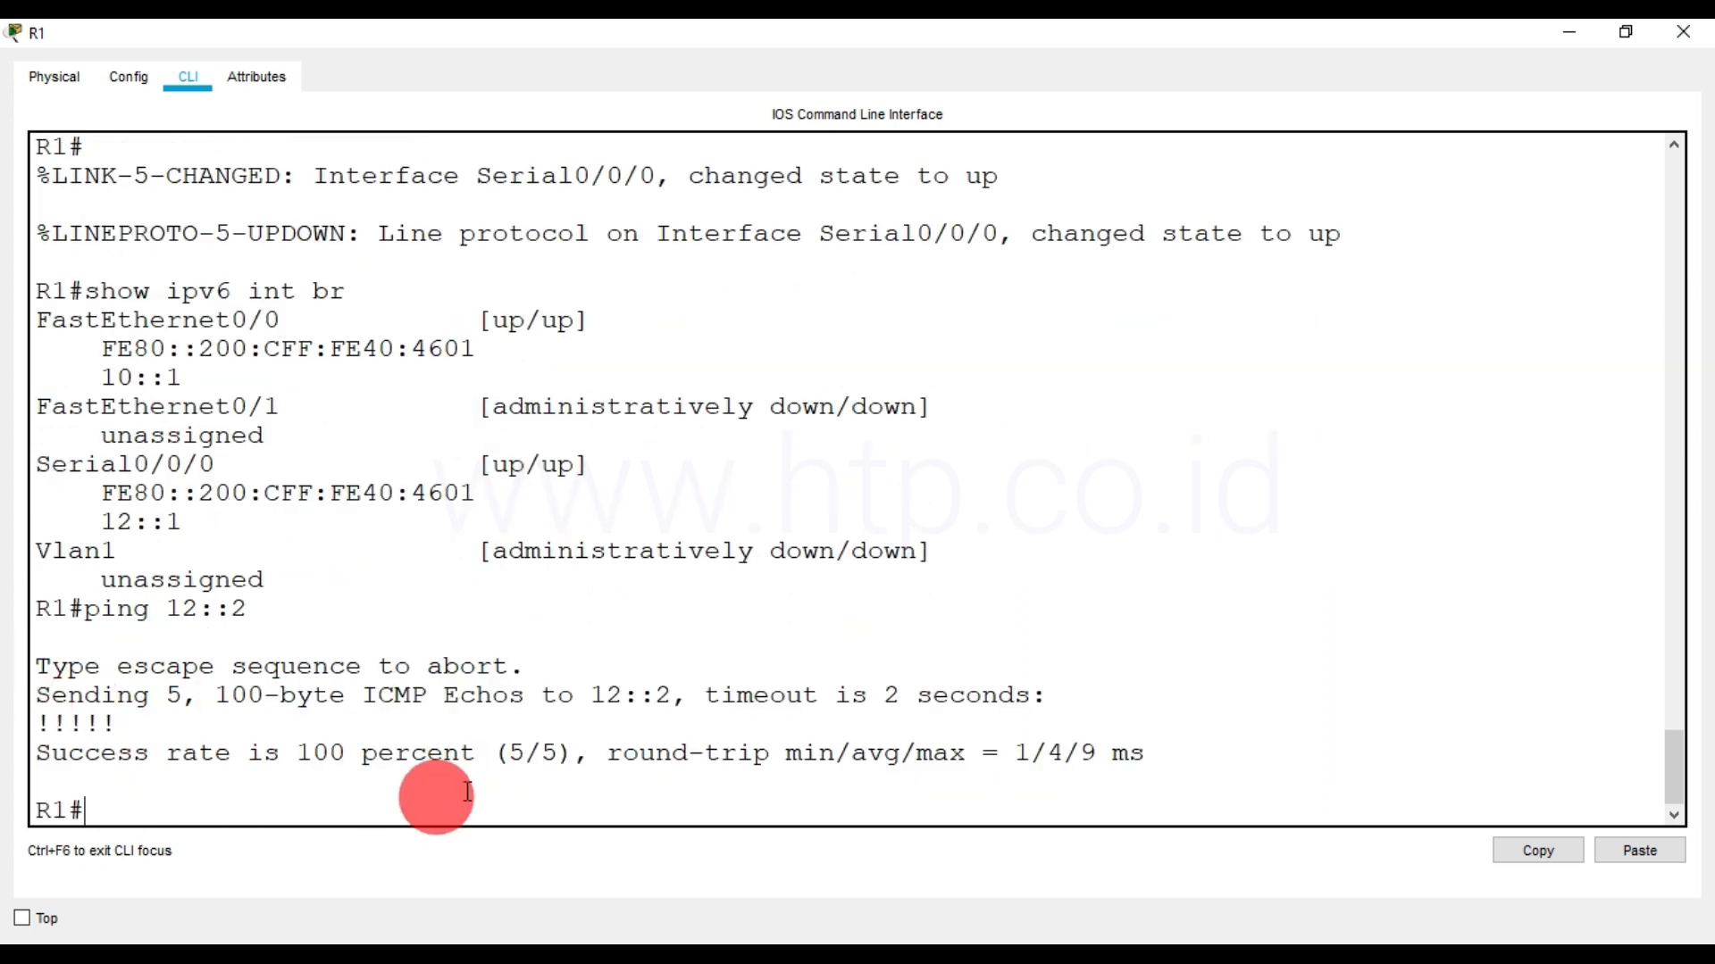
Set PC-1's IPv6 configuration to Auto Config in its IP Configuration, and close the PC-1 window
left_click(410, 957)
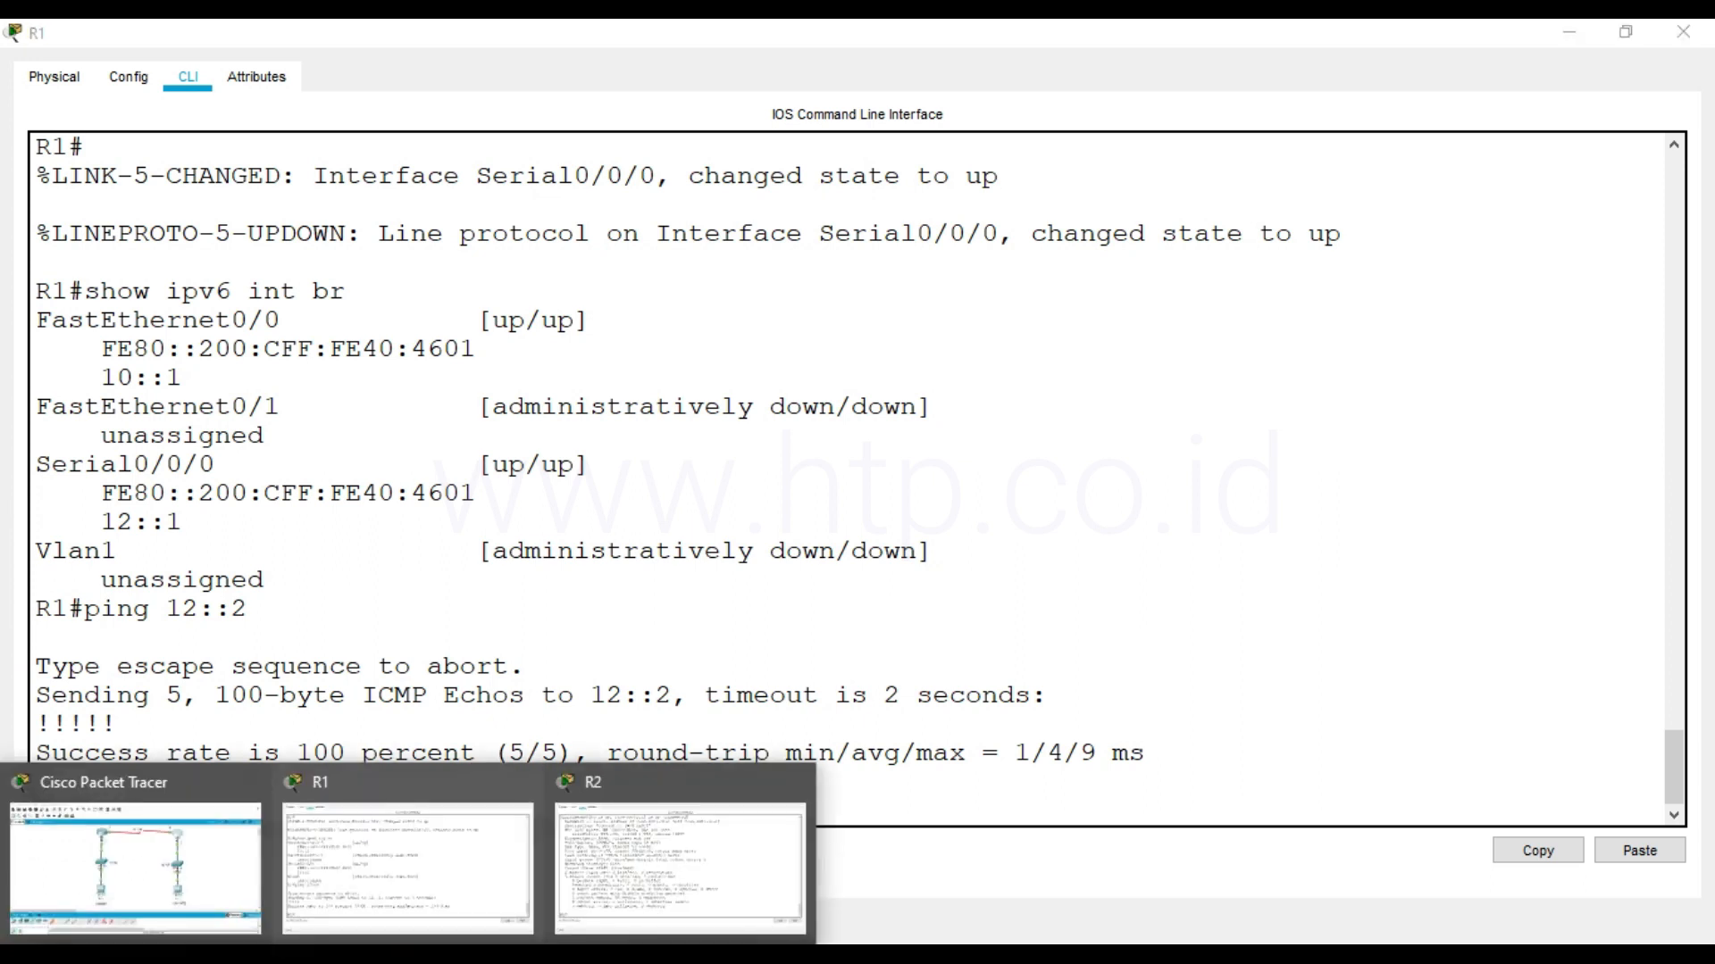
left_click(231, 893)
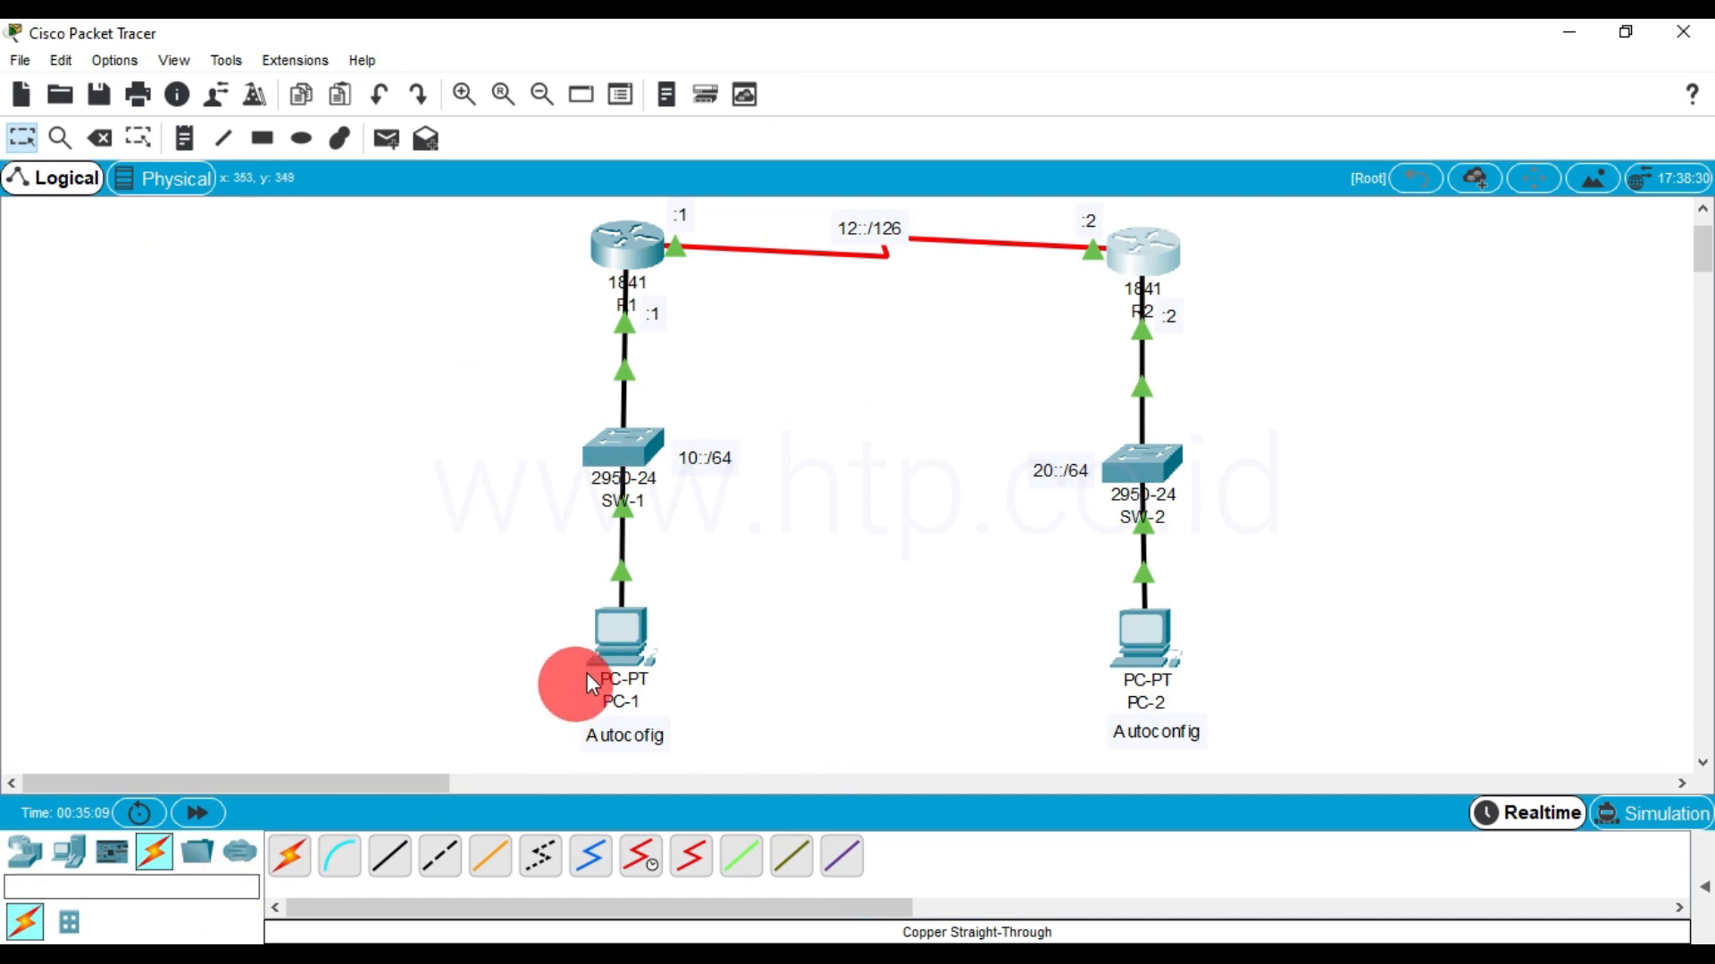
left_click(624, 645)
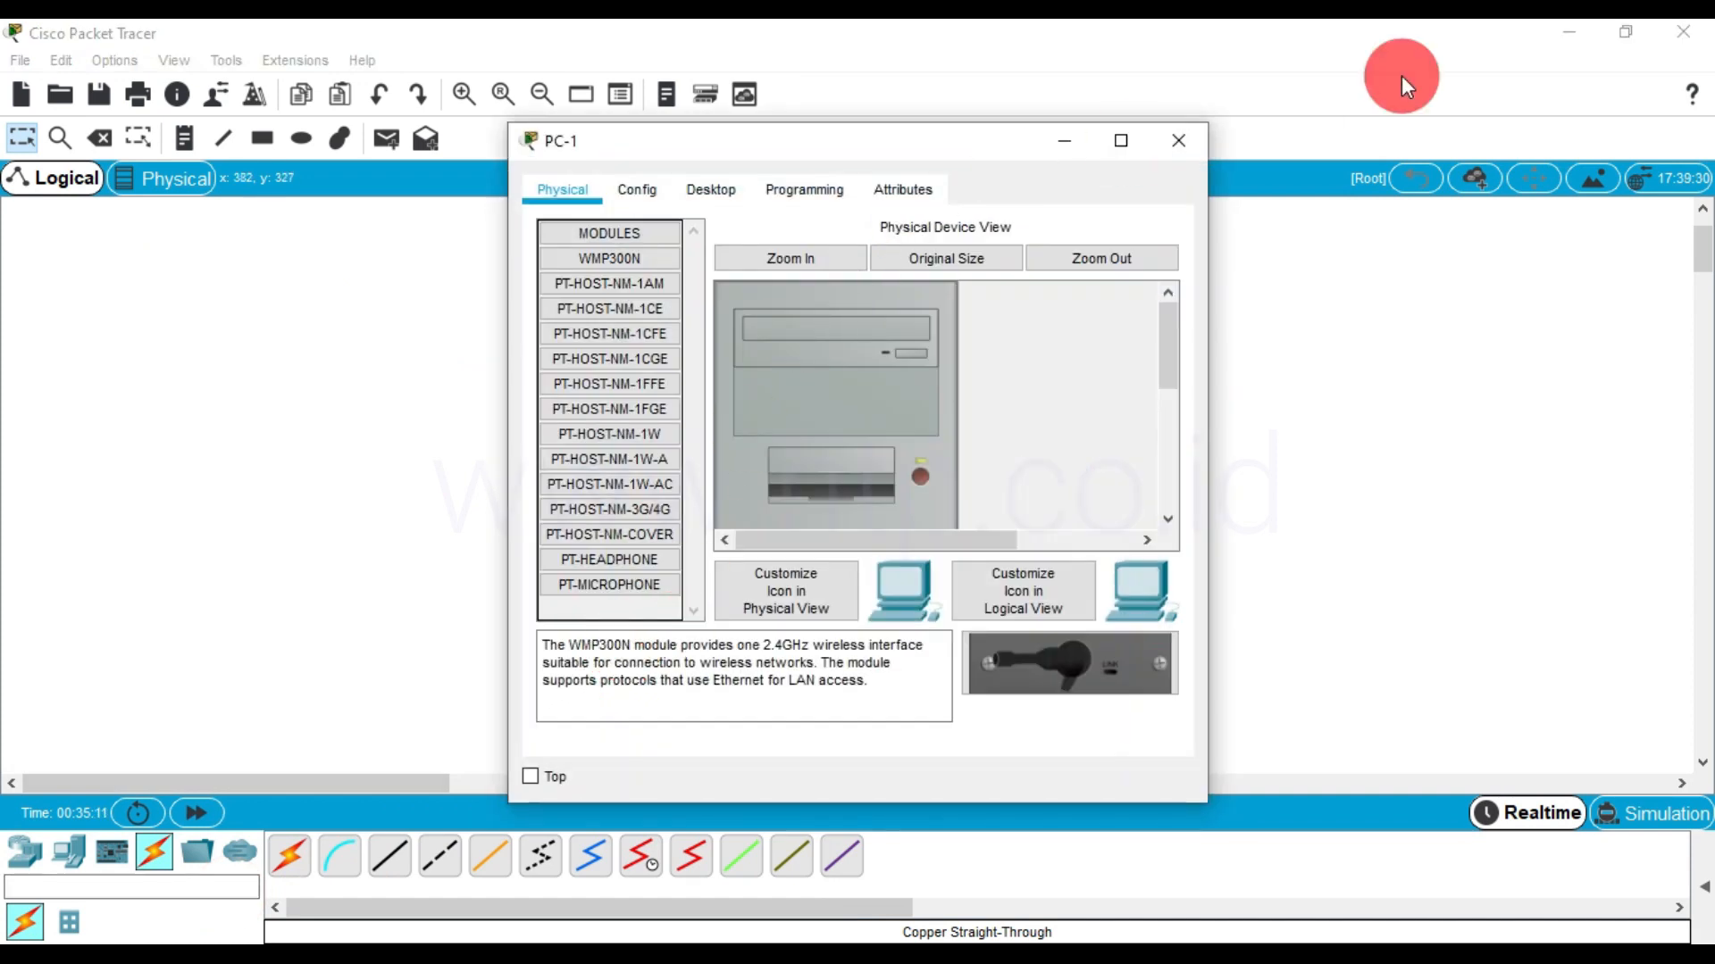
left_click(700, 194)
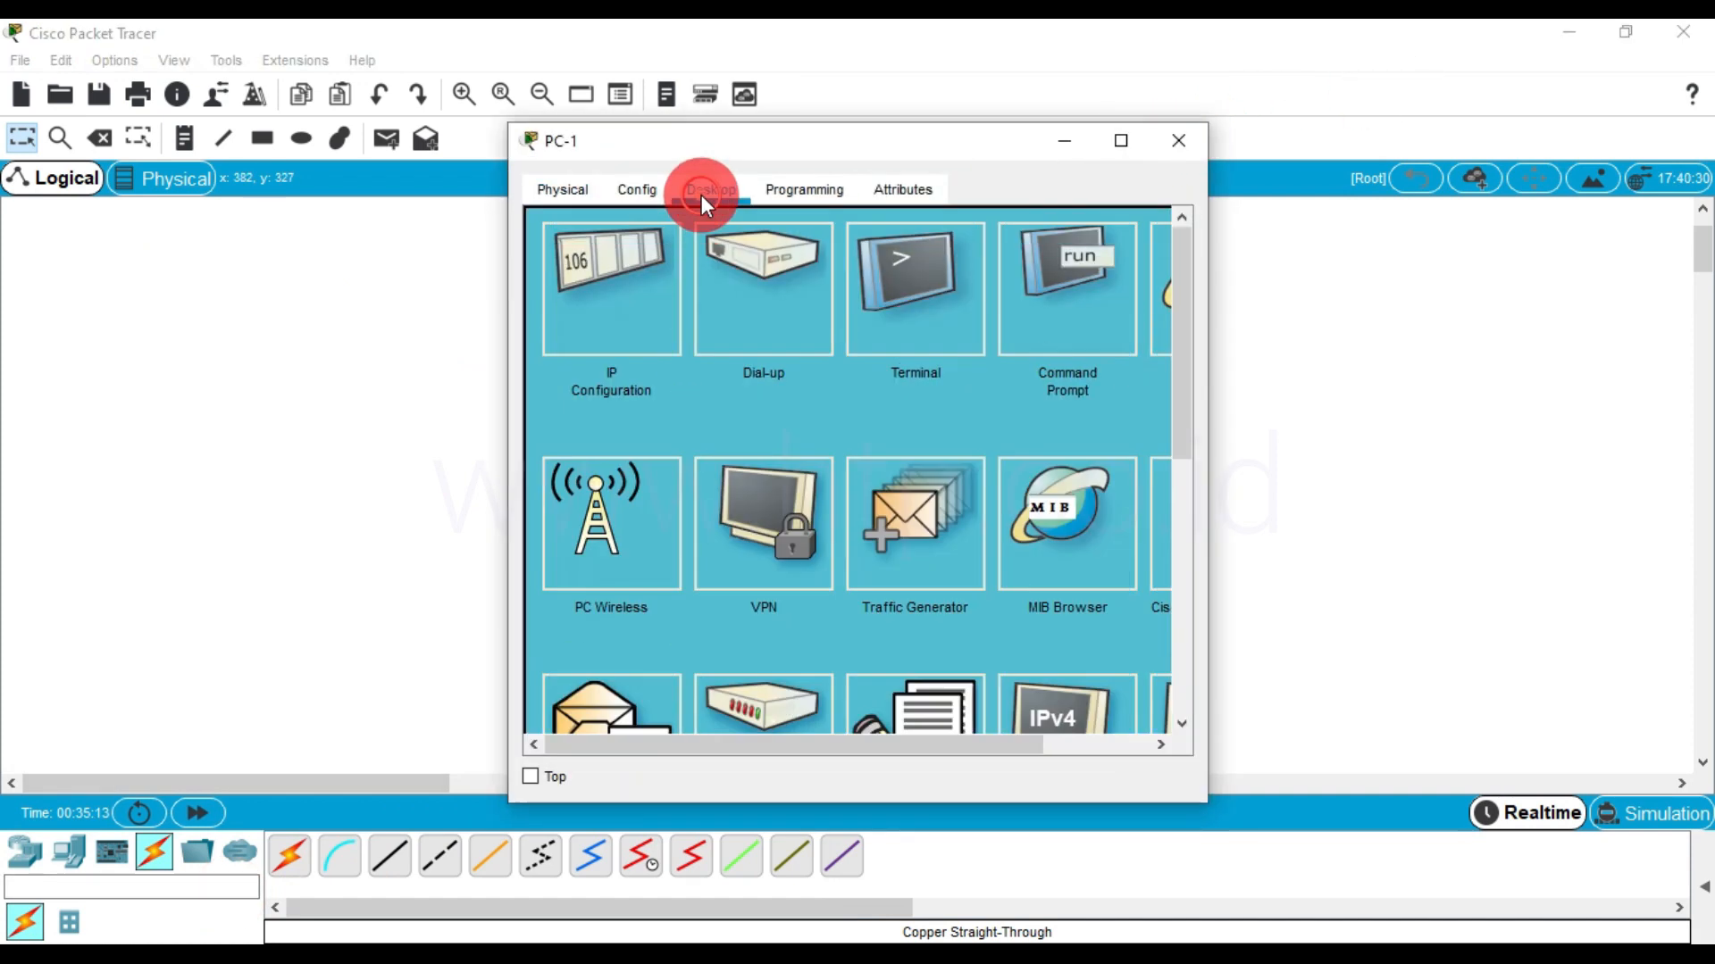
left_click(615, 317)
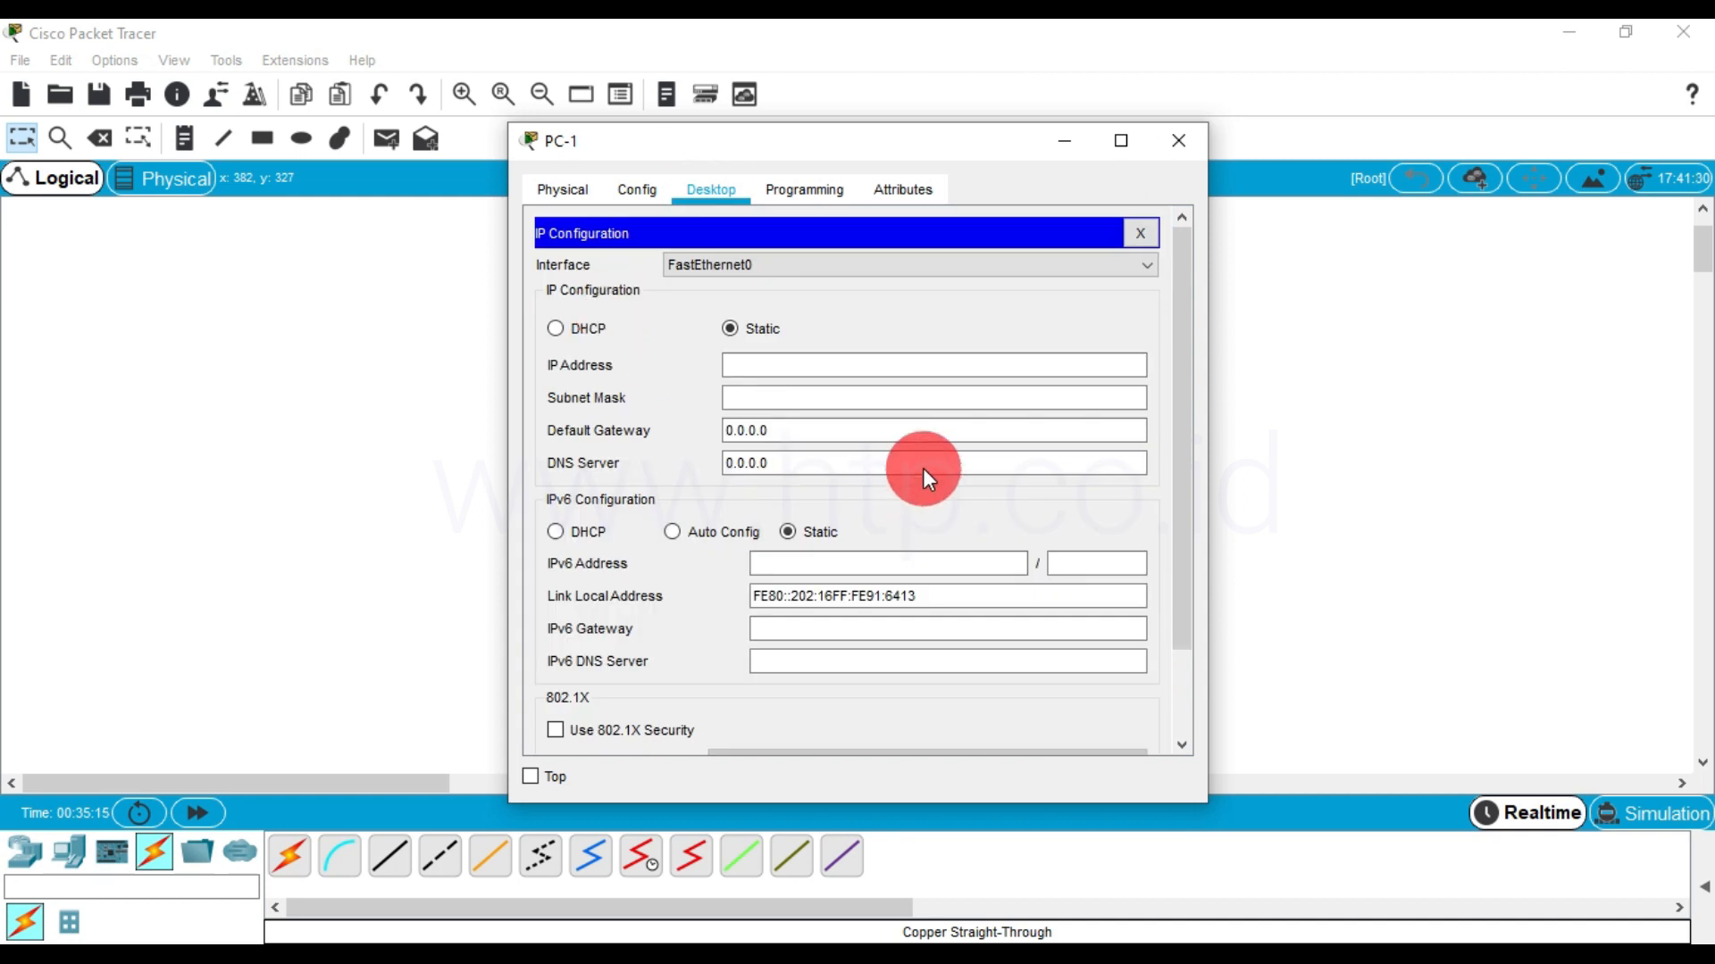
scroll(923, 468, "down", 3)
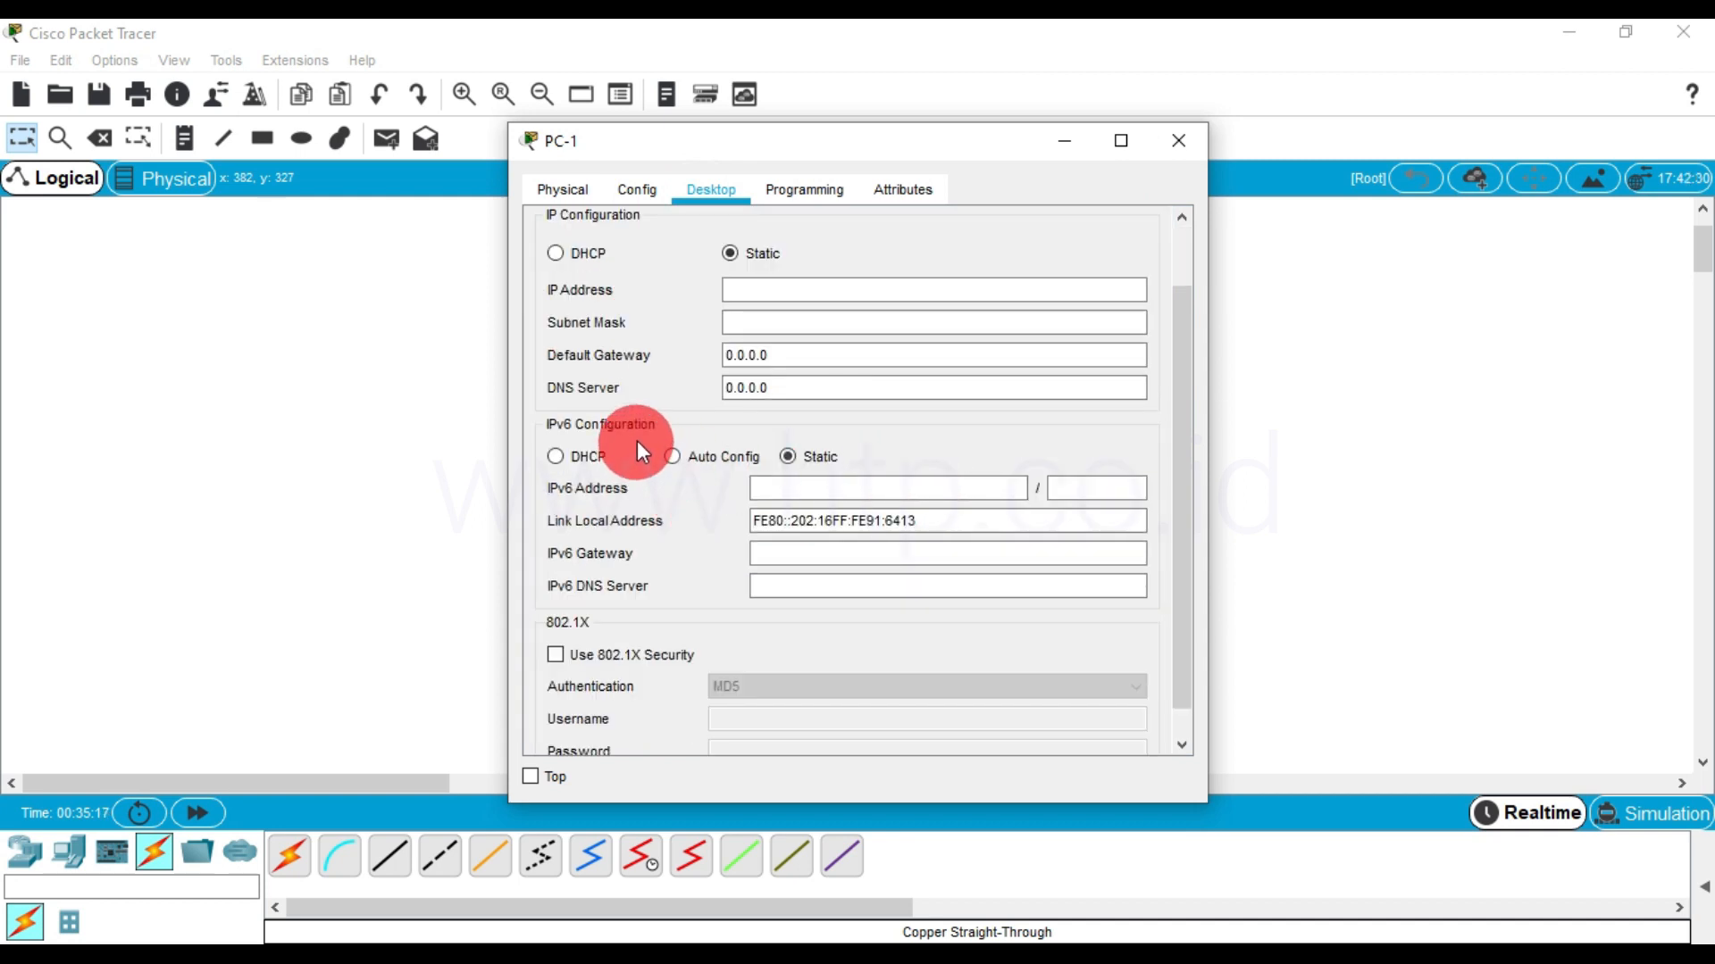
left_click(672, 457)
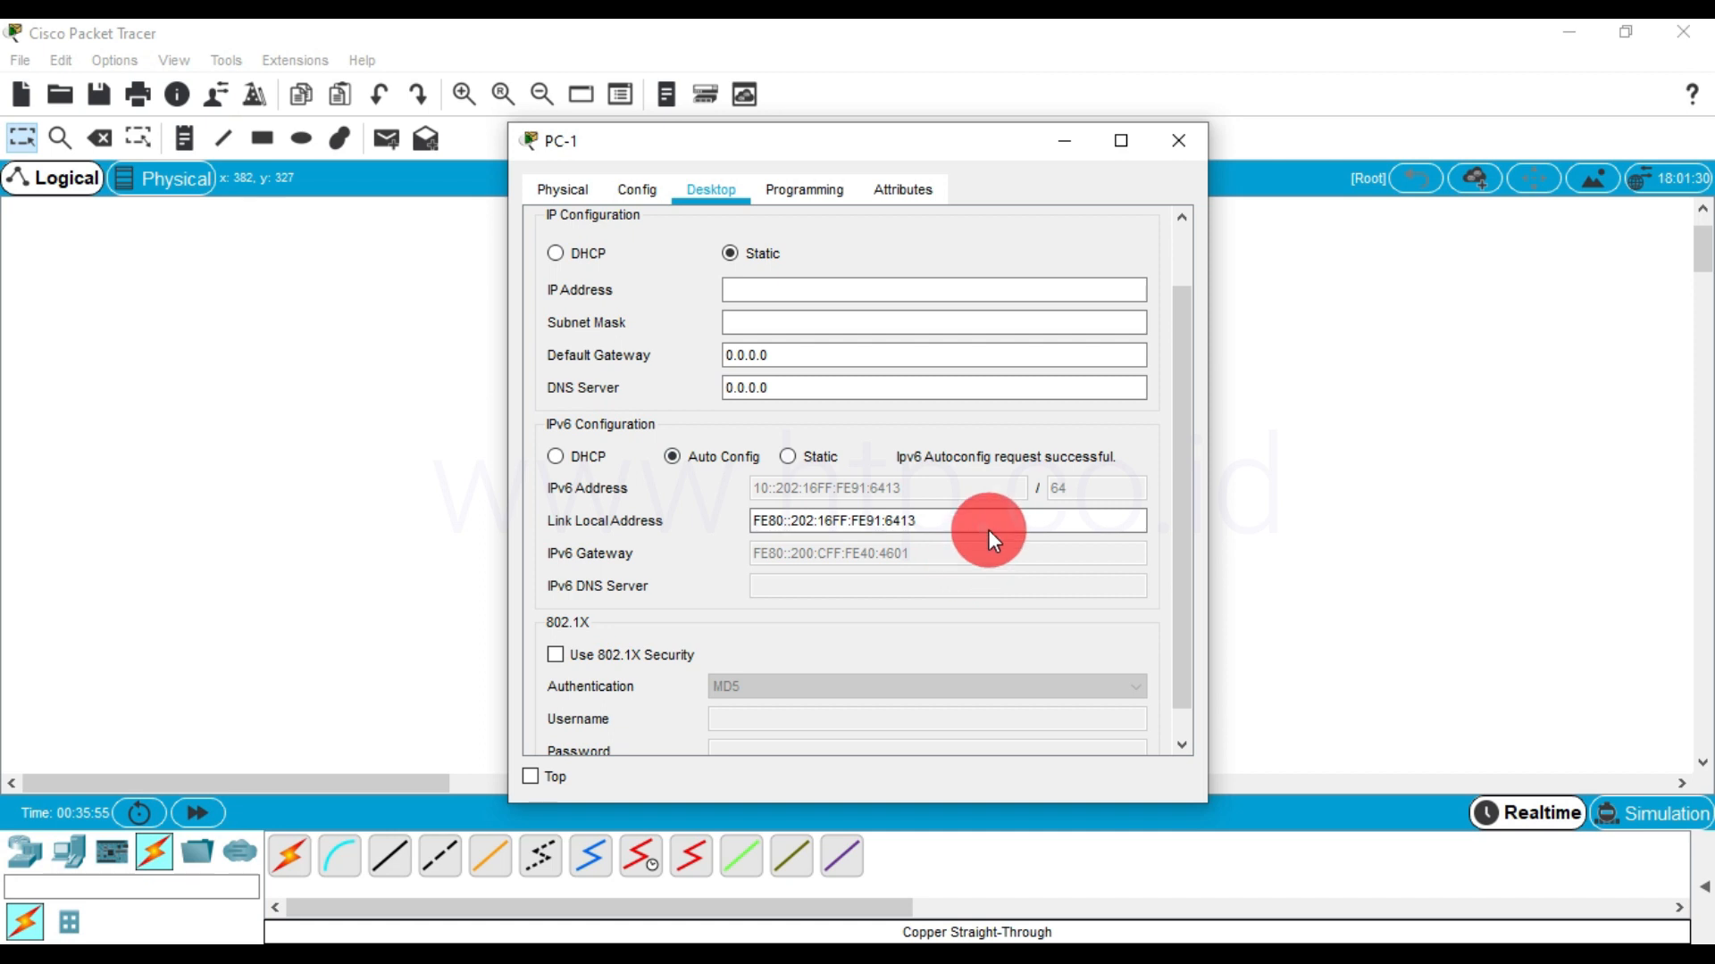
left_click(1177, 141)
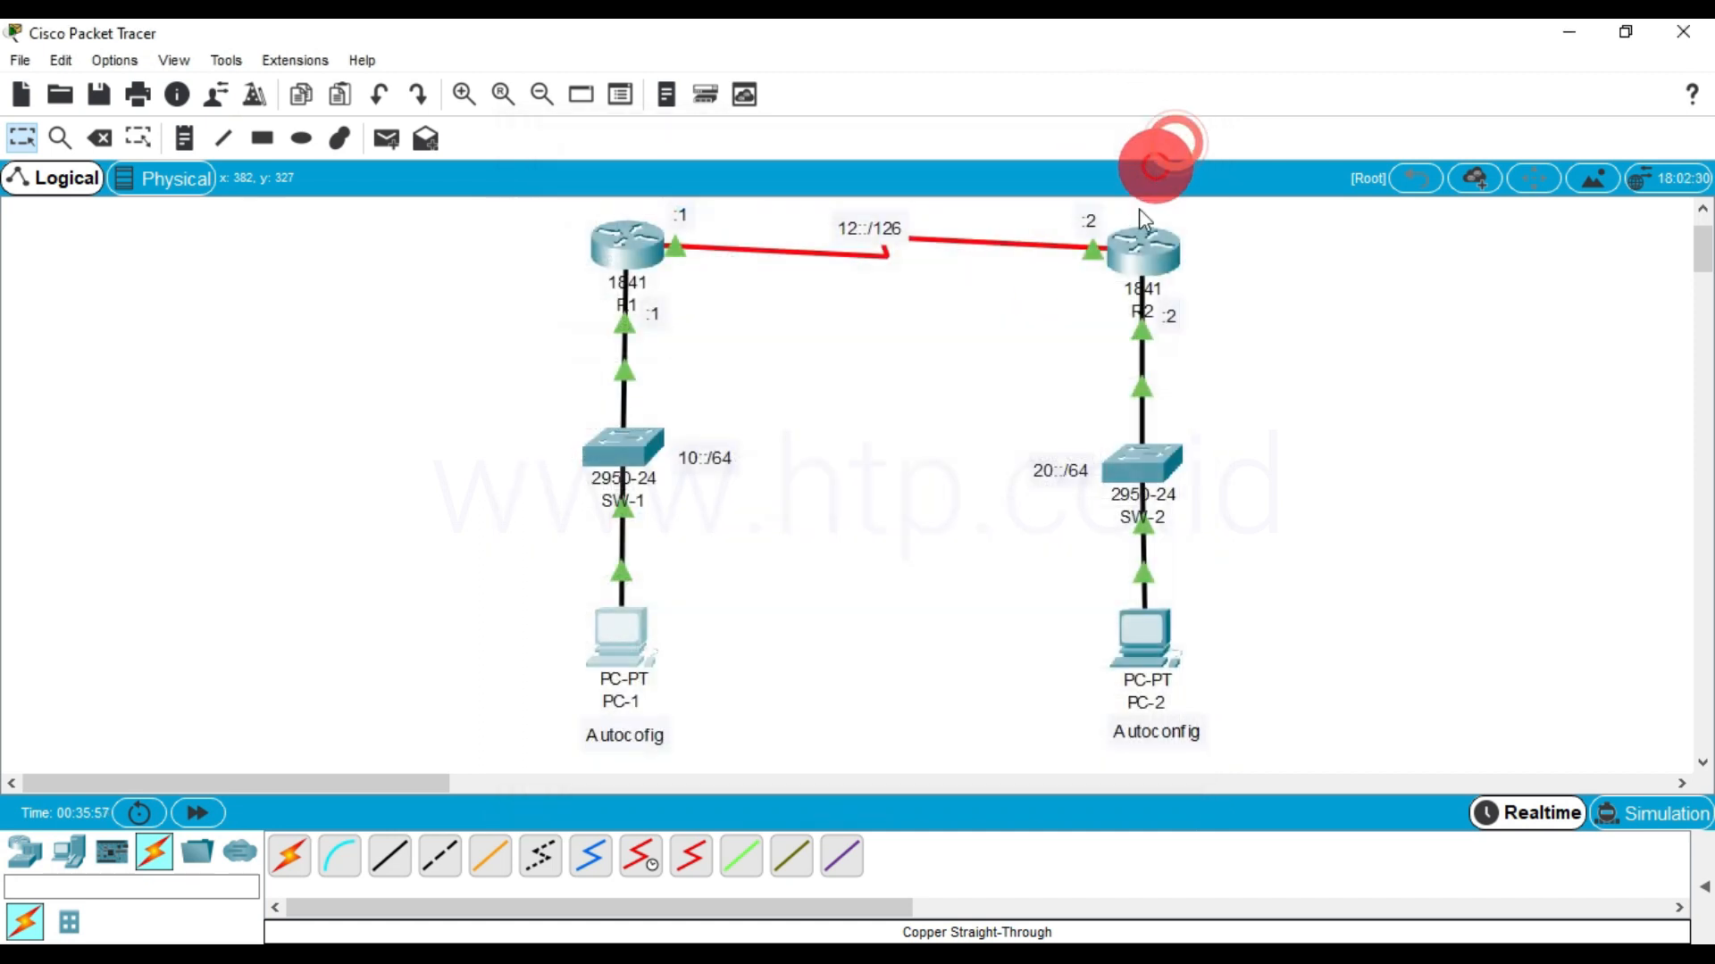
Set PC-2's IPv6 configuration to Auto Config for FastEthernet0, and close its IP Configuration
left_click(1144, 649)
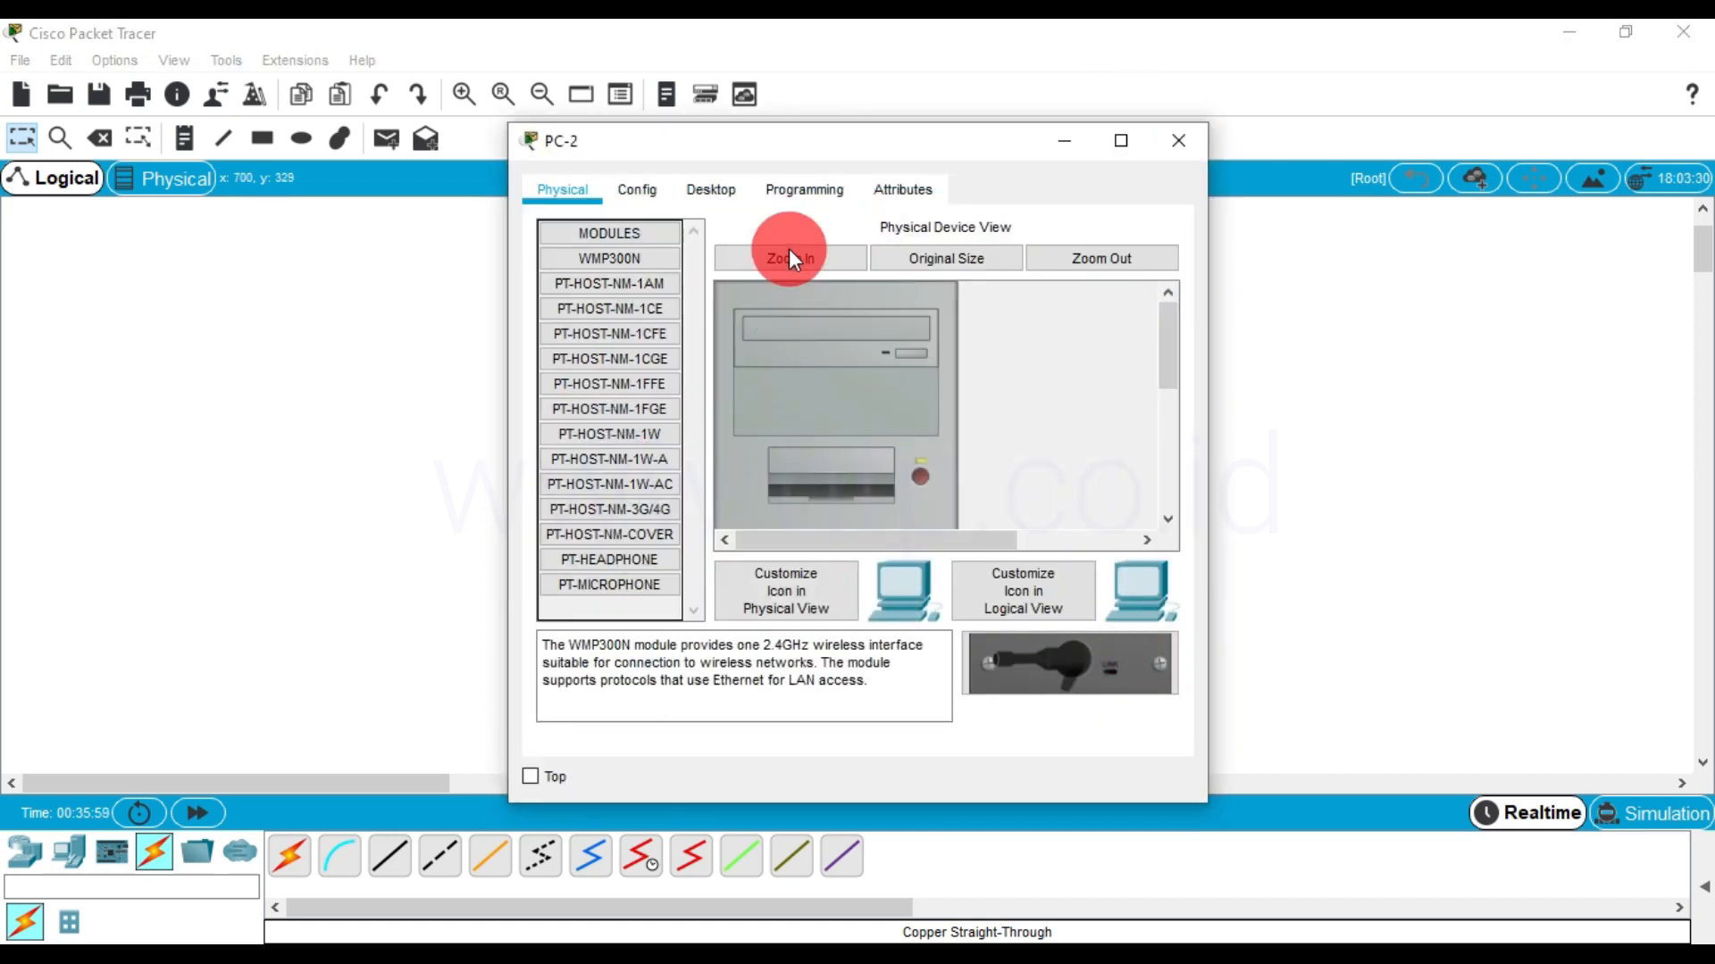
left_click(716, 193)
left_click(620, 322)
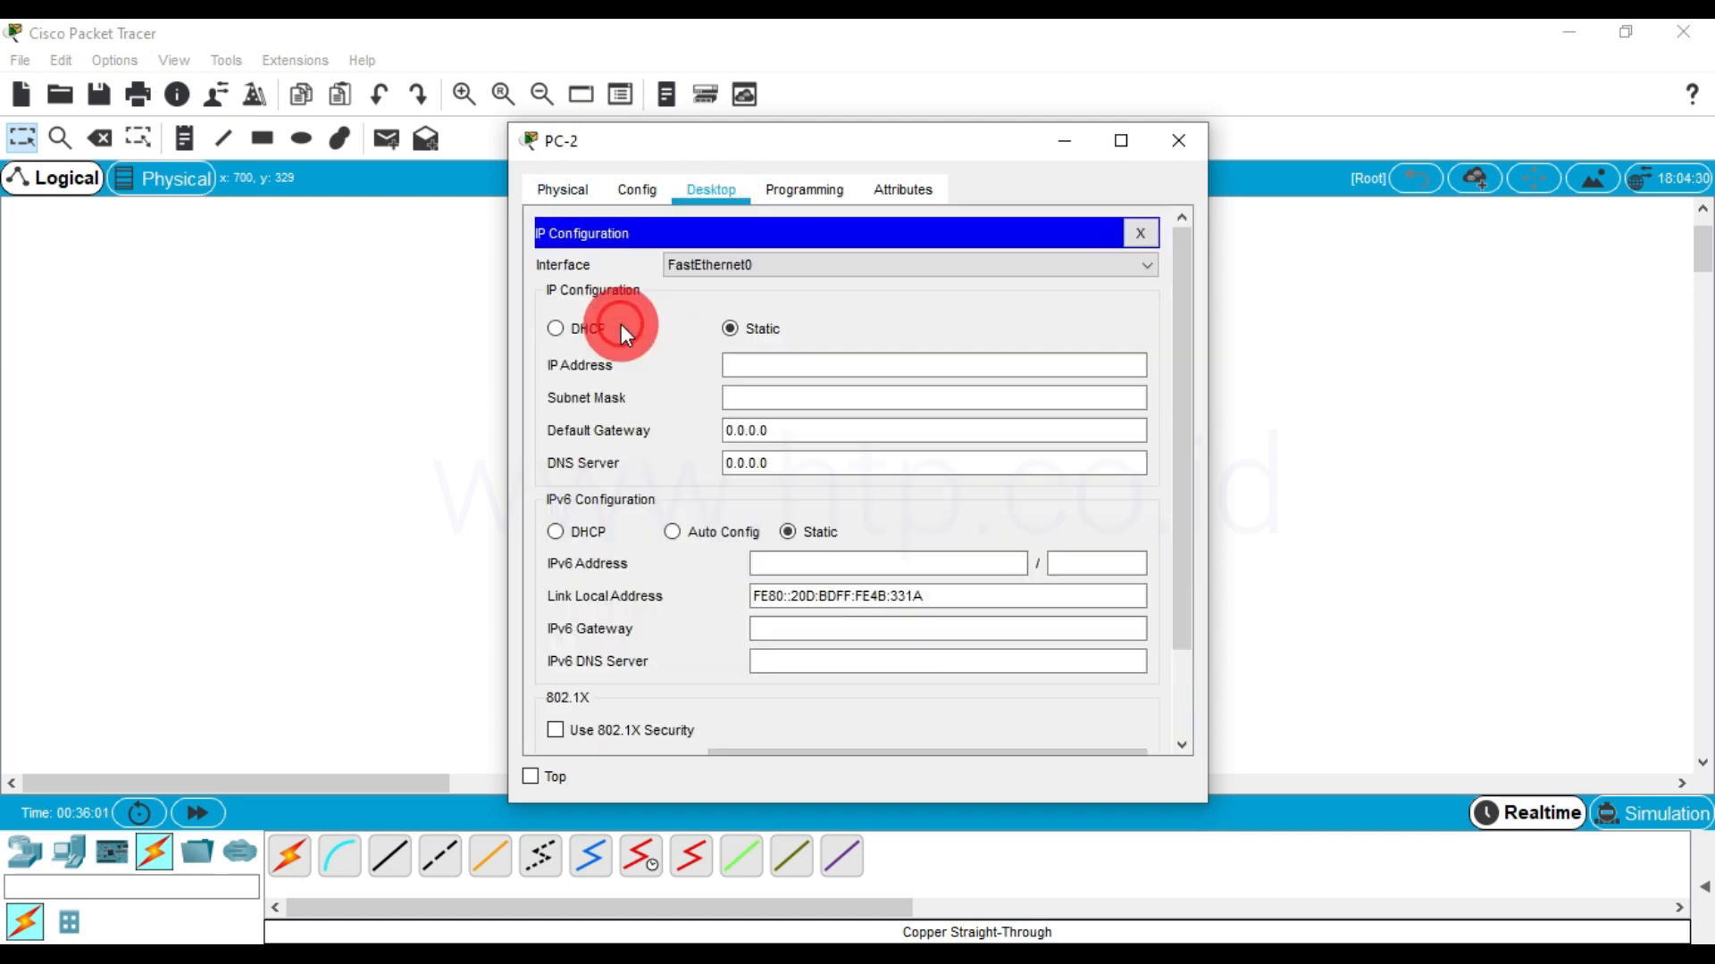
left_click(731, 531)
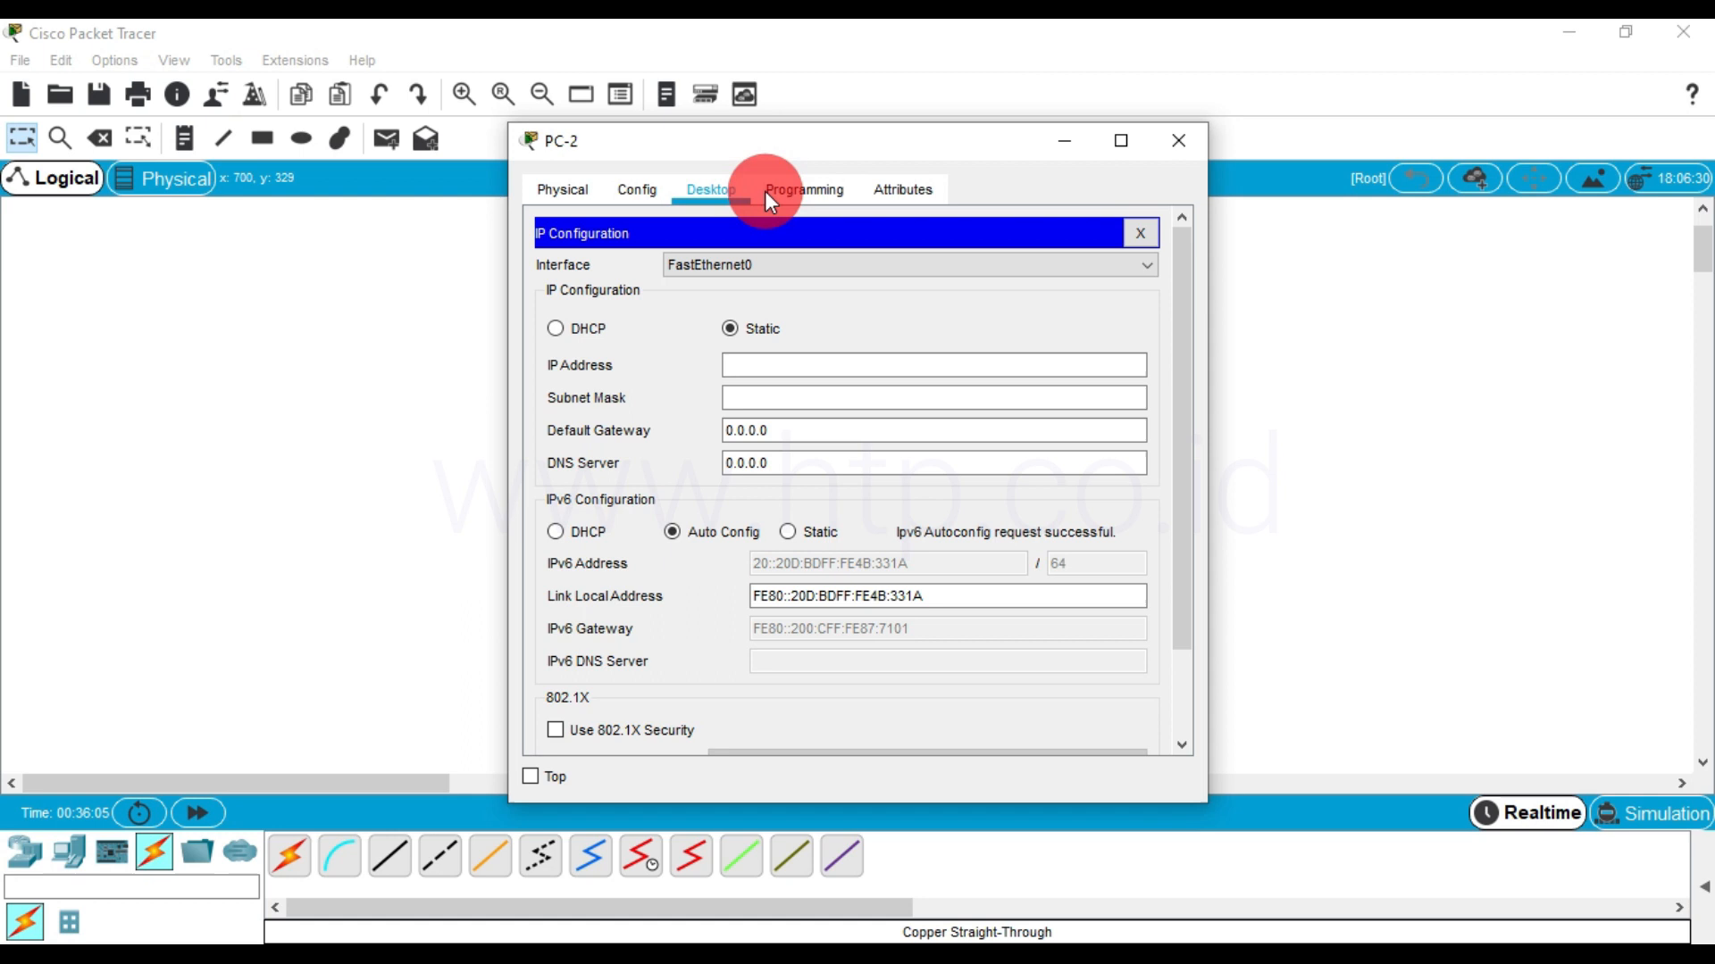
left_click(1142, 236)
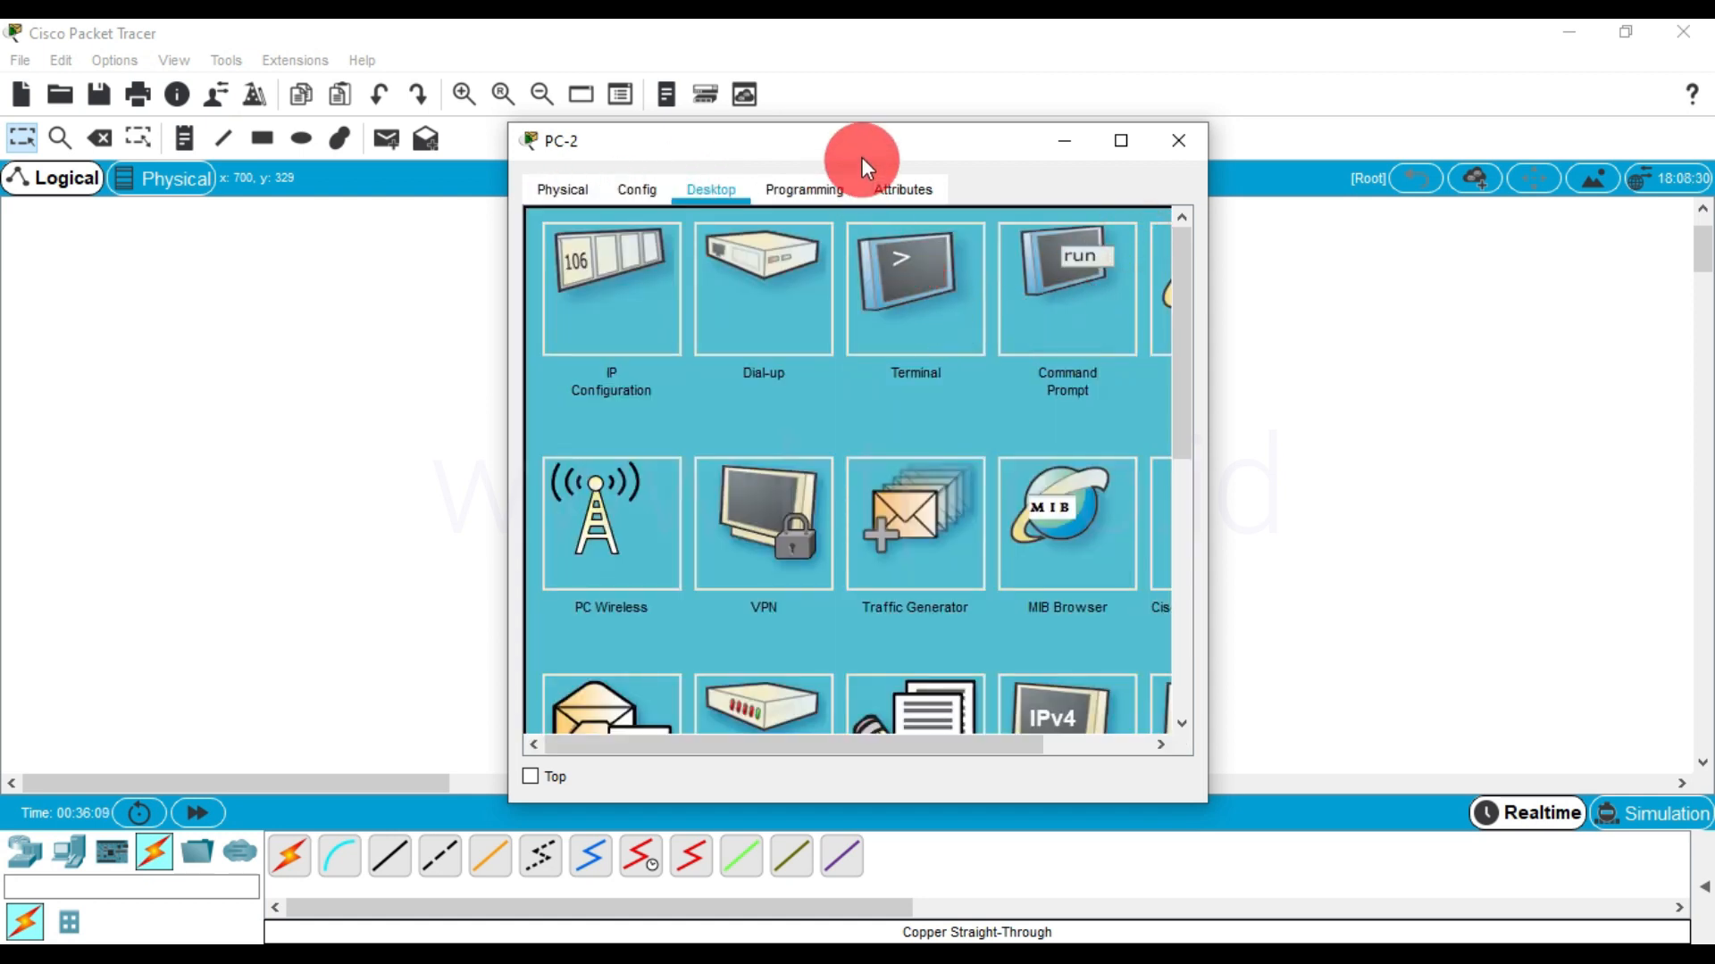
Open PC-2's Command Prompt in a maximized window and ping R2's LAN address 20::2
left_click(1068, 304)
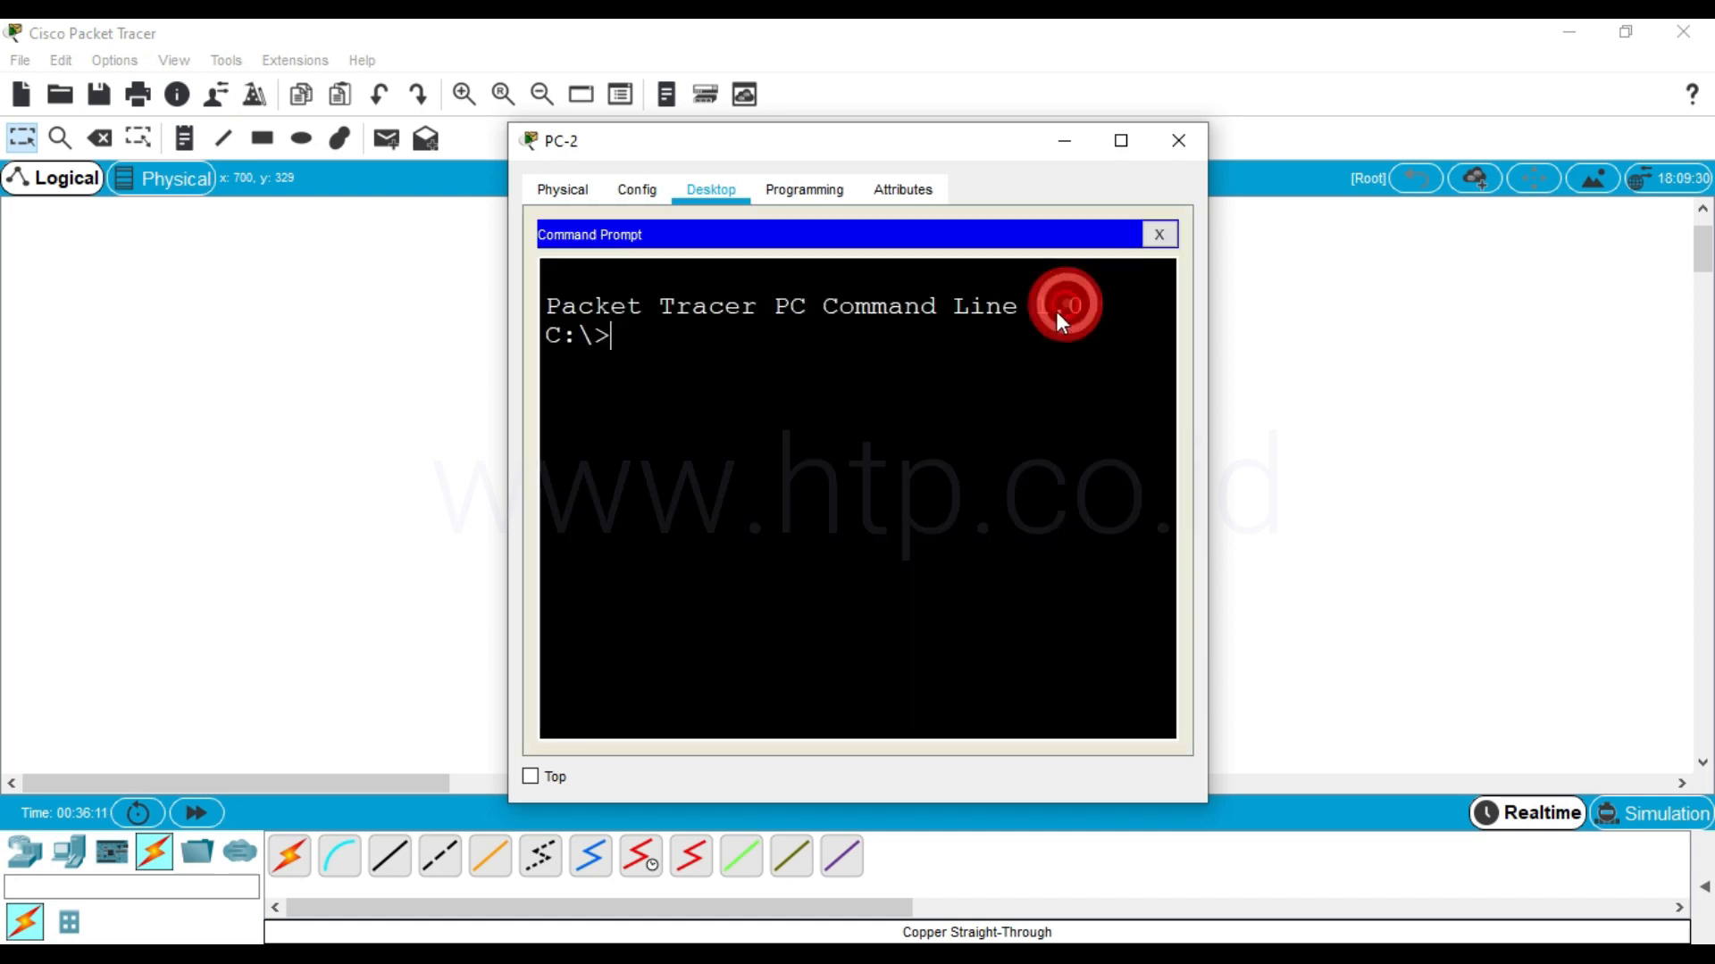
left_click(1127, 141)
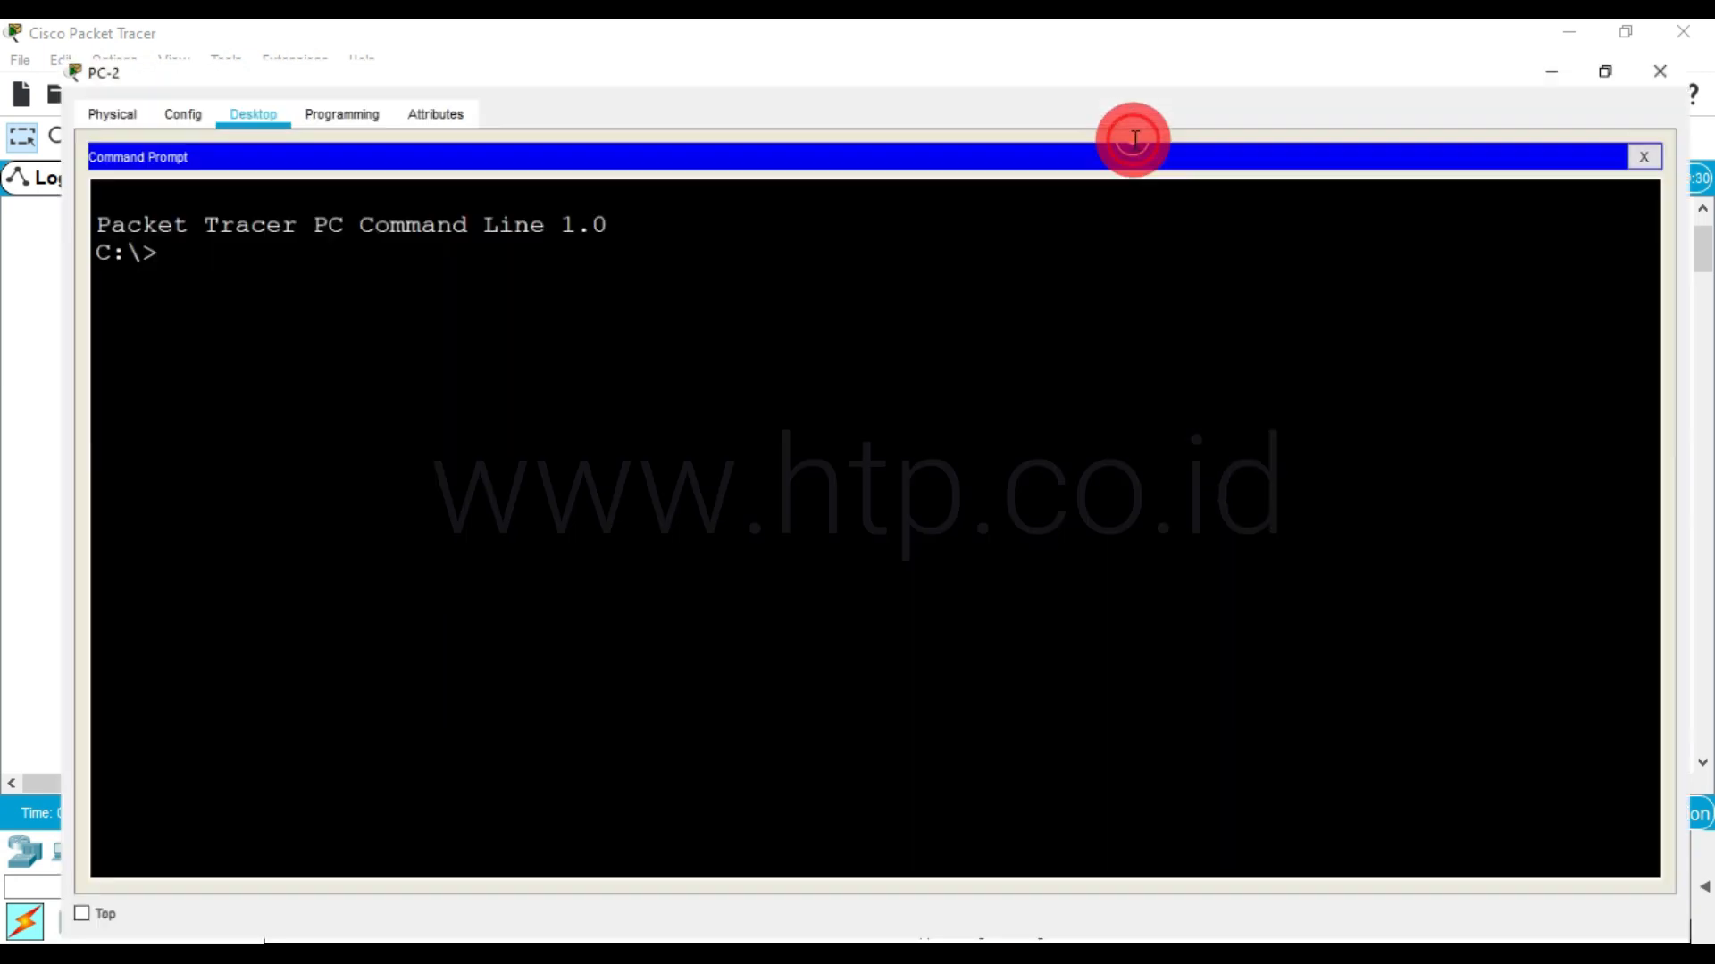
type("ping 20::")
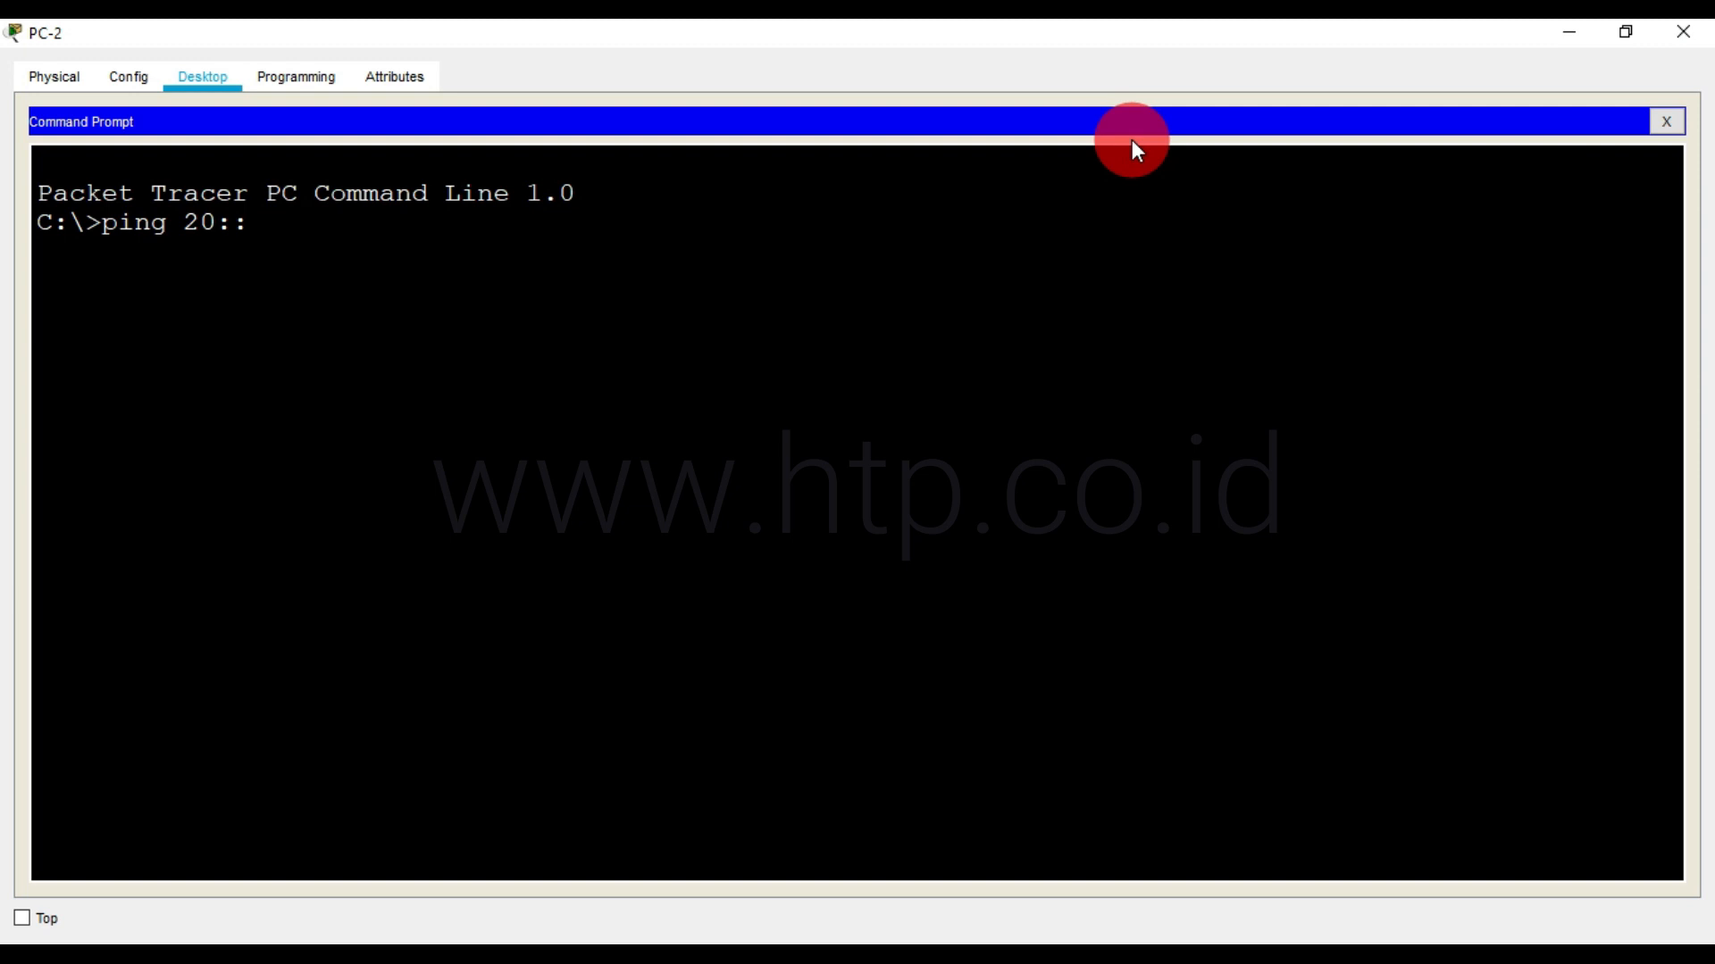
type("2")
key("Return")
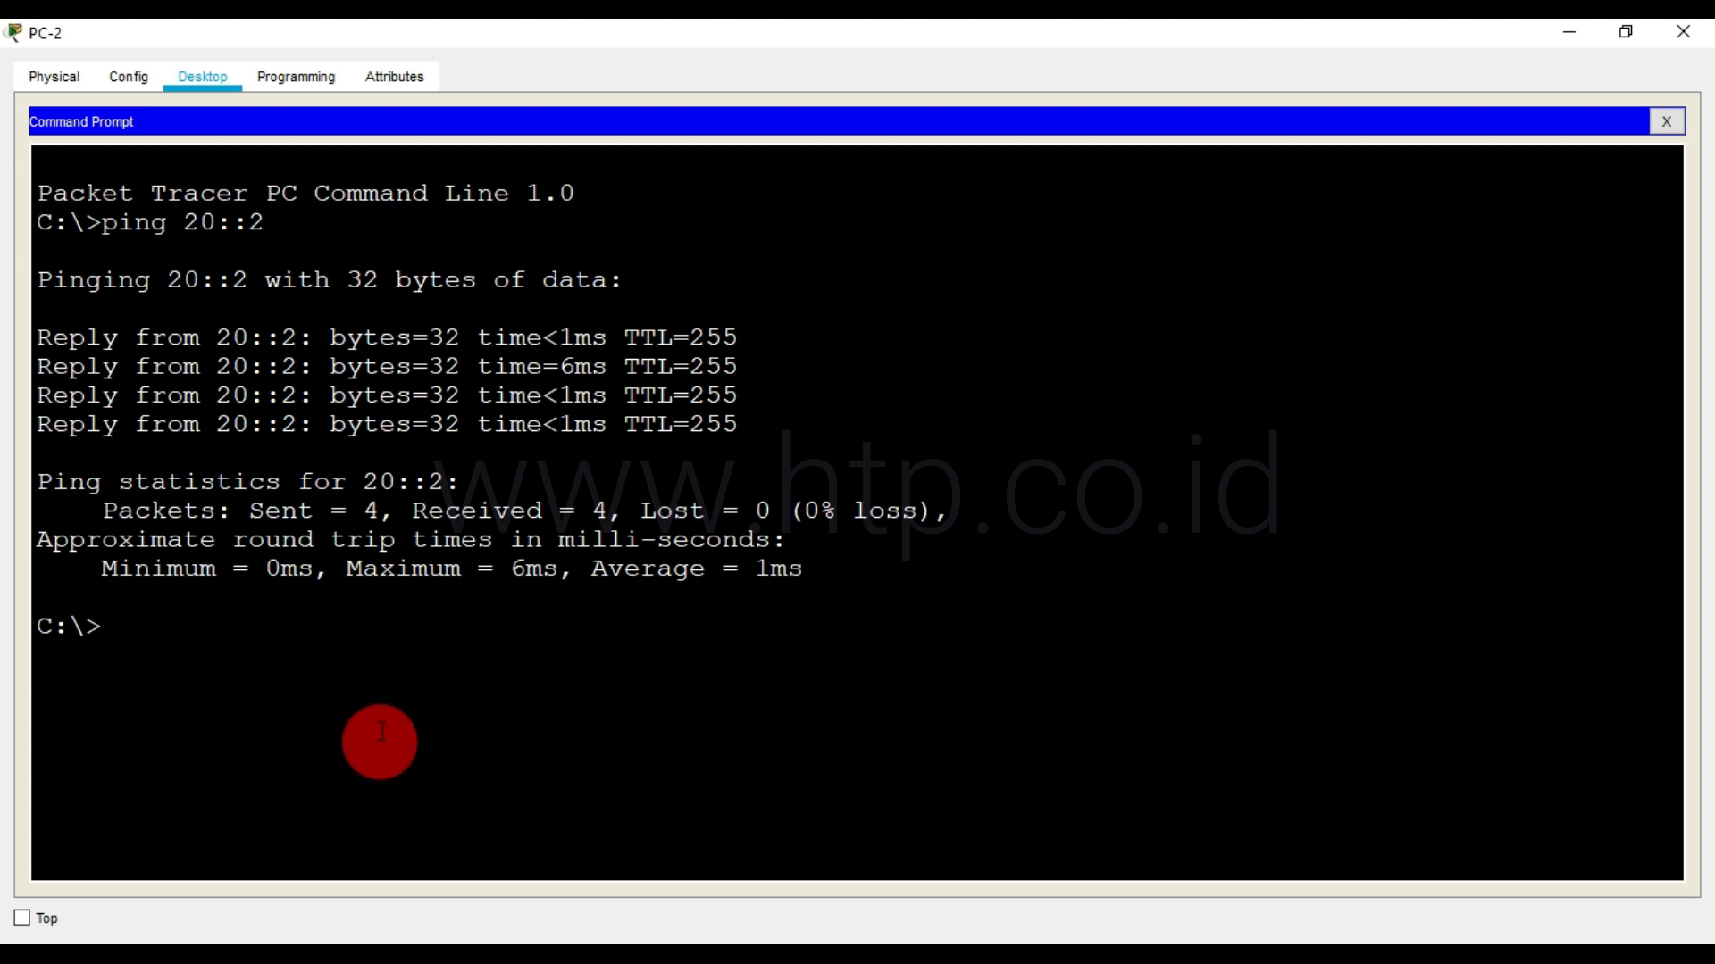
Run ipv6config on PC-2, copy its FastEthernet0 IPv6 address without the prefix length, and minimize the PC-2 window
left_click(388, 646)
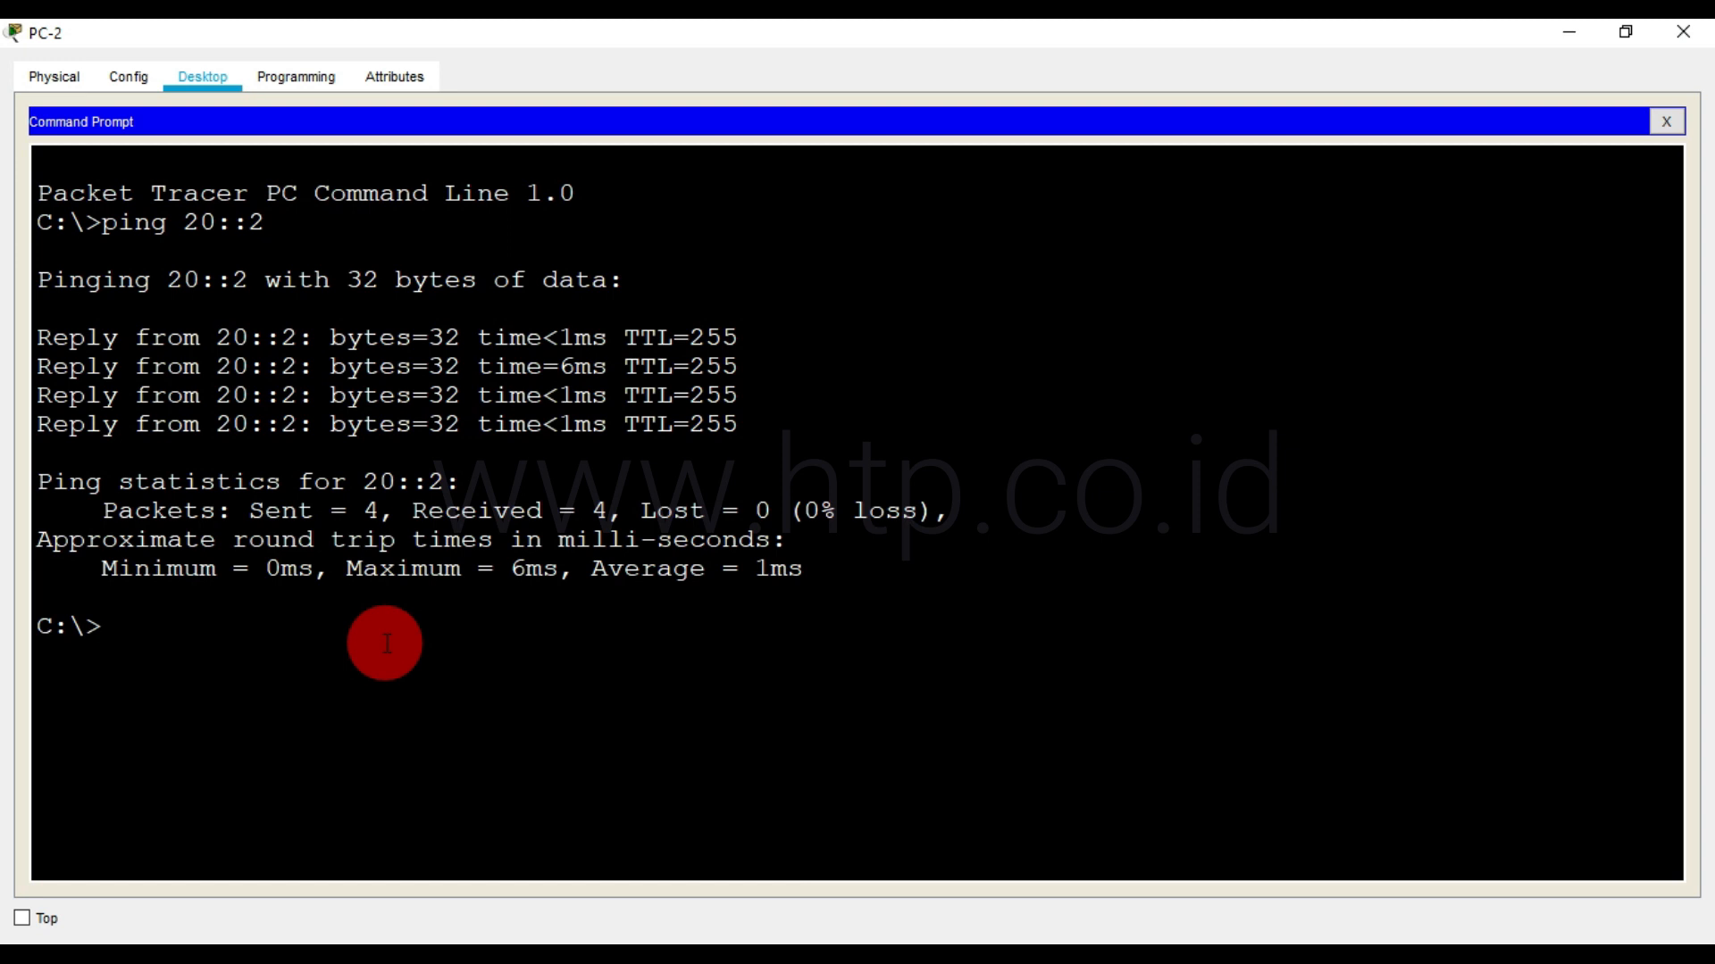
type("ipv6config")
key("Return")
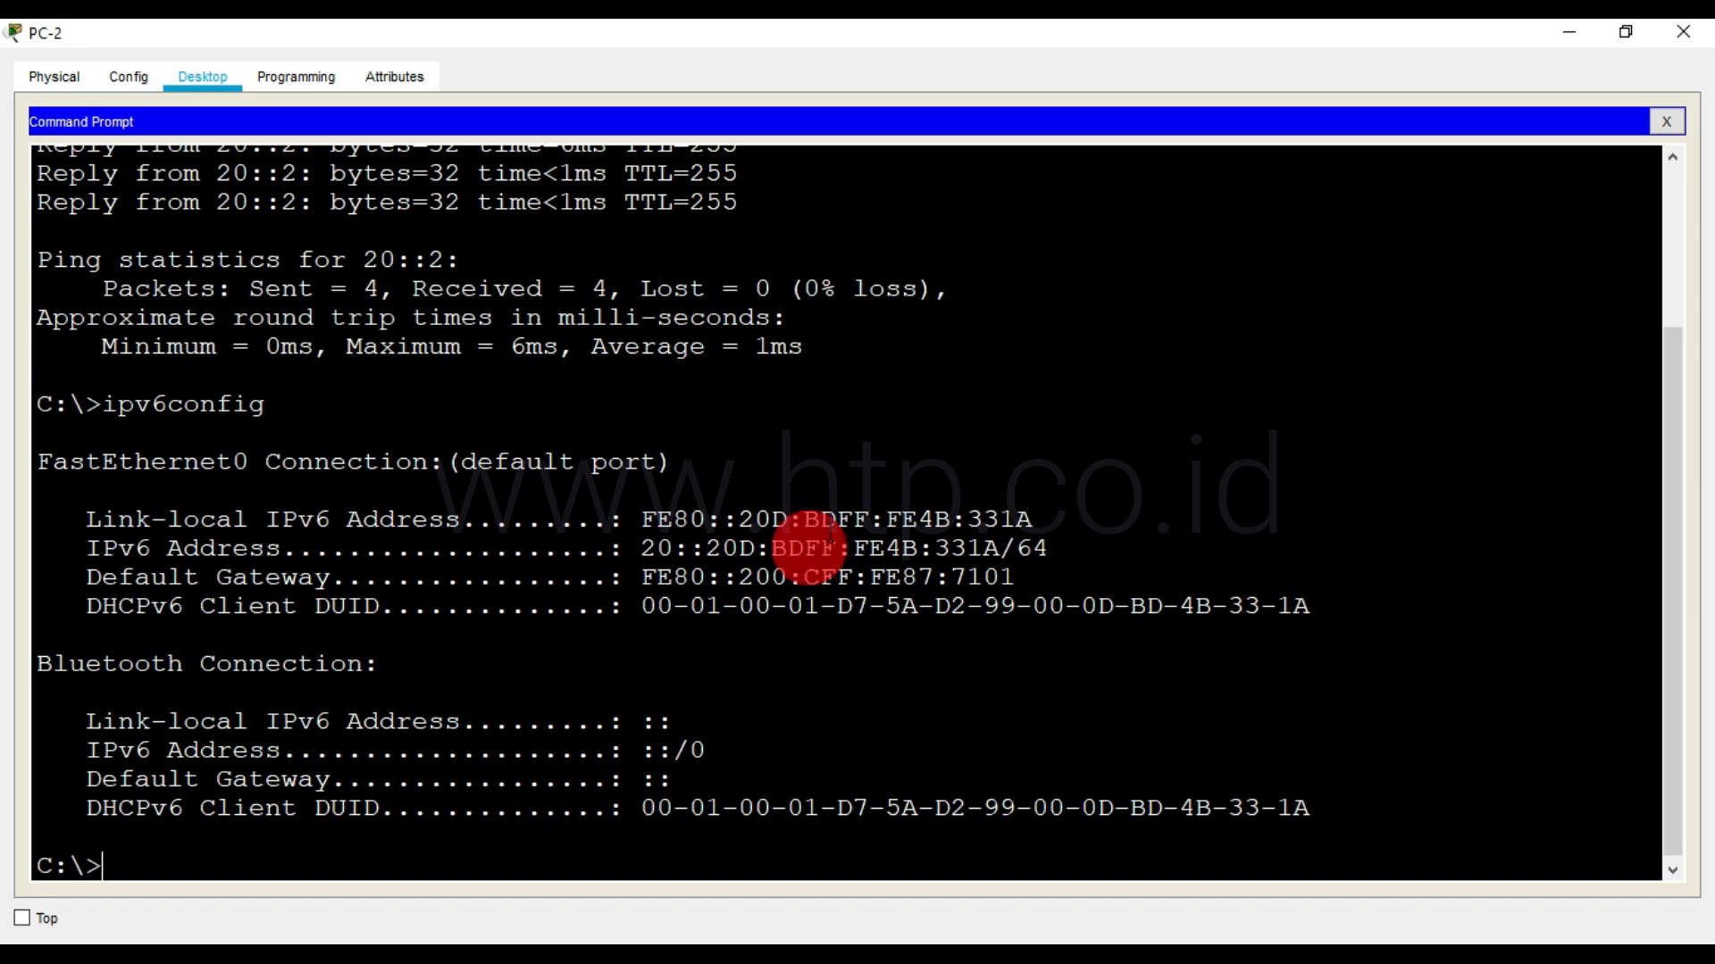
left_click_drag(641, 549, 1000, 548)
right_click(1000, 548)
left_click(1007, 564)
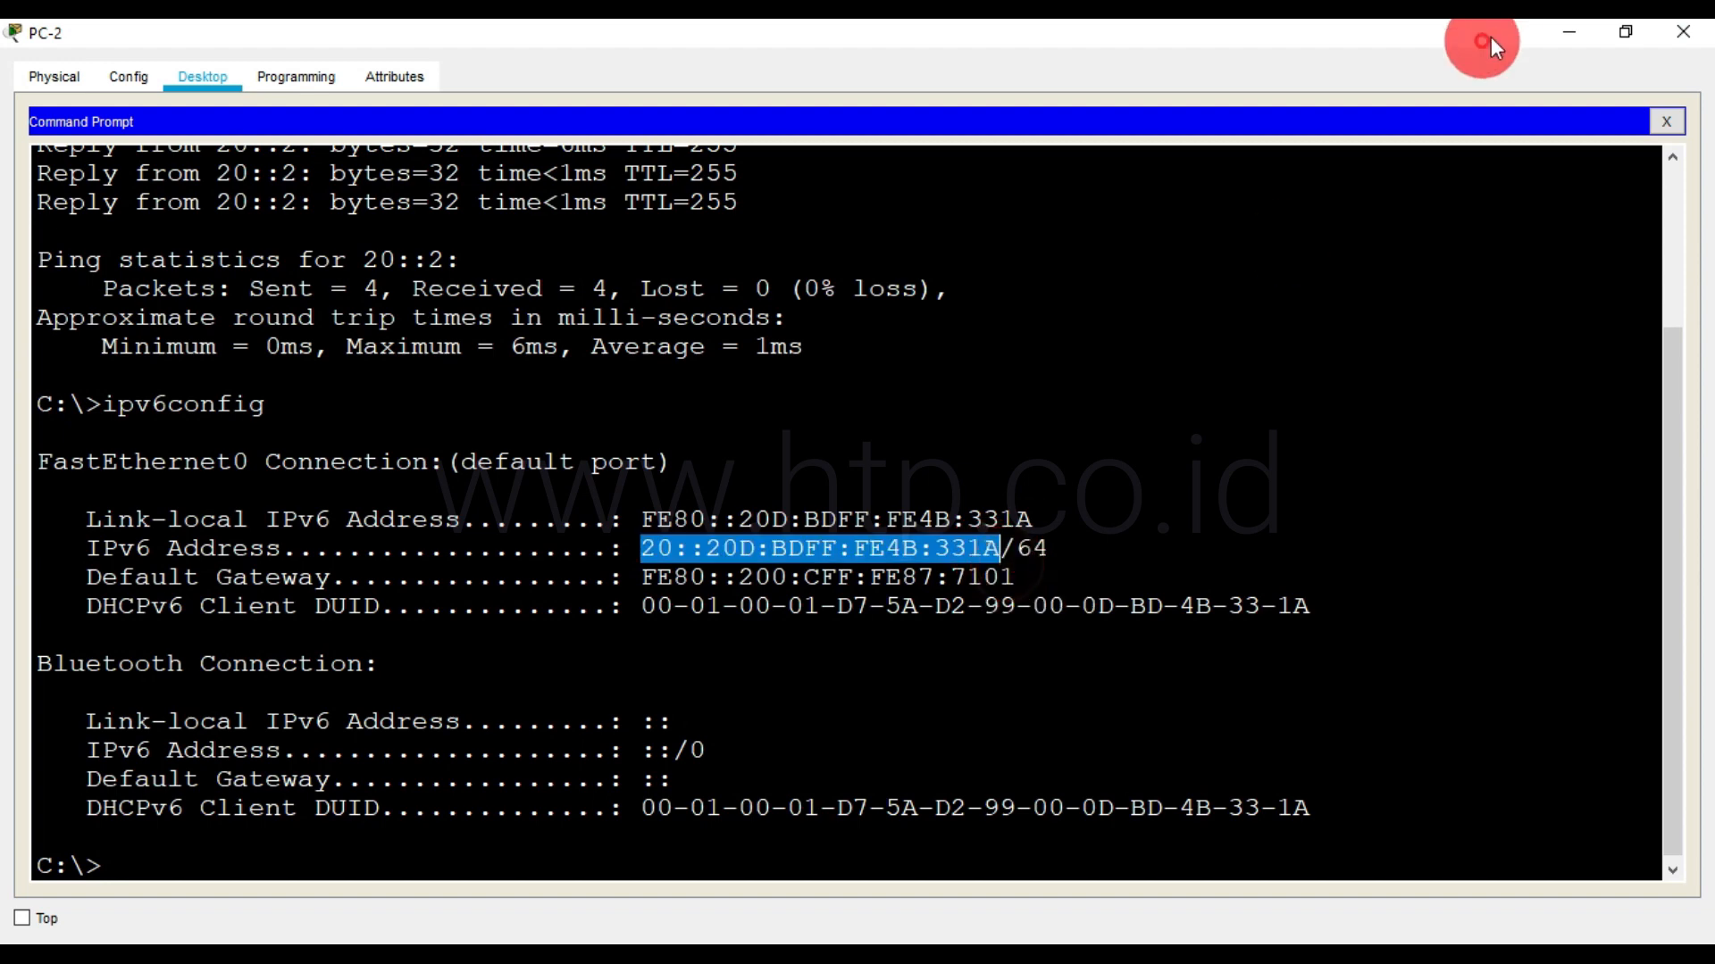
left_click(1571, 34)
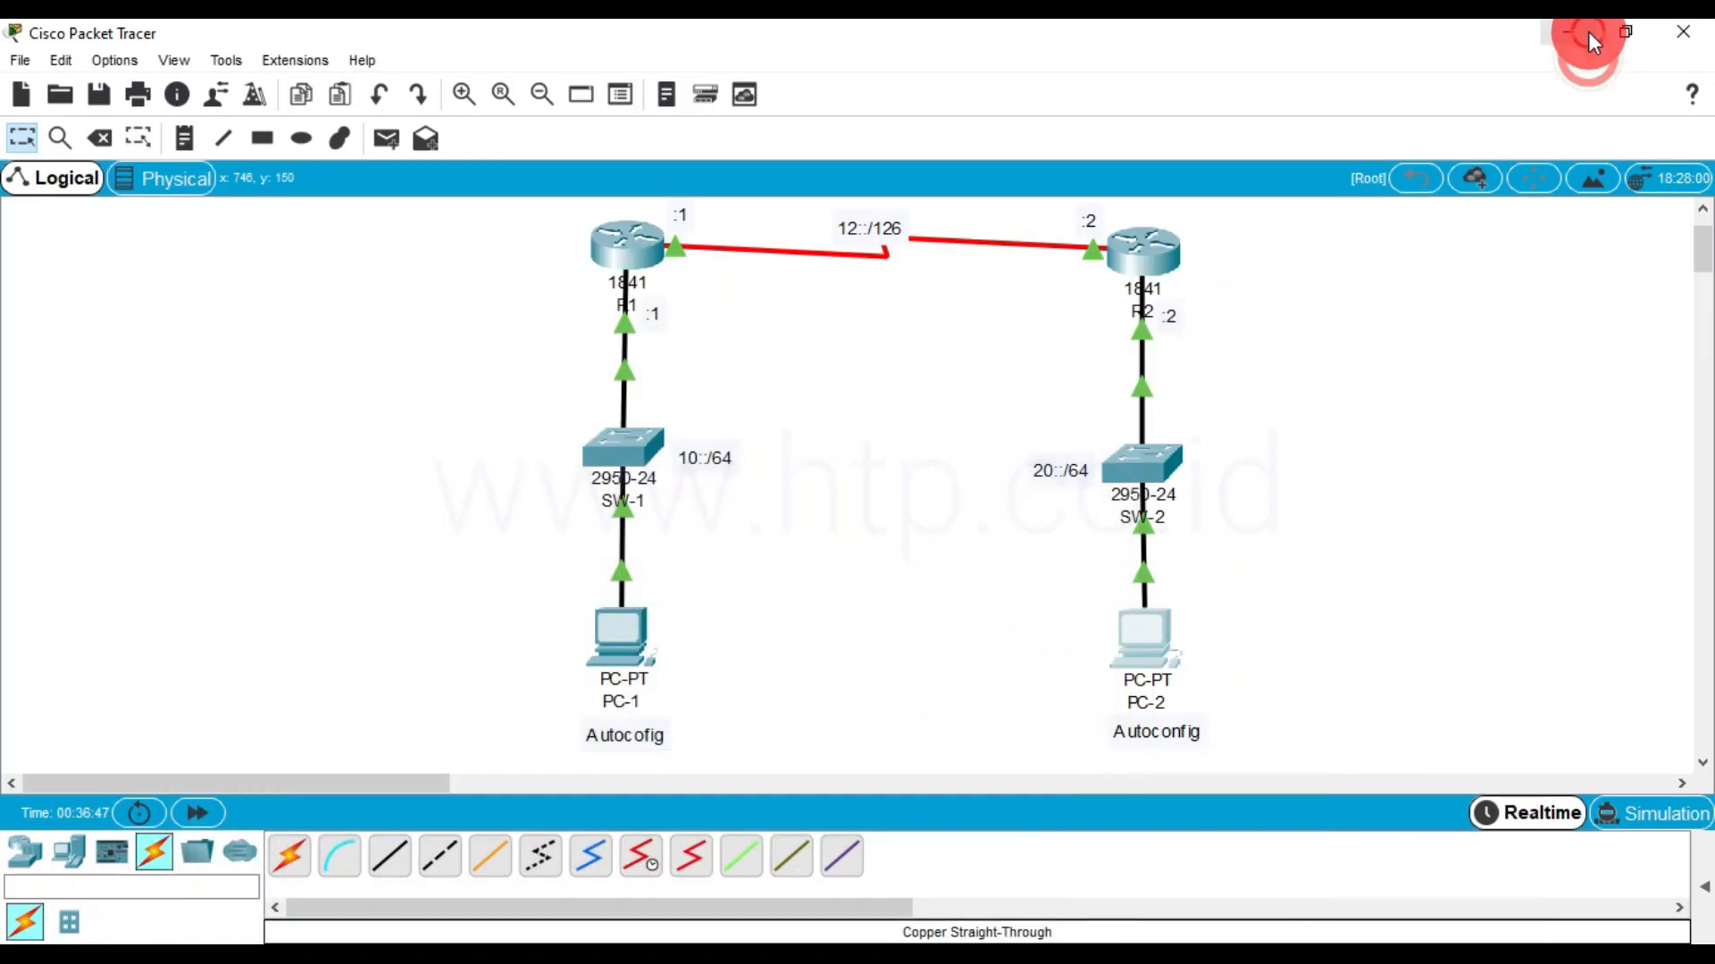
Ping PC-2's copied address 20::20D:BDFF:FE4B:331A from PC-1's Command Prompt, and minimize the PC-1 window
left_click(618, 644)
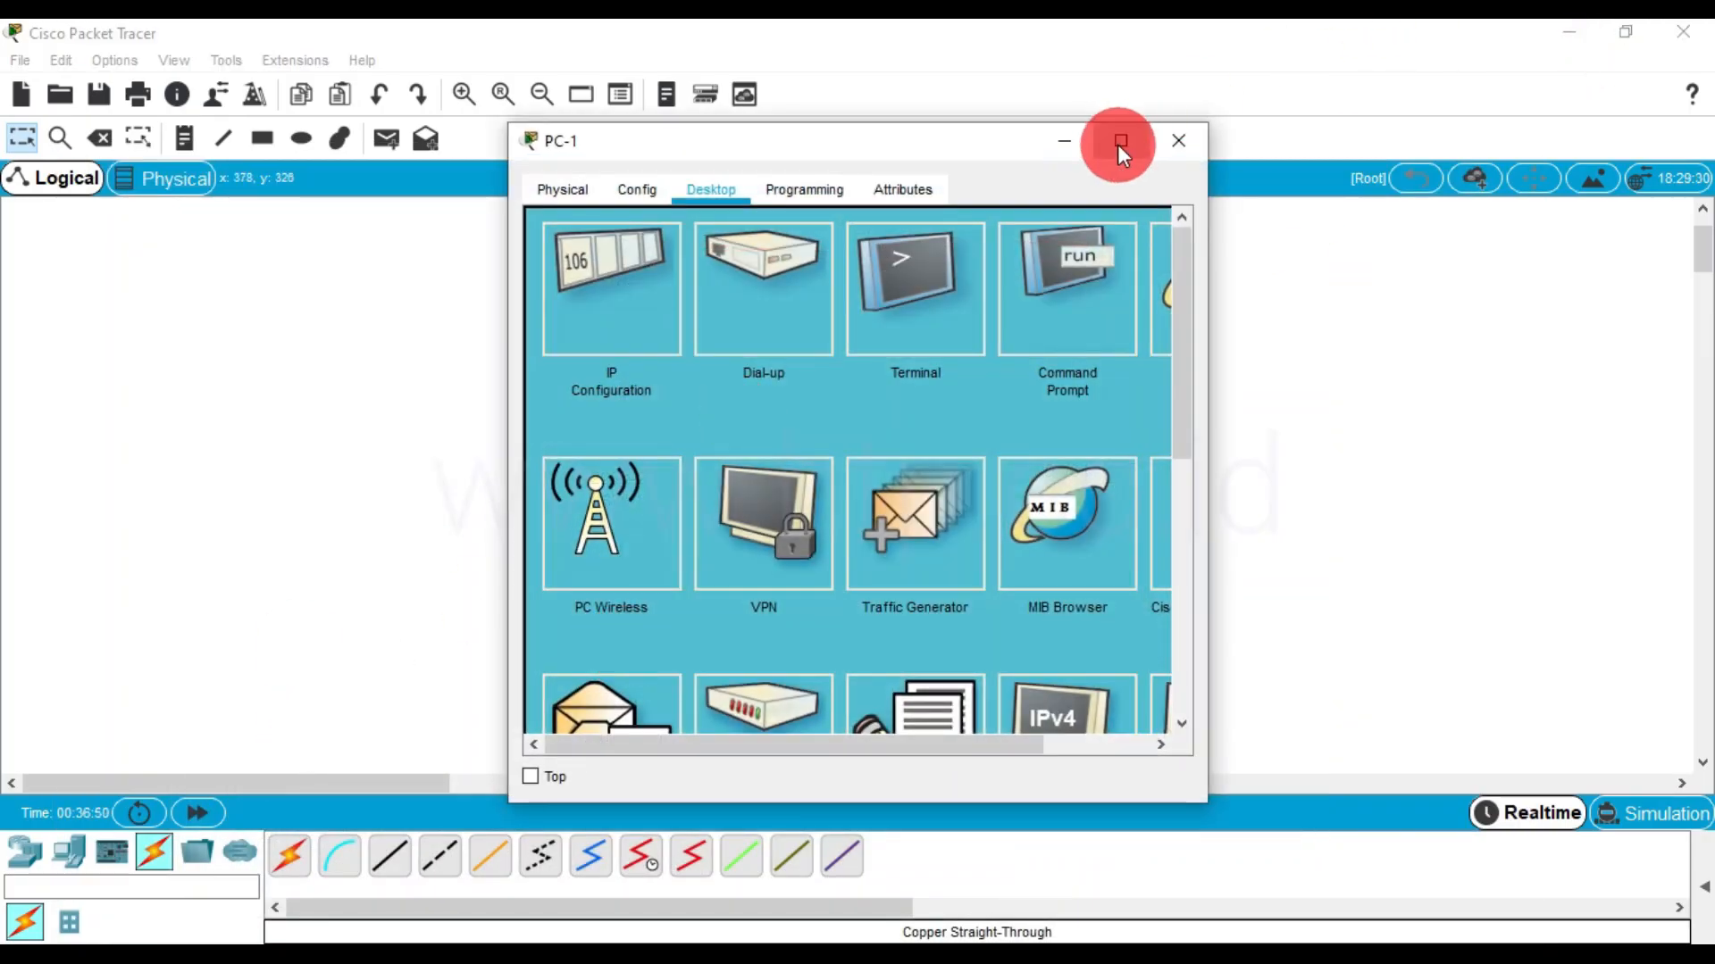
left_click(1120, 141)
left_click(1236, 166)
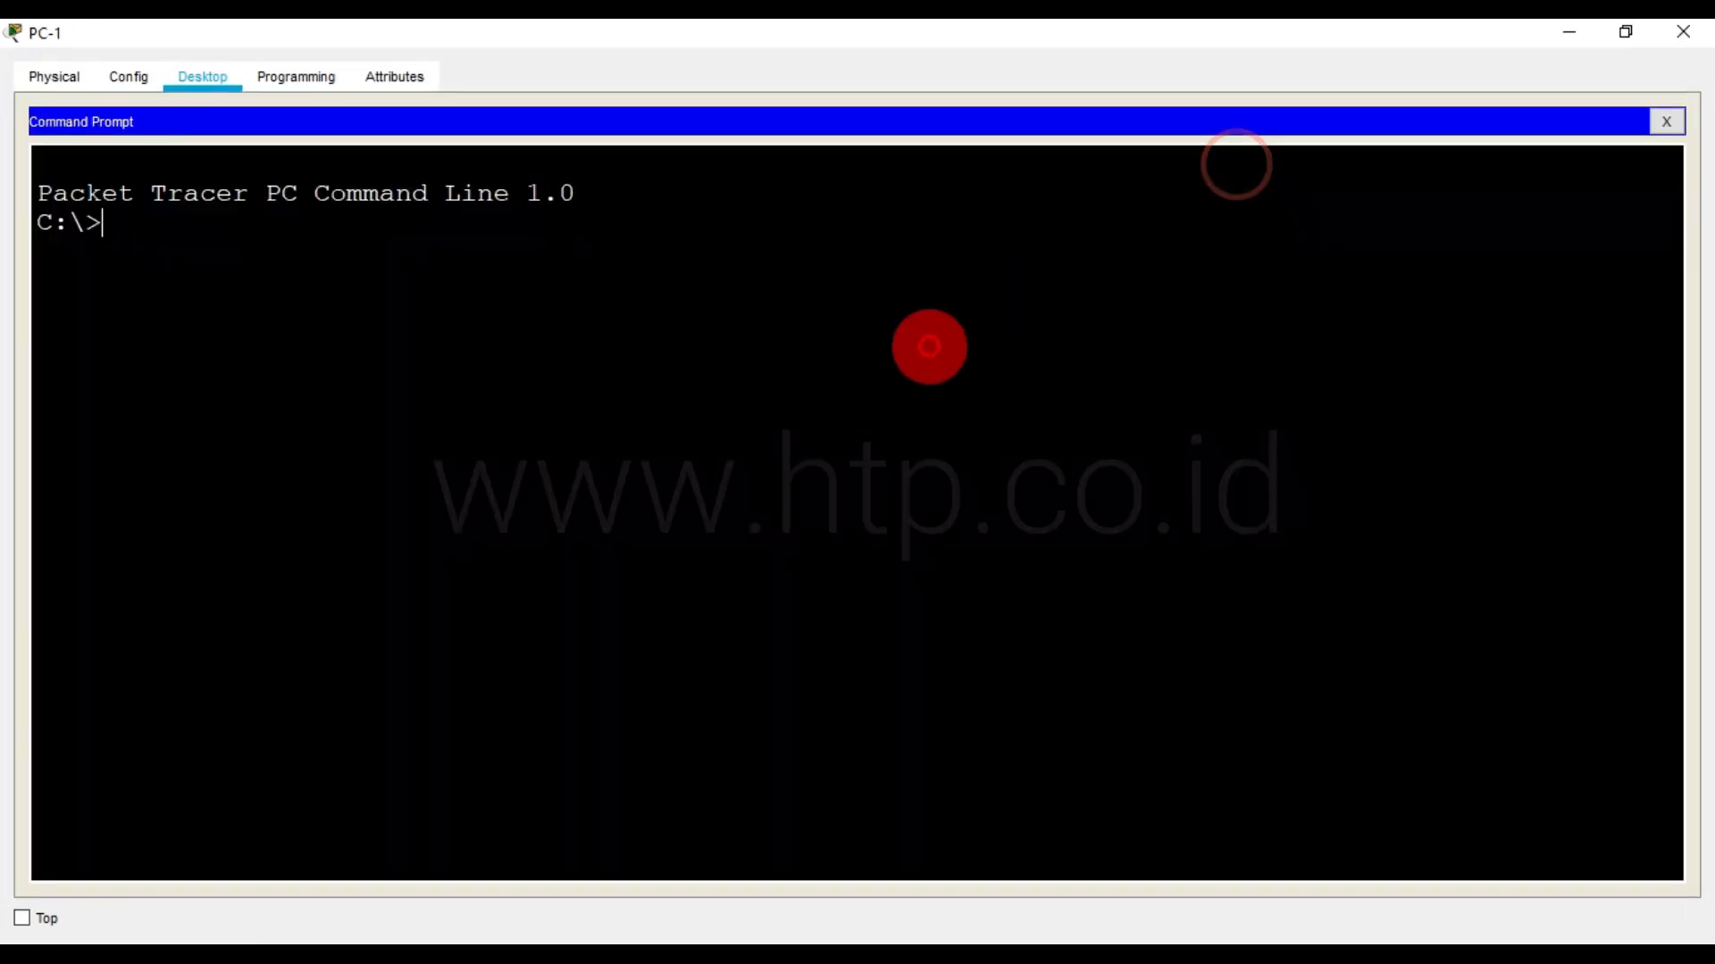
type("ping")
right_click(841, 397)
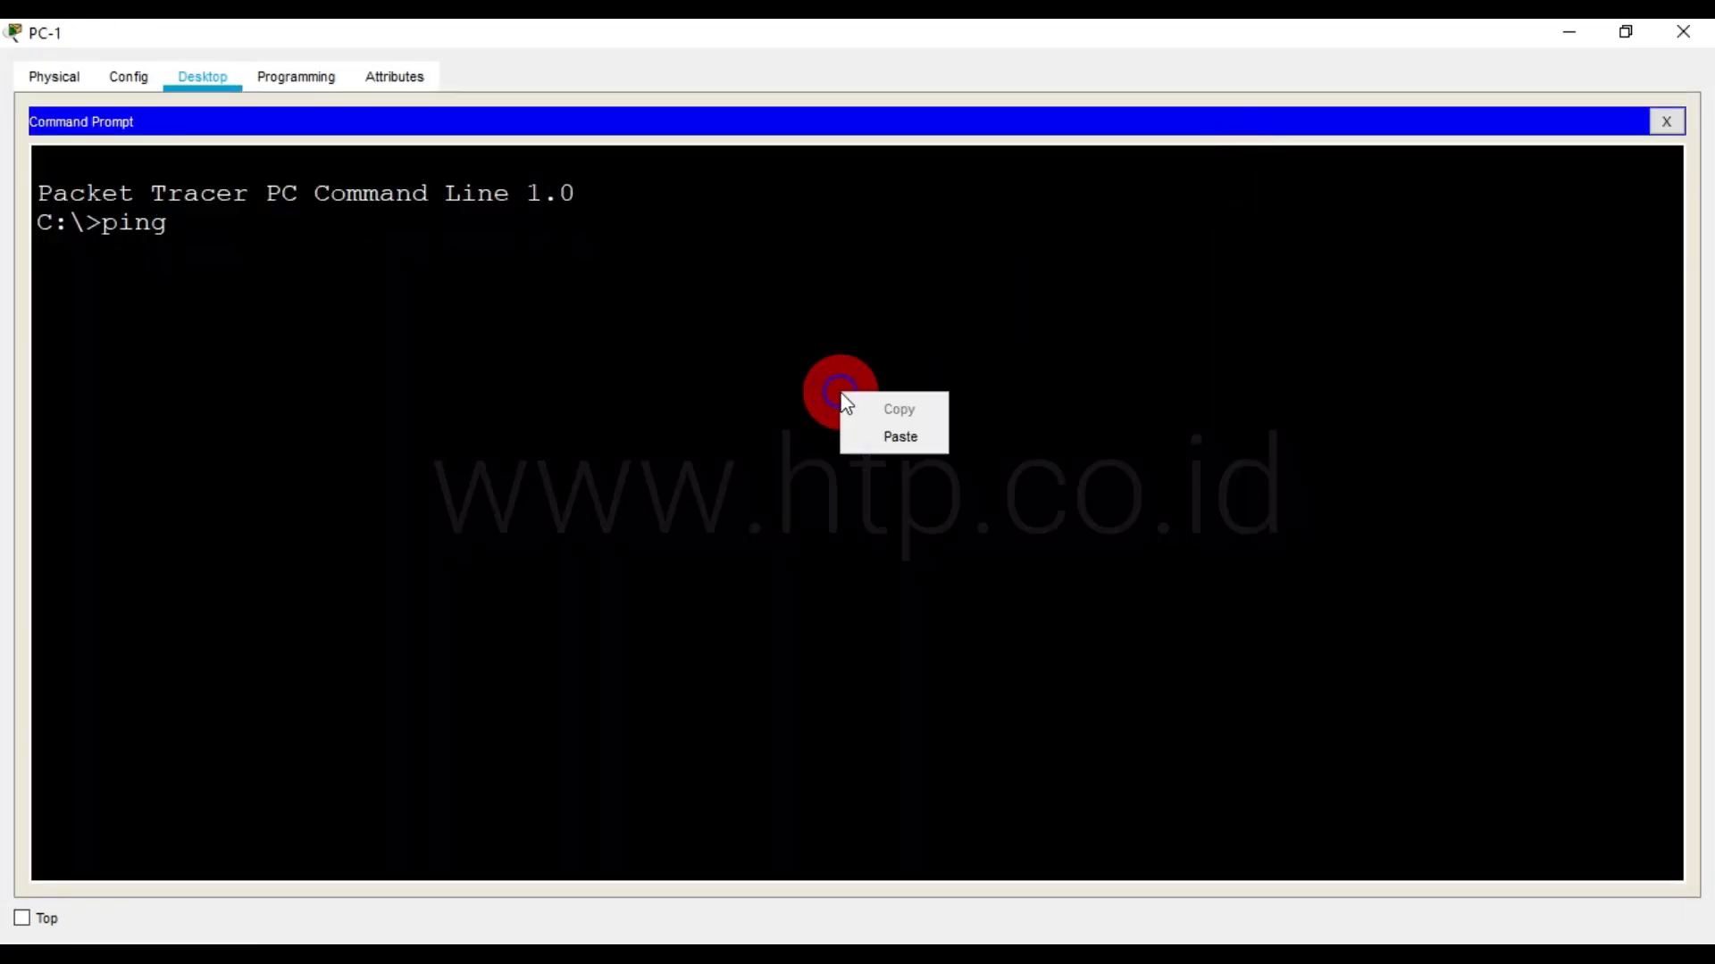
left_click(879, 440)
key("Return")
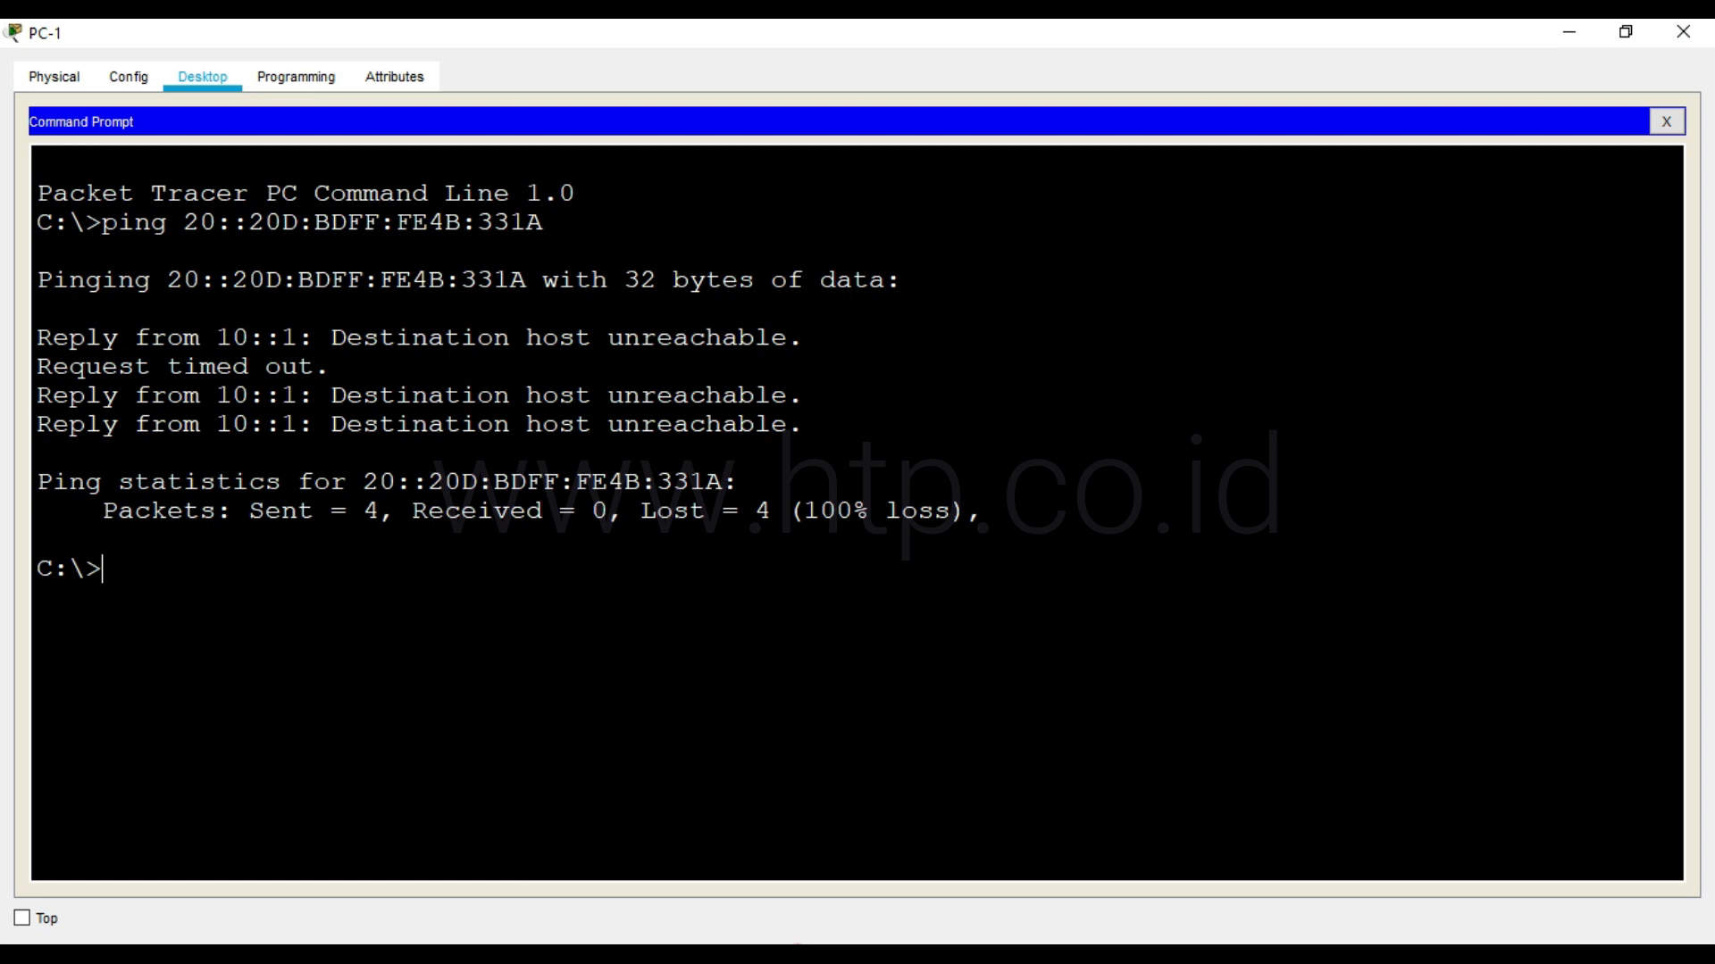
left_click(1565, 40)
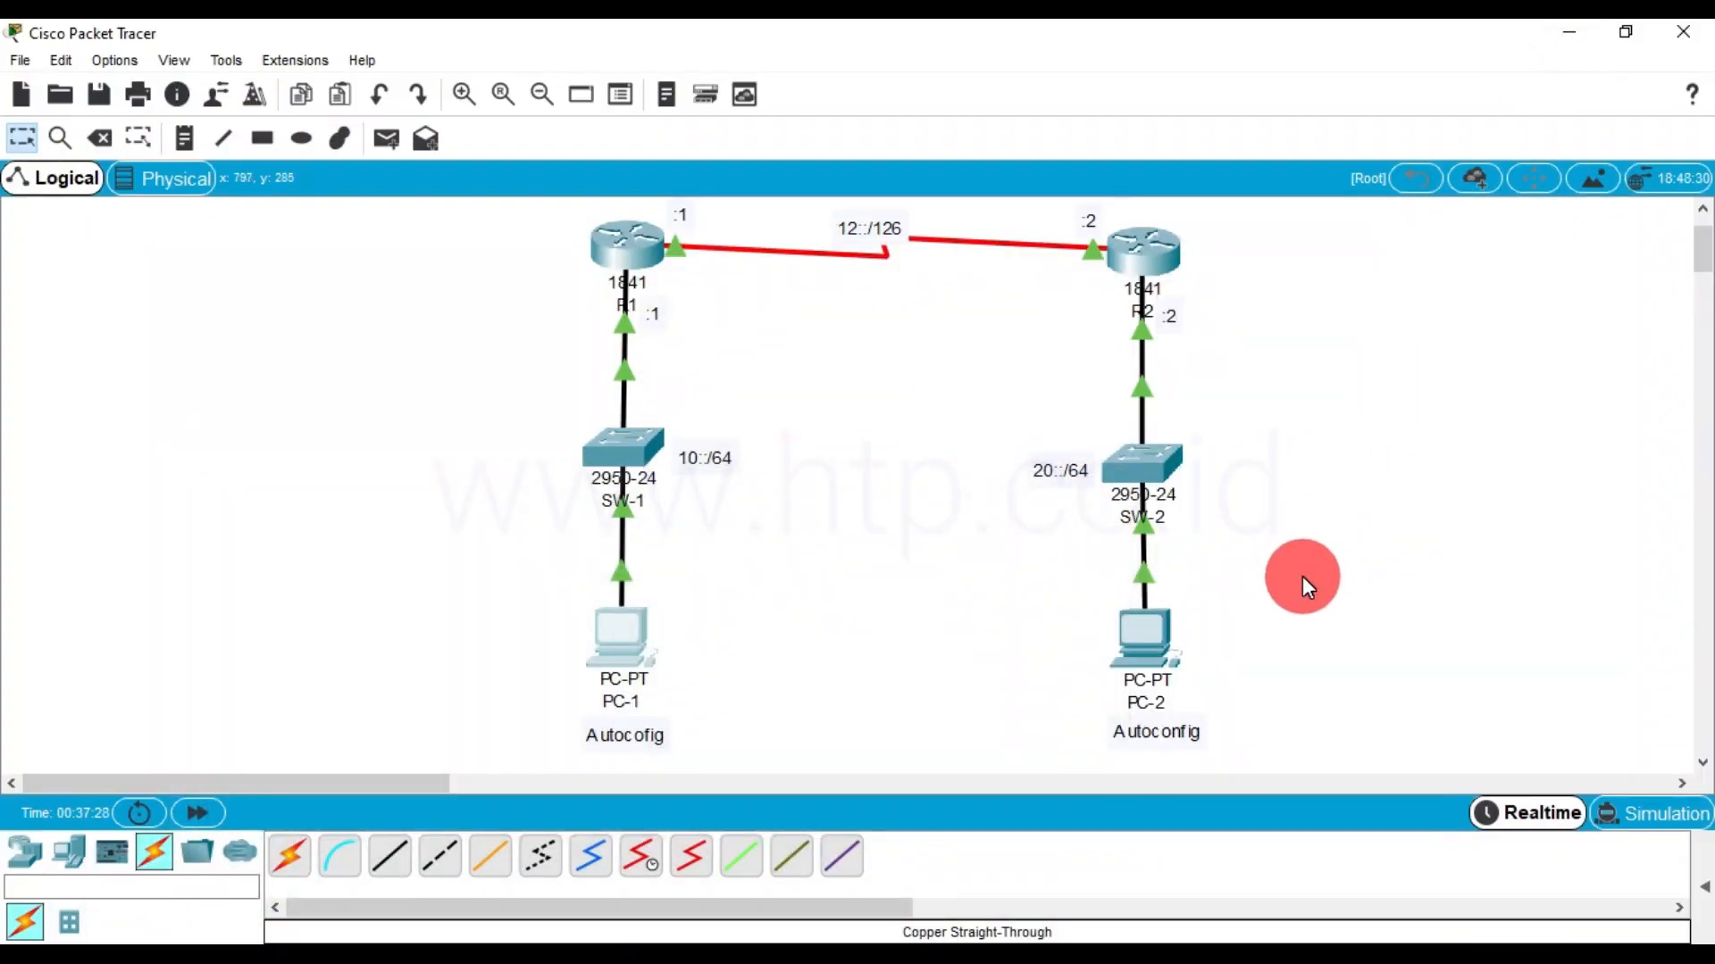